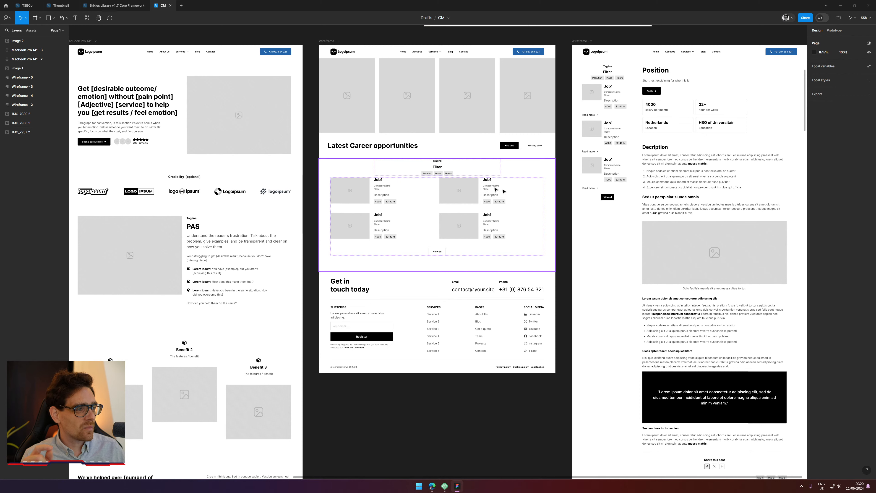
Step: Examine the career page wireframes, including the filterable job overview and the single position layout
{"action": "scroll", "coordinate": [467, 93], "scroll_direction": "left", "scroll_amount": 2}
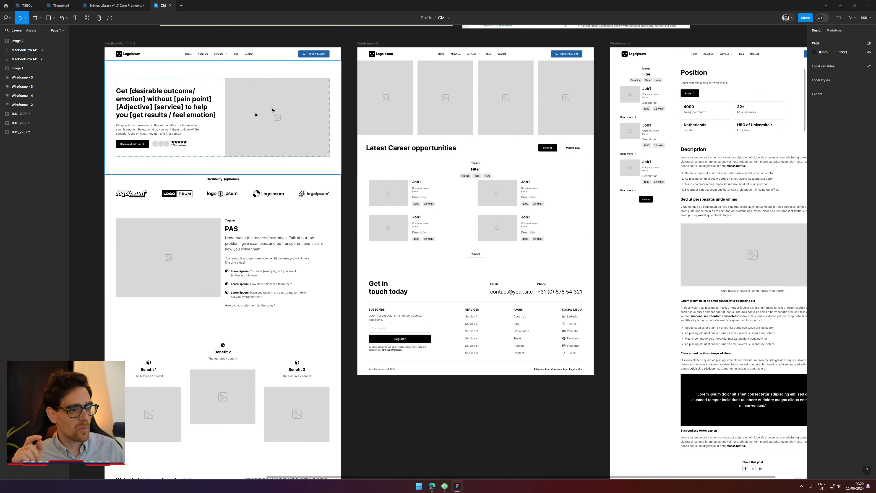
{"action": "scroll", "coordinate": [244, 166], "scroll_direction": "right", "scroll_amount": 8}
{"action": "scroll", "coordinate": [244, 165], "scroll_direction": "up", "scroll_amount": 2}
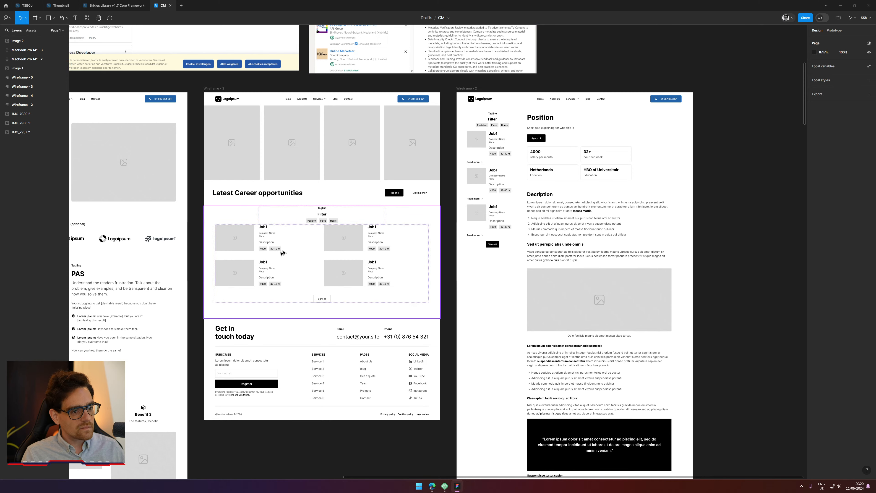
{"action": "scroll", "coordinate": [254, 251], "scroll_direction": "up", "scroll_amount": 3}
{"action": "scroll", "coordinate": [250, 250], "scroll_direction": "up", "scroll_amount": 4}
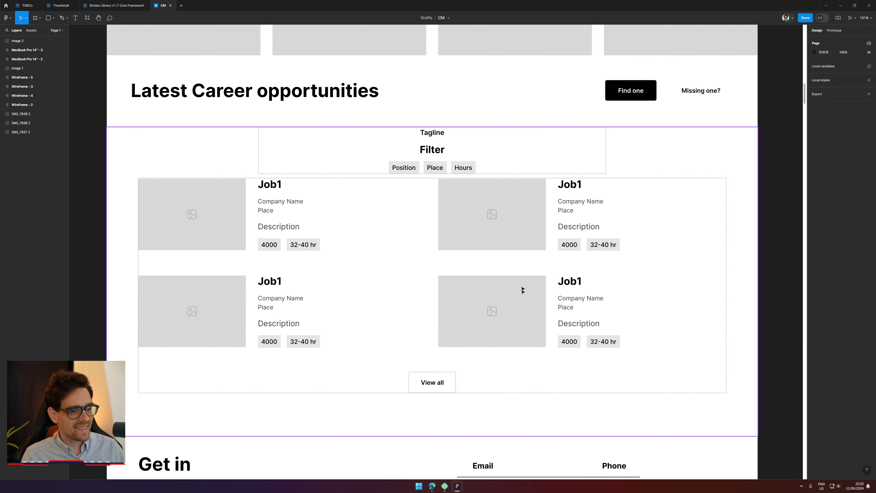
{"action": "scroll", "coordinate": [522, 290], "scroll_direction": "down", "scroll_amount": 6}
{"action": "scroll", "coordinate": [458, 294], "scroll_direction": "up", "scroll_amount": 3}
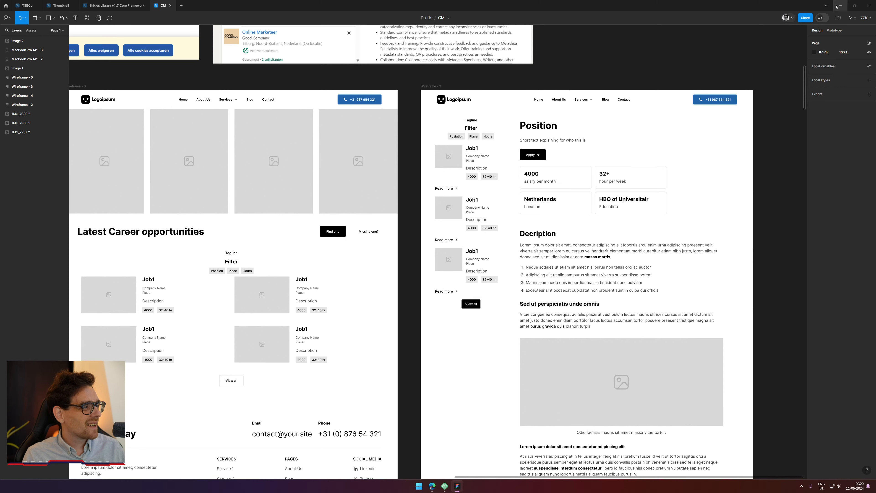
Step: Arrange Figma side by side with the WordPress Careers listing item editor, with the wireframe's job cards in view
{"action": "left_click_drag", "start_coordinate": [694, 3], "coordinate": [1, 110]}
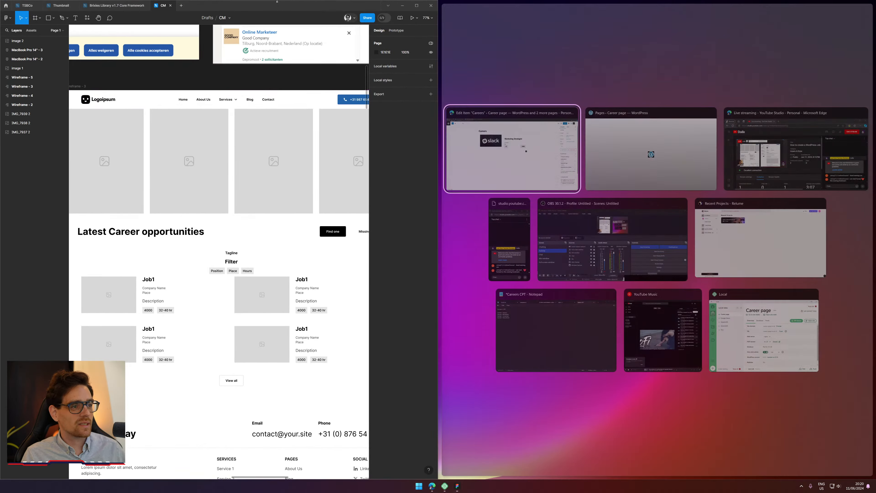
{"action": "left_click", "coordinate": [514, 148]}
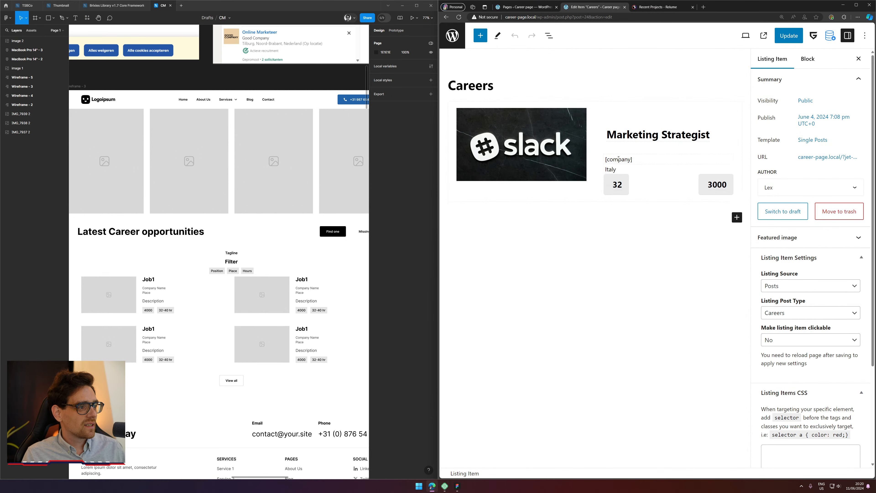
{"action": "left_click", "coordinate": [618, 159]}
{"action": "left_click", "coordinate": [642, 245]}
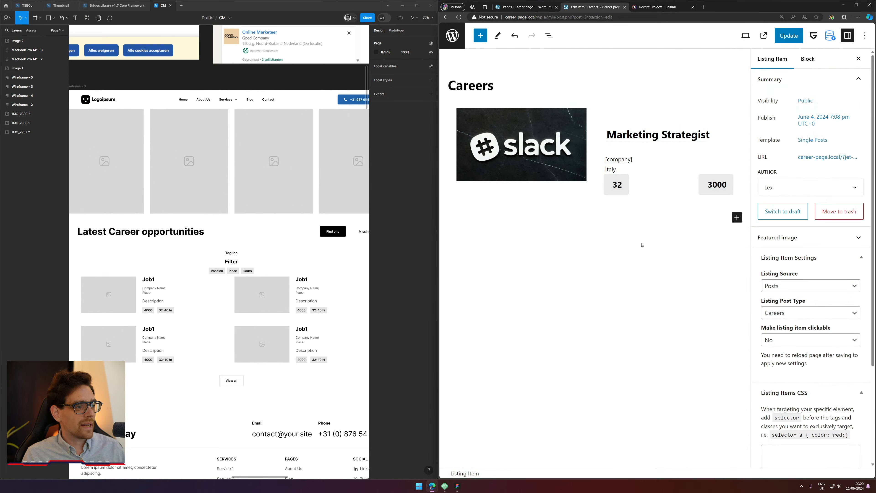
{"action": "scroll", "coordinate": [159, 241], "scroll_direction": "left", "scroll_amount": 5}
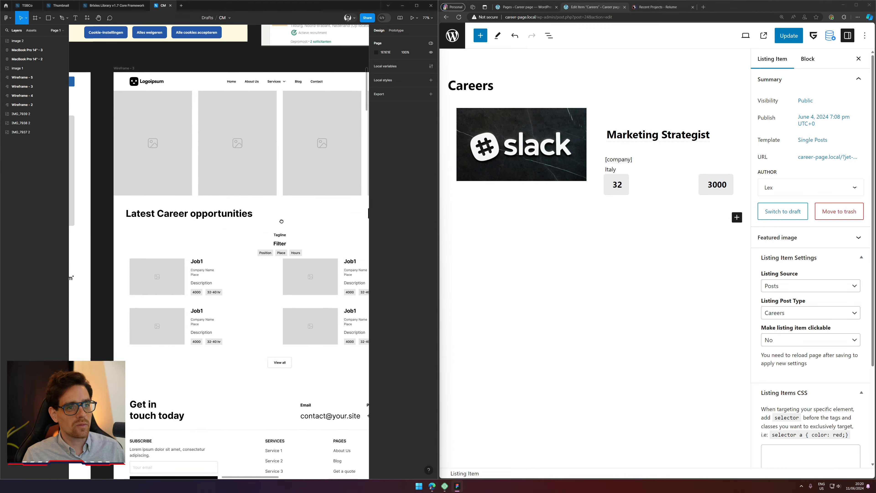
{"action": "scroll", "coordinate": [158, 240], "scroll_direction": "down", "scroll_amount": 3}
{"action": "scroll", "coordinate": [159, 241], "scroll_direction": "right", "scroll_amount": 3}
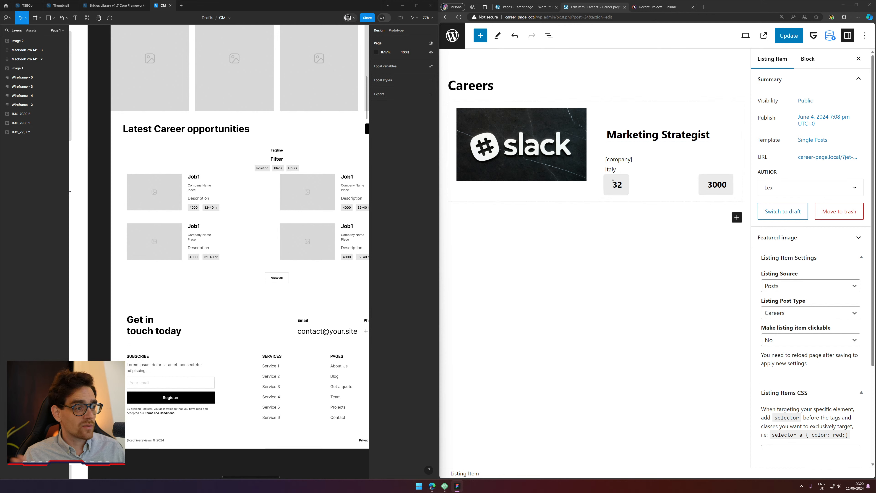
Step: Remove the leading space before the 32 and 3000 values in the listing card's two labels
{"action": "left_click", "coordinate": [620, 193]}
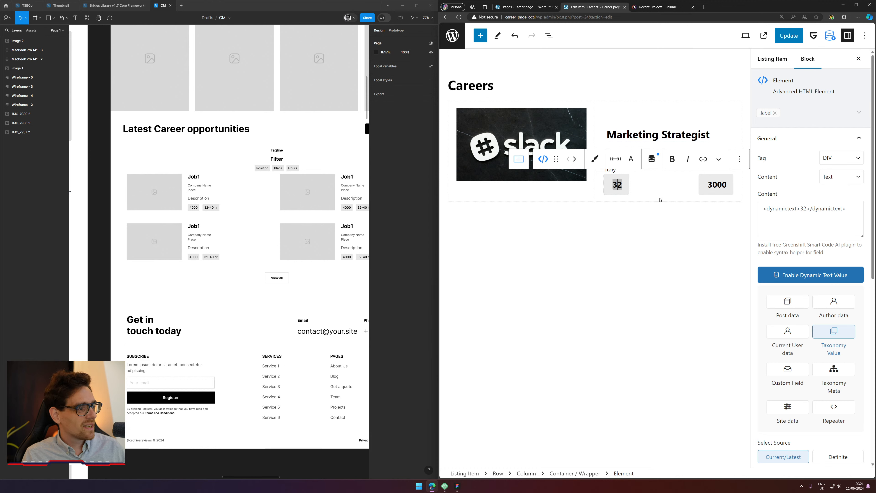
{"action": "left_click", "coordinate": [637, 192]}
{"action": "left_click", "coordinate": [614, 186]}
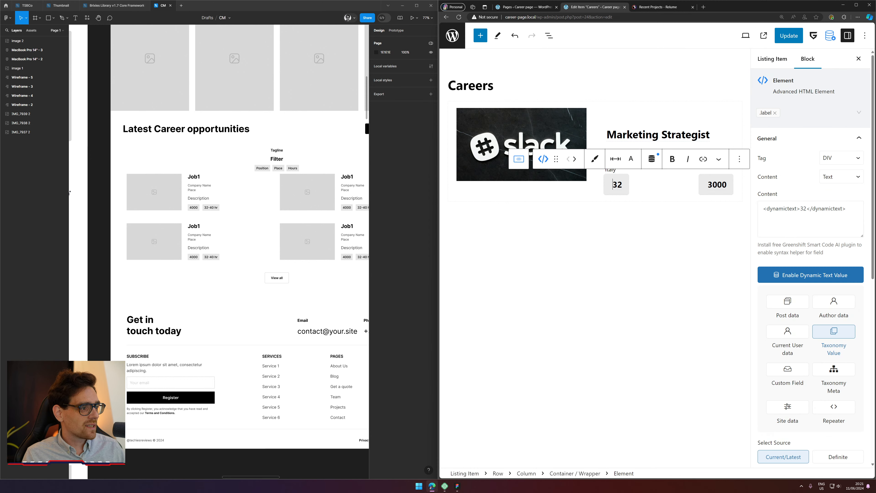
{"action": "key", "text": "BackSpace"}
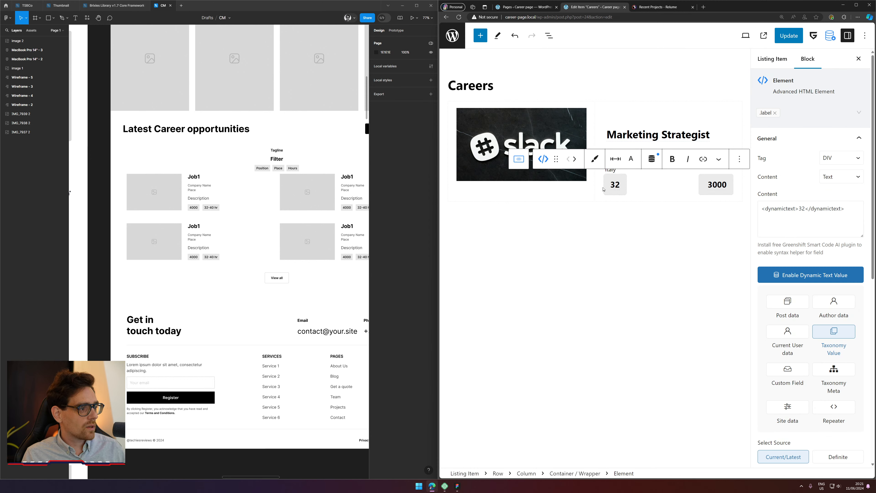
{"action": "double_click", "coordinate": [717, 185]}
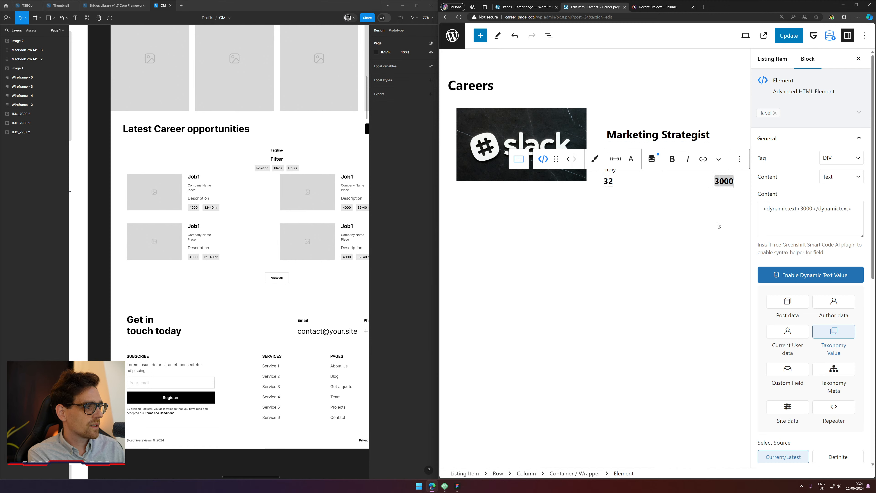
{"action": "left_click", "coordinate": [702, 242]}
{"action": "left_click", "coordinate": [713, 184]}
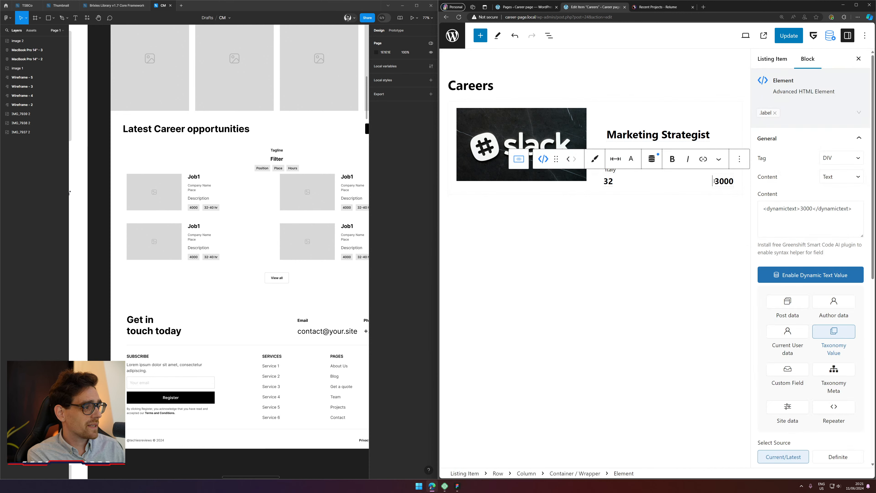
{"action": "double_click", "coordinate": [715, 181]}
Step: Set the font size of the global label class to Static - Extra Small (Tags) (0.85rem)
{"action": "left_click", "coordinate": [765, 113]}
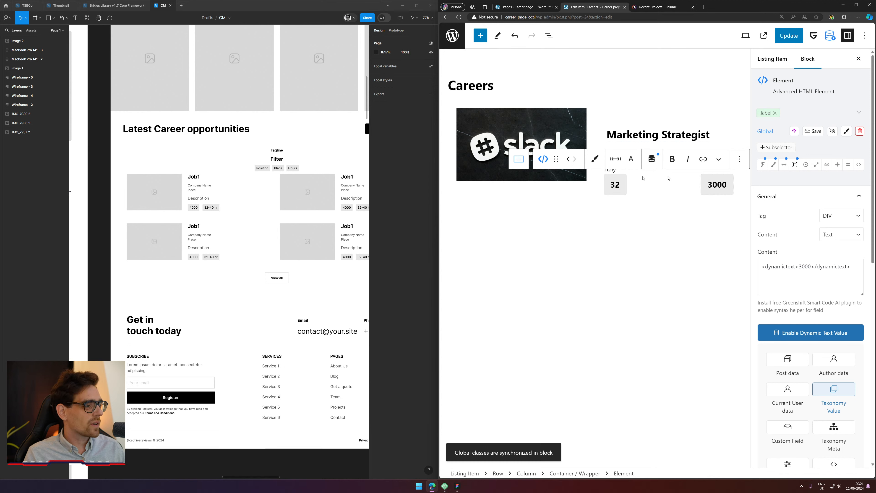
{"action": "left_click", "coordinate": [762, 166]}
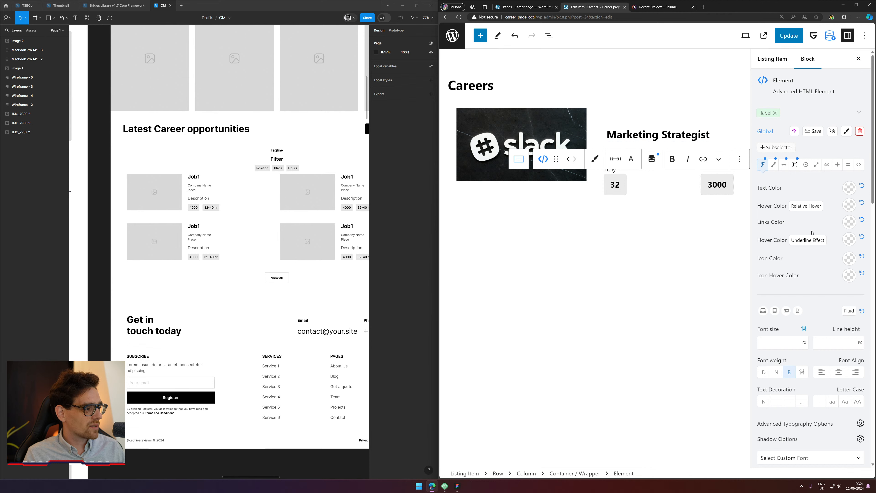
{"action": "scroll", "coordinate": [811, 233], "scroll_direction": "down", "scroll_amount": 2}
{"action": "left_click", "coordinate": [803, 270]}
{"action": "left_click", "coordinate": [790, 288]}
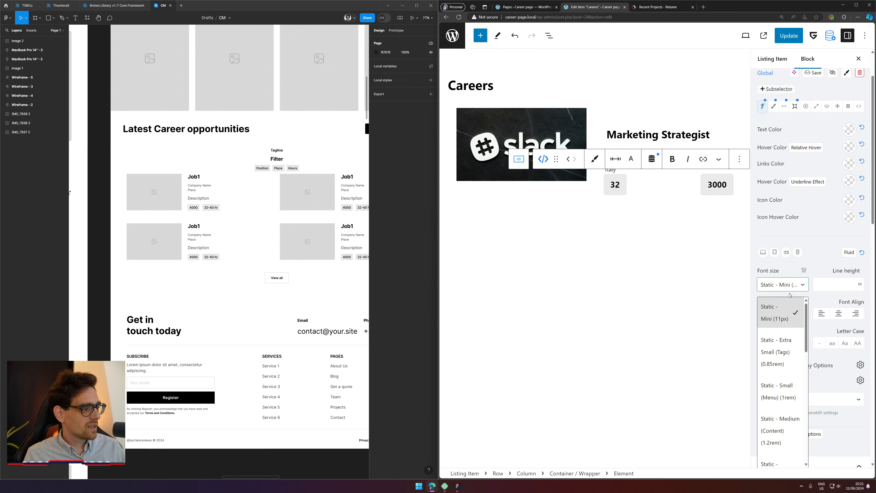
{"action": "left_click", "coordinate": [793, 355]}
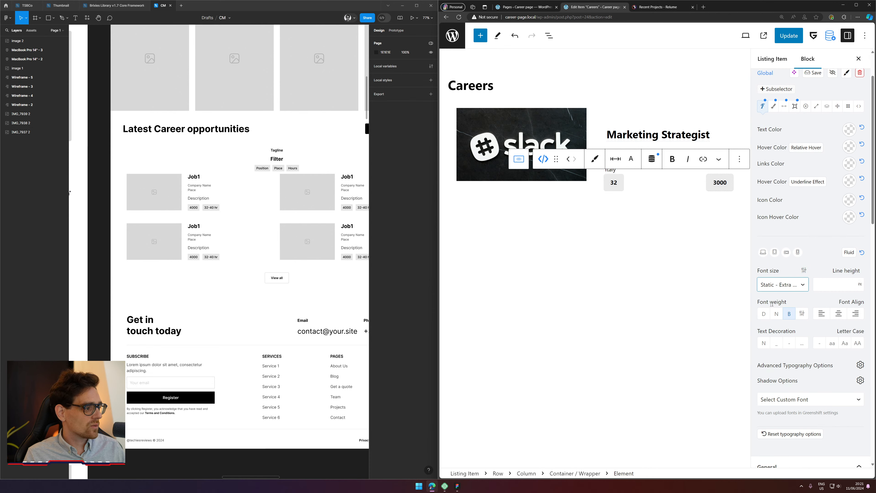
Step: Switch the label class's padding units to EM on all four sides
{"action": "left_click", "coordinate": [782, 107]}
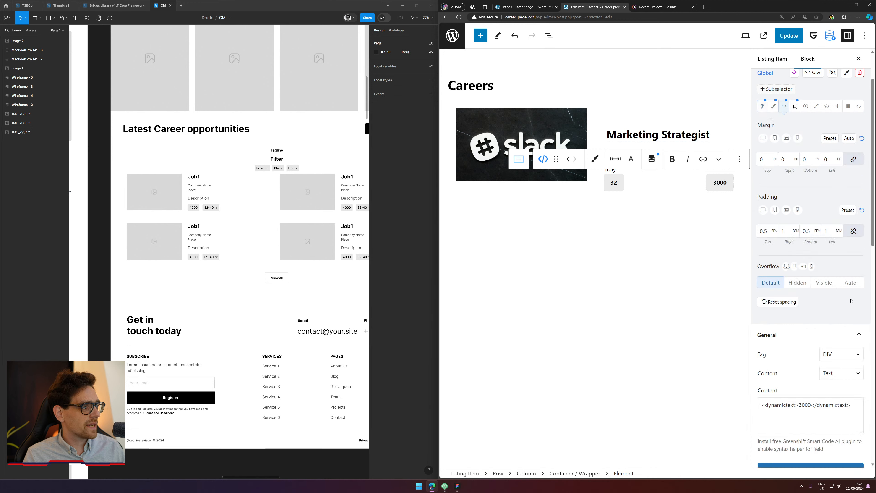
{"action": "left_click", "coordinate": [762, 231]}
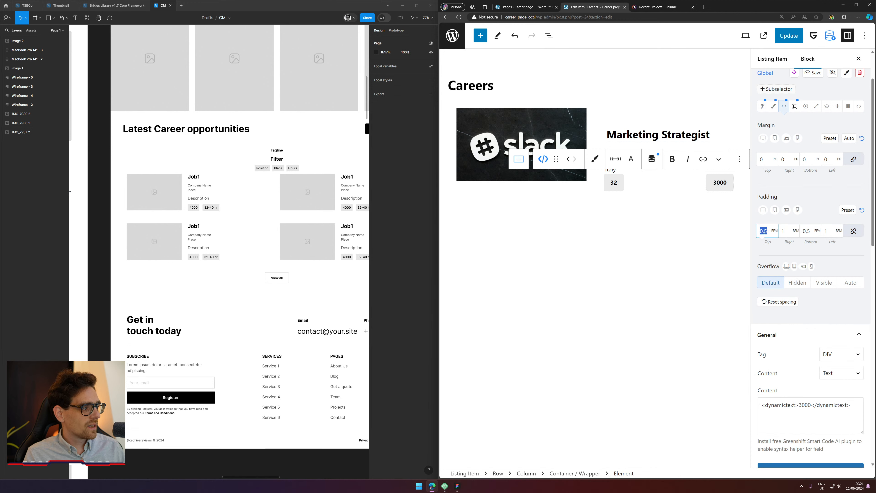
{"action": "left_click", "coordinate": [774, 231]}
{"action": "left_click", "coordinate": [780, 251]}
{"action": "left_click", "coordinate": [795, 230]}
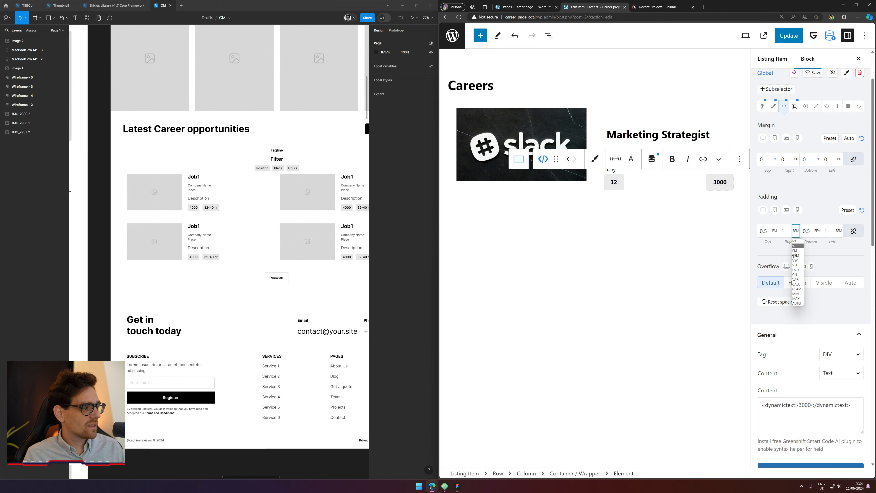
{"action": "left_click", "coordinate": [800, 253]}
{"action": "left_click", "coordinate": [817, 230]}
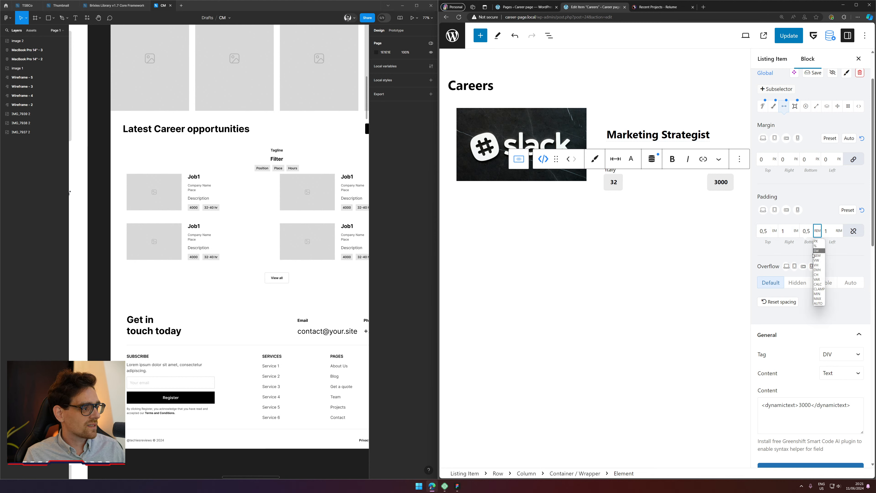
{"action": "left_click", "coordinate": [815, 254]}
{"action": "left_click", "coordinate": [839, 230]}
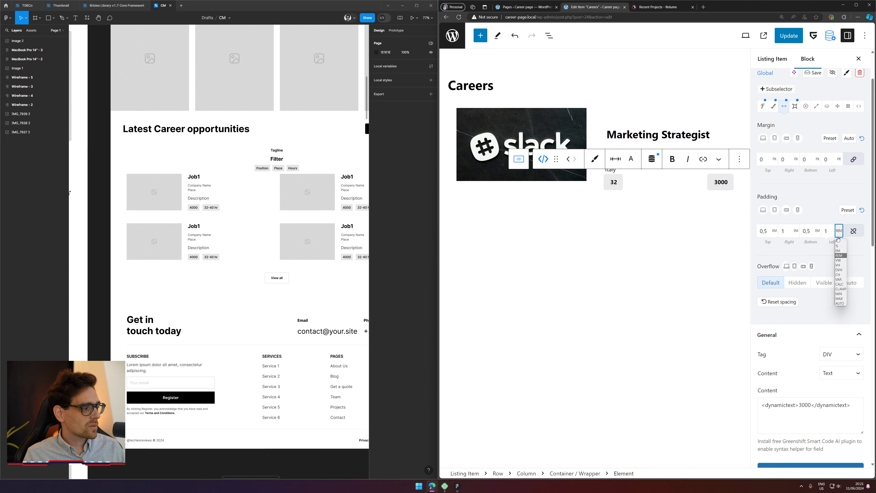
{"action": "left_click", "coordinate": [836, 251]}
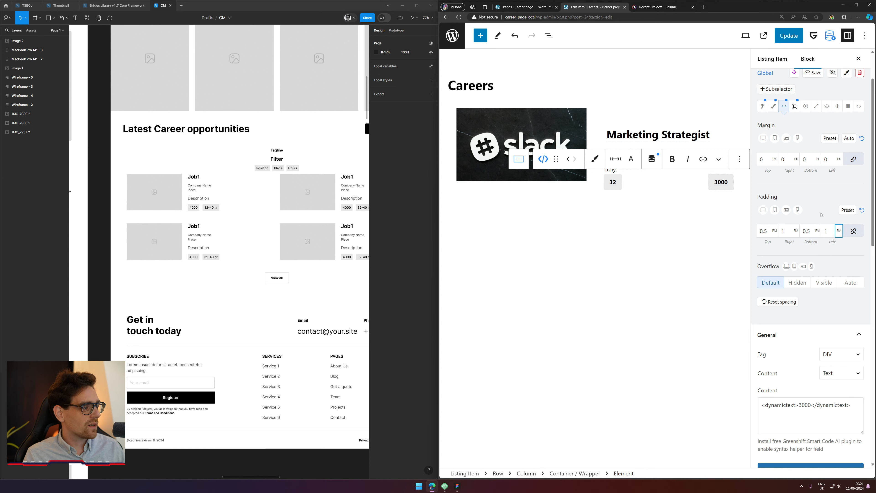
Step: Set the label class's top and bottom padding to 0.25 em
{"action": "left_click", "coordinate": [758, 231]}
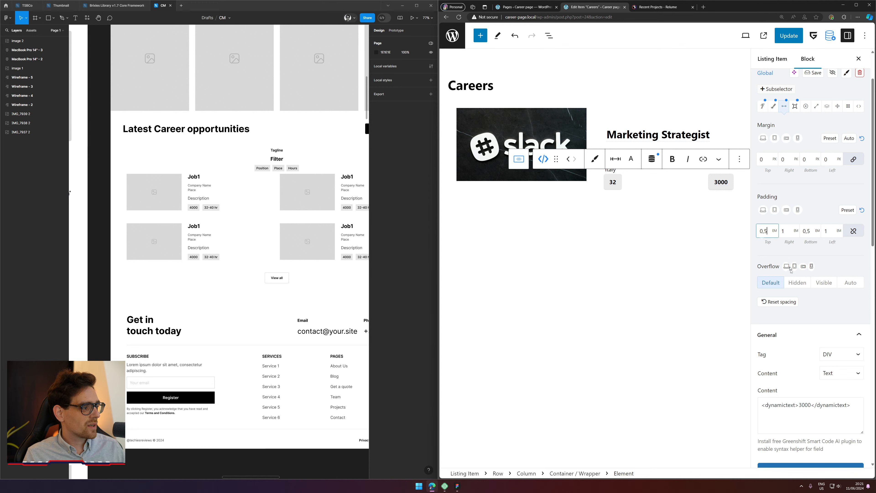
{"action": "key", "text": "ctrl+a"}
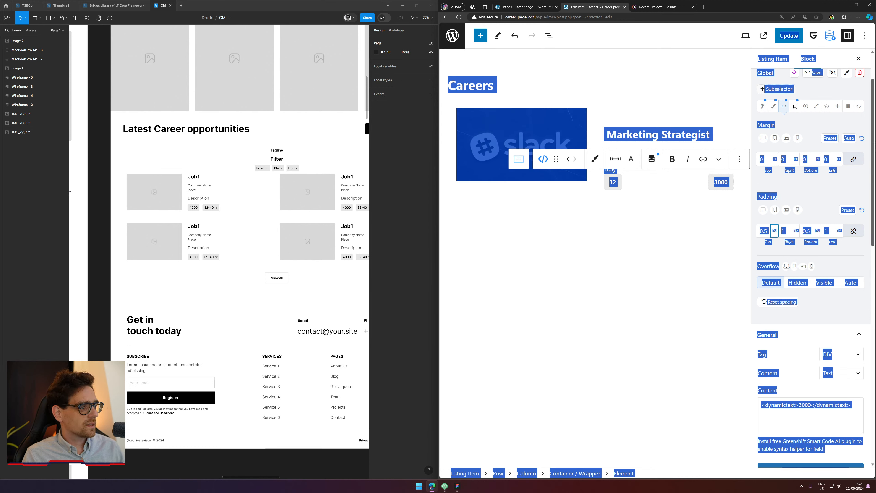
{"action": "left_click", "coordinate": [767, 230]}
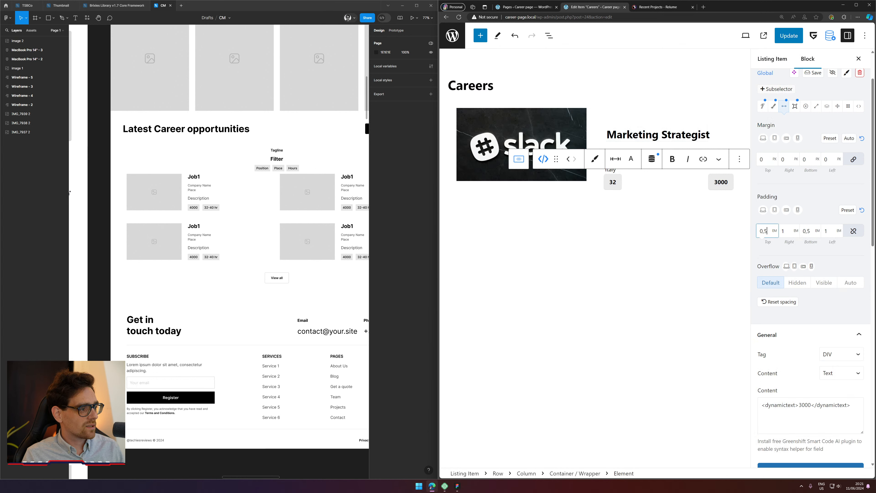
{"action": "type", "text": "2"}
{"action": "left_click", "coordinate": [807, 231]}
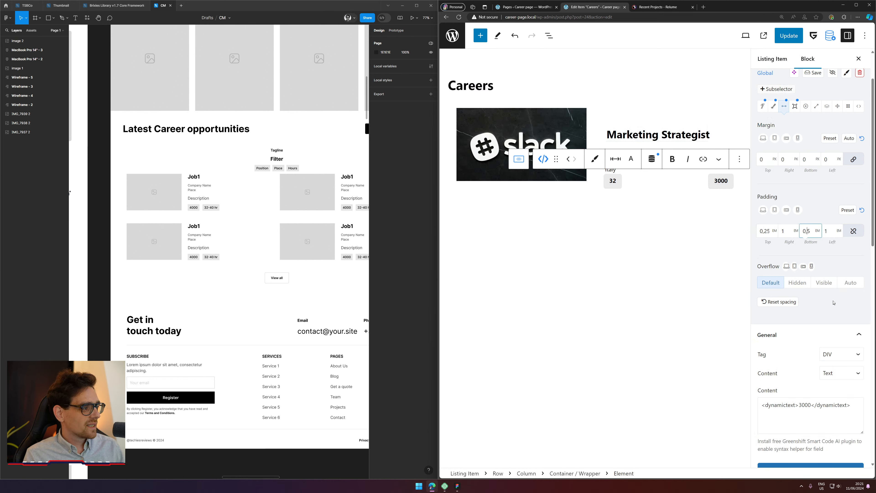
{"action": "type", "text": "2"}
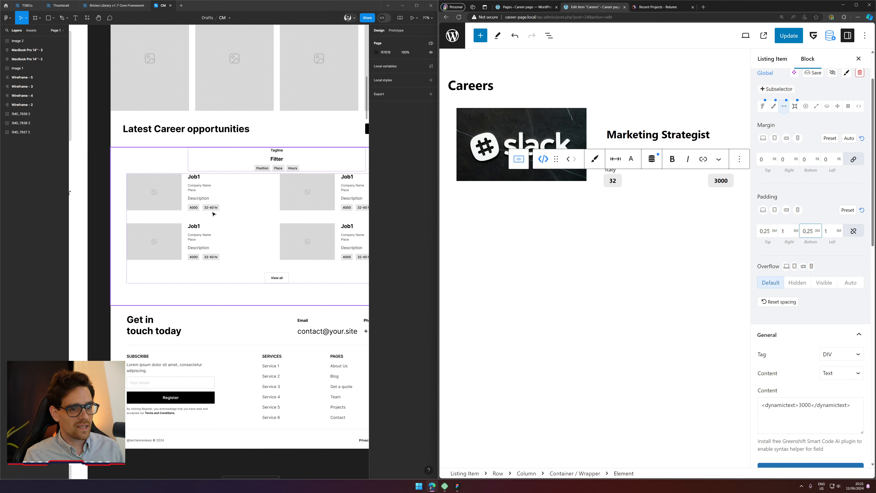
Step: Set the label class's right and left padding to 0.5 em
{"action": "left_click", "coordinate": [784, 232]}
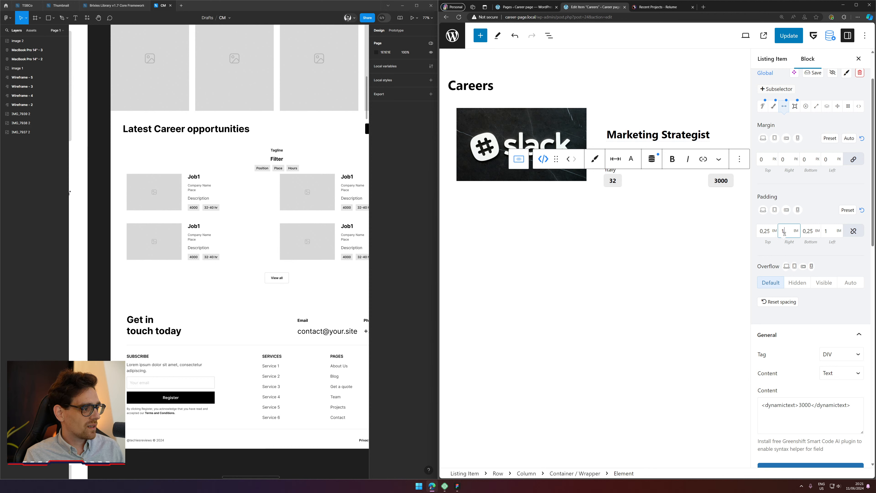
{"action": "key", "text": "ctrl+a"}
{"action": "type", "text": ".4"}
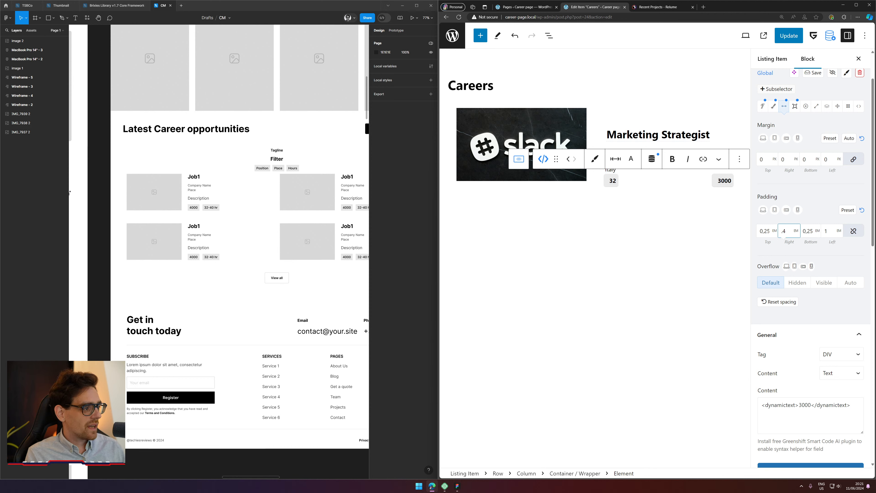
{"action": "key", "text": "BackSpace"}
{"action": "type", "text": "5"}
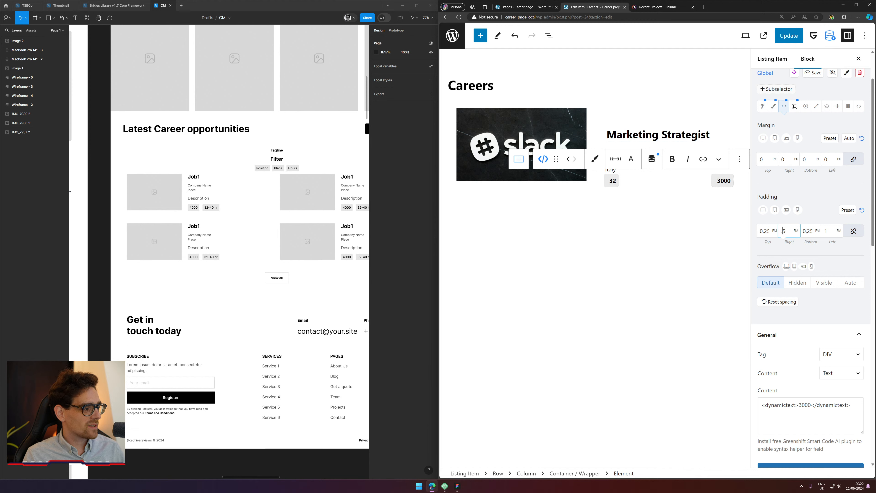
{"action": "key", "text": "Home"}
{"action": "type", "text": "0"}
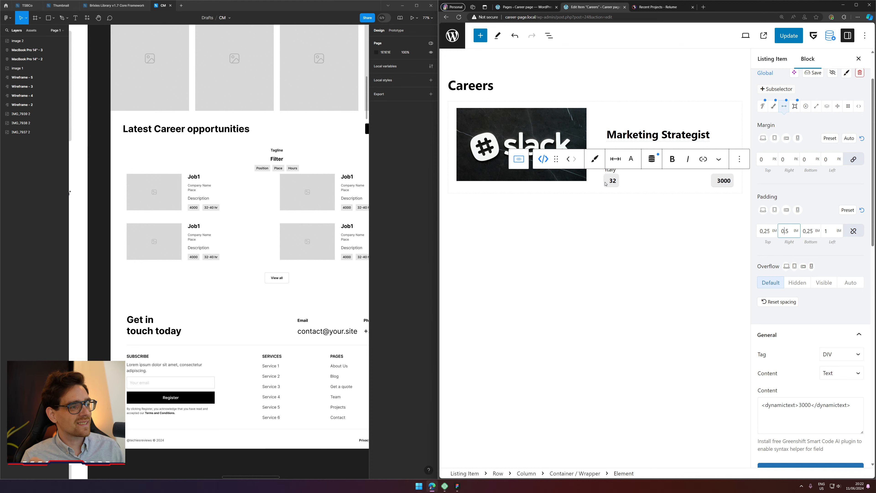
{"action": "left_click", "coordinate": [826, 236]}
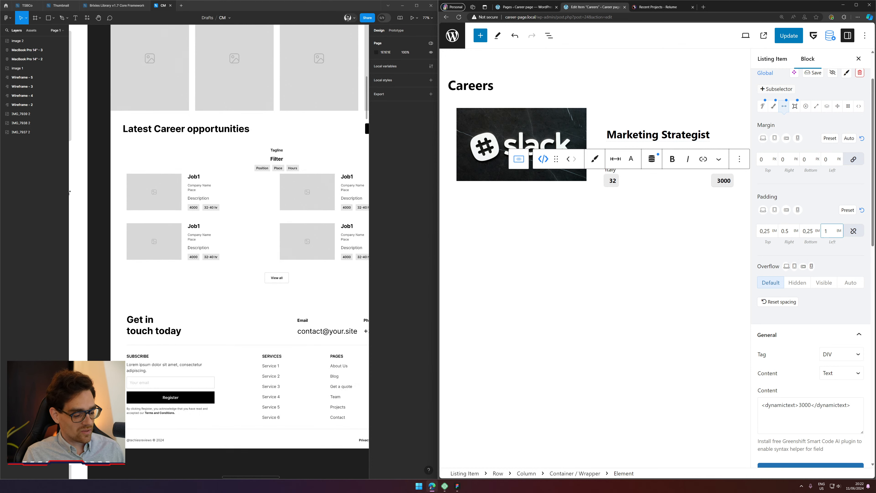
{"action": "type", "text": ".5"}
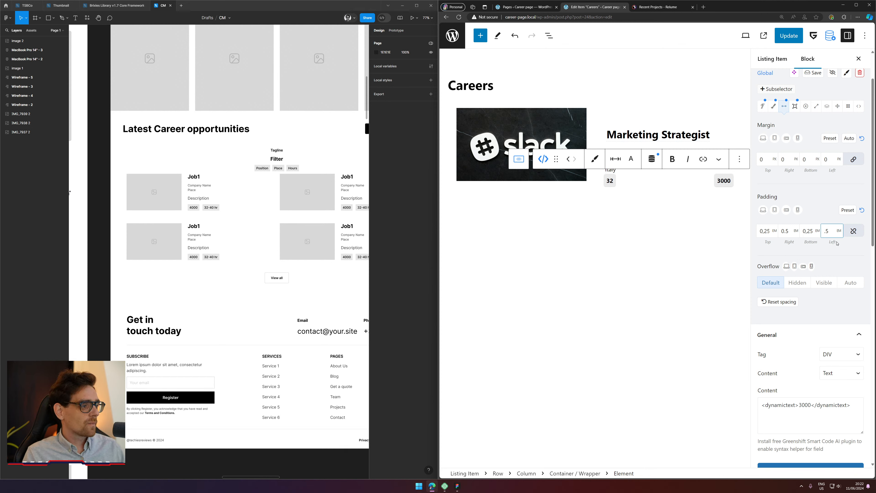
Step: Select the hours label and set its label class font size to Static - Extra Small (Tags) (0.85rem)
{"action": "left_click", "coordinate": [628, 192]}
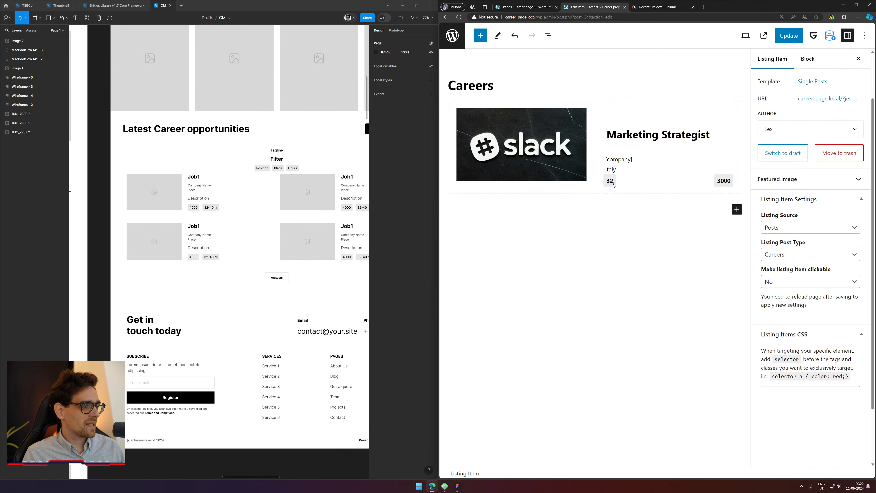
{"action": "left_click", "coordinate": [614, 185]}
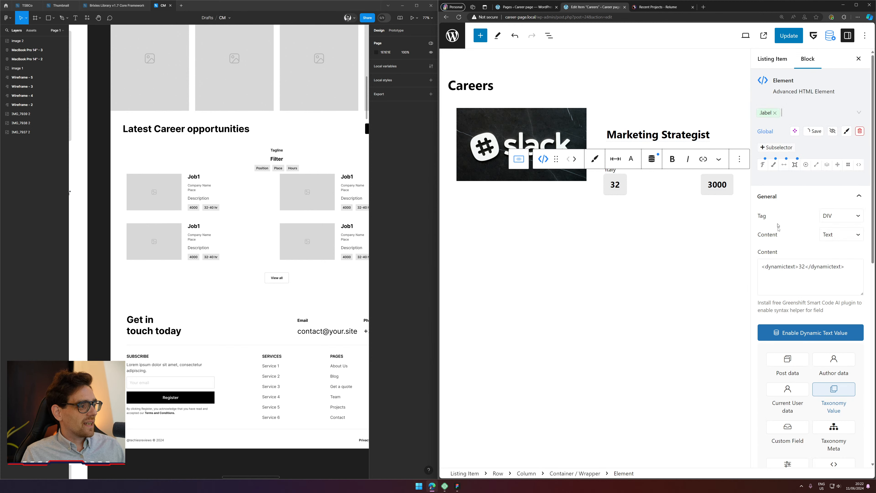
{"action": "scroll", "coordinate": [778, 226], "scroll_direction": "down", "scroll_amount": 1}
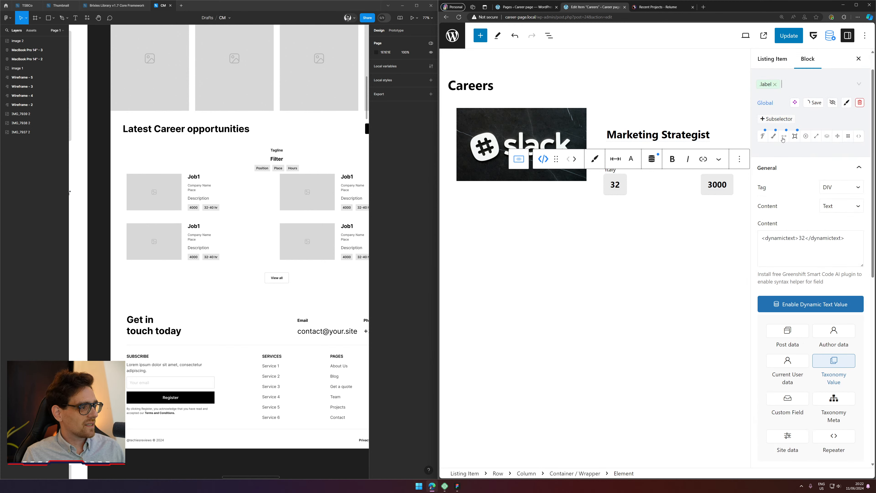
{"action": "left_click", "coordinate": [763, 136]}
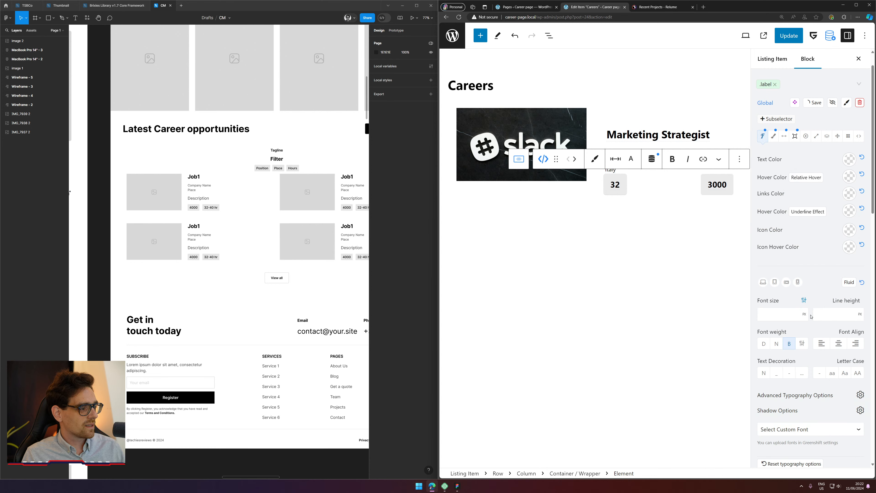
{"action": "left_click", "coordinate": [803, 300]}
{"action": "left_click", "coordinate": [803, 317]}
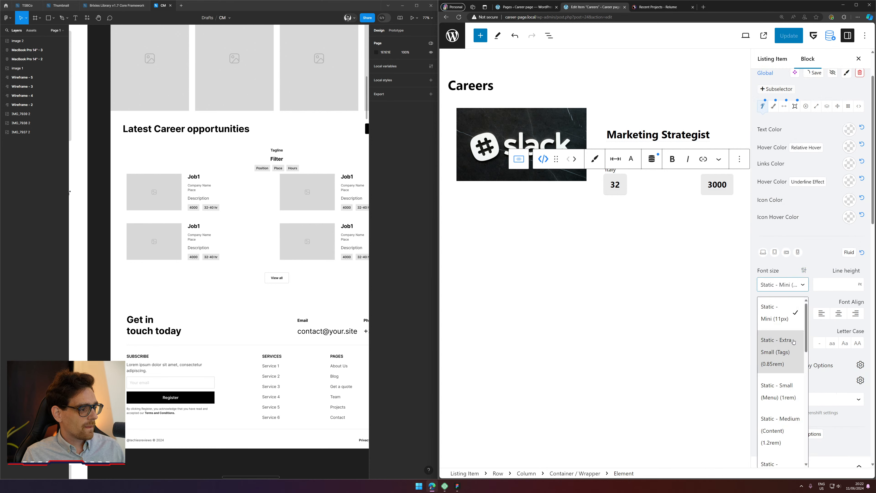
{"action": "left_click", "coordinate": [793, 341]}
{"action": "scroll", "coordinate": [790, 241], "scroll_direction": "up", "scroll_amount": 1}
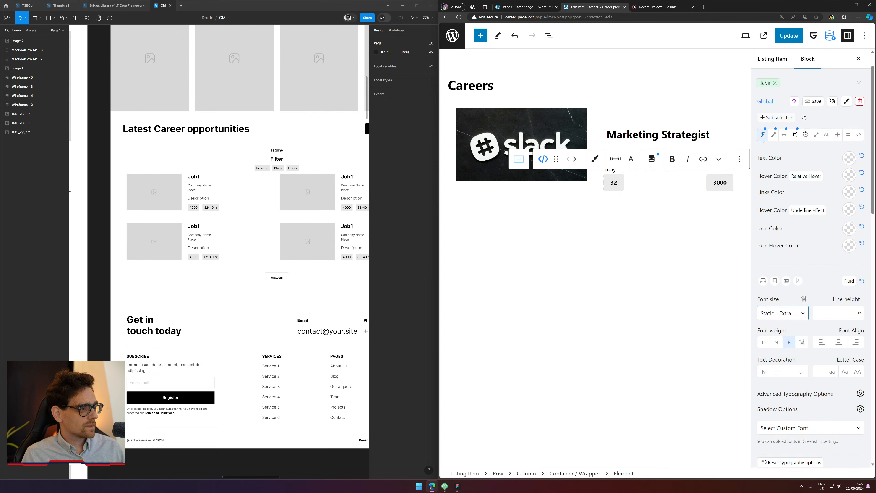
Step: Set the label class's top and bottom padding to 0.25 rem
{"action": "left_click", "coordinate": [787, 137]}
{"action": "left_click", "coordinate": [764, 261]}
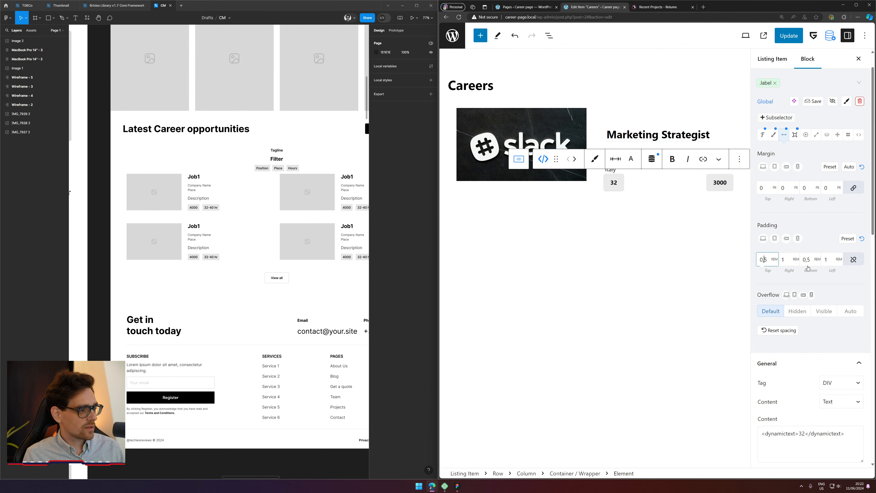
{"action": "type", "text": "2"}
{"action": "left_click", "coordinate": [809, 260]}
{"action": "key", "text": "ctrl+a"}
{"action": "left_click", "coordinate": [810, 259]}
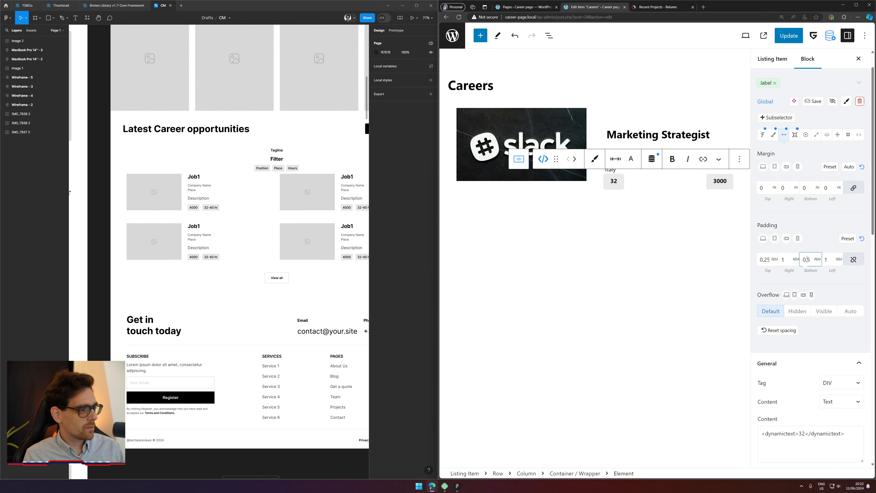
{"action": "type", "text": "2"}
Step: Set the label class's right and left padding to 0.5 rem and save the global class
{"action": "left_click", "coordinate": [784, 259]}
{"action": "key", "text": "BackSpace"}
{"action": "type", "text": "0"}
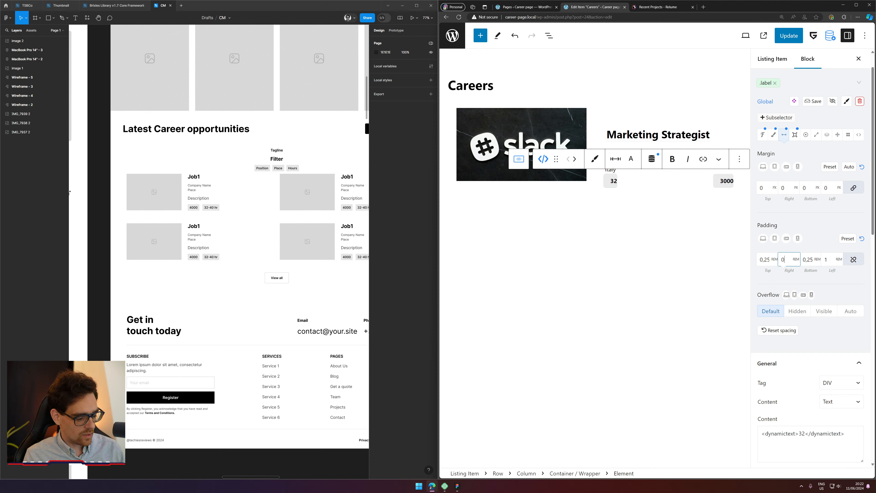
{"action": "type", "text": ".5"}
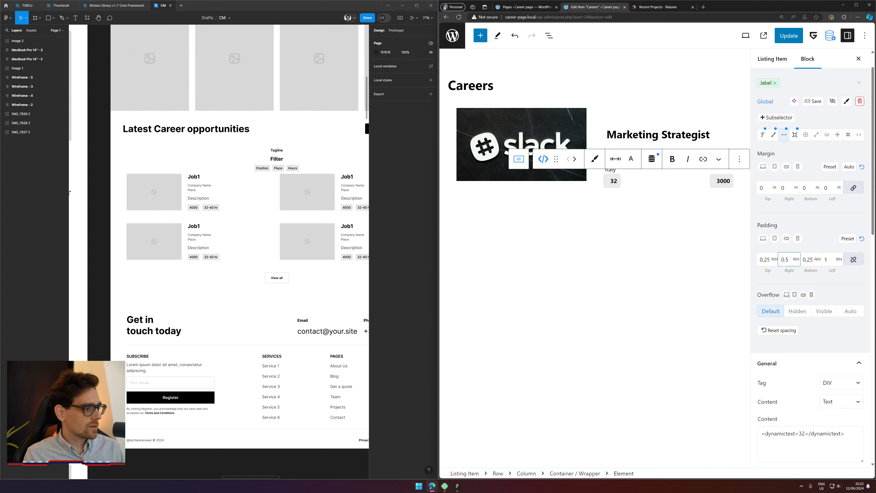
{"action": "left_click", "coordinate": [828, 259]}
{"action": "key", "text": "BackSpace"}
{"action": "type", "text": "0,5"}
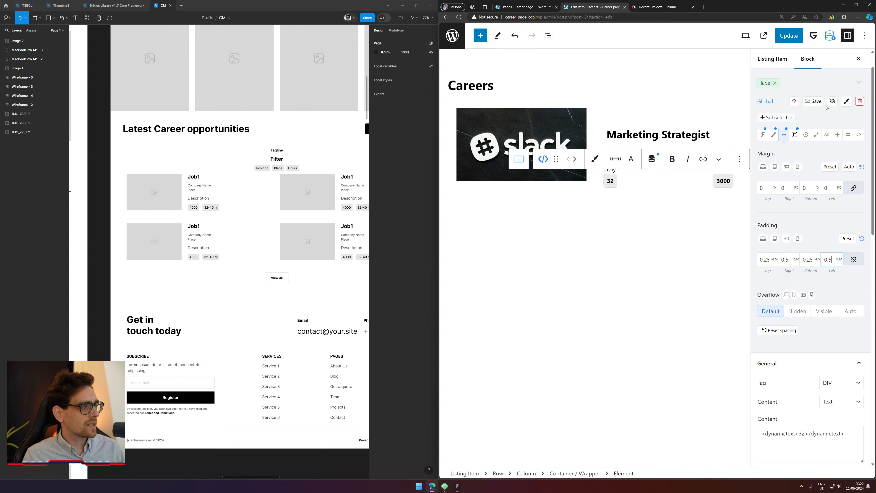
{"action": "left_click", "coordinate": [818, 101]}
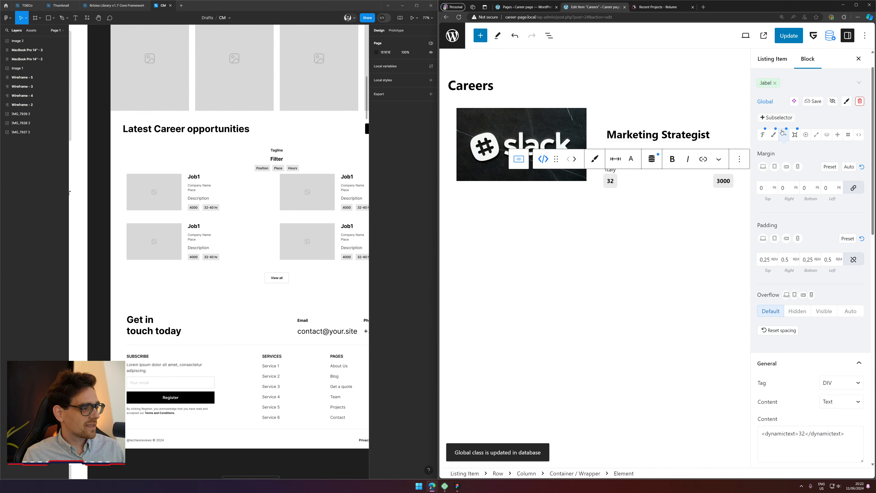
Step: Change the label class's padding units from REM to EM on all four sides
{"action": "left_click", "coordinate": [774, 259]}
{"action": "left_click", "coordinate": [778, 279]}
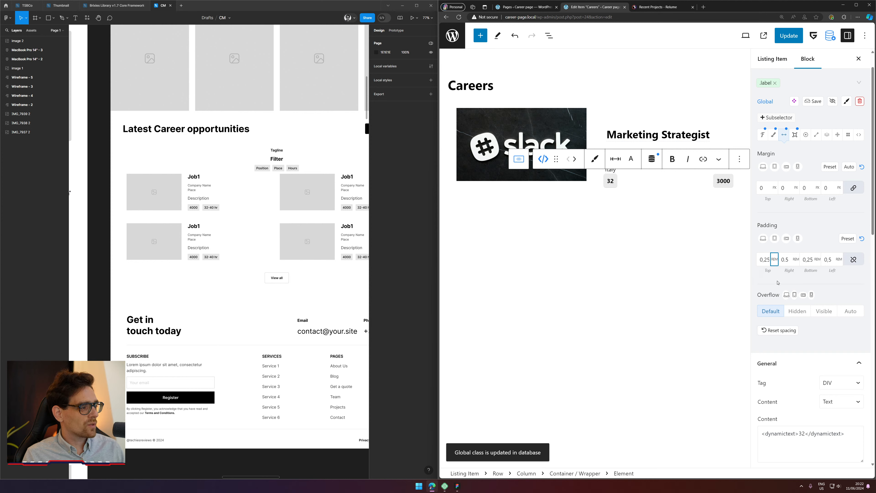
{"action": "left_click", "coordinate": [795, 259]}
{"action": "left_click", "coordinate": [797, 279]}
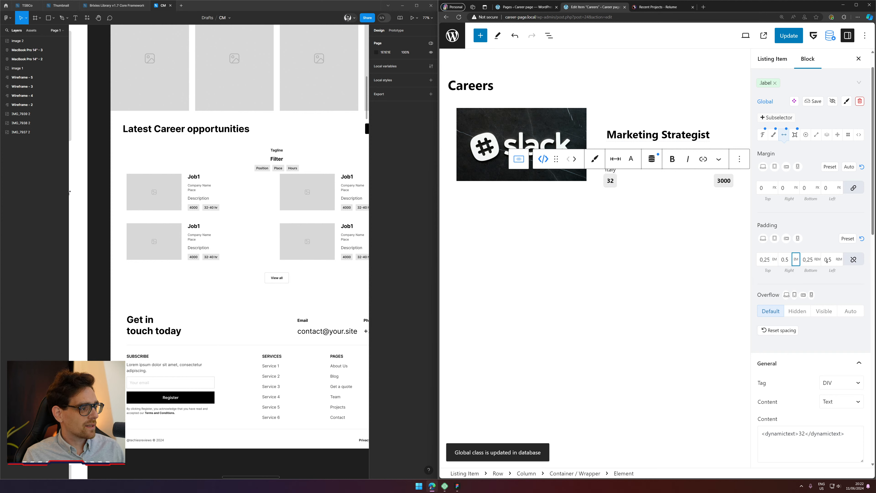
{"action": "left_click", "coordinate": [816, 259]}
{"action": "left_click", "coordinate": [818, 280]}
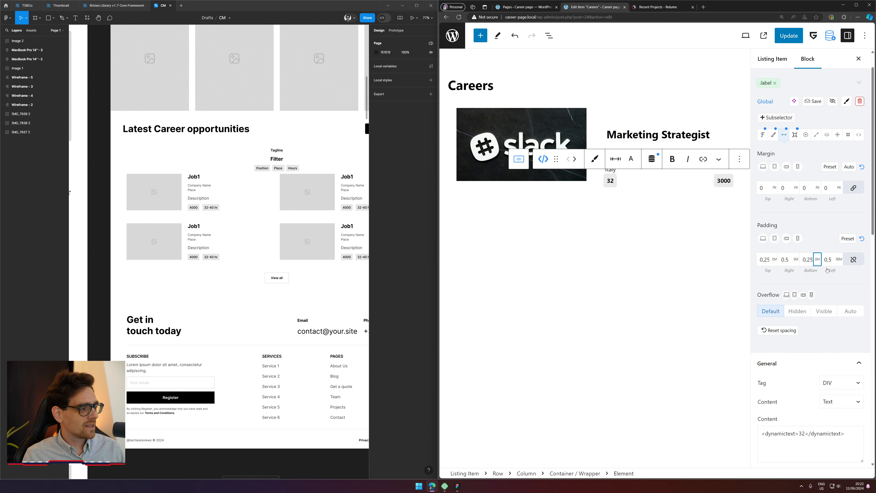
{"action": "left_click", "coordinate": [839, 259]}
{"action": "left_click", "coordinate": [840, 279]}
Step: Increase the label class's right and left padding to 0.75 em
{"action": "left_click", "coordinate": [786, 259]}
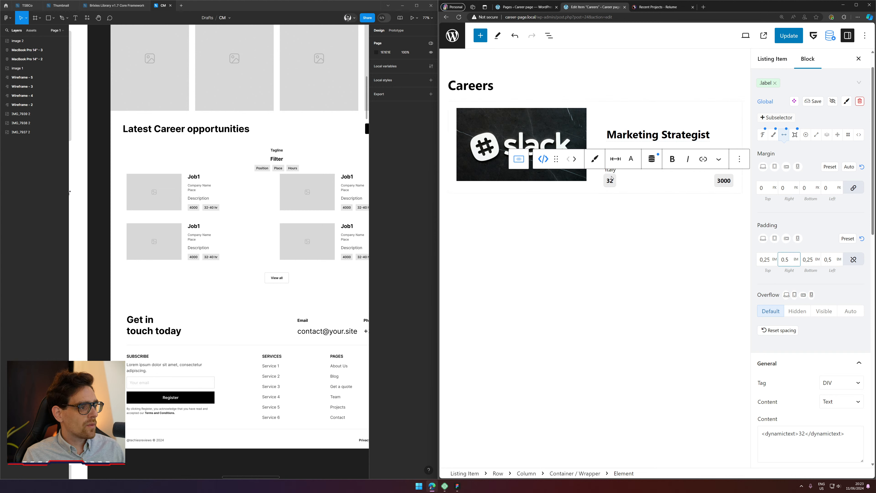
{"action": "key", "text": "BackSpace"}
{"action": "type", "text": "."}
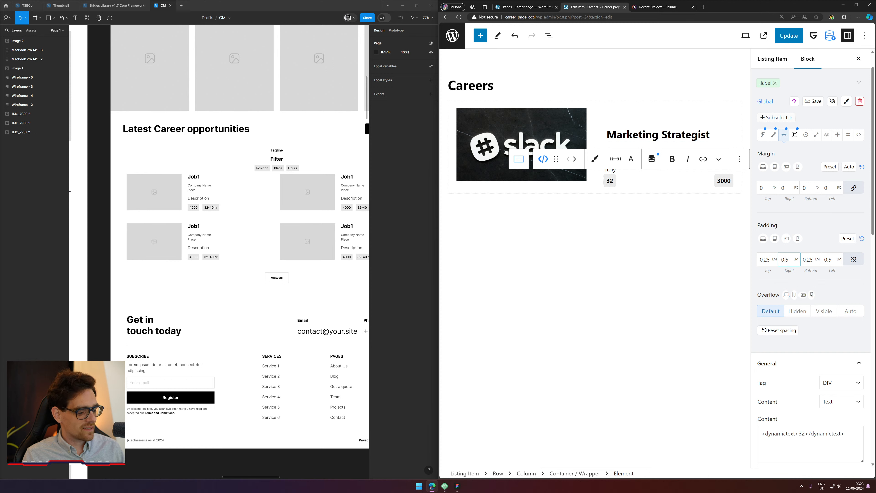
{"action": "type", "text": "7"}
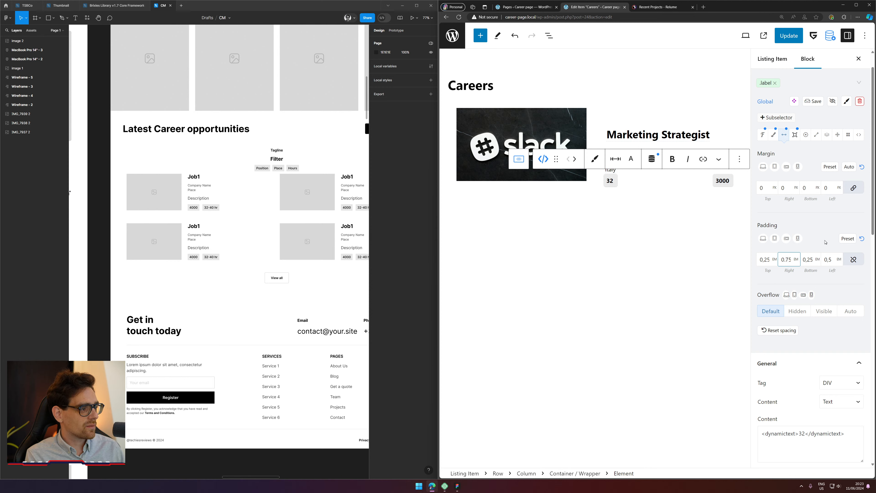
{"action": "left_click", "coordinate": [830, 259]}
{"action": "type", "text": "7"}
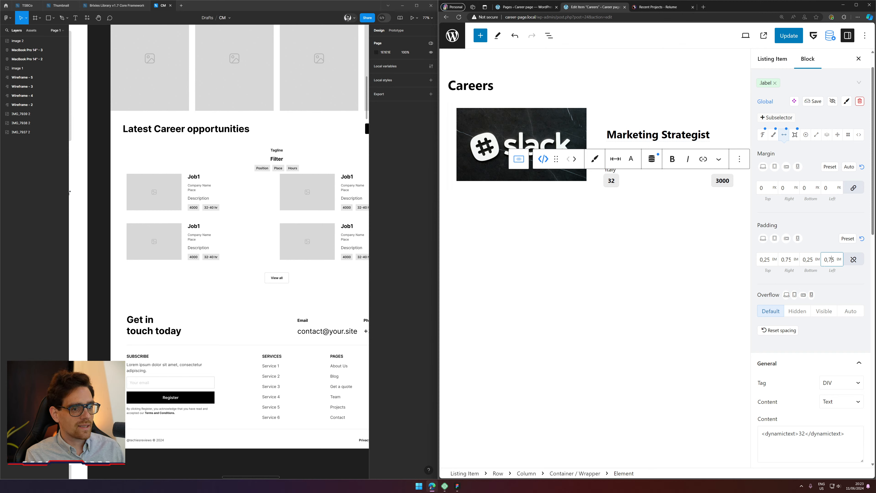
Step: Set the label class's font size to Static - Mini (11px) and save the global class
{"action": "left_click", "coordinate": [762, 135]}
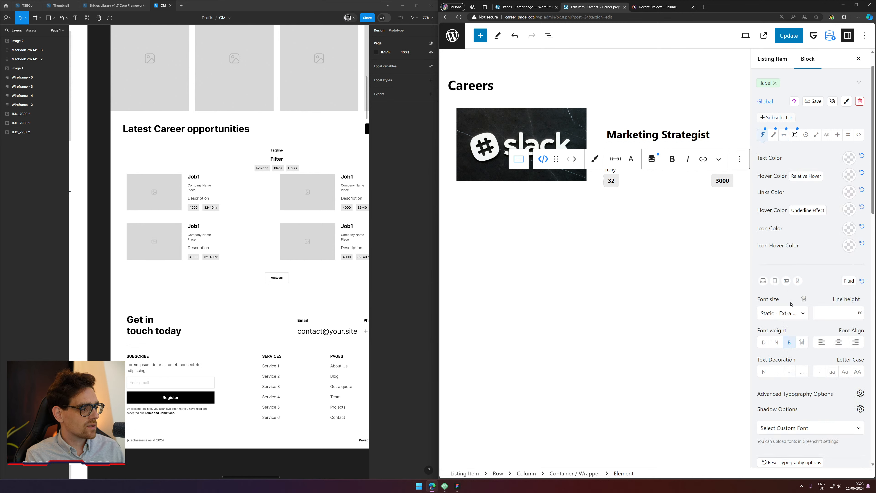
{"action": "scroll", "coordinate": [791, 304], "scroll_direction": "down", "scroll_amount": 1}
{"action": "left_click", "coordinate": [774, 284]}
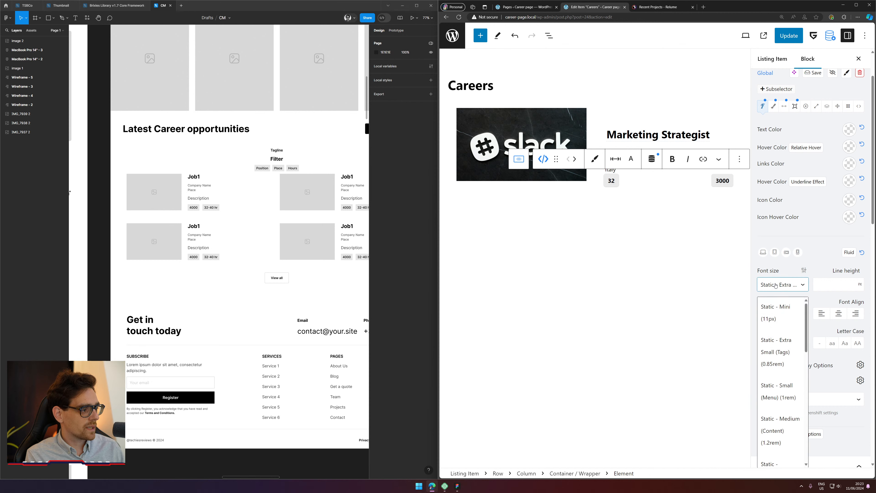
{"action": "left_click", "coordinate": [788, 322]}
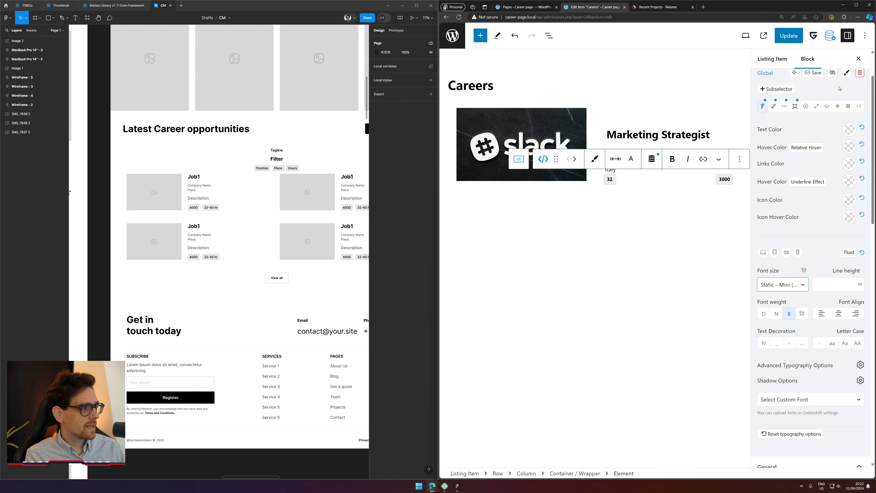
{"action": "left_click", "coordinate": [813, 73]}
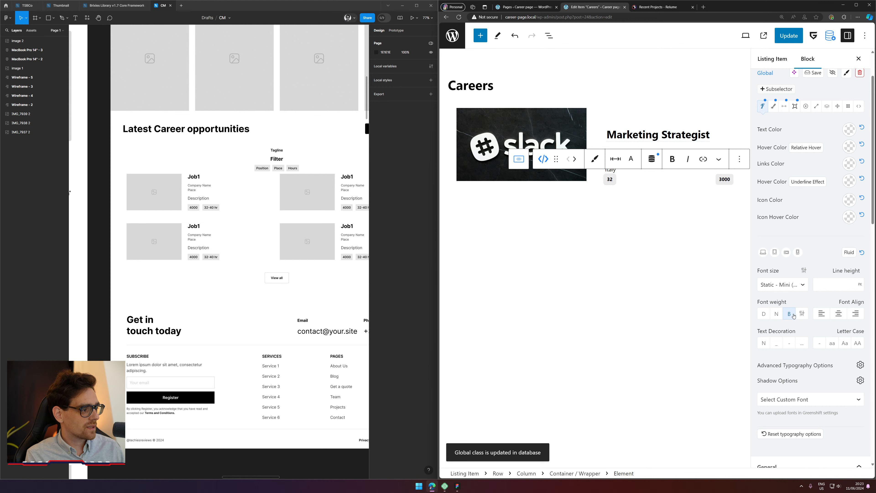
Step: Try font weights 500 and 600 on the label class, settle on 400, and deselect the label
{"action": "left_click", "coordinate": [802, 313]}
{"action": "left_click", "coordinate": [807, 331]}
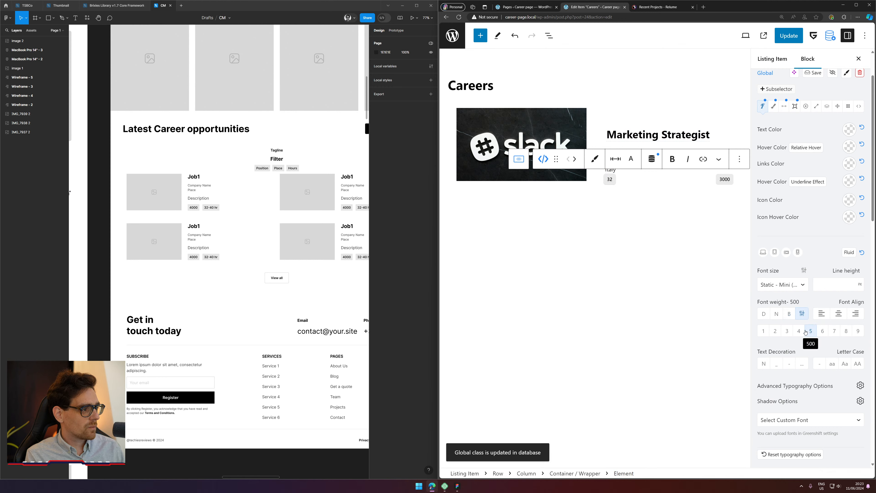
{"action": "left_click", "coordinate": [826, 332]}
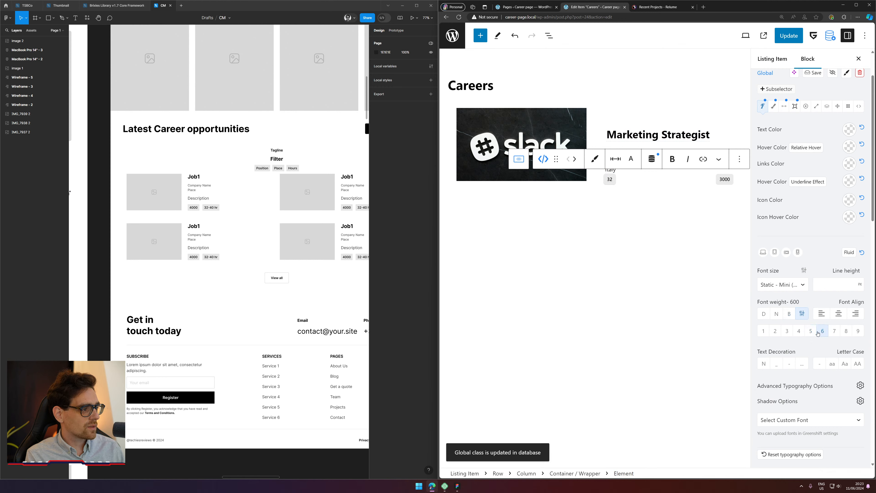
{"action": "left_click", "coordinate": [800, 334]}
{"action": "left_click", "coordinate": [644, 222]}
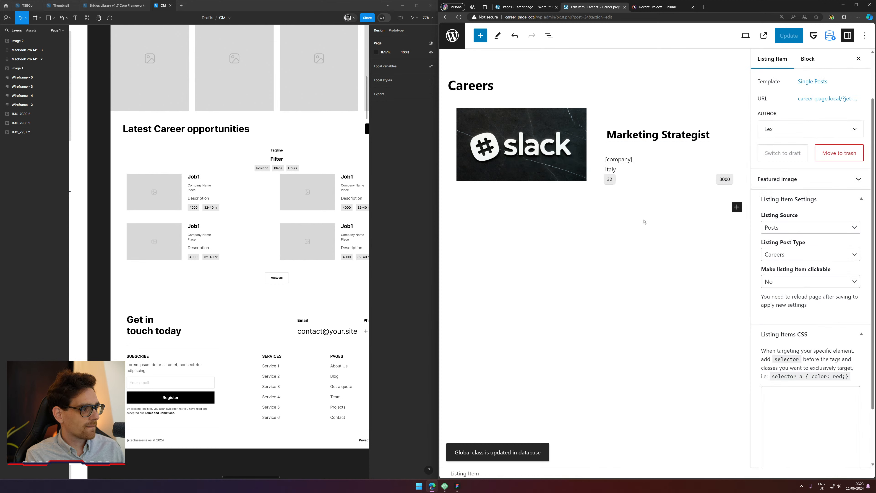
Step: Insert a Meta getter block directly after the location text (Italy) in the listing's text column
{"action": "left_click", "coordinate": [626, 169]}
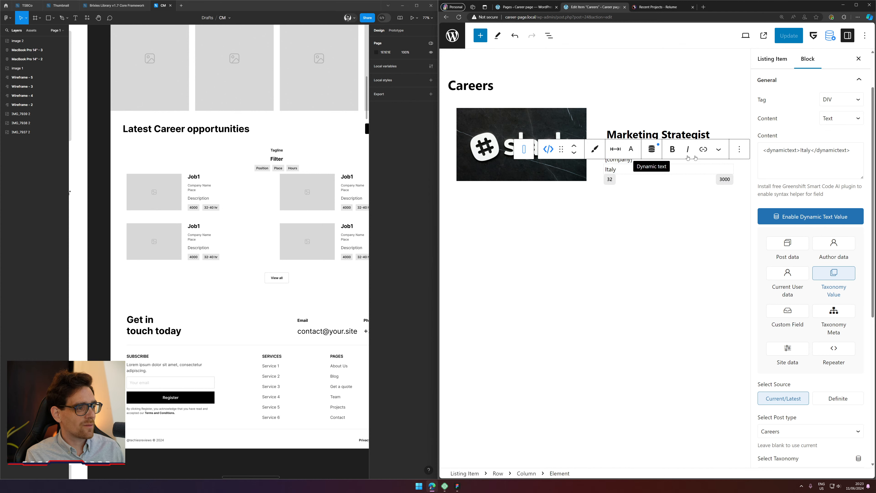
{"action": "left_click", "coordinate": [744, 148]}
{"action": "left_click", "coordinate": [763, 222]}
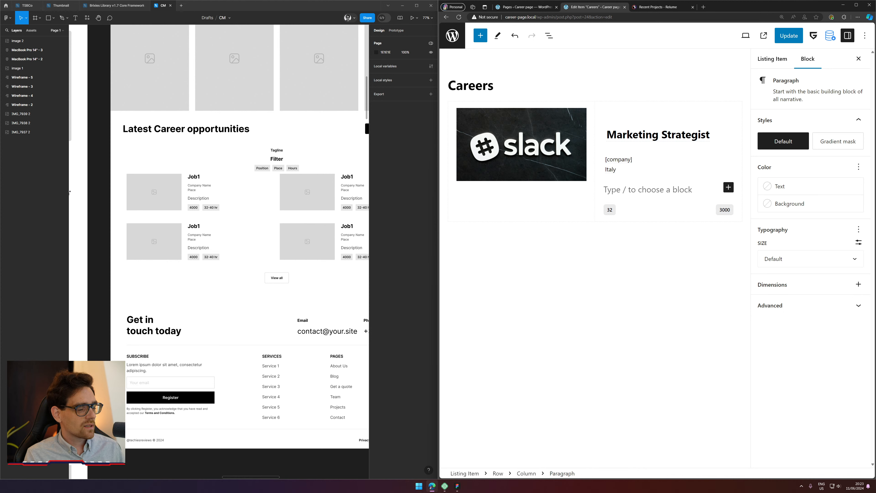
{"action": "type", "text": "/"}
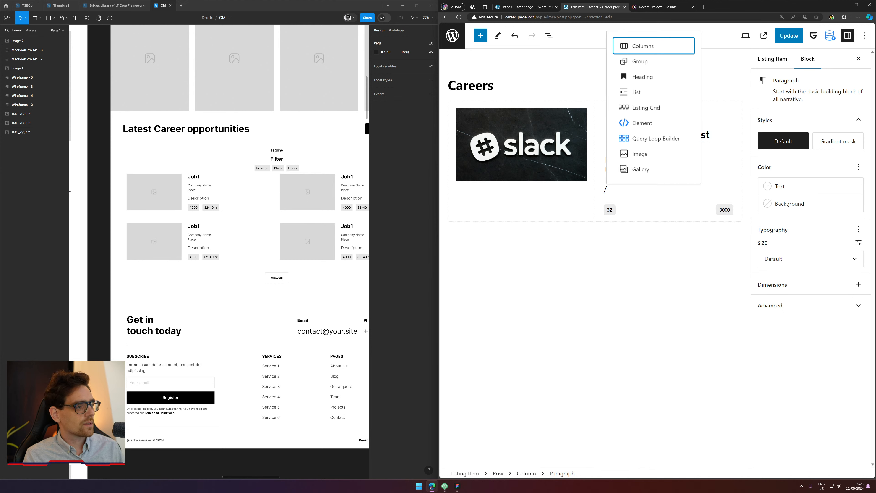
{"action": "type", "text": "meg"}
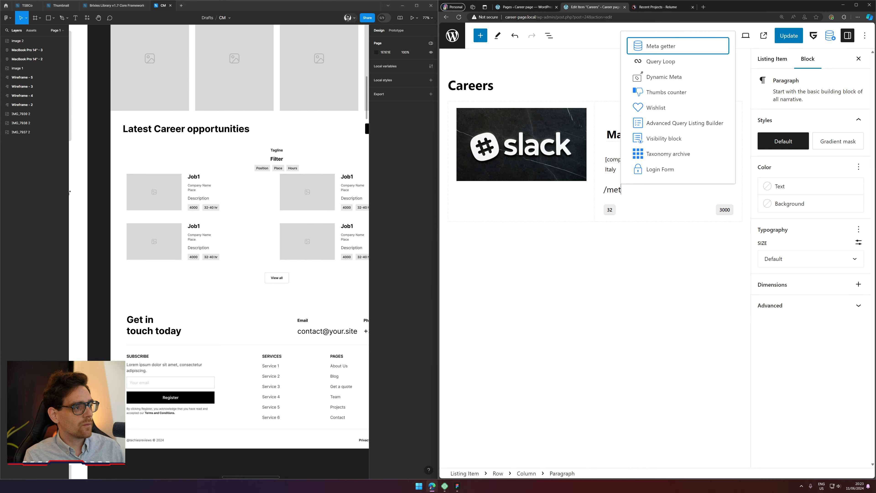
{"action": "left_click", "coordinate": [666, 47]}
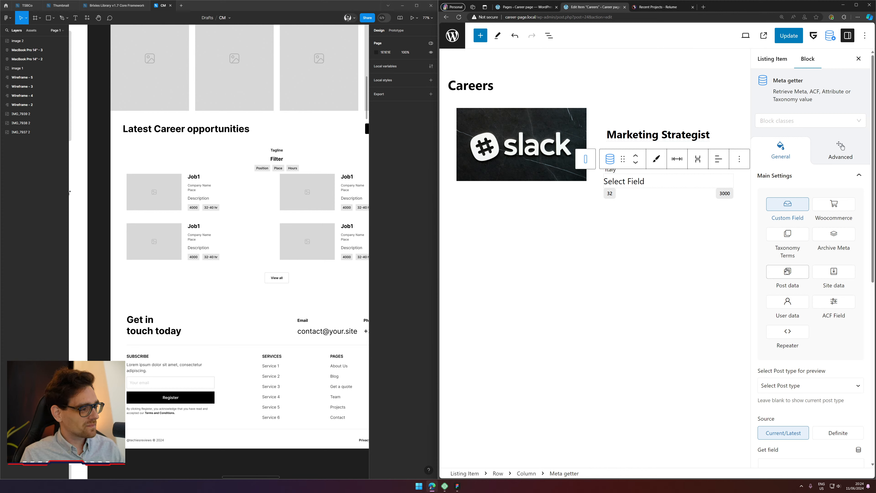
Step: Set the Meta getter block to retrieve the Excerpt from Post data
{"action": "left_click", "coordinate": [788, 286]}
{"action": "scroll", "coordinate": [815, 330], "scroll_direction": "down", "scroll_amount": 2}
{"action": "scroll", "coordinate": [815, 331], "scroll_direction": "up", "scroll_amount": 2}
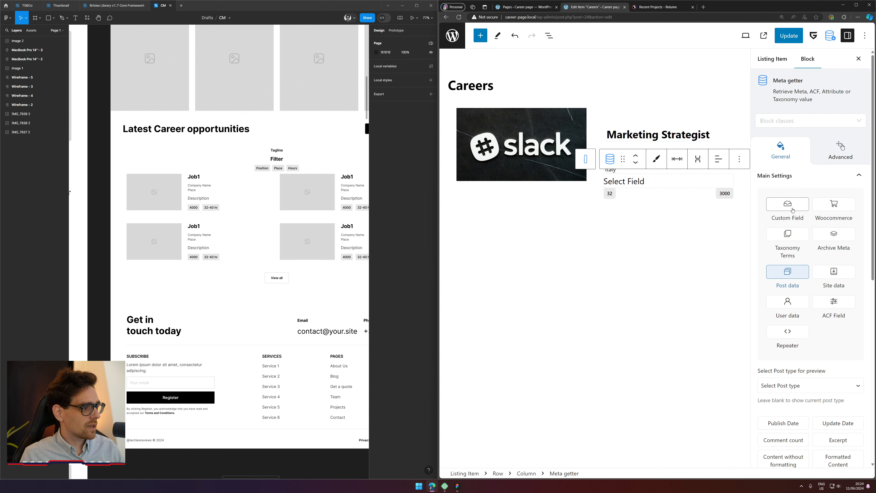
{"action": "scroll", "coordinate": [805, 238], "scroll_direction": "down", "scroll_amount": 4}
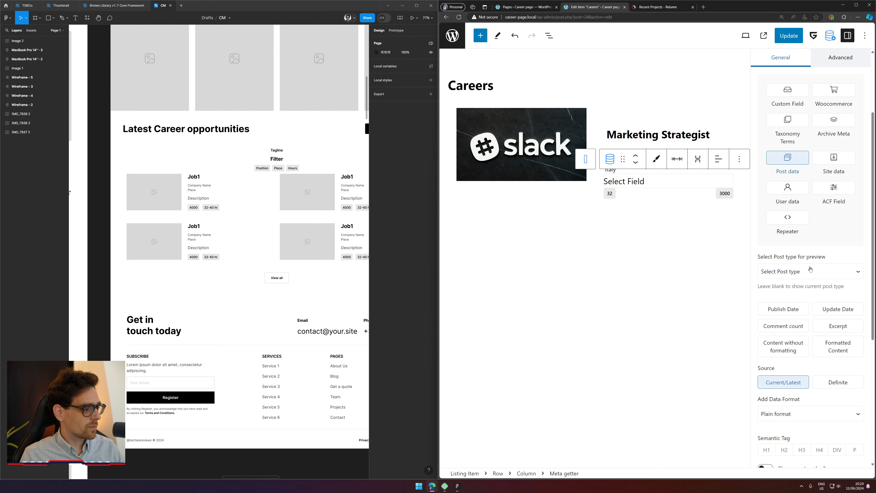
{"action": "left_click", "coordinate": [840, 328]}
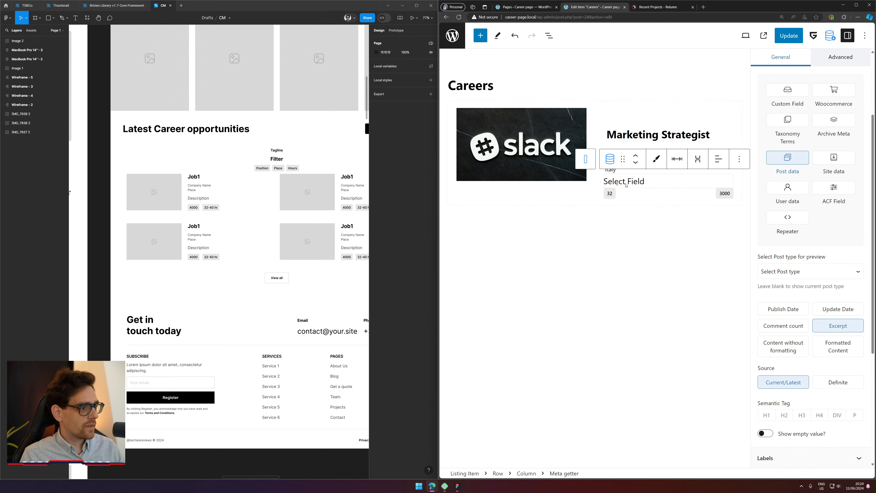
{"action": "scroll", "coordinate": [815, 331], "scroll_direction": "up", "scroll_amount": 4}
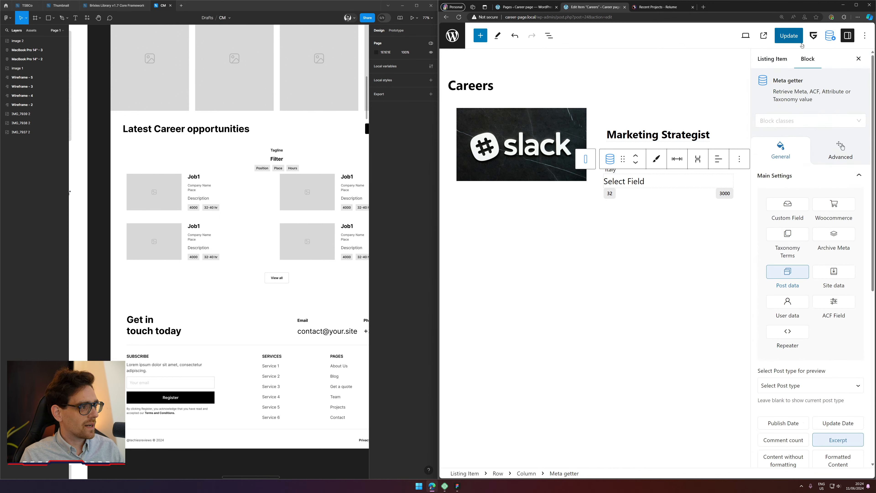
Step: Update the Careers listing item and open the Marketing Strategist career entry for editing
{"action": "left_click", "coordinate": [796, 38]}
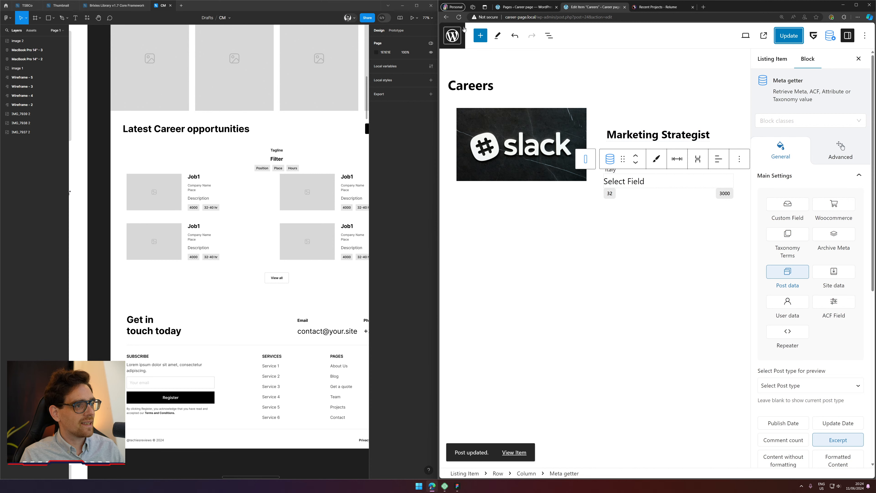
{"action": "left_click", "coordinate": [524, 7]}
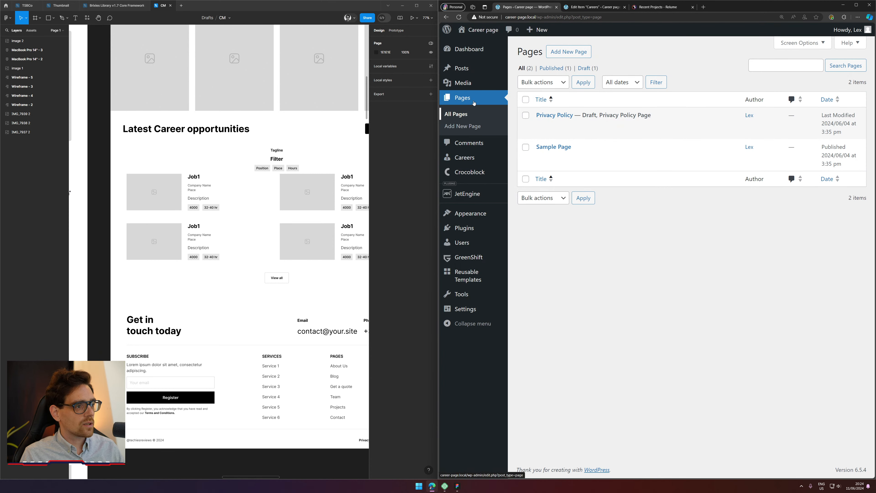
{"action": "mouse_move", "coordinate": [464, 158]}
{"action": "left_click", "coordinate": [551, 186]}
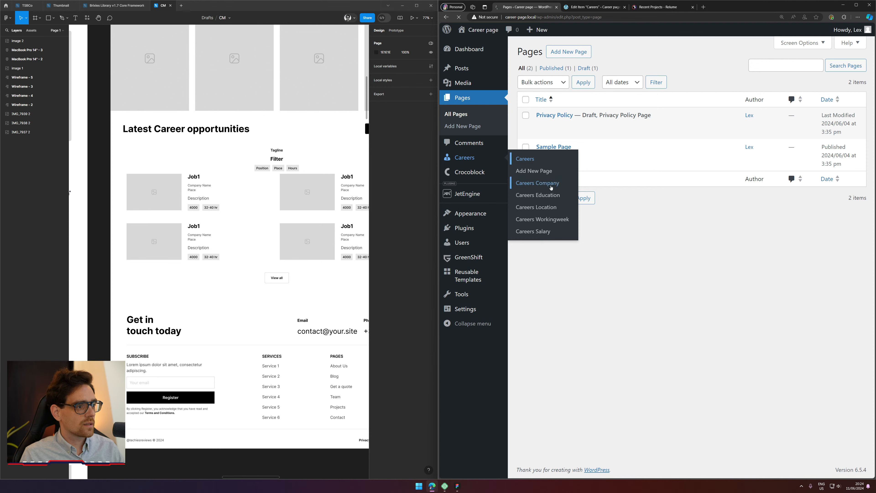
{"action": "left_click", "coordinate": [552, 158]}
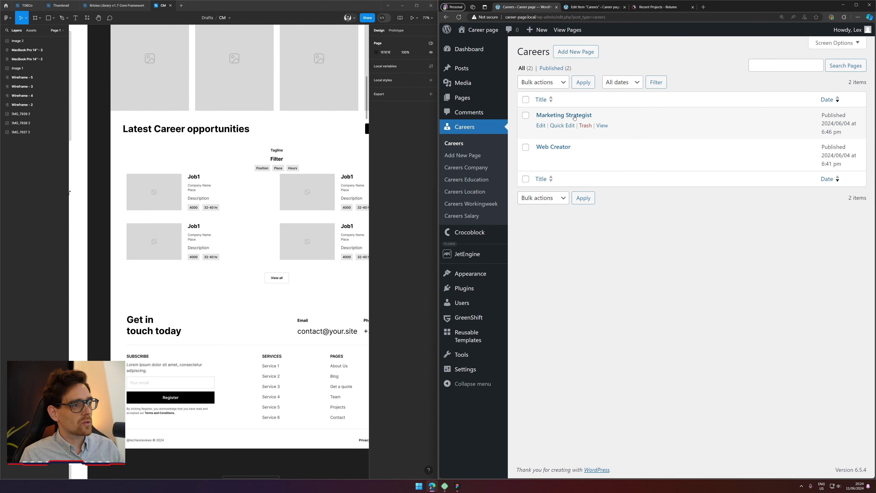
{"action": "left_click", "coordinate": [540, 126]}
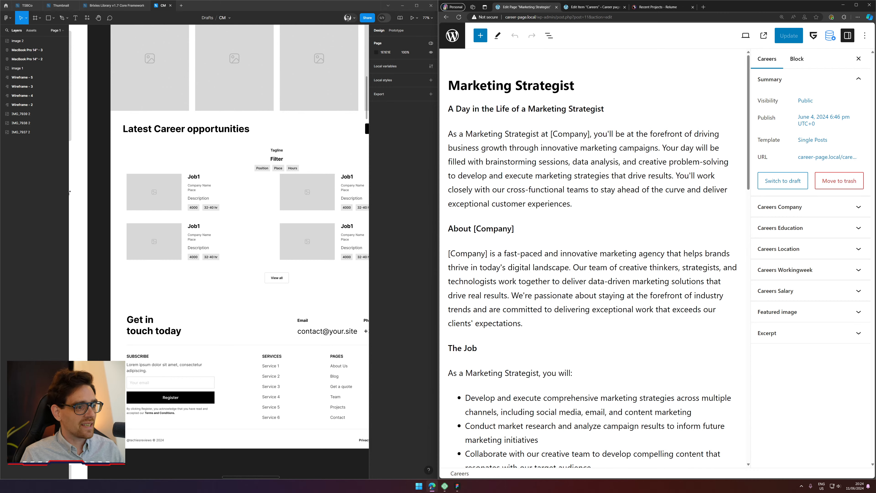
Step: Review the Marketing Strategist entry's body content and its manual excerpt
{"action": "scroll", "coordinate": [558, 179], "scroll_direction": "down", "scroll_amount": 20}
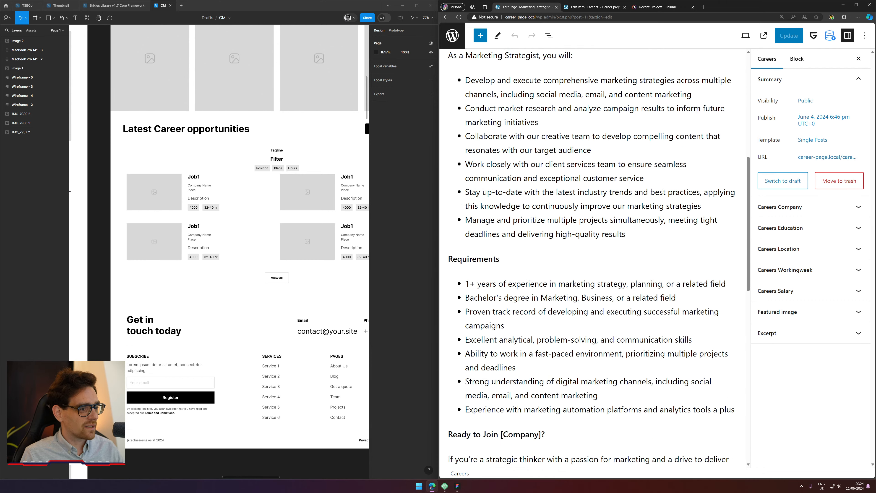
{"action": "scroll", "coordinate": [557, 179], "scroll_direction": "up", "scroll_amount": 20}
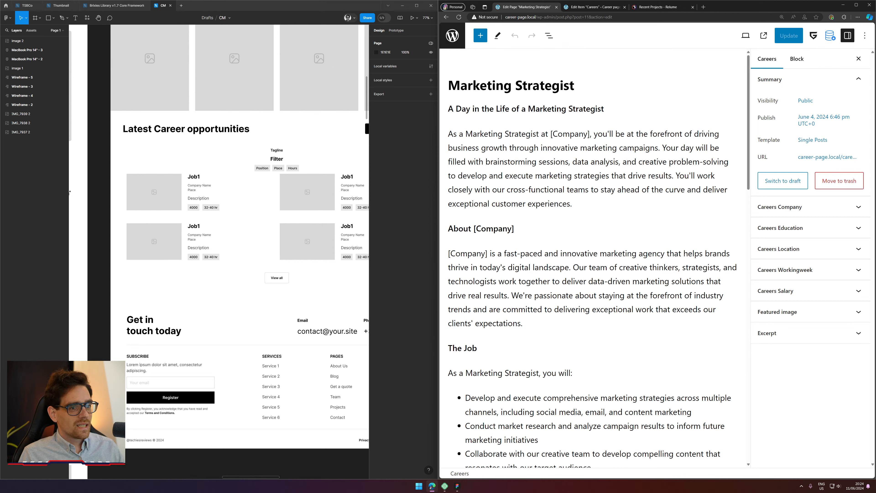
{"action": "left_click", "coordinate": [561, 229]}
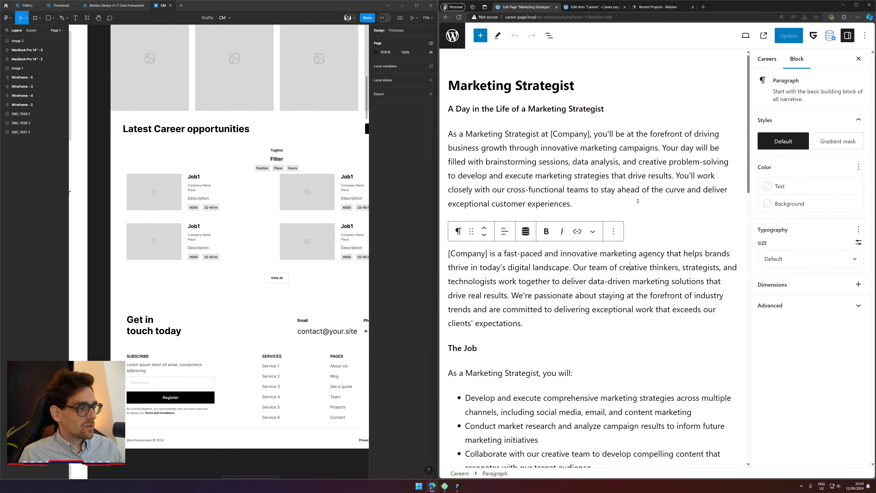
{"action": "left_click", "coordinate": [767, 59]}
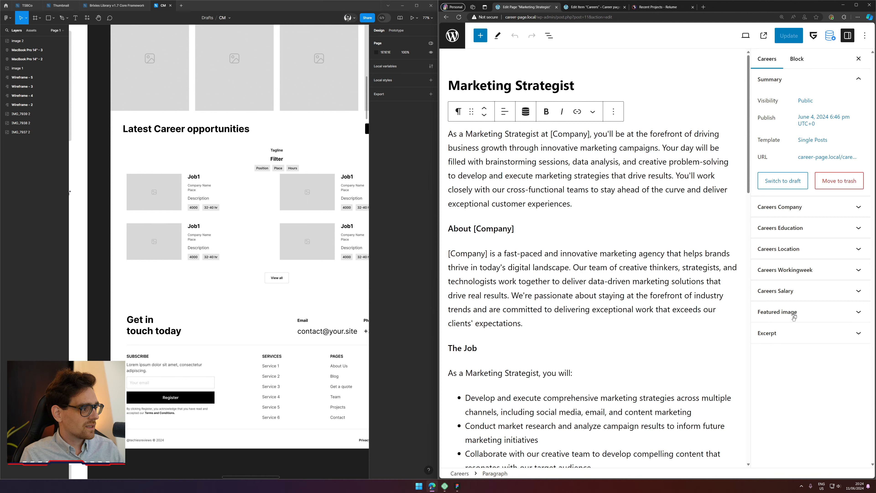
{"action": "left_click", "coordinate": [814, 333]}
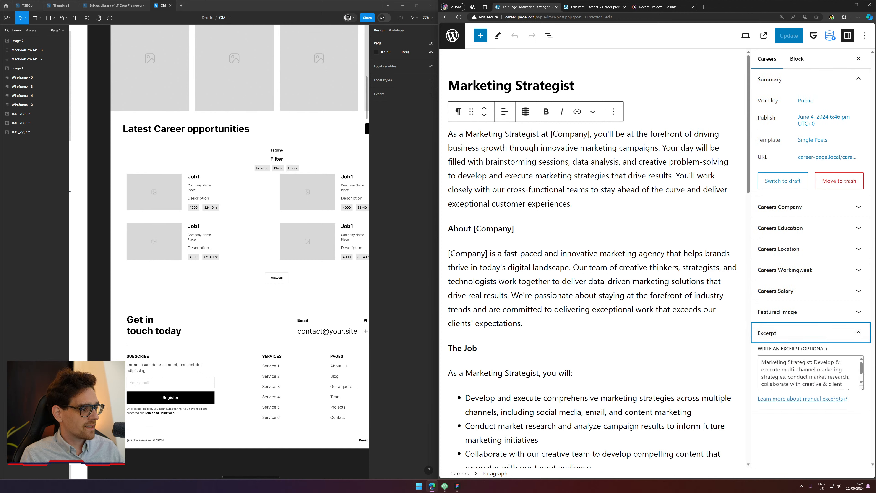
{"action": "left_click", "coordinate": [803, 377]}
{"action": "scroll", "coordinate": [810, 376], "scroll_direction": "down", "scroll_amount": 1}
{"action": "scroll", "coordinate": [810, 376], "scroll_direction": "up", "scroll_amount": 1}
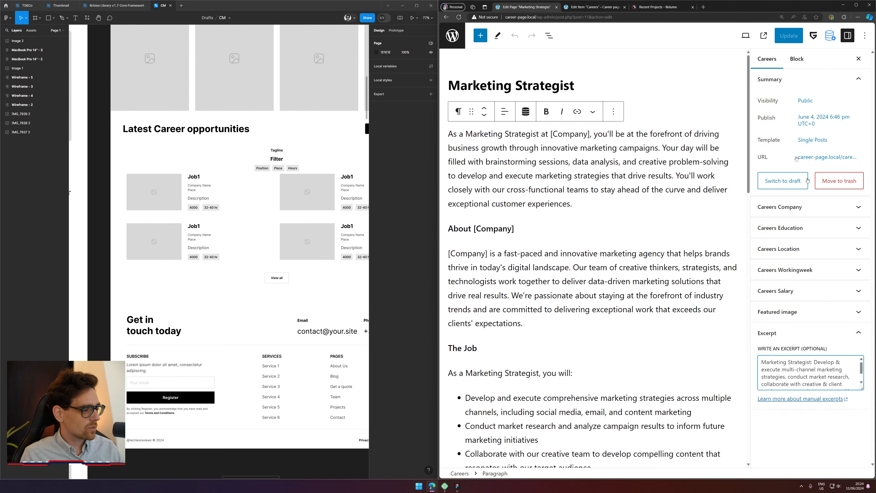
Step: Return to the Careers list and open the Web Creator entry to check its excerpt
{"action": "left_click", "coordinate": [452, 35]}
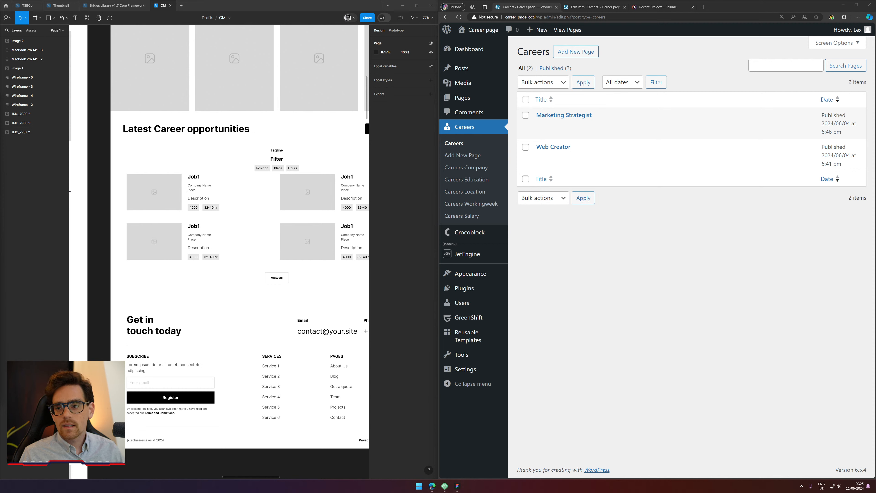
{"action": "key", "text": "XF86AudioLowerVolume"}
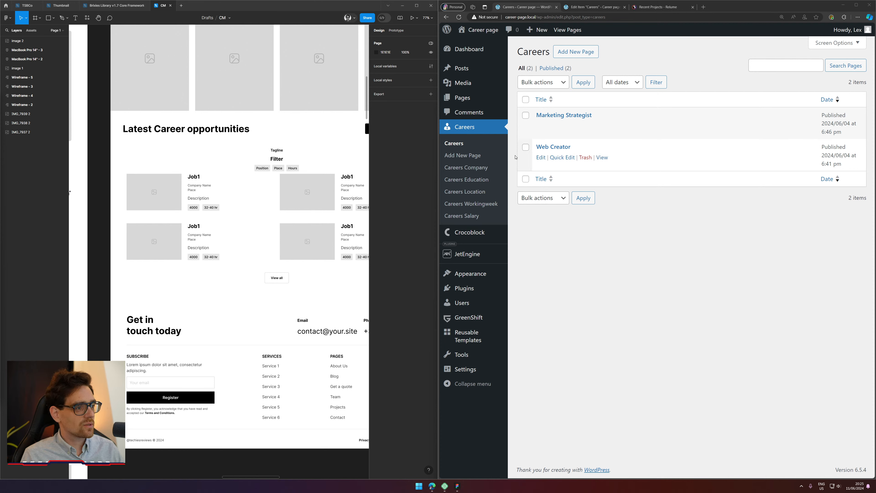
{"action": "left_click", "coordinate": [540, 157]}
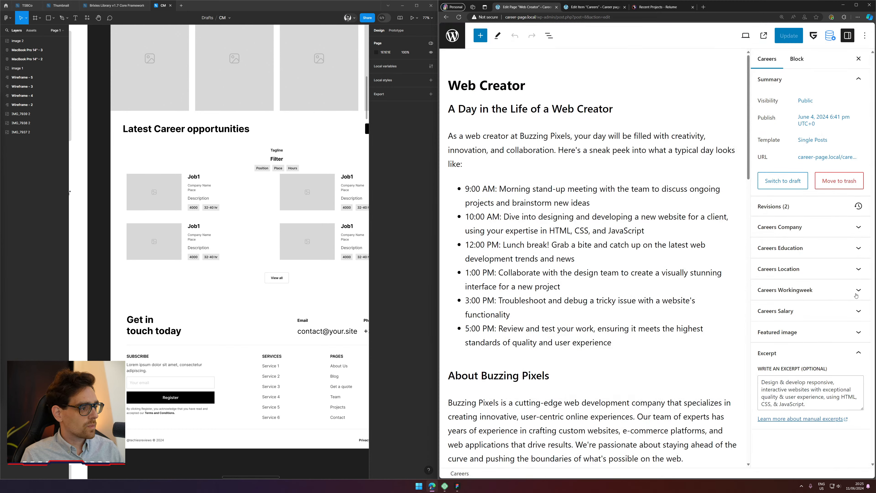
{"action": "left_click", "coordinate": [784, 382]}
Step: Preview the Careers listing item on the front end and examine its title, company, location, description and labels
{"action": "key", "text": "ctrl+Tab"}
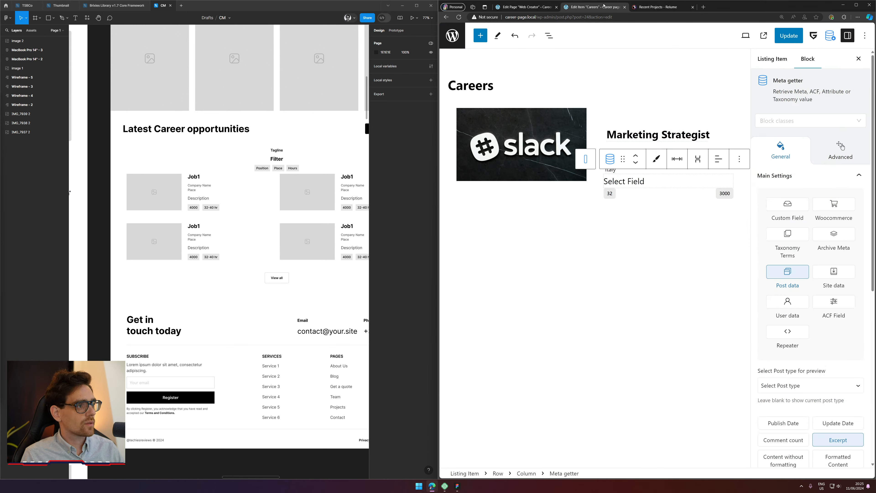
{"action": "scroll", "coordinate": [834, 292], "scroll_direction": "down", "scroll_amount": 3}
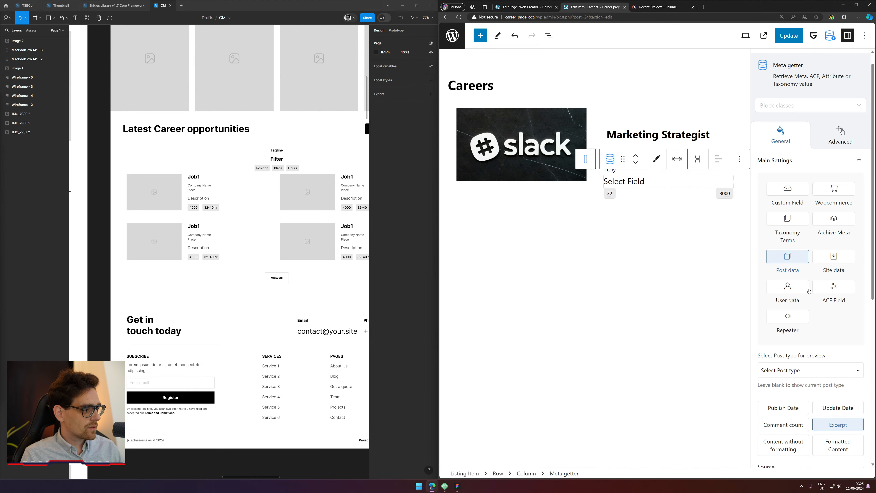
{"action": "scroll", "coordinate": [833, 291], "scroll_direction": "up", "scroll_amount": 3}
{"action": "left_click", "coordinate": [763, 35]}
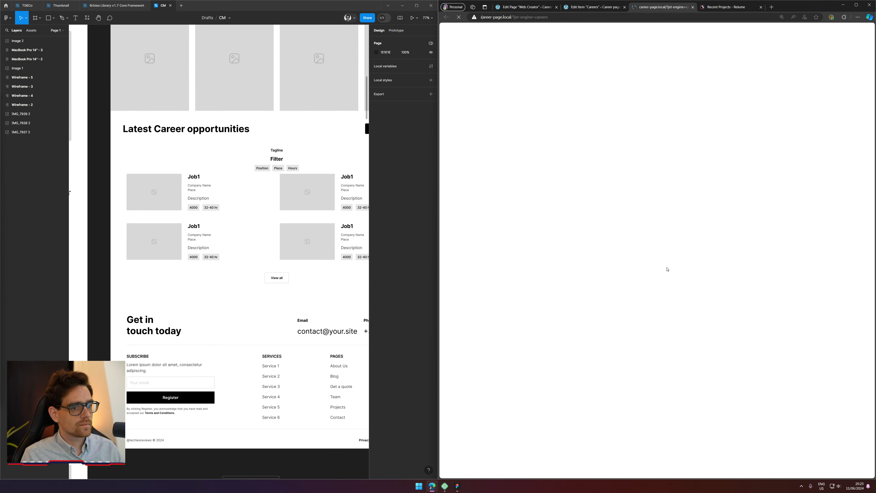
{"action": "left_click_drag", "start_coordinate": [665, 190], "coordinate": [690, 204]}
{"action": "left_click", "coordinate": [690, 205]}
{"action": "double_click", "coordinate": [669, 200]}
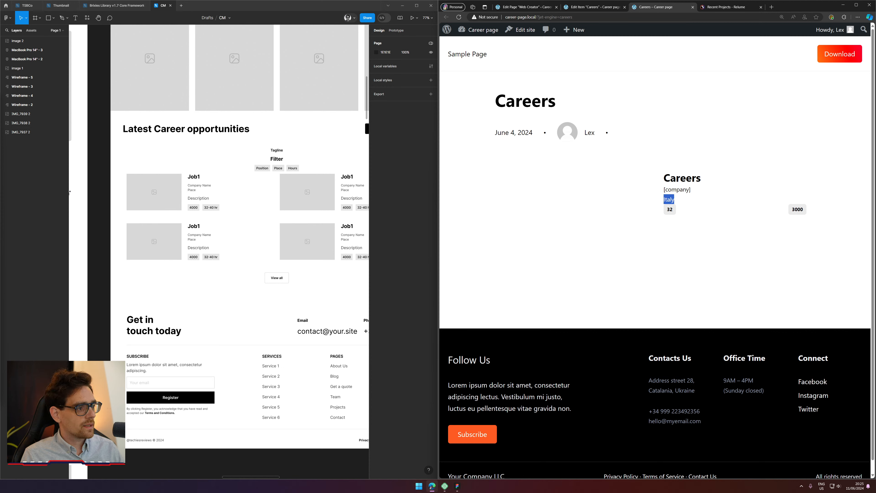
{"action": "left_click", "coordinate": [671, 201]}
{"action": "left_click_drag", "start_coordinate": [804, 211], "coordinate": [752, 253]}
{"action": "left_click", "coordinate": [752, 253]}
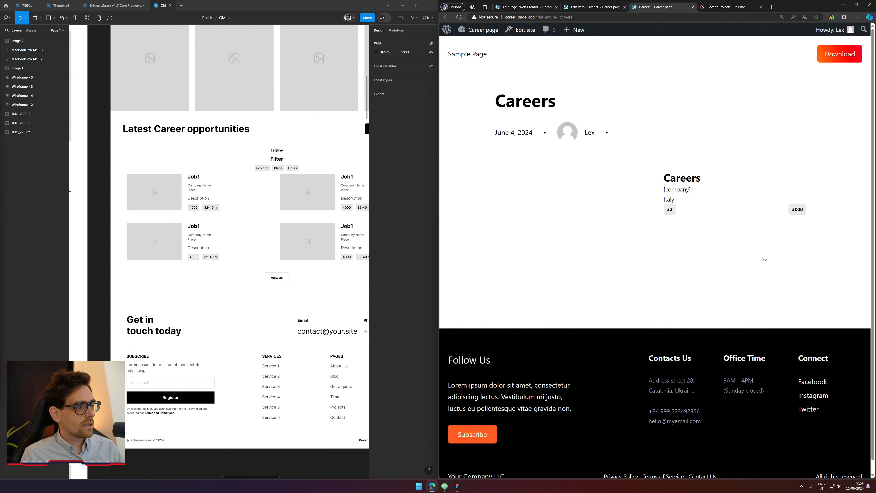
Step: Save the global label class from the hours label and update the Careers listing item
{"action": "left_click", "coordinate": [589, 6]}
{"action": "left_click", "coordinate": [609, 193]}
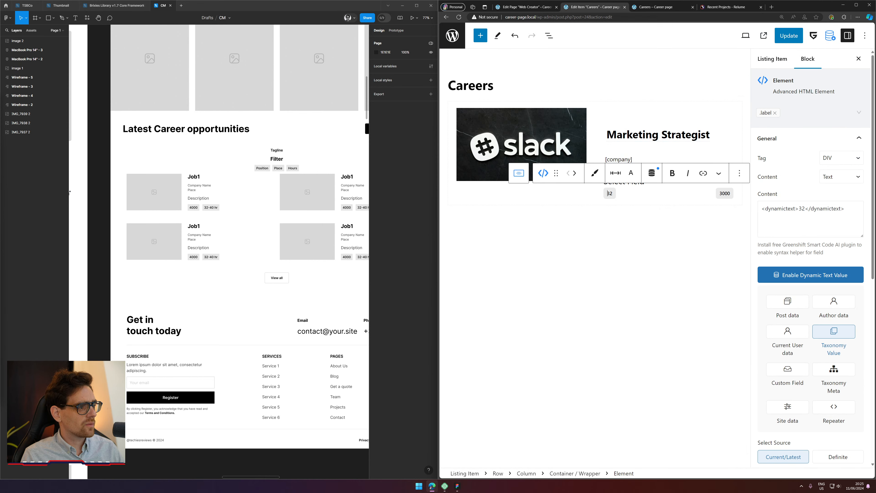
{"action": "left_click", "coordinate": [765, 113]}
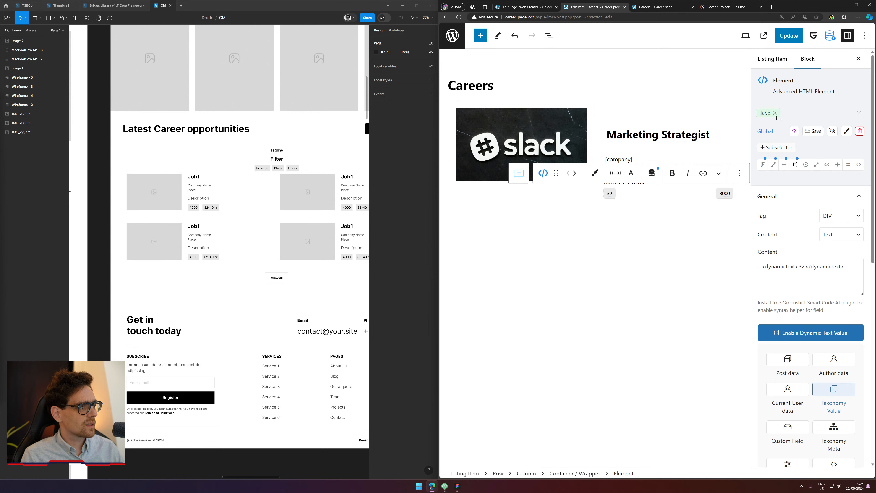
{"action": "left_click", "coordinate": [812, 131]}
{"action": "left_click", "coordinate": [790, 36]}
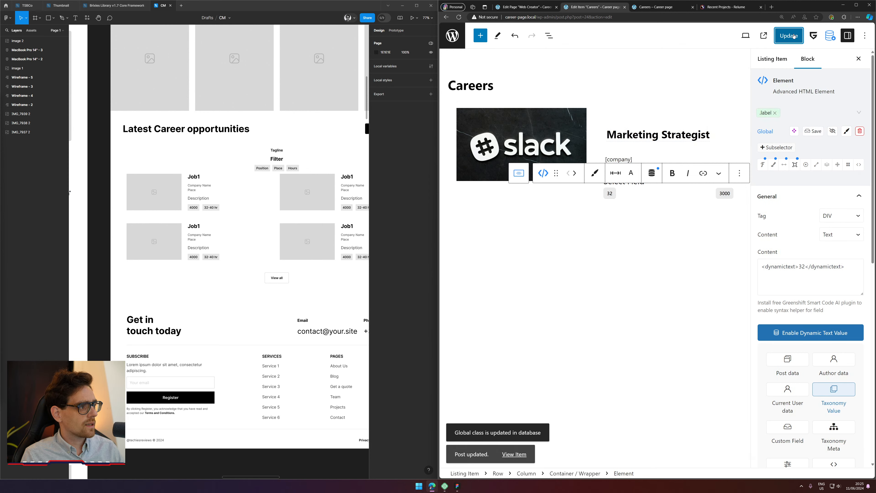
Step: Set the preview post type of the excerpt Meta getter block to Careers
{"action": "left_click", "coordinate": [650, 262]}
{"action": "left_click", "coordinate": [634, 182]}
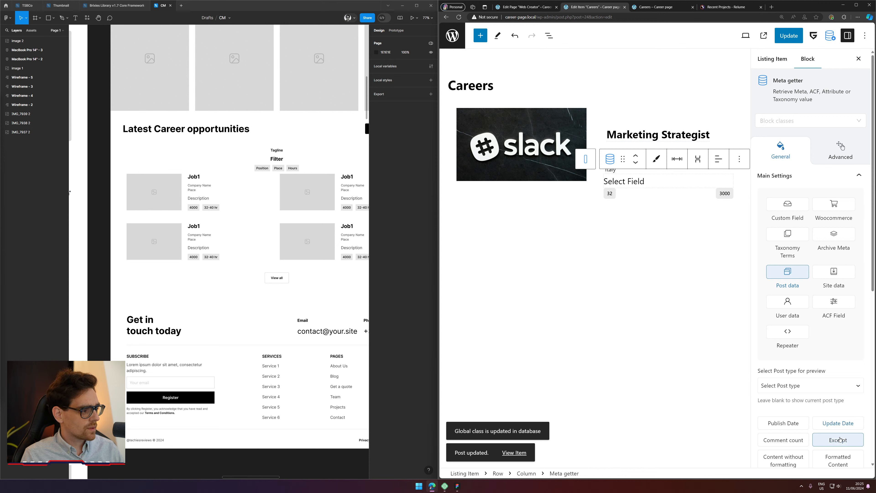
{"action": "left_click", "coordinate": [789, 388]}
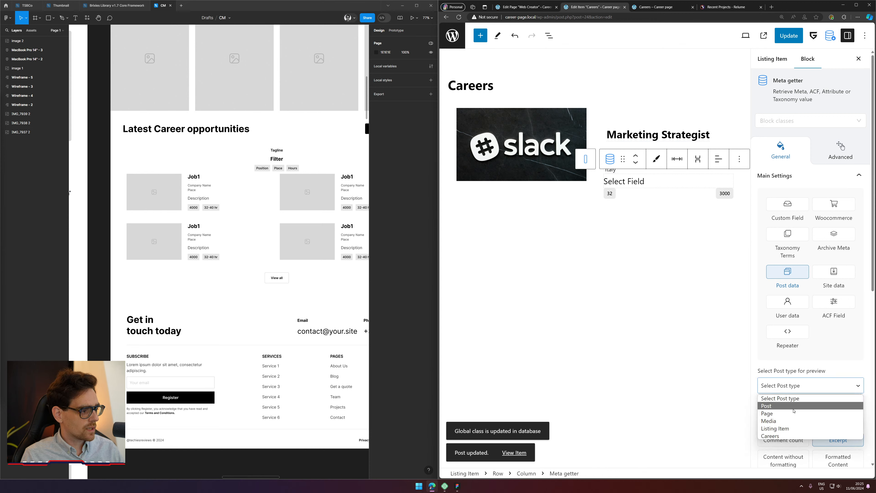
{"action": "left_click", "coordinate": [827, 437]}
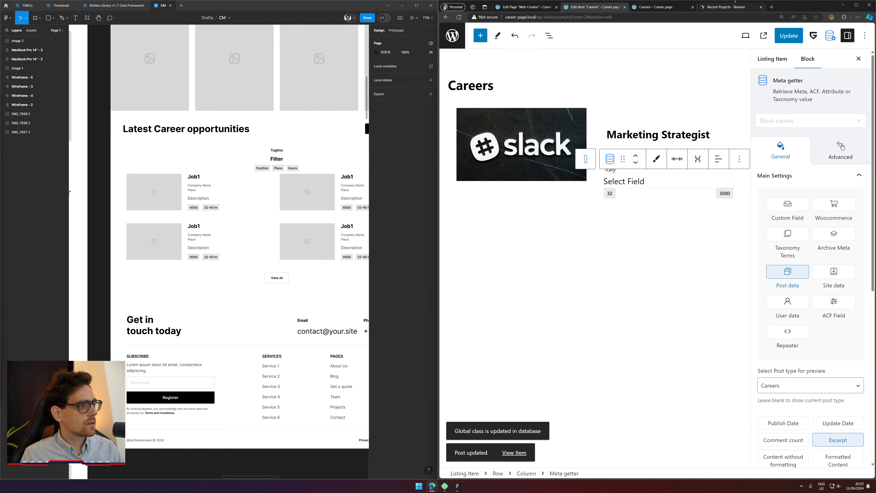
Step: Check the Slack image block's dynamic source and size settings, and update the listing item
{"action": "left_click", "coordinate": [559, 131]}
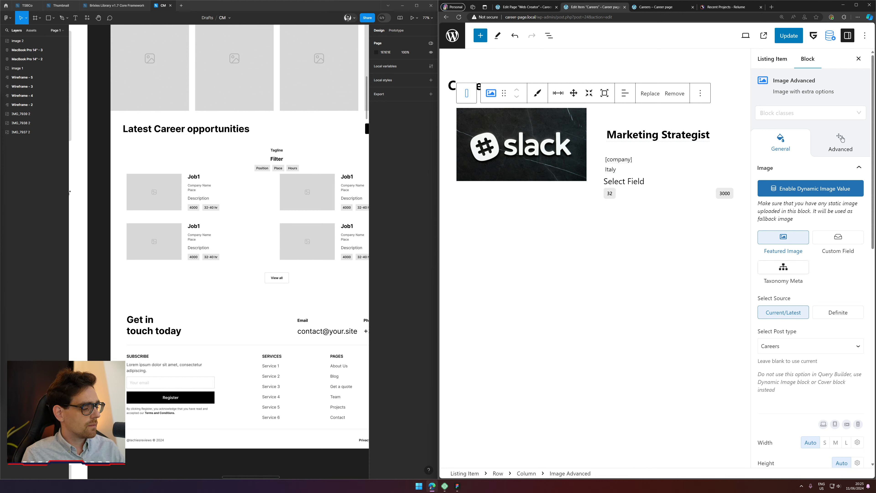
{"action": "scroll", "coordinate": [793, 349], "scroll_direction": "down", "scroll_amount": 7}
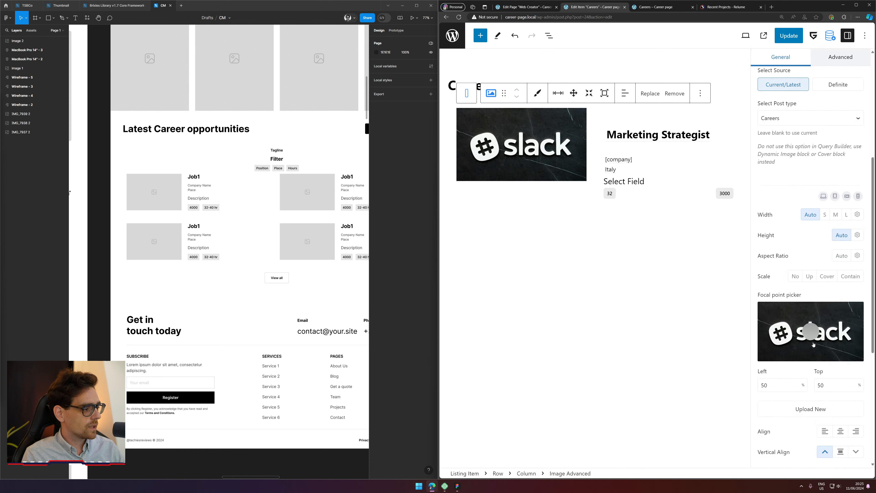
{"action": "left_click", "coordinate": [789, 36]}
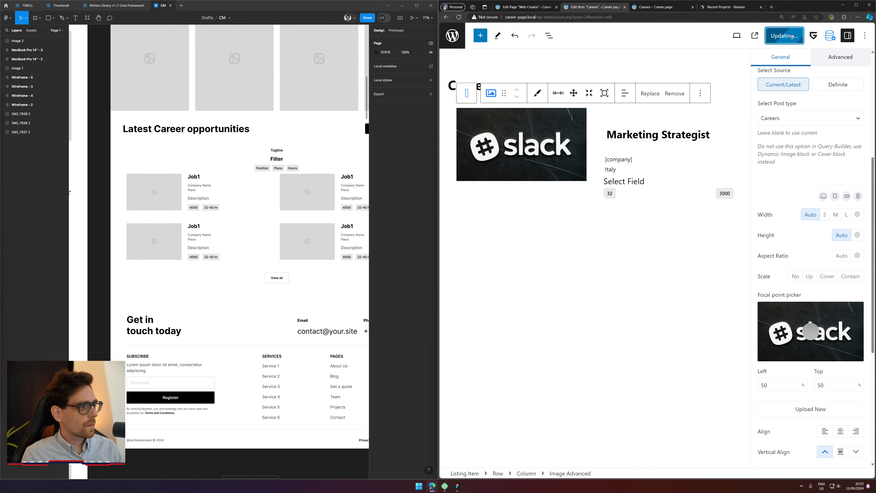
Step: Switch to Figma and examine the wireframe's filter, job cards and Latest Career opportunities sections
{"action": "mouse_move", "coordinate": [656, 8]}
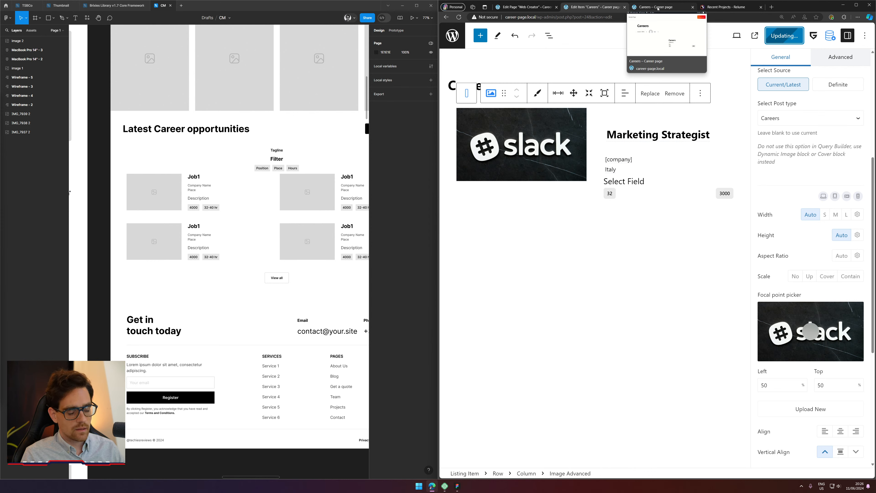
{"action": "left_click", "coordinate": [292, 169]}
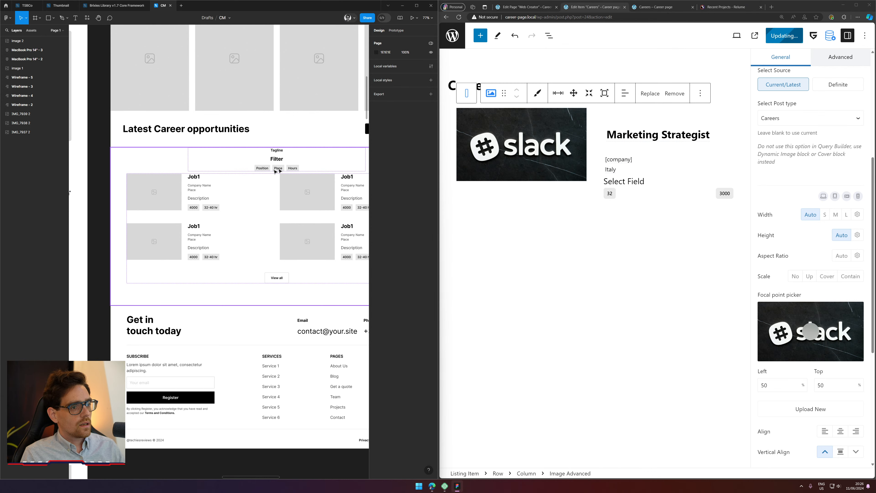
{"action": "left_click_drag", "start_coordinate": [292, 168], "coordinate": [289, 207]}
{"action": "scroll", "coordinate": [209, 194], "scroll_direction": "down", "scroll_amount": 3}
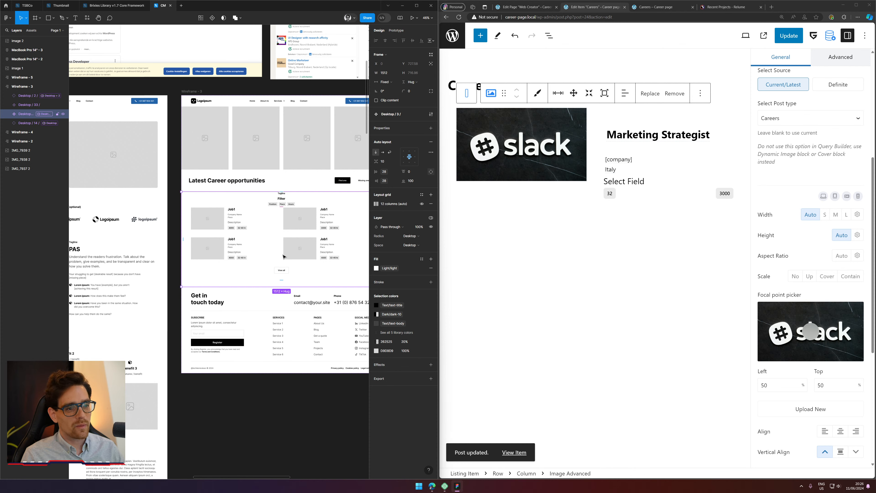
{"action": "key", "text": "ctrl+shift+Tab"}
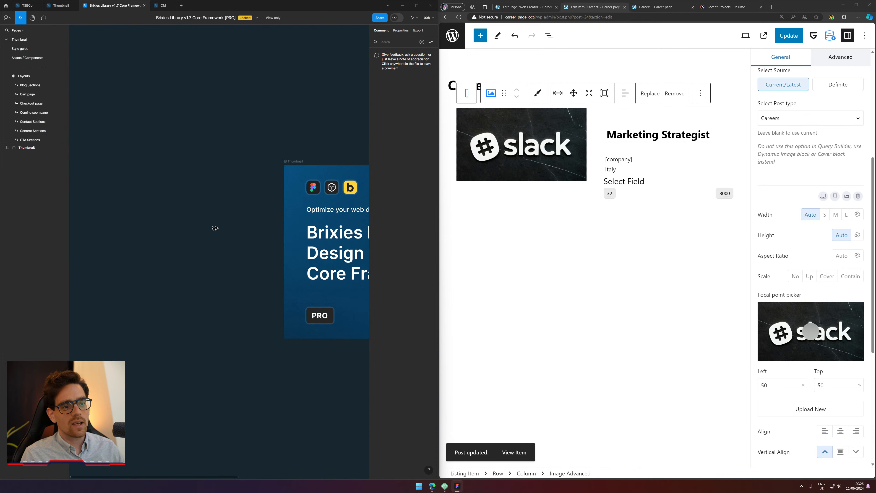
{"action": "key", "text": "ctrl+Tab"}
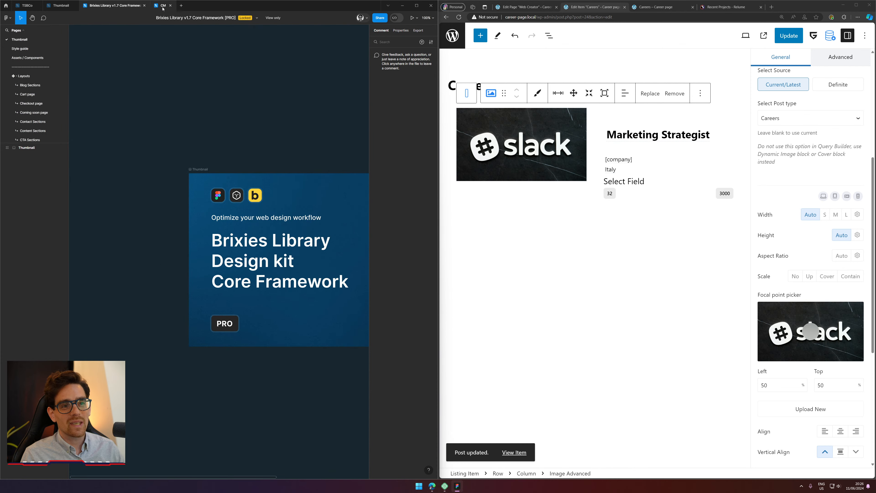
{"action": "scroll", "coordinate": [246, 235], "scroll_direction": "right", "scroll_amount": 5}
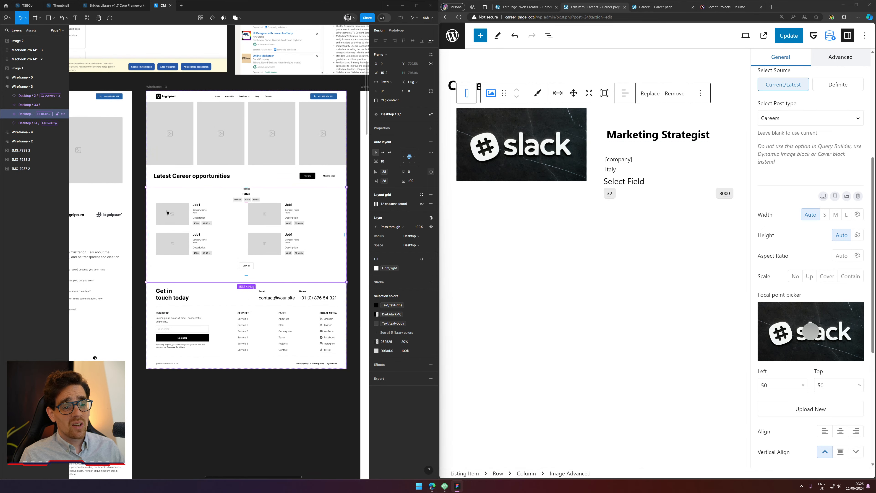
{"action": "left_click", "coordinate": [288, 147]}
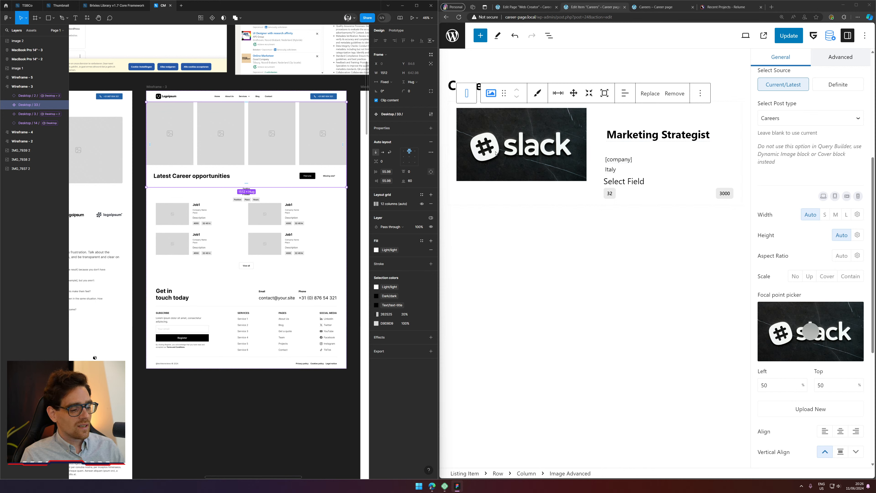
Step: Open the Greenshift Wordpress Community group on Facebook in a new browser tab
{"action": "left_click", "coordinate": [770, 7]}
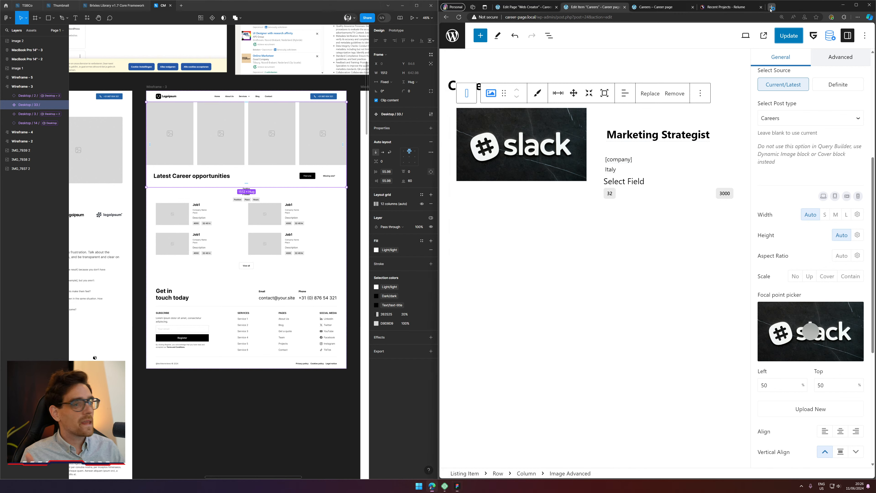
{"action": "type", "text": "facebook.com"}
{"action": "key", "text": "Return"}
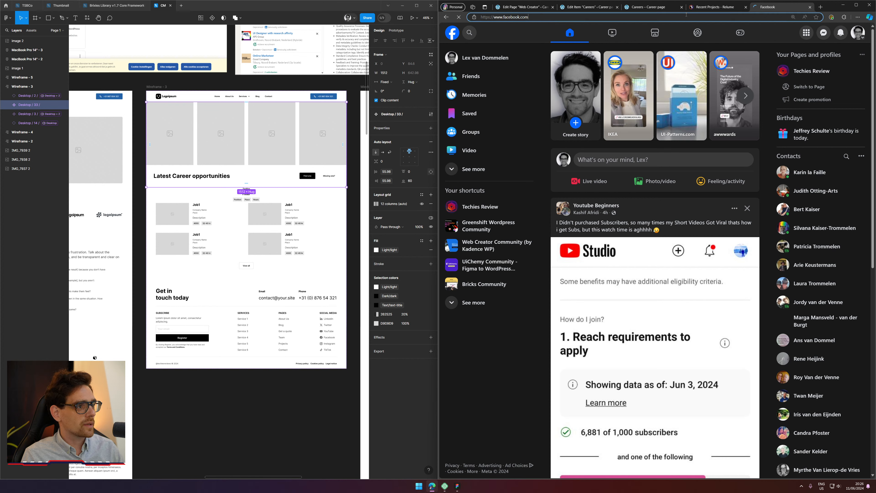
{"action": "type", "text": "/green"}
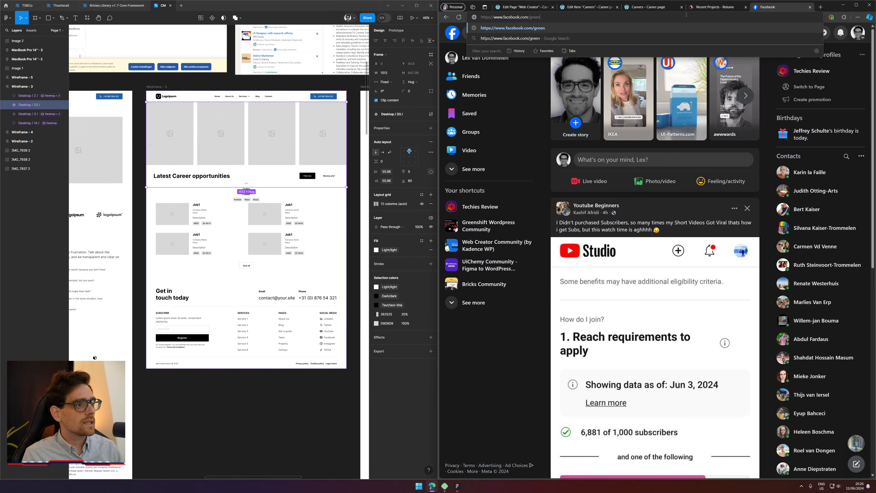
{"action": "key", "text": "BackSpace"}
{"action": "key", "text": "Down"}
{"action": "key", "text": "Down"}
{"action": "key", "text": "Down"}
{"action": "key", "text": "Down"}
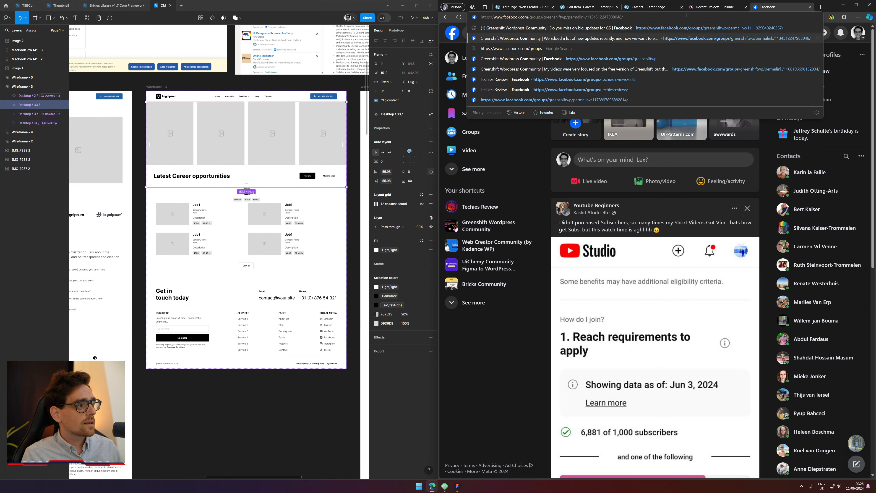
{"action": "key", "text": "Return"}
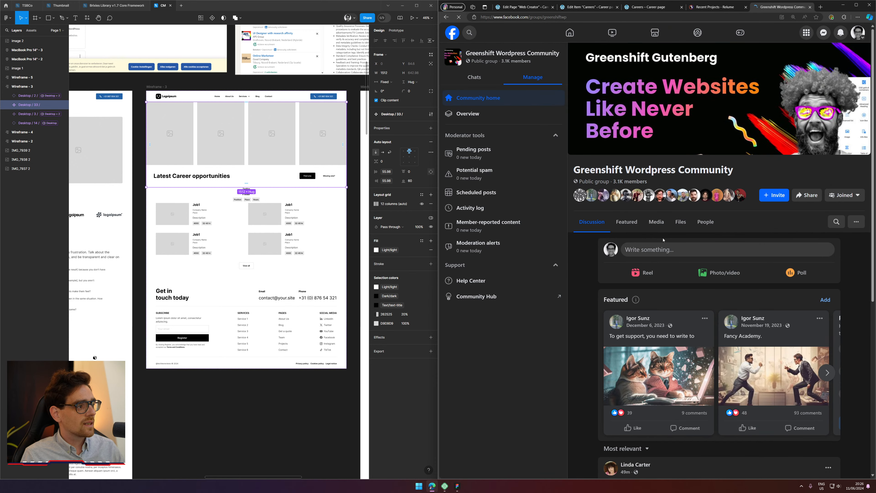
Step: Sort the group feed by new posts and expand the moderator's upcoming update post with the cat and rocket picture
{"action": "scroll", "coordinate": [680, 246], "scroll_direction": "down", "scroll_amount": 5}
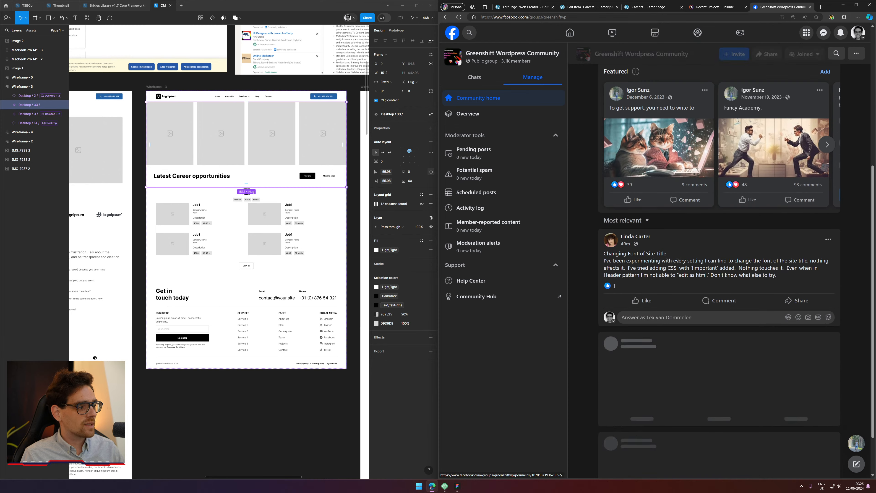
{"action": "left_click", "coordinate": [624, 220]}
{"action": "left_click", "coordinate": [646, 290]}
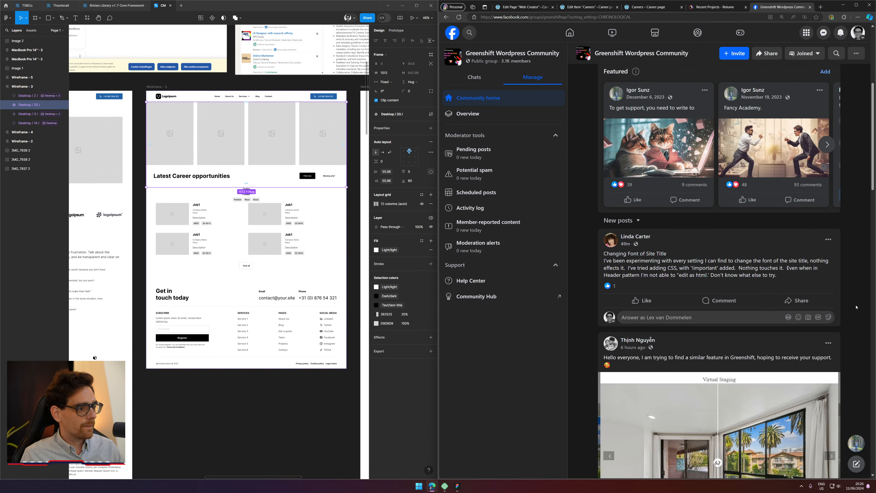
{"action": "scroll", "coordinate": [793, 277], "scroll_direction": "down", "scroll_amount": 8}
{"action": "scroll", "coordinate": [793, 278], "scroll_direction": "down", "scroll_amount": 15}
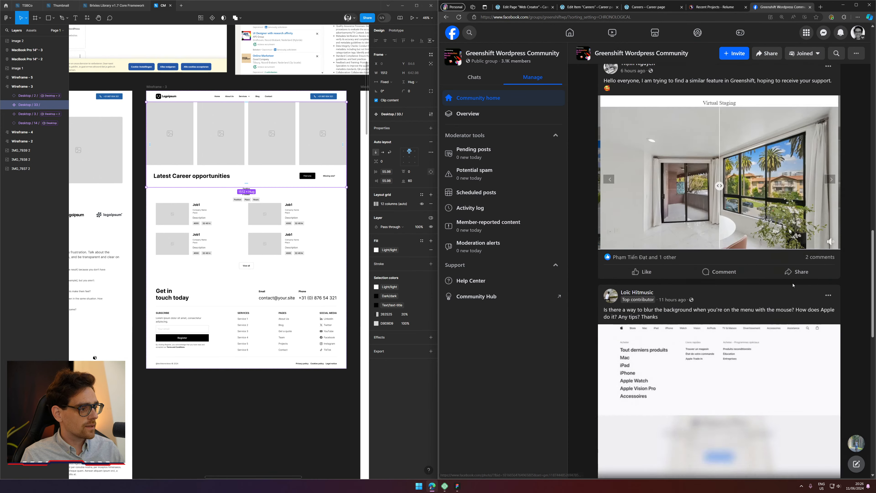
{"action": "scroll", "coordinate": [753, 312], "scroll_direction": "down", "scroll_amount": 15}
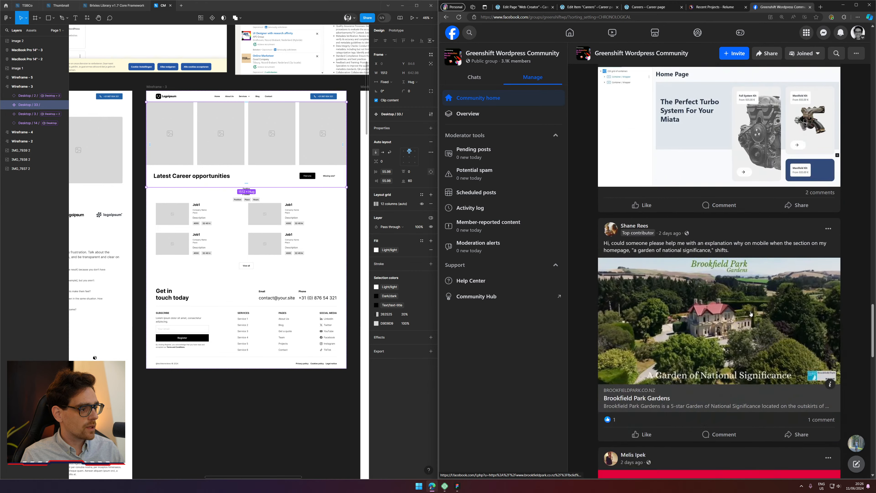
{"action": "scroll", "coordinate": [744, 319], "scroll_direction": "down", "scroll_amount": 15}
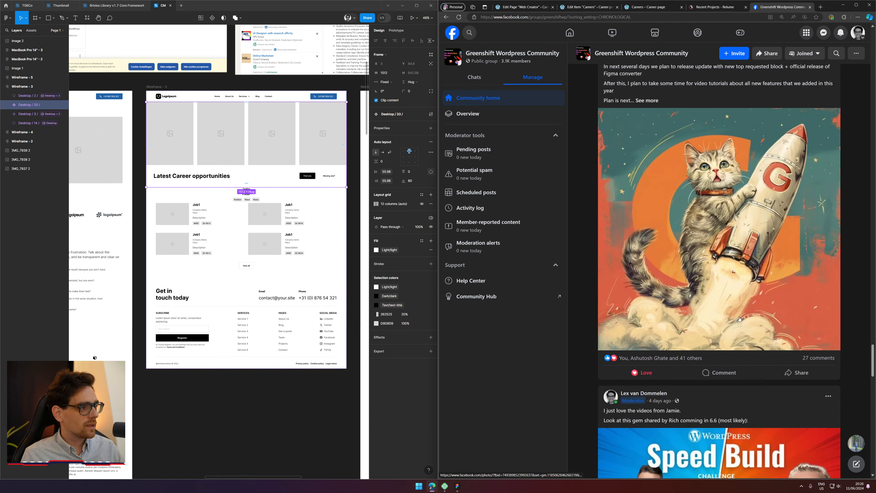
{"action": "scroll", "coordinate": [738, 310], "scroll_direction": "up", "scroll_amount": 2}
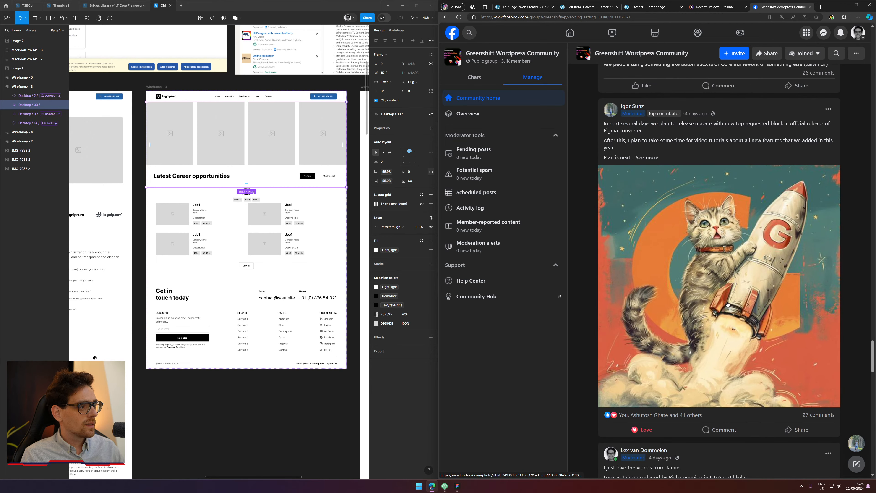
{"action": "left_click", "coordinate": [646, 157]}
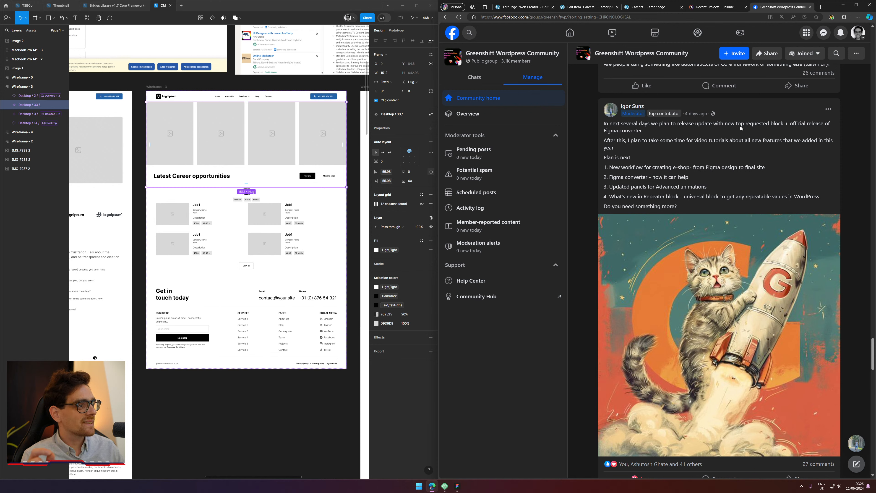
Step: Highlight the post's mentions of the new top requested block and the official release of Figma converter
{"action": "left_click_drag", "start_coordinate": [730, 124], "coordinate": [782, 123]}
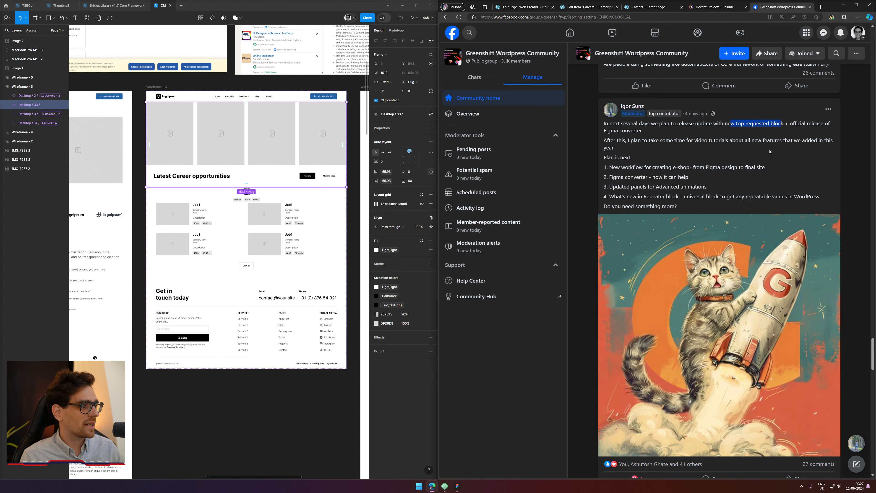
{"action": "left_click", "coordinate": [793, 153]}
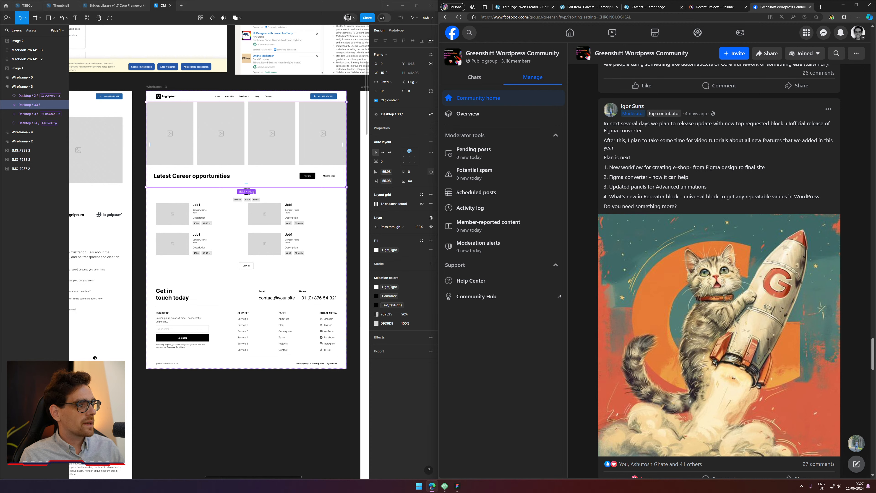
{"action": "left_click_drag", "start_coordinate": [790, 123], "coordinate": [644, 133]}
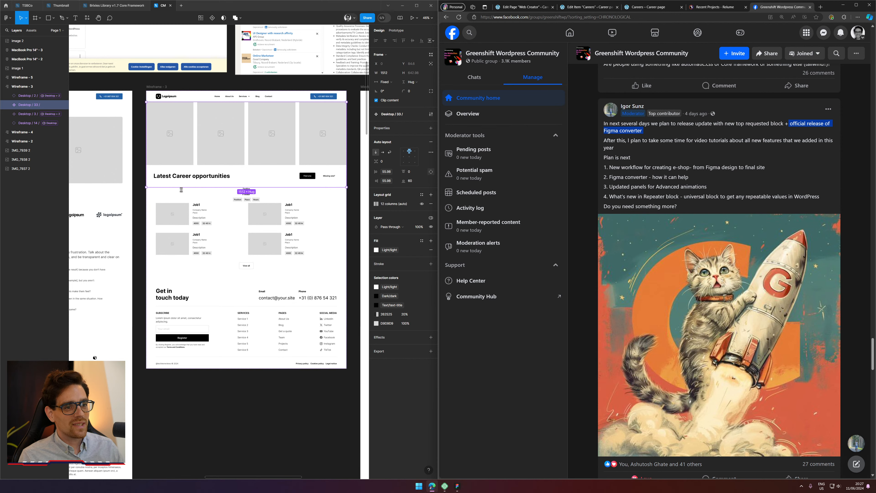
Step: Switch to Figma and inspect the nested image frames and container of the Latest Career opportunities section
{"action": "scroll", "coordinate": [266, 152], "scroll_direction": "up", "scroll_amount": 3}
{"action": "left_click", "coordinate": [266, 171]}
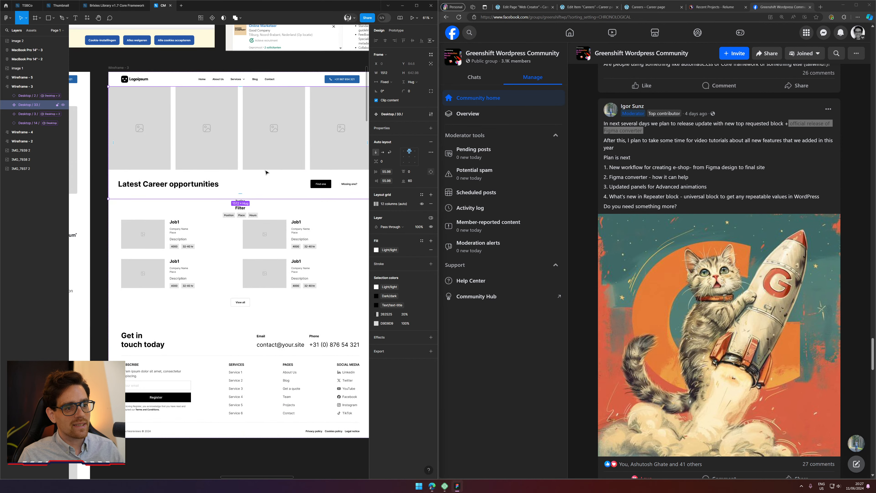
{"action": "double_click", "coordinate": [292, 158]}
{"action": "double_click", "coordinate": [294, 154]}
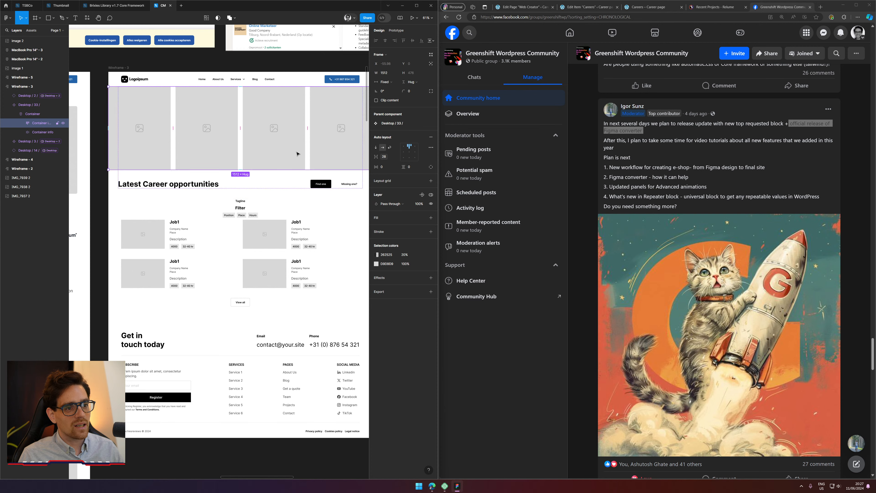
{"action": "double_click", "coordinate": [295, 154]}
{"action": "left_click_drag", "start_coordinate": [295, 153], "coordinate": [246, 154]}
{"action": "key", "text": "ctrl+z"}
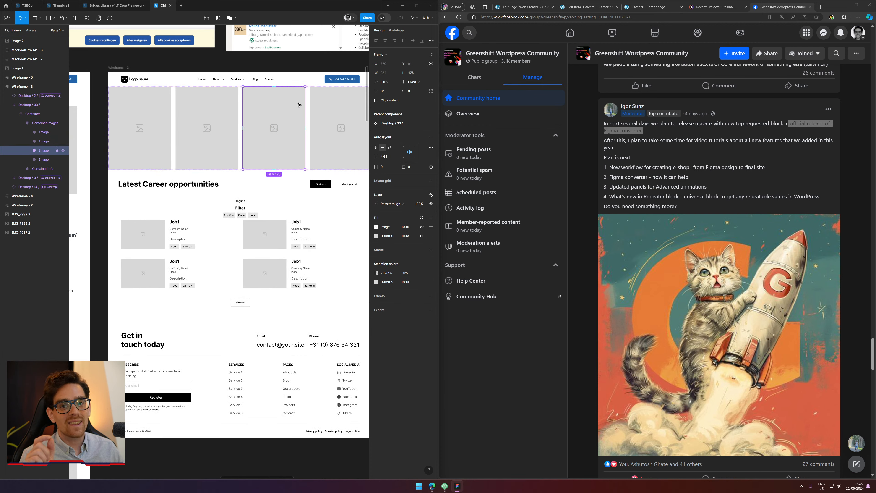
{"action": "left_click", "coordinate": [285, 175]}
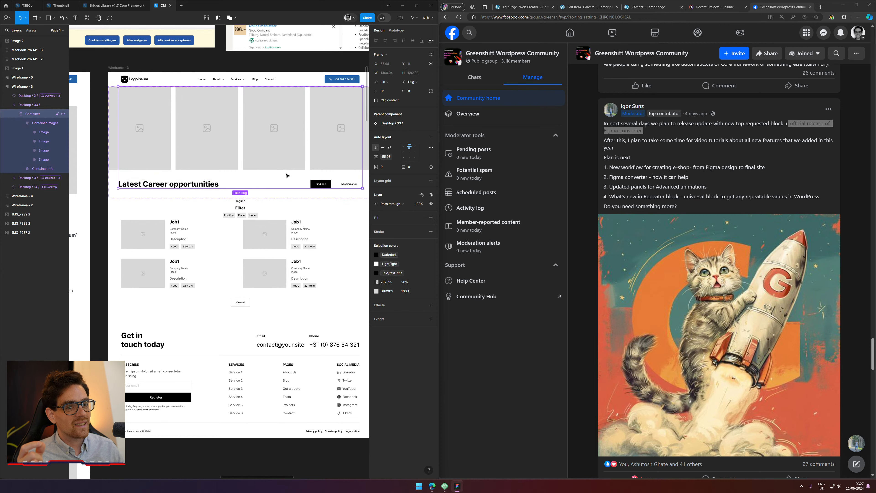
{"action": "key", "text": "Escape"}
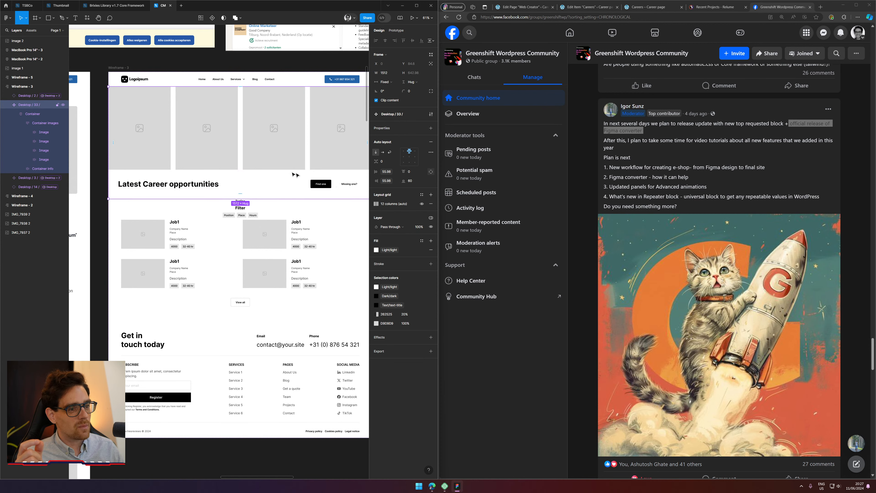
Step: Return to the Facebook post and read its passages on the Figma converter release and the planned video tutorials
{"action": "left_click", "coordinate": [803, 131]}
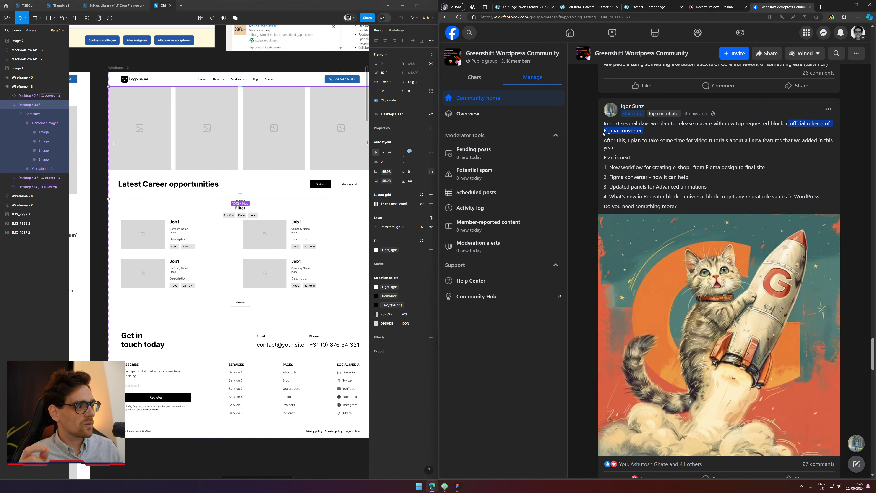
{"action": "left_click", "coordinate": [641, 131]}
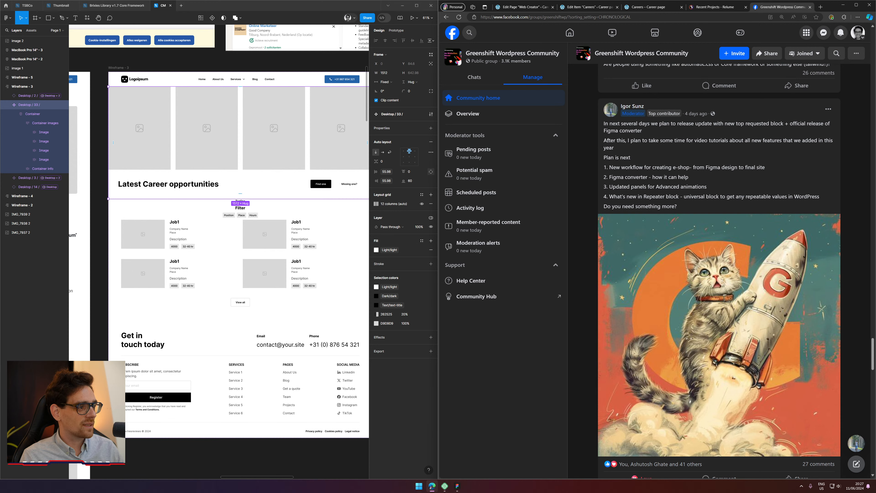
{"action": "left_click_drag", "start_coordinate": [605, 141], "coordinate": [704, 153]}
{"action": "left_click", "coordinate": [705, 153]}
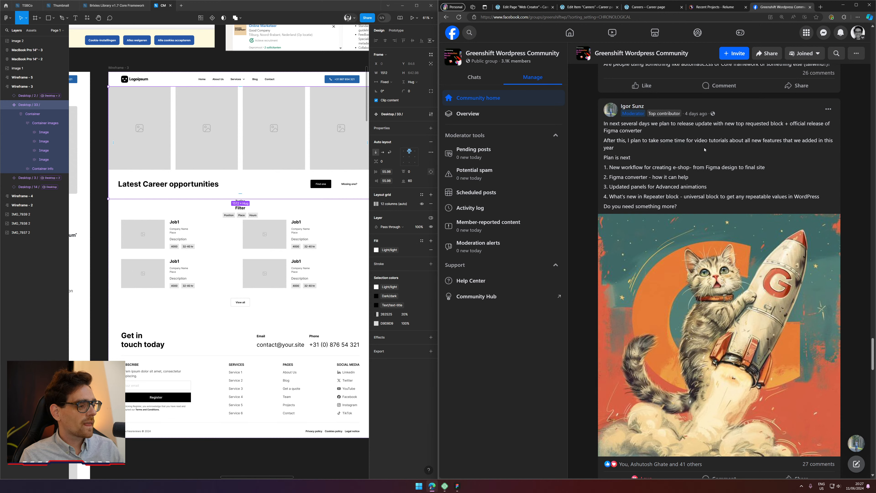
{"action": "double_click", "coordinate": [787, 123]}
{"action": "left_click", "coordinate": [790, 124]}
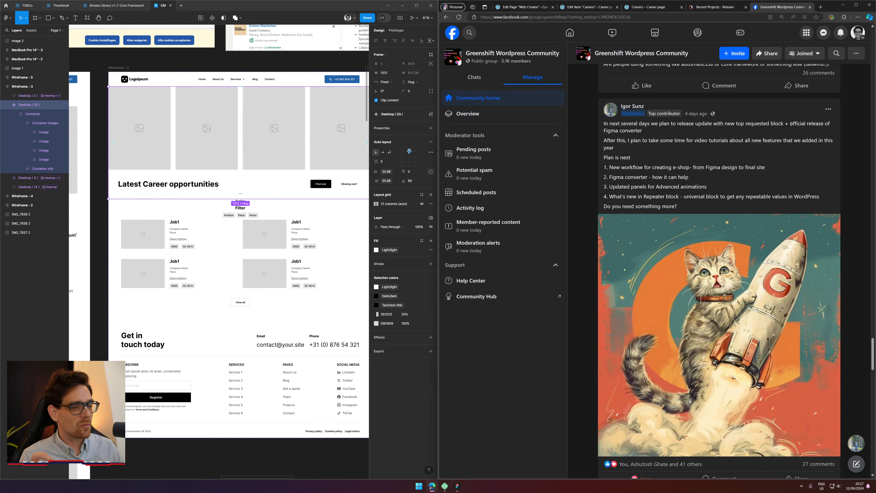
{"action": "left_click_drag", "start_coordinate": [790, 123], "coordinate": [749, 131]}
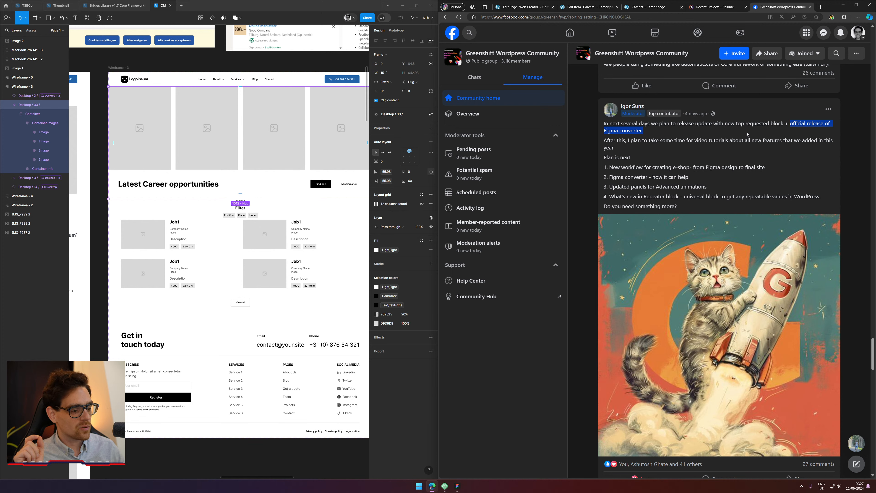
{"action": "key", "text": "XF86AudioLowerVolume"}
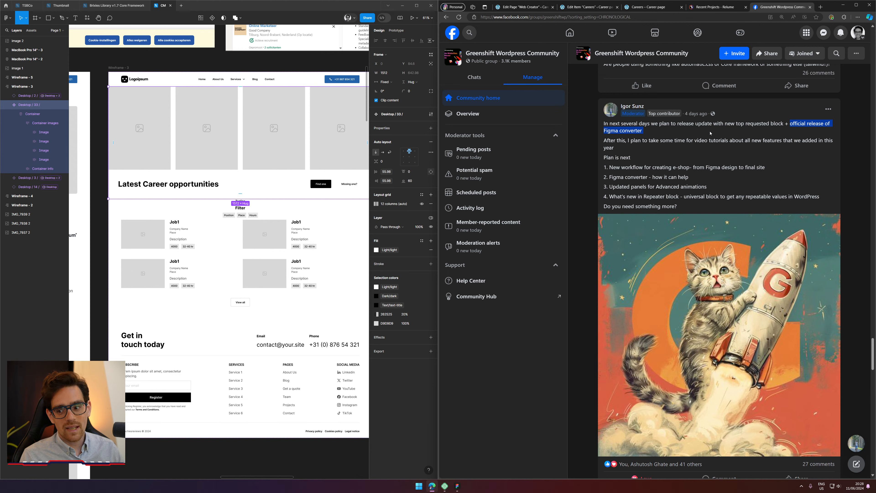
Step: Read the post's numbered plan and highlight the item "Updated panels for Advanced animations"
{"action": "left_click", "coordinate": [671, 143]}
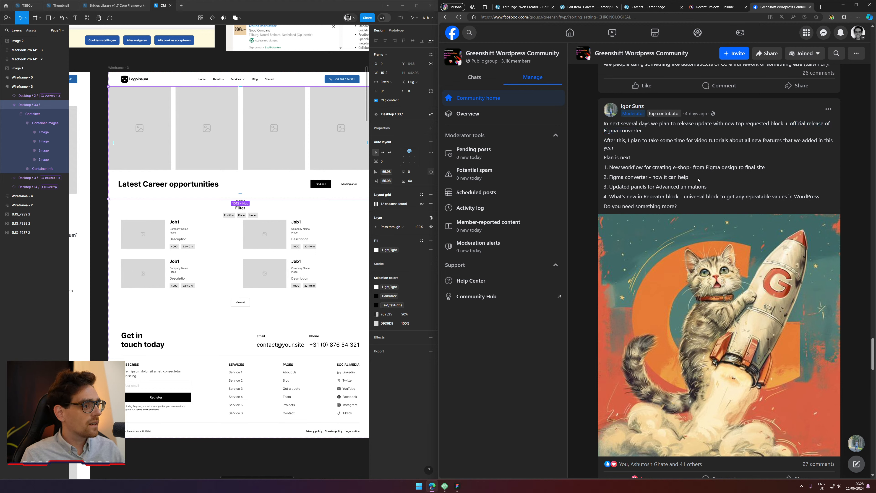
{"action": "left_click", "coordinate": [601, 182]}
{"action": "left_click_drag", "start_coordinate": [698, 179], "coordinate": [603, 186]}
{"action": "left_click", "coordinate": [606, 191]}
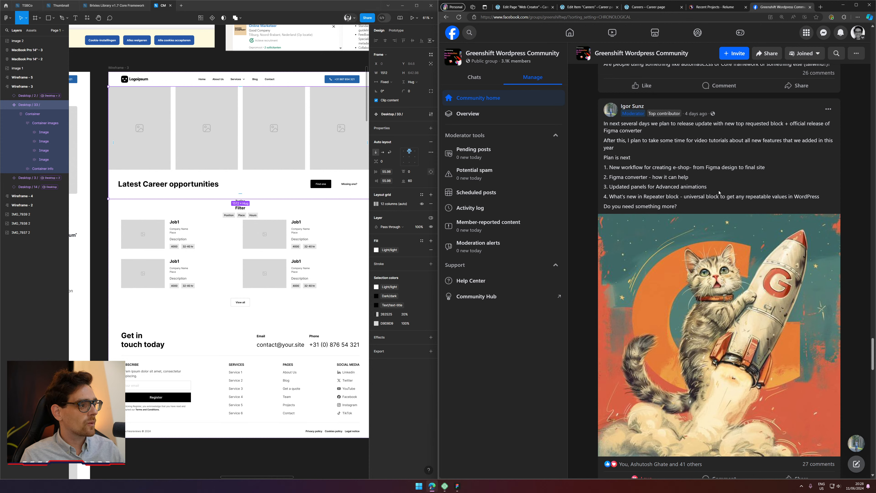
{"action": "triple_click", "coordinate": [604, 187]}
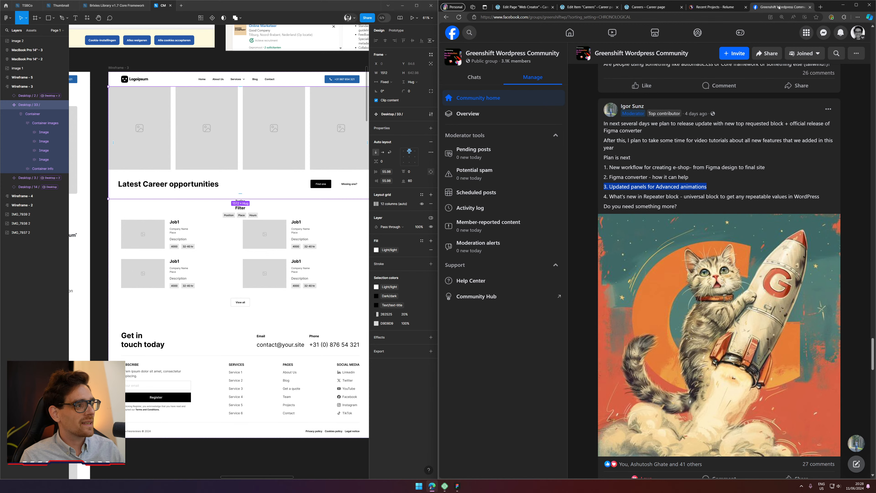
Step: Look at the "Your Briefing" animation video higher in the feed, and return to the Advanced animations plan item
{"action": "scroll", "coordinate": [720, 177], "scroll_direction": "up", "scroll_amount": 15}
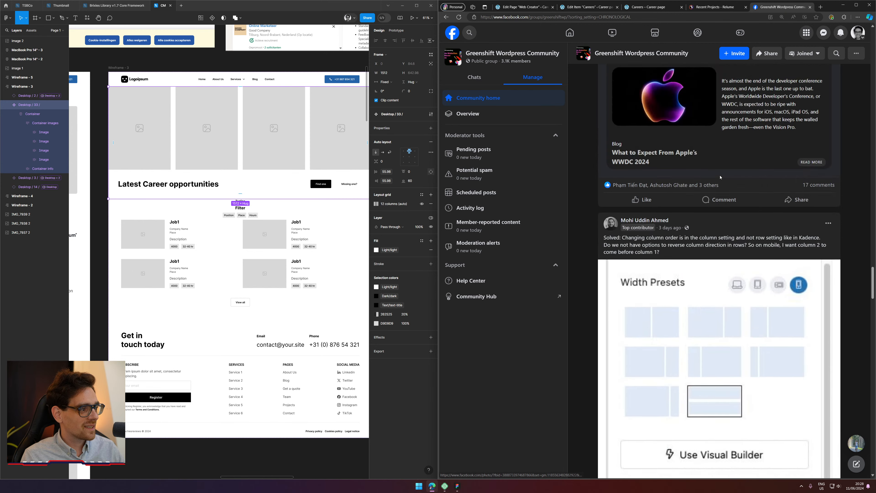
{"action": "scroll", "coordinate": [720, 177], "scroll_direction": "up", "scroll_amount": 10}
{"action": "scroll", "coordinate": [598, 448], "scroll_direction": "down", "scroll_amount": 2}
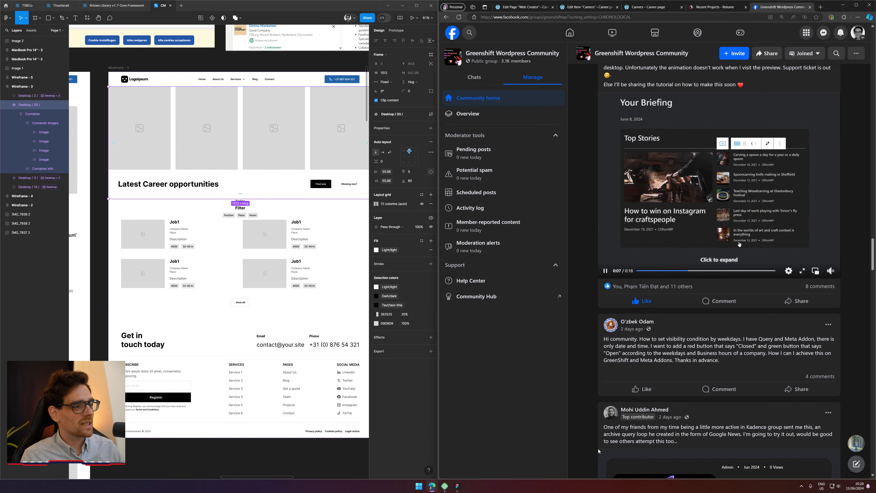
{"action": "scroll", "coordinate": [597, 448], "scroll_direction": "down", "scroll_amount": 15}
{"action": "scroll", "coordinate": [739, 246], "scroll_direction": "down", "scroll_amount": 15}
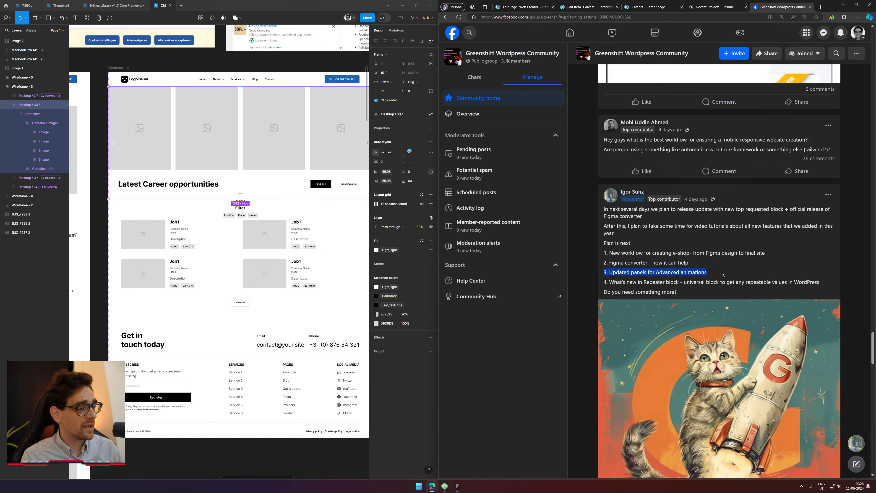
{"action": "left_click_drag", "start_coordinate": [723, 274], "coordinate": [596, 270]}
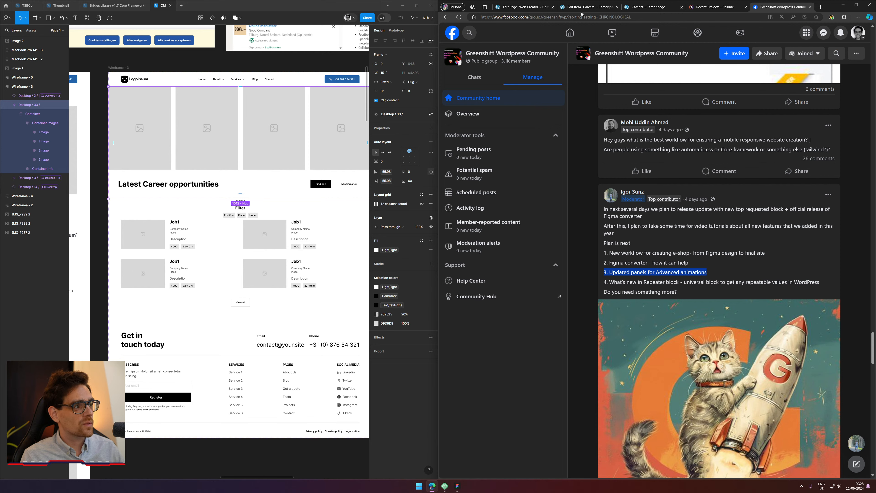
Step: Close the Facebook group and switch to the Careers page on the front end
{"action": "left_click", "coordinate": [809, 6]}
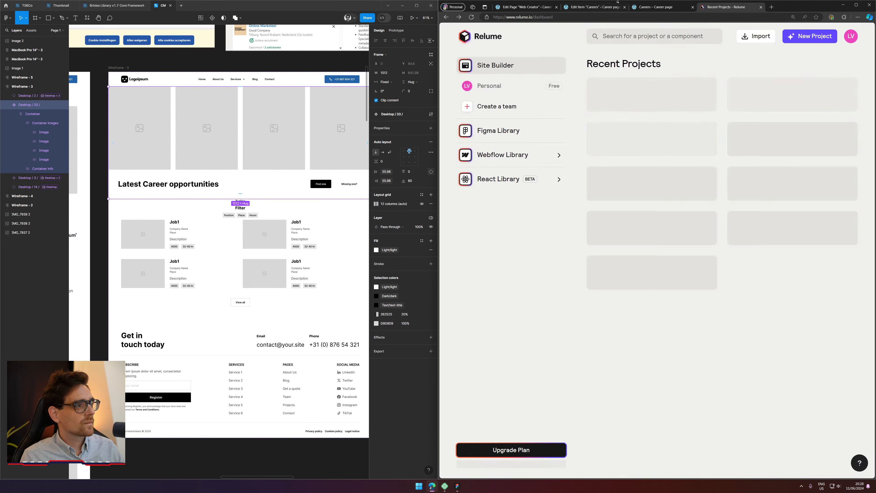
{"action": "left_click", "coordinate": [674, 6]}
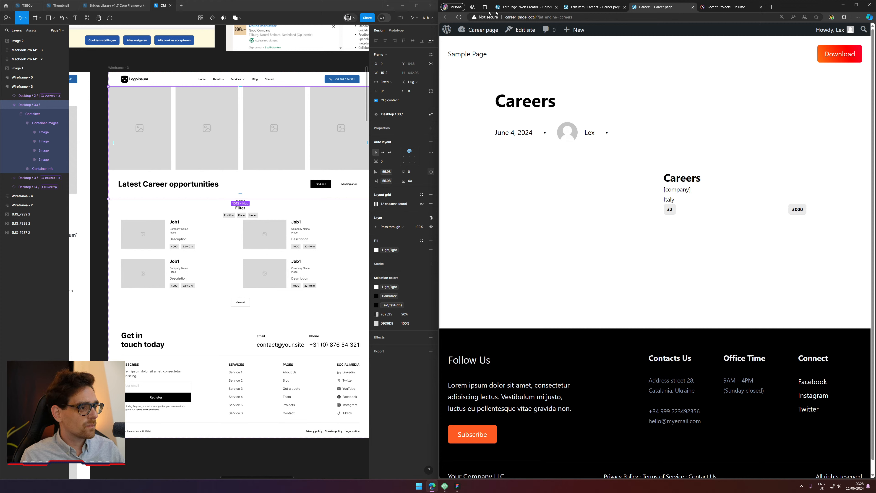
Step: Load the careers archive at career-page.local/careers/ on the front end
{"action": "key", "text": "F5"}
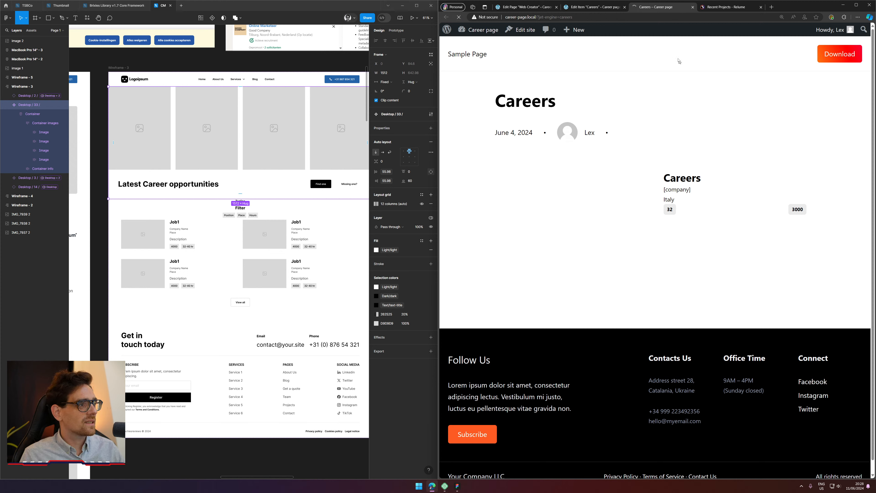
{"action": "left_click_drag", "start_coordinate": [536, 17], "coordinate": [628, 16]}
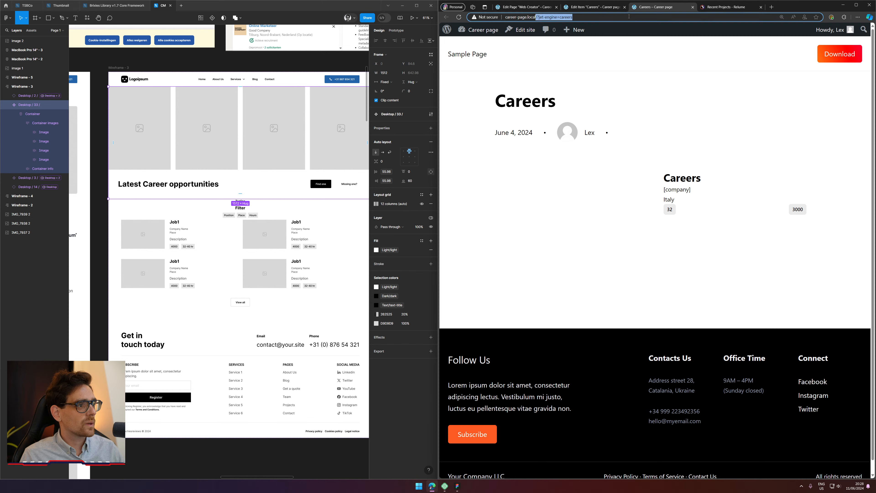
{"action": "type", "text": "c"}
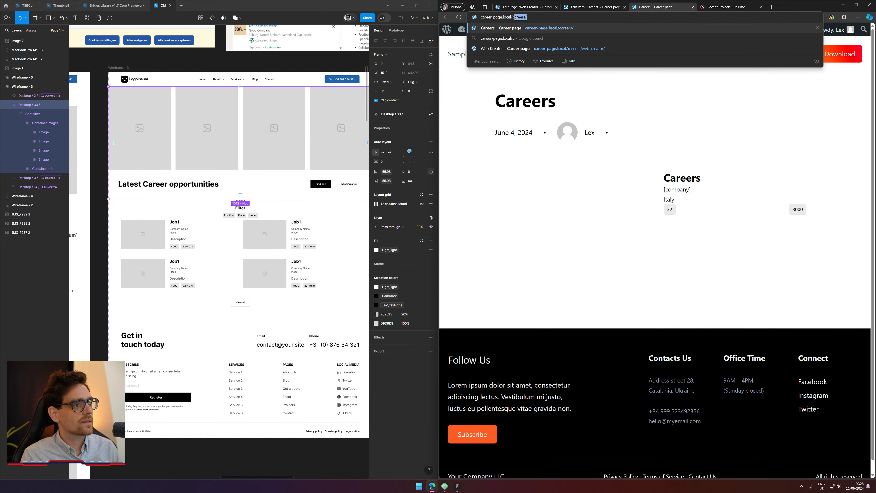
{"action": "key", "text": "Return"}
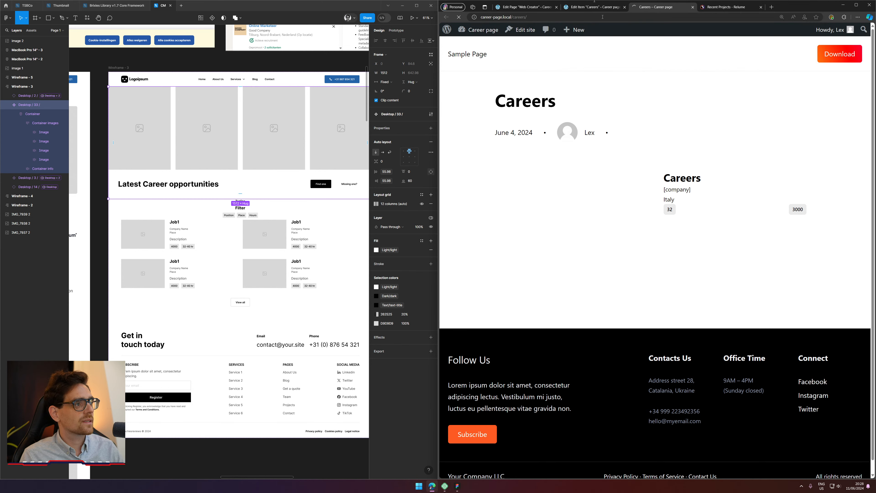
{"action": "left_click", "coordinate": [593, 7]}
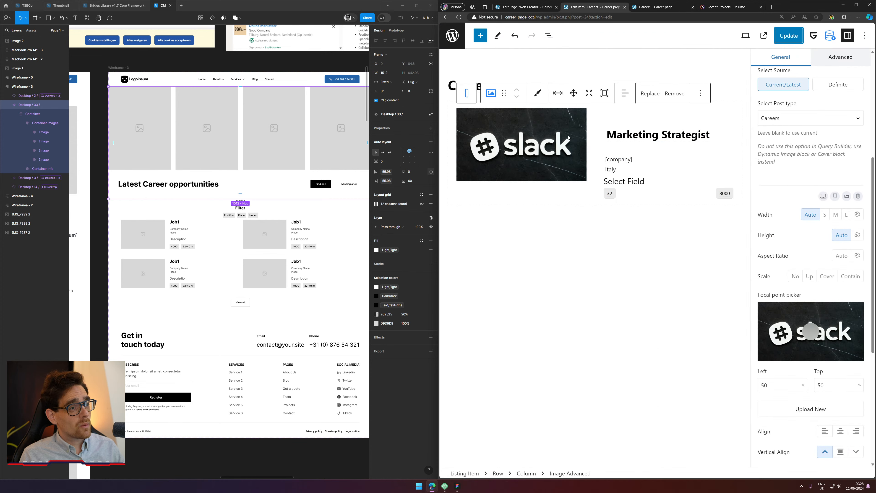
{"action": "left_click", "coordinate": [657, 7]}
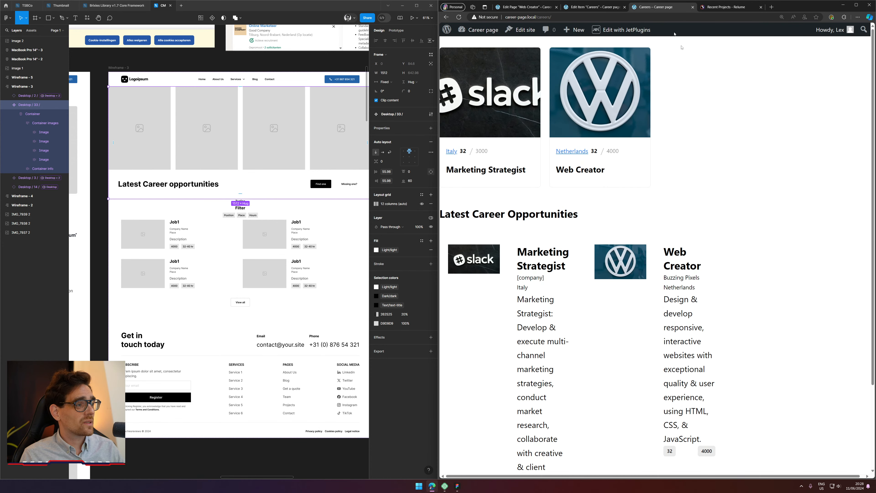
Step: Examine the excerpts and layout of the Latest Career Opportunities items, including with the browser window maximized
{"action": "scroll", "coordinate": [564, 246], "scroll_direction": "down", "scroll_amount": 3}
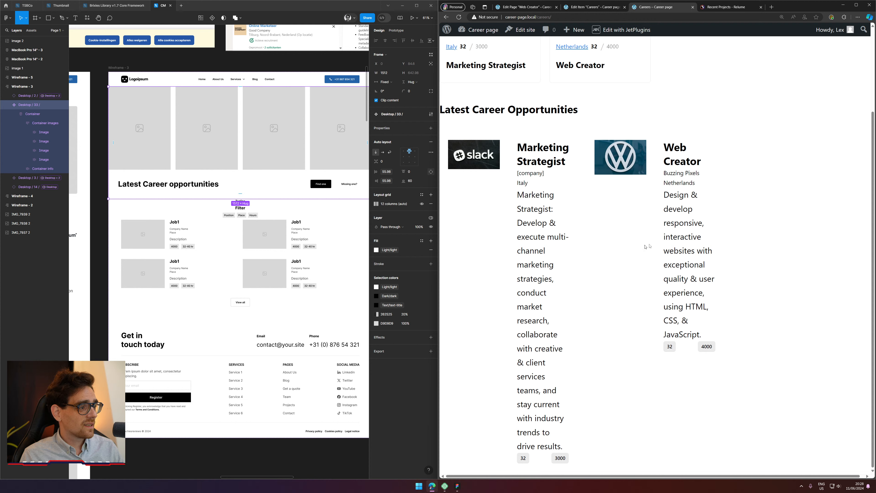
{"action": "left_click_drag", "start_coordinate": [662, 194], "coordinate": [736, 307]}
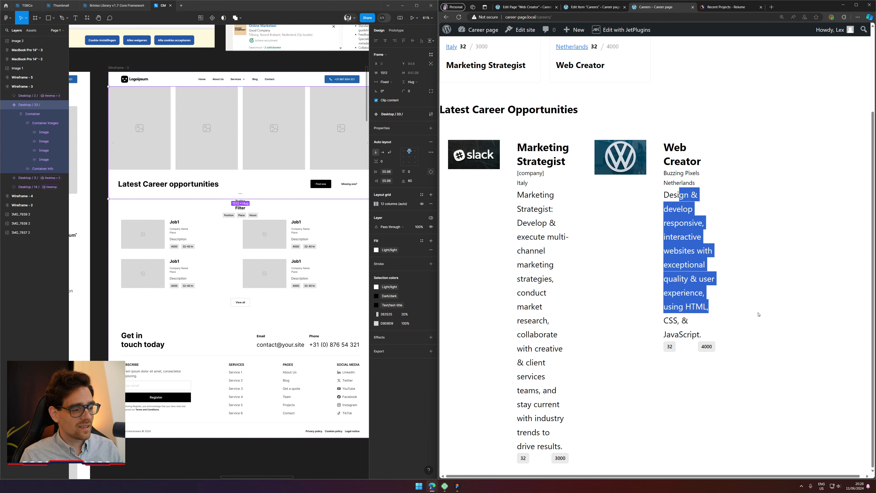
{"action": "left_click", "coordinate": [755, 349]}
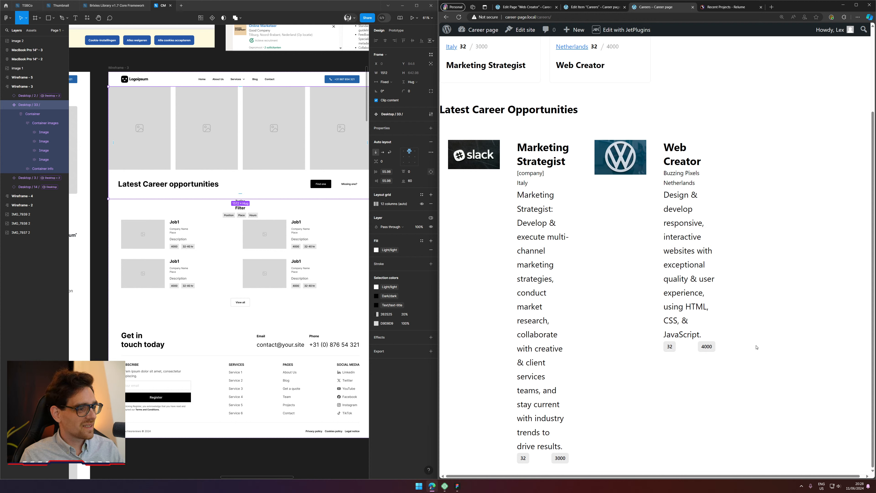
{"action": "left_click", "coordinate": [855, 5]}
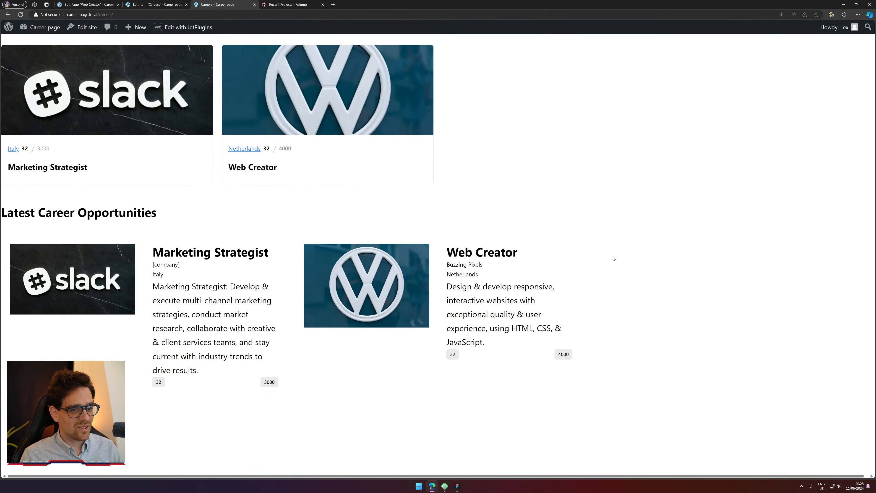
{"action": "mouse_move", "coordinate": [159, 286]}
{"action": "left_mouse_down"}
{"action": "mouse_move", "coordinate": [272, 312]}
{"action": "mouse_move", "coordinate": [167, 287]}
{"action": "mouse_move", "coordinate": [163, 275]}
{"action": "left_mouse_up"}
{"action": "left_click", "coordinate": [256, 317]}
{"action": "left_click", "coordinate": [164, 275]}
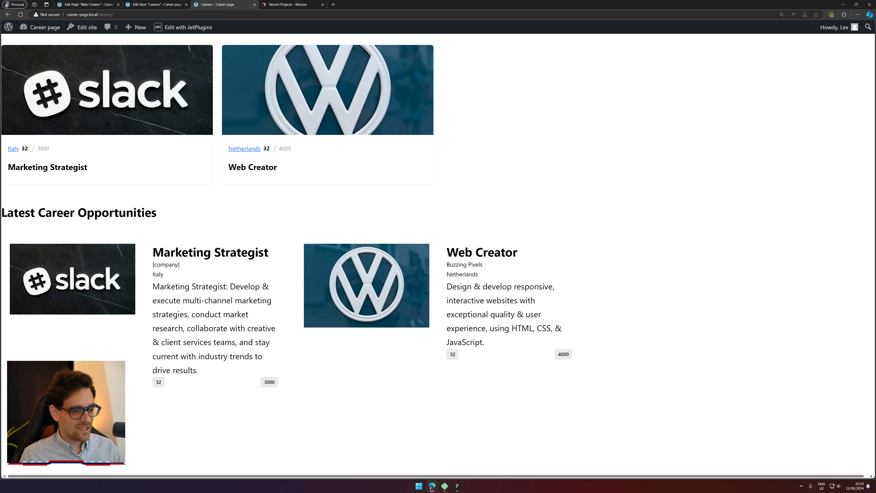
Step: Return to the Careers listing item editor, place the browser beside the wireframe again, and select the company logo image
{"action": "left_click", "coordinate": [183, 4]}
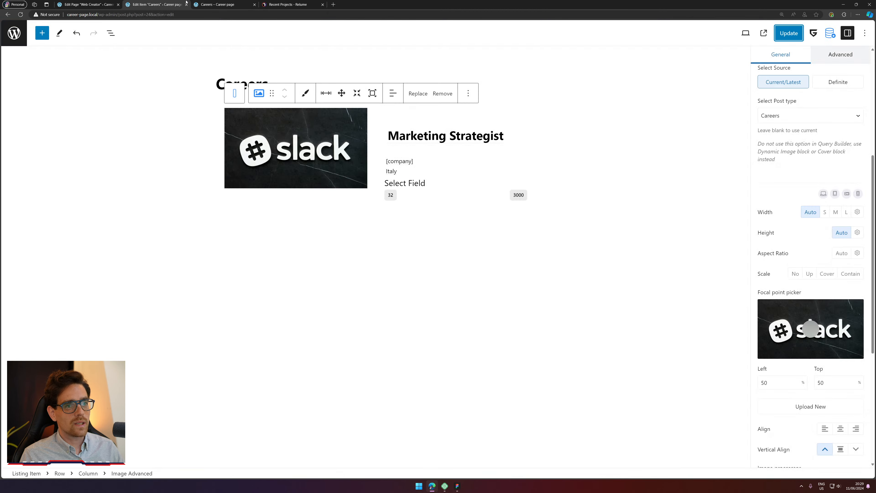
{"action": "left_click_drag", "start_coordinate": [317, 2], "coordinate": [875, 125]}
{"action": "left_click", "coordinate": [674, 280]}
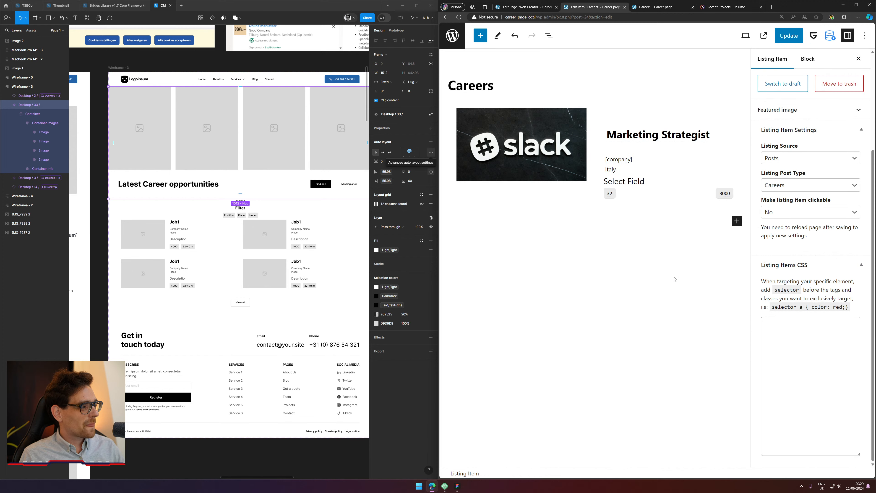
{"action": "left_click", "coordinate": [569, 161]}
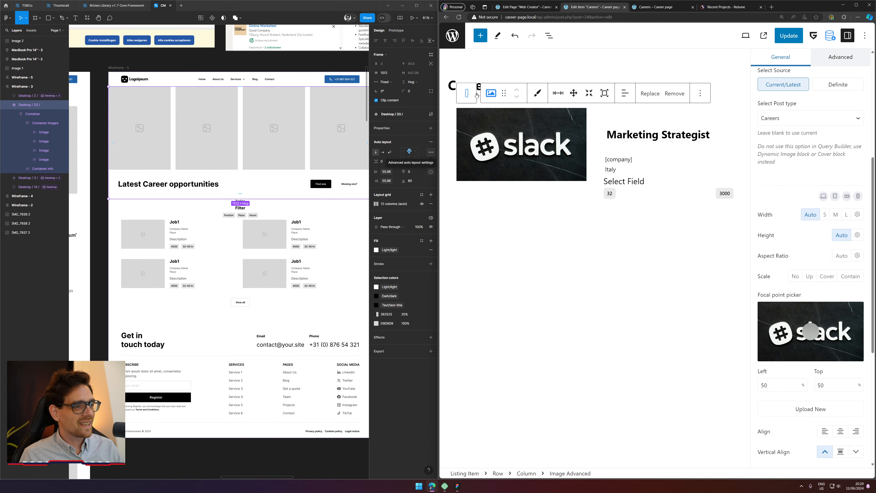
{"action": "left_click", "coordinate": [468, 93]}
{"action": "left_click", "coordinate": [451, 87]}
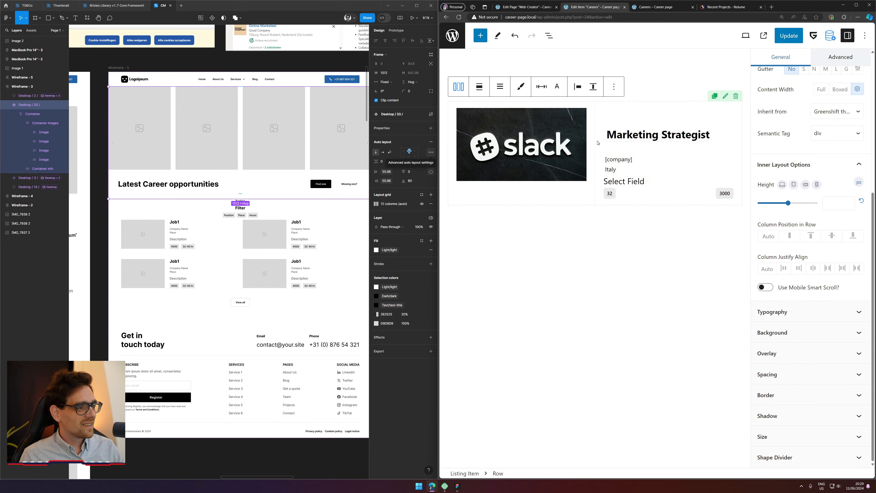
{"action": "left_click", "coordinate": [595, 140]}
{"action": "left_click", "coordinate": [575, 142]}
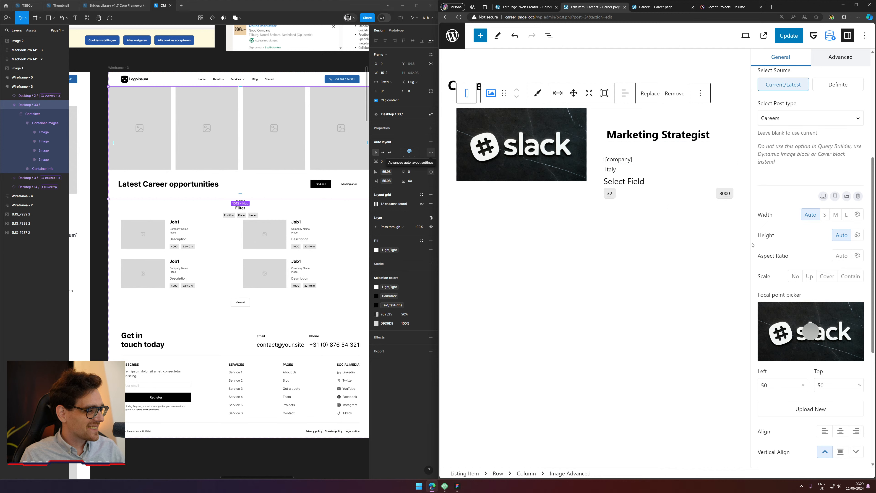
Step: Try a custom width of 1204 px on the logo image
{"action": "scroll", "coordinate": [785, 225], "scroll_direction": "down", "scroll_amount": 1}
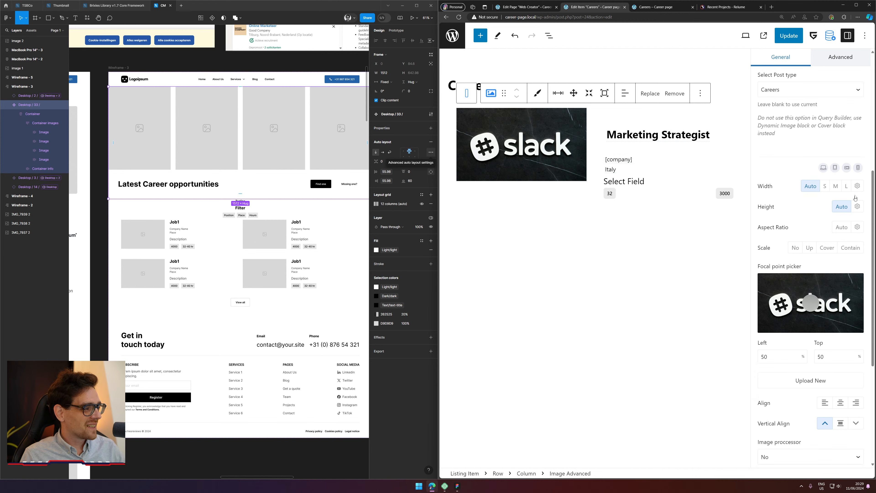
{"action": "left_click", "coordinate": [857, 186]}
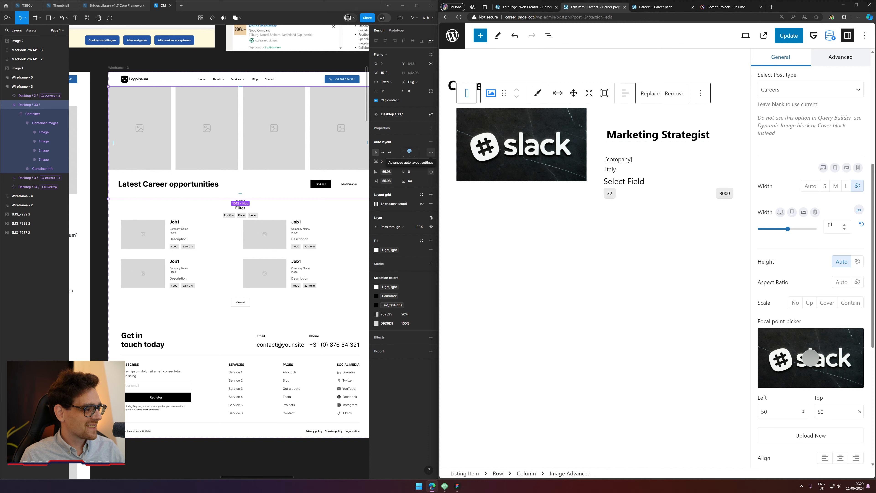
{"action": "left_click", "coordinate": [787, 228]}
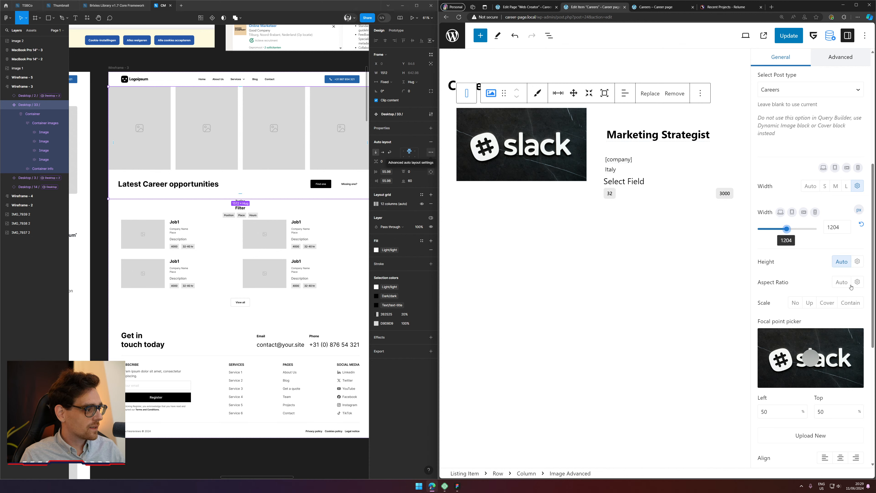
Step: Set the logo image's aspect ratio to 4 / 3 and its scale to Cover
{"action": "left_click", "coordinate": [857, 281]}
{"action": "left_click", "coordinate": [764, 304]}
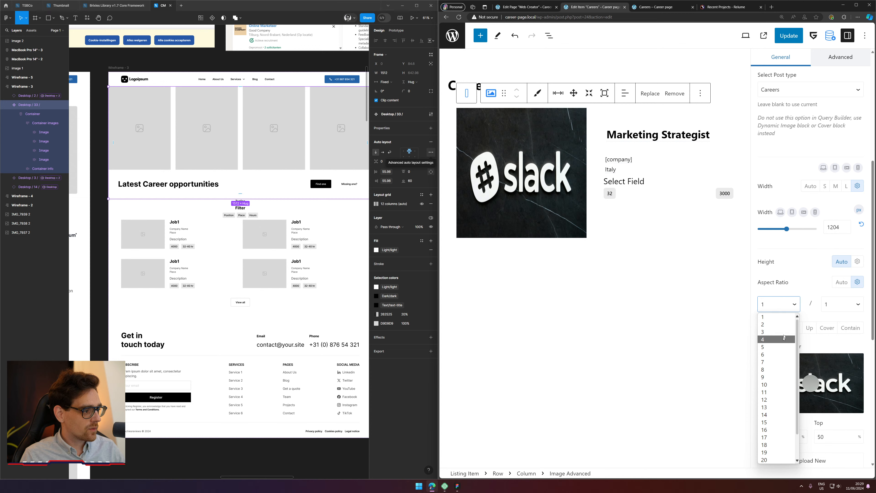
{"action": "left_click", "coordinate": [765, 339]}
{"action": "left_click", "coordinate": [858, 309]}
{"action": "left_click", "coordinate": [839, 332]}
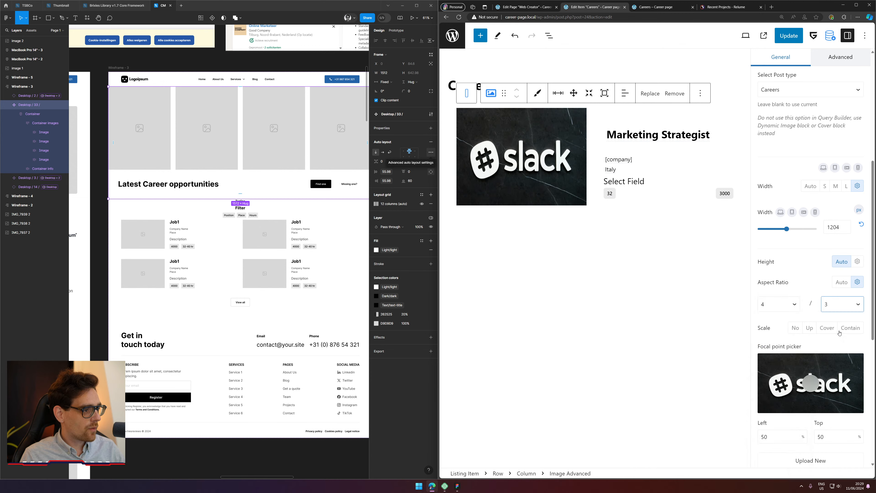
{"action": "left_click", "coordinate": [826, 328]}
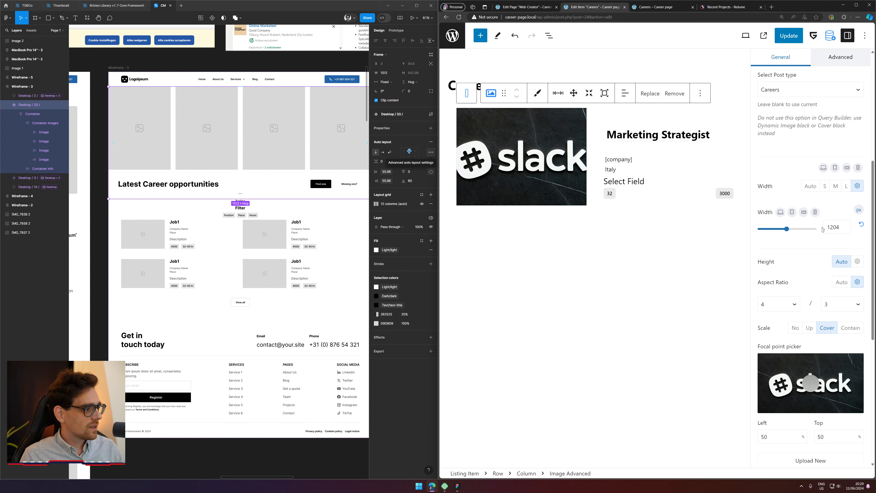
Step: Reset the logo image's custom width value
{"action": "left_click", "coordinate": [858, 210]}
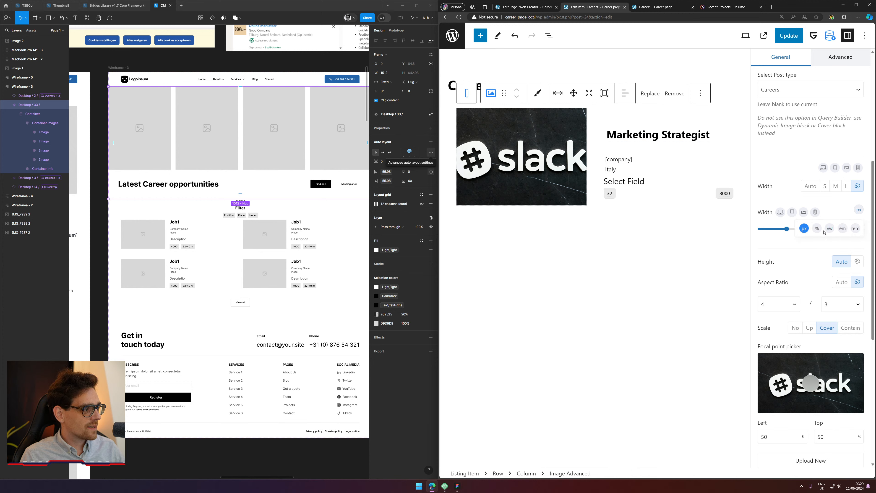
{"action": "left_click", "coordinate": [822, 246]}
{"action": "left_click", "coordinate": [862, 225]}
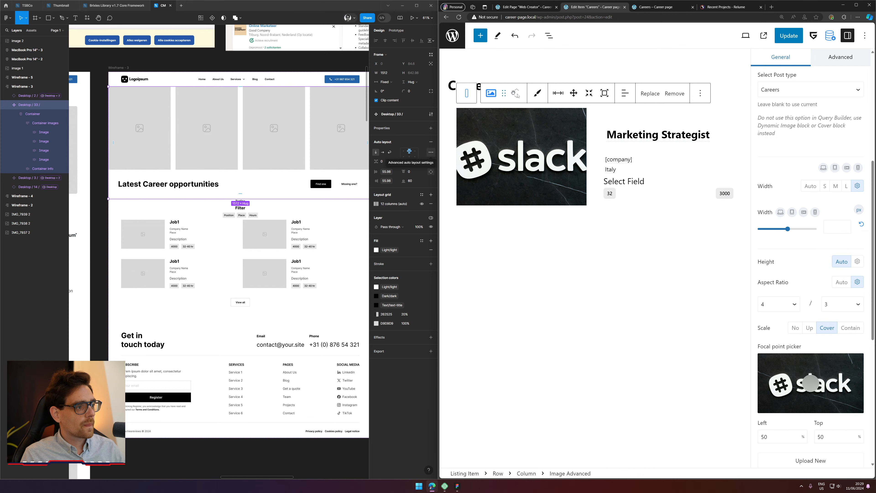
Step: Enable text clamp with a line clamp of 2 on the excerpt field under the location, and update the listing item
{"action": "left_click", "coordinate": [466, 93]}
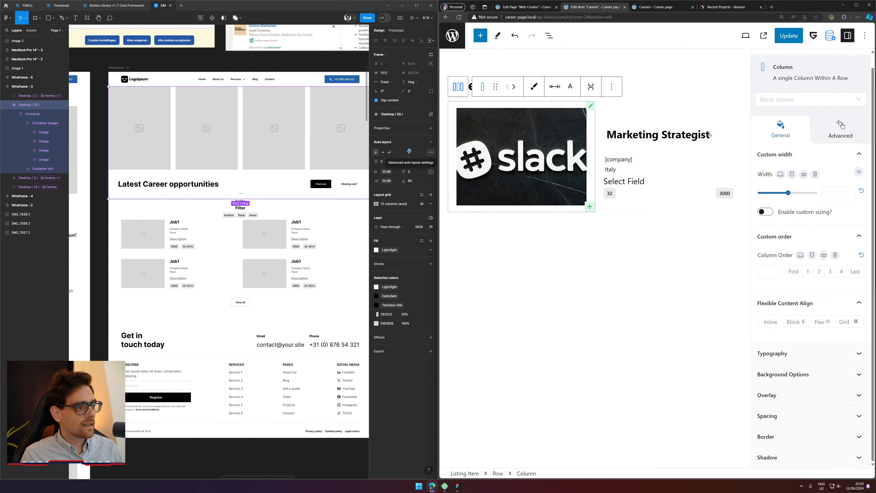
{"action": "left_click", "coordinate": [638, 182]}
{"action": "scroll", "coordinate": [780, 183], "scroll_direction": "up", "scroll_amount": 3}
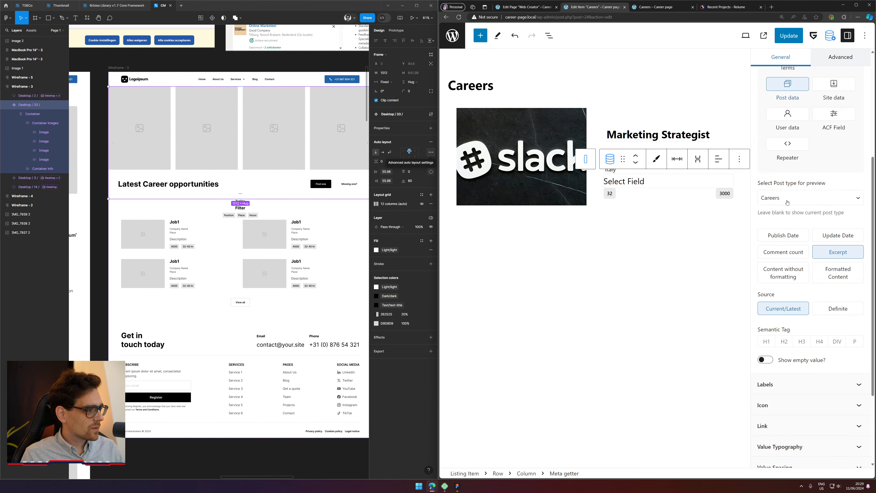
{"action": "scroll", "coordinate": [791, 341], "scroll_direction": "down", "scroll_amount": 2}
{"action": "scroll", "coordinate": [790, 349], "scroll_direction": "down", "scroll_amount": 1}
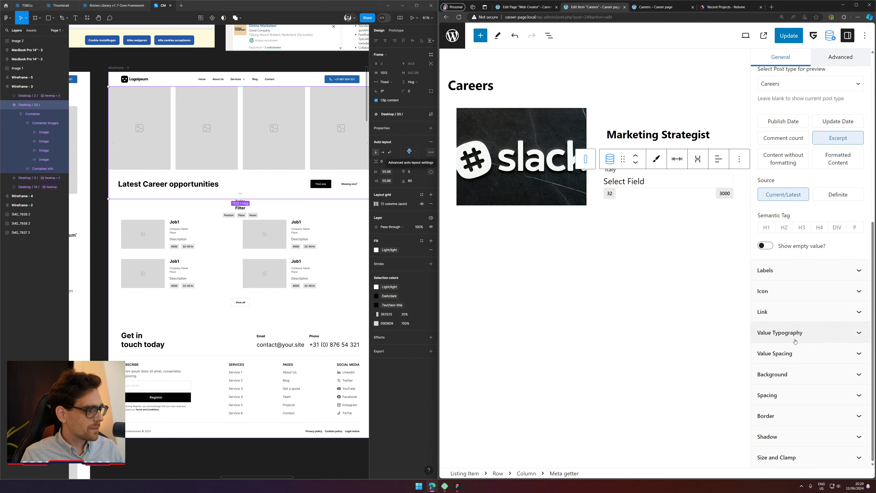
{"action": "left_click", "coordinate": [797, 341]}
{"action": "scroll", "coordinate": [796, 341], "scroll_direction": "down", "scroll_amount": 5}
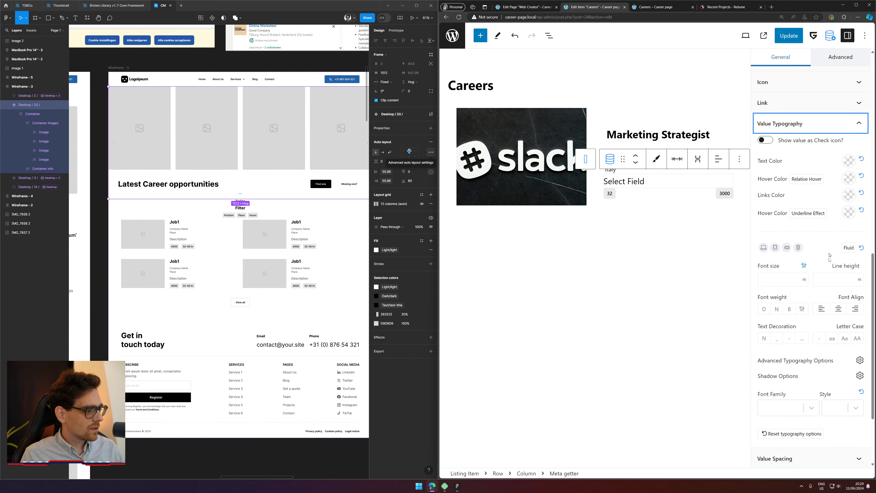
{"action": "left_click", "coordinate": [787, 127]}
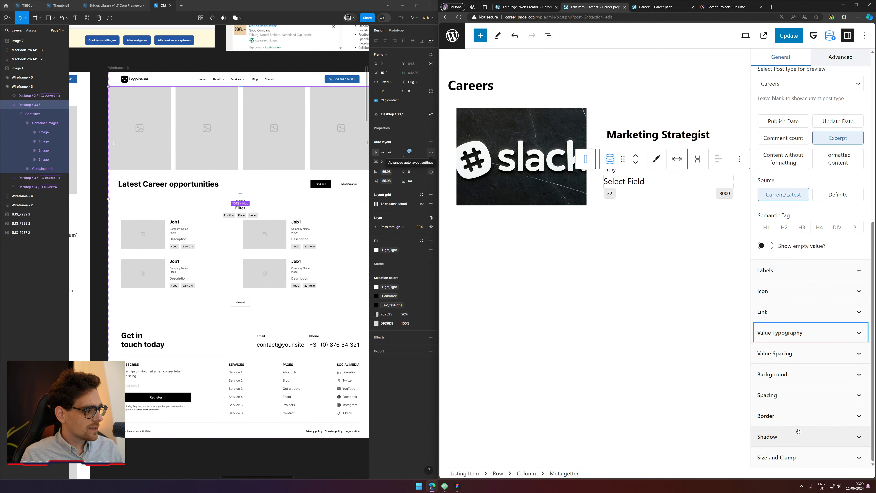
{"action": "left_click", "coordinate": [809, 434]}
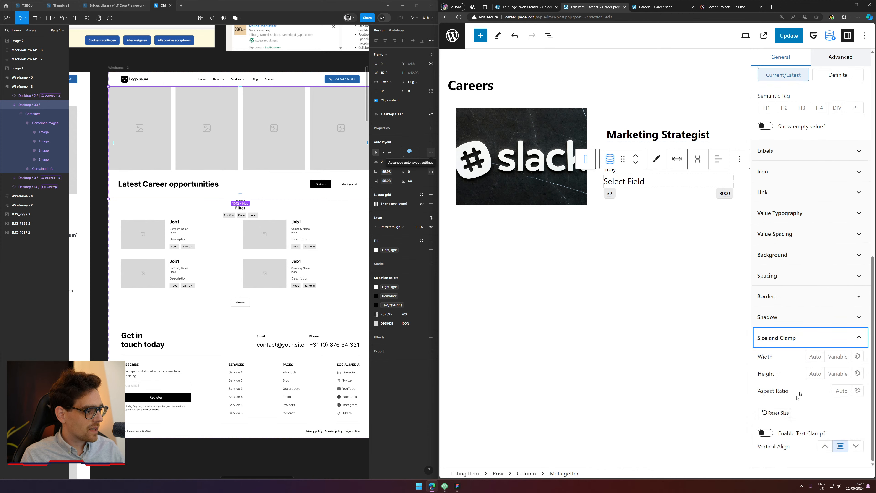
{"action": "left_click", "coordinate": [765, 433]}
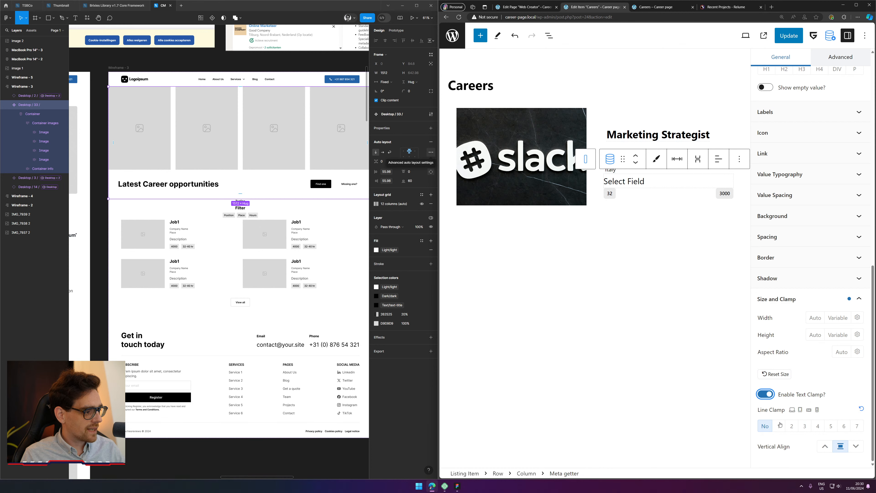
{"action": "left_click", "coordinate": [792, 427]}
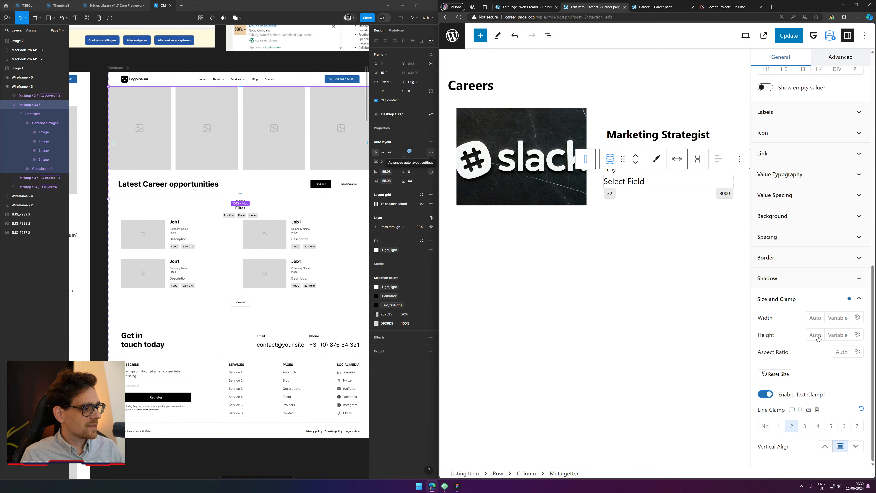
{"action": "left_click", "coordinate": [789, 35]}
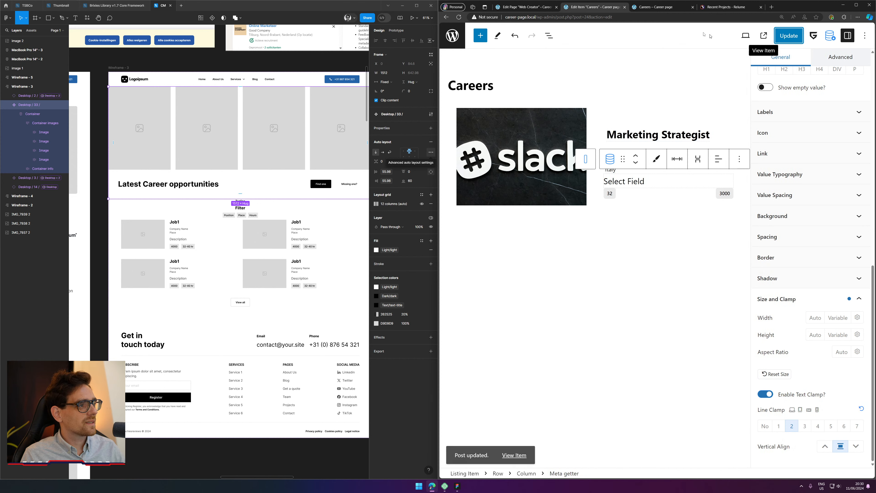
Step: Check the logo images and clamped excerpts of both career items on the front-end Careers page
{"action": "left_click", "coordinate": [650, 8]}
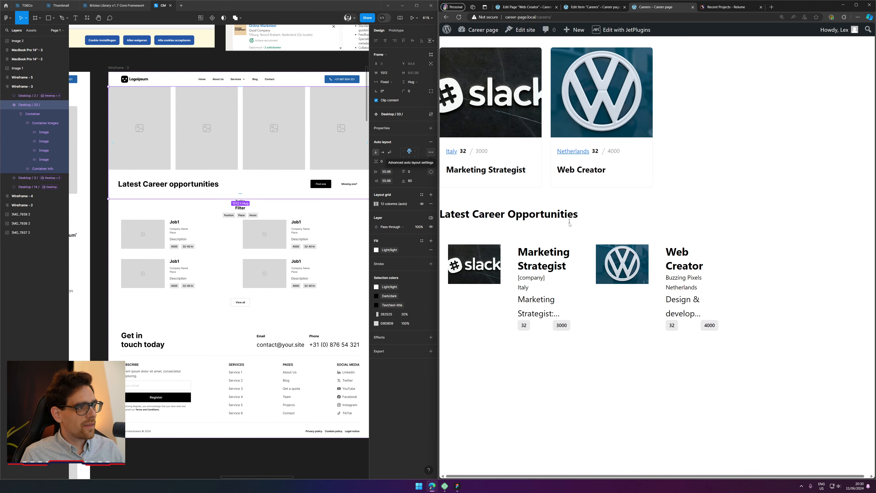
{"action": "mouse_move", "coordinate": [533, 305]}
{"action": "left_mouse_down"}
{"action": "mouse_move", "coordinate": [549, 308]}
{"action": "mouse_move", "coordinate": [518, 312]}
{"action": "left_mouse_up"}
{"action": "left_click", "coordinate": [530, 312]}
{"action": "left_click", "coordinate": [683, 286]}
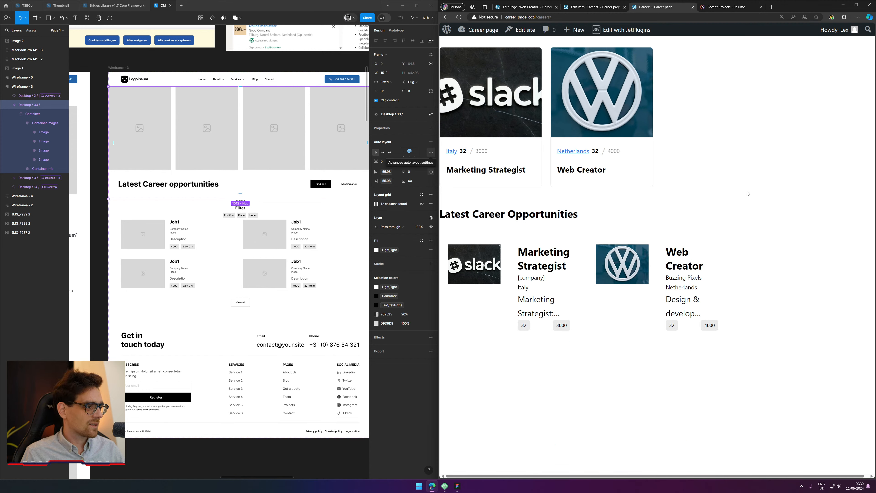
Step: Open the excerpt field's value typography settings, and look over the Web Creator post and the Careers post list
{"action": "left_click", "coordinate": [591, 7]}
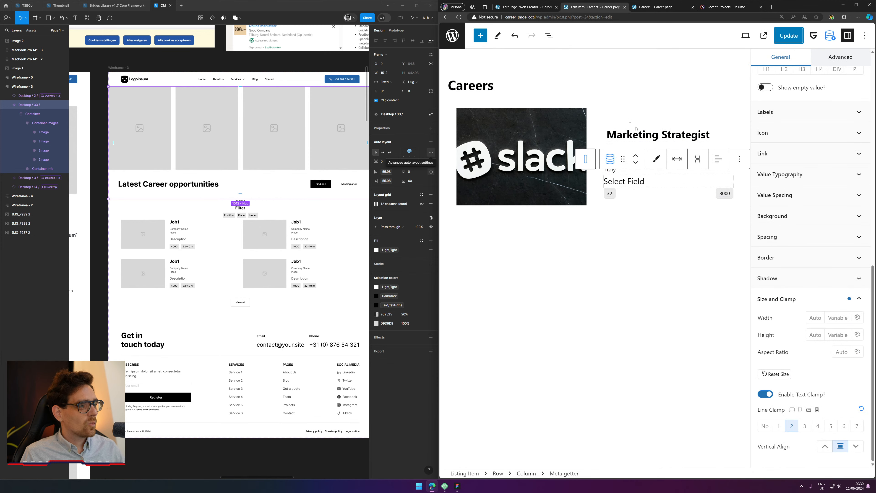
{"action": "left_click", "coordinate": [820, 174]}
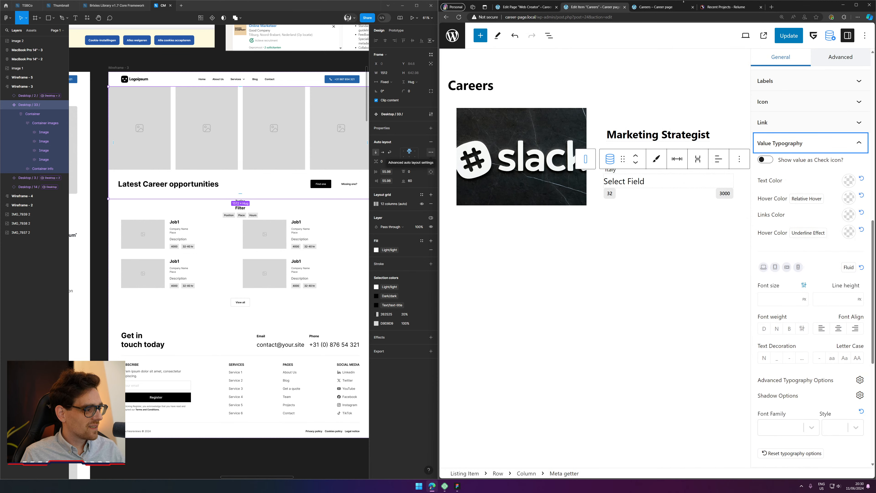
{"action": "left_click", "coordinate": [533, 6]}
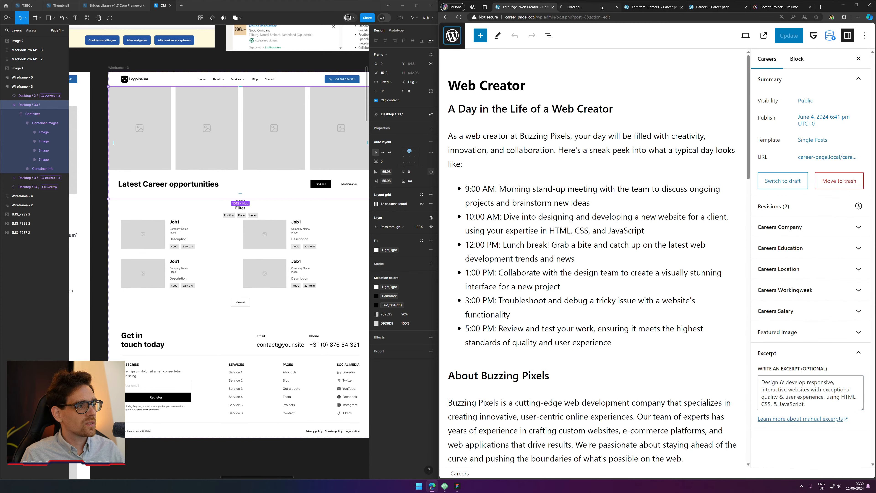
{"action": "left_click", "coordinate": [456, 36]}
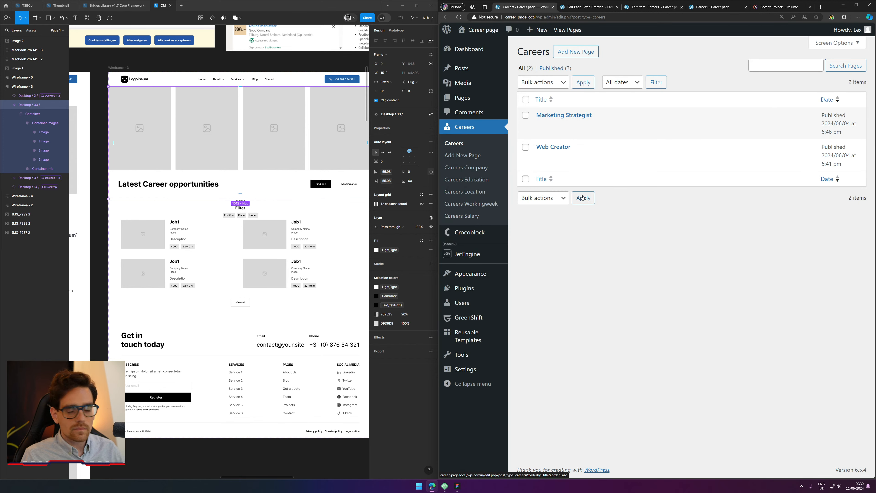
{"action": "mouse_move", "coordinate": [638, 119]}
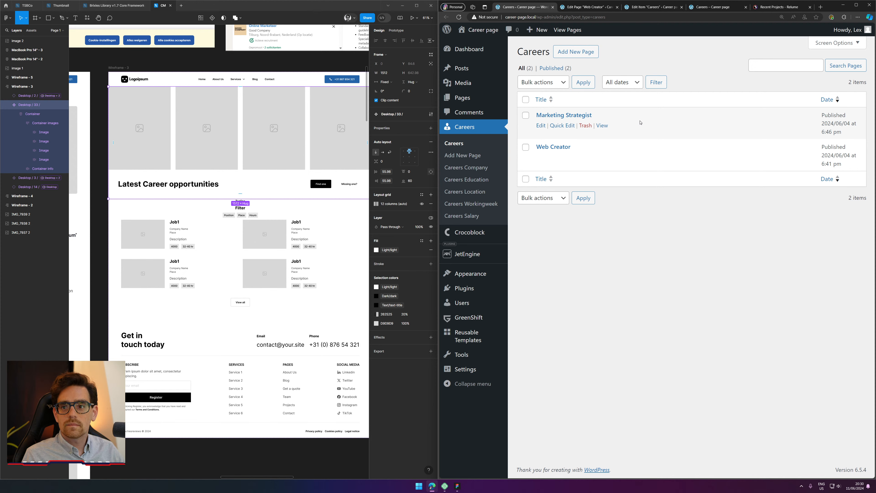
{"action": "left_click", "coordinate": [553, 7]}
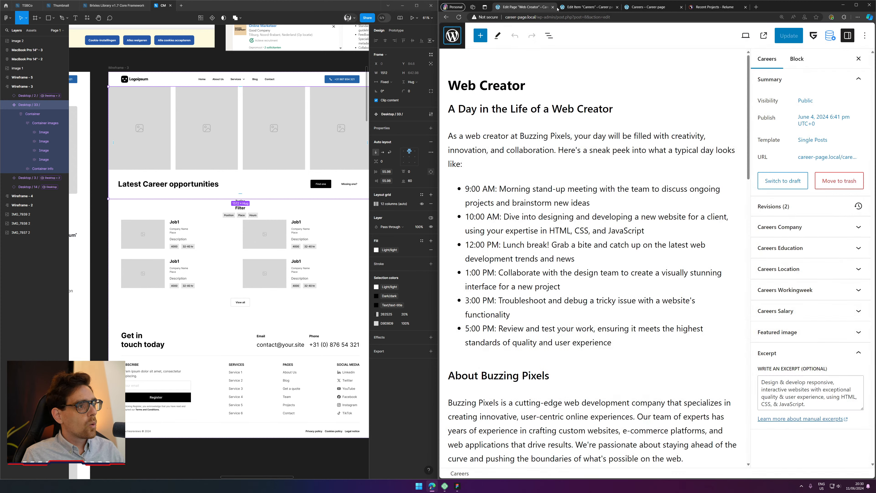
{"action": "left_click", "coordinate": [586, 7]}
Step: Review the dynamic taxonomy settings of the company element in the Careers listing item
{"action": "left_click", "coordinate": [627, 159]}
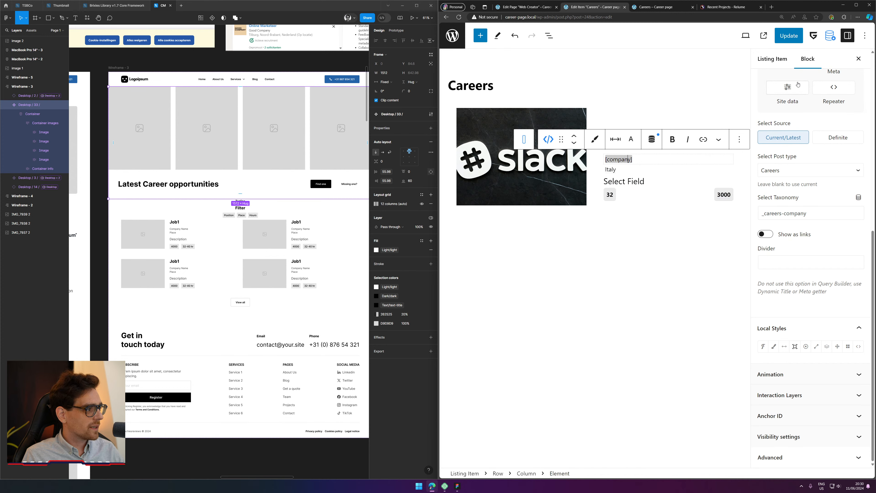
{"action": "scroll", "coordinate": [768, 231], "scroll_direction": "up", "scroll_amount": 8}
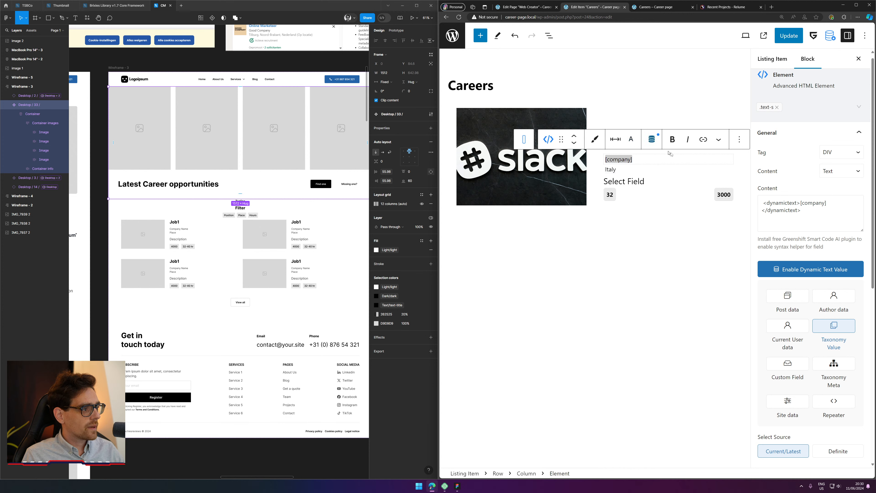
{"action": "scroll", "coordinate": [817, 232], "scroll_direction": "down", "scroll_amount": 7}
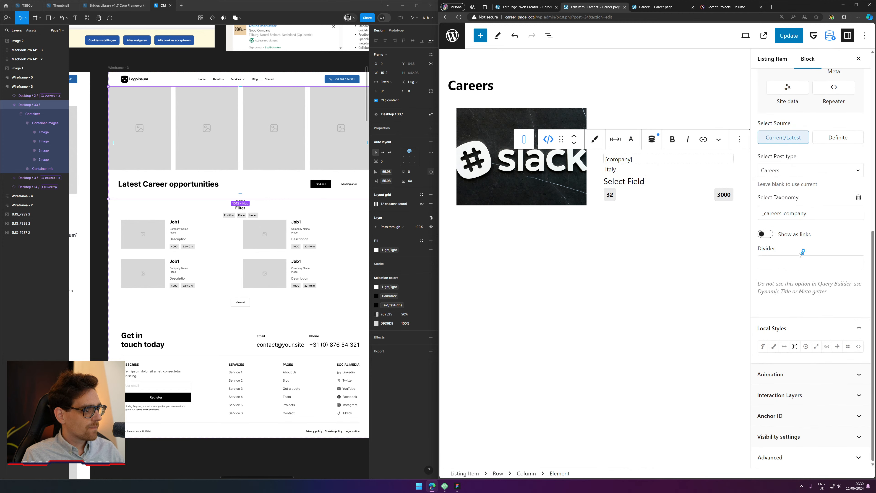
{"action": "scroll", "coordinate": [816, 237], "scroll_direction": "up", "scroll_amount": 7}
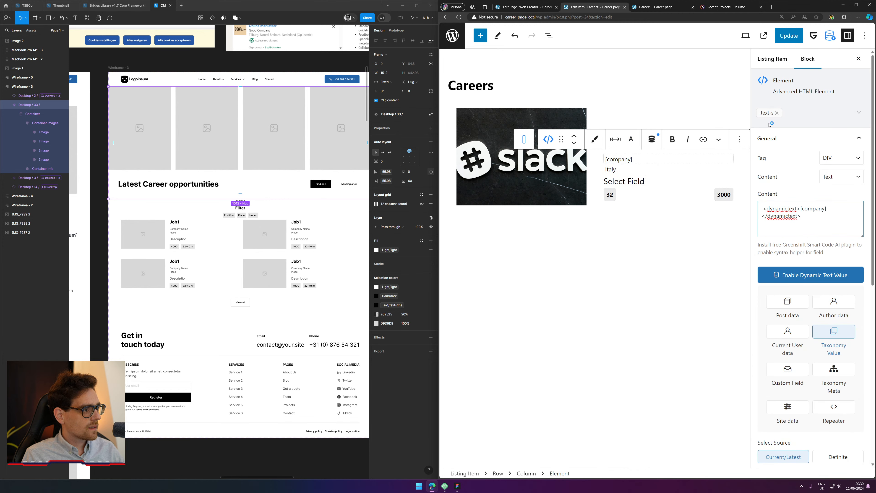
Step: Check which font size preset the company element's .text-s class uses
{"action": "left_click", "coordinate": [768, 114]}
{"action": "left_click", "coordinate": [761, 165]}
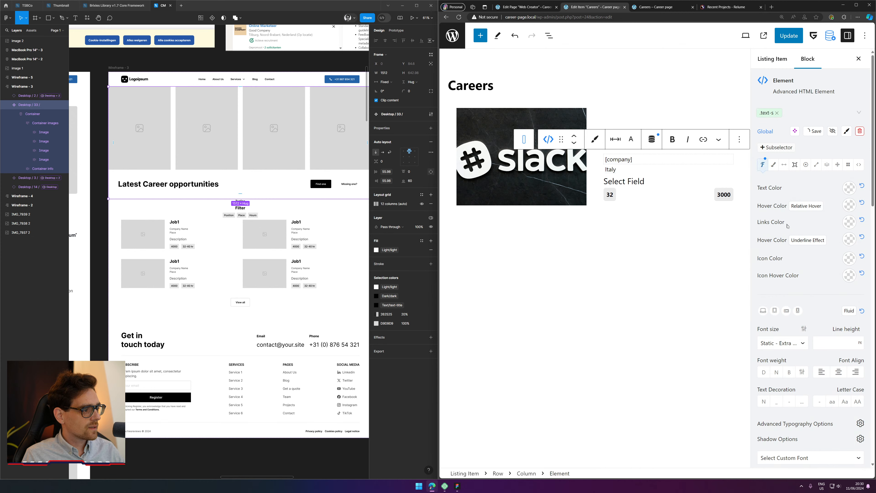
{"action": "scroll", "coordinate": [790, 293], "scroll_direction": "down", "scroll_amount": 1}
{"action": "left_click", "coordinate": [782, 284]}
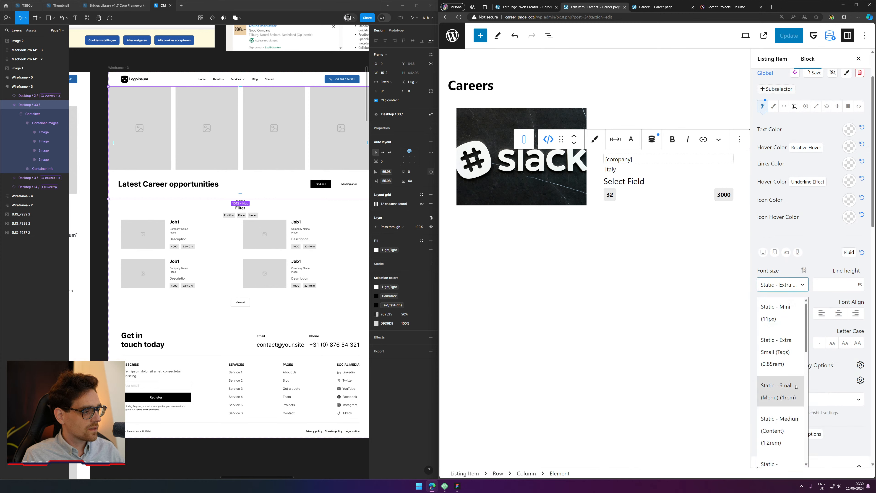
{"action": "left_click", "coordinate": [783, 354]}
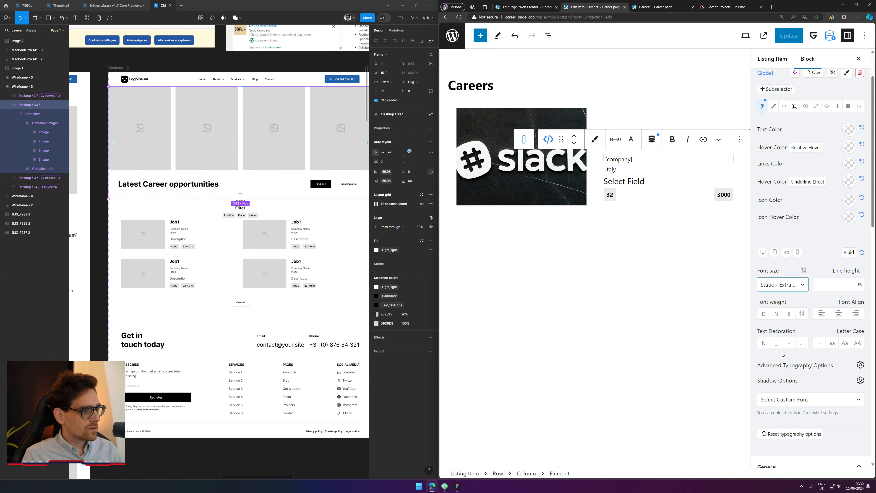
{"action": "left_click", "coordinate": [785, 289]}
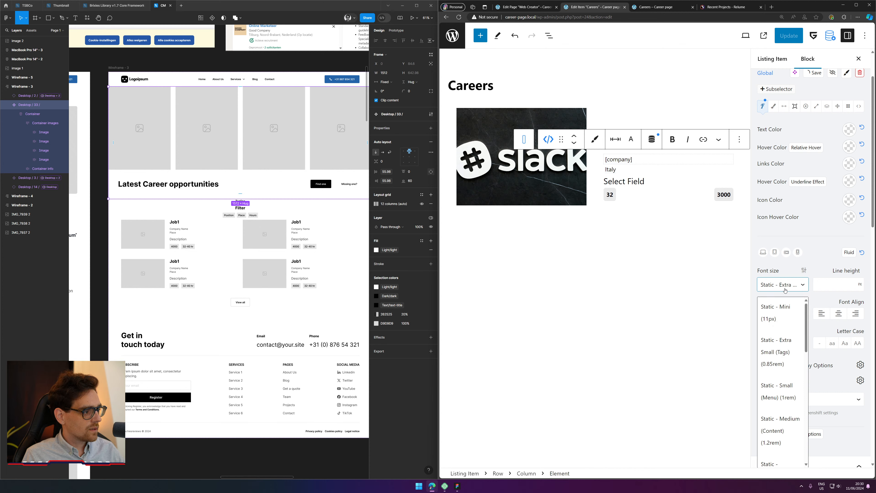
{"action": "left_click", "coordinate": [782, 354]}
{"action": "left_click", "coordinate": [609, 194]}
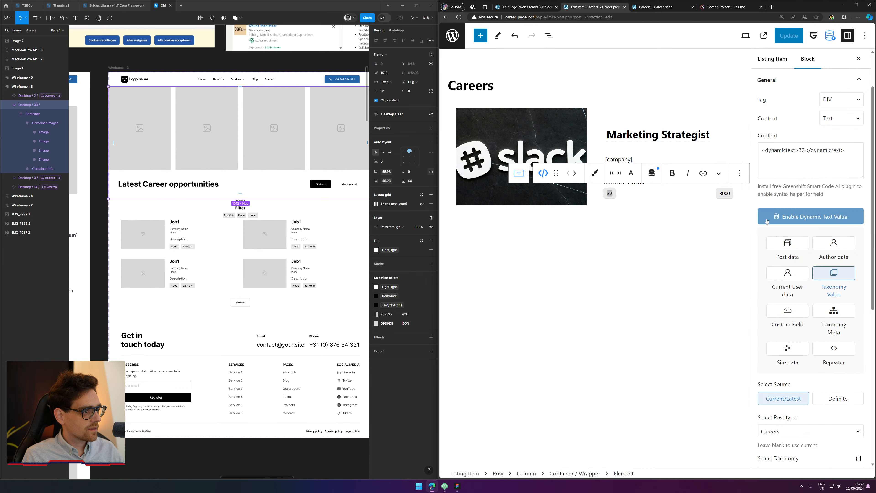
Step: Switch the excerpt field's value typography to preset font sizes
{"action": "left_click", "coordinate": [657, 148]}
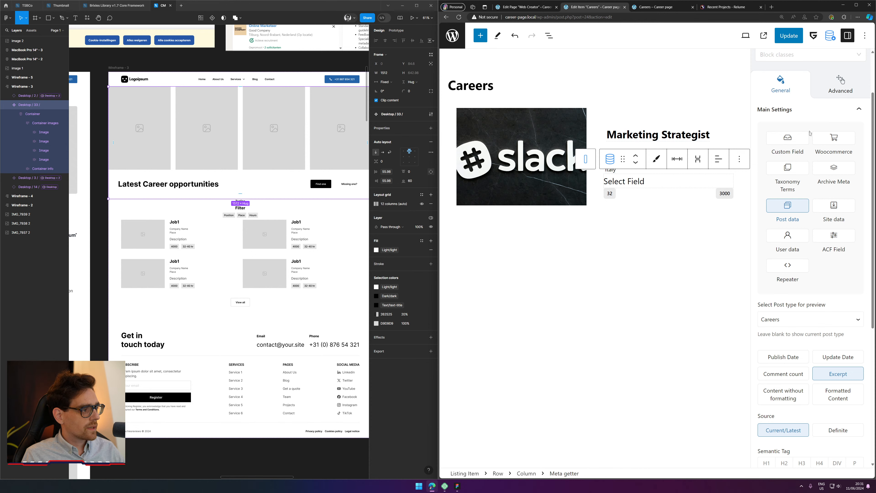
{"action": "scroll", "coordinate": [810, 135], "scroll_direction": "up", "scroll_amount": 2}
{"action": "left_click", "coordinate": [805, 121]}
{"action": "left_click", "coordinate": [806, 121]}
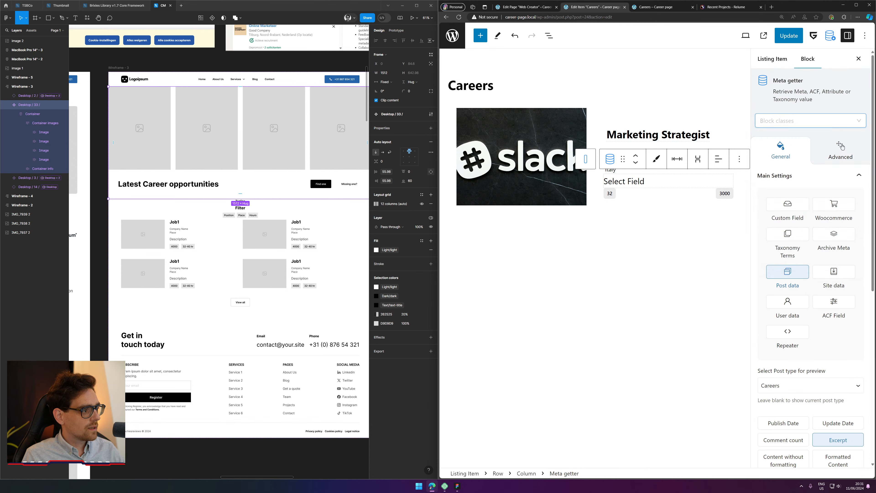
{"action": "scroll", "coordinate": [841, 147], "scroll_direction": "down", "scroll_amount": 5}
{"action": "left_click", "coordinate": [796, 331]}
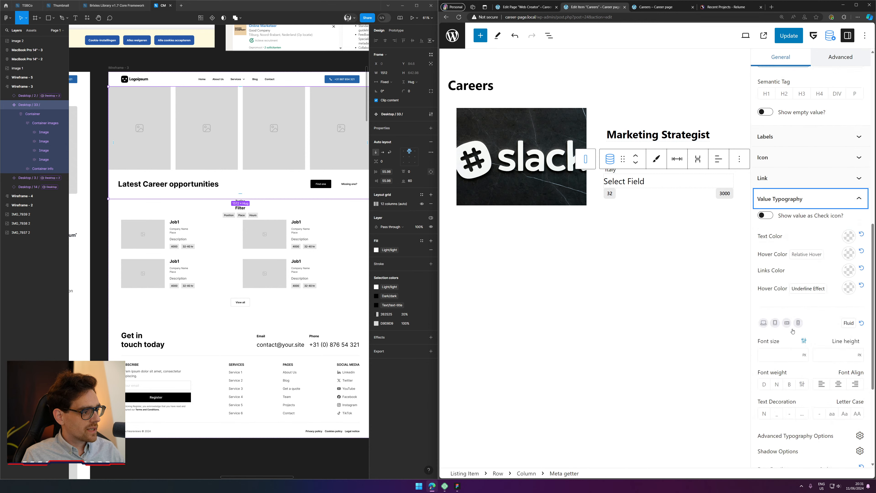
{"action": "scroll", "coordinate": [793, 331], "scroll_direction": "down", "scroll_amount": 2}
{"action": "left_click", "coordinate": [803, 285]}
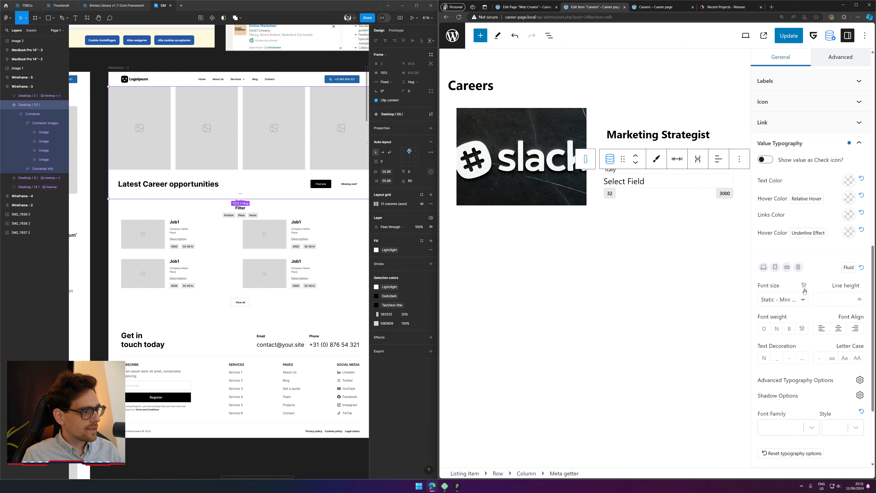
Step: Set the excerpt's font size to Static - Extra Small (Tags) (0.85rem) and update the listing item
{"action": "left_click", "coordinate": [803, 299]}
{"action": "scroll", "coordinate": [780, 382], "scroll_direction": "down", "scroll_amount": 2}
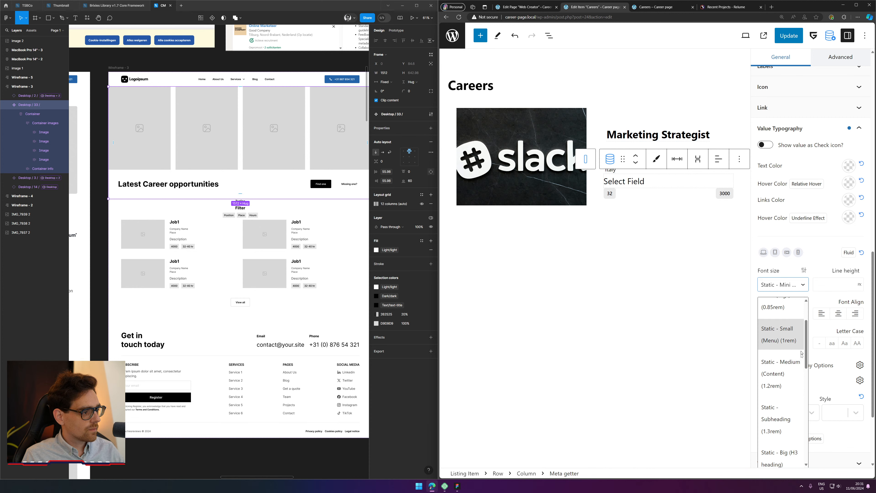
{"action": "left_click", "coordinate": [790, 369]}
{"action": "left_click", "coordinate": [786, 285]}
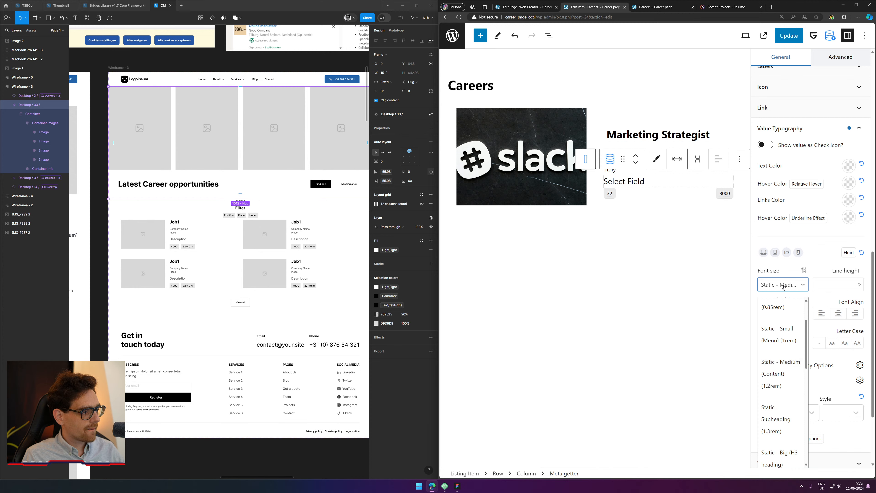
{"action": "left_click", "coordinate": [798, 339]}
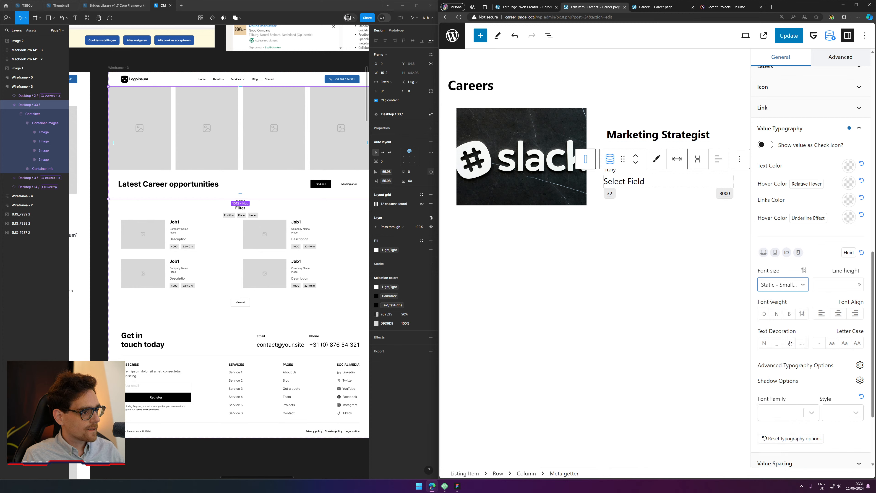
{"action": "left_click", "coordinate": [786, 289]}
{"action": "left_click", "coordinate": [787, 312]}
{"action": "scroll", "coordinate": [756, 229], "scroll_direction": "up", "scroll_amount": 3}
{"action": "scroll", "coordinate": [756, 229], "scroll_direction": "up", "scroll_amount": 10}
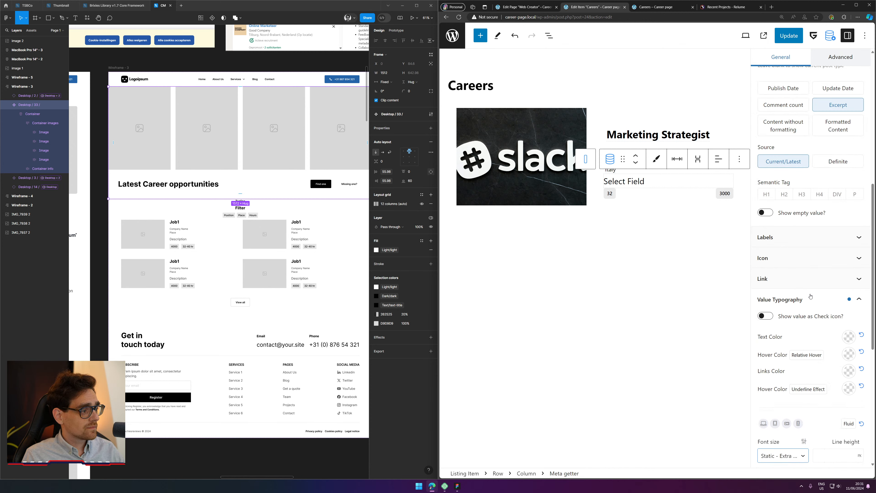
{"action": "scroll", "coordinate": [792, 282], "scroll_direction": "down", "scroll_amount": 12}
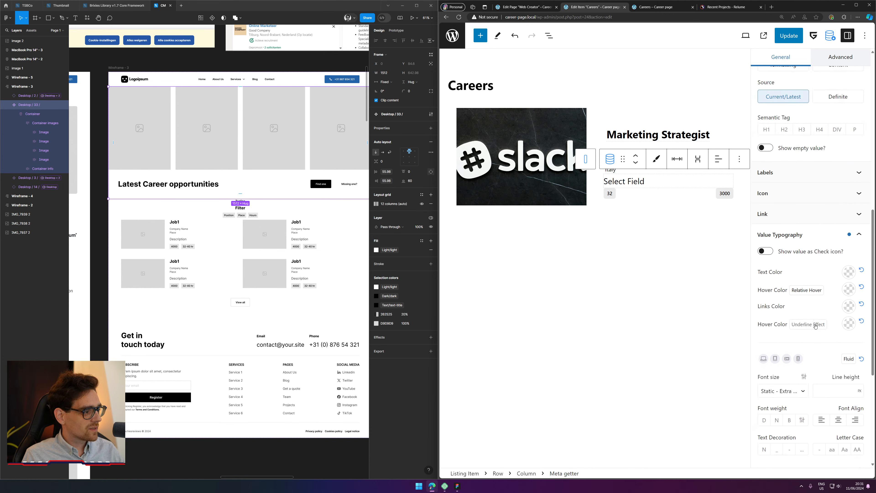
{"action": "left_click", "coordinate": [790, 36]}
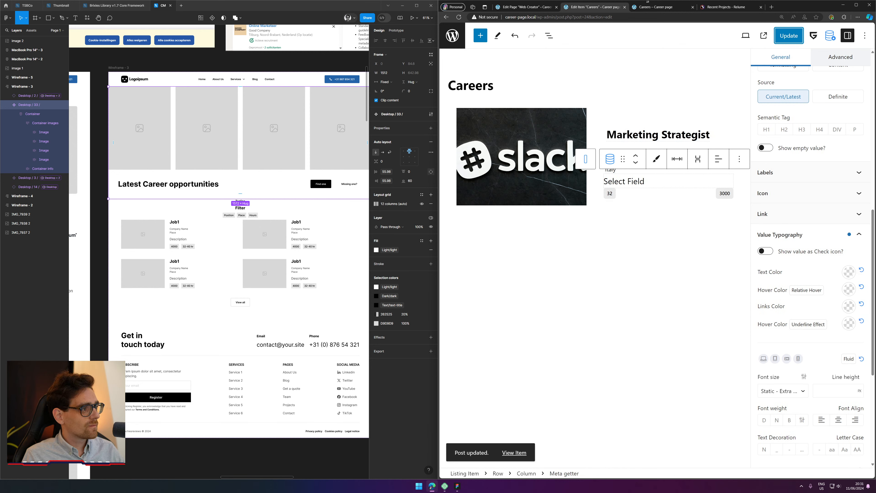
Step: Reload the front-end Careers page and check the excerpt text size in both career items
{"action": "left_click", "coordinate": [655, 7]}
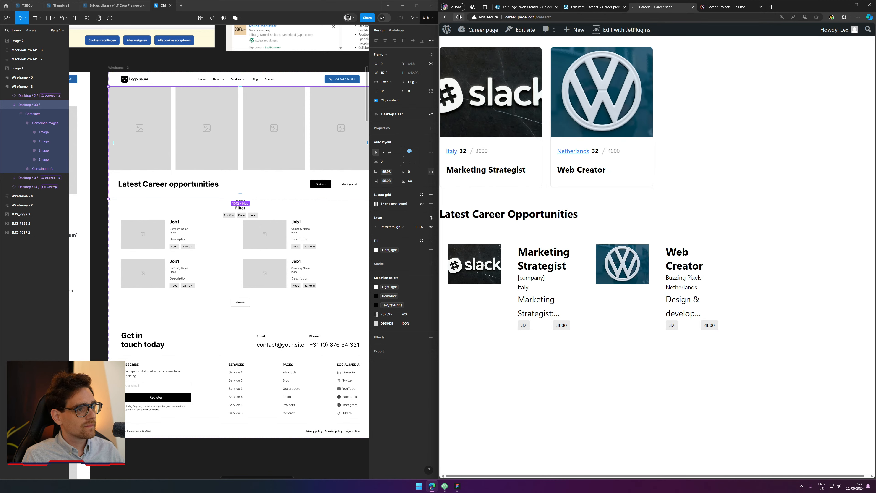
{"action": "left_click", "coordinate": [458, 17]}
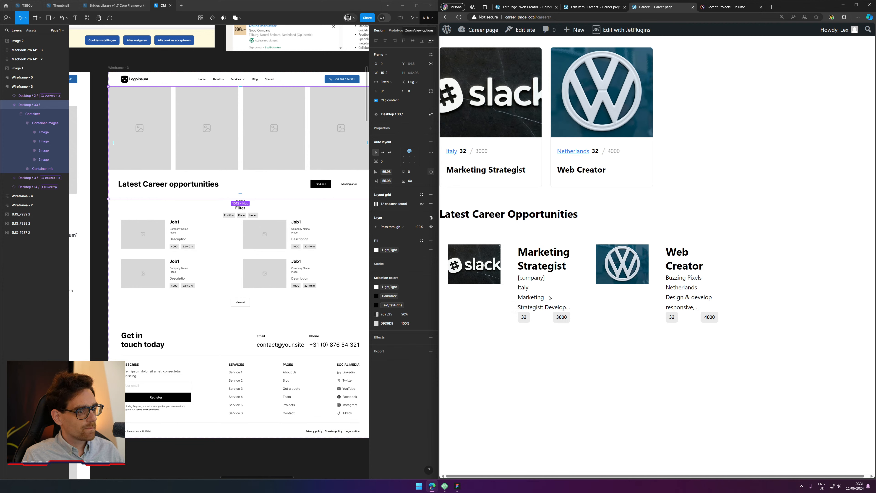
{"action": "left_click_drag", "start_coordinate": [517, 299], "coordinate": [565, 307]}
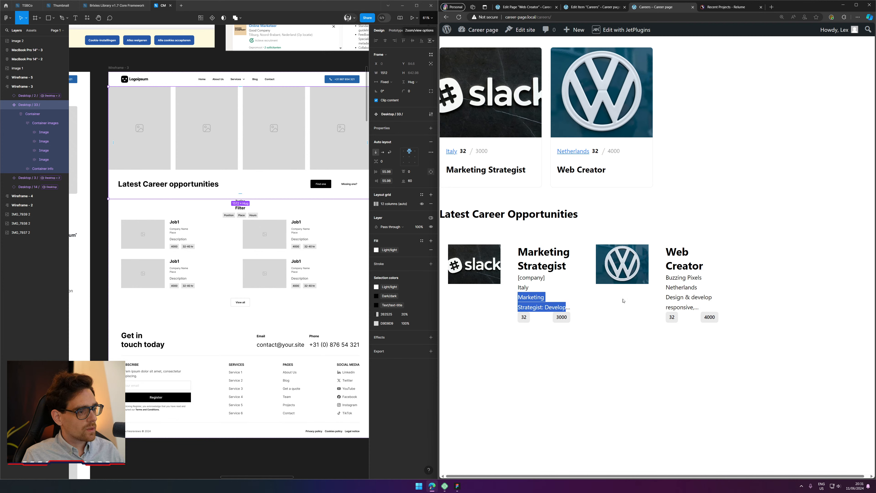
{"action": "left_click", "coordinate": [637, 320]}
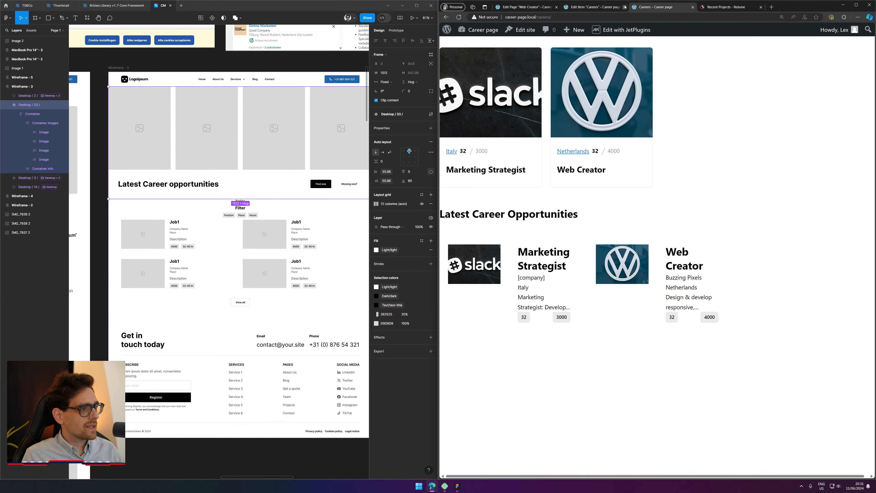
Step: Open the Archive: Careers template for editing in the site editor
{"action": "left_click", "coordinate": [598, 7]}
{"action": "left_click", "coordinate": [537, 8]}
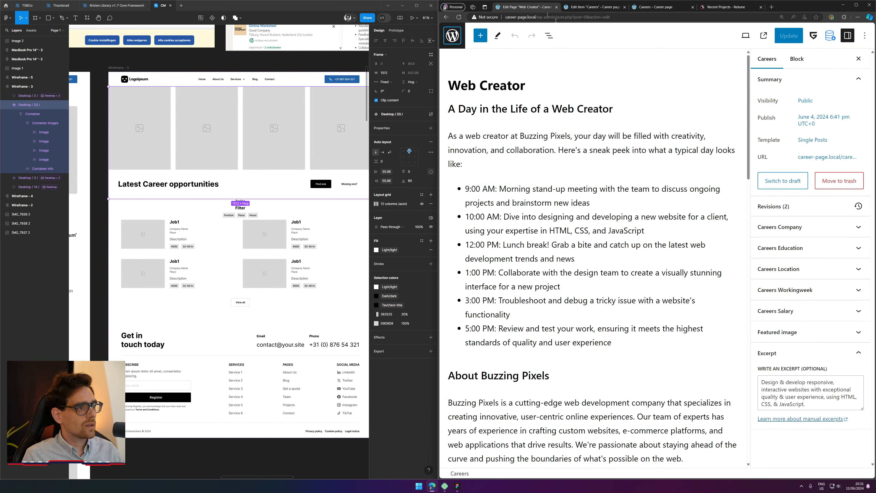
{"action": "left_click", "coordinate": [655, 7]}
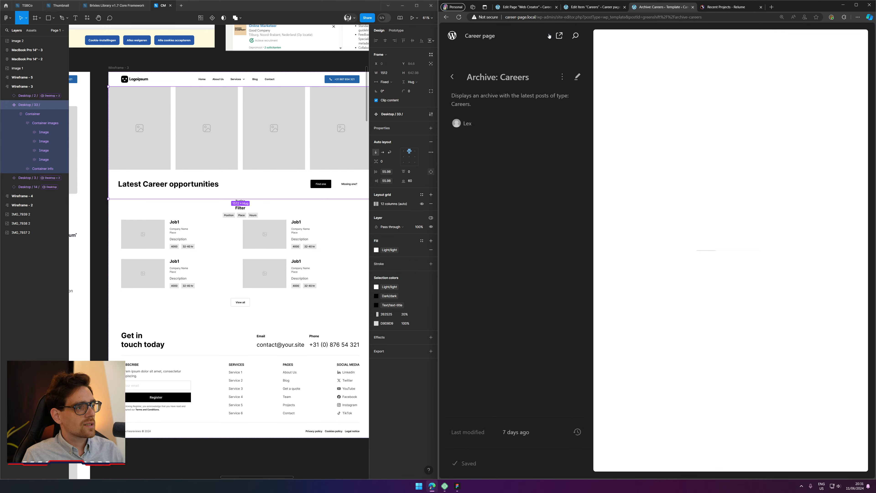
{"action": "left_click", "coordinate": [676, 174]}
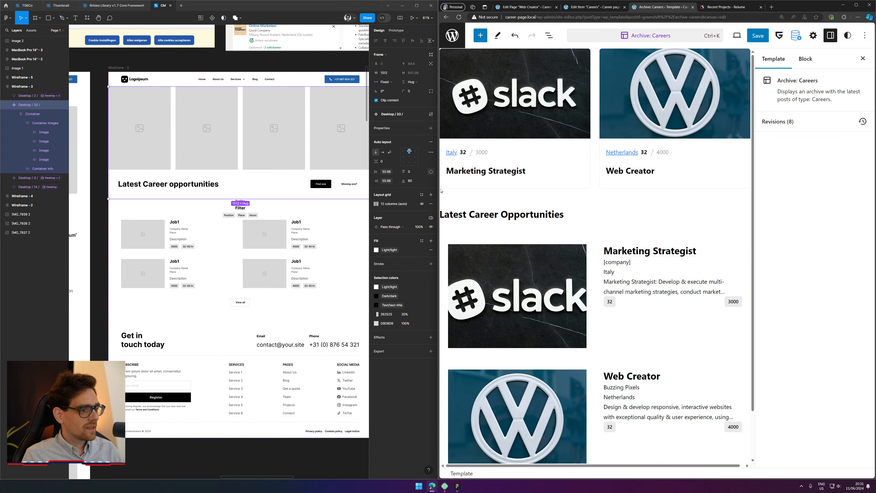
Step: Enlarge the browser window and set the Careers listing grid to 2 columns on desktop, 2 on tablet and 1 on mobile
{"action": "left_click", "coordinate": [442, 185]}
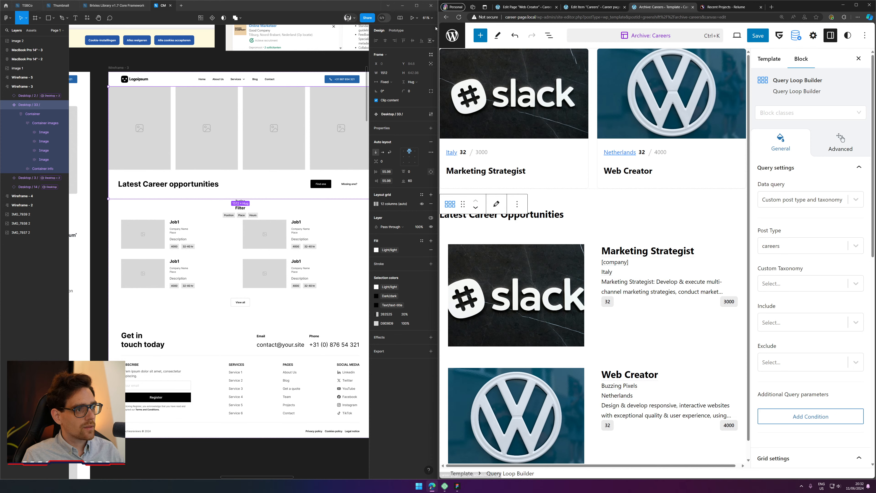
{"action": "left_click_drag", "start_coordinate": [437, 29], "coordinate": [228, 37]}
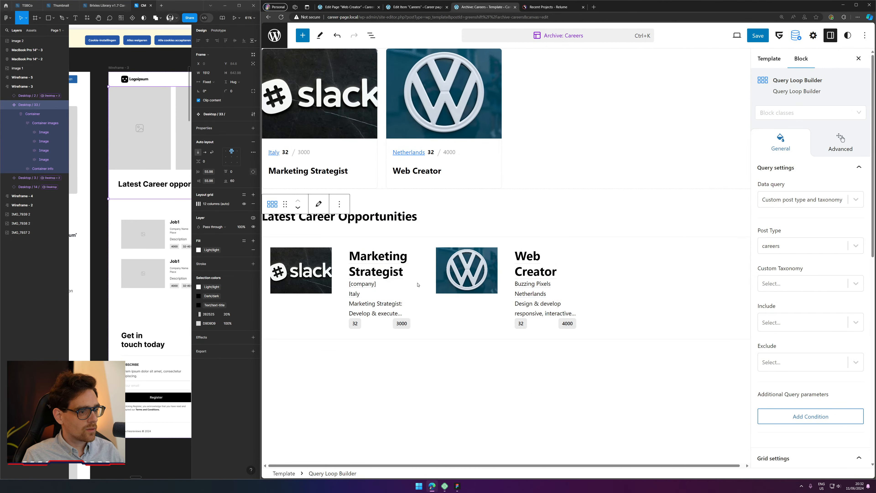
{"action": "left_click", "coordinate": [390, 256]}
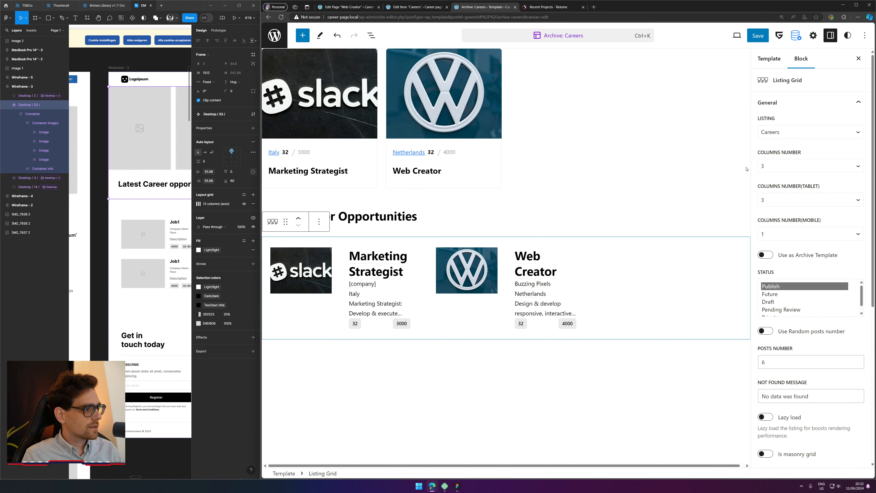
{"action": "left_click", "coordinate": [789, 166]}
{"action": "left_click", "coordinate": [789, 185]}
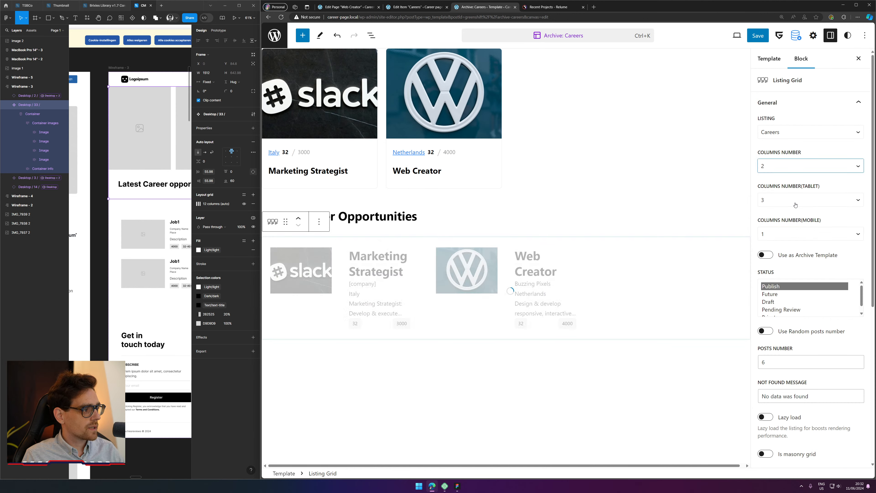
{"action": "left_click", "coordinate": [804, 200]}
{"action": "left_click", "coordinate": [788, 218]}
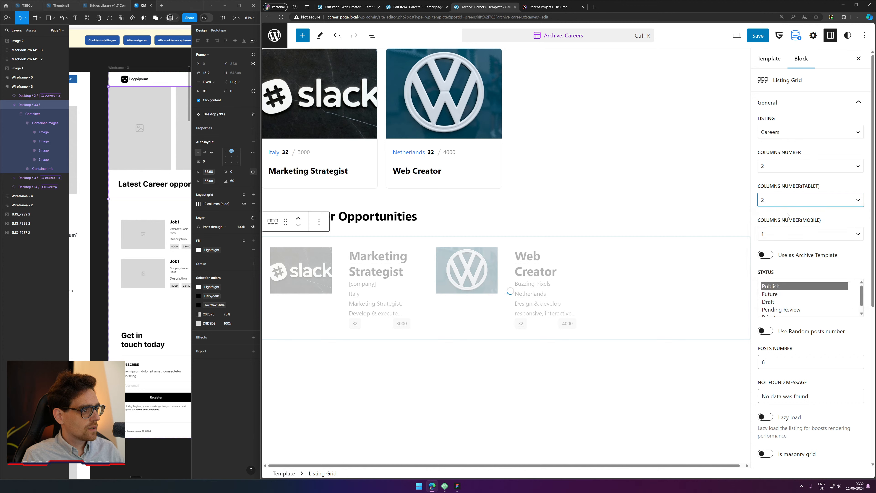
{"action": "left_click", "coordinate": [816, 234]}
{"action": "left_click", "coordinate": [815, 238]}
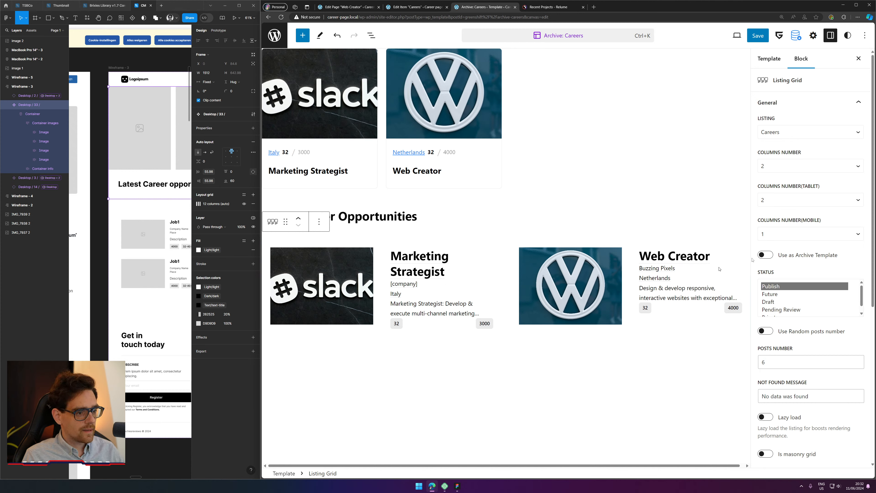
Step: Save the Archive: Careers template and open the live site to view the updated grid
{"action": "left_click", "coordinate": [757, 36]}
{"action": "left_click", "coordinate": [786, 36]}
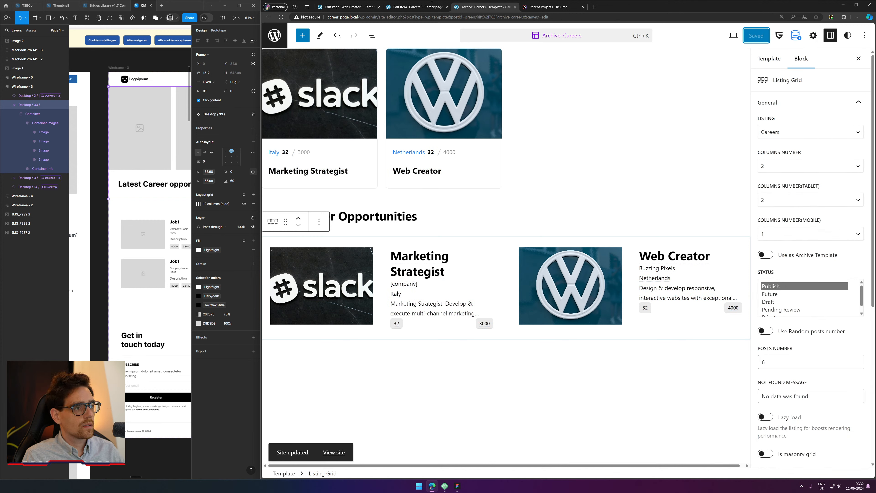
{"action": "left_click", "coordinate": [333, 452]}
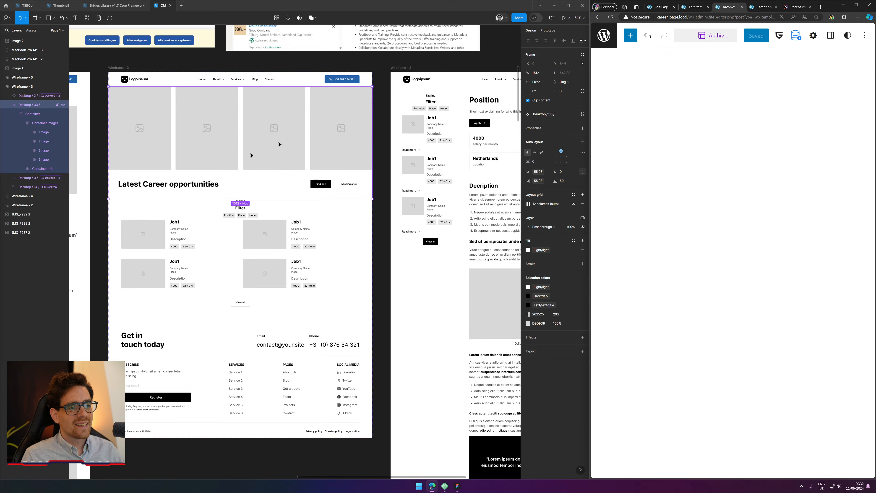
Step: Switch to the Relume dashboard, create a new project and maximise the browser window
{"action": "scroll", "coordinate": [250, 153], "scroll_direction": "left", "scroll_amount": 5}
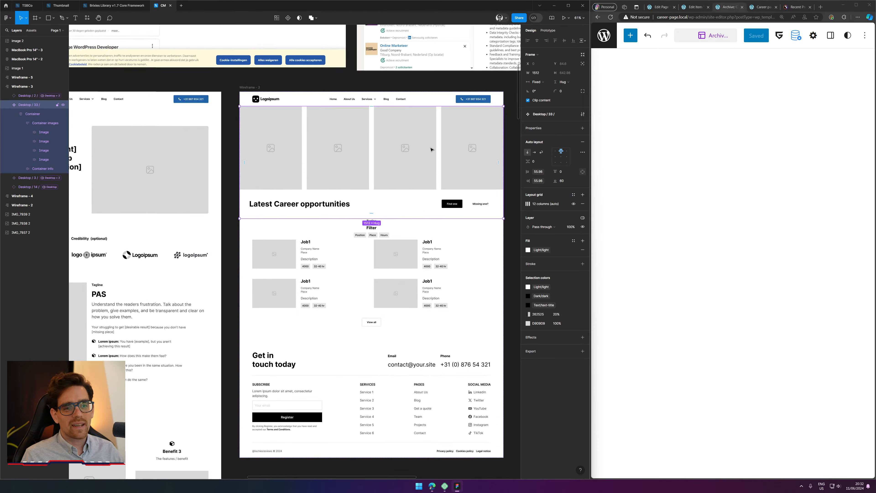
{"action": "scroll", "coordinate": [310, 145], "scroll_direction": "left", "scroll_amount": 5}
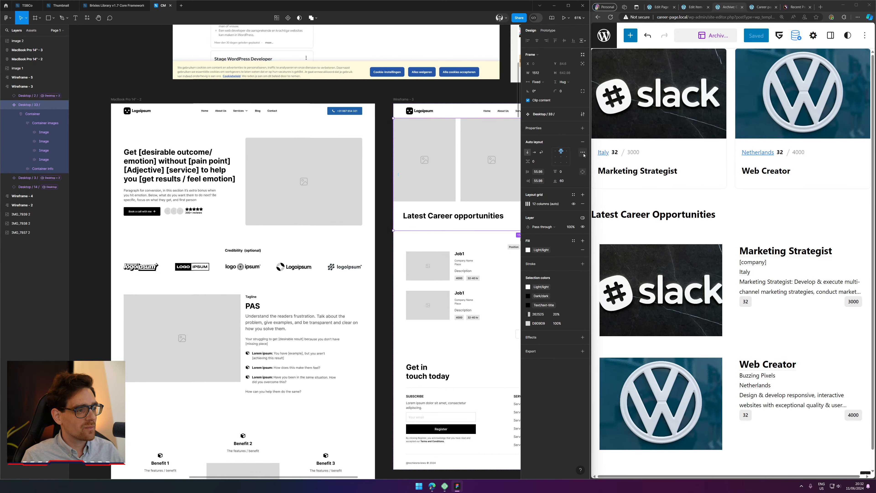
{"action": "left_click_drag", "start_coordinate": [588, 152], "coordinate": [457, 156]}
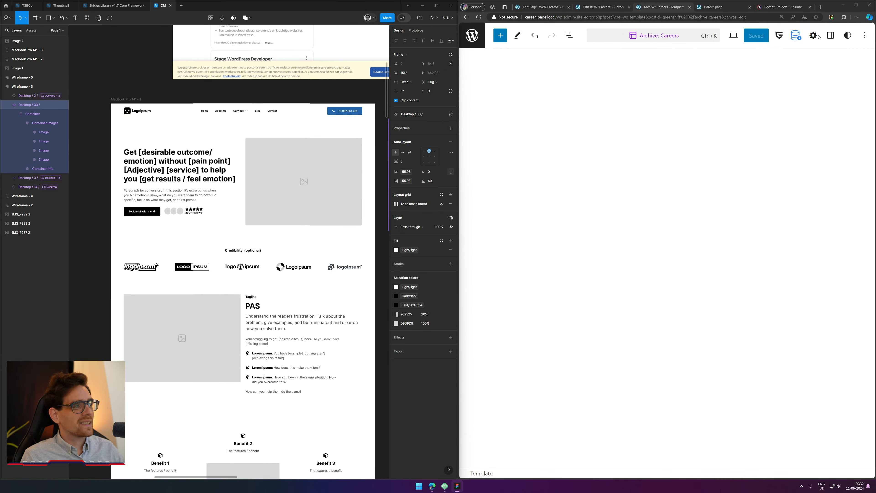
{"action": "left_click", "coordinate": [782, 17]}
{"action": "left_click", "coordinate": [780, 8]}
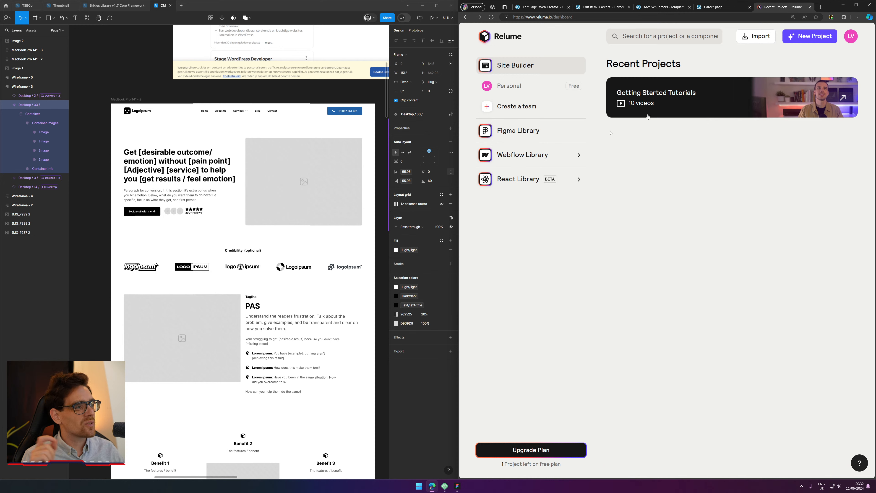
{"action": "left_click", "coordinate": [809, 36]}
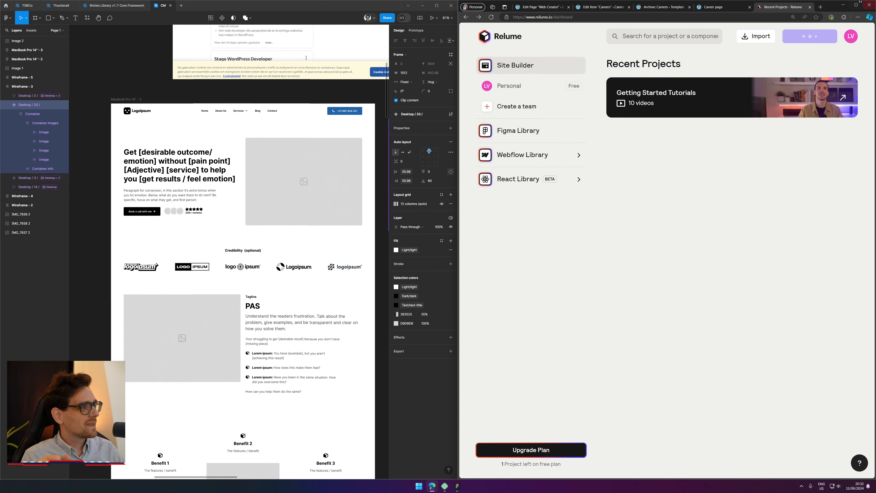
{"action": "left_click", "coordinate": [855, 5]}
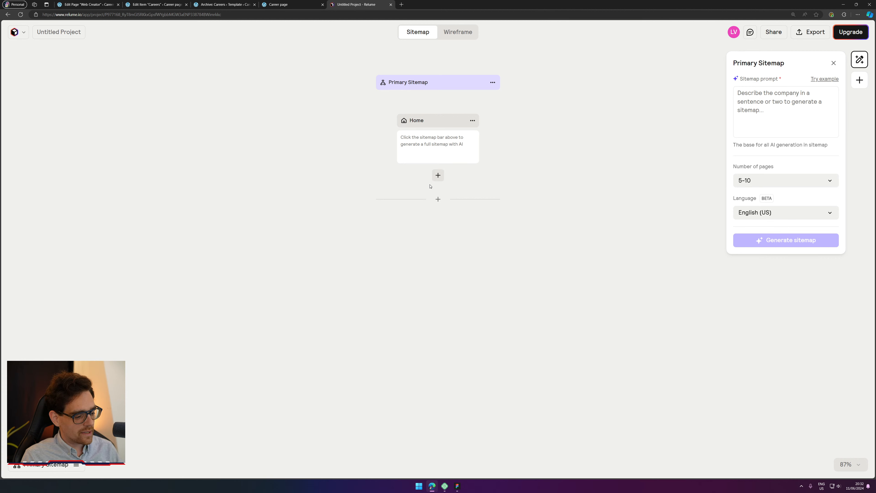
Step: Set the sitemap to 1-5 pages and enter the prompt "A company Career Jobs page aimed for small business without a dedicated HR team."
{"action": "left_click", "coordinate": [795, 180]}
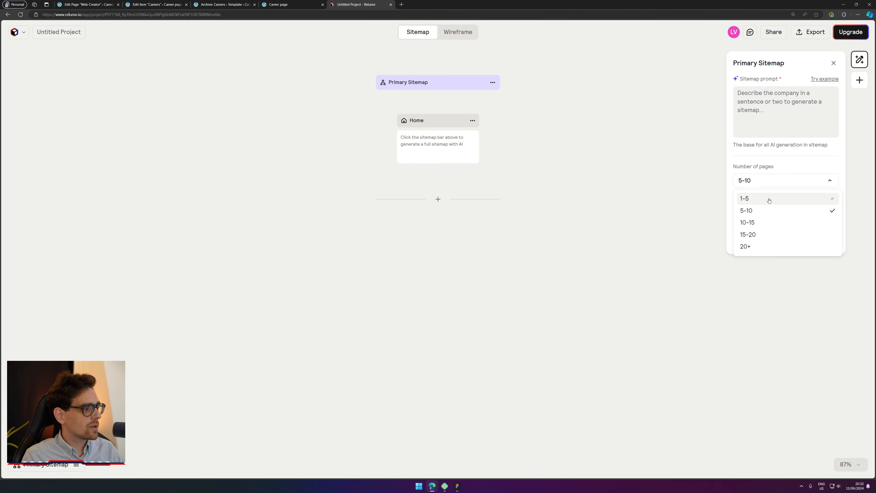
{"action": "left_click", "coordinate": [768, 199]}
{"action": "left_click", "coordinate": [738, 93]}
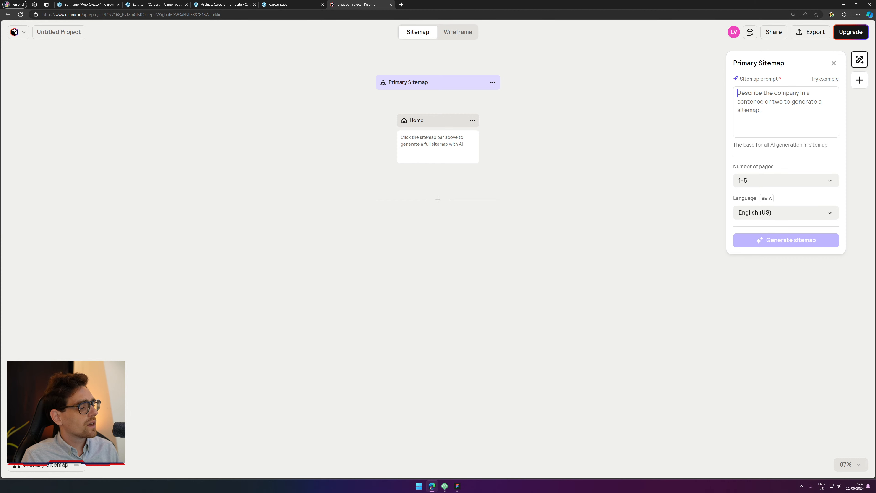
{"action": "type", "text": "A comp"}
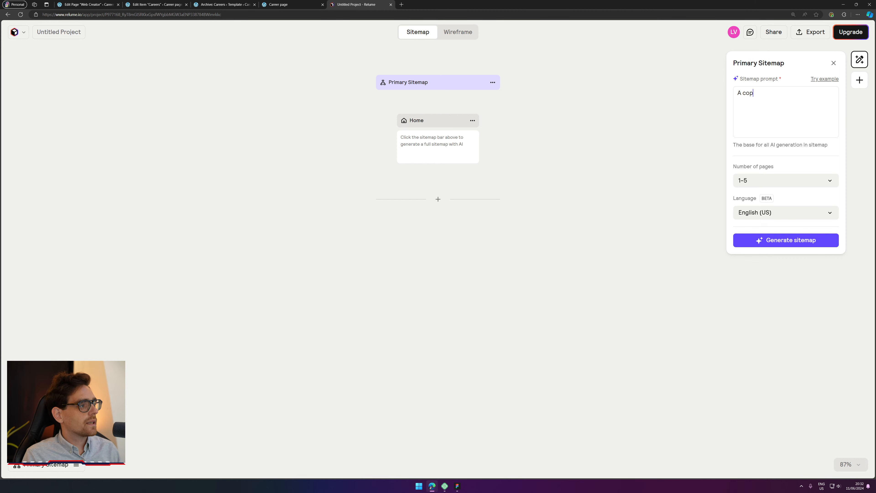
{"action": "key", "text": "BackSpace"}
{"action": "key", "text": "BackSpace"}
{"action": "type", "text": "mpany"}
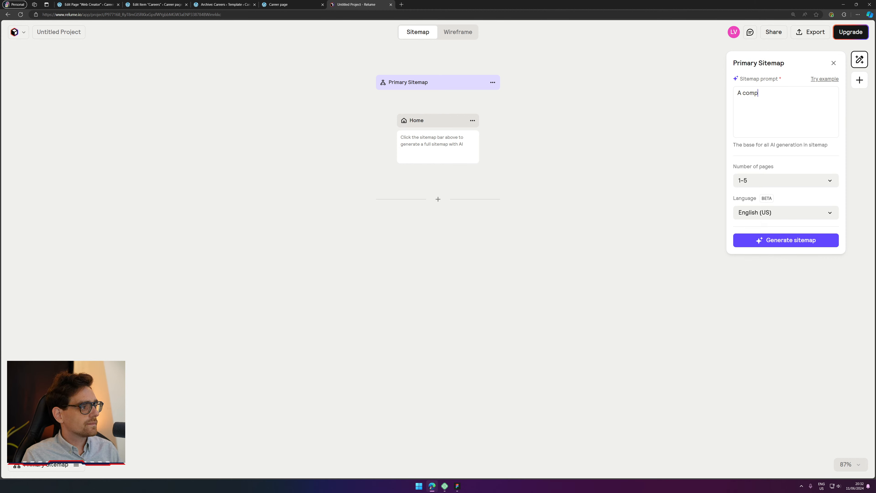
{"action": "type", "text": " Care"}
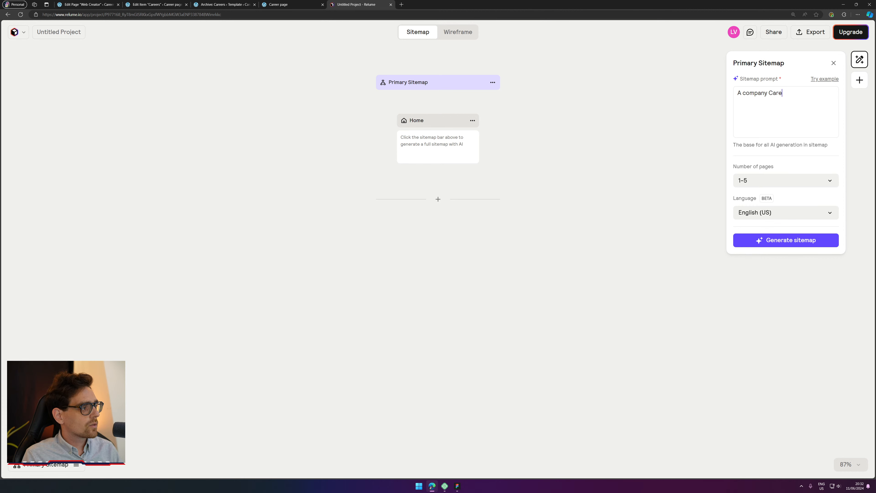
{"action": "type", "text": "er Job"}
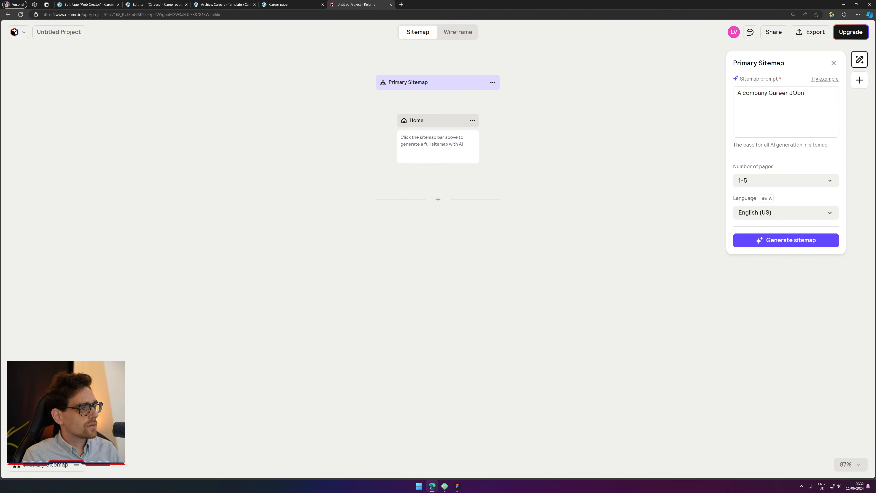
{"action": "key", "text": "BackSpace"}
{"action": "key", "text": "BackSpace"}
{"action": "type", "text": "obs page "}
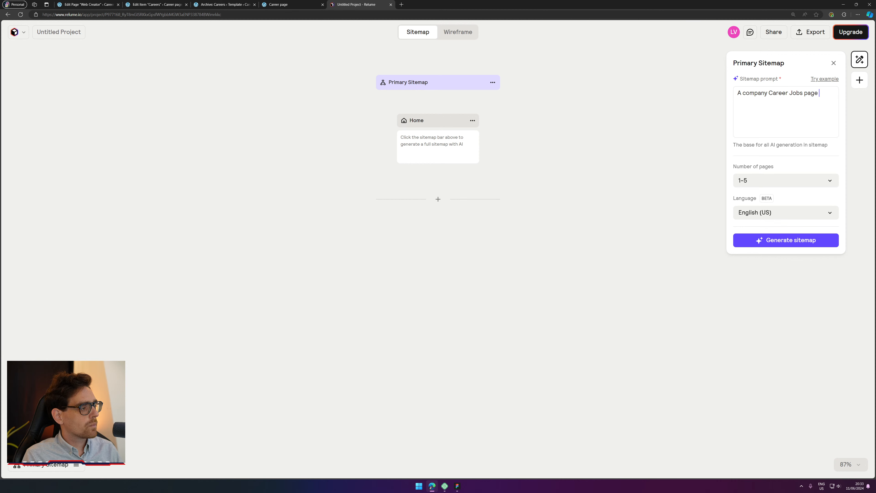
{"action": "type", "text": "aimed for sma"}
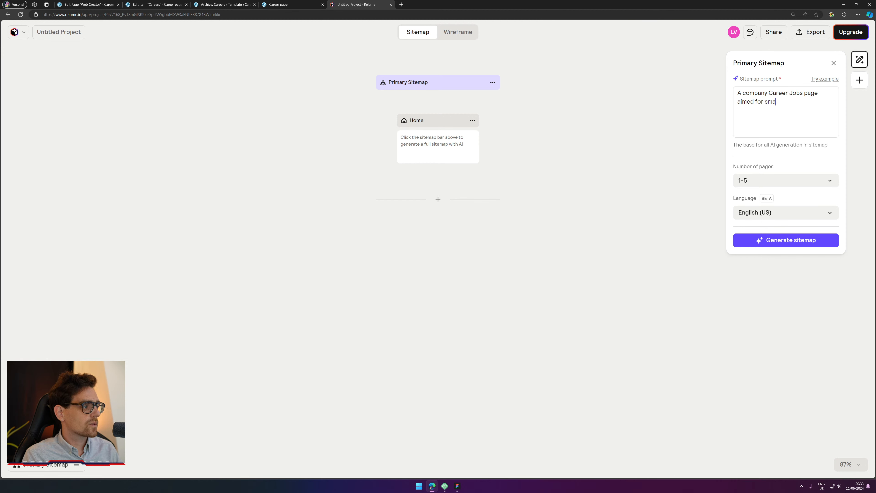
{"action": "type", "text": "ll busines"}
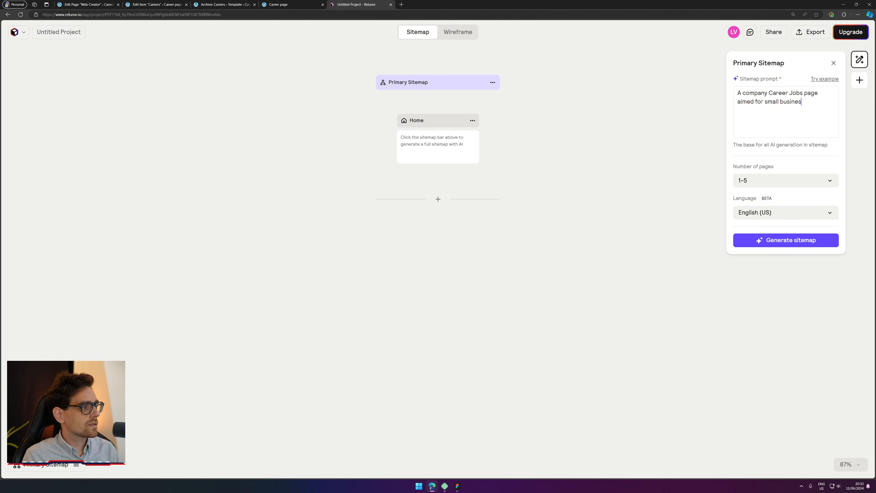
{"action": "type", "text": "s without"}
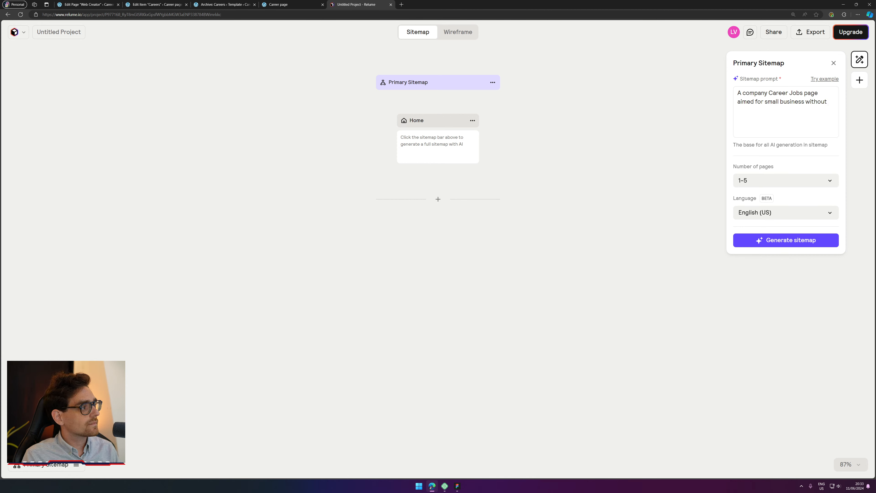
{"action": "type", "text": " a"}
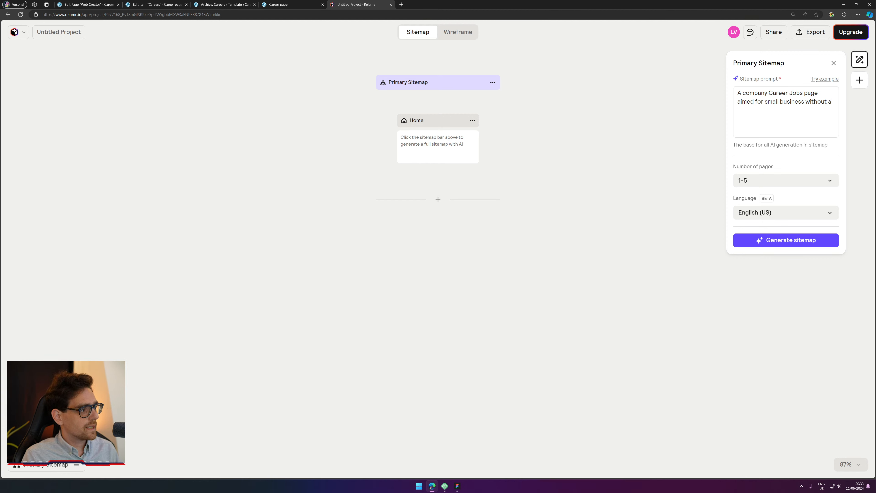
{"action": "type", "text": " dedicat"}
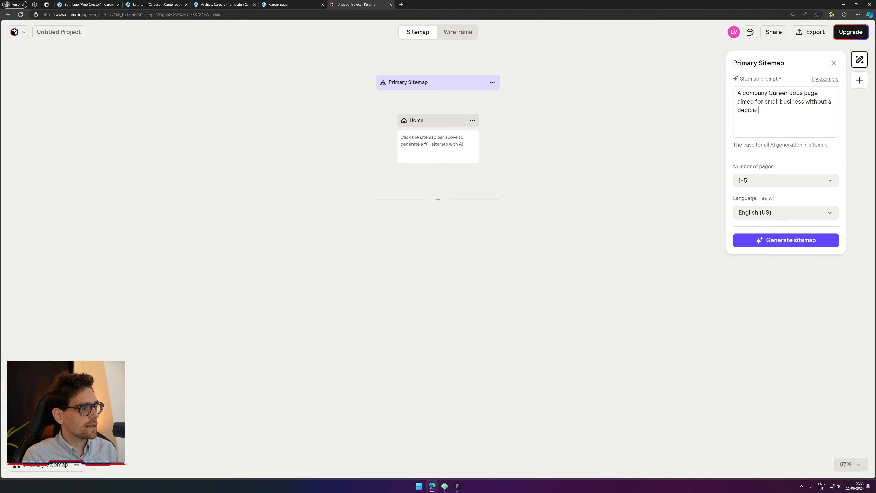
{"action": "type", "text": "ed HR team./"}
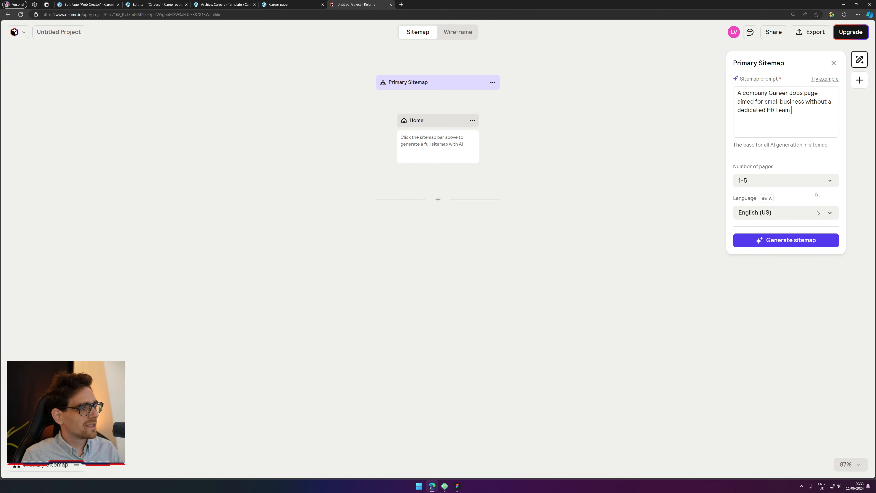
{"action": "key", "text": "ctrl+a"}
{"action": "key", "text": "Escape"}
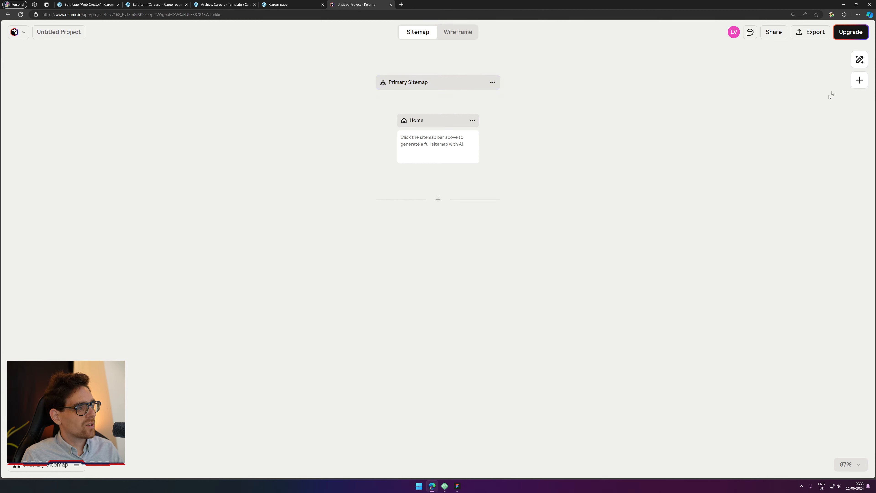
{"action": "left_click", "coordinate": [859, 60]}
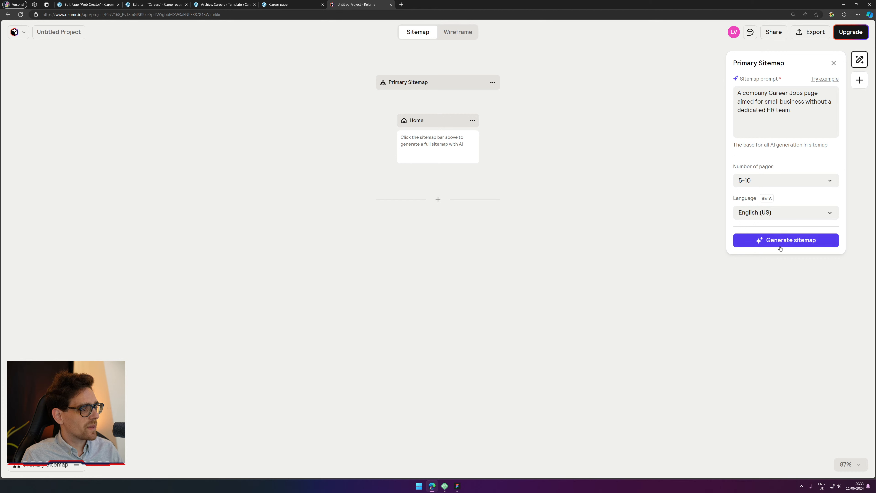
{"action": "left_click", "coordinate": [791, 212]}
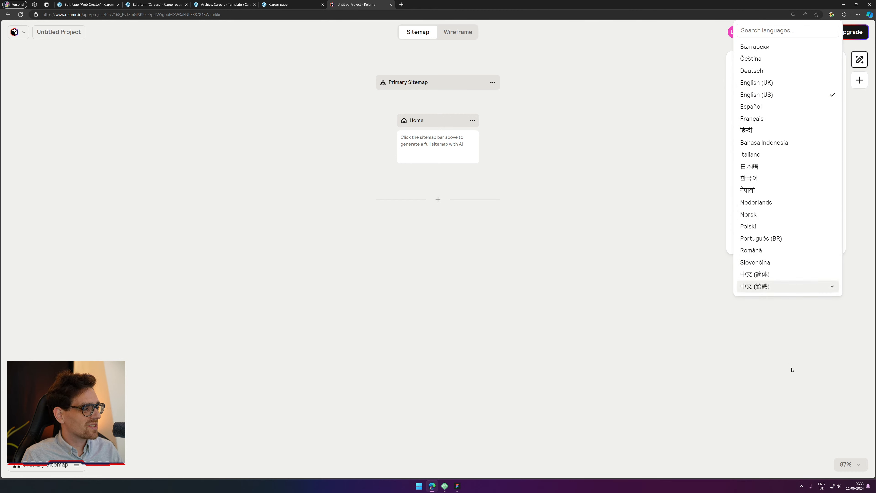
{"action": "left_click", "coordinate": [795, 306]}
{"action": "left_click", "coordinate": [859, 60]}
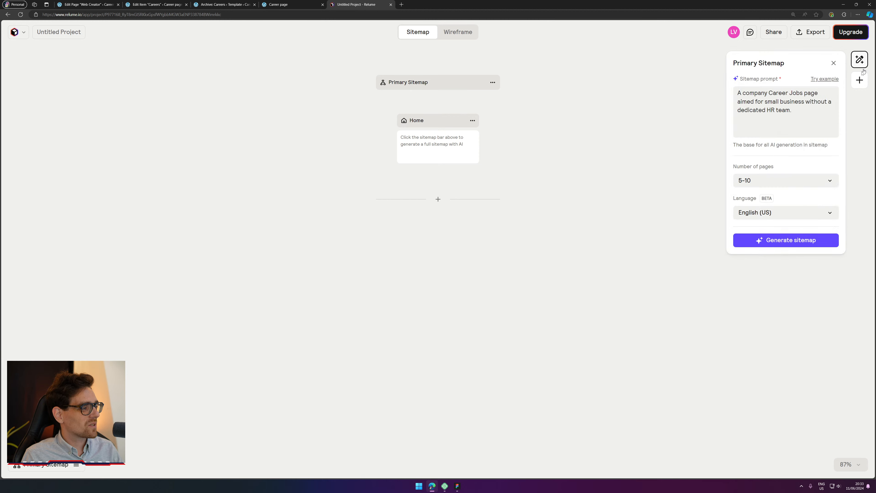
Step: Generate the sitemap from the prompt and generate the section content for its Careers page
{"action": "left_click", "coordinate": [785, 239]}
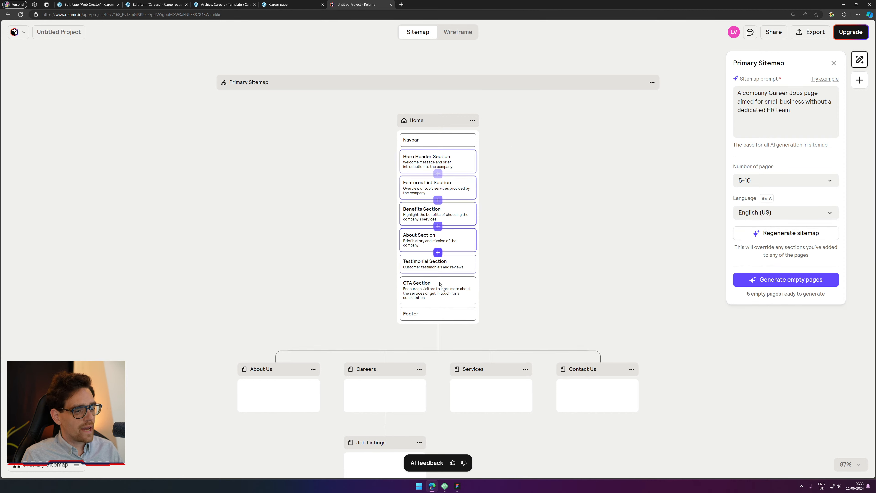
{"action": "scroll", "coordinate": [602, 272], "scroll_direction": "down", "scroll_amount": 3}
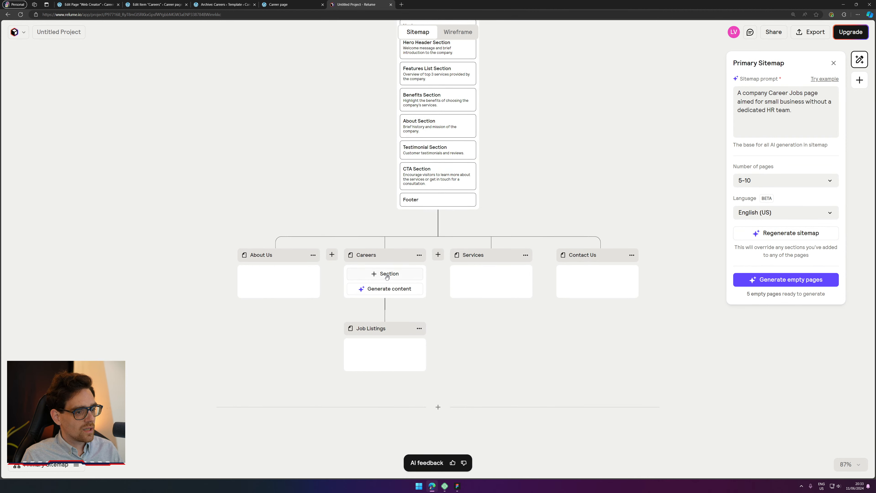
{"action": "left_click", "coordinate": [389, 289]}
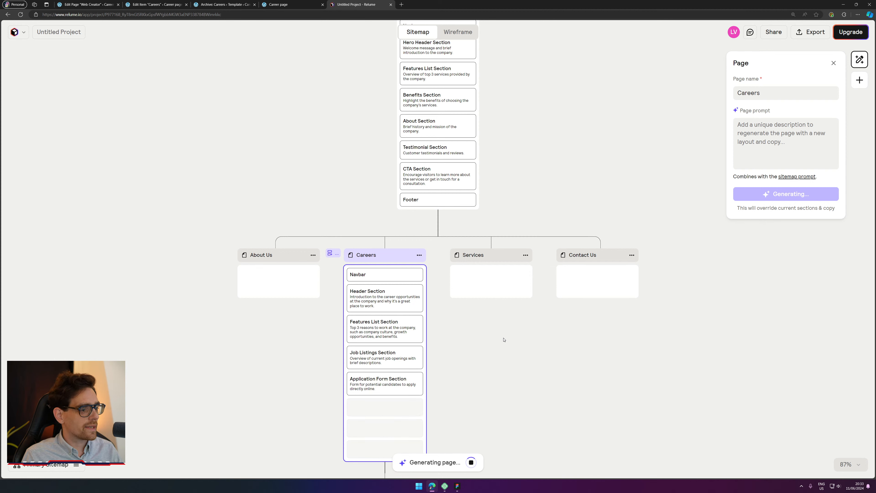
{"action": "scroll", "coordinate": [434, 342], "scroll_direction": "down", "scroll_amount": 4}
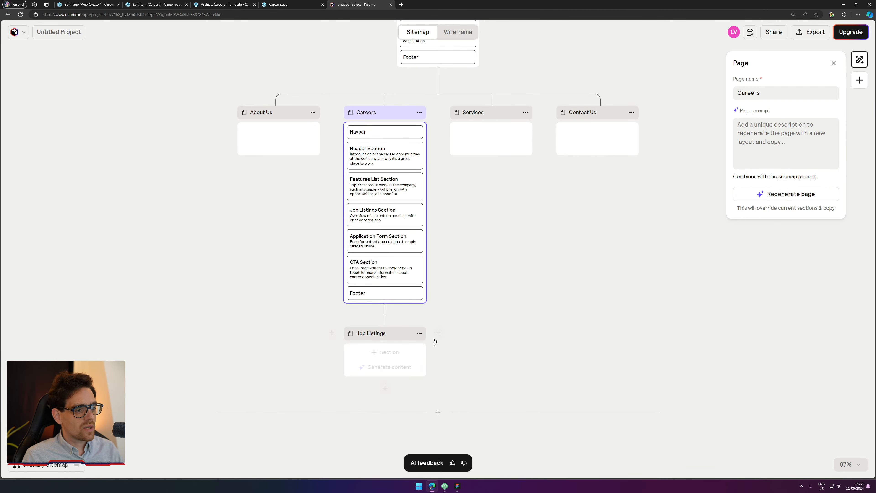
Step: Set the Careers page as the home page of the sitemap
{"action": "left_click", "coordinate": [419, 333]}
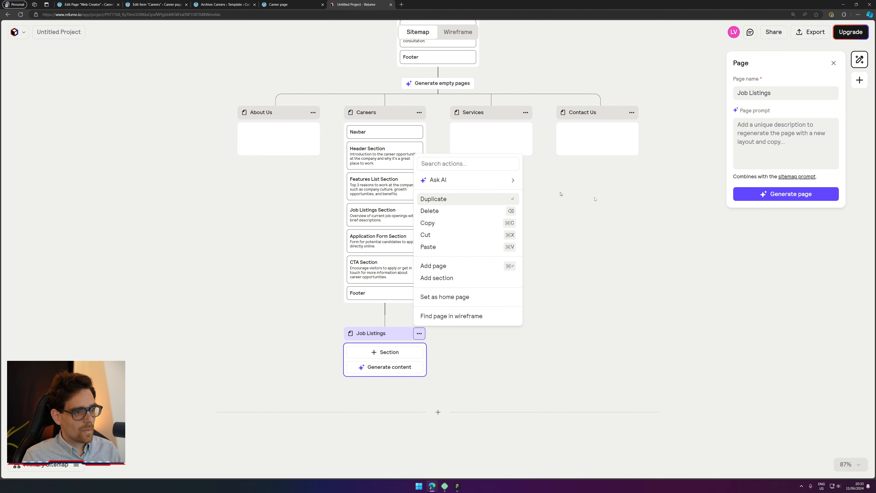
{"action": "scroll", "coordinate": [559, 194], "scroll_direction": "up", "scroll_amount": 8}
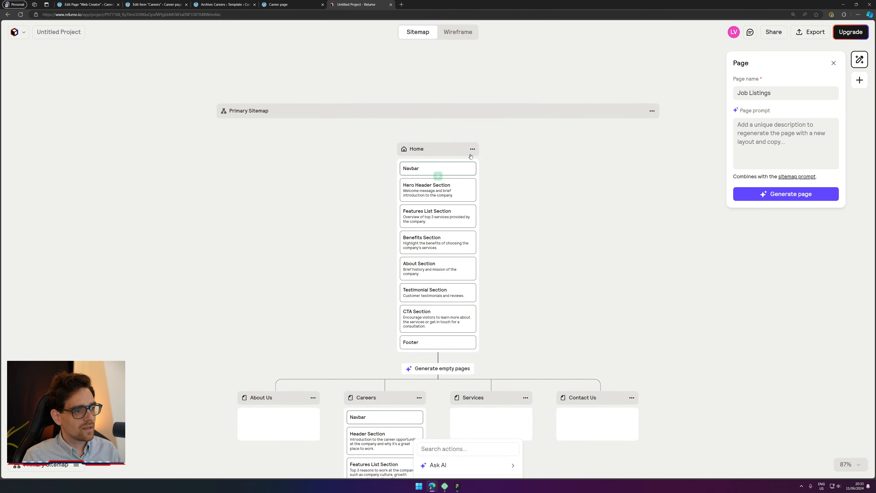
{"action": "left_click", "coordinate": [472, 148]}
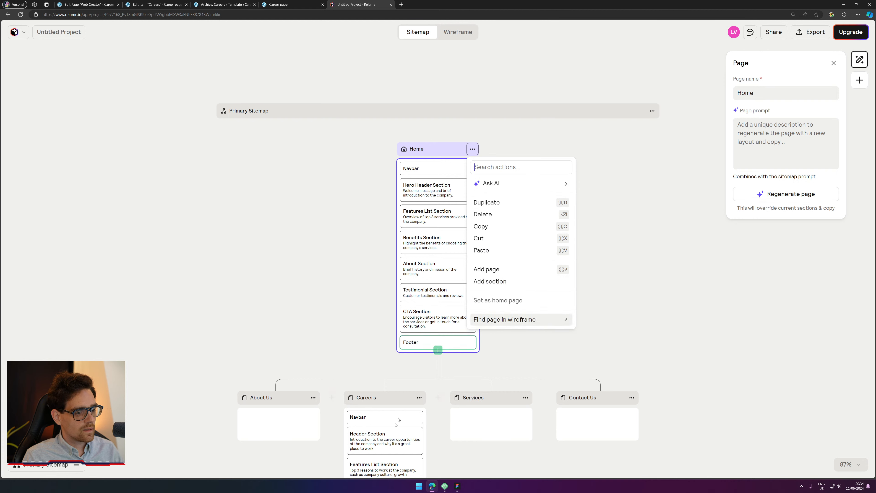
{"action": "left_click", "coordinate": [419, 398]}
{"action": "left_click", "coordinate": [448, 361]}
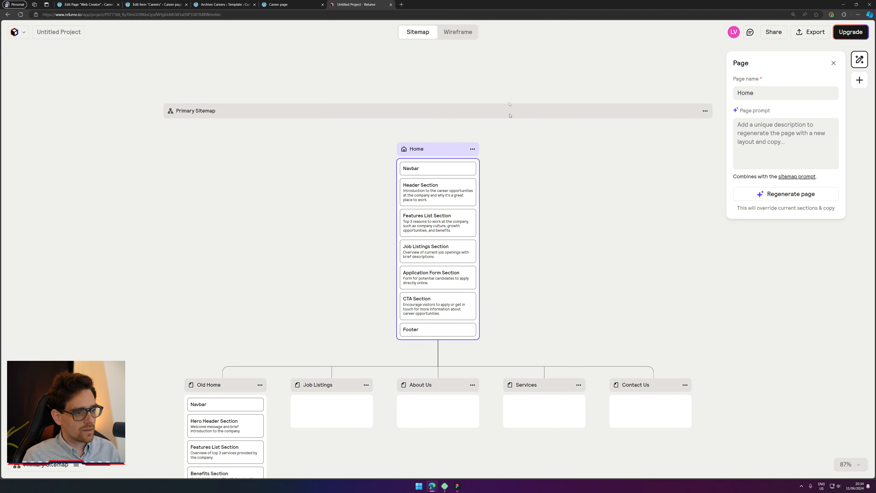
Step: Generate the section content for the empty Job Listings page
{"action": "scroll", "coordinate": [331, 282], "scroll_direction": "down", "scroll_amount": 4}
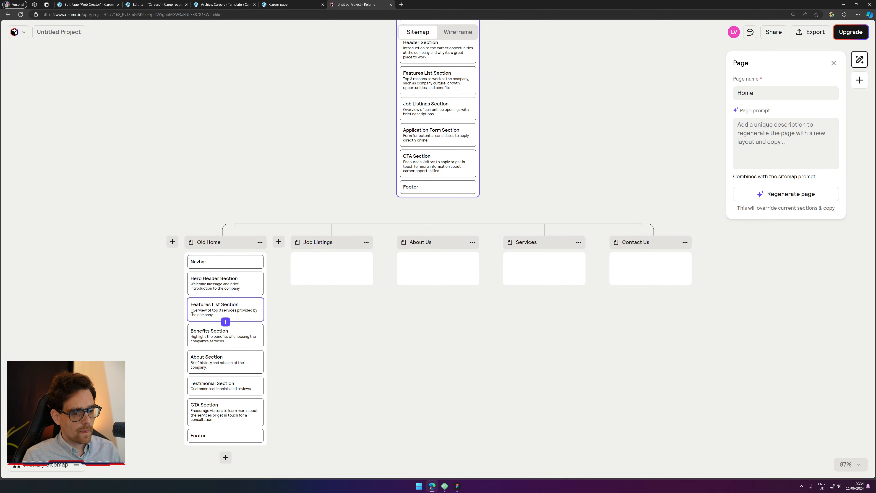
{"action": "scroll", "coordinate": [359, 267], "scroll_direction": "down", "scroll_amount": 3}
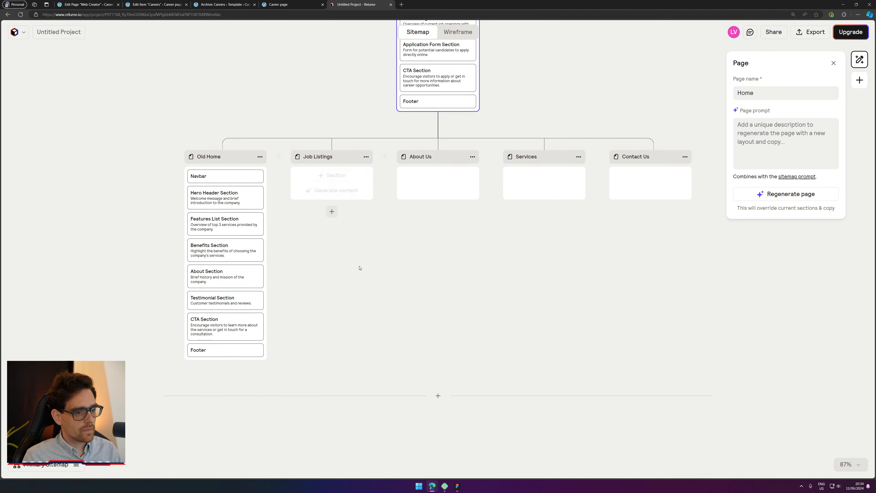
{"action": "left_click", "coordinate": [346, 191]}
{"action": "scroll", "coordinate": [449, 230], "scroll_direction": "up", "scroll_amount": 4}
{"action": "left_click", "coordinate": [442, 70]}
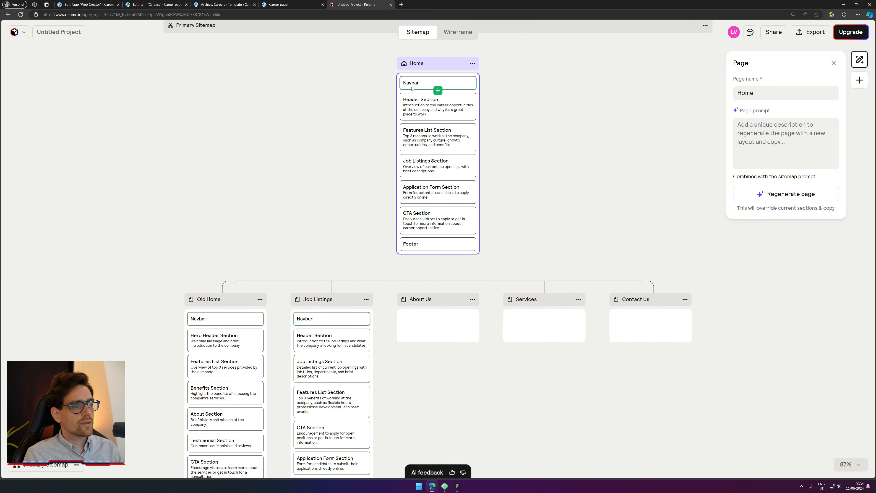
Step: Add a How It Works section to the Home page and place it between the Job Listings and Application Form sections
{"action": "scroll", "coordinate": [418, 95], "scroll_direction": "up", "scroll_amount": 5}
{"action": "scroll", "coordinate": [438, 69], "scroll_direction": "up", "scroll_amount": 1}
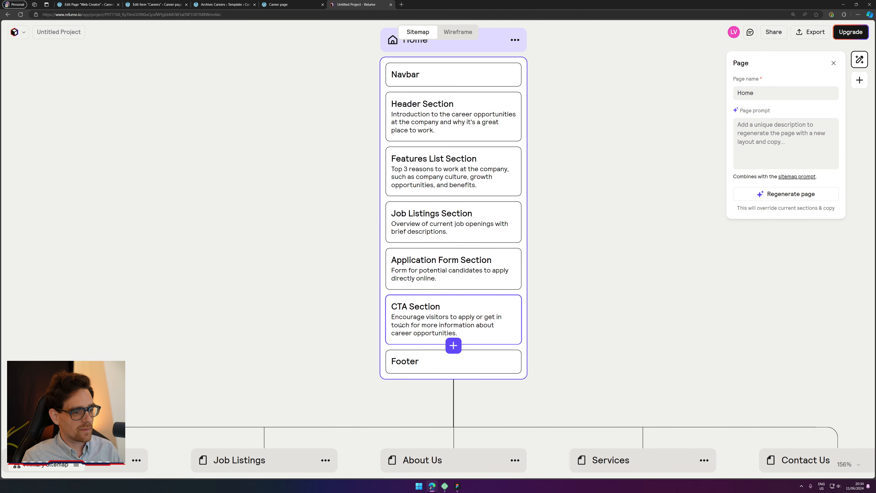
{"action": "scroll", "coordinate": [471, 67], "scroll_direction": "up", "scroll_amount": 2}
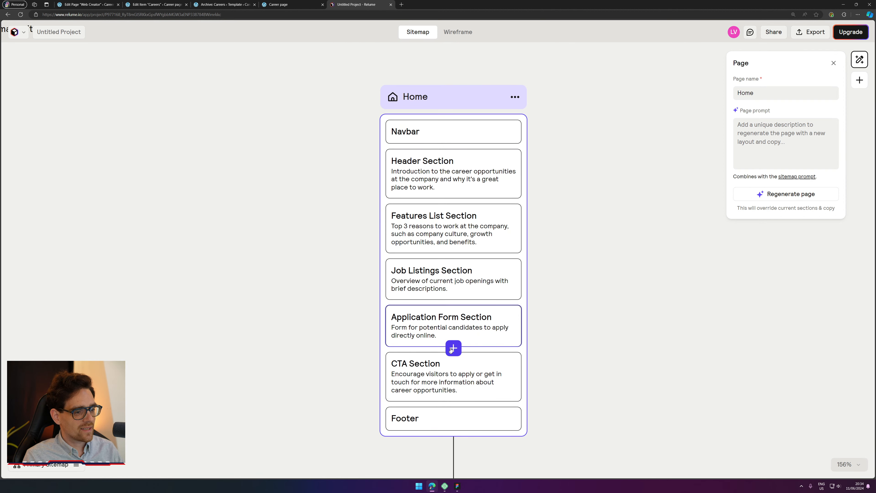
{"action": "left_click", "coordinate": [453, 348]}
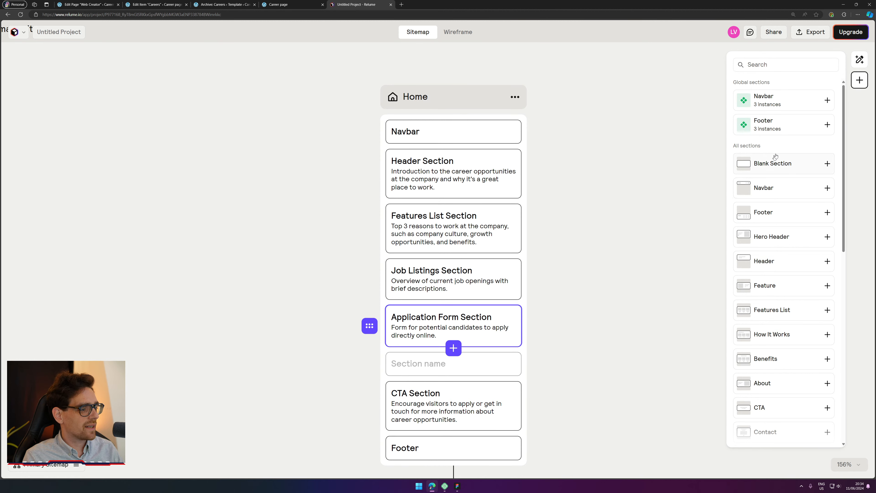
{"action": "scroll", "coordinate": [786, 224], "scroll_direction": "down", "scroll_amount": 2}
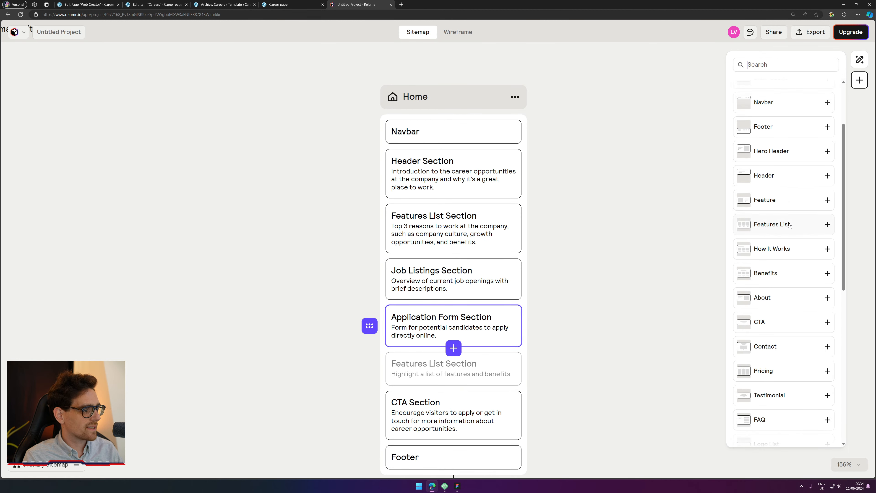
{"action": "scroll", "coordinate": [789, 225], "scroll_direction": "down", "scroll_amount": 1}
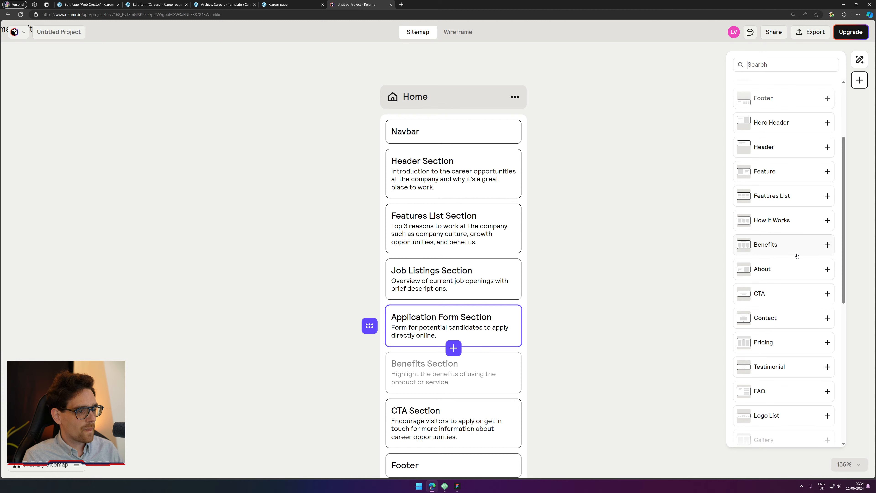
{"action": "left_click", "coordinate": [798, 219]}
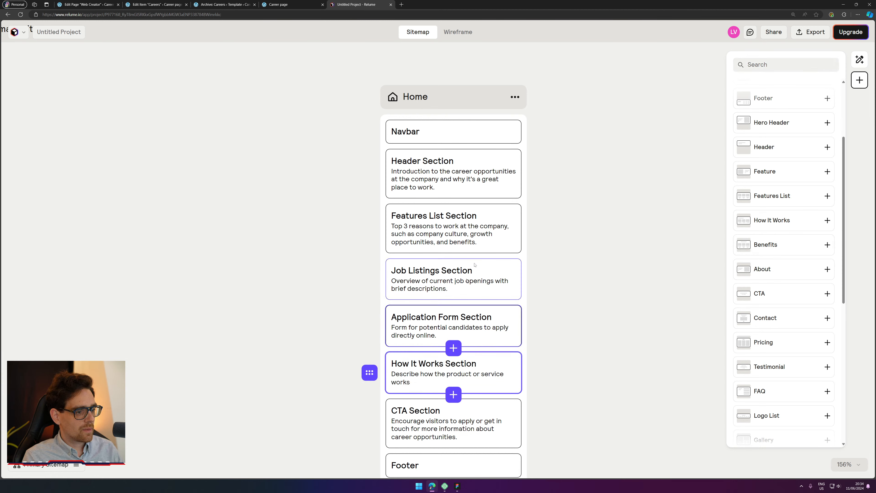
{"action": "left_click_drag", "start_coordinate": [430, 389], "coordinate": [422, 319]}
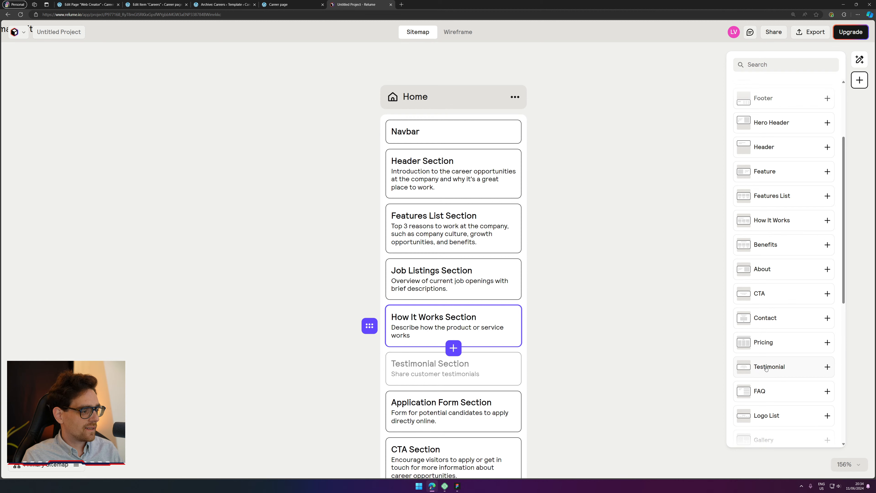
Step: Add a Testimonial section to the Home page and place it directly above the Application Form section
{"action": "left_click_drag", "start_coordinate": [765, 369], "coordinate": [489, 419]}
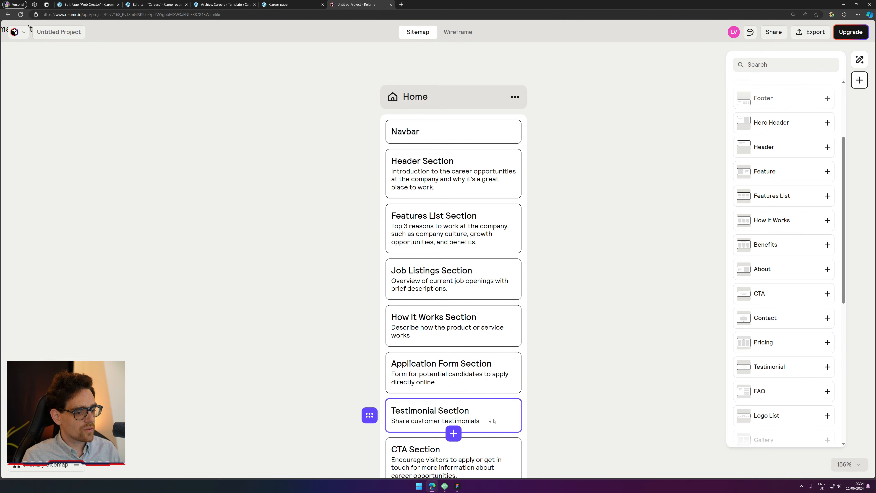
{"action": "scroll", "coordinate": [489, 420], "scroll_direction": "down", "scroll_amount": 2}
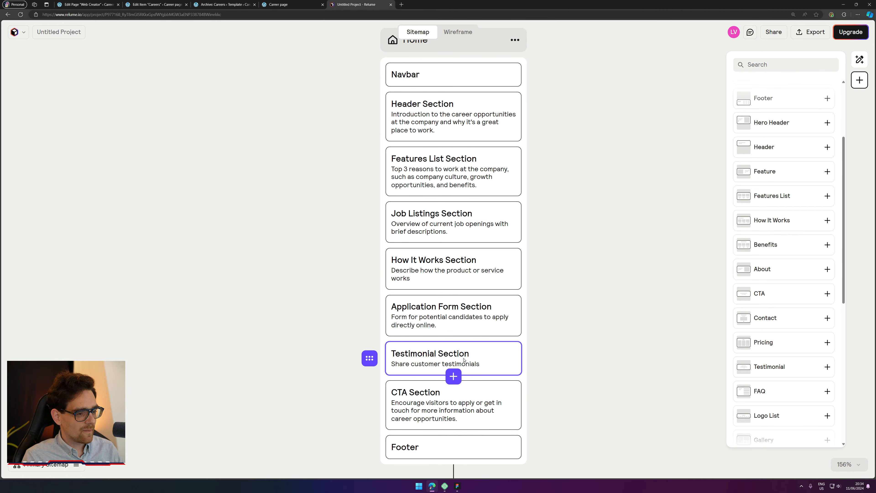
{"action": "left_click_drag", "start_coordinate": [463, 359], "coordinate": [463, 300]}
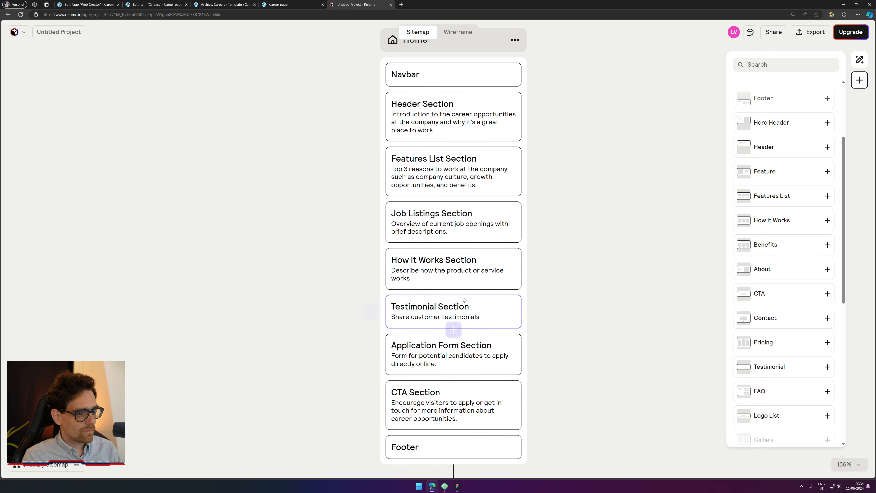
{"action": "scroll", "coordinate": [557, 172], "scroll_direction": "up", "scroll_amount": 2}
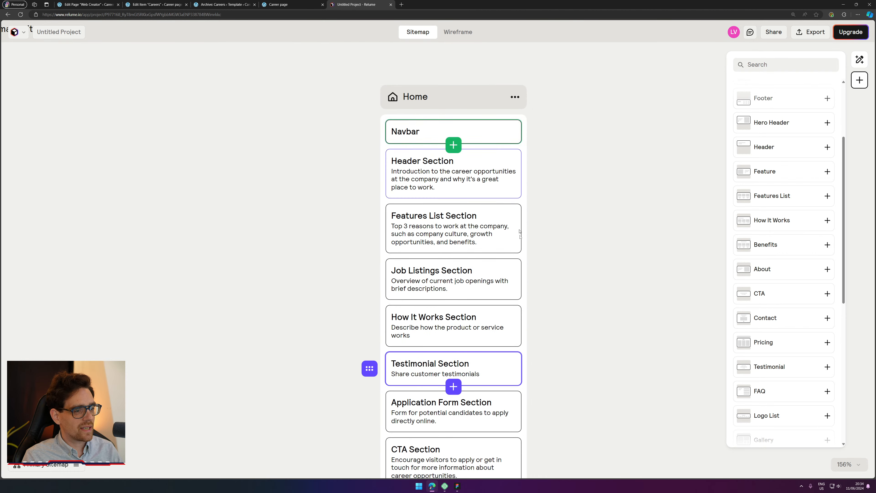
Step: Review the Home page's section order and switch the project to the wireframe view
{"action": "left_click", "coordinate": [512, 98]}
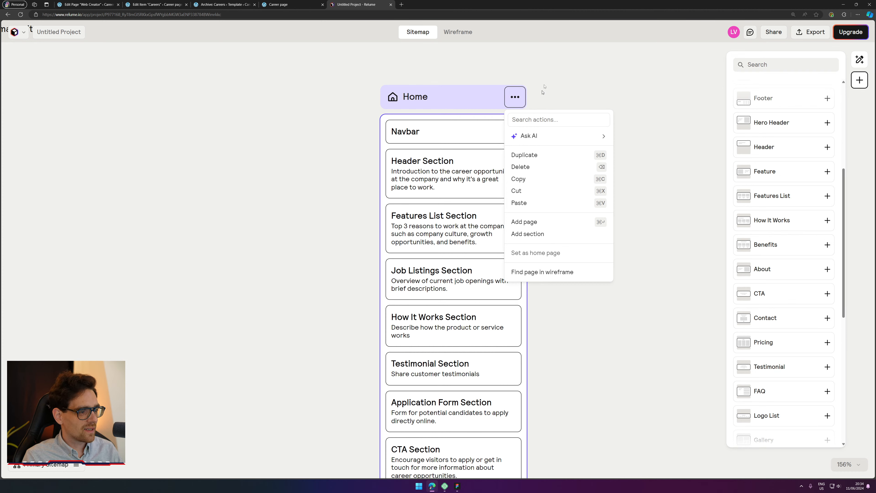
{"action": "left_click", "coordinate": [462, 79]}
{"action": "scroll", "coordinate": [452, 213], "scroll_direction": "down", "scroll_amount": 8}
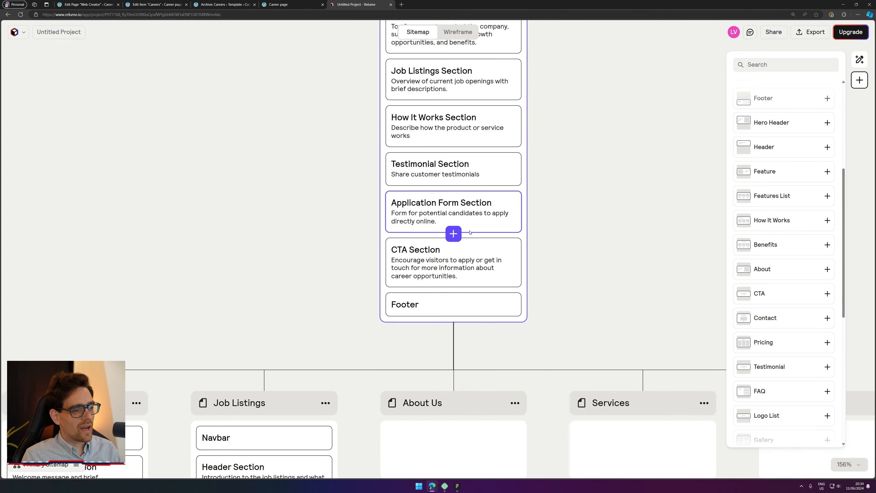
{"action": "scroll", "coordinate": [468, 265], "scroll_direction": "up", "scroll_amount": 5}
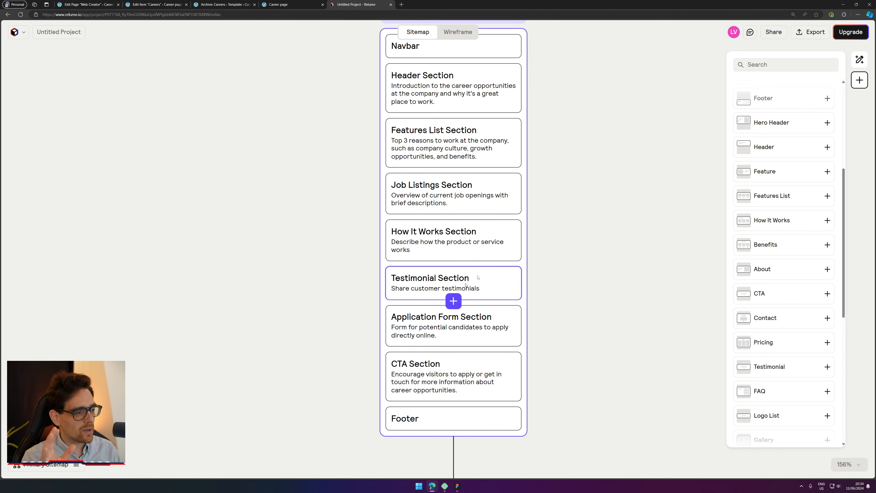
{"action": "scroll", "coordinate": [458, 193], "scroll_direction": "up", "scroll_amount": 5}
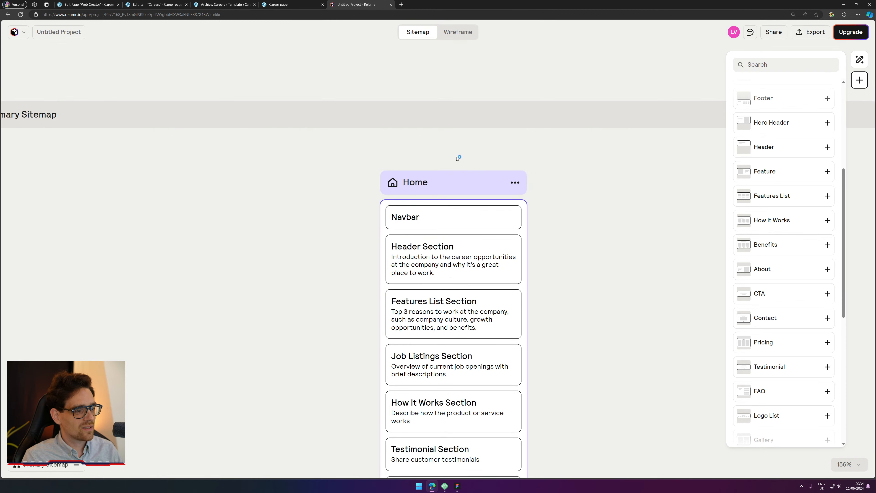
{"action": "left_click", "coordinate": [457, 31]}
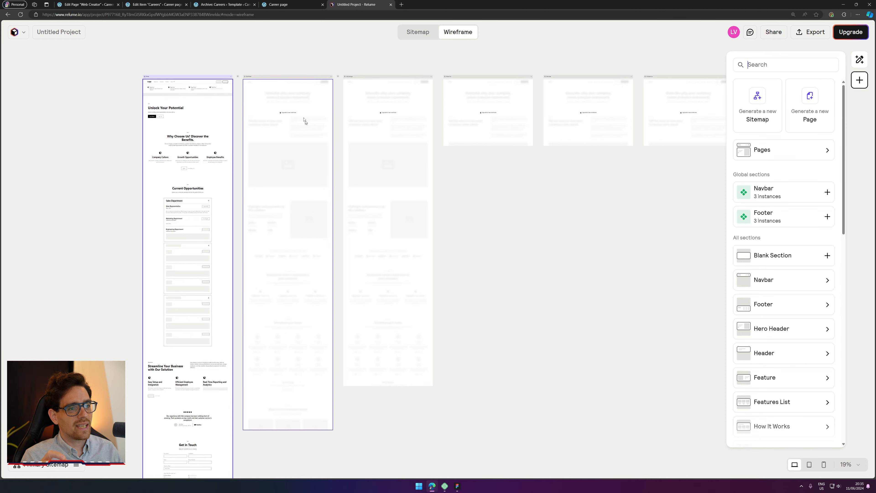
Step: Examine the generated Home page wireframe from its header through the benefits and current job opportunities sections
{"action": "left_click_drag", "start_coordinate": [600, 223], "coordinate": [507, 276]}
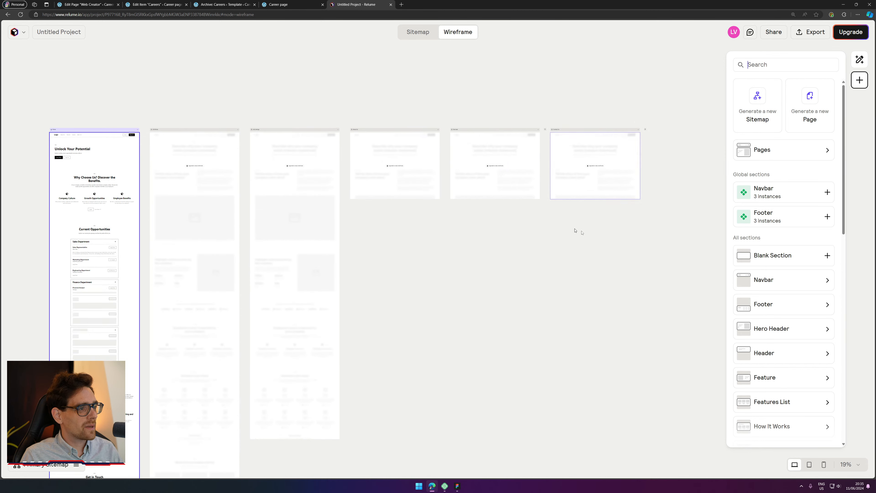
{"action": "left_click_drag", "start_coordinate": [569, 229], "coordinate": [736, 235]}
{"action": "left_click_drag", "start_coordinate": [512, 184], "coordinate": [672, 186]}
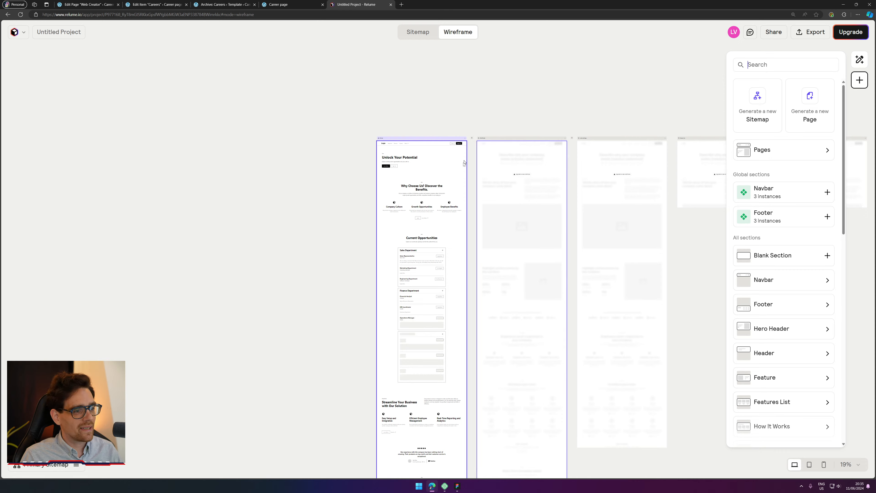
{"action": "scroll", "coordinate": [414, 179], "scroll_direction": "up", "scroll_amount": 10, "text": "ctrl"}
{"action": "left_click_drag", "start_coordinate": [382, 150], "coordinate": [360, 252]}
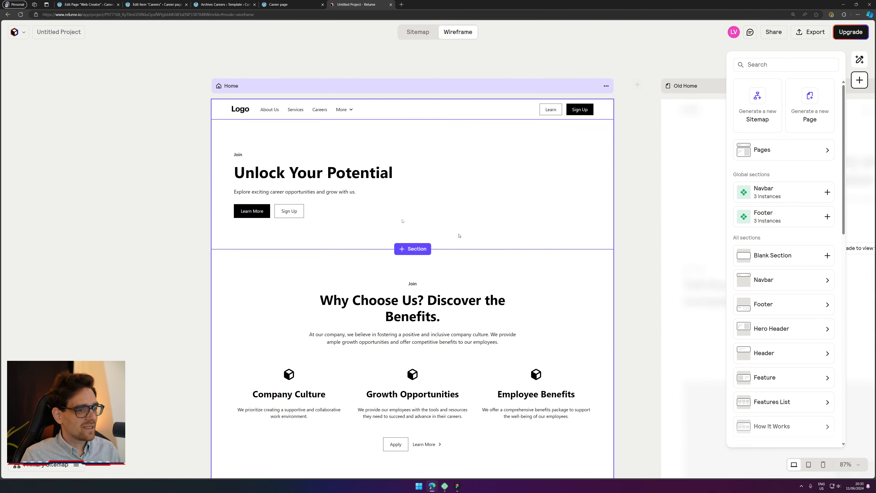
{"action": "left_click", "coordinate": [294, 180]}
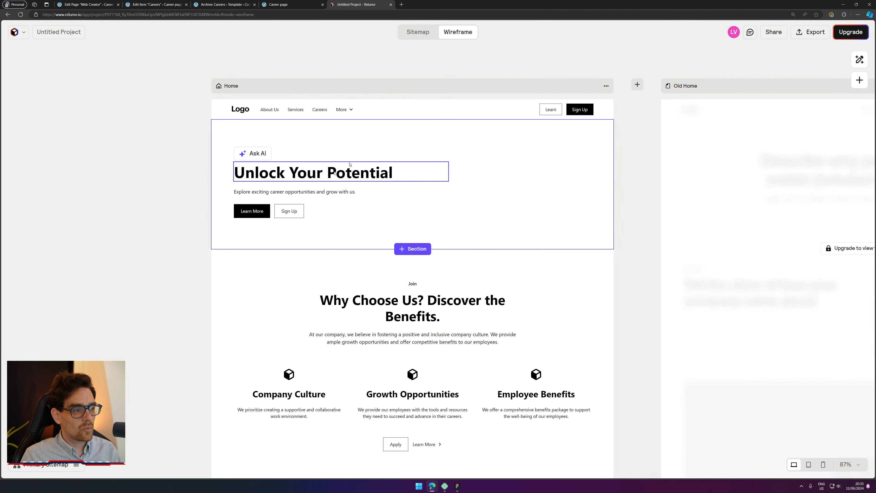
{"action": "scroll", "coordinate": [517, 214], "scroll_direction": "down", "scroll_amount": 6}
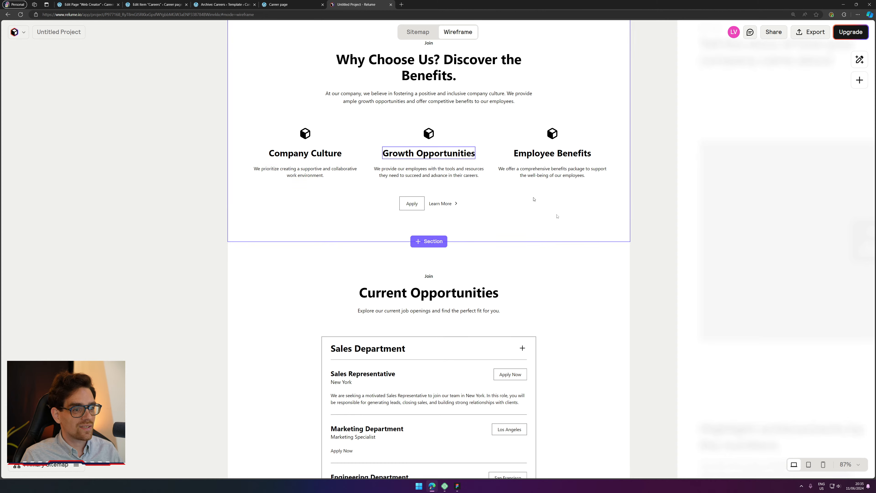
{"action": "scroll", "coordinate": [522, 259], "scroll_direction": "down", "scroll_amount": 10}
{"action": "scroll", "coordinate": [617, 189], "scroll_direction": "up", "scroll_amount": 4}
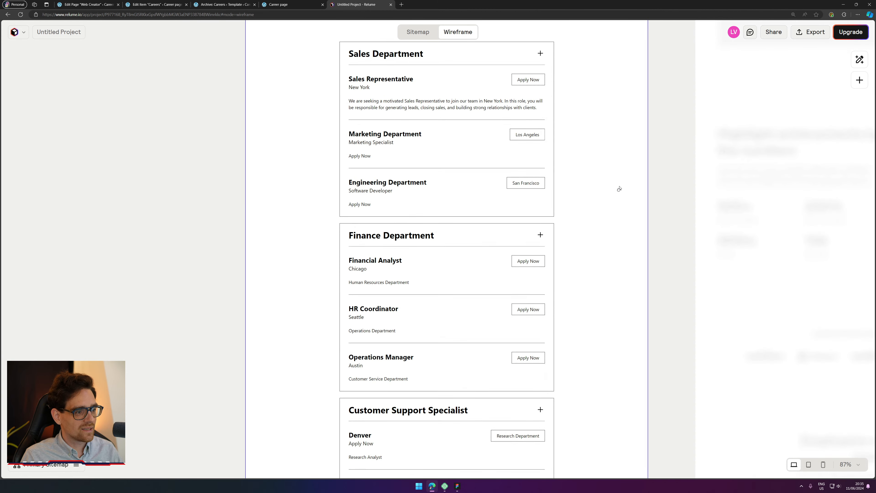
Step: Close the Career page browser tab and return to the Archive: Careers template editor
{"action": "left_click", "coordinate": [283, 3]}
{"action": "middle_click", "coordinate": [290, 2]}
{"action": "left_click", "coordinate": [240, 3]}
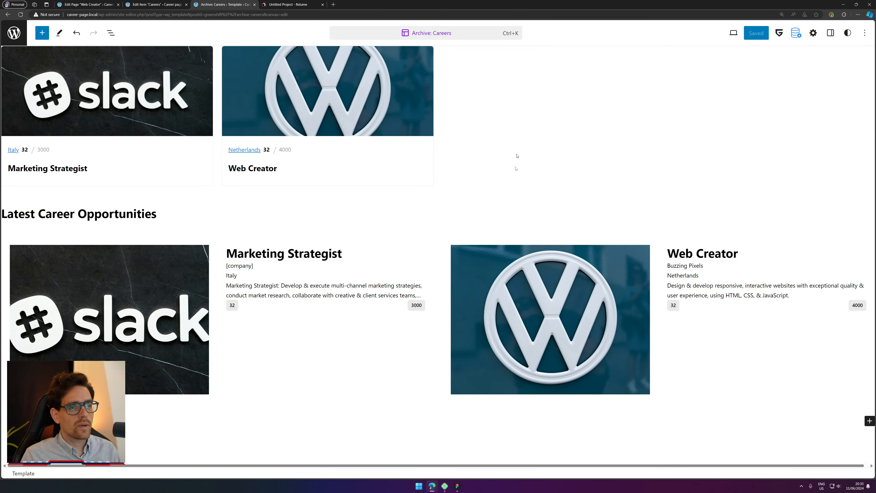
{"action": "left_click", "coordinate": [155, 4]}
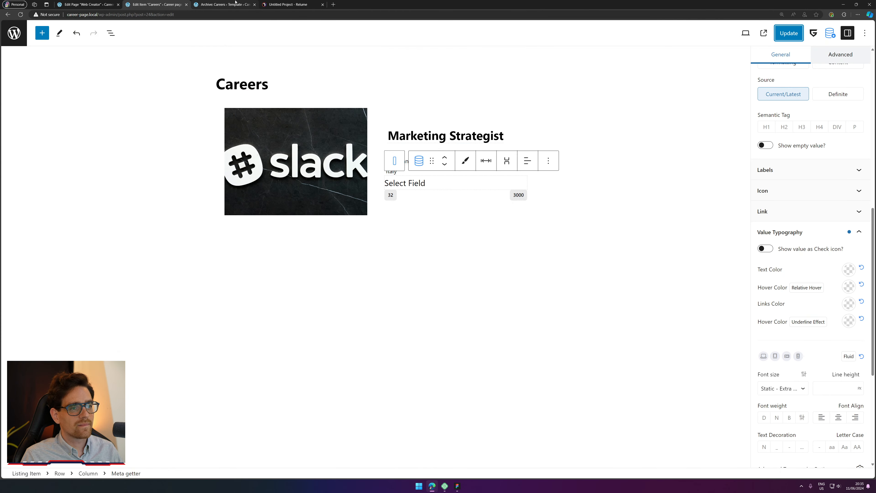
{"action": "left_click", "coordinate": [224, 4]}
Step: Open career-page.local/careers/ in a new browser tab placed between the template editor and Relume tabs
{"action": "left_click", "coordinate": [333, 4]}
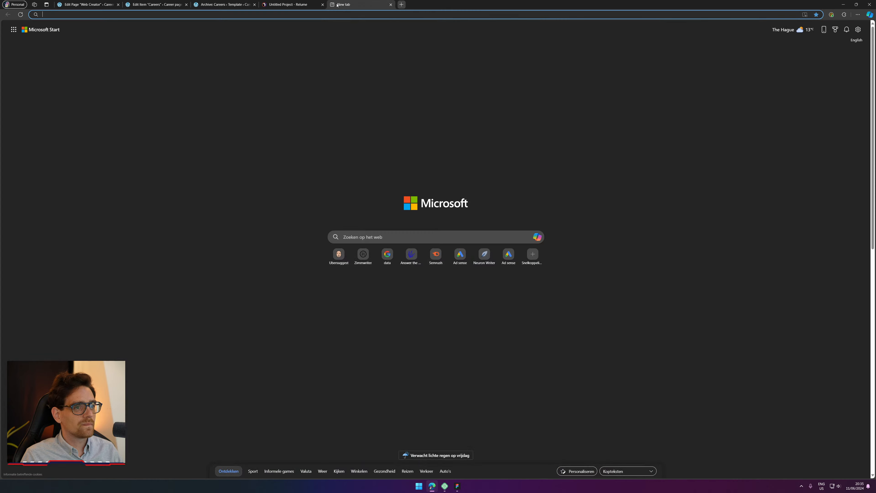
{"action": "left_click_drag", "start_coordinate": [362, 4], "coordinate": [293, 4]}
{"action": "left_click", "coordinate": [241, 2]}
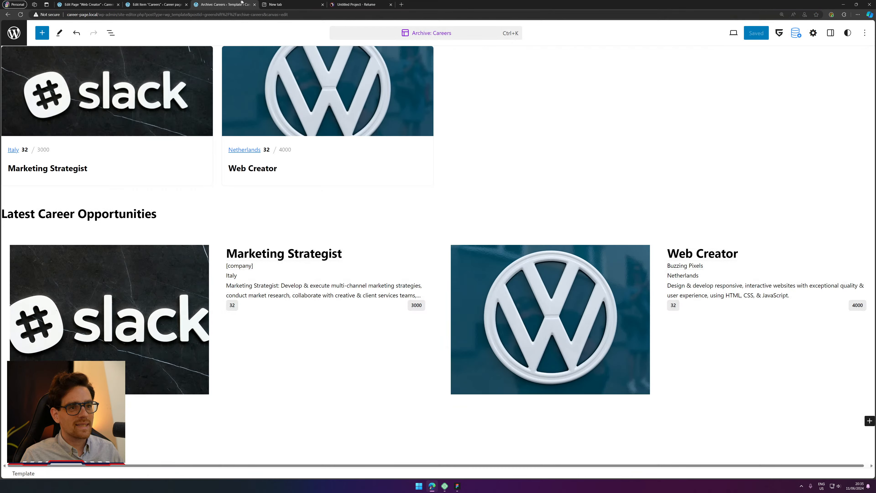
{"action": "left_click", "coordinate": [285, 4]}
{"action": "type", "text": "cara"}
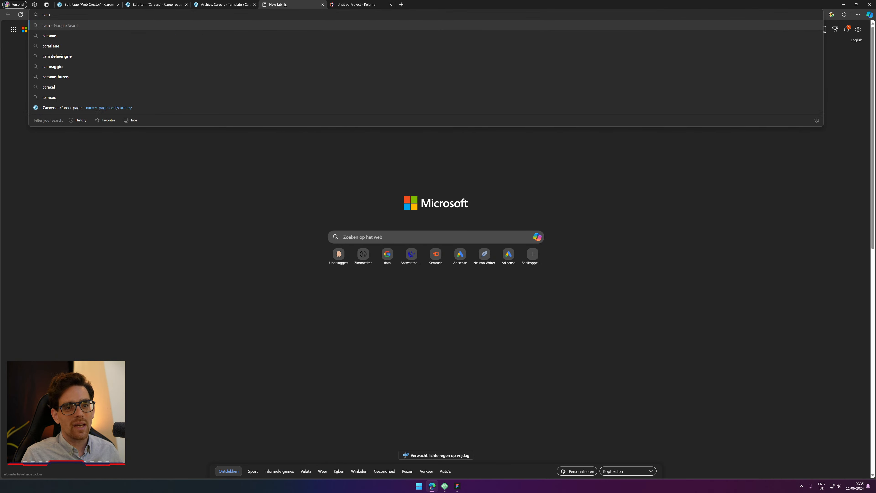
{"action": "key", "text": "Up"}
{"action": "key", "text": "Return"}
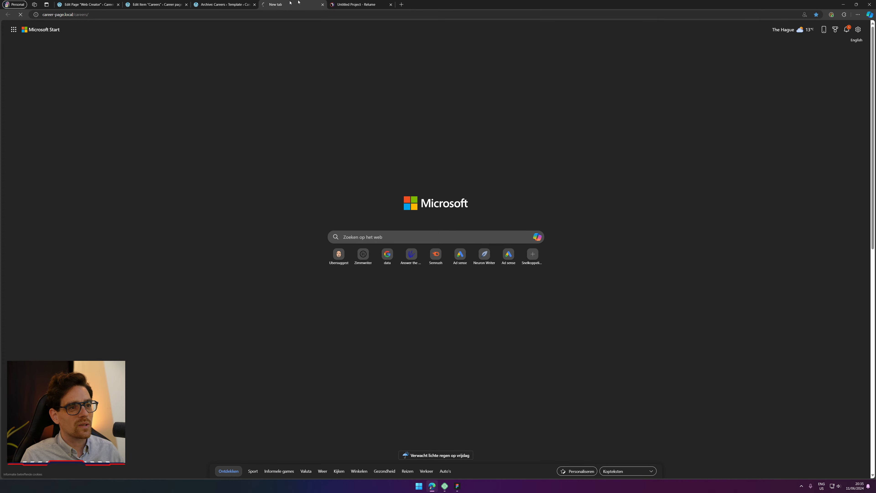
Step: Return to the Relume Home page wireframe and review the Free, Starter and Pro pricing plans
{"action": "left_click", "coordinate": [382, 3]}
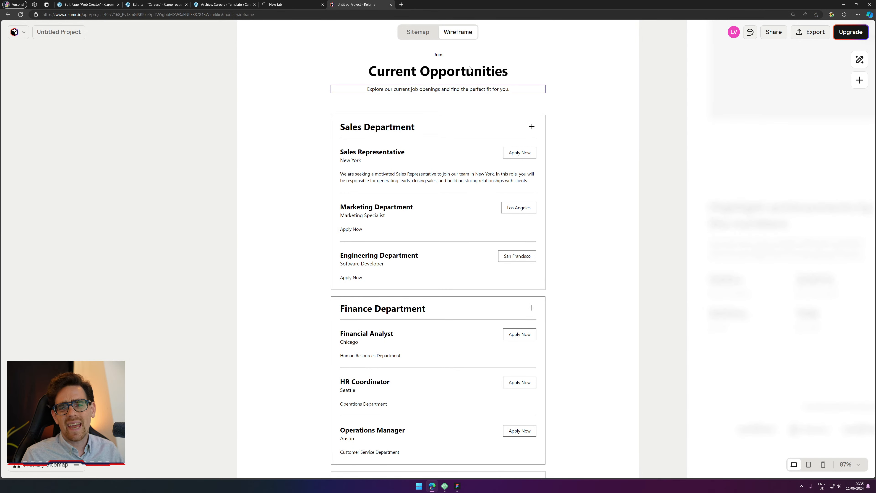
{"action": "scroll", "coordinate": [584, 207], "scroll_direction": "up", "scroll_amount": 5}
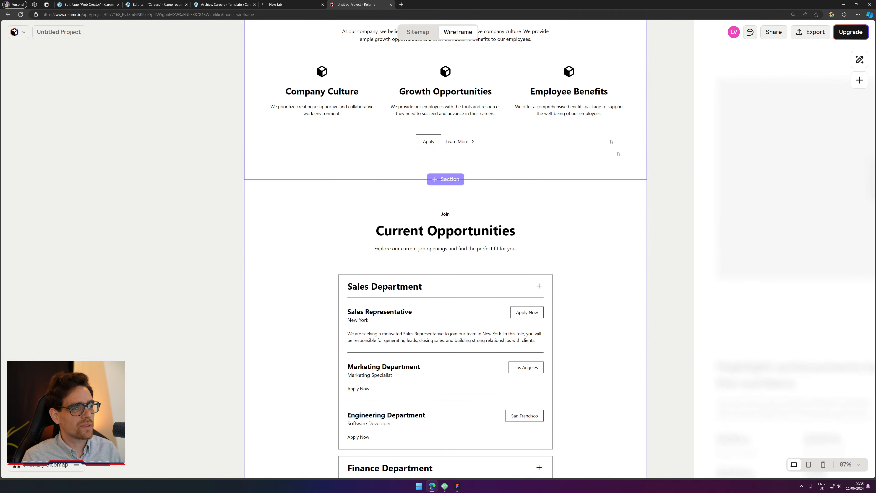
{"action": "scroll", "coordinate": [617, 154], "scroll_direction": "up", "scroll_amount": 7}
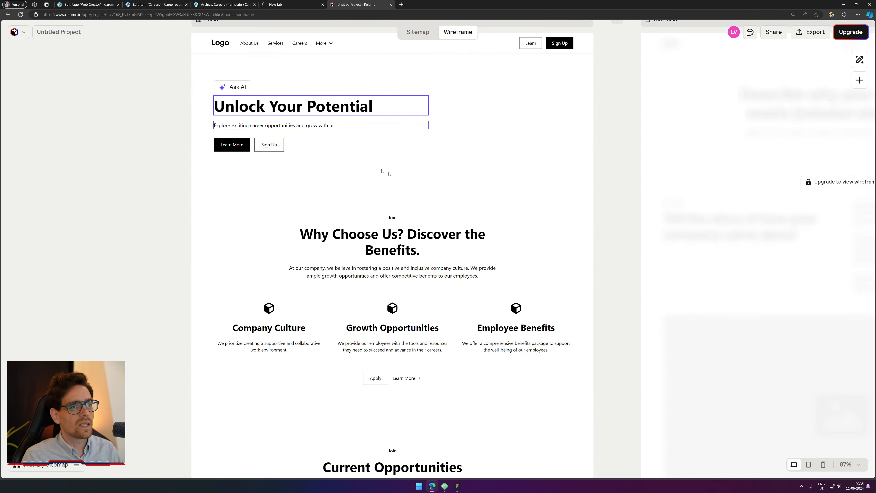
{"action": "left_click_drag", "start_coordinate": [227, 266], "coordinate": [291, 395]}
{"action": "left_click_drag", "start_coordinate": [525, 293], "coordinate": [497, 210]}
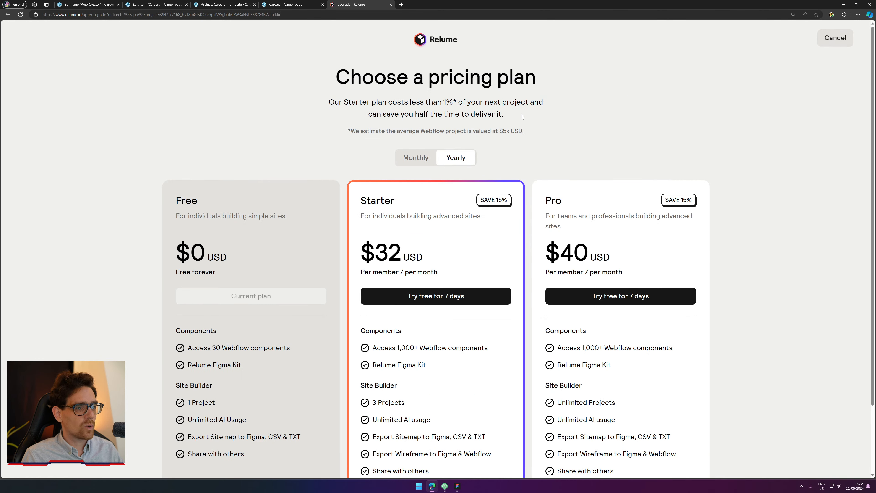
{"action": "scroll", "coordinate": [450, 221], "scroll_direction": "down", "scroll_amount": 2}
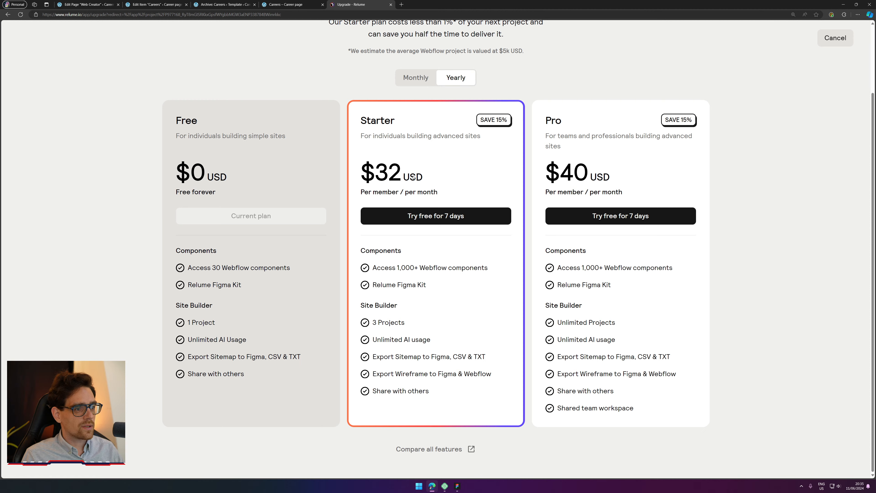
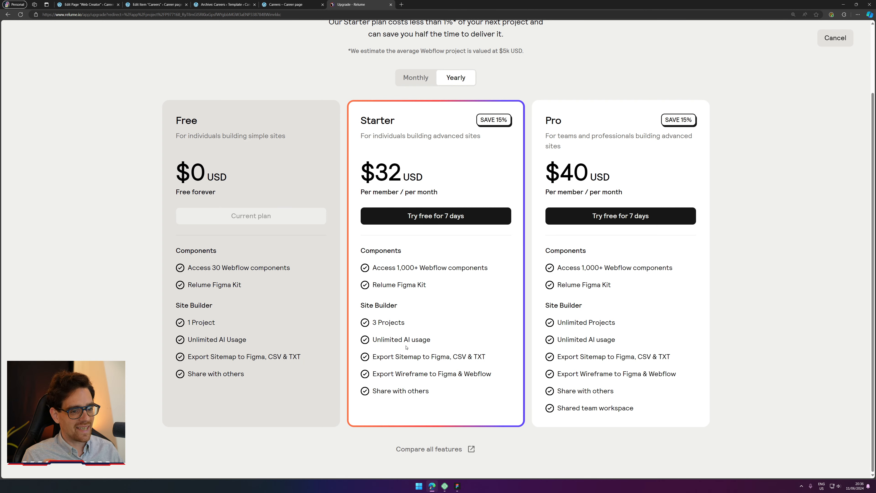
Step: Go back to the project wireframe and examine the Home page from its header through the job listings, testimonial and Get in Touch form
{"action": "key", "text": "alt+Left"}
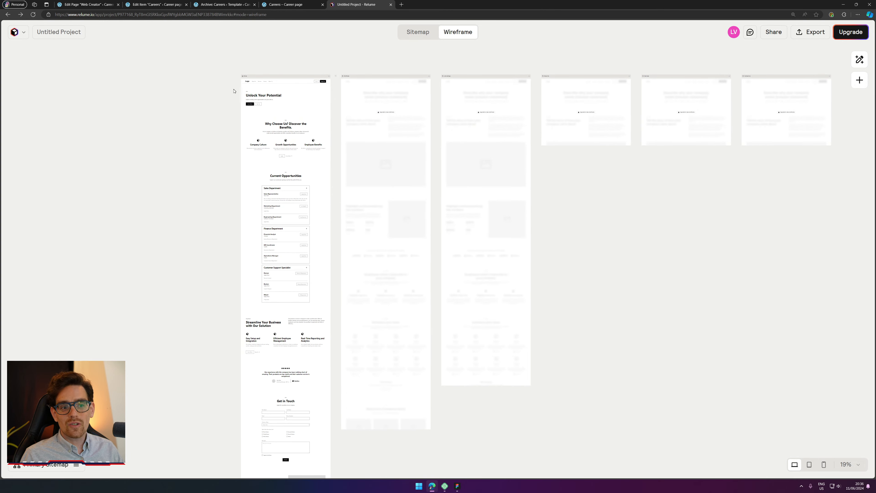
{"action": "scroll", "coordinate": [235, 91], "scroll_direction": "up", "scroll_amount": 2}
{"action": "scroll", "coordinate": [266, 126], "scroll_direction": "up", "scroll_amount": 6}
{"action": "left_click_drag", "start_coordinate": [396, 390], "coordinate": [445, 101]}
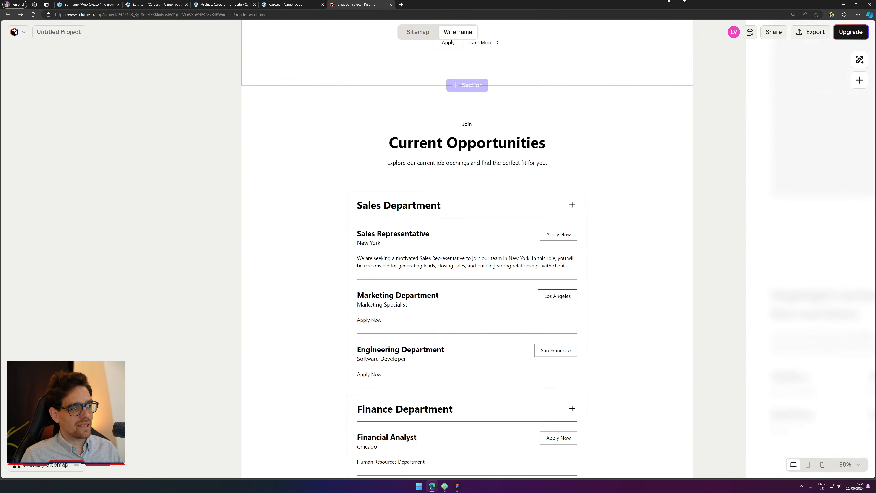
{"action": "left_click_drag", "start_coordinate": [684, 0], "coordinate": [706, 8]}
{"action": "left_click_drag", "start_coordinate": [687, 81], "coordinate": [627, 277]}
{"action": "scroll", "coordinate": [621, 237], "scroll_direction": "down", "scroll_amount": 2}
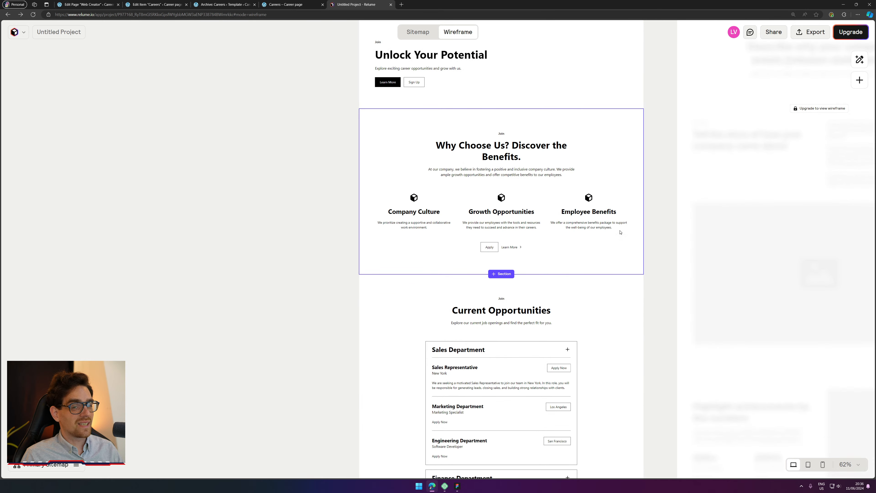
{"action": "left_click_drag", "start_coordinate": [538, 152], "coordinate": [424, 289]}
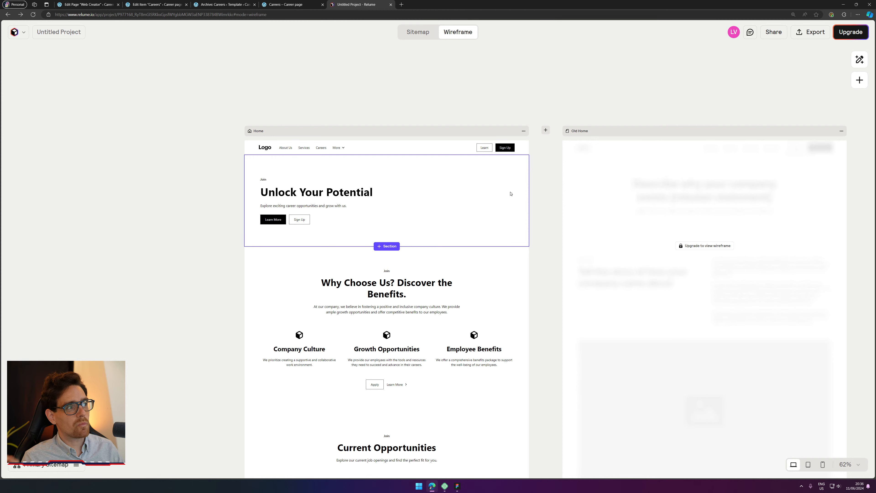
{"action": "scroll", "coordinate": [551, 311], "scroll_direction": "down", "scroll_amount": 5}
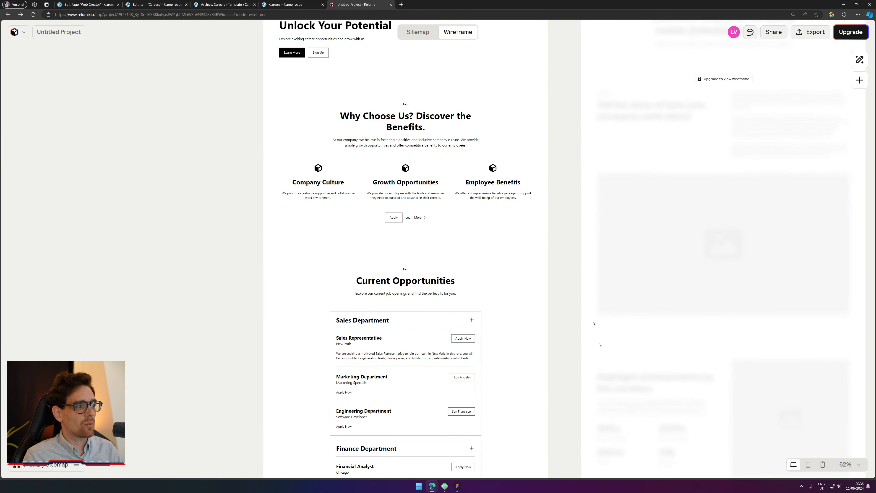
{"action": "left_click_drag", "start_coordinate": [508, 396], "coordinate": [528, 250]}
{"action": "left_click_drag", "start_coordinate": [586, 111], "coordinate": [504, 315]}
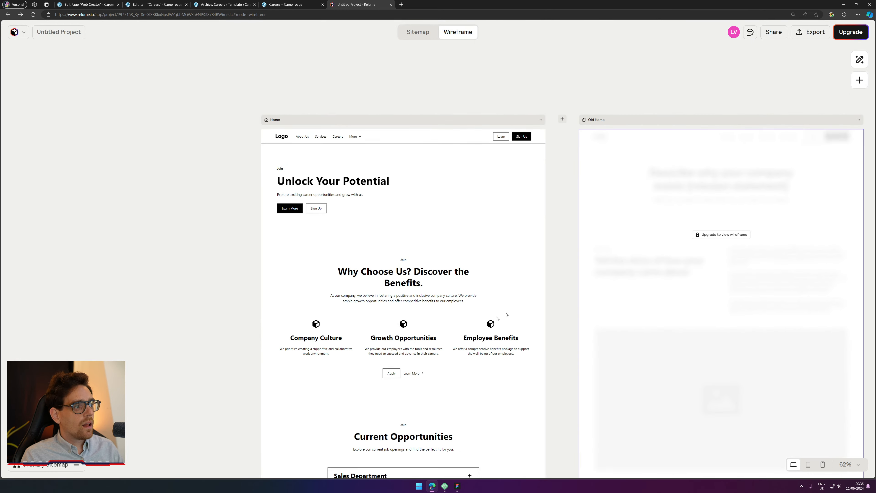
{"action": "left_click_drag", "start_coordinate": [469, 377], "coordinate": [491, 201]}
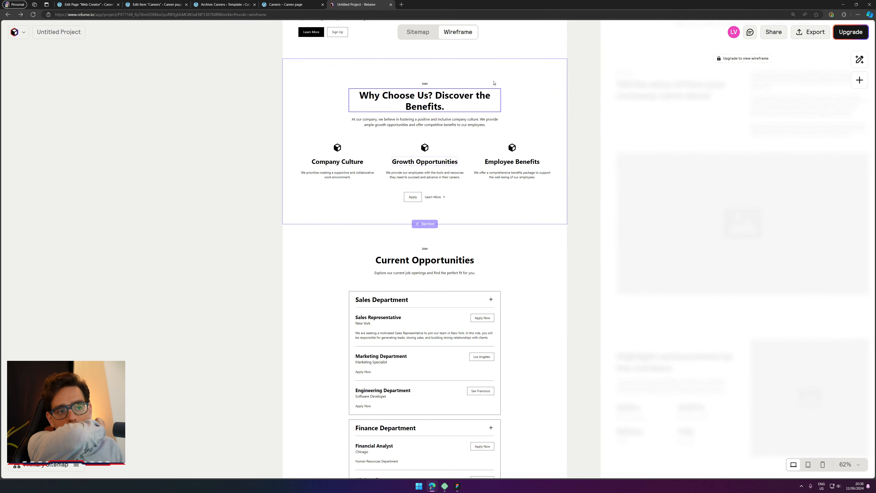
{"action": "scroll", "coordinate": [277, 31], "scroll_direction": "down", "scroll_amount": 12}
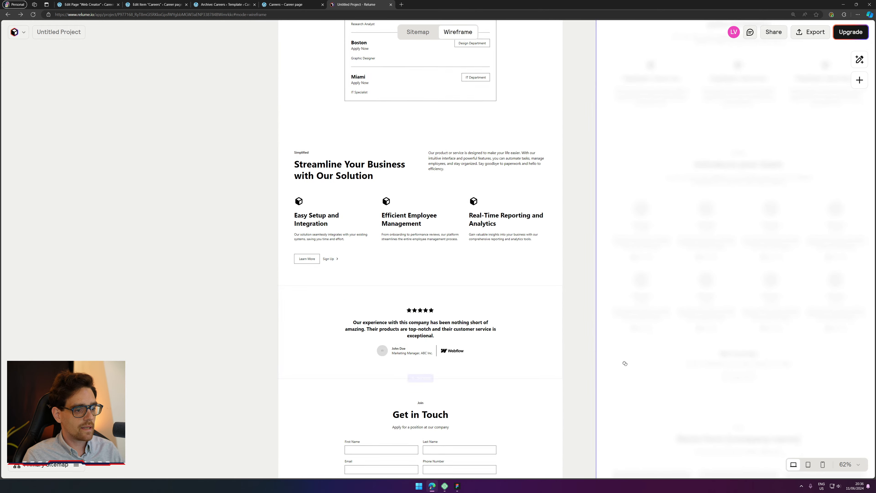
{"action": "scroll", "coordinate": [494, 183], "scroll_direction": "down", "scroll_amount": 6}
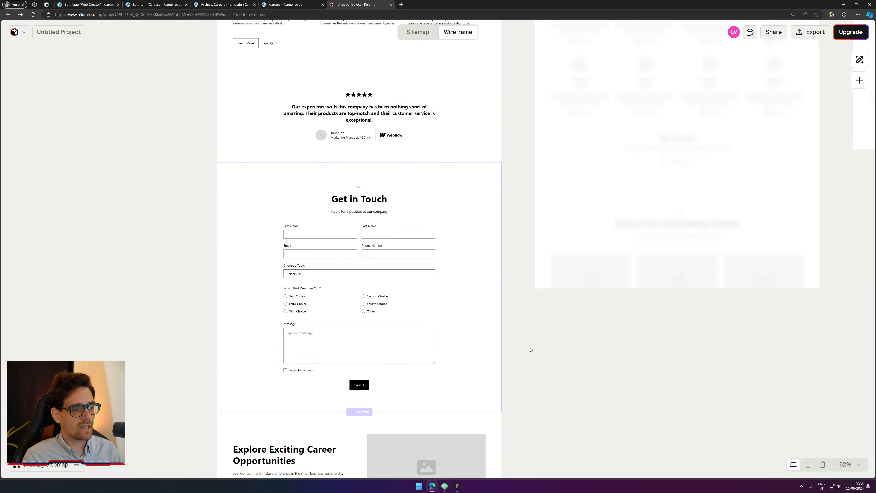
{"action": "left_click_drag", "start_coordinate": [530, 350], "coordinate": [584, 342]}
{"action": "scroll", "coordinate": [559, 247], "scroll_direction": "up", "scroll_amount": 20}
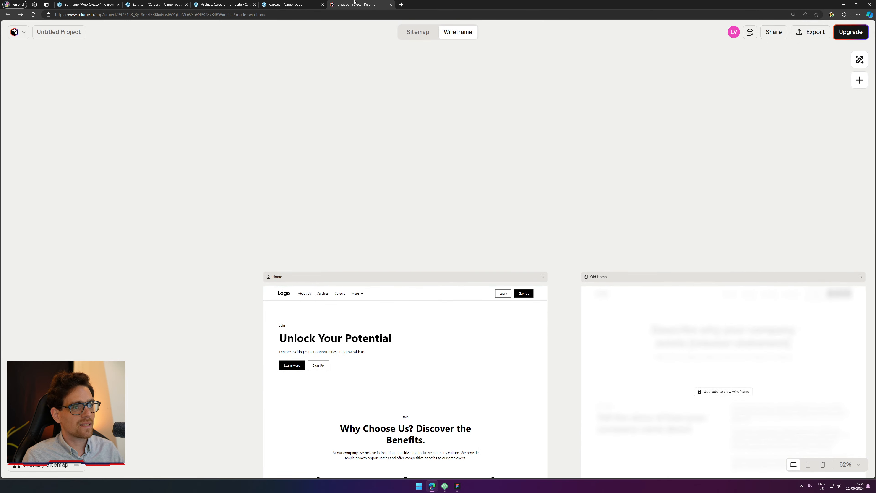
Step: Close the Relume tab and return to the Archive: Careers template editor after reloading the live Careers page
{"action": "left_click", "coordinate": [390, 5]}
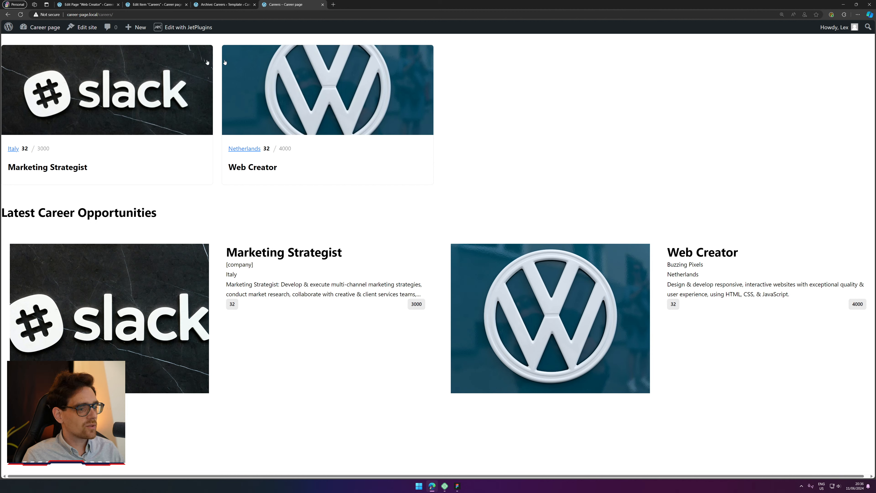
{"action": "left_click", "coordinate": [20, 14]}
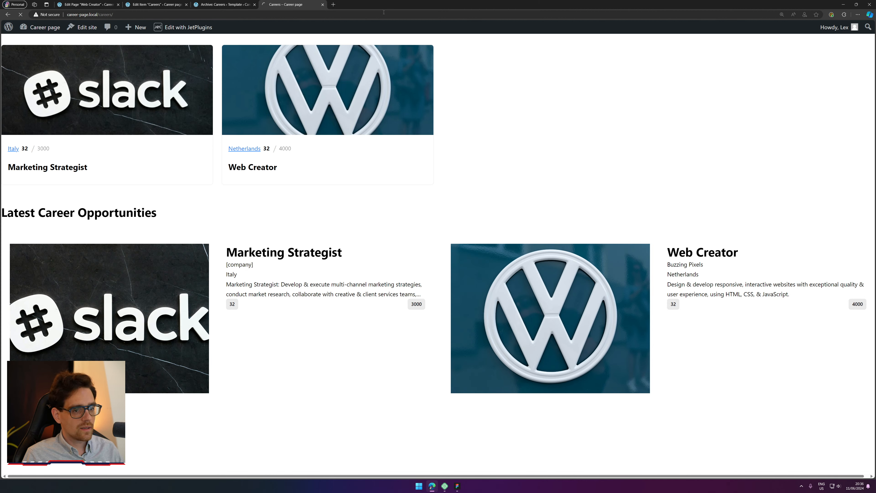
{"action": "left_click", "coordinate": [233, 3]}
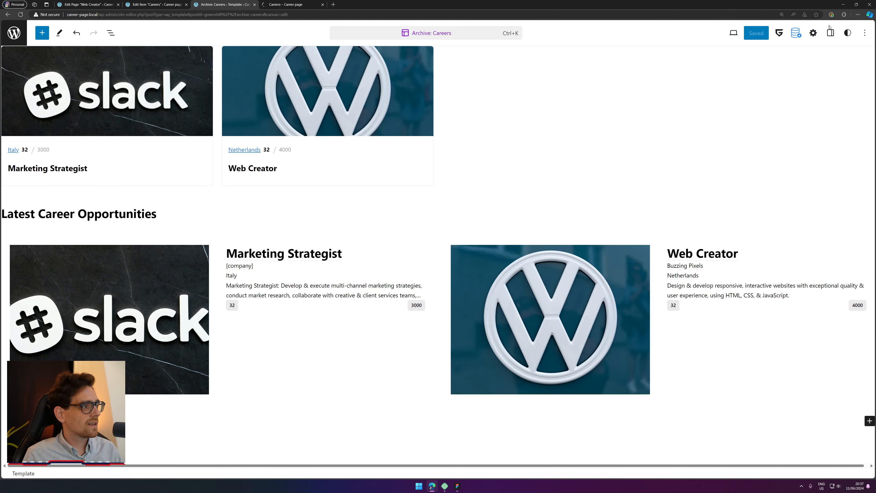
Step: Insert an empty paragraph block between the Latest Career Opportunities heading and the Listing Grid, with the block settings and block list shown
{"action": "left_click", "coordinate": [830, 32]}
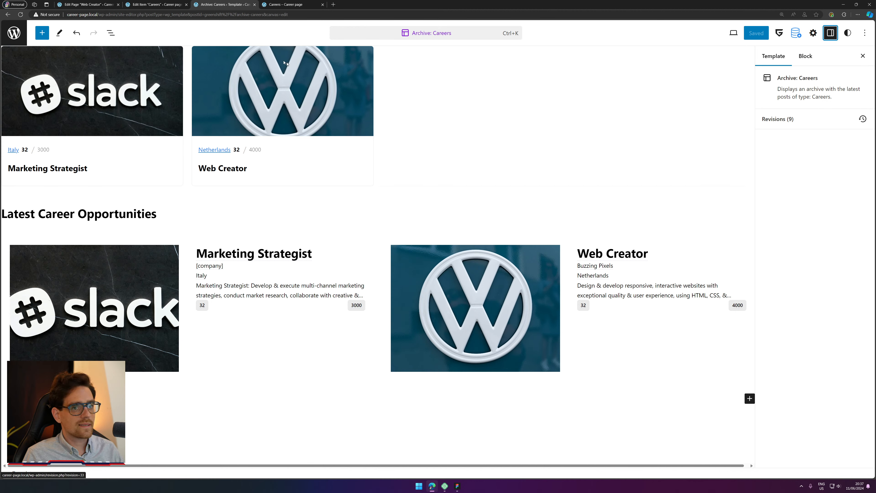
{"action": "left_click", "coordinate": [110, 33]}
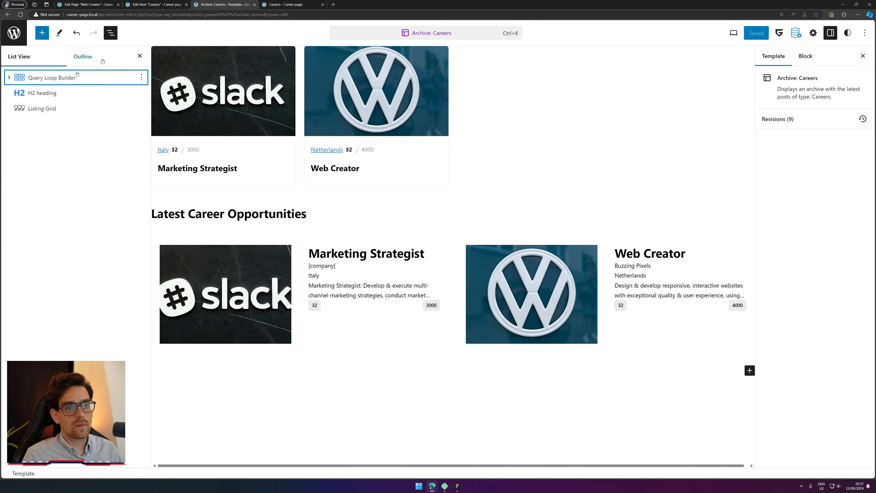
{"action": "left_click", "coordinate": [43, 106]}
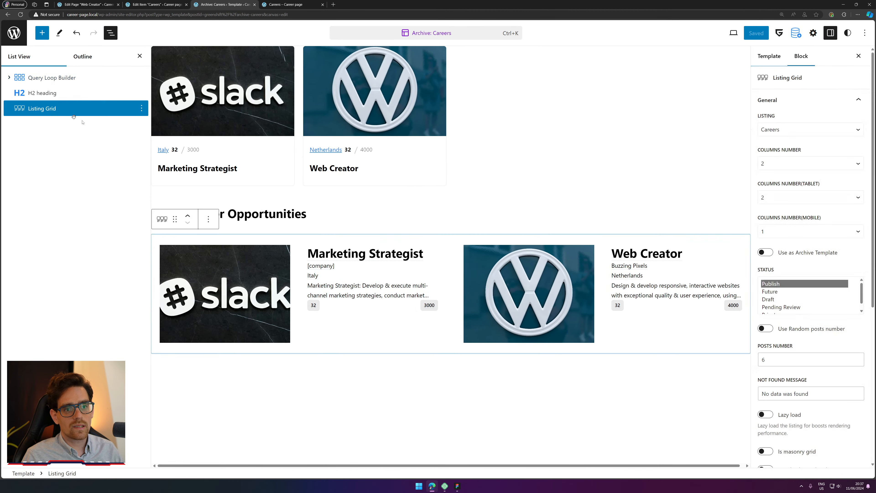
{"action": "left_click", "coordinate": [142, 109]}
{"action": "left_click", "coordinate": [99, 93]}
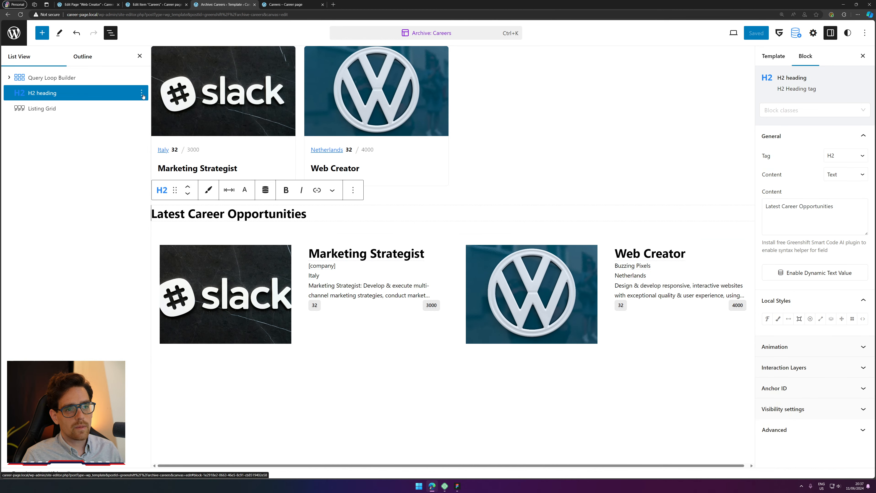
{"action": "left_click", "coordinate": [142, 93]}
{"action": "left_click", "coordinate": [153, 143]}
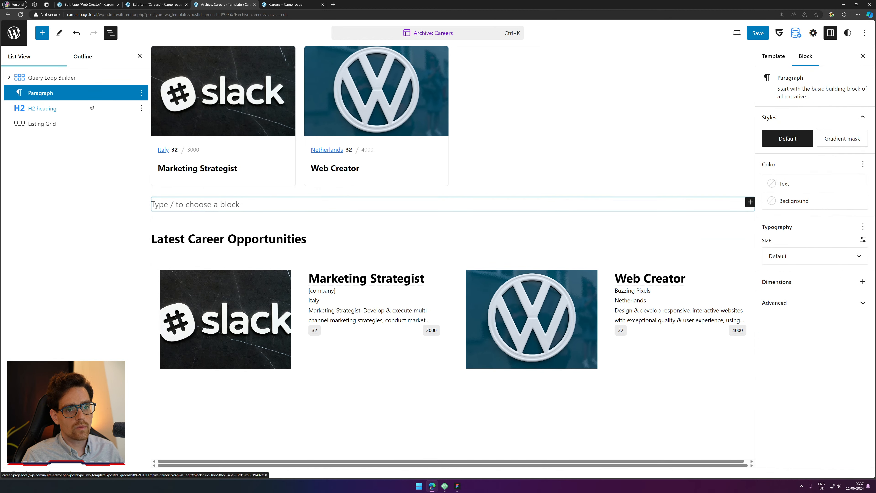
{"action": "left_click_drag", "start_coordinate": [40, 93], "coordinate": [90, 111]}
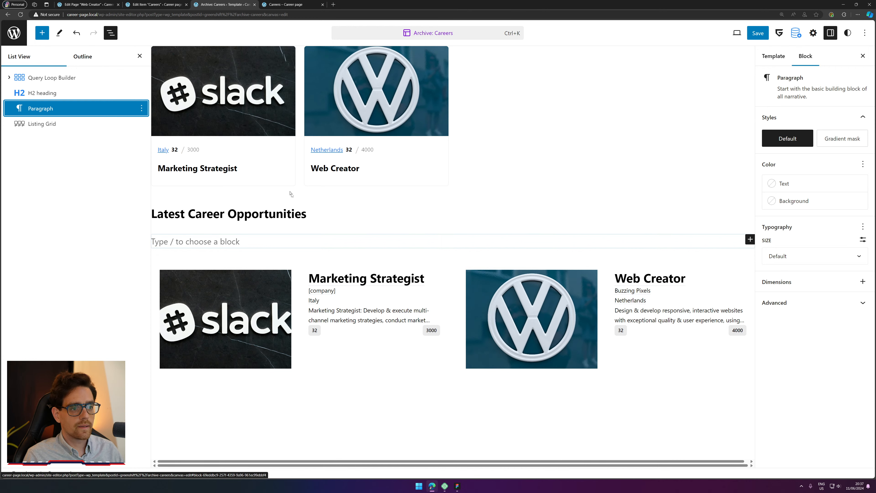
Step: Replace the empty paragraph with a Group block using the single-container layout
{"action": "left_click", "coordinate": [237, 241]}
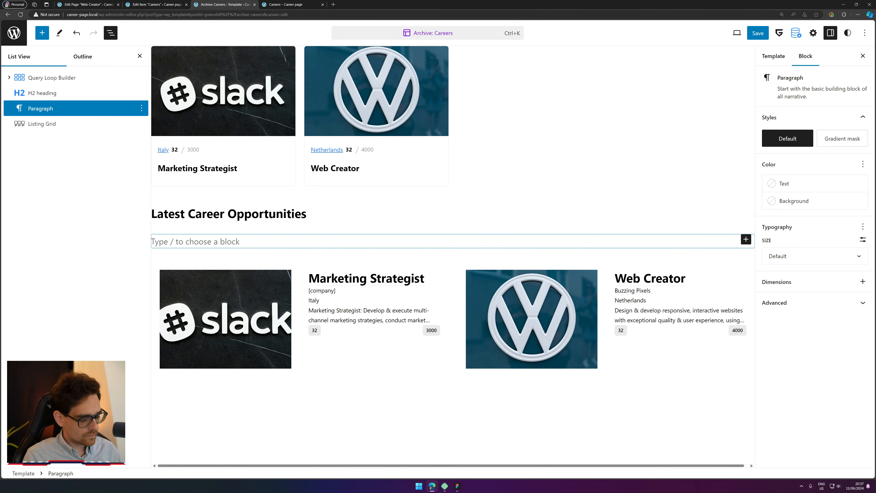
{"action": "type", "text": "/group"}
{"action": "key", "text": "Return"}
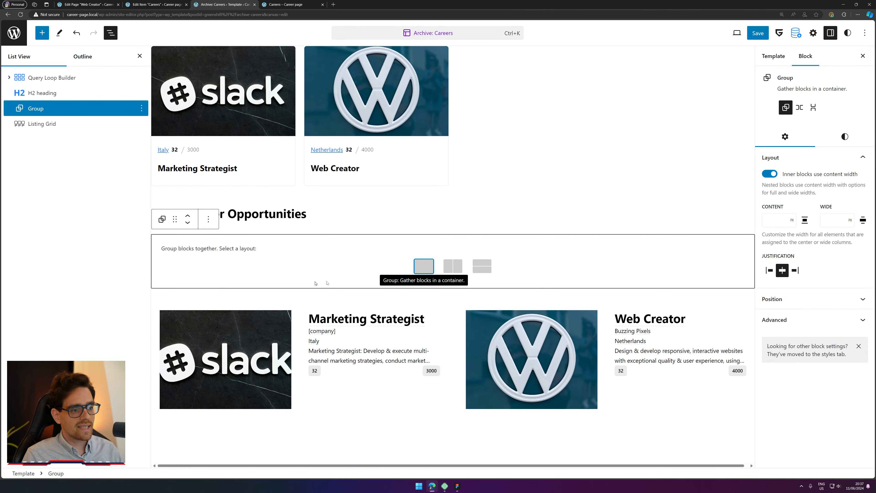
{"action": "left_click", "coordinate": [424, 265]}
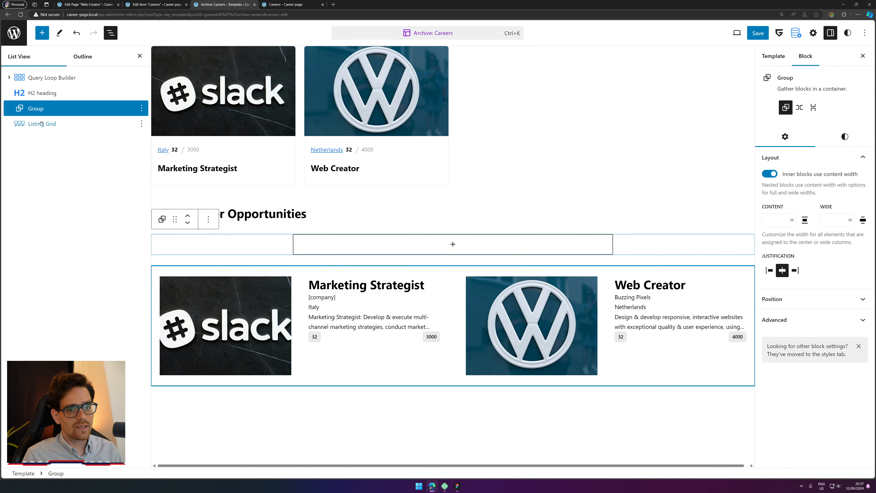
Step: Move the Listing Grid inside the new Group block and select the Group
{"action": "left_click", "coordinate": [56, 128]}
{"action": "left_click_drag", "start_coordinate": [56, 127], "coordinate": [60, 114]}
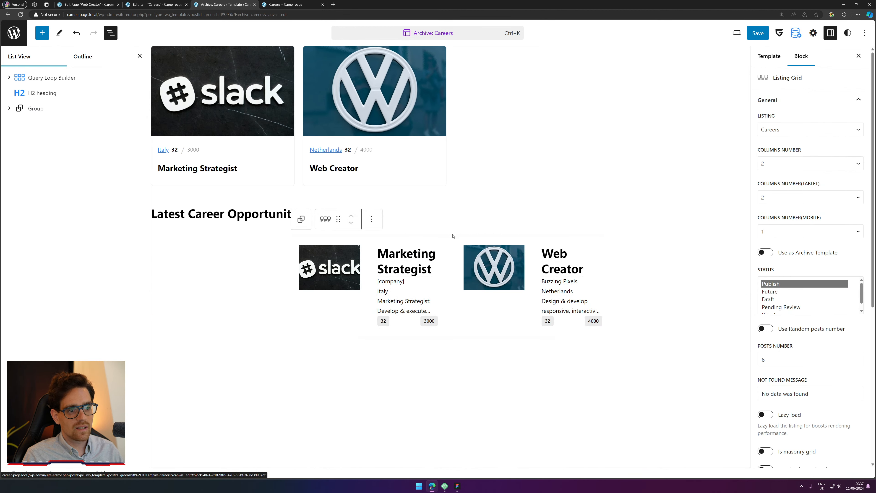
{"action": "left_click", "coordinate": [36, 108]}
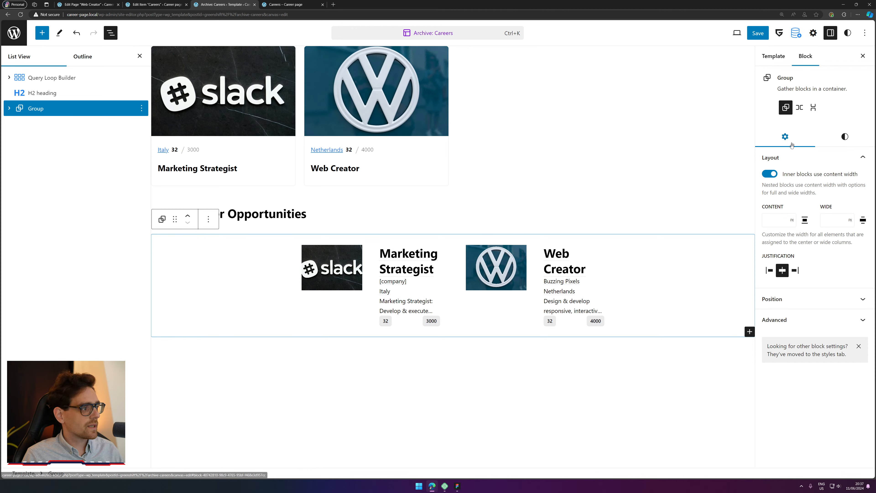
Step: Insert a nested Group block above the Listing Grid inside the existing Group
{"action": "left_click", "coordinate": [9, 108]}
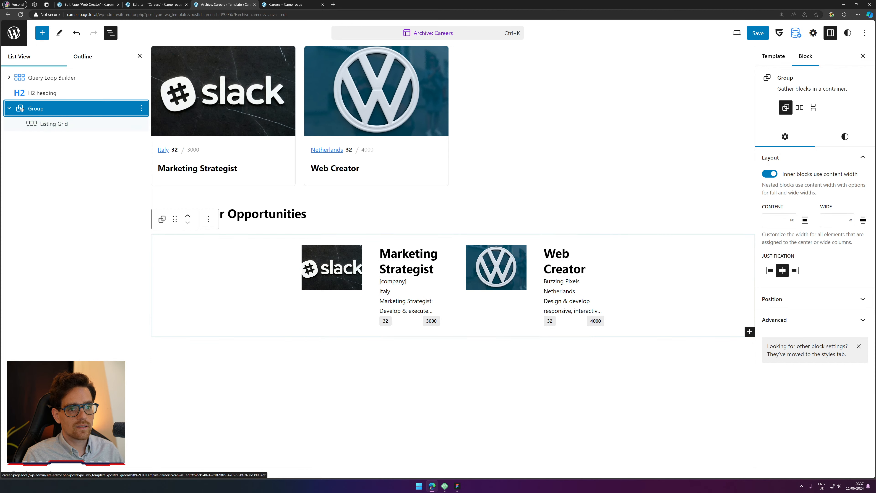
{"action": "left_click", "coordinate": [62, 123]}
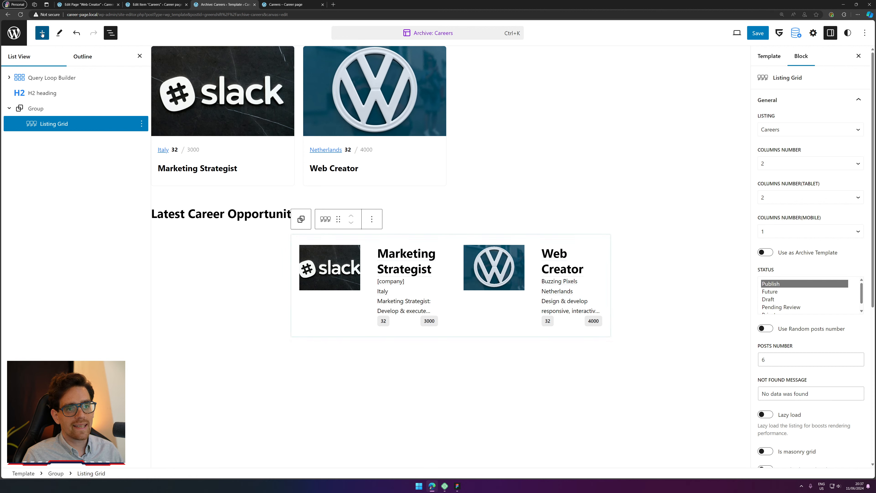
{"action": "left_click", "coordinate": [142, 124]}
{"action": "left_click", "coordinate": [163, 176]}
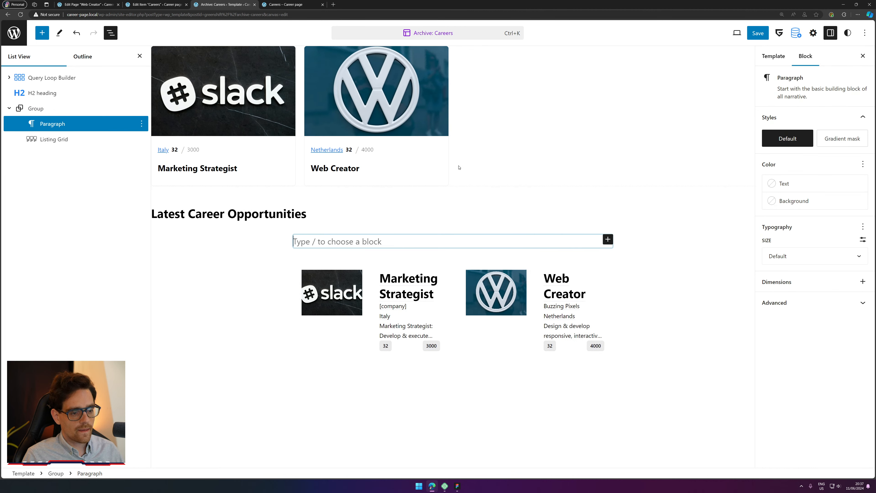
{"action": "type", "text": "/"}
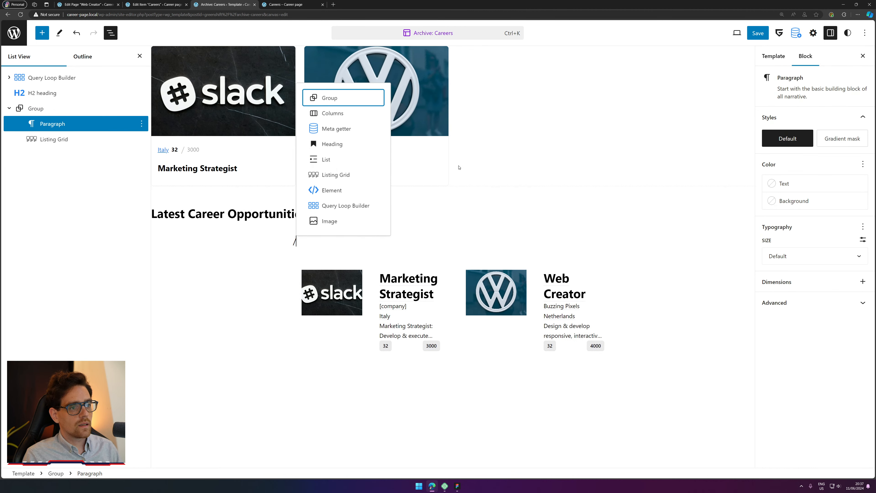
{"action": "key", "text": "Return"}
Step: Align the nested group to Wide width and move the Listing Grid into it
{"action": "left_click", "coordinate": [425, 265]}
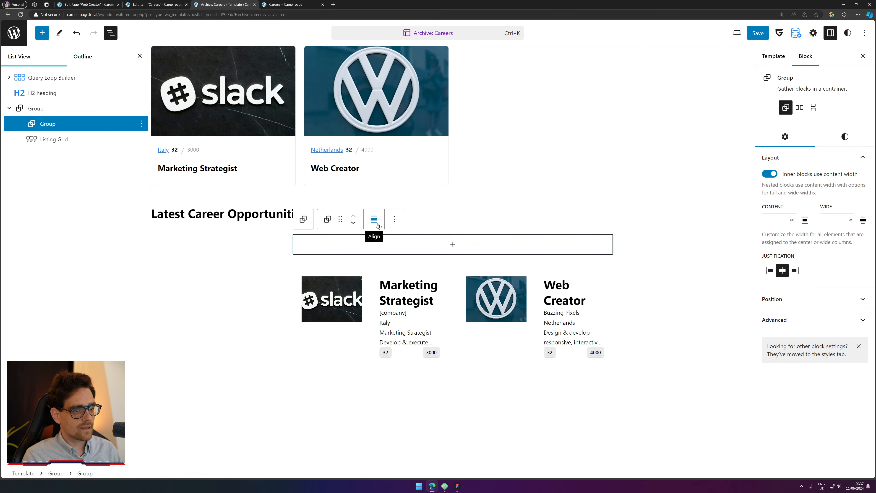
{"action": "left_click", "coordinate": [377, 225]}
{"action": "left_click", "coordinate": [391, 268]}
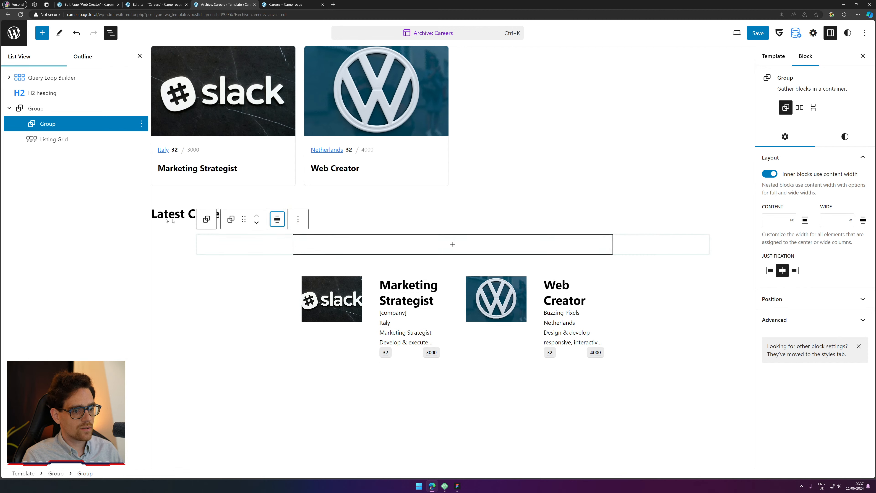
{"action": "left_click_drag", "start_coordinate": [65, 145], "coordinate": [71, 125]}
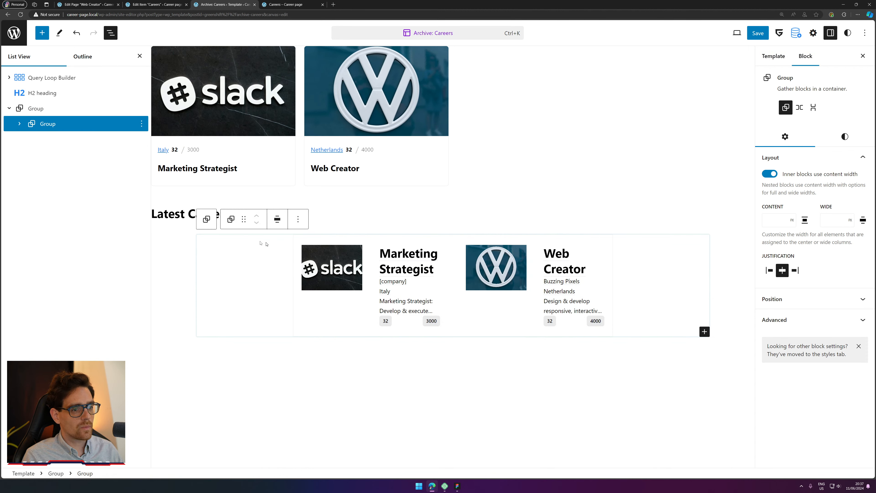
Step: Disable "Inner blocks use content width" on the nested group holding the Listing Grid
{"action": "left_click", "coordinate": [440, 264]}
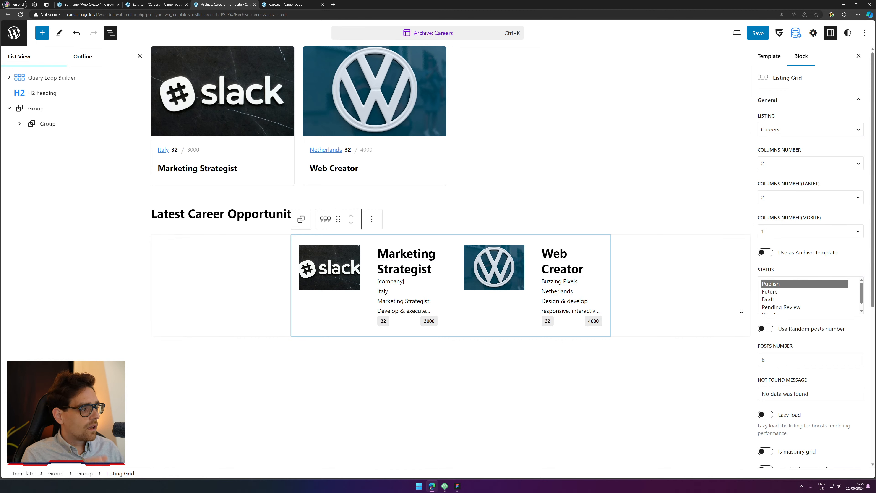
{"action": "scroll", "coordinate": [807, 311], "scroll_direction": "down", "scroll_amount": 2}
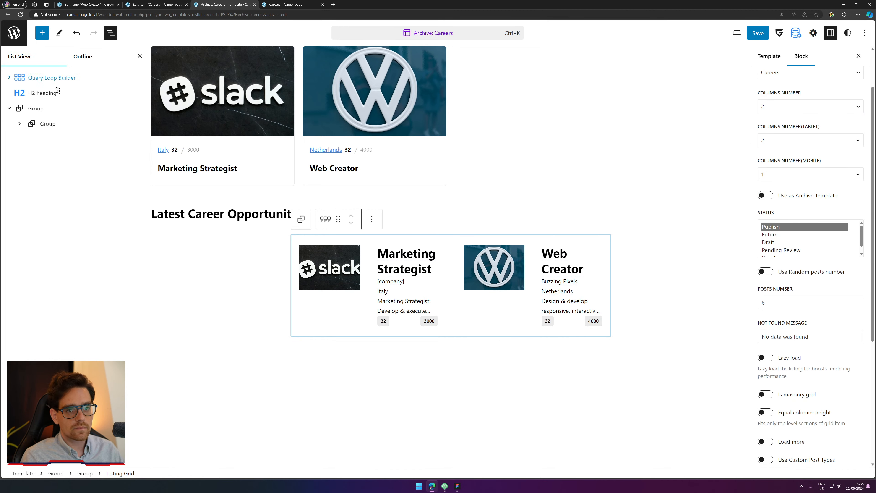
{"action": "left_click", "coordinate": [47, 123]}
{"action": "left_click", "coordinate": [770, 174]}
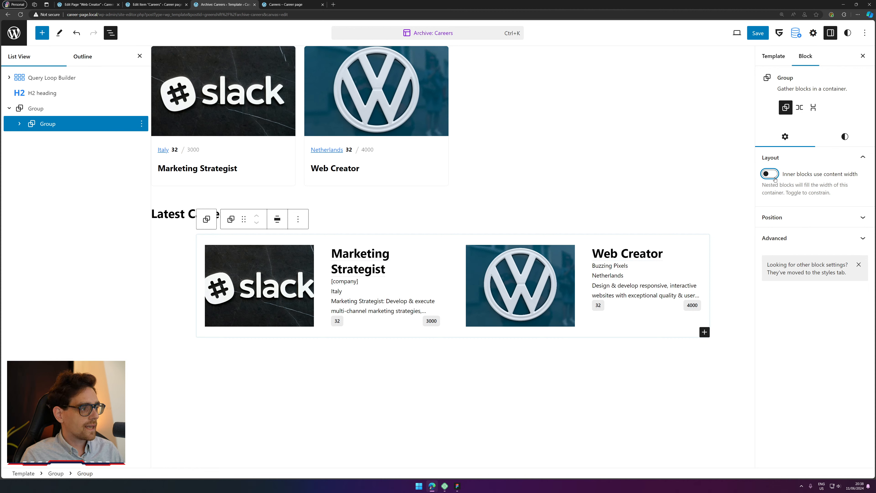
{"action": "left_click_drag", "start_coordinate": [790, 174], "coordinate": [847, 175]}
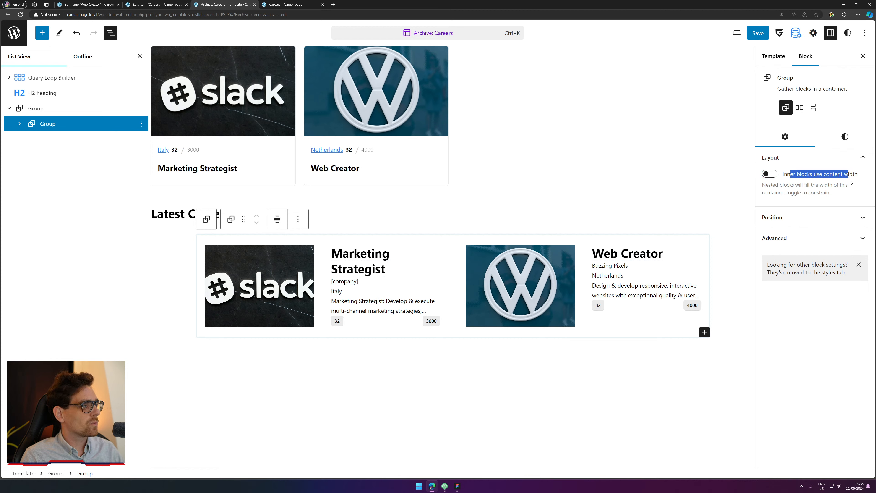
{"action": "left_click", "coordinate": [847, 183]}
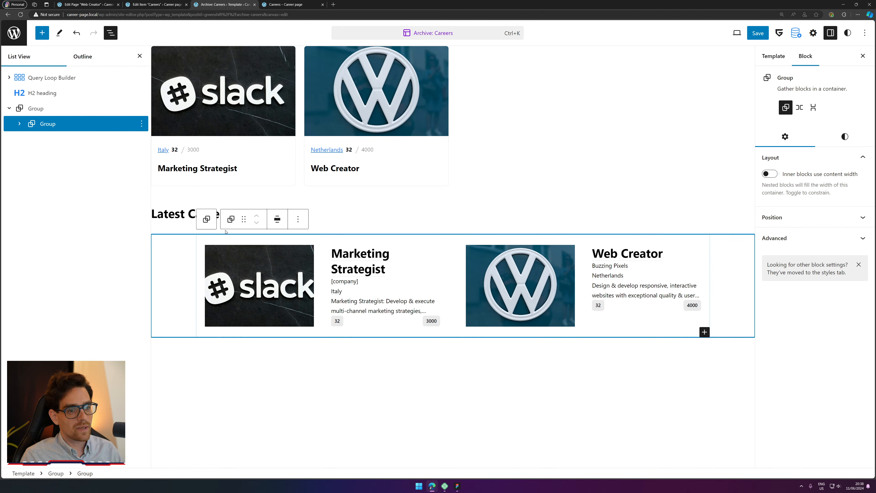
Step: Try the None and Full width alignments on the nested group and return it to Wide width
{"action": "left_click", "coordinate": [284, 222]}
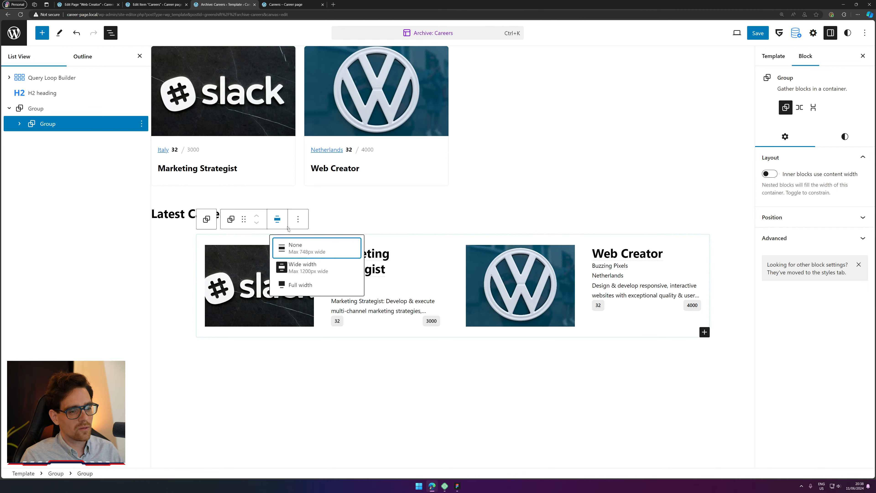
{"action": "left_click", "coordinate": [293, 252]}
{"action": "left_click", "coordinate": [373, 219]}
{"action": "left_click", "coordinate": [386, 266]}
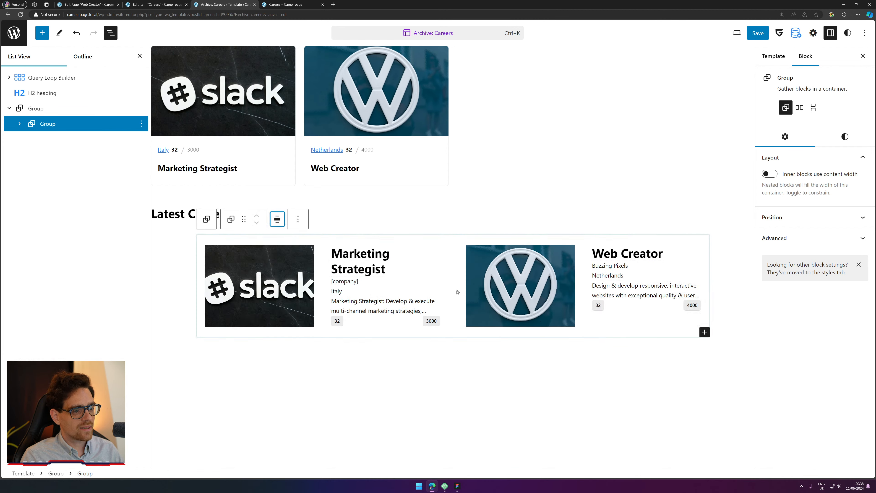
{"action": "left_click", "coordinate": [277, 218]}
{"action": "left_click", "coordinate": [291, 284]}
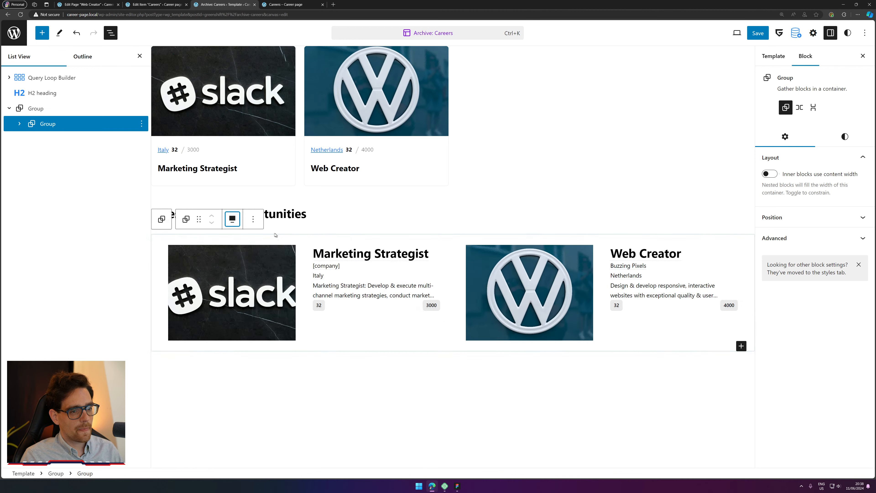
{"action": "left_click", "coordinate": [232, 218]}
{"action": "left_click", "coordinate": [267, 267]}
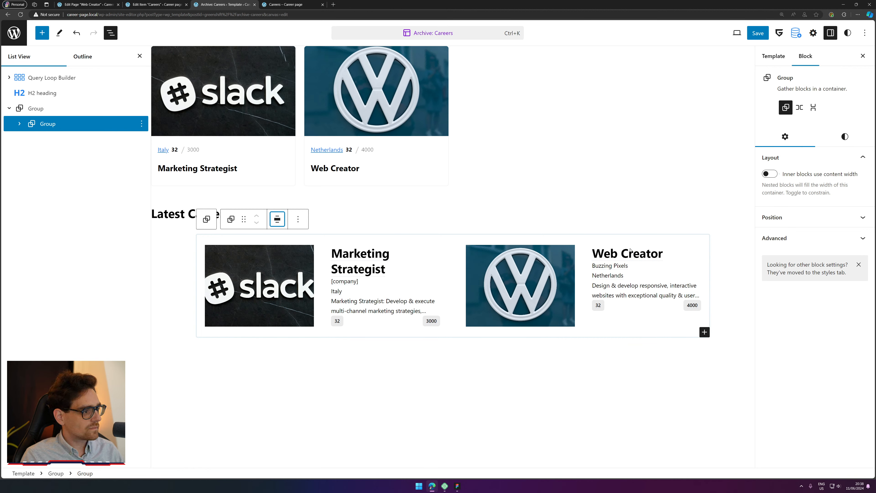
Step: In the Careers listing item, select the job title heading and open the typography settings of its career-title class
{"action": "left_click", "coordinate": [374, 271]}
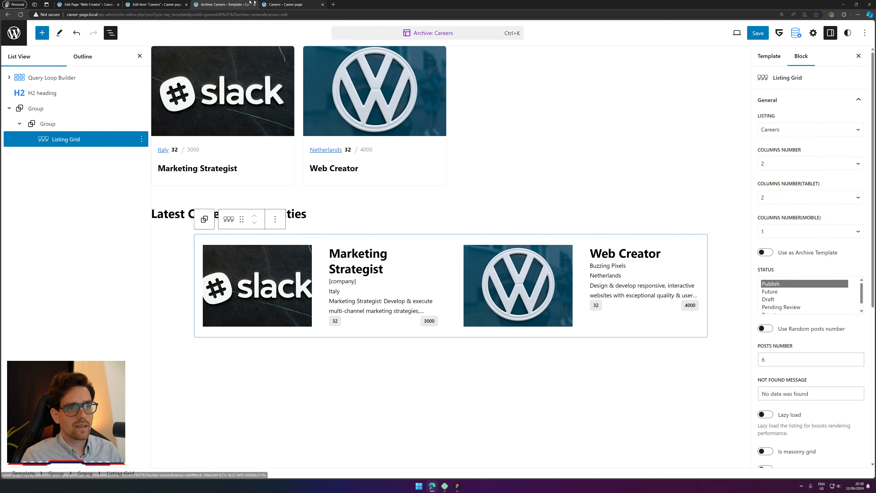
{"action": "key", "text": "ctrl+shift+Tab"}
{"action": "left_click", "coordinate": [405, 137]}
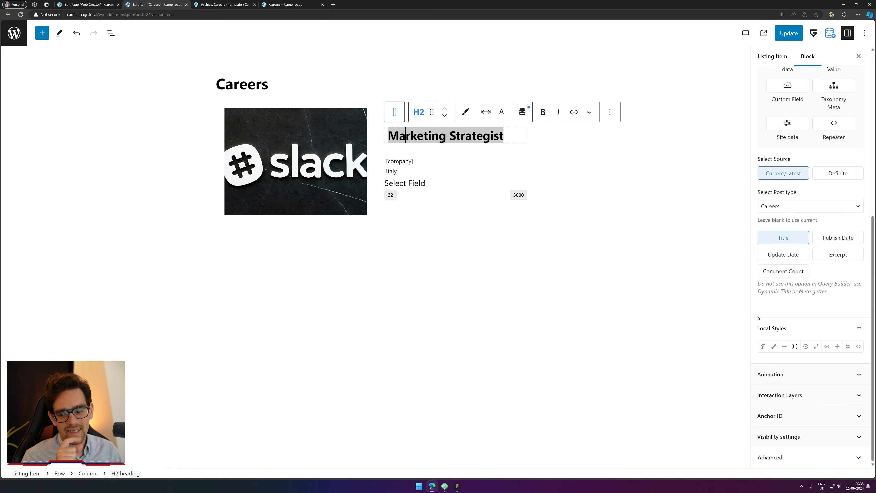
{"action": "scroll", "coordinate": [838, 216], "scroll_direction": "up", "scroll_amount": 5}
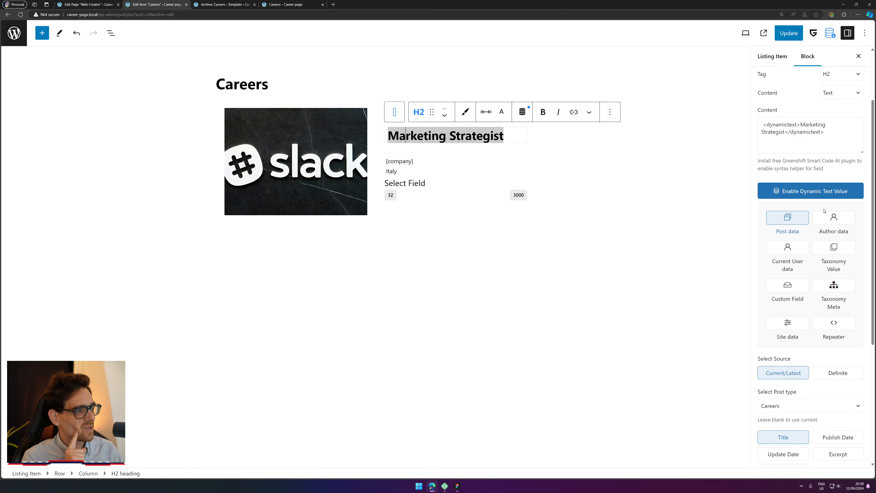
{"action": "scroll", "coordinate": [825, 209], "scroll_direction": "down", "scroll_amount": 5}
{"action": "scroll", "coordinate": [790, 331], "scroll_direction": "up", "scroll_amount": 8}
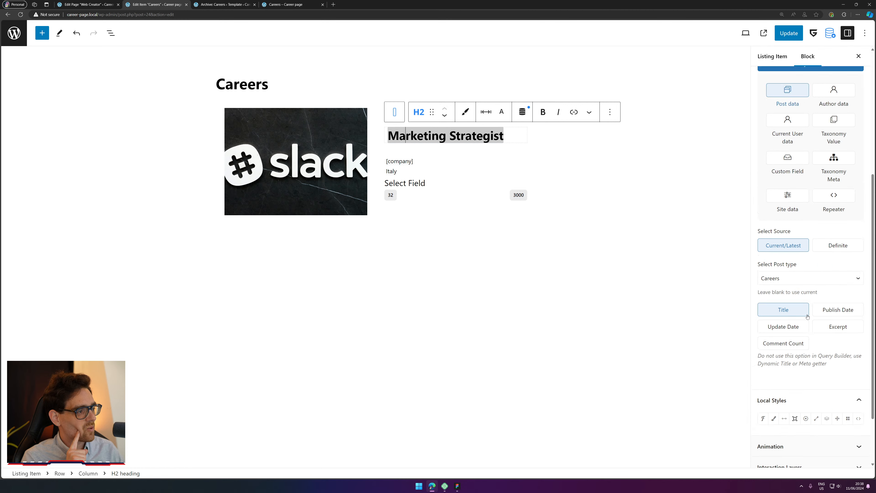
{"action": "left_click", "coordinate": [795, 110]}
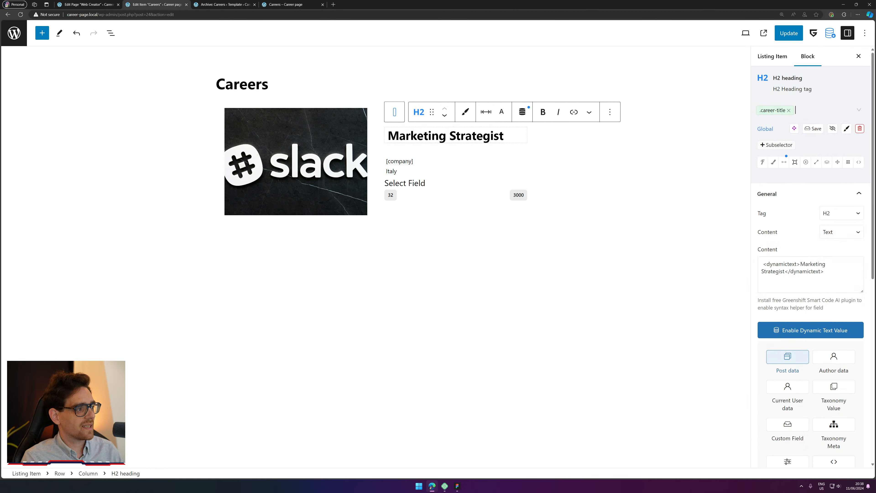
{"action": "left_click", "coordinate": [763, 162]}
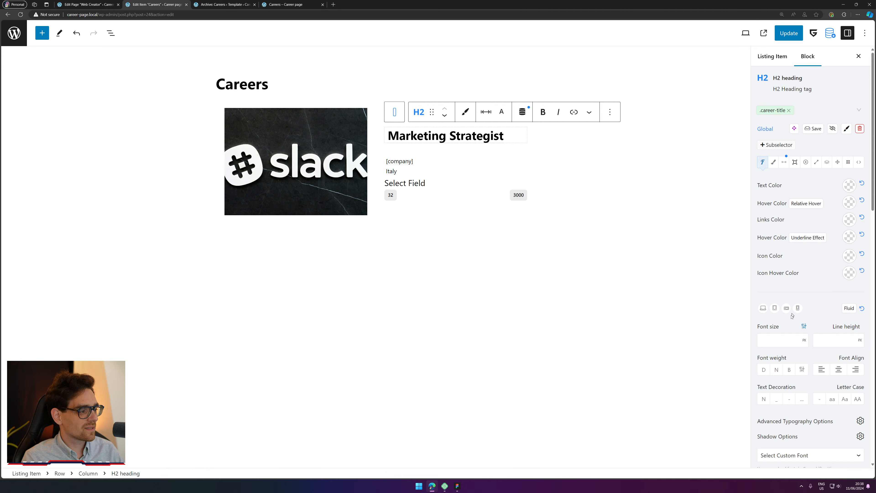
Step: Set the career-title class font size to the preset Static - Subheading (1.3rem)
{"action": "left_click", "coordinate": [804, 325]}
{"action": "left_click", "coordinate": [781, 339]}
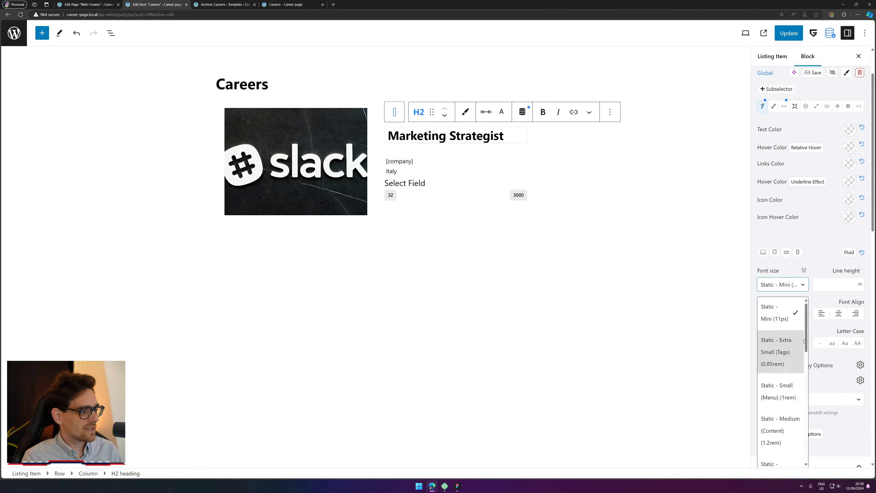
{"action": "scroll", "coordinate": [773, 357], "scroll_direction": "down", "scroll_amount": 2}
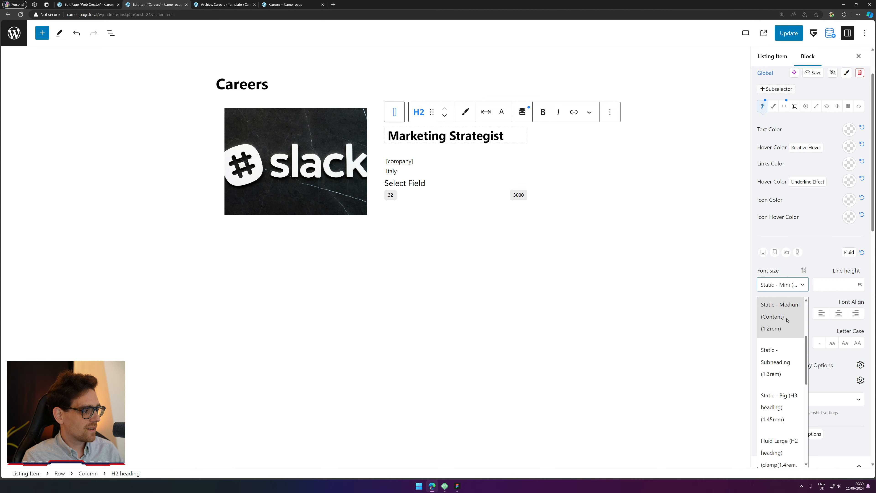
{"action": "left_click", "coordinate": [787, 320]}
{"action": "left_click", "coordinate": [797, 284]}
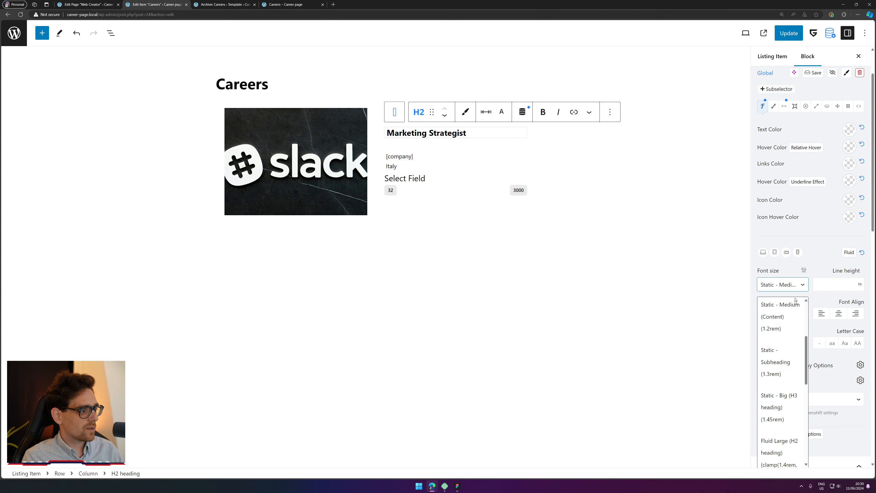
{"action": "double_click", "coordinate": [786, 360]}
{"action": "scroll", "coordinate": [784, 322], "scroll_direction": "up", "scroll_amount": 2}
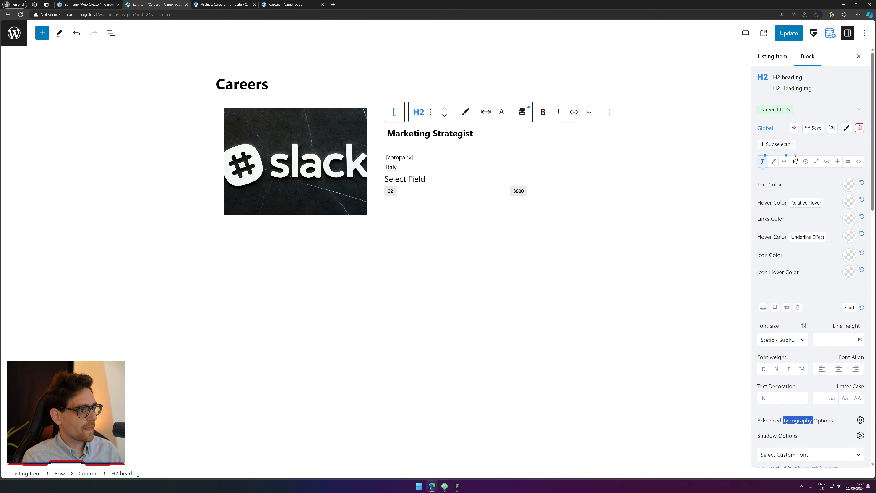
Step: Reload the live Careers page and compare its listing layout with the Archive: Careers template
{"action": "left_click", "coordinate": [243, 4]}
{"action": "left_click", "coordinate": [286, 4]}
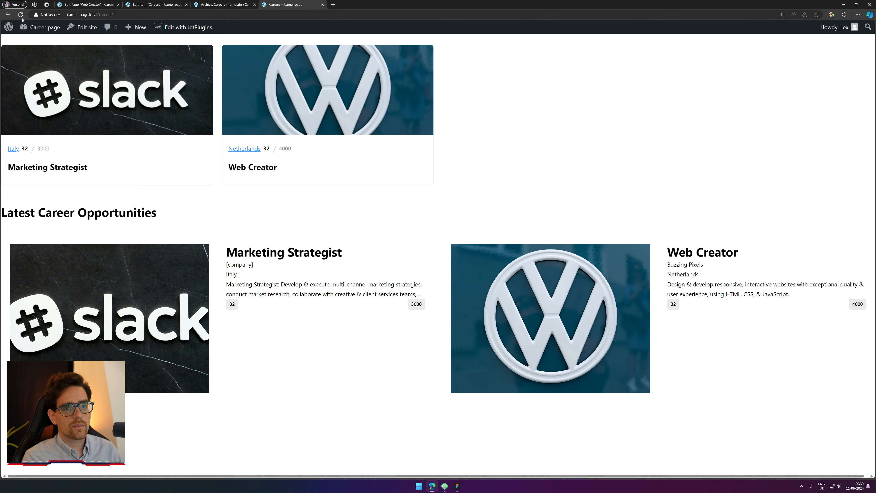
{"action": "left_click", "coordinate": [21, 14]}
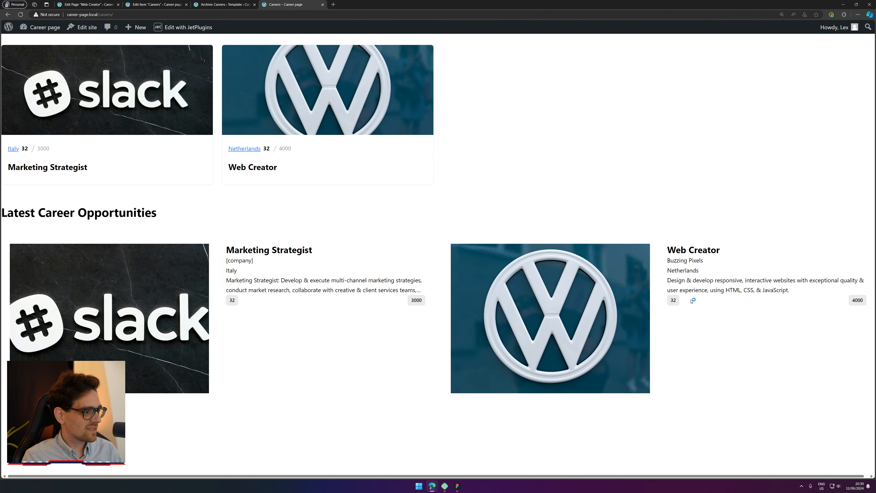
{"action": "left_click", "coordinate": [223, 4]}
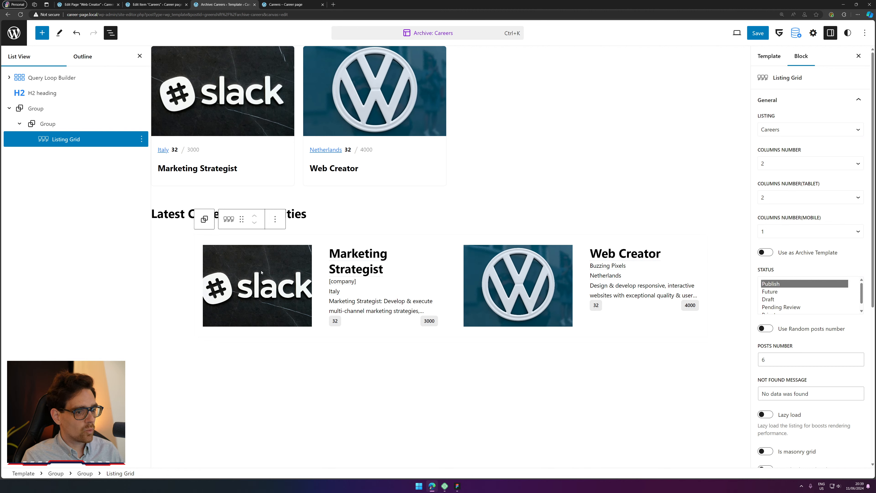
{"action": "left_click", "coordinate": [140, 56]}
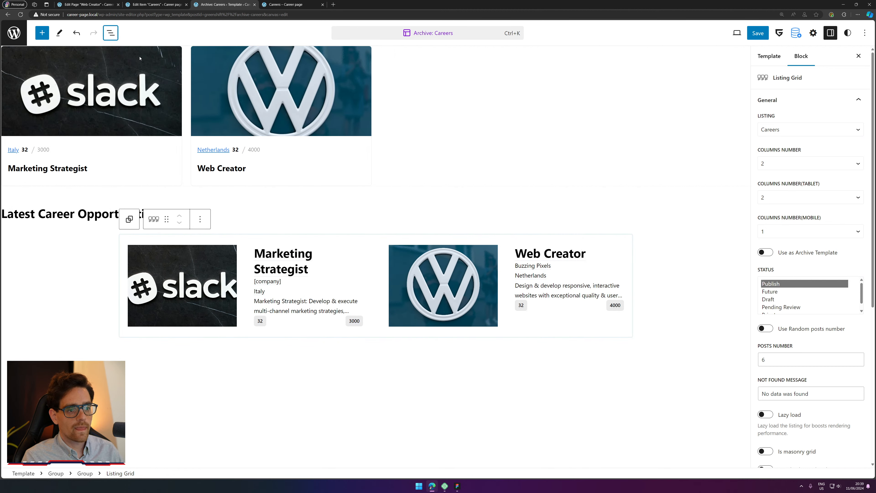
{"action": "left_click", "coordinate": [284, 4]}
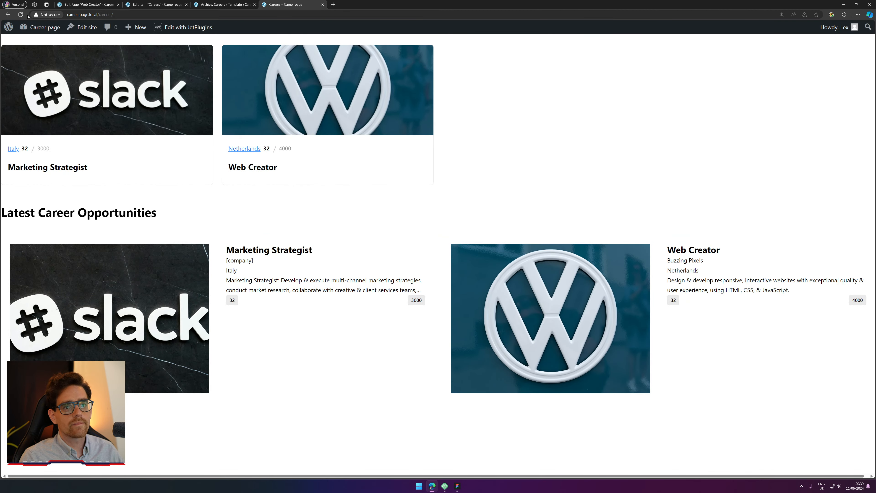
{"action": "left_click", "coordinate": [21, 15]}
Step: Save the Archive: Careers template and reload the live Careers page to check the listing grid's width
{"action": "left_click", "coordinate": [238, 4]}
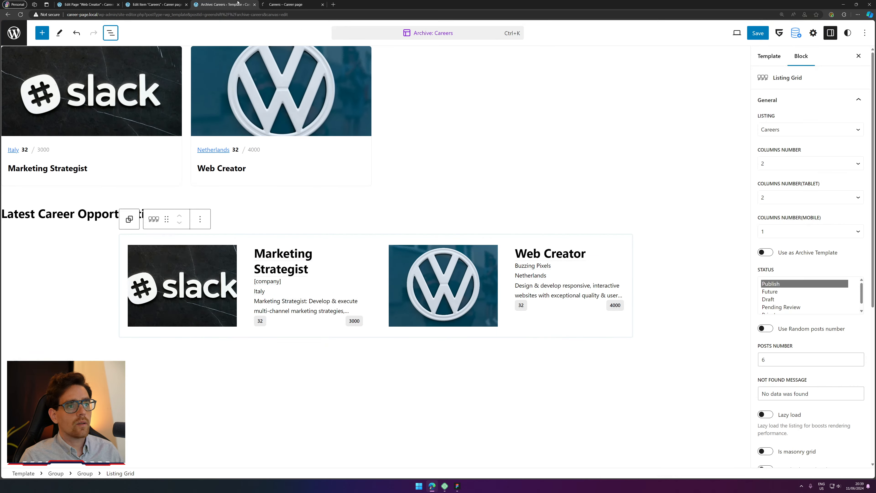
{"action": "left_click", "coordinate": [757, 33]}
{"action": "left_click", "coordinate": [770, 34]}
{"action": "left_click", "coordinate": [315, 3]}
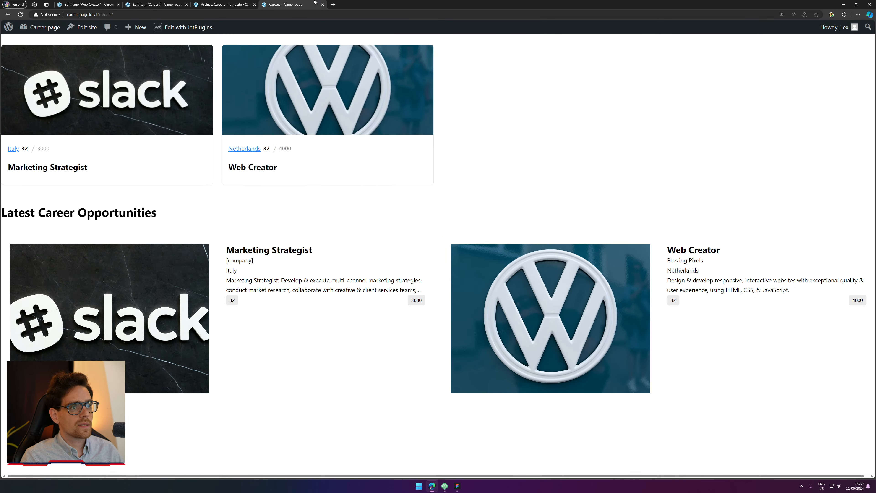
{"action": "left_click", "coordinate": [21, 15]}
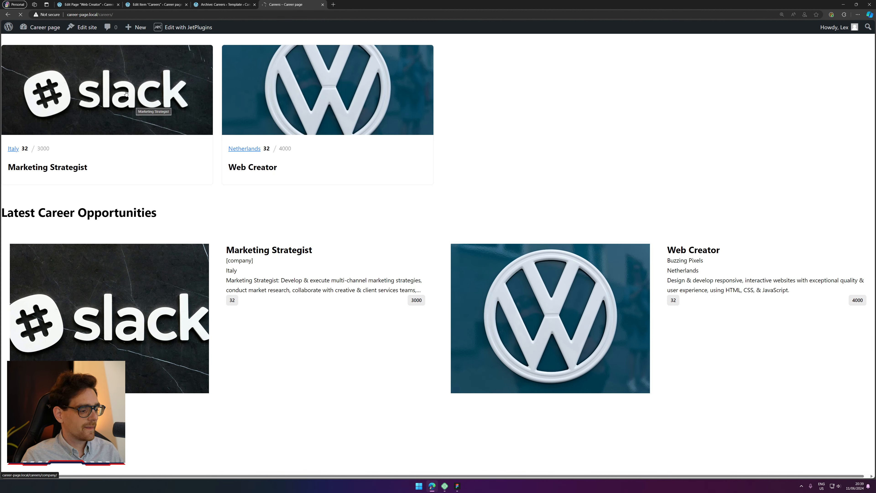
{"action": "left_click_drag", "start_coordinate": [436, 324], "coordinate": [727, 337]}
{"action": "left_click", "coordinate": [717, 239]}
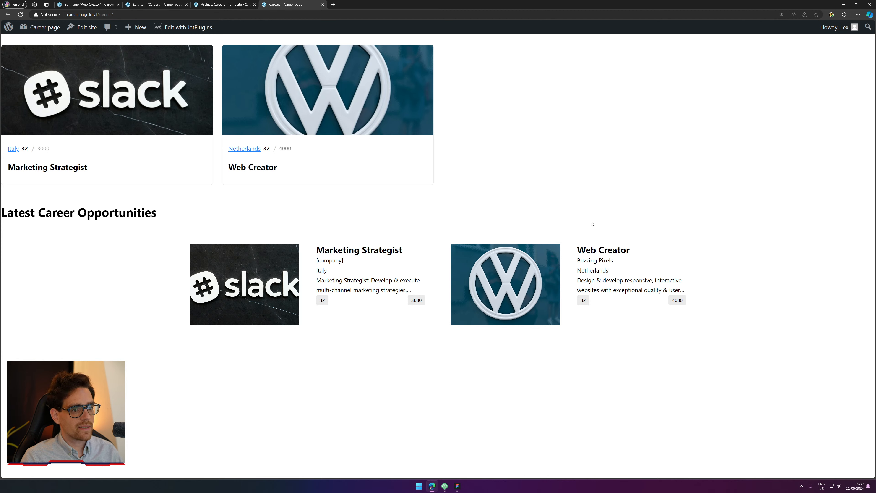
Step: In the Archive: Careers template's query loop, add an empty block before the Dynamic Image
{"action": "left_click", "coordinate": [222, 4]}
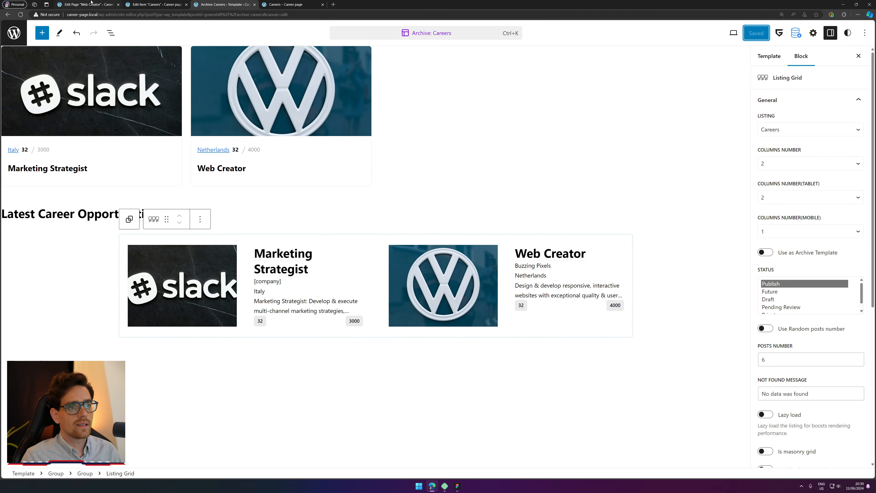
{"action": "left_click", "coordinate": [39, 107]}
{"action": "left_click", "coordinate": [93, 63]}
{"action": "left_click", "coordinate": [93, 63]}
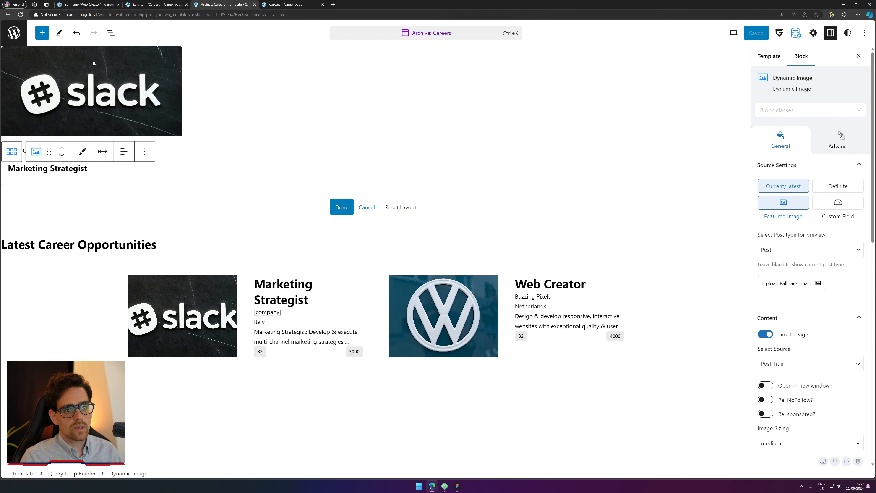
{"action": "left_click", "coordinate": [111, 33]}
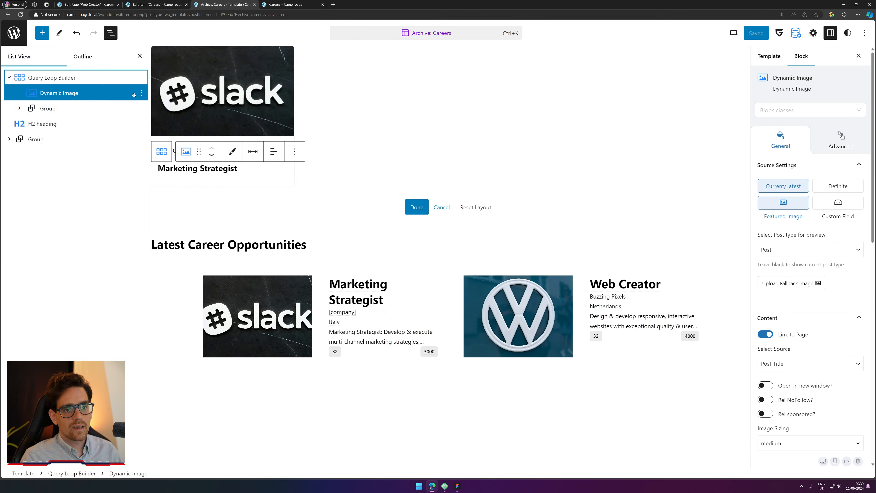
{"action": "left_click", "coordinate": [141, 92]}
{"action": "left_click", "coordinate": [169, 147]}
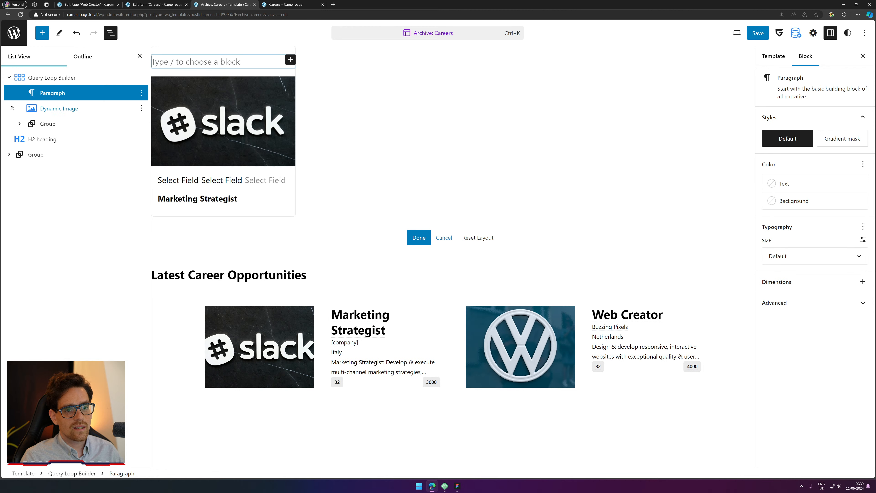
Step: Turn the empty block above the Dynamic Image into a Cover block that uses the featured image
{"action": "left_click", "coordinate": [188, 58]}
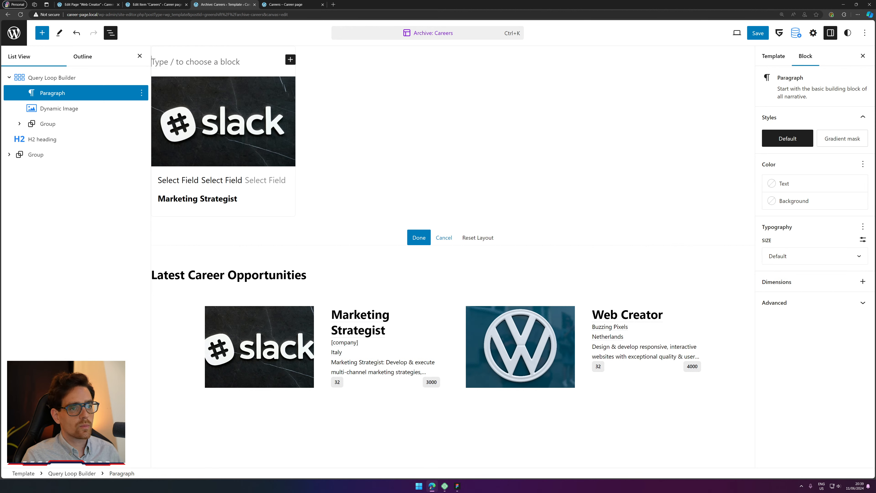
{"action": "type", "text": "/"}
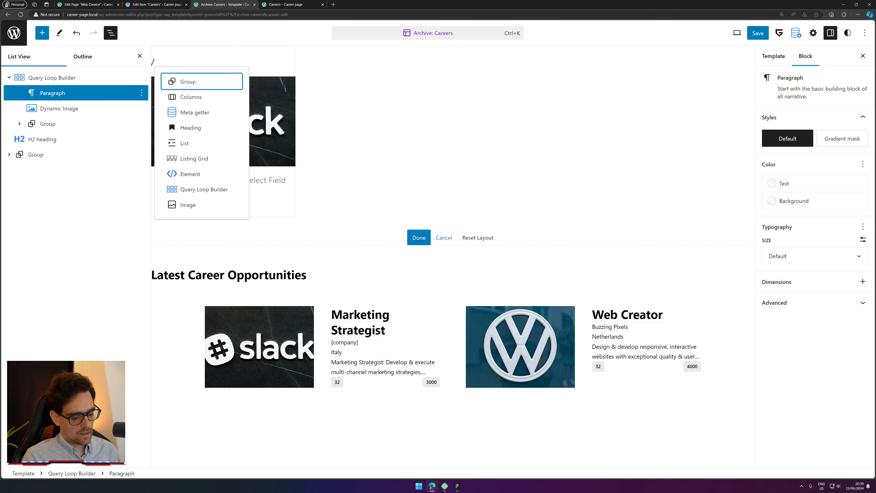
{"action": "type", "text": "cover"}
{"action": "key", "text": "Return"}
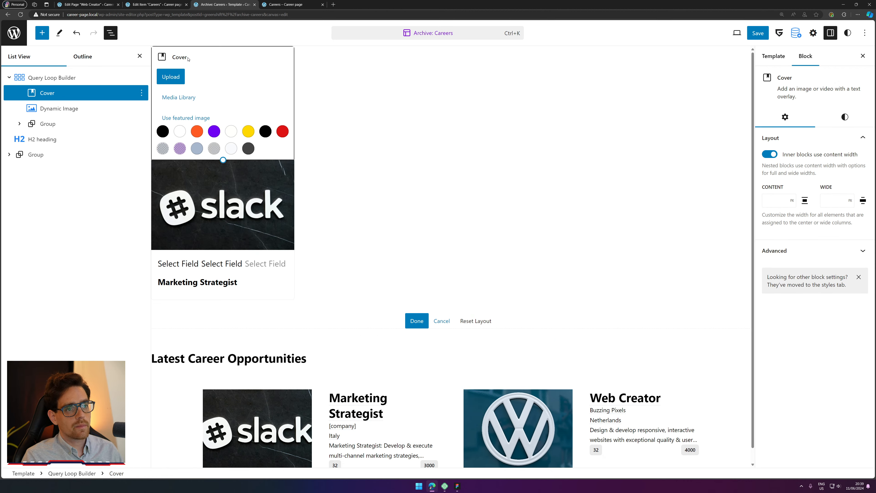
{"action": "left_click", "coordinate": [173, 114]}
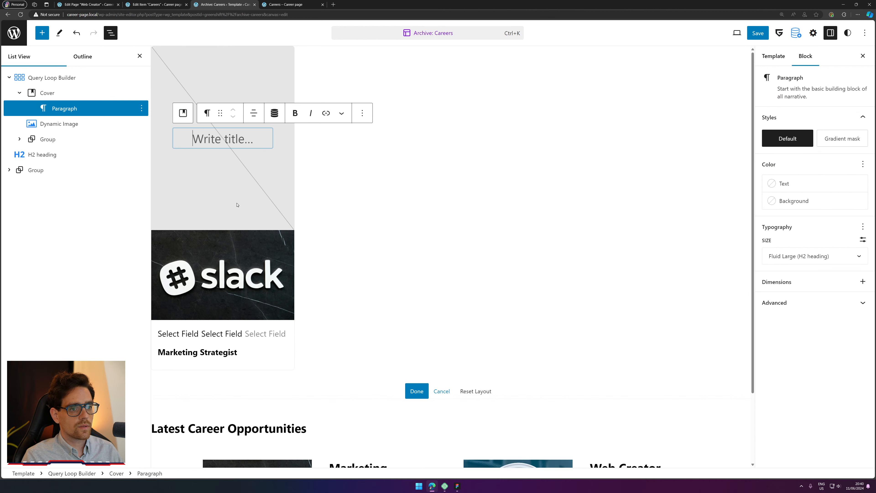
Step: Move the Dynamic Title and the row of three Meta getters into the Cover block
{"action": "left_click", "coordinate": [209, 337]}
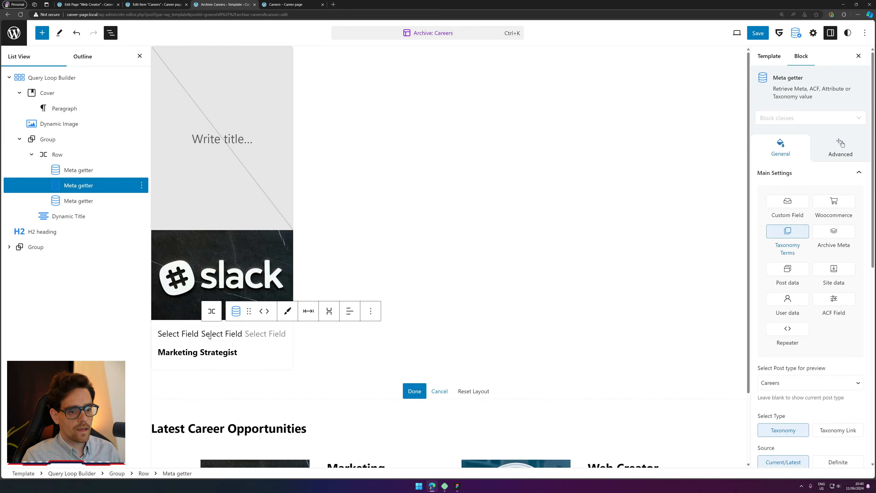
{"action": "left_click", "coordinate": [166, 334]}
{"action": "left_click", "coordinate": [206, 352]}
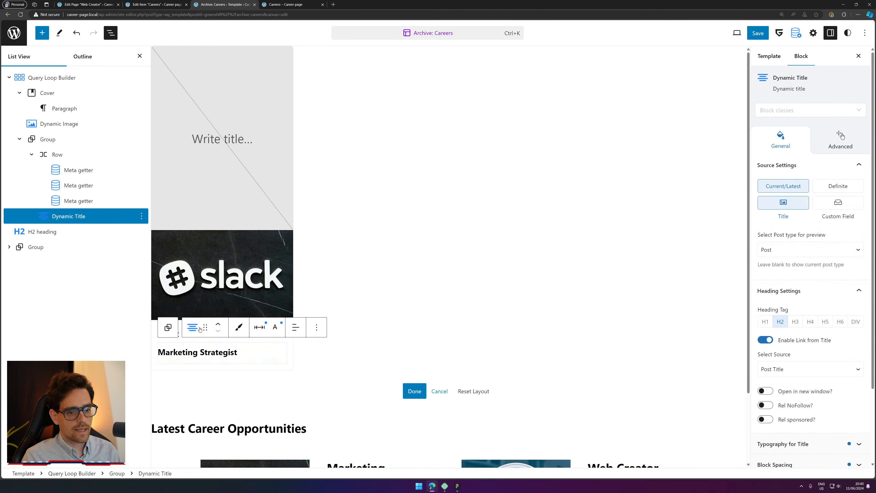
{"action": "left_click_drag", "start_coordinate": [206, 326], "coordinate": [212, 142]}
{"action": "left_click", "coordinate": [182, 340]}
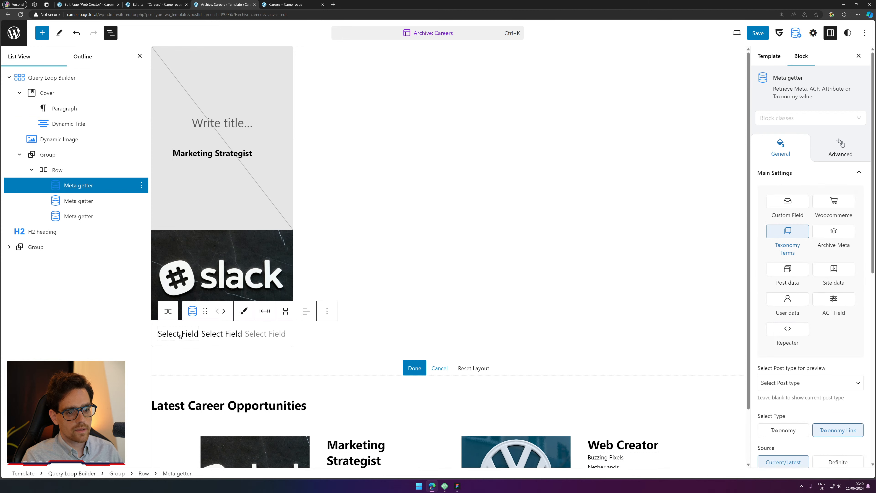
{"action": "left_click", "coordinate": [57, 170]}
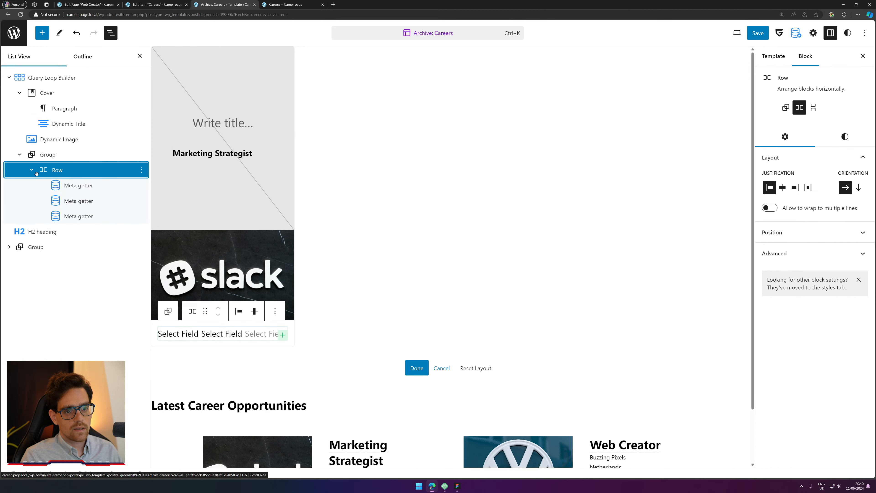
{"action": "left_click_drag", "start_coordinate": [55, 171], "coordinate": [65, 128]}
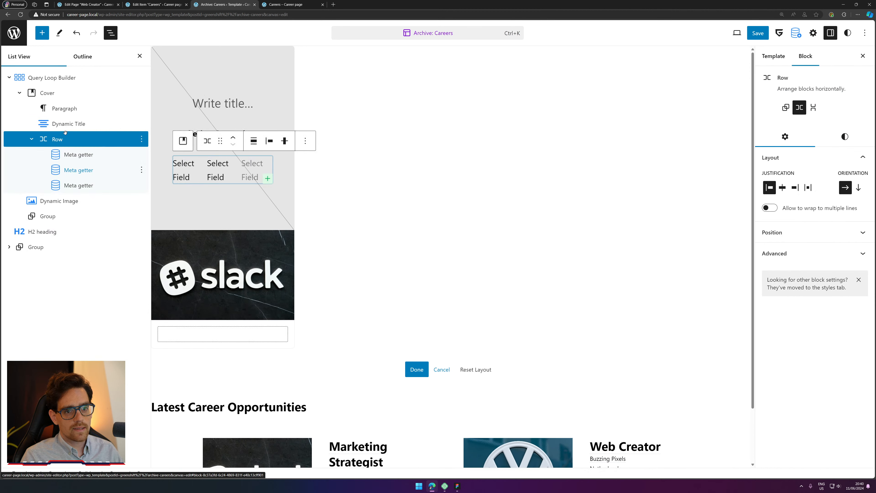
Step: Set the Cover block's content position to Bottom Center
{"action": "left_click", "coordinate": [52, 93]}
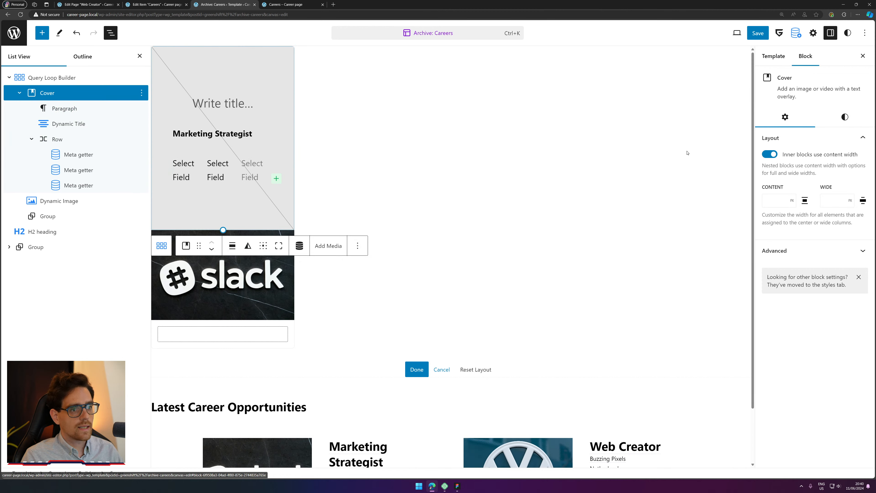
{"action": "left_click", "coordinate": [264, 247]}
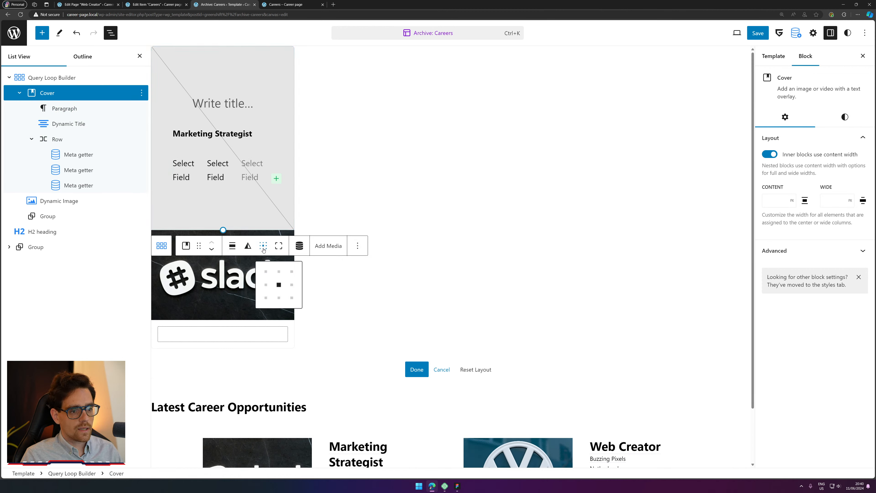
{"action": "left_click", "coordinate": [279, 297]}
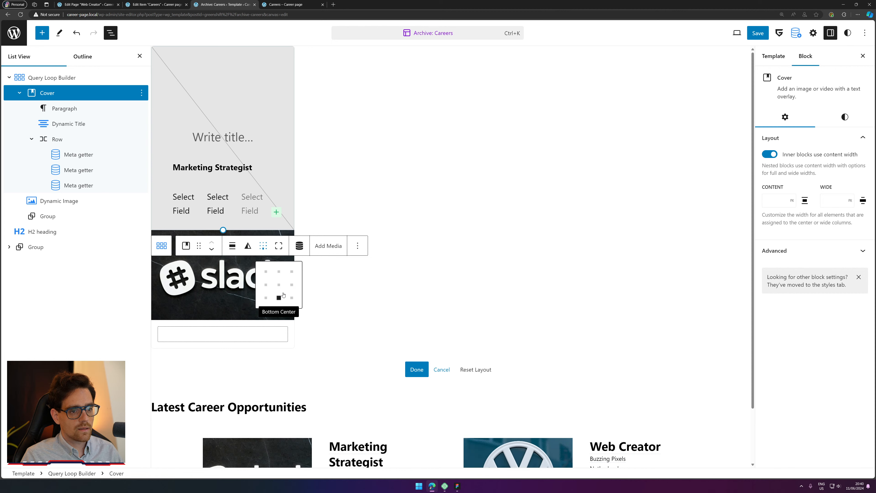
{"action": "left_click", "coordinate": [226, 304]}
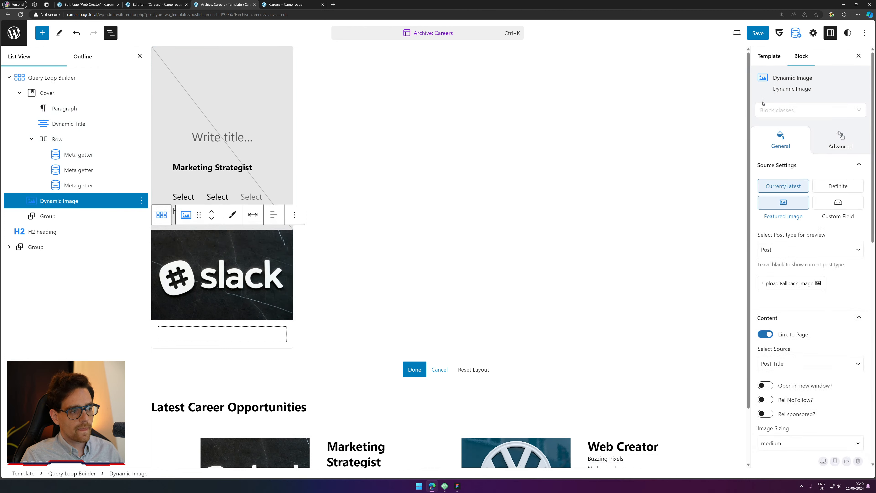
Step: Save the Archive: Careers template and reload the live Careers page to check the new Cover cards
{"action": "left_click", "coordinate": [757, 33]}
{"action": "left_click", "coordinate": [782, 32]}
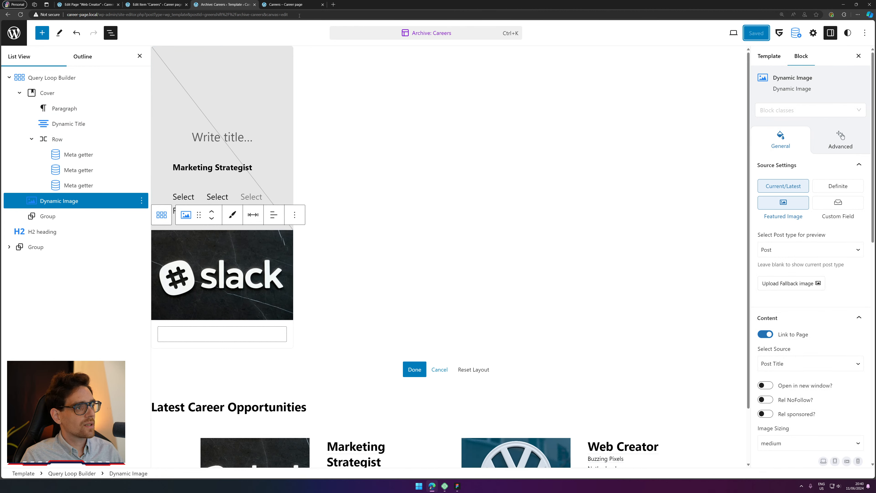
{"action": "left_click", "coordinate": [283, 5]}
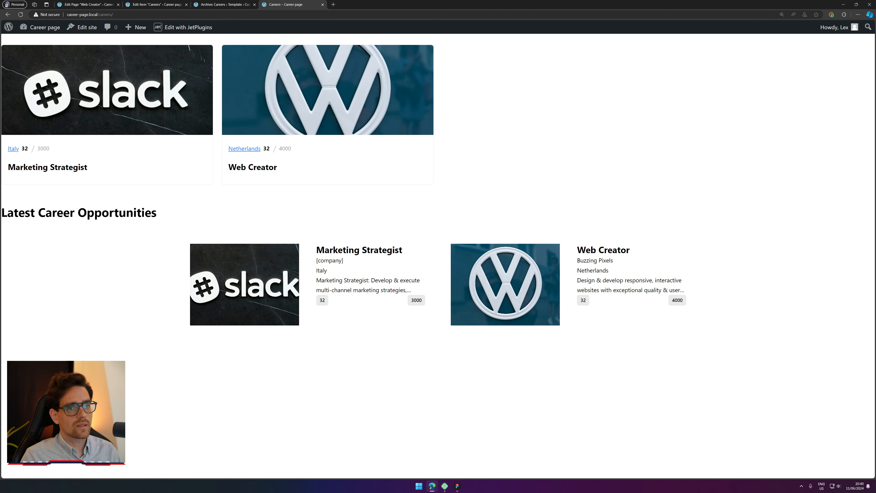
{"action": "left_click", "coordinate": [21, 15]}
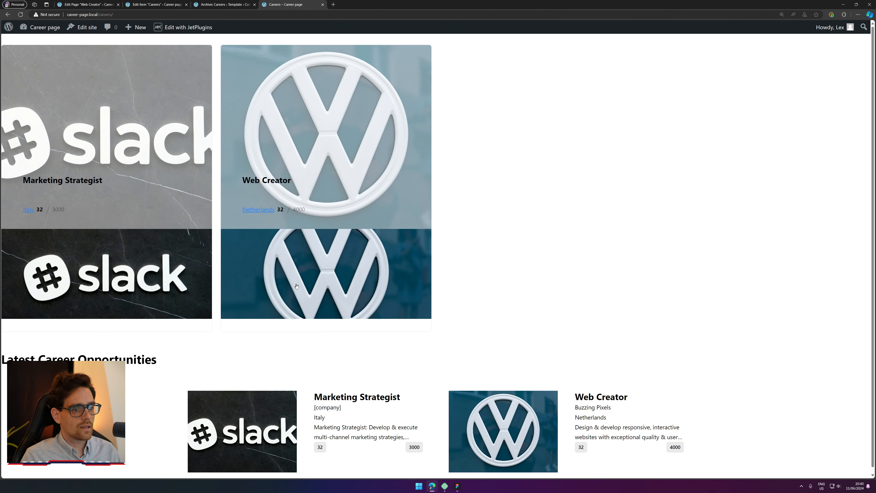
Step: In the template's query loop, delete the Dynamic Image and the empty Group below the Cover block
{"action": "left_click", "coordinate": [224, 4]}
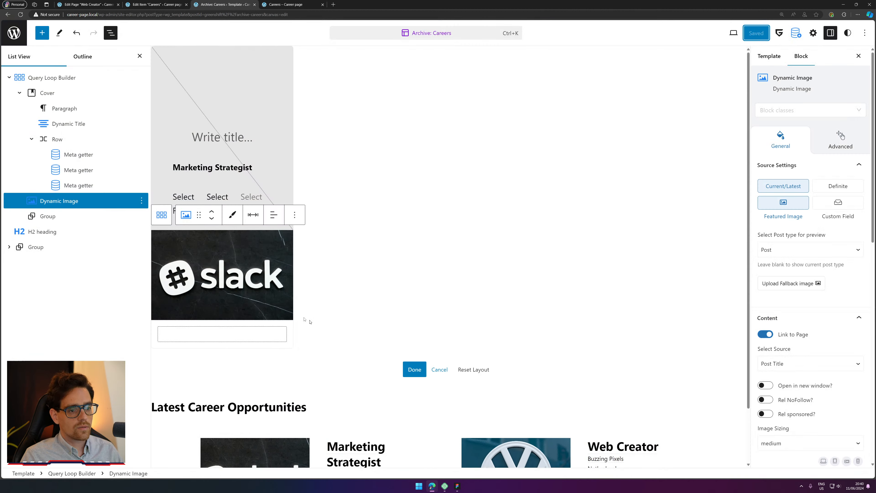
{"action": "left_click", "coordinate": [65, 204]}
{"action": "left_click", "coordinate": [65, 204]}
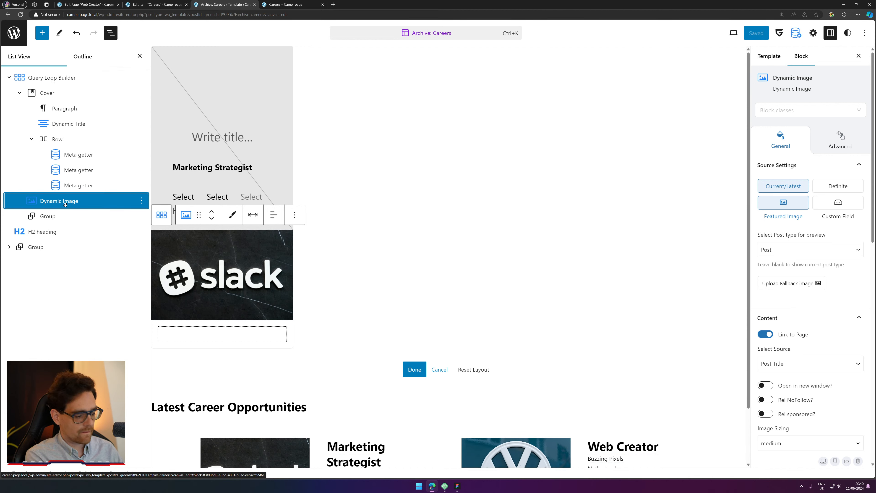
{"action": "key", "text": "Delete"}
{"action": "left_click", "coordinate": [65, 202]}
{"action": "key", "text": "Delete"}
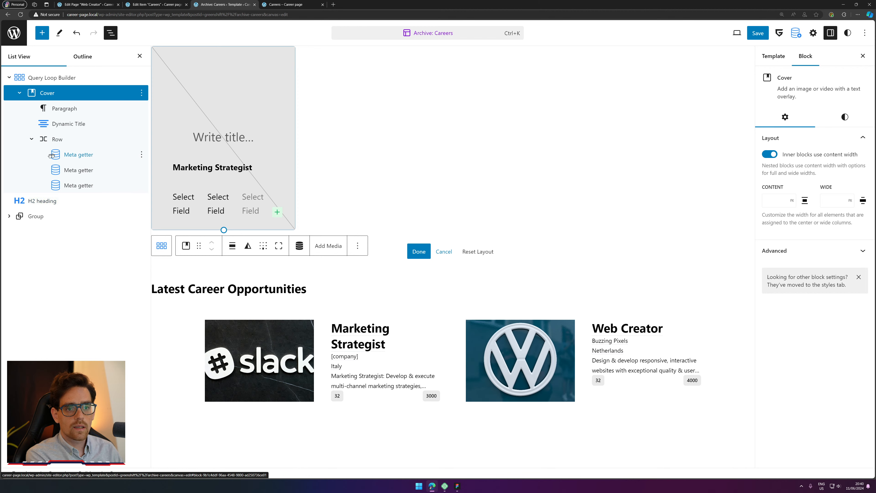
Step: Check the card overlay on the live Careers page and open the gradient options for the Cover block's overlay colour
{"action": "left_click", "coordinate": [269, 4]}
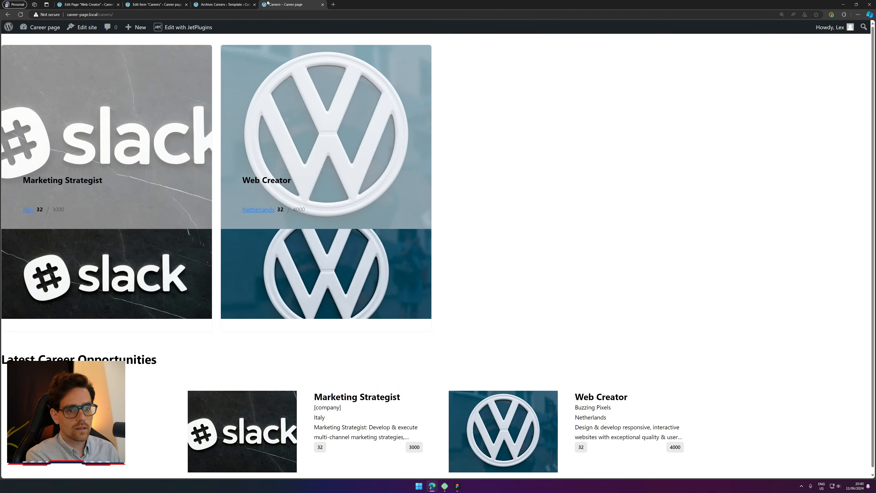
{"action": "mouse_move", "coordinate": [218, 2]}
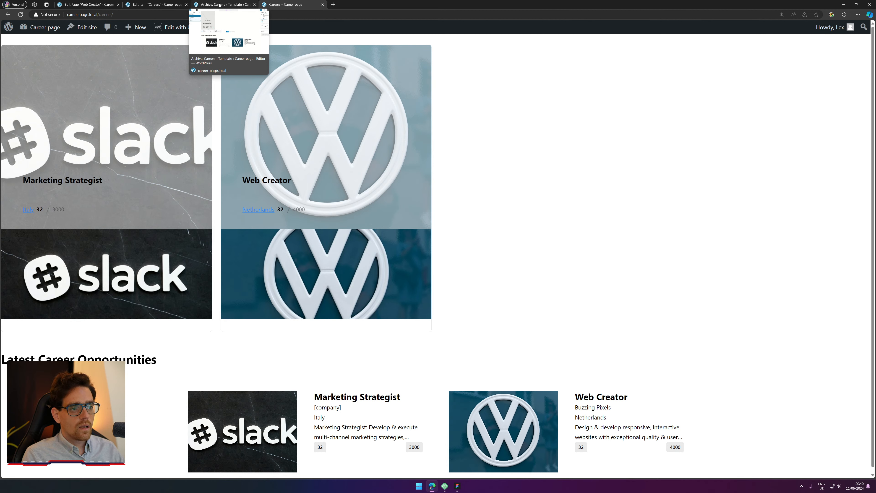
{"action": "left_click", "coordinate": [237, 3]}
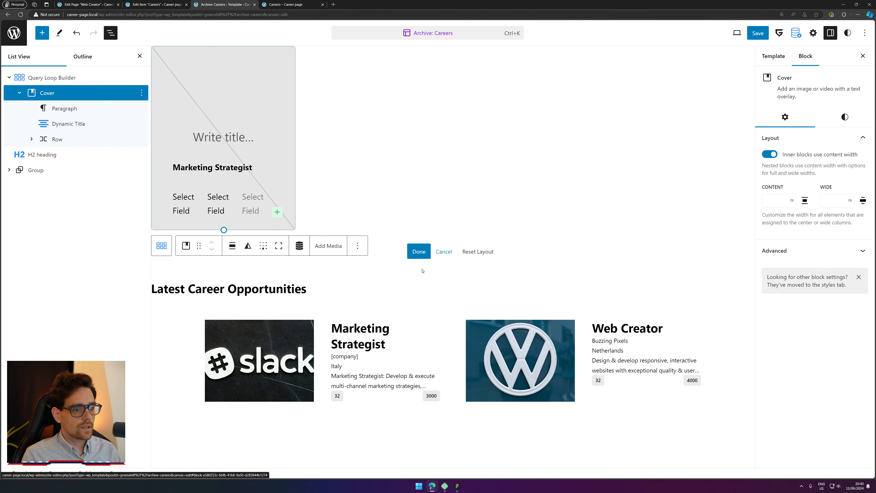
{"action": "left_click", "coordinate": [842, 124]}
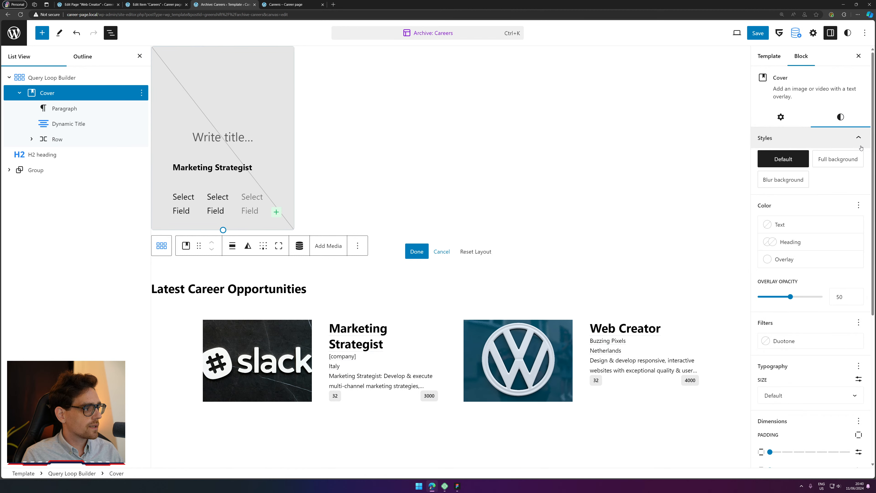
{"action": "scroll", "coordinate": [829, 127], "scroll_direction": "down", "scroll_amount": 2}
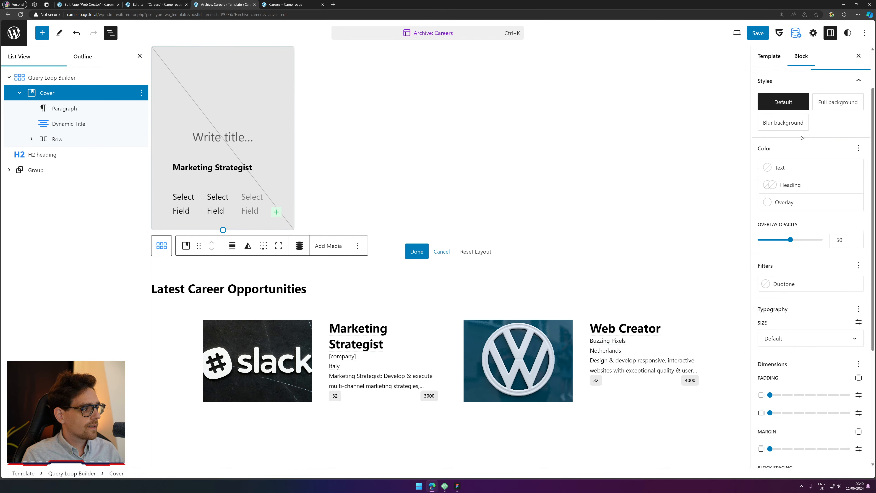
{"action": "left_click", "coordinate": [803, 205]}
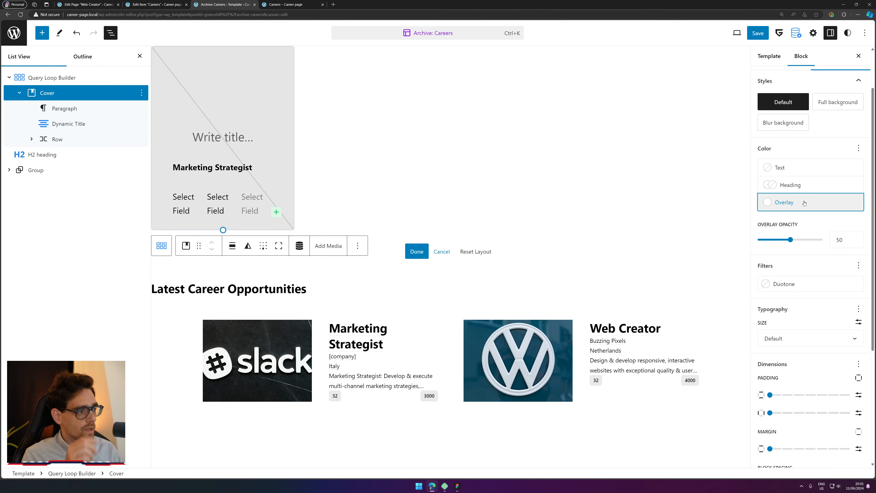
{"action": "left_click", "coordinate": [682, 202]}
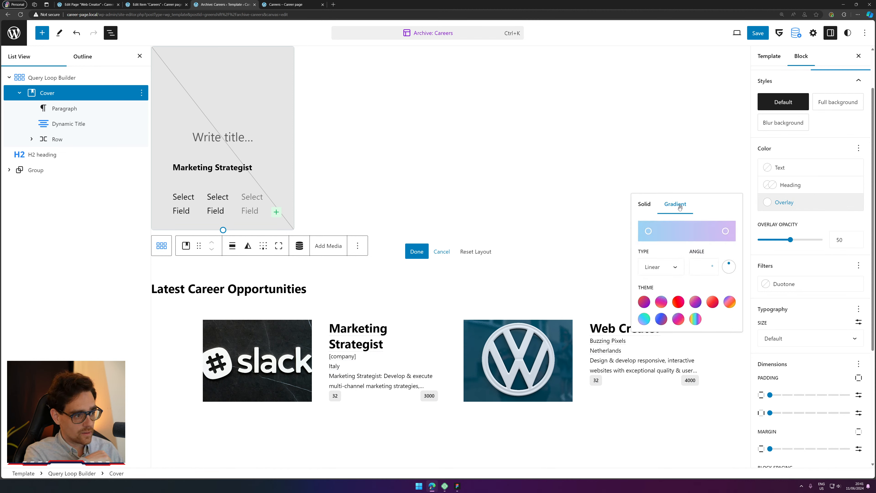
Step: Make the Cover's overlay a linear gradient from black (000000) to fully transparent black
{"action": "left_click", "coordinate": [648, 231]}
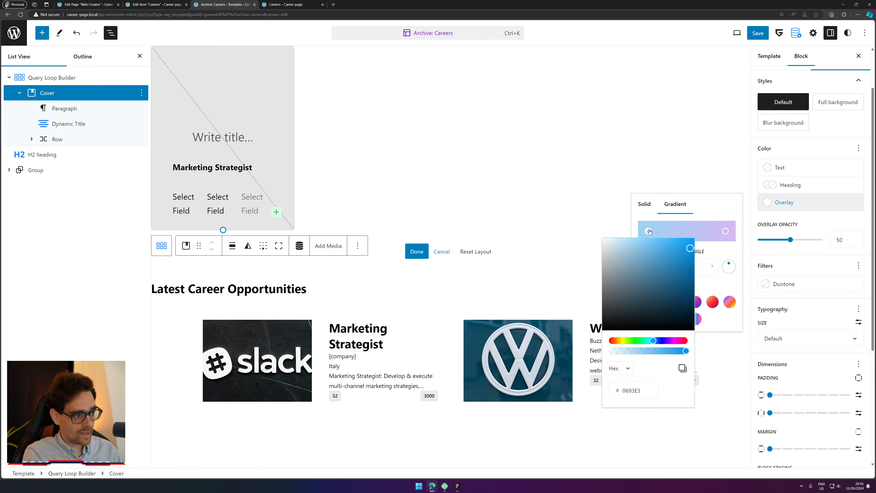
{"action": "left_click", "coordinate": [724, 234]}
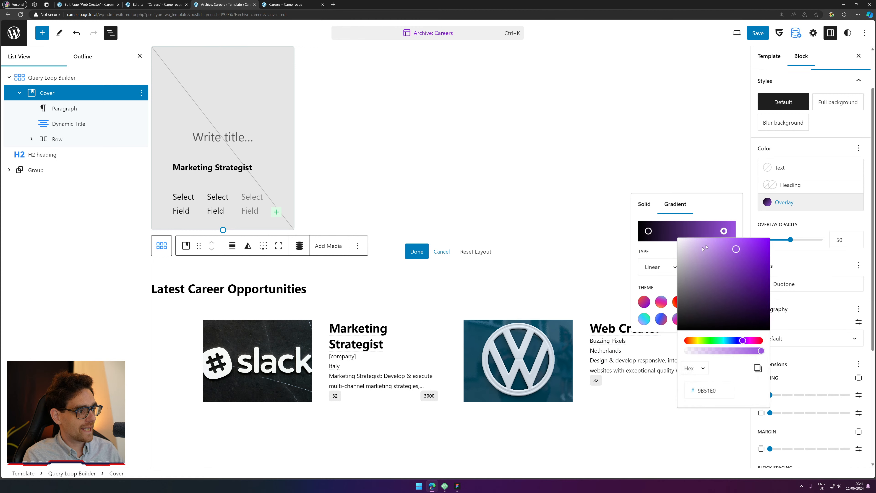
{"action": "left_click_drag", "start_coordinate": [745, 301], "coordinate": [646, 380]}
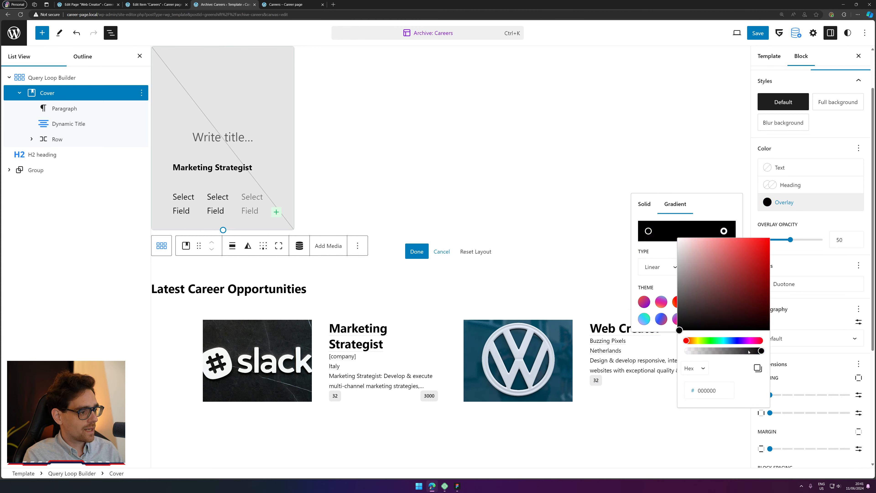
{"action": "left_click_drag", "start_coordinate": [760, 351], "coordinate": [647, 365]}
{"action": "left_click", "coordinate": [709, 213]}
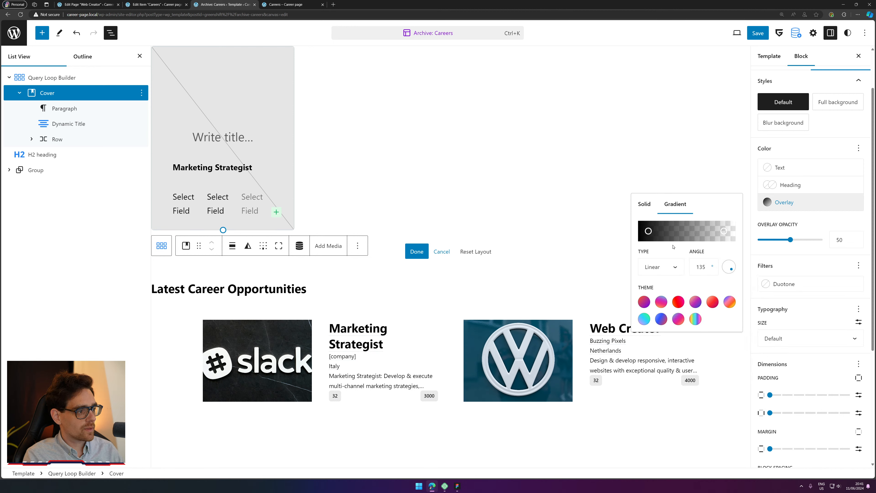
Step: Make the Cover overlay gradient's starting black partly transparent (000000CF) and set the gradient angle to 180°
{"action": "double_click", "coordinate": [649, 232]}
{"action": "left_click", "coordinate": [649, 232]}
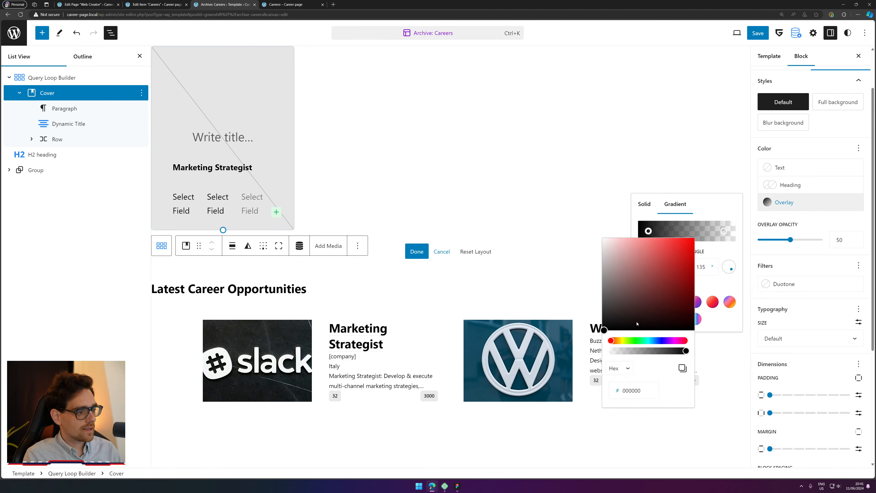
{"action": "left_click_drag", "start_coordinate": [691, 355], "coordinate": [673, 354]}
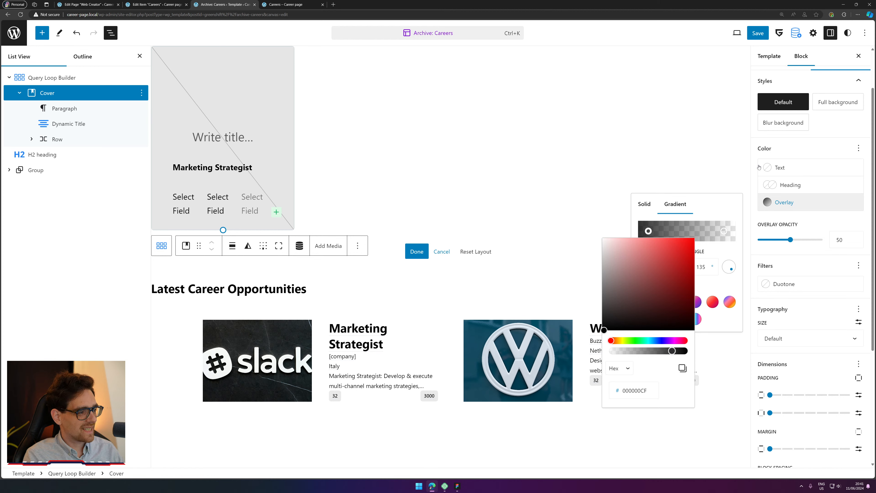
{"action": "left_click", "coordinate": [730, 272]}
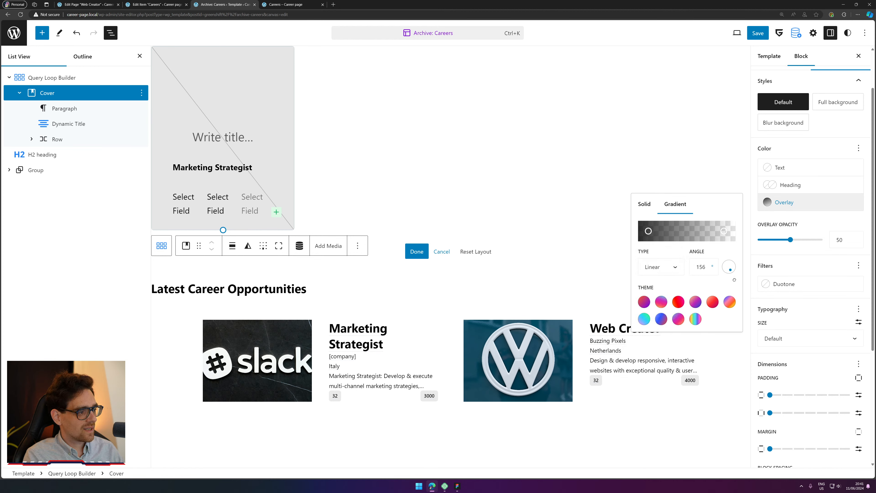
{"action": "left_click_drag", "start_coordinate": [734, 279], "coordinate": [729, 280]}
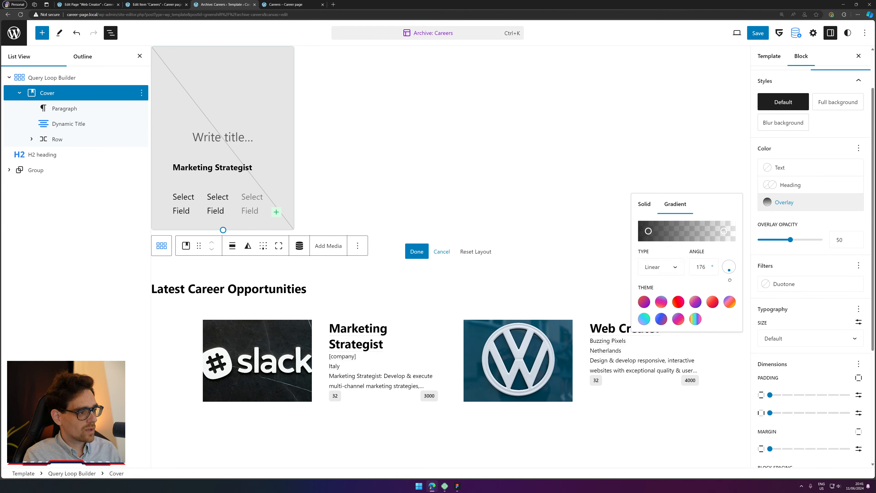
{"action": "left_click", "coordinate": [693, 269]}
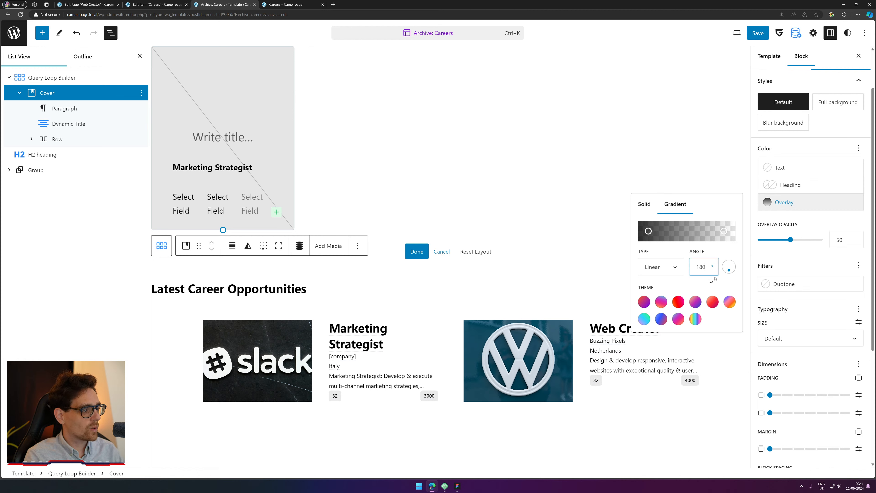
Step: Save the Archive: Careers template and reload the live Careers page to check the card gradient
{"action": "left_click", "coordinate": [753, 31]}
{"action": "left_click", "coordinate": [796, 32]}
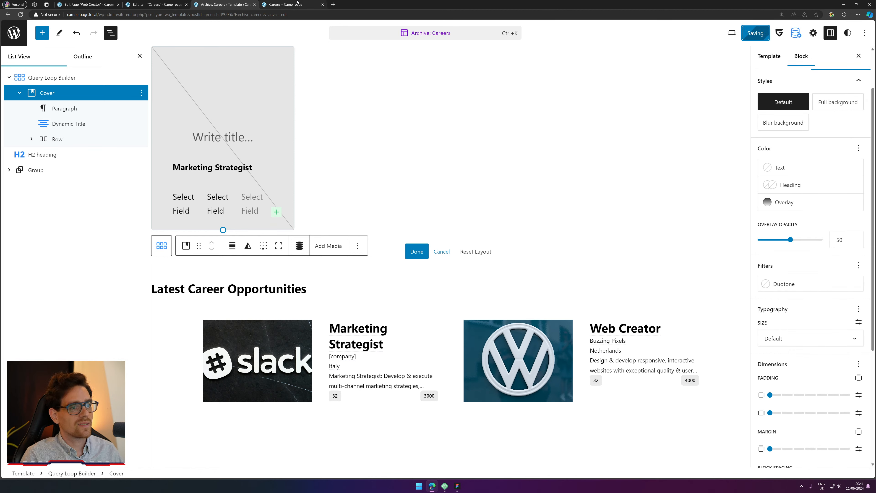
{"action": "mouse_move", "coordinate": [297, 2]}
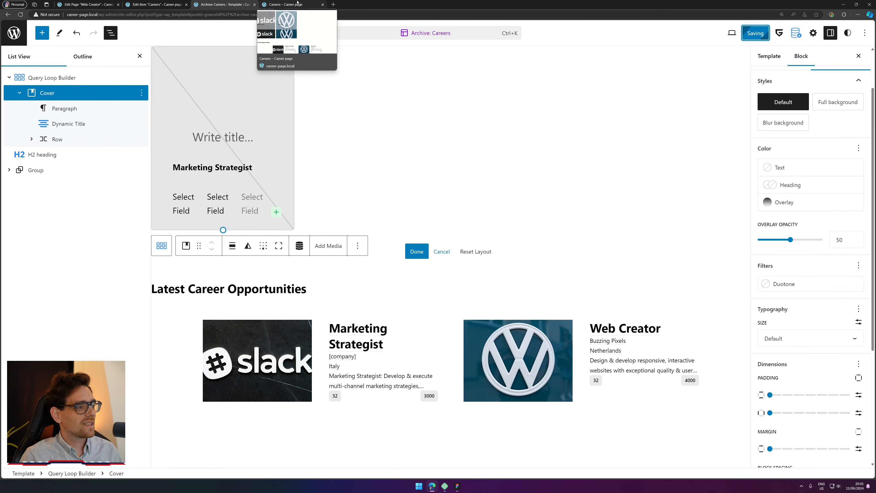
{"action": "left_click", "coordinate": [291, 4]}
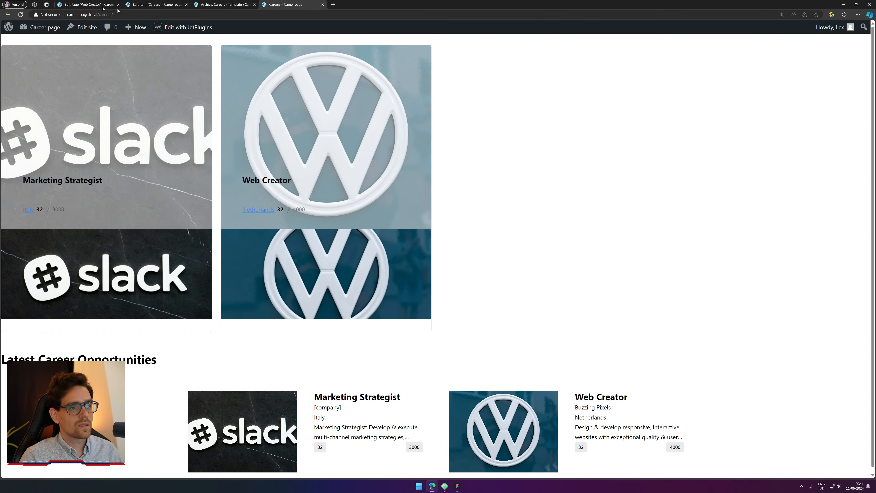
{"action": "left_click", "coordinate": [21, 15]}
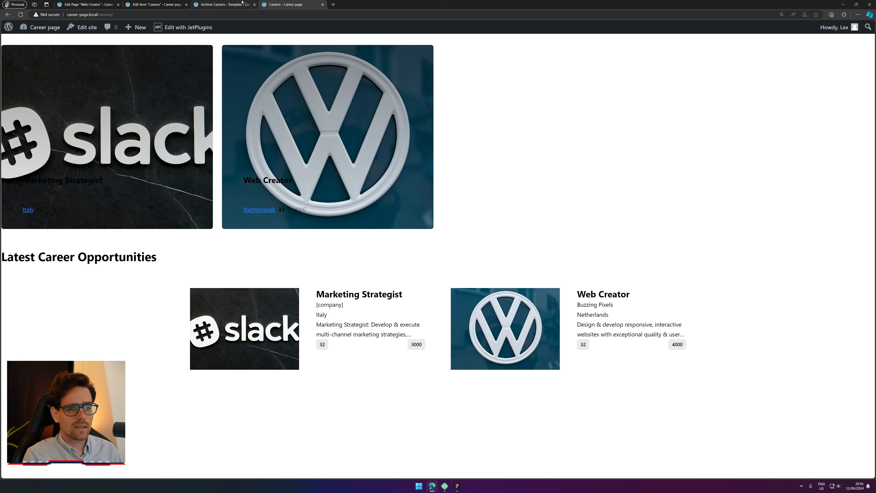
Step: Back in the template, set the Cover block's overlay opacity to 100
{"action": "left_click", "coordinate": [229, 5]}
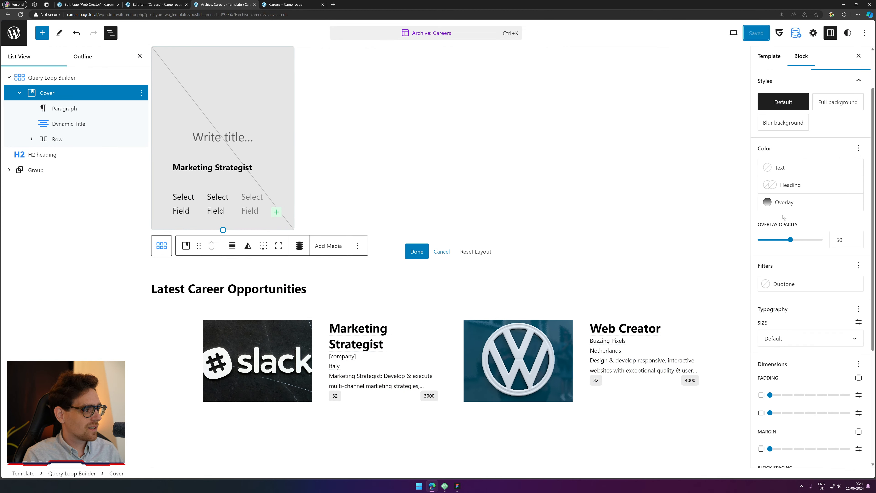
{"action": "left_click", "coordinate": [780, 203]}
{"action": "key", "text": "Escape"}
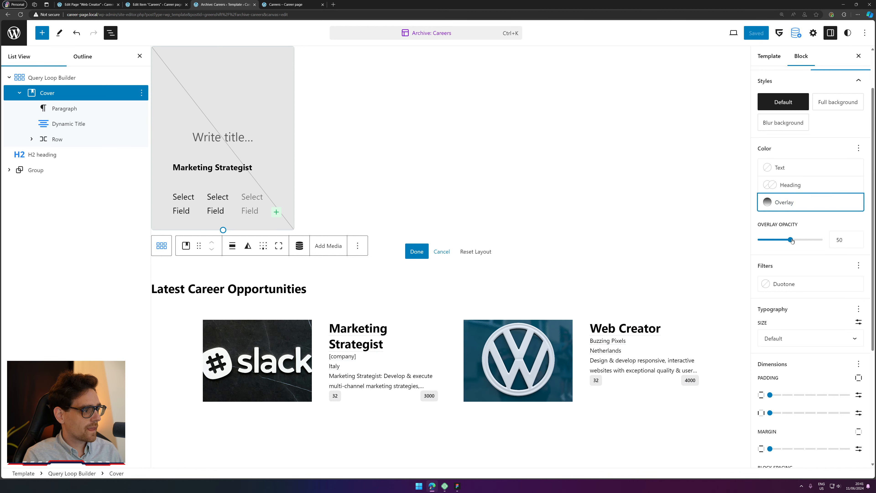
{"action": "left_click_drag", "start_coordinate": [791, 241], "coordinate": [867, 247]}
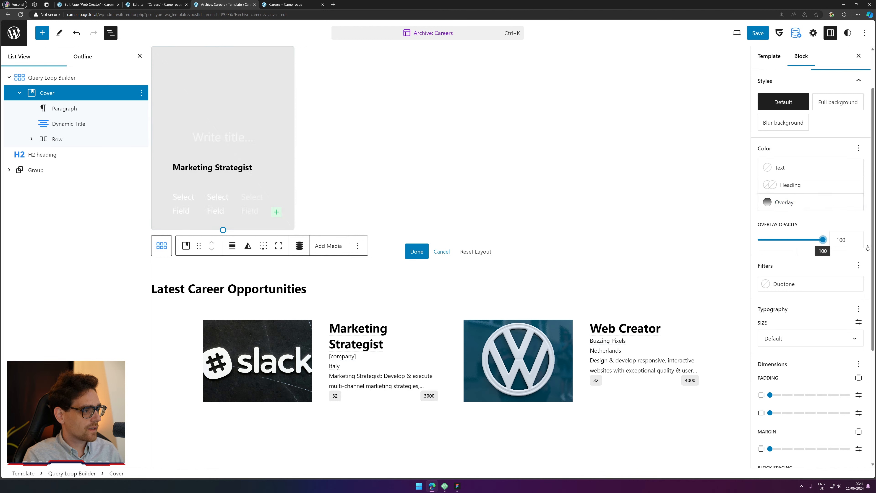
Step: Save the template and reload the live Careers page to check the full-opacity overlay
{"action": "left_click", "coordinate": [757, 33]}
{"action": "left_click", "coordinate": [772, 33]}
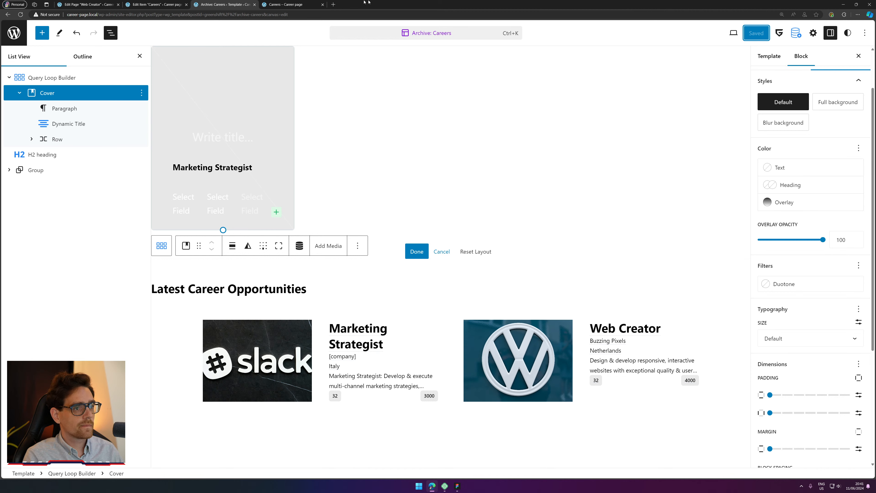
{"action": "left_click", "coordinate": [278, 4]}
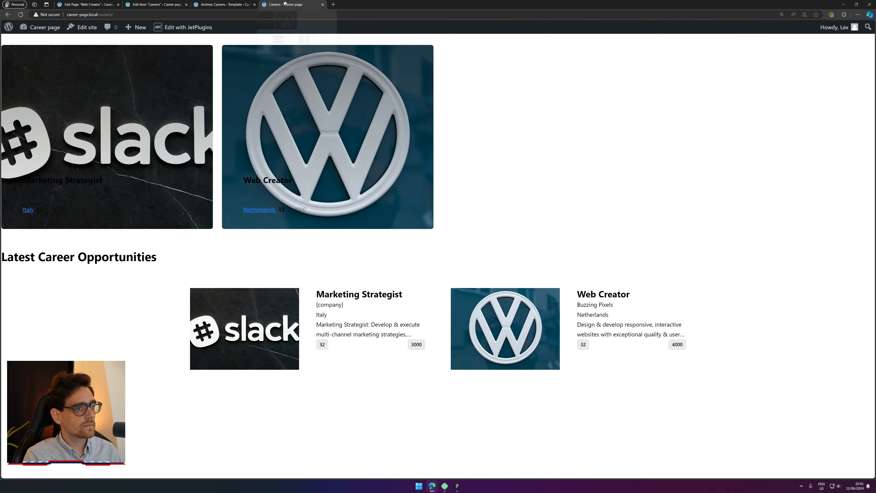
{"action": "left_click", "coordinate": [22, 15]}
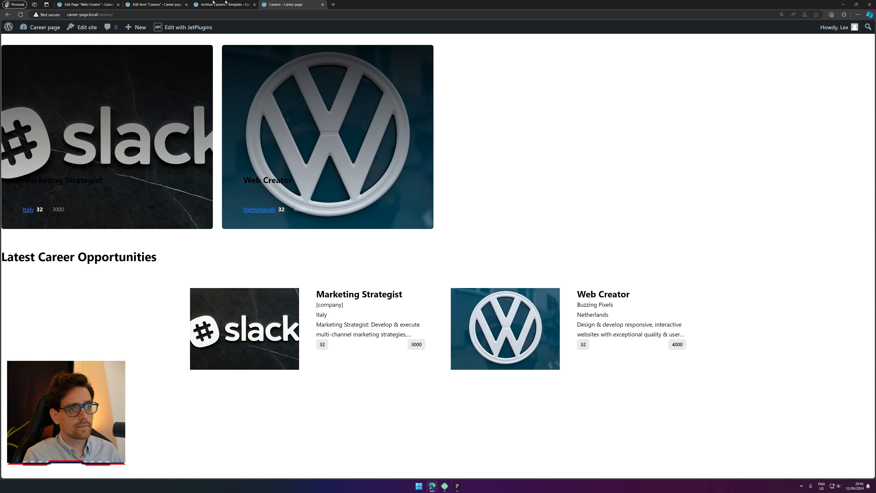
Step: Return to the template and set the Cover overlay gradient's angle to 90°
{"action": "left_click", "coordinate": [240, 2]}
{"action": "left_click", "coordinate": [804, 204]}
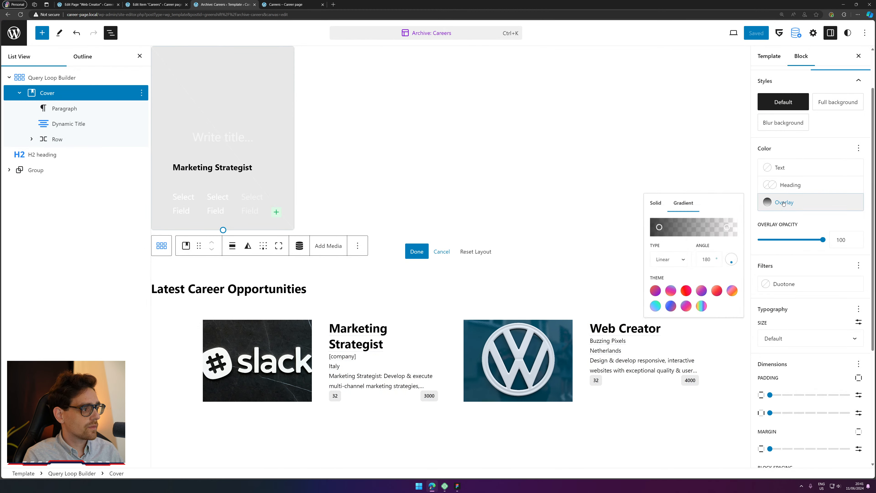
{"action": "double_click", "coordinate": [694, 266]}
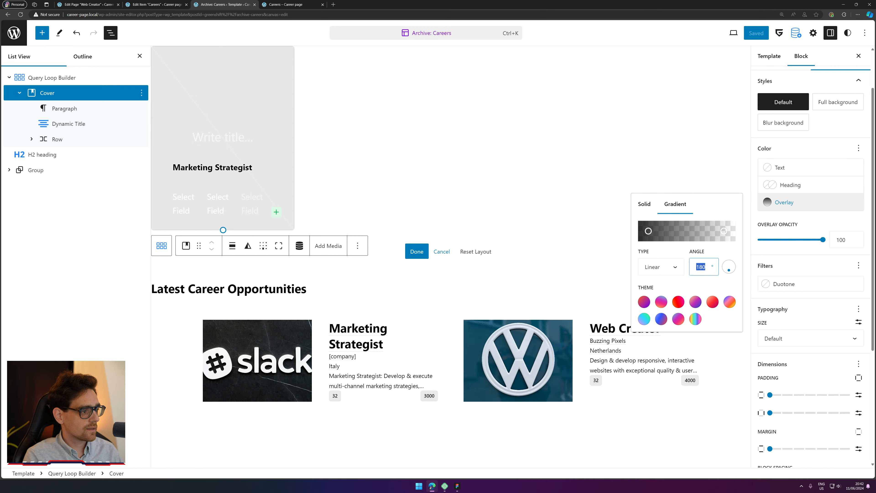
{"action": "type", "text": "90"}
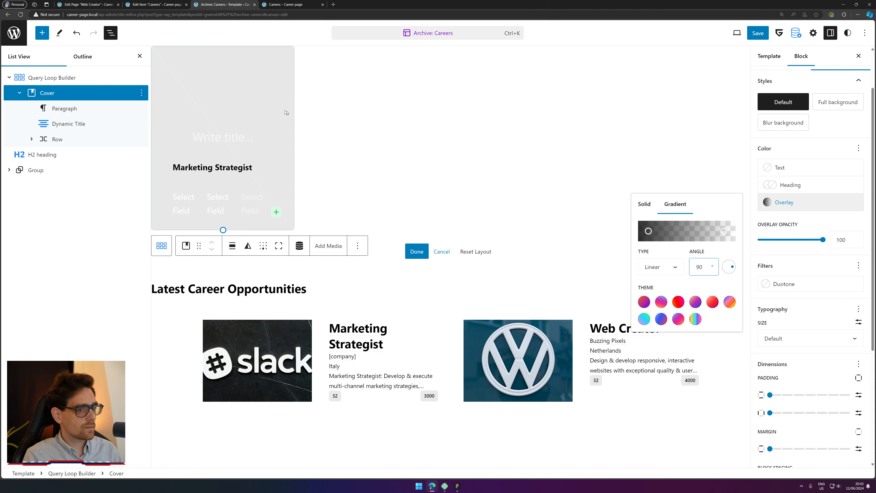
Step: Delete the empty title paragraph inside the Cover block
{"action": "left_click", "coordinate": [223, 139]}
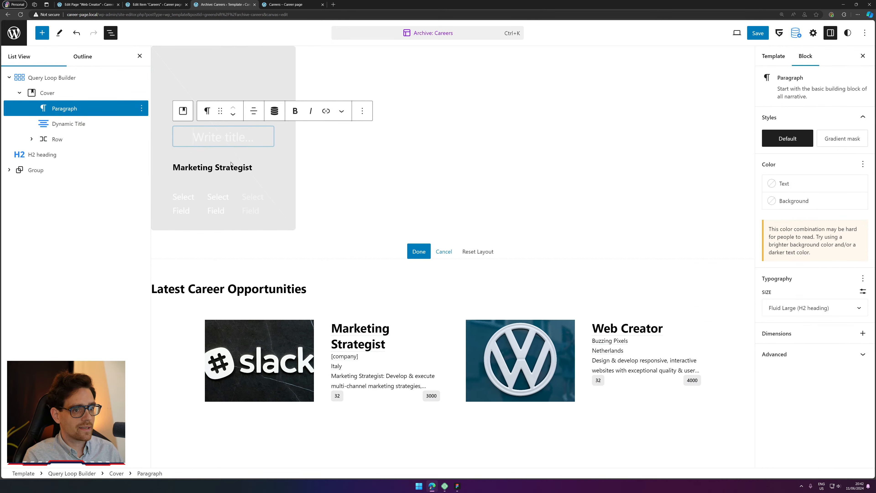
{"action": "left_click", "coordinate": [784, 183]}
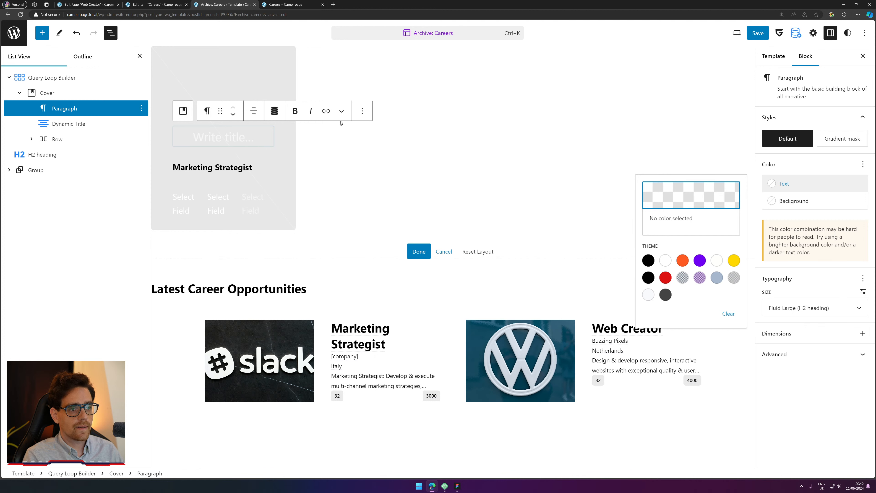
{"action": "left_click", "coordinate": [363, 111]}
{"action": "left_click", "coordinate": [422, 358]}
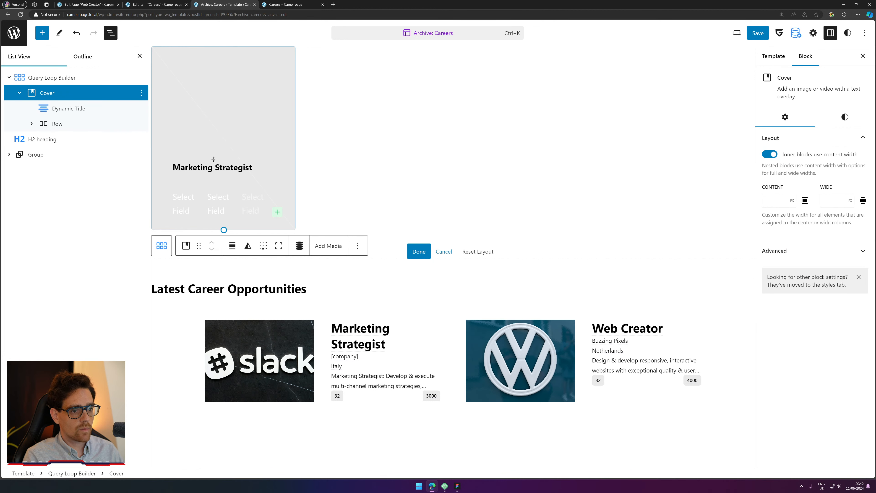
Step: Set the text colour and links colour of the Cover's Dynamic Title to the theme palette's white
{"action": "left_click", "coordinate": [213, 159]}
{"action": "left_click", "coordinate": [290, 141]}
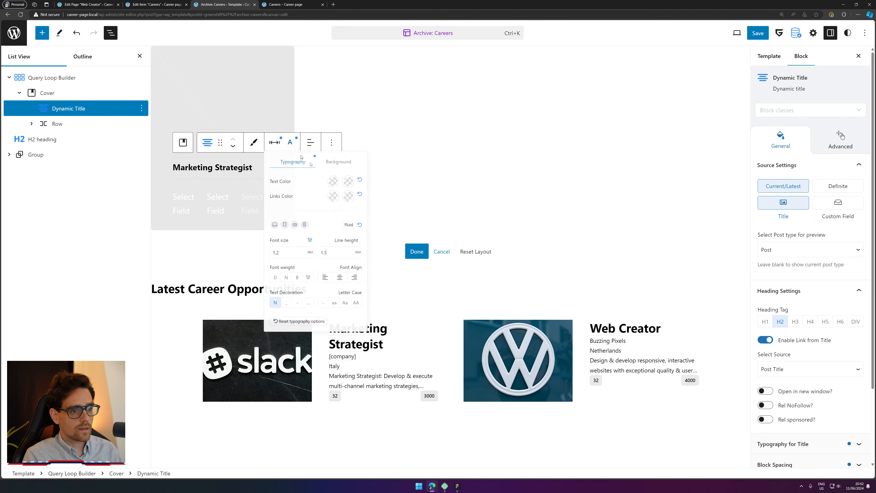
{"action": "left_click", "coordinate": [344, 188]}
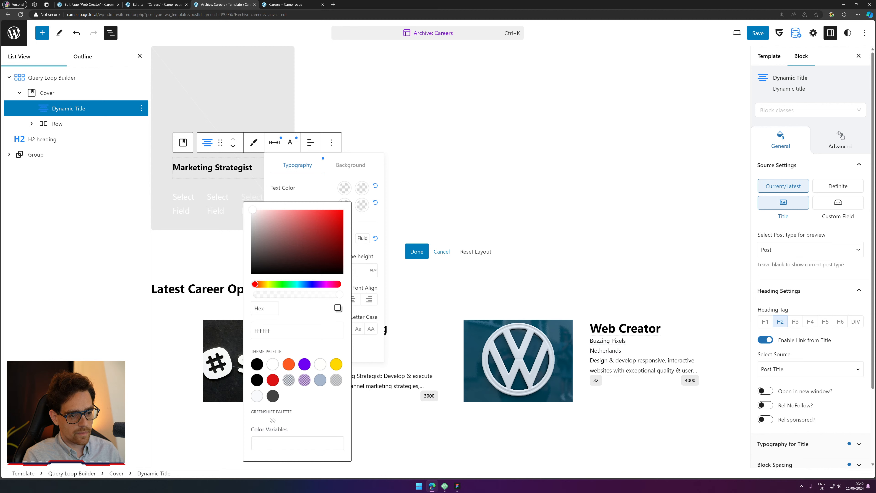
{"action": "left_click", "coordinate": [273, 364]}
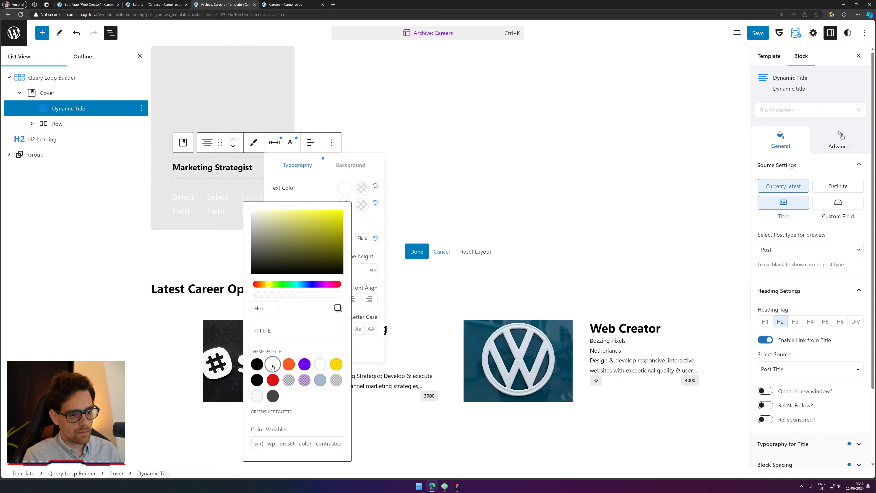
{"action": "left_click", "coordinate": [226, 169]}
{"action": "left_click", "coordinate": [226, 169]}
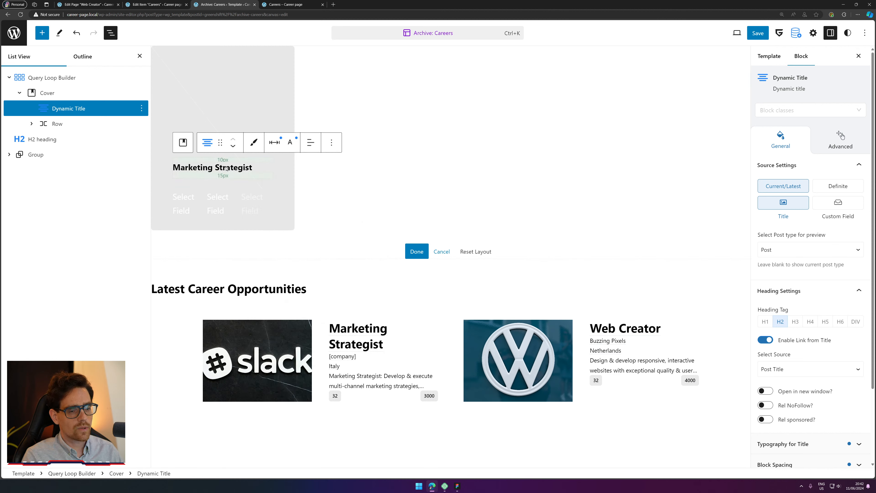
{"action": "left_click", "coordinate": [291, 145]}
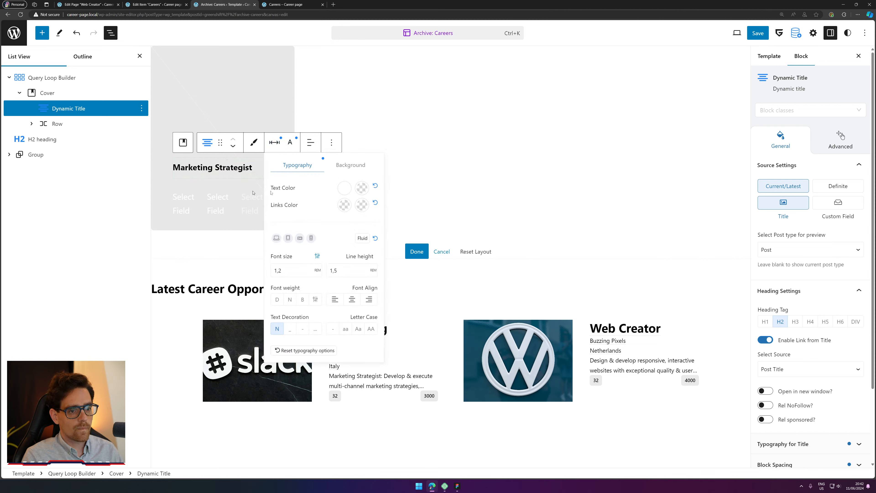
{"action": "left_click", "coordinate": [342, 207]}
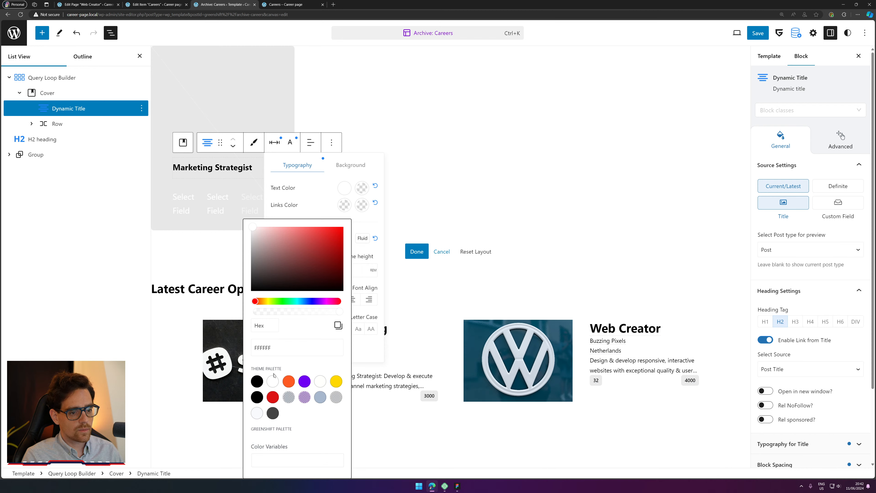
Step: Set the text colour of the Row holding the three Meta getter blocks to the theme's white
{"action": "left_click", "coordinate": [186, 202]}
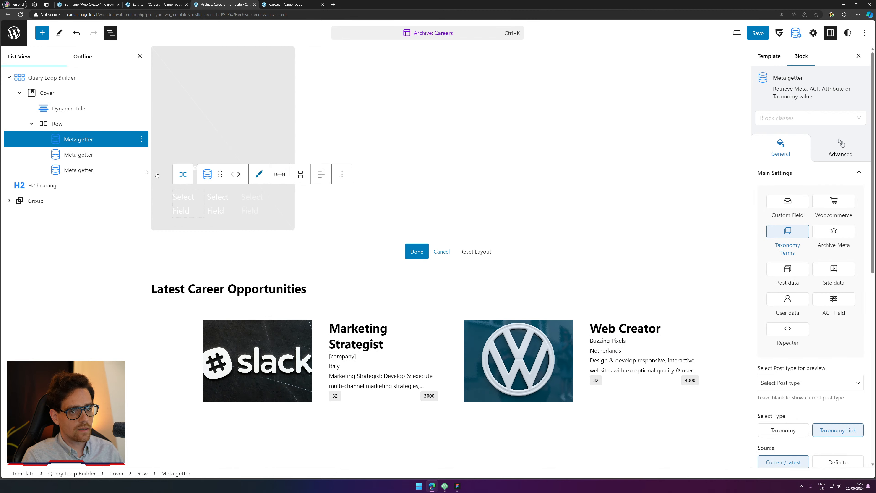
{"action": "left_click", "coordinate": [183, 174]}
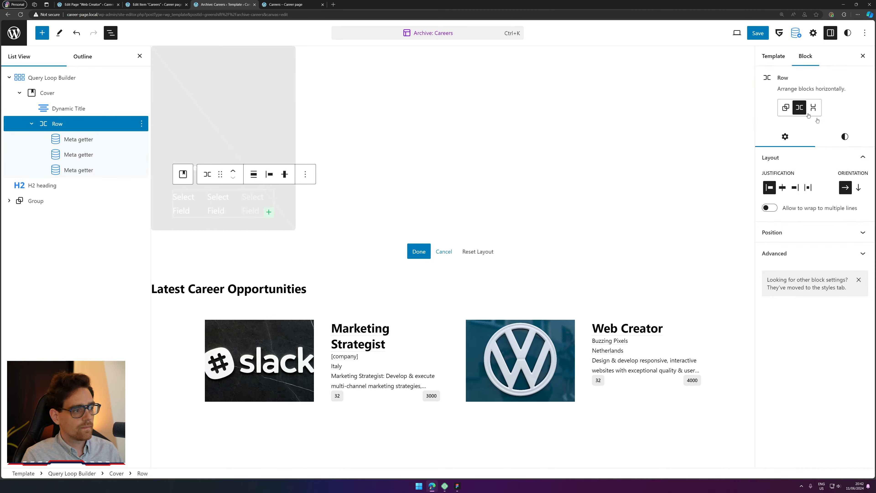
{"action": "left_click", "coordinate": [855, 139]}
{"action": "left_click", "coordinate": [780, 223]}
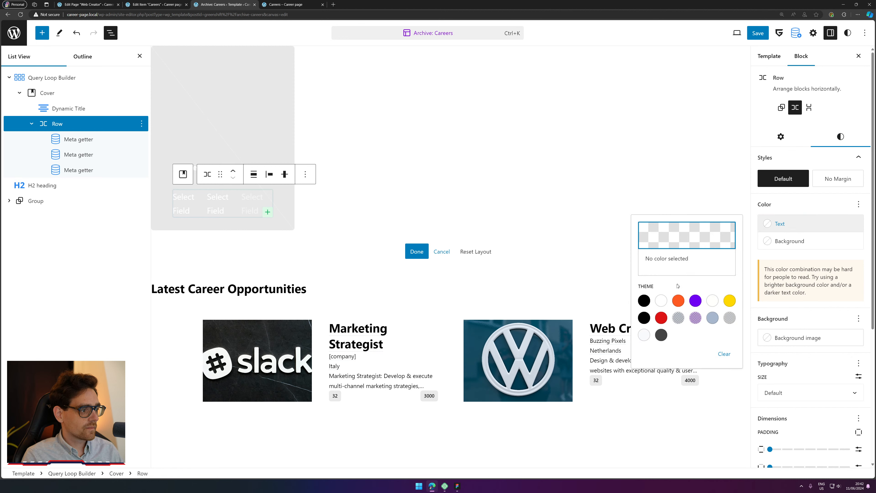
{"action": "left_click", "coordinate": [661, 300]}
Step: Save the template, finish editing the query loop layout, and check the reloaded live Careers page before returning to the editor
{"action": "left_click", "coordinate": [764, 34]}
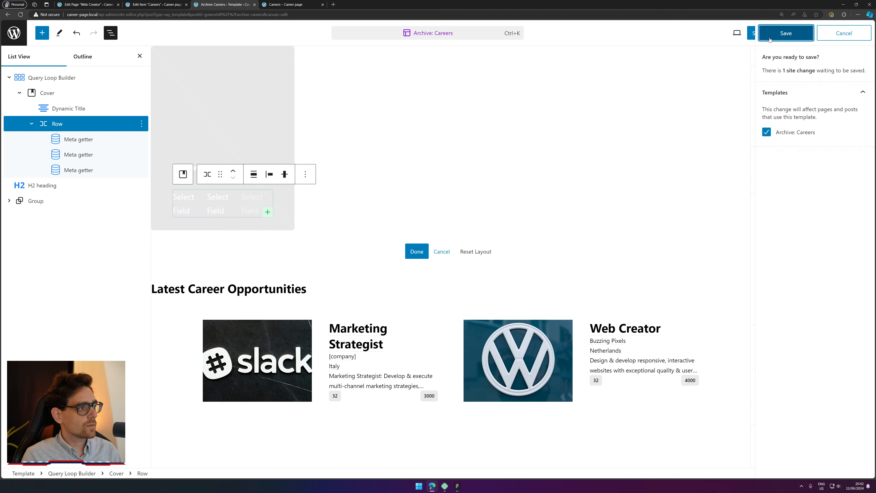
{"action": "left_click", "coordinate": [769, 39]}
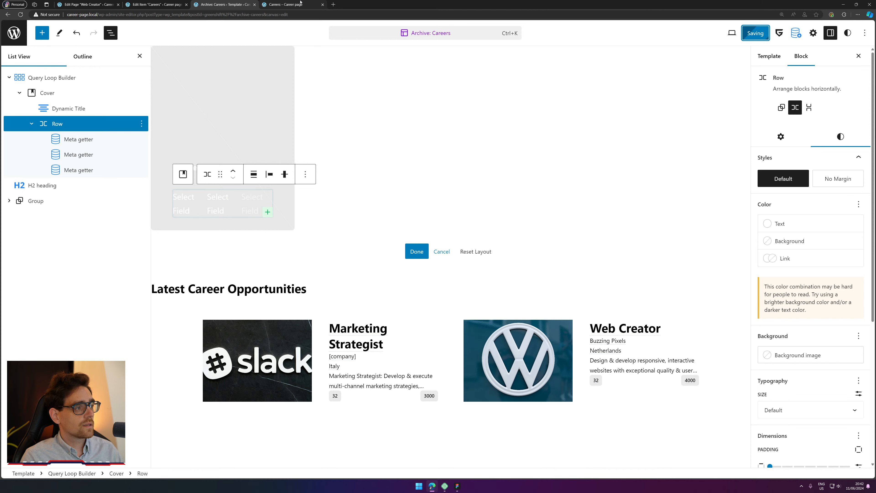
{"action": "left_click", "coordinate": [417, 253]}
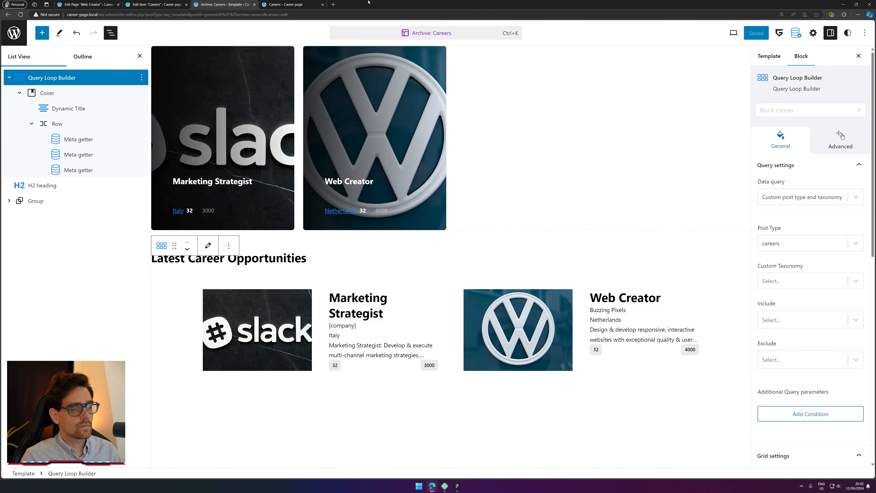
{"action": "left_click", "coordinate": [290, 4]}
{"action": "left_click", "coordinate": [20, 15]}
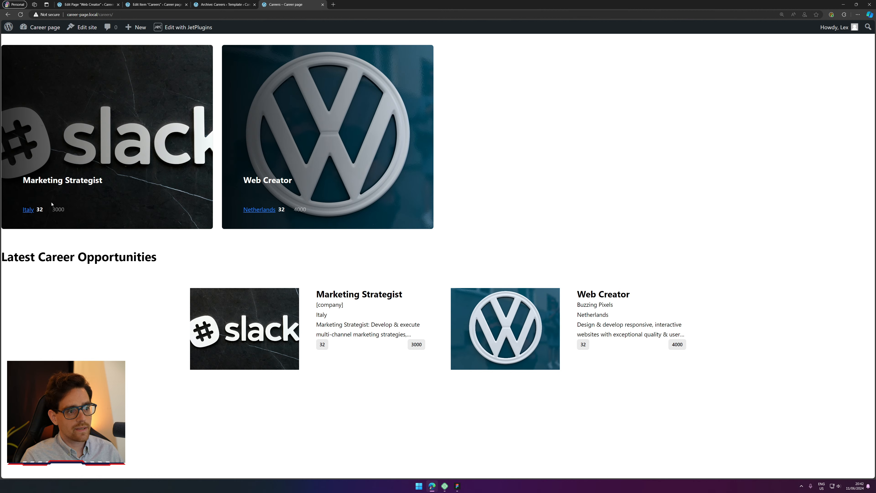
{"action": "left_click", "coordinate": [222, 4]}
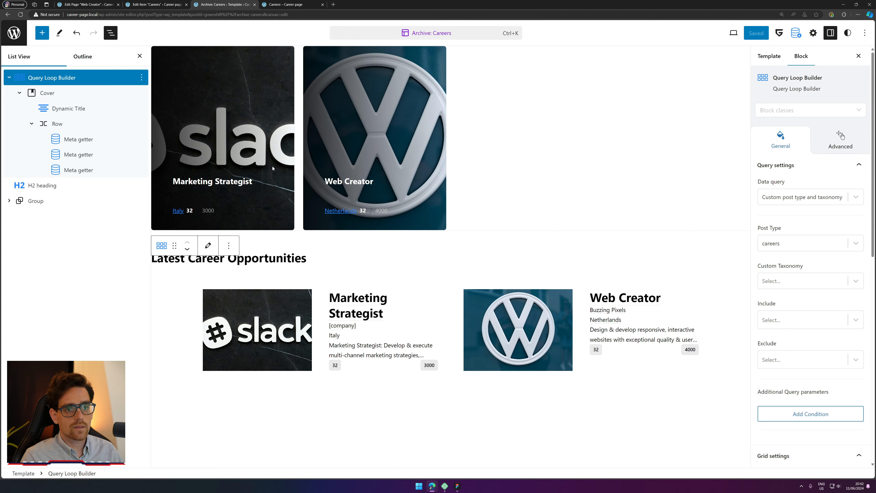
Step: Open the query loop layout for editing and reduce the Dynamic Title's vertical margin to 10px
{"action": "left_click", "coordinate": [208, 245]}
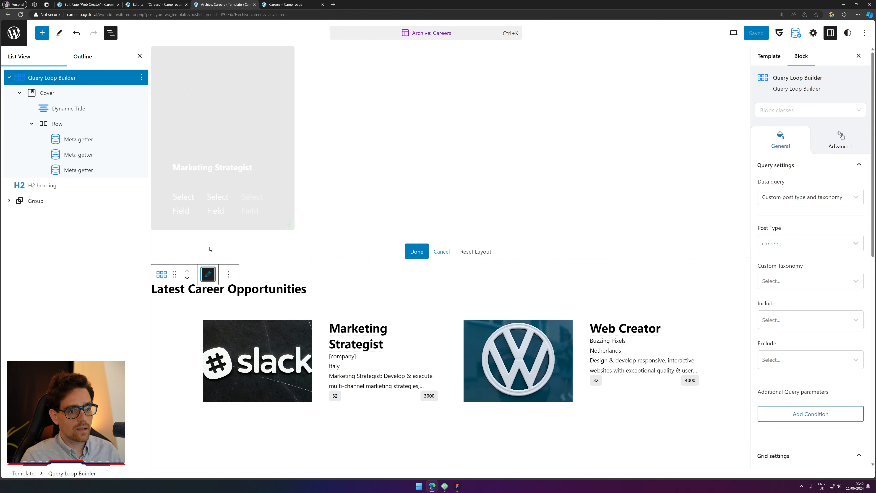
{"action": "left_click", "coordinate": [216, 169]}
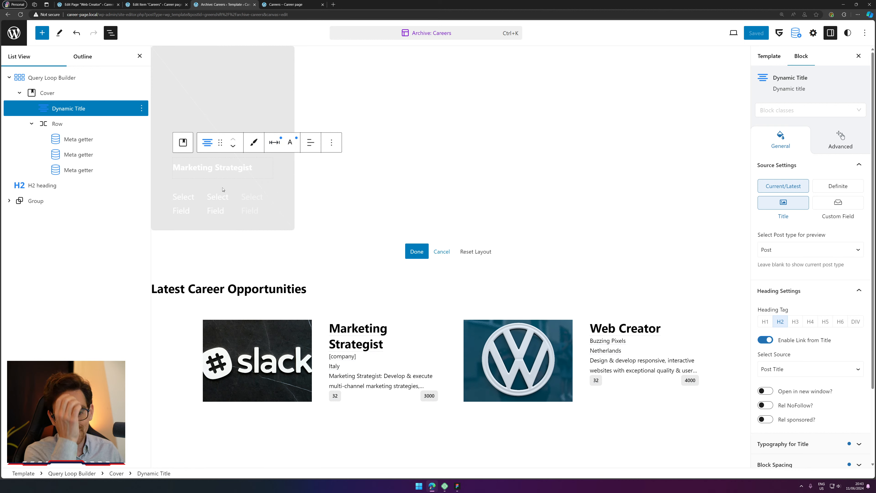
{"action": "left_click_drag", "start_coordinate": [224, 159], "coordinate": [214, 210]}
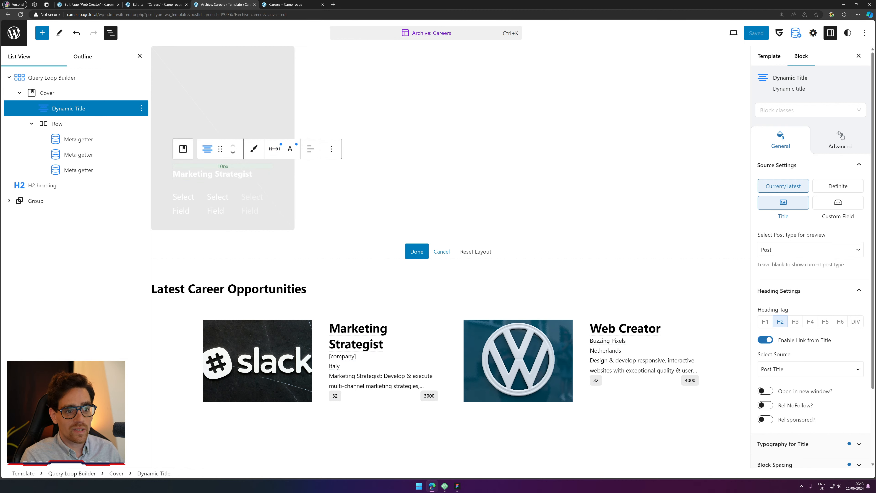
{"action": "left_click", "coordinate": [214, 209]}
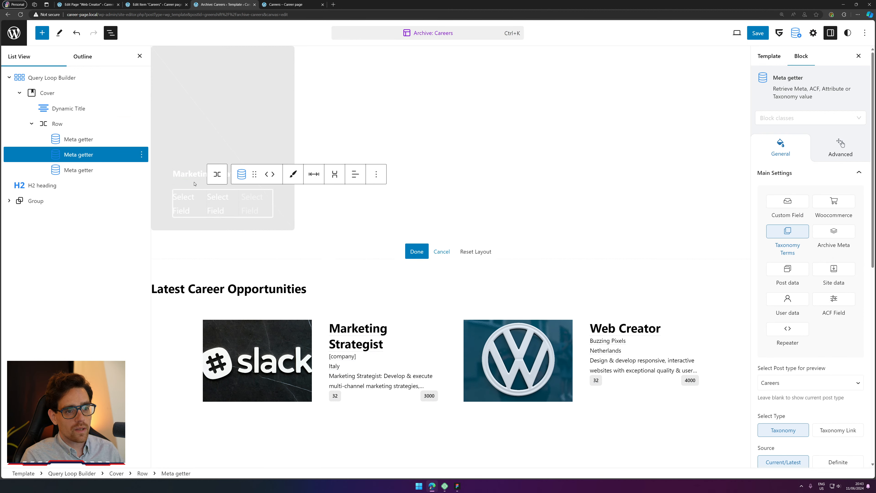
Step: Set the Row's block spacing to 0.4 rem and its horizontal padding and vertical margin to 0
{"action": "left_click", "coordinate": [66, 125]}
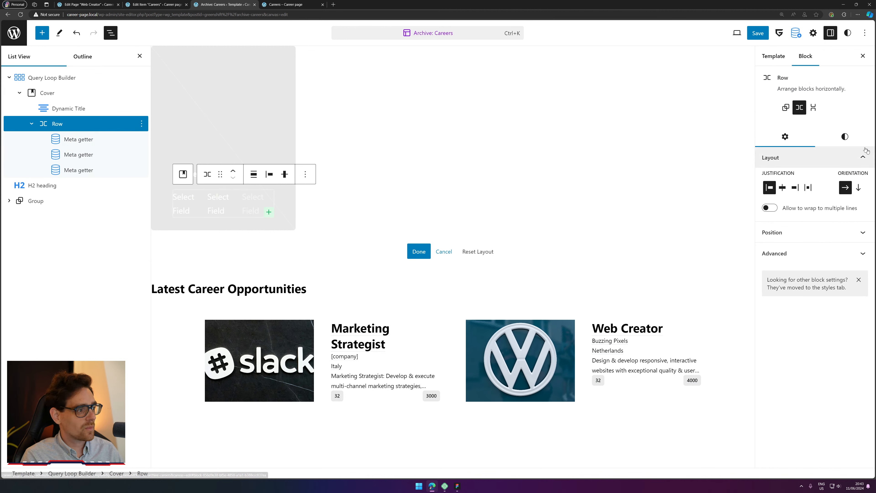
{"action": "left_click", "coordinate": [844, 136]}
{"action": "scroll", "coordinate": [816, 243], "scroll_direction": "down", "scroll_amount": 5}
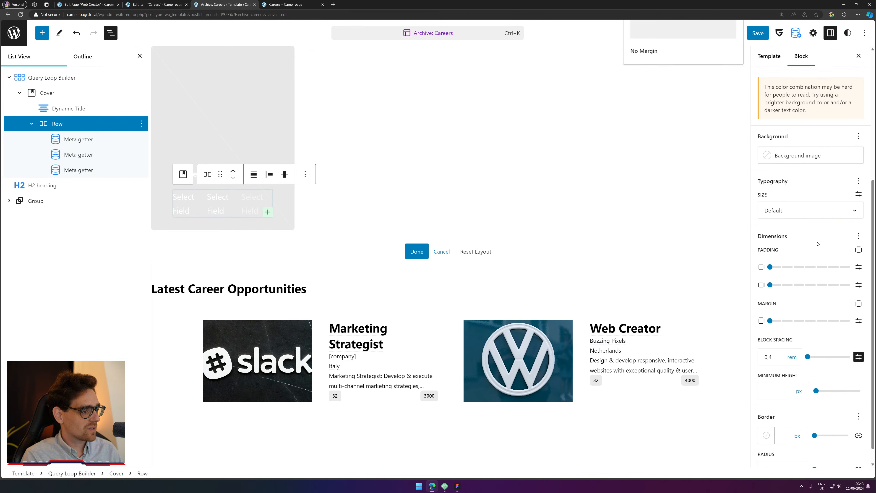
{"action": "scroll", "coordinate": [818, 244], "scroll_direction": "down", "scroll_amount": 1}
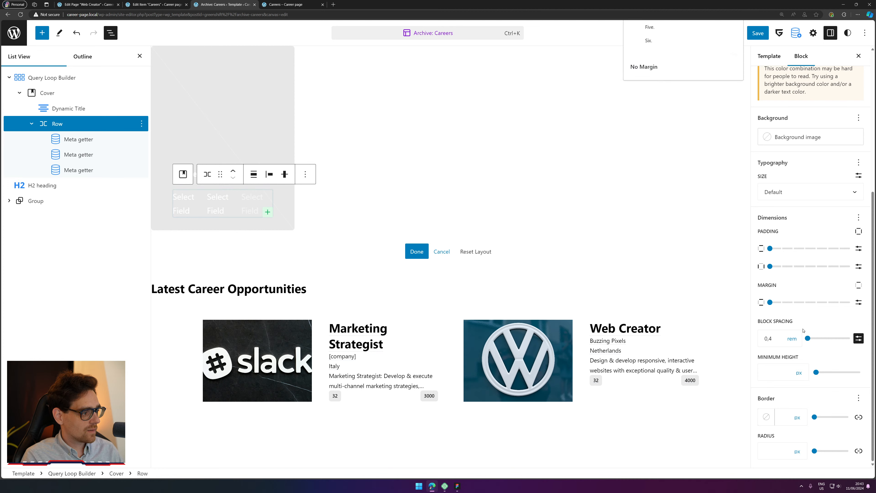
{"action": "left_click_drag", "start_coordinate": [808, 341], "coordinate": [804, 339]}
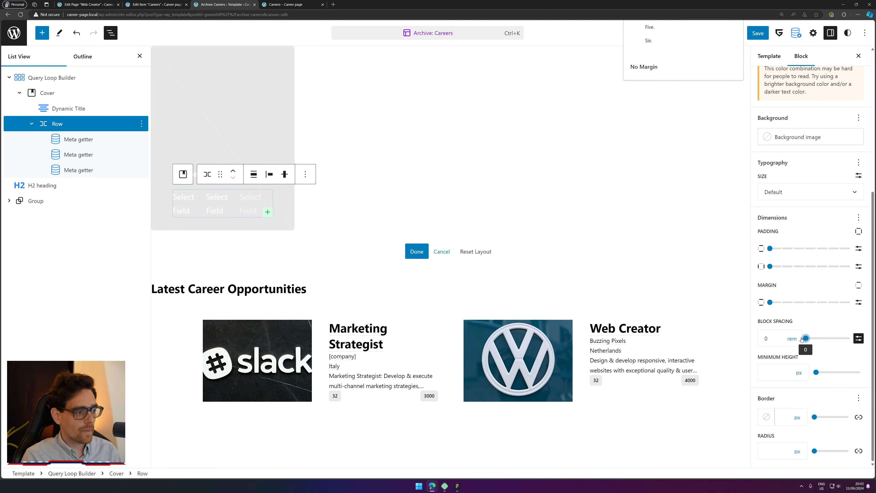
{"action": "left_click", "coordinate": [780, 339]}
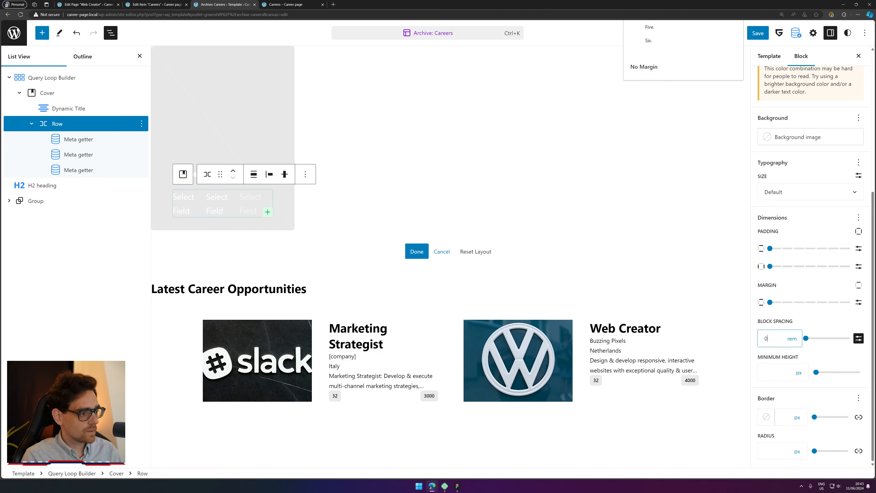
{"action": "type", "text": ".4"}
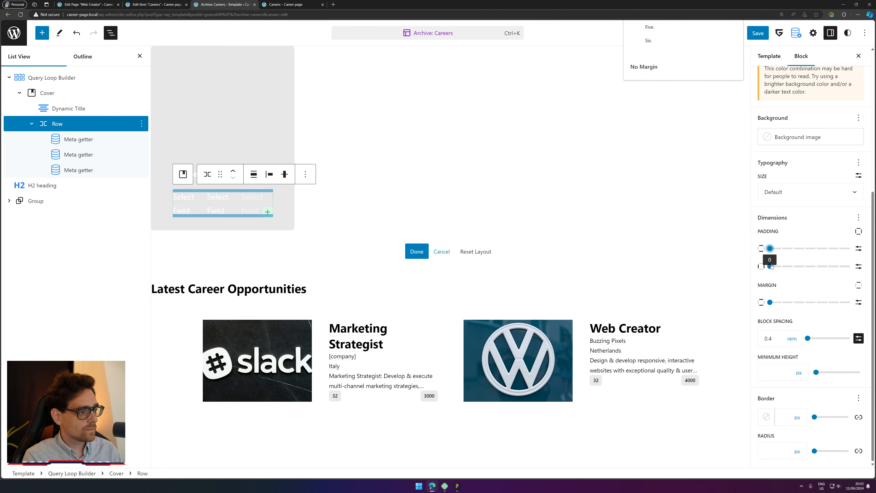
{"action": "left_click", "coordinate": [778, 269]}
{"action": "left_click_drag", "start_coordinate": [778, 269], "coordinate": [772, 274]}
{"action": "left_click", "coordinate": [770, 302]}
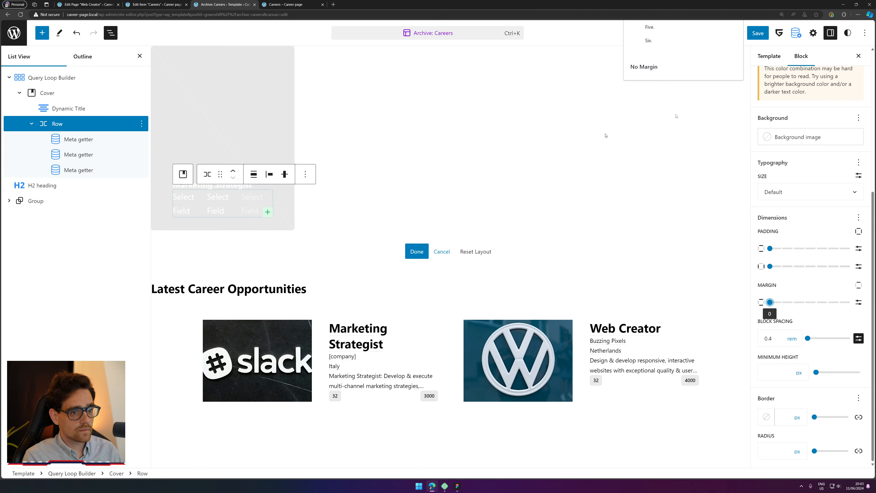
Step: Save the archive template and reload the live Careers page to check the spacing on the cover cards
{"action": "left_click", "coordinate": [749, 35]}
{"action": "left_click", "coordinate": [746, 33]}
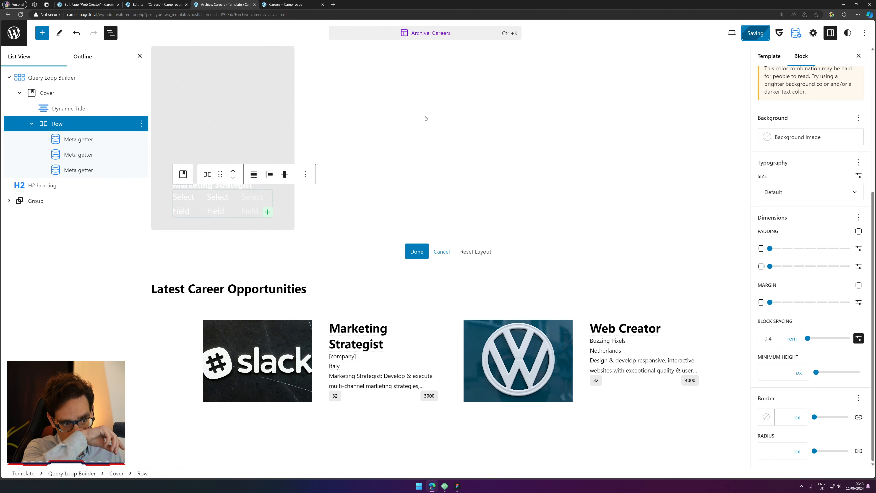
{"action": "left_click", "coordinate": [276, 4]}
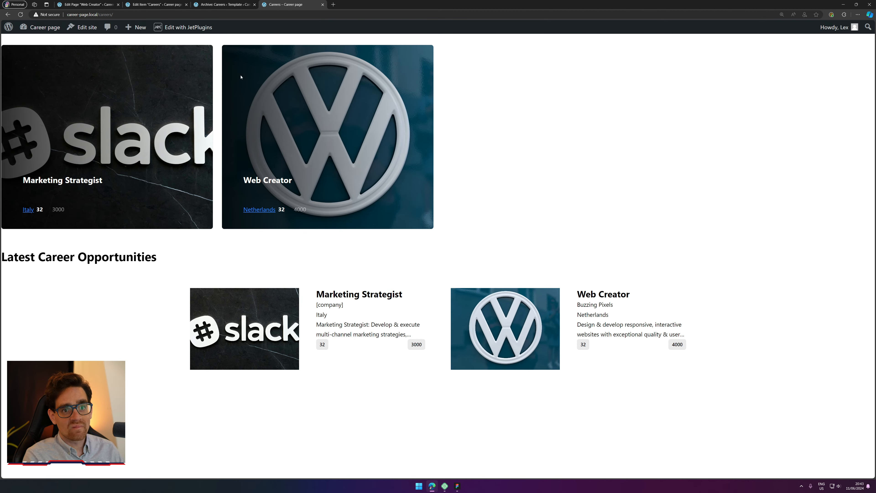
{"action": "left_click", "coordinate": [19, 14]}
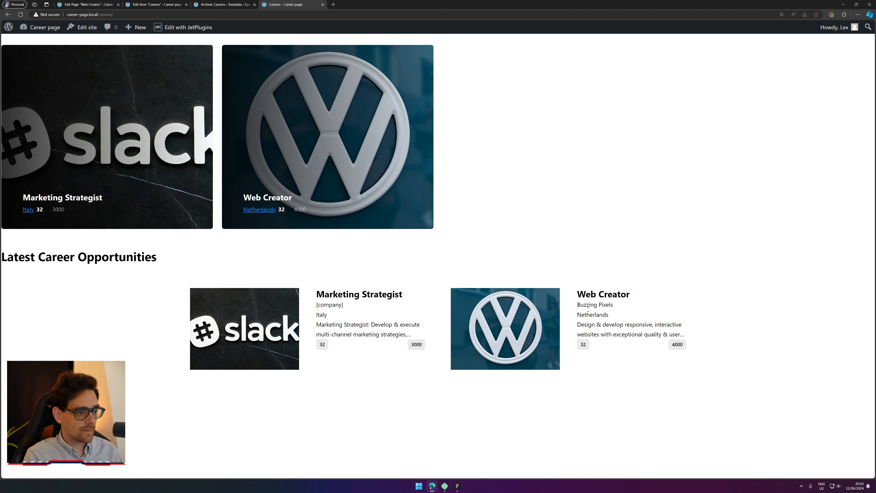
{"action": "left_click_drag", "start_coordinate": [642, 334], "coordinate": [585, 271]}
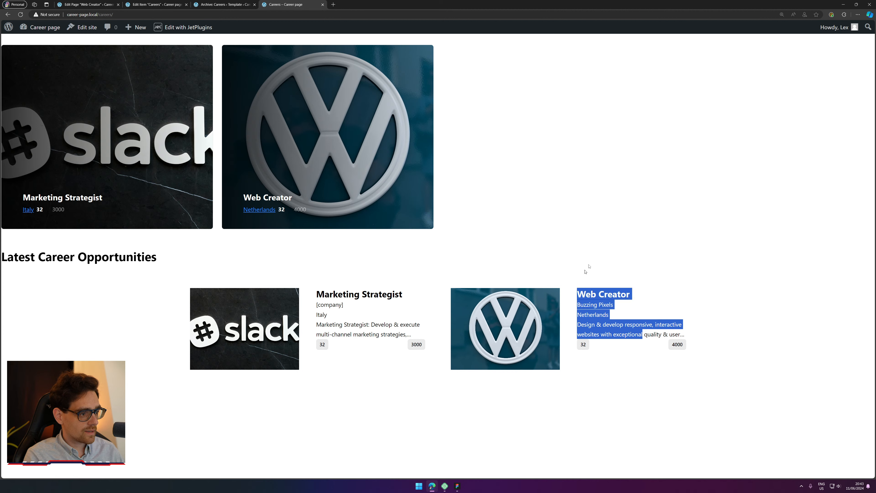
{"action": "left_click", "coordinate": [585, 271]}
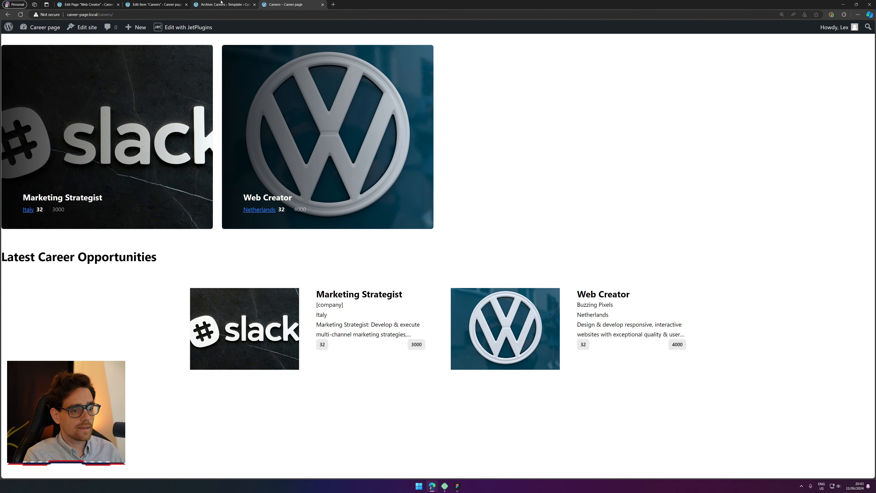
Step: Return from the live page to the Careers listing item editor and reload it, discarding its unsaved changes
{"action": "left_click", "coordinate": [221, 4]}
{"action": "left_click", "coordinate": [343, 358]}
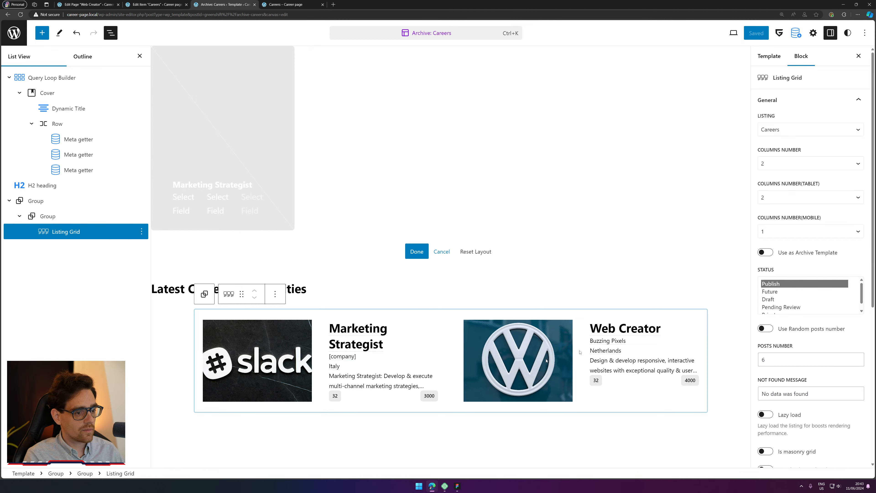
{"action": "left_click", "coordinate": [155, 4]}
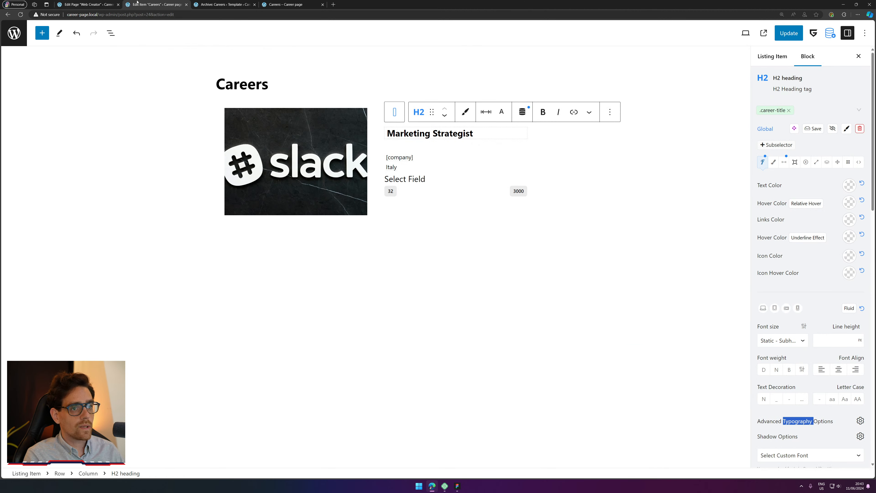
{"action": "left_click", "coordinate": [20, 14]}
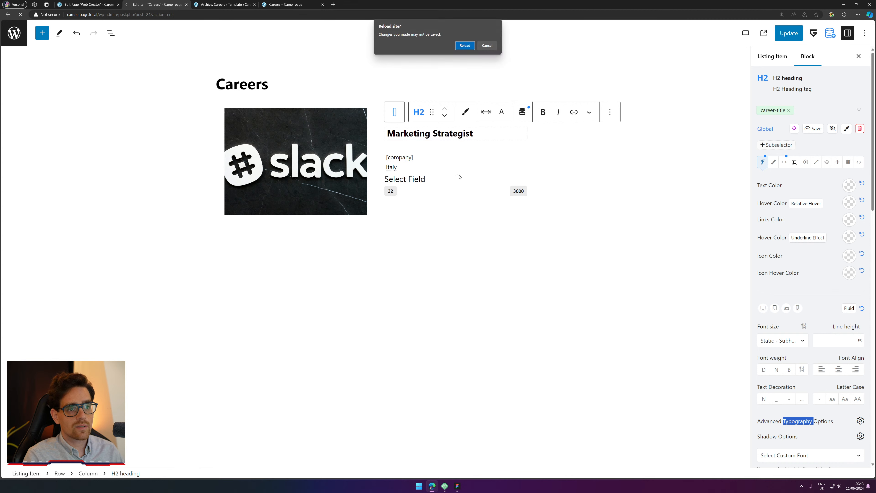
{"action": "left_click", "coordinate": [465, 46]}
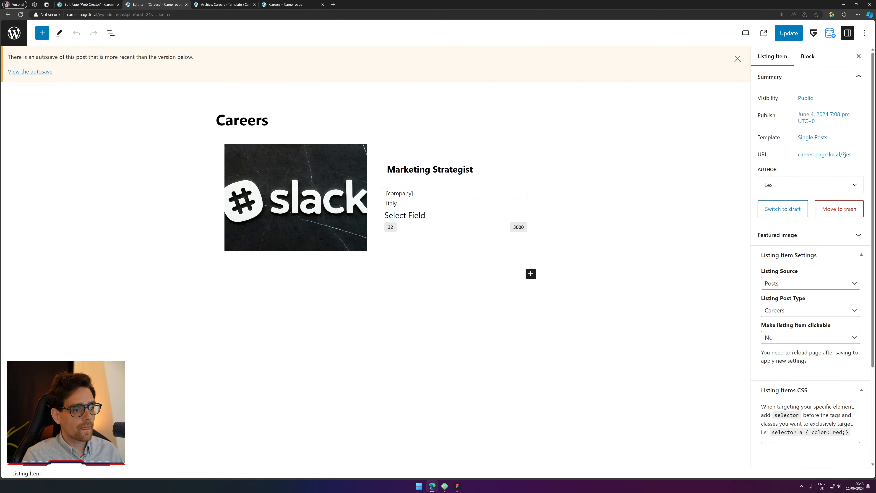
Step: Examine the dynamic text settings of the [company] element, including its source, post type and taxonomy
{"action": "left_click", "coordinate": [399, 193]}
{"action": "scroll", "coordinate": [791, 214], "scroll_direction": "down", "scroll_amount": 3}
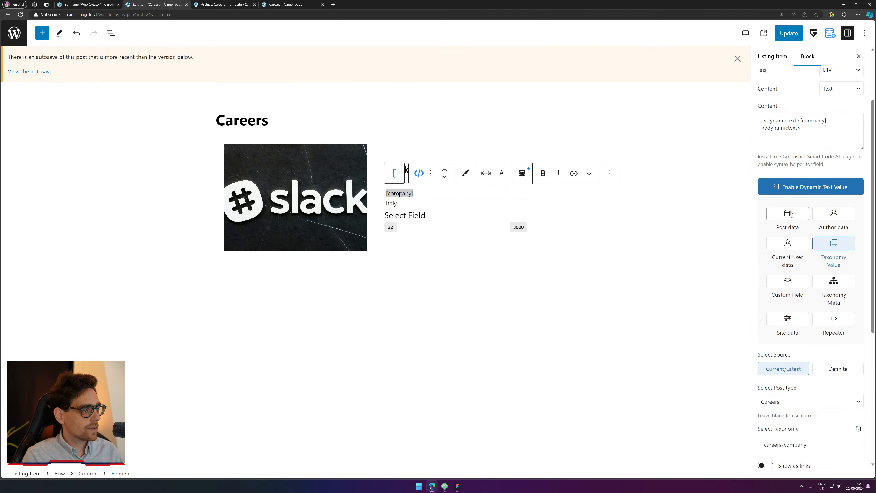
{"action": "scroll", "coordinate": [769, 131], "scroll_direction": "up", "scroll_amount": 3}
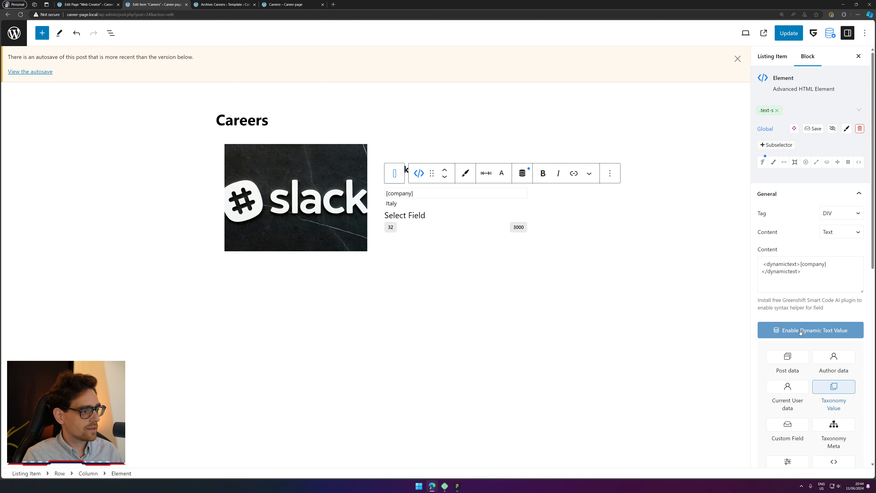
{"action": "scroll", "coordinate": [800, 316], "scroll_direction": "down", "scroll_amount": 2}
{"action": "scroll", "coordinate": [799, 316], "scroll_direction": "down", "scroll_amount": 4}
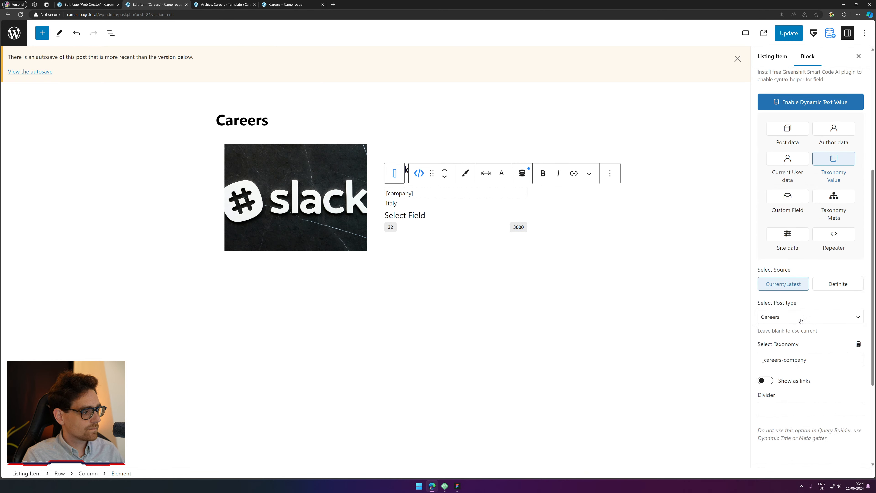
Step: Set the excerpt Meta getter's value font size to Static - Small (Menu) (1rem) and update the listing item
{"action": "left_click", "coordinate": [414, 214]}
{"action": "scroll", "coordinate": [802, 339], "scroll_direction": "down", "scroll_amount": 2}
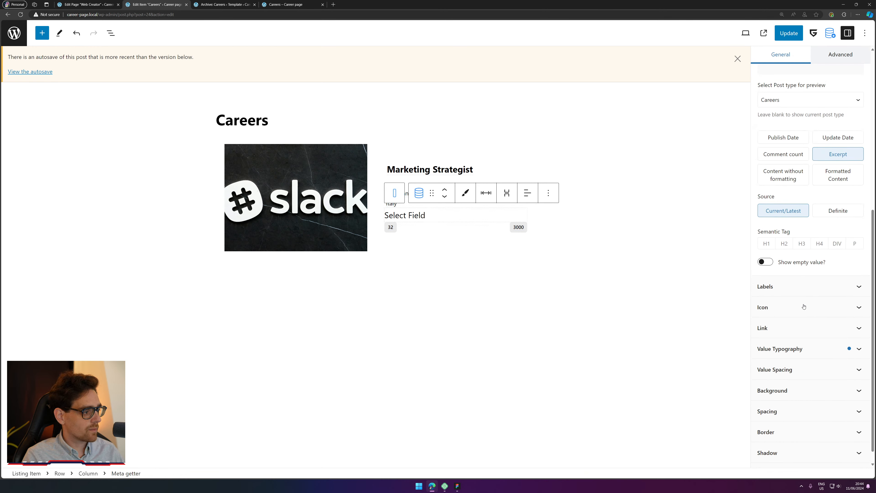
{"action": "left_click", "coordinate": [802, 339]}
{"action": "left_click", "coordinate": [789, 299]}
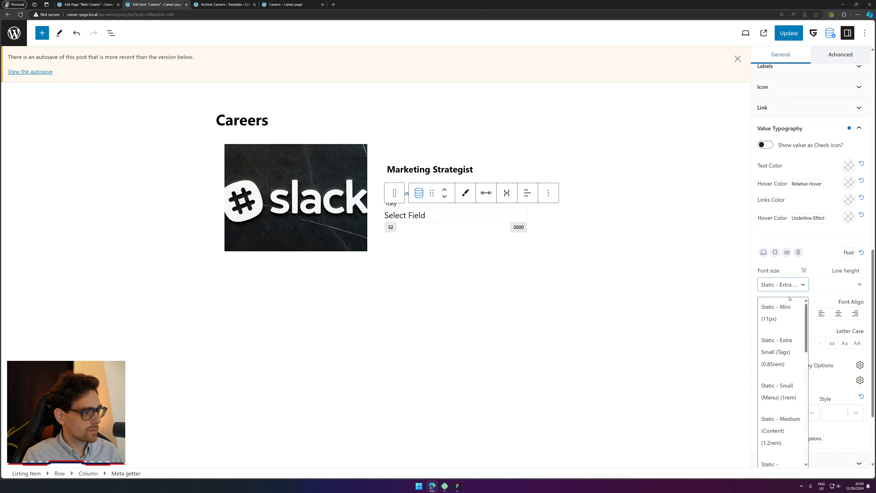
{"action": "left_click", "coordinate": [779, 391]}
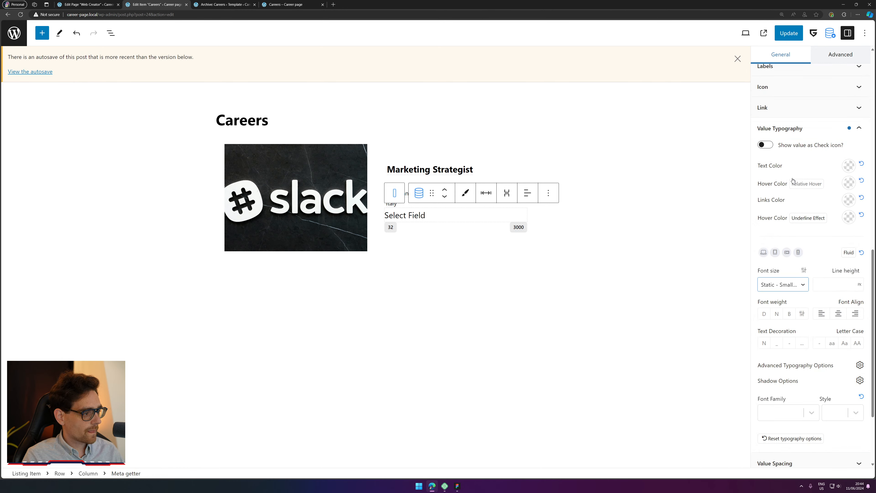
{"action": "scroll", "coordinate": [793, 144], "scroll_direction": "up", "scroll_amount": 2}
{"action": "scroll", "coordinate": [793, 144], "scroll_direction": "up", "scroll_amount": 2}
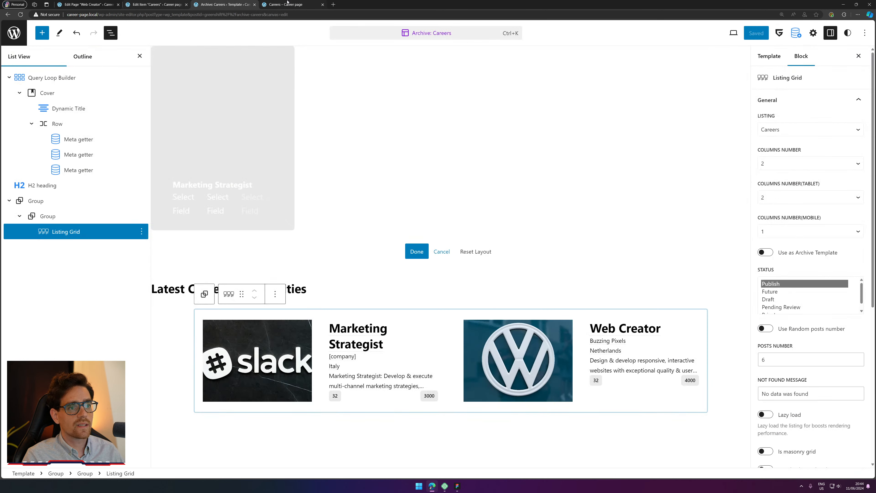
Step: Reload the live Careers page, examine the Web Creator listing card's text, and switch to the Figma wireframe for comparison
{"action": "left_click", "coordinate": [287, 4]}
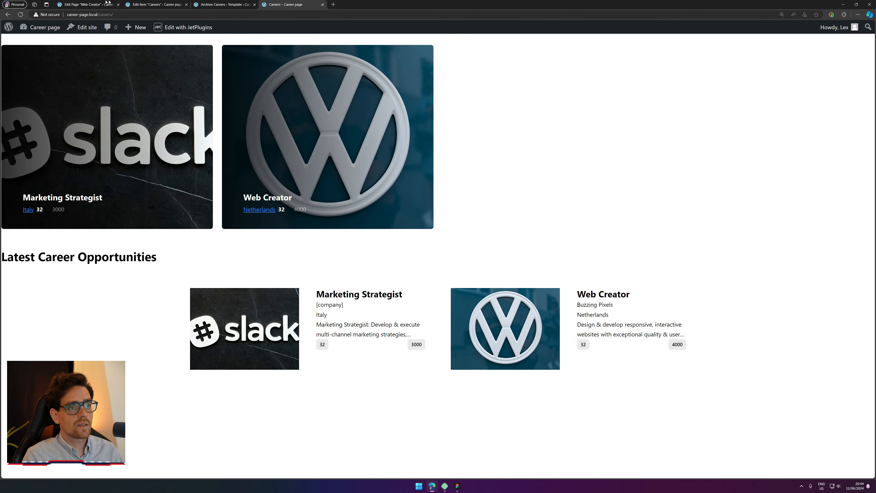
{"action": "left_click", "coordinate": [25, 15]}
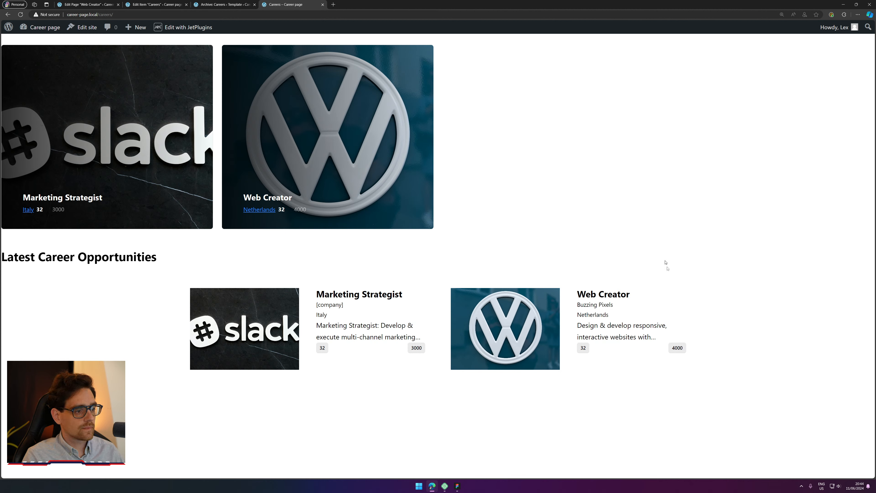
{"action": "left_click_drag", "start_coordinate": [627, 325], "coordinate": [724, 410]}
{"action": "left_click", "coordinate": [724, 410]}
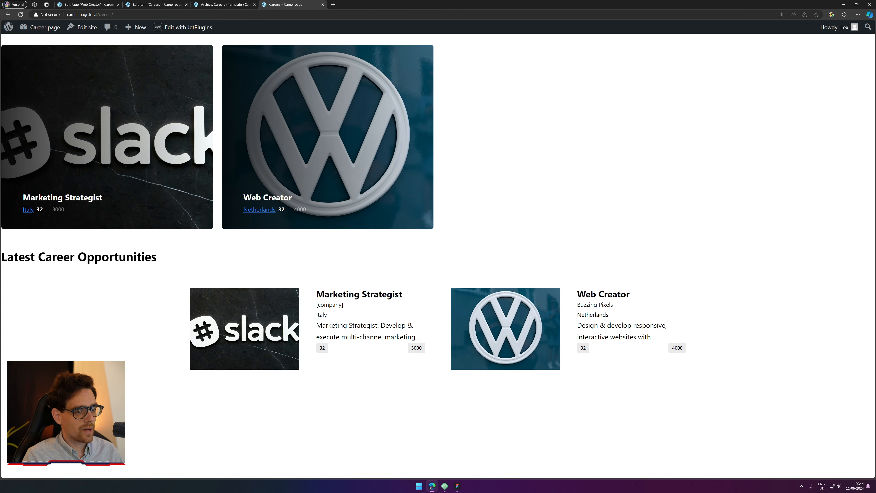
{"action": "left_click_drag", "start_coordinate": [586, 294], "coordinate": [613, 294]}
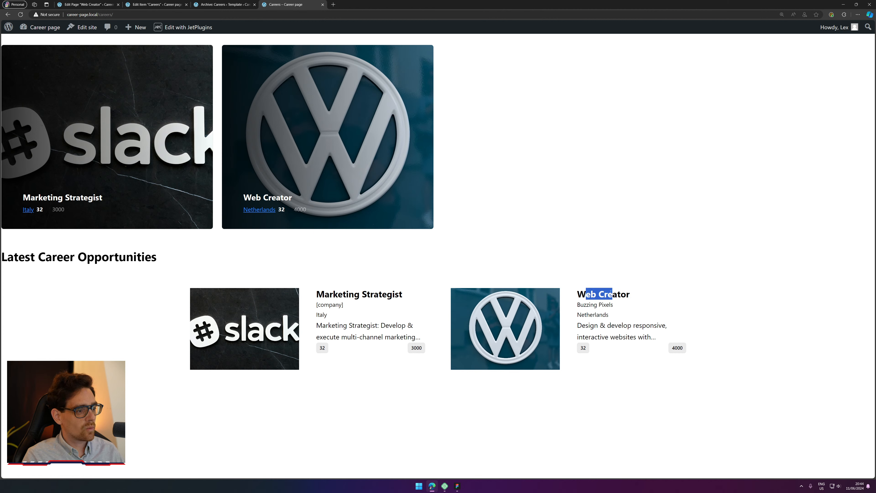
{"action": "left_click_drag", "start_coordinate": [590, 327], "coordinate": [642, 337]}
{"action": "left_click", "coordinate": [667, 358]}
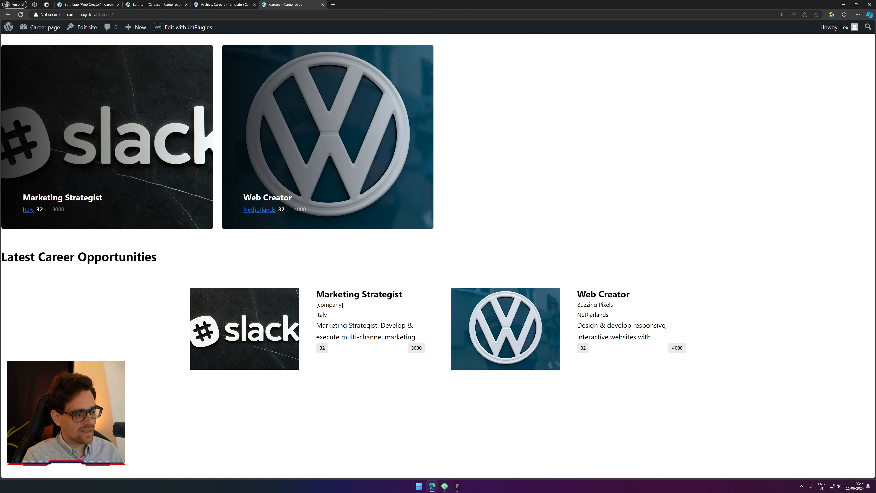
{"action": "left_click_drag", "start_coordinate": [581, 314], "coordinate": [617, 317]}
{"action": "left_click_drag", "start_coordinate": [702, 353], "coordinate": [559, 343]}
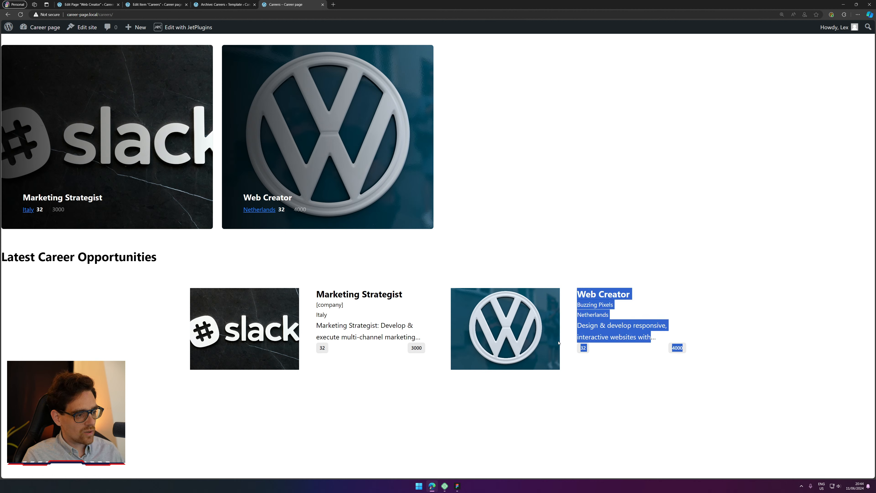
{"action": "left_click", "coordinate": [591, 359]}
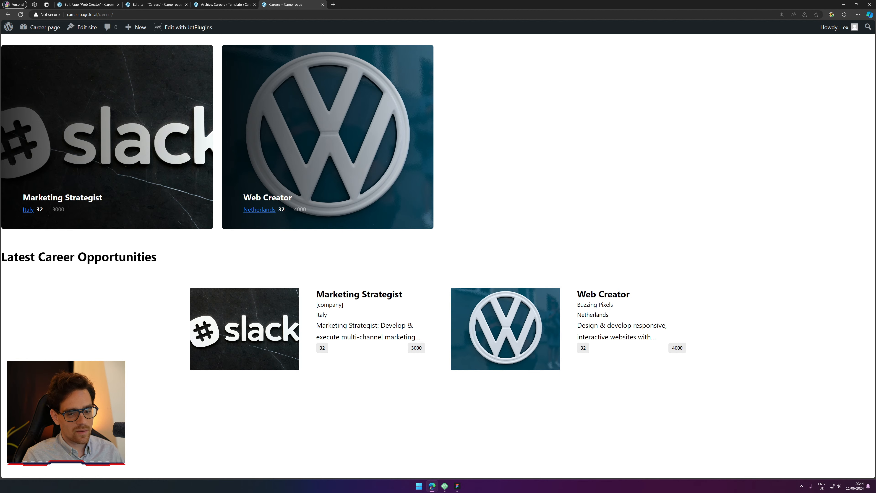
{"action": "left_click", "coordinate": [457, 485]}
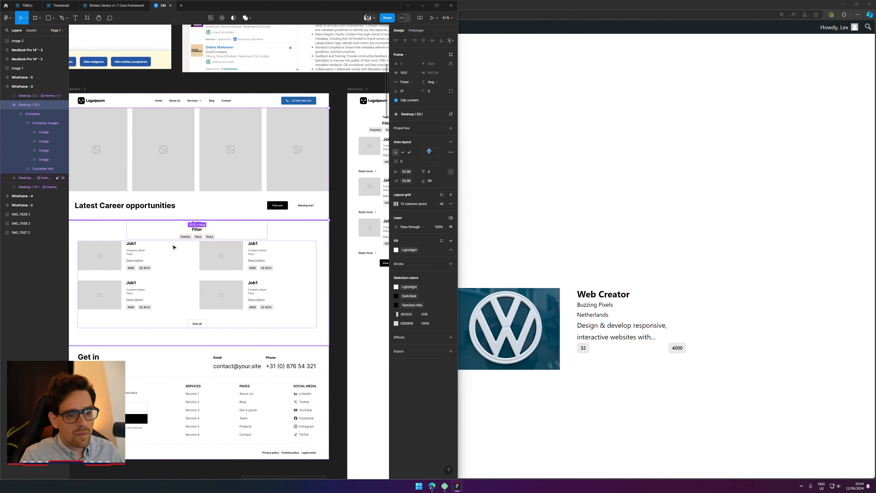
Step: Examine the job cards in the Figma wireframe and return to the Archive: Careers template in the browser
{"action": "scroll", "coordinate": [173, 247], "scroll_direction": "up", "scroll_amount": 5}
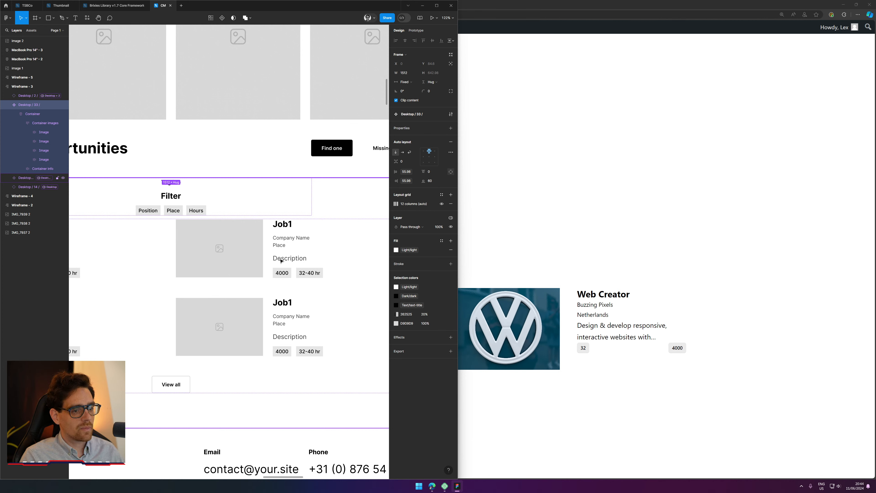
{"action": "left_click", "coordinate": [610, 225]}
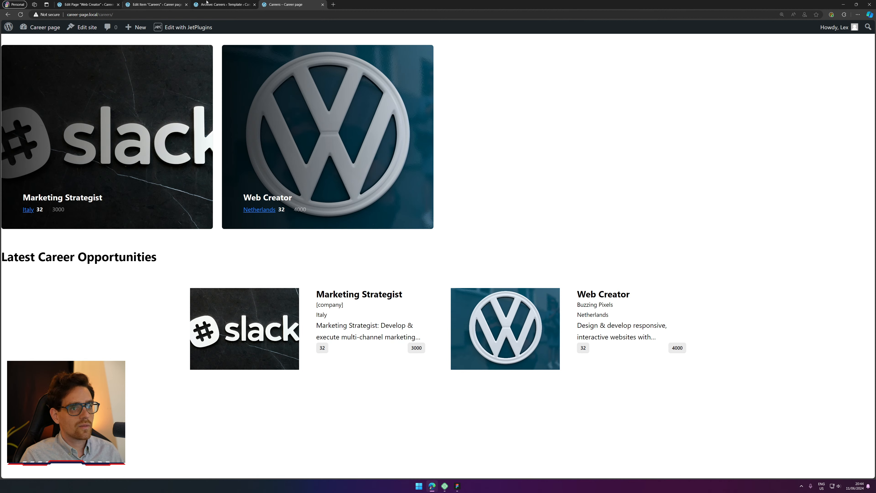
{"action": "left_click", "coordinate": [224, 4]}
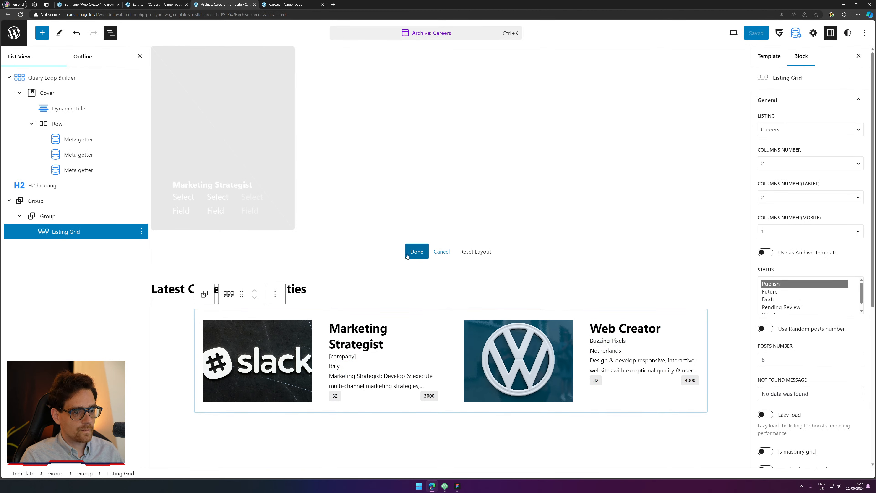
Step: Set the aspect ratio of the query loop's Cover block to Tall - 9:16 and save the template
{"action": "left_click", "coordinate": [416, 251]}
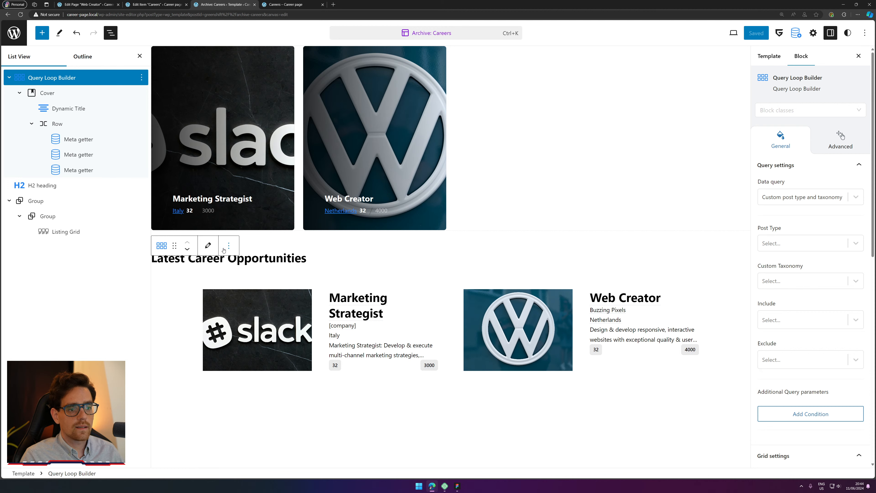
{"action": "left_click", "coordinate": [208, 245]}
{"action": "left_click", "coordinate": [250, 148]}
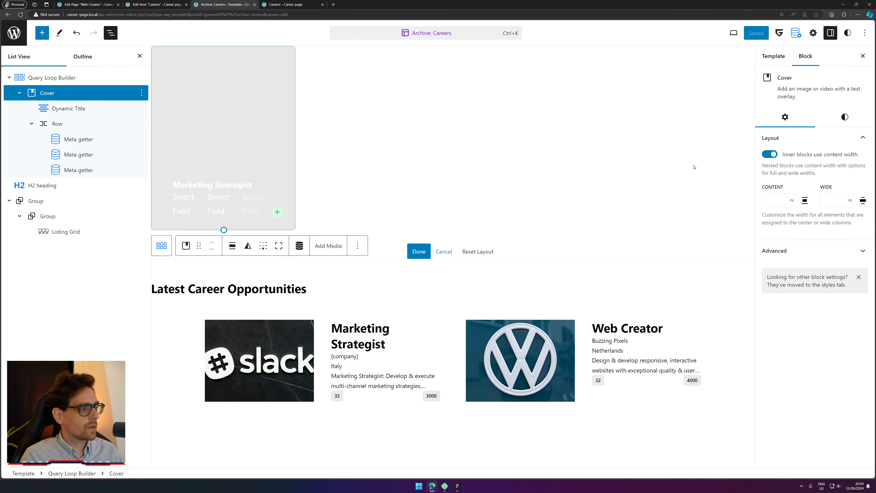
{"action": "left_click", "coordinate": [844, 117]}
{"action": "scroll", "coordinate": [796, 197], "scroll_direction": "down", "scroll_amount": 2}
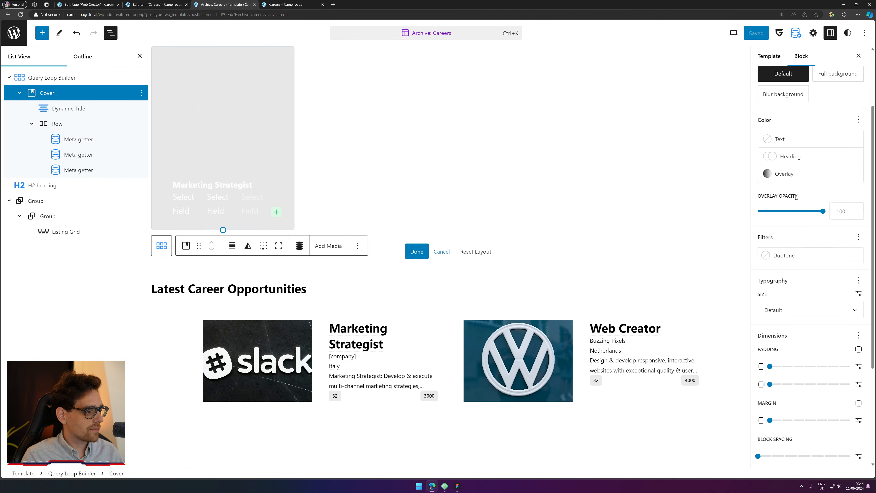
{"action": "scroll", "coordinate": [795, 197], "scroll_direction": "down", "scroll_amount": 3}
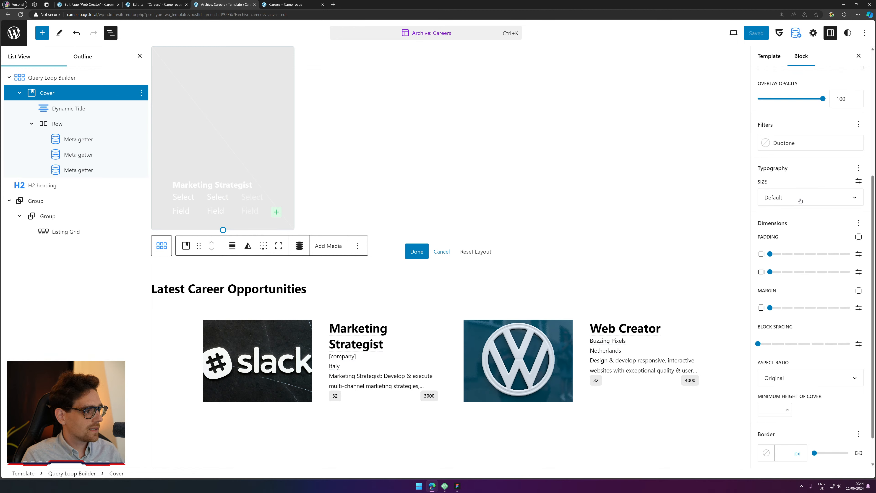
{"action": "scroll", "coordinate": [800, 200], "scroll_direction": "up", "scroll_amount": 5}
{"action": "scroll", "coordinate": [800, 202], "scroll_direction": "down", "scroll_amount": 6}
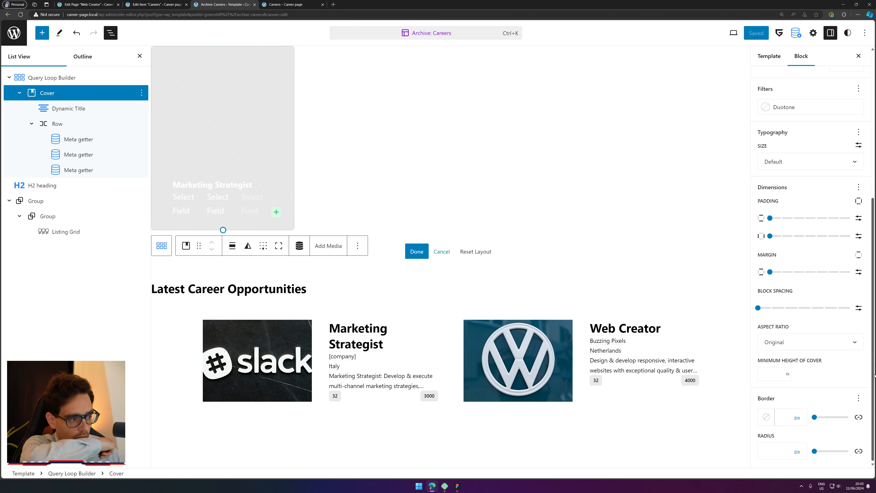
{"action": "left_click", "coordinate": [808, 341]}
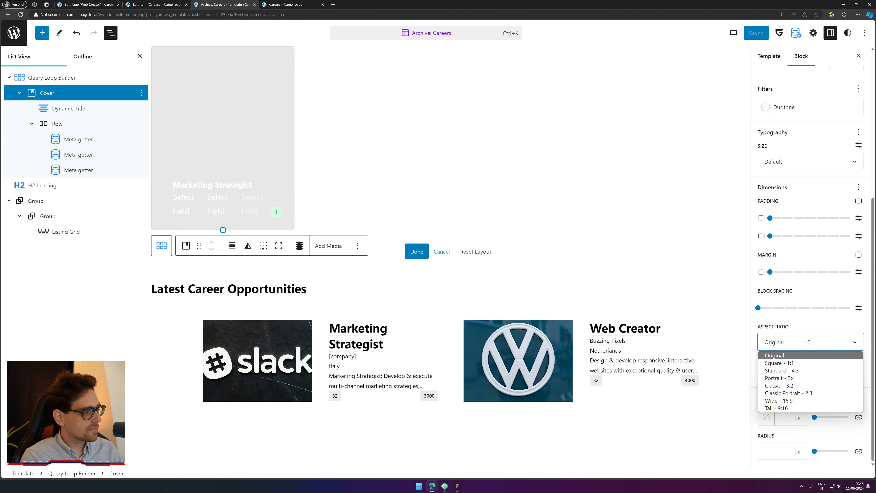
{"action": "left_click", "coordinate": [799, 407]}
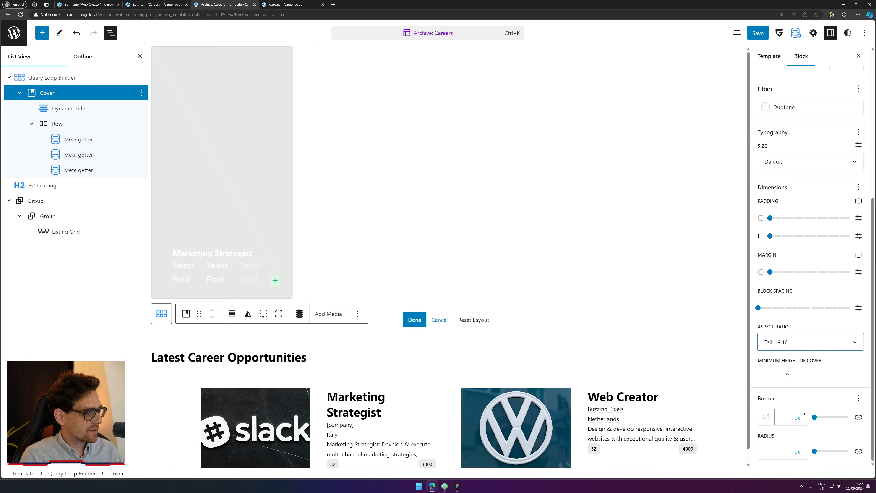
{"action": "left_click", "coordinate": [758, 32]}
{"action": "left_click", "coordinate": [788, 32]}
Step: Reload the live Careers page to check the cover cards' proportions, and return to the archive template
{"action": "left_click", "coordinate": [286, 4]}
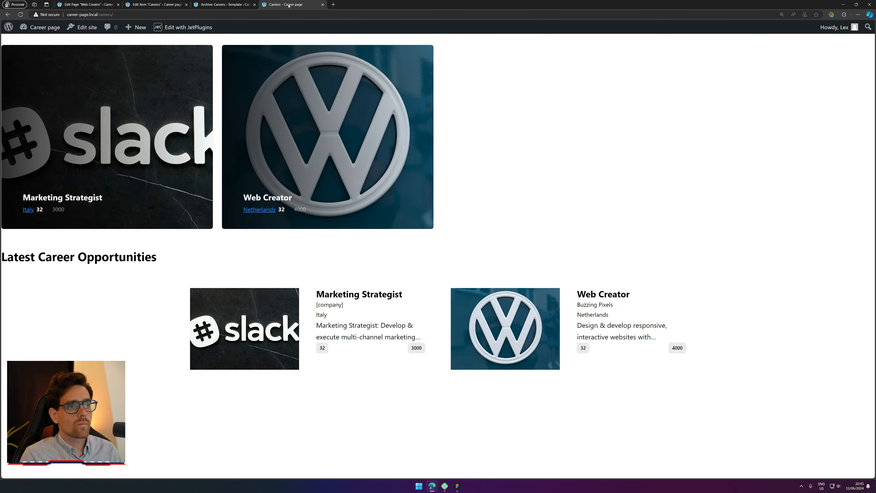
{"action": "left_click", "coordinate": [21, 14]}
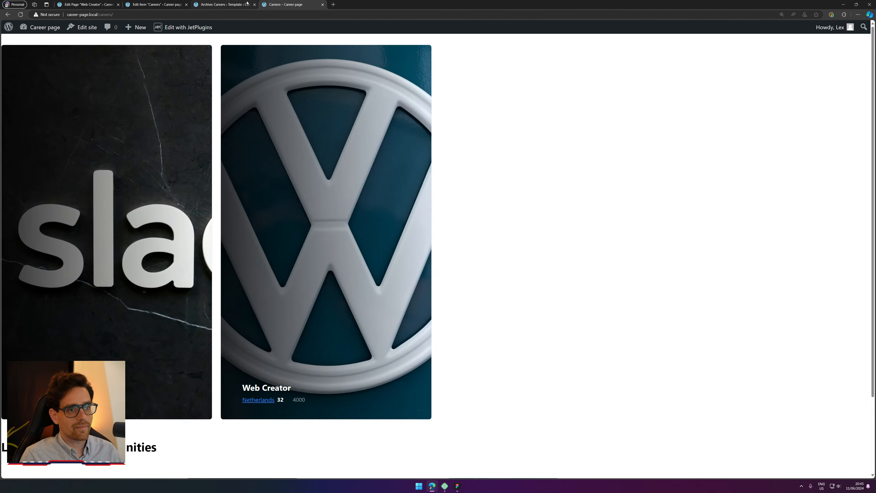
{"action": "left_click", "coordinate": [224, 4]}
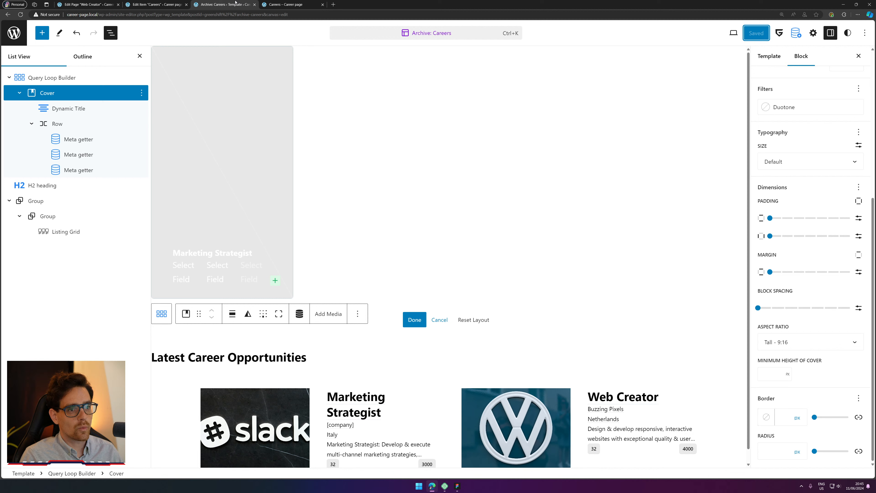
Step: Examine the Query Loop Builder's settings, including its grid, Container Link & Image and Flexible Content options
{"action": "left_click", "coordinate": [6, 75]}
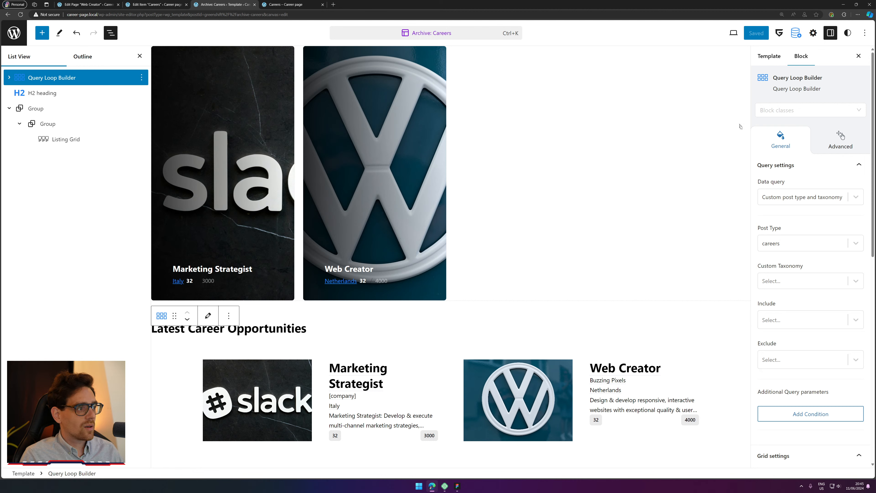
{"action": "scroll", "coordinate": [811, 386], "scroll_direction": "down", "scroll_amount": 7}
{"action": "scroll", "coordinate": [810, 383], "scroll_direction": "down", "scroll_amount": 5}
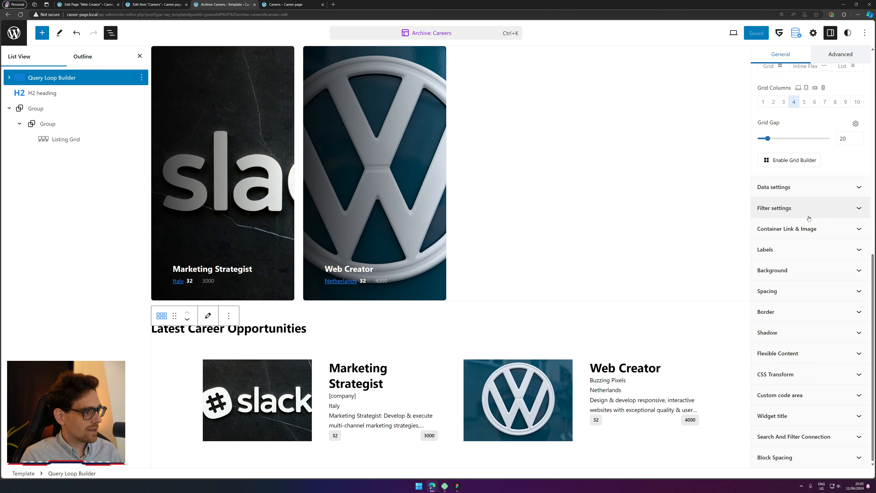
{"action": "left_click", "coordinate": [809, 230]}
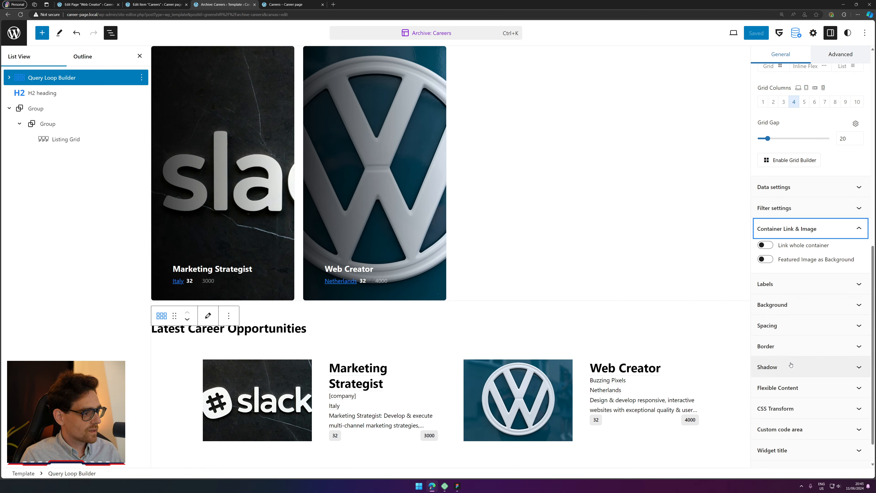
{"action": "left_click", "coordinate": [807, 388]}
{"action": "scroll", "coordinate": [815, 381], "scroll_direction": "down", "scroll_amount": 1}
{"action": "scroll", "coordinate": [814, 381], "scroll_direction": "down", "scroll_amount": 1}
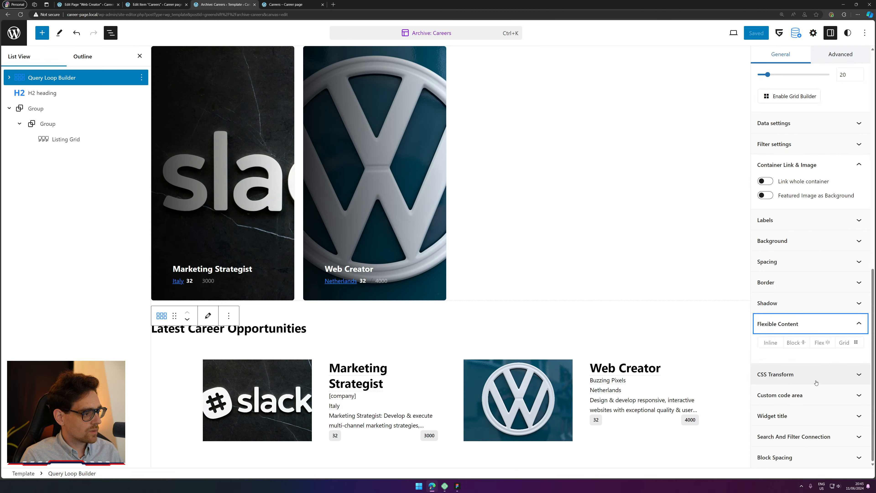
{"action": "left_click", "coordinate": [827, 328]}
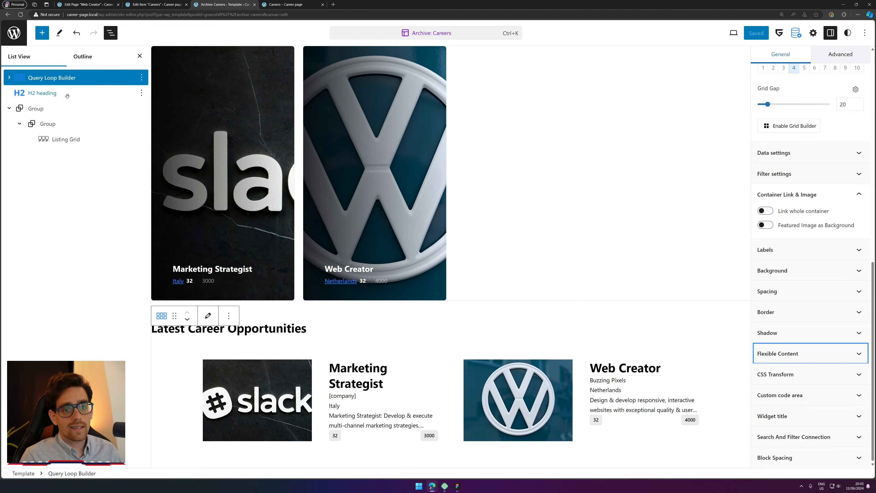
Step: Wrap the Query Loop Builder and the Latest Career Opportunities heading together in a Group block
{"action": "left_click", "coordinate": [140, 86], "text": "shift"}
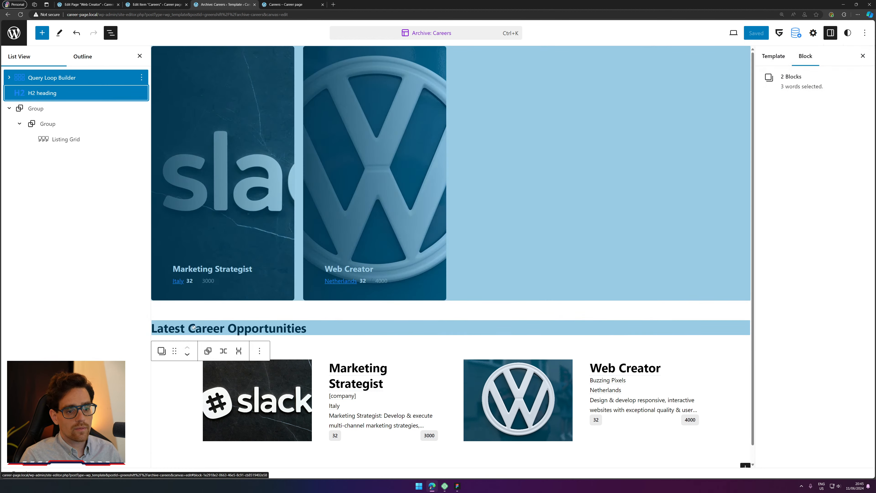
{"action": "left_click", "coordinate": [161, 350]}
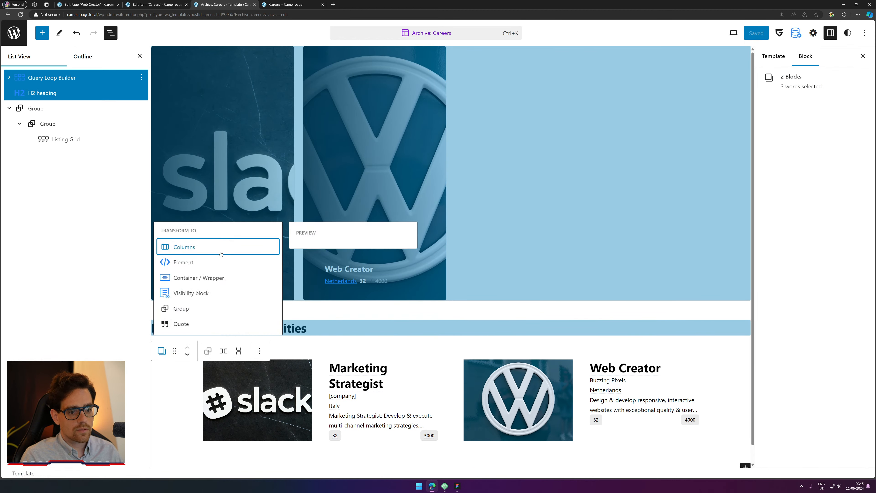
{"action": "left_click", "coordinate": [193, 308]}
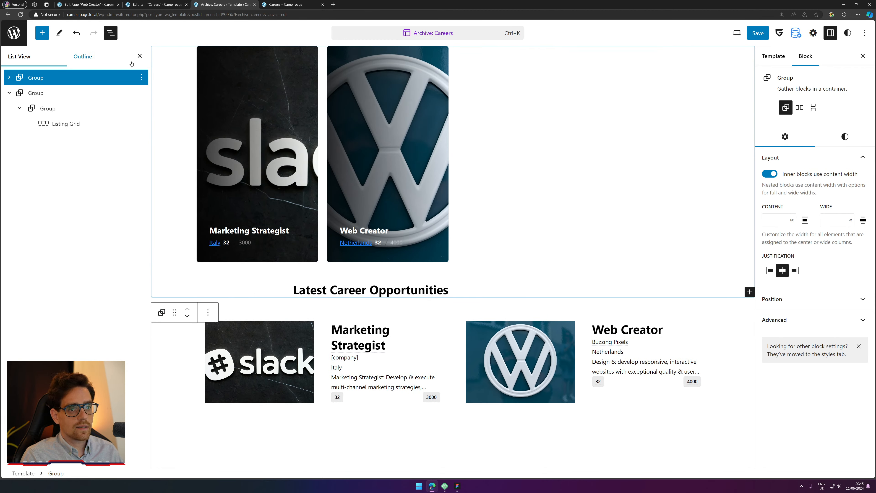
Step: Try the None alignment on the grouped Query Loop Builder and restore it to Wide width
{"action": "left_click", "coordinate": [507, 137]}
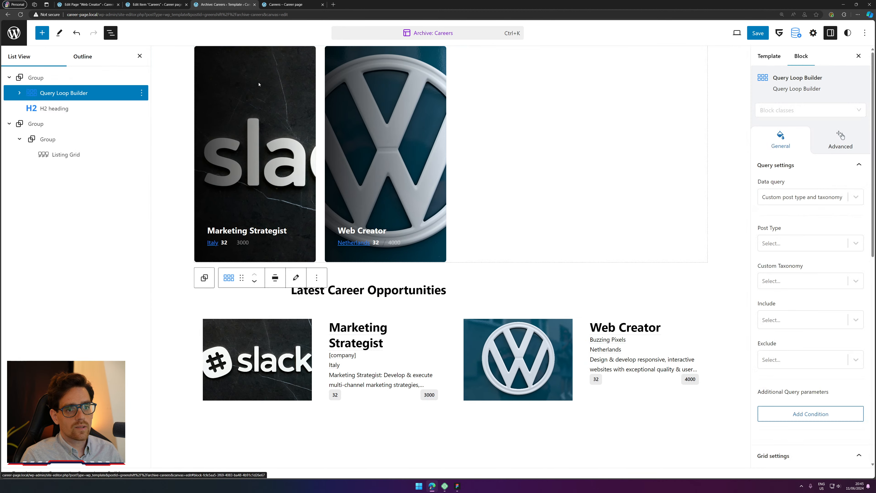
{"action": "left_click", "coordinate": [275, 277]}
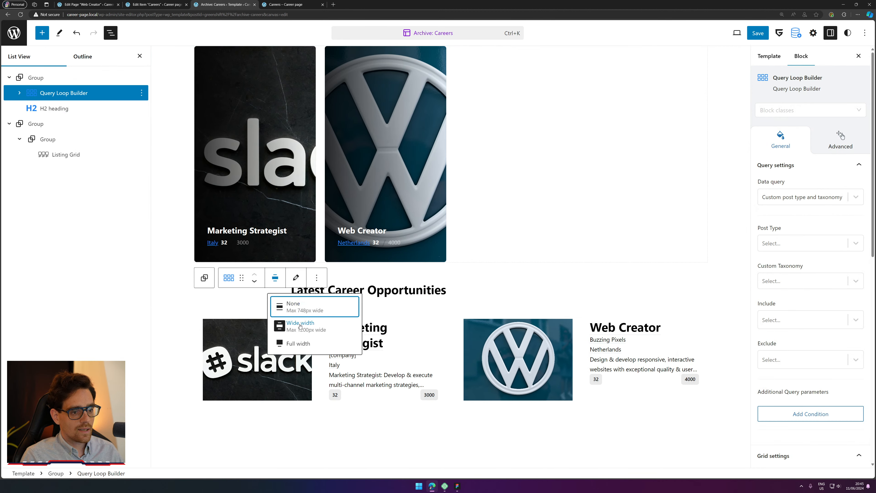
{"action": "left_click", "coordinate": [332, 304]}
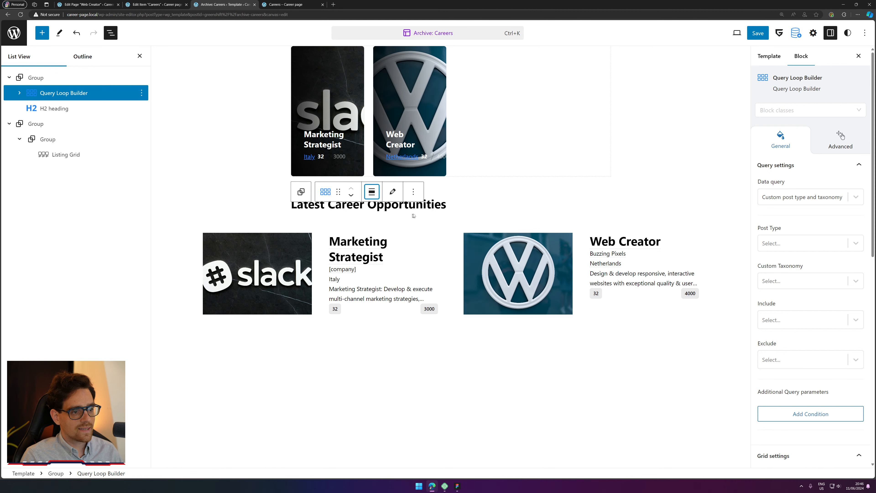
{"action": "left_click", "coordinate": [372, 192]}
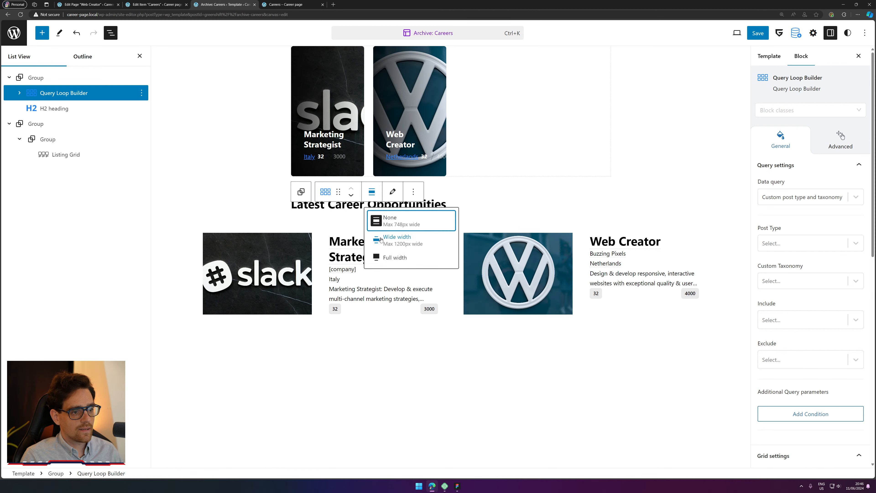
{"action": "left_click", "coordinate": [393, 240]}
Step: Align the Latest Career Opportunities heading to Wide width and save the template
{"action": "left_click", "coordinate": [359, 288]}
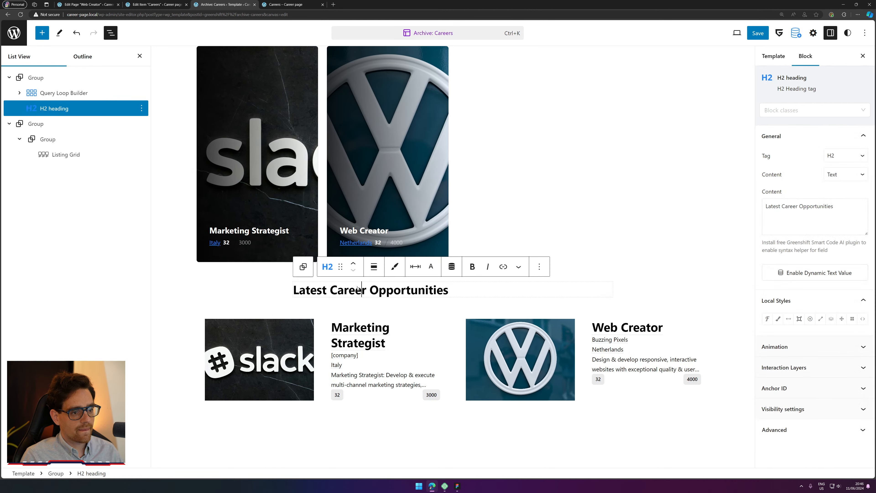
{"action": "left_click", "coordinate": [373, 266]}
{"action": "left_click", "coordinate": [388, 310]}
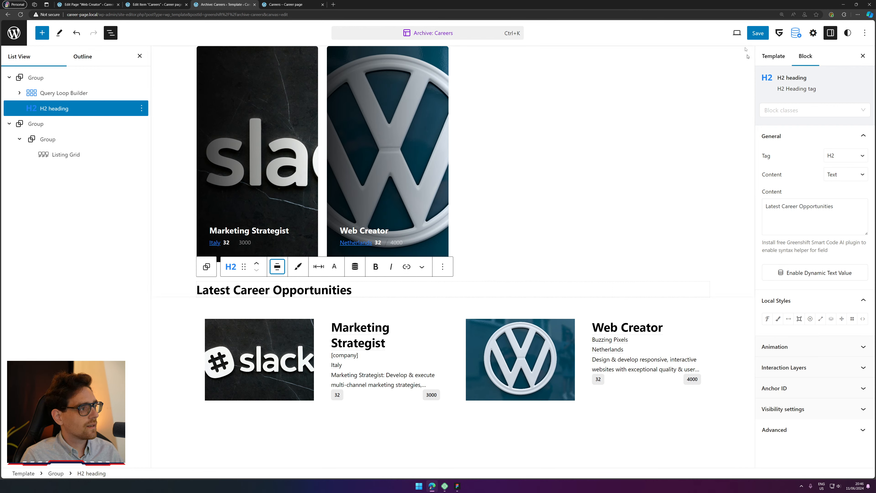
{"action": "left_click", "coordinate": [757, 33]}
{"action": "left_click", "coordinate": [771, 33]}
Step: Reload the live Careers page and examine the width of the grouped cover cards and heading
{"action": "left_click", "coordinate": [293, 4]}
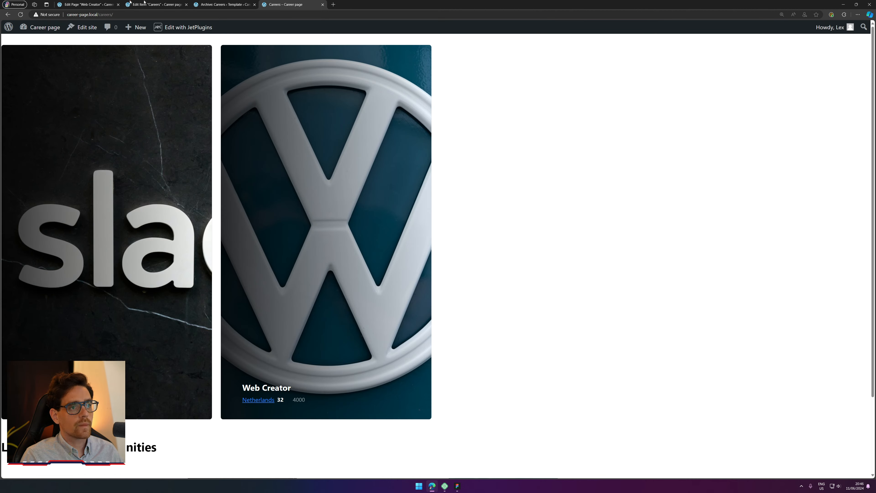
{"action": "key", "text": "F5"}
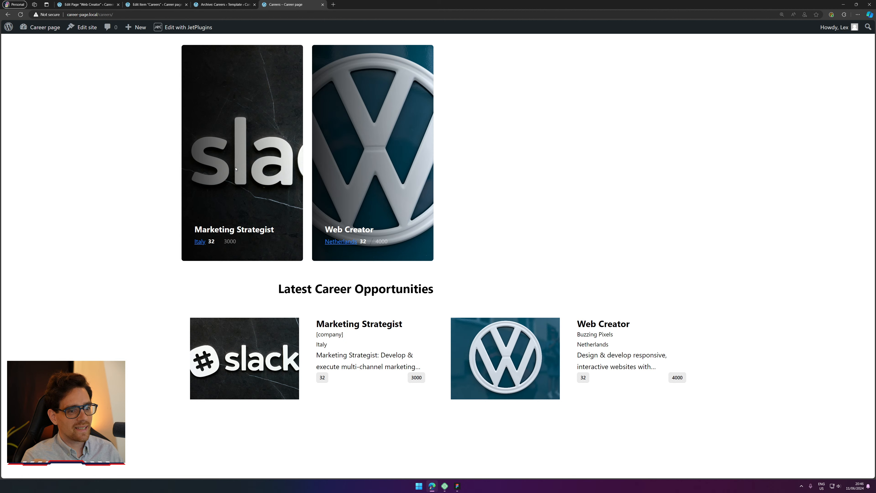
{"action": "left_click_drag", "start_coordinate": [396, 185], "coordinate": [434, 182]}
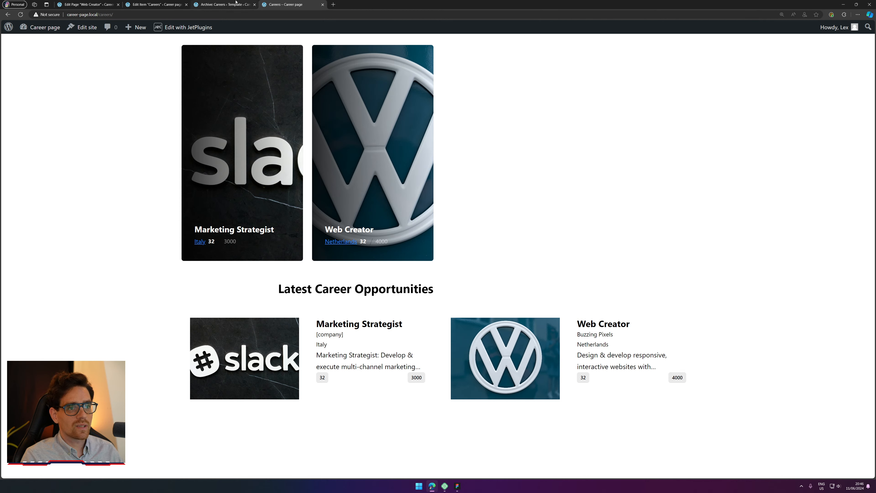
Step: In the archive template, set the aspect ratio of the query loop's Cover block to Portrait - 3:4
{"action": "left_click", "coordinate": [224, 5]}
{"action": "left_click", "coordinate": [68, 93]}
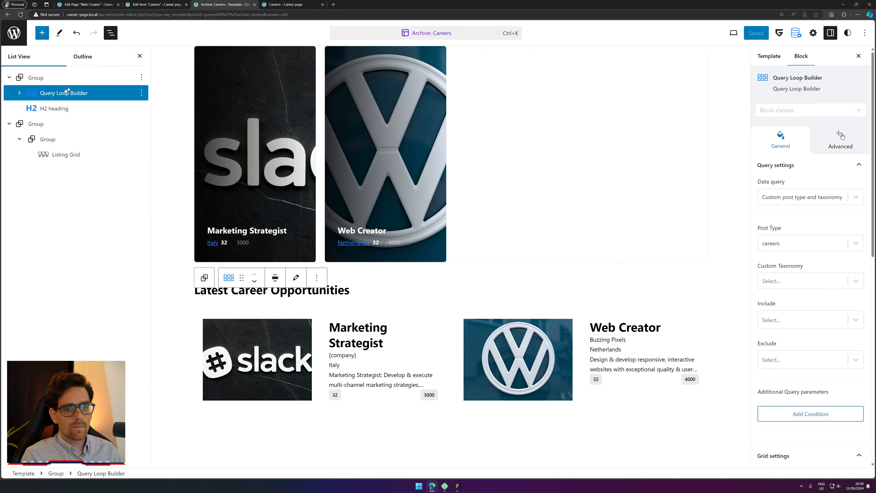
{"action": "left_click", "coordinate": [19, 92]}
{"action": "left_click", "coordinate": [76, 109]}
{"action": "left_click", "coordinate": [32, 109]}
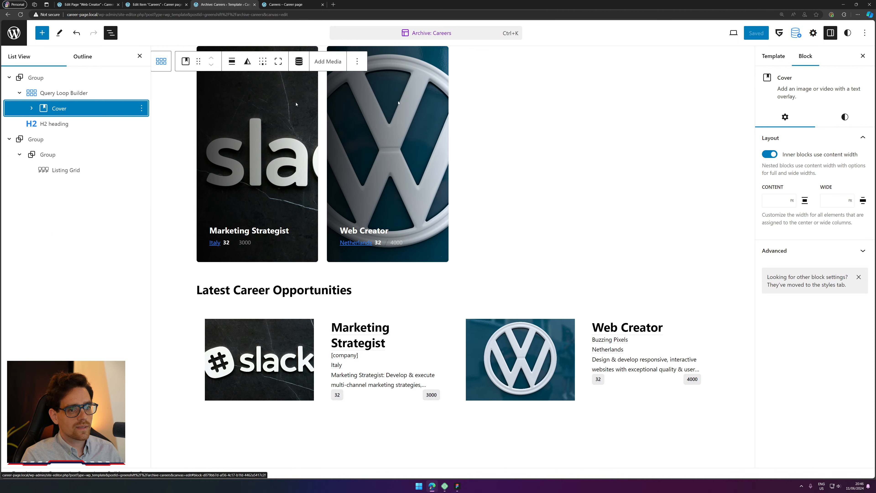
{"action": "left_click", "coordinate": [845, 116]}
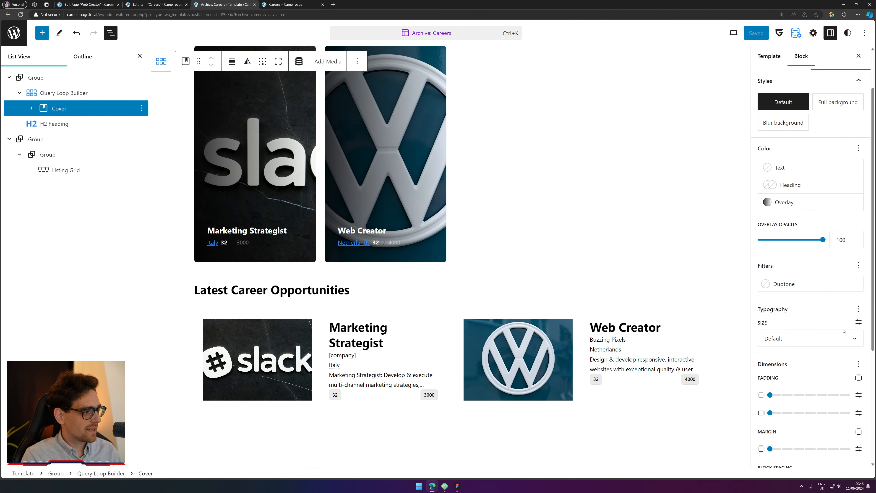
{"action": "scroll", "coordinate": [842, 327], "scroll_direction": "down", "scroll_amount": 2}
{"action": "scroll", "coordinate": [841, 327], "scroll_direction": "down", "scroll_amount": 3}
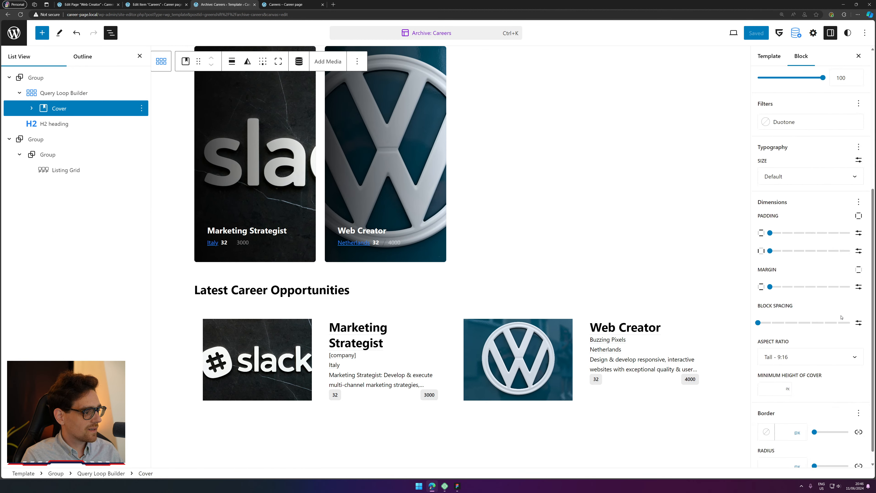
{"action": "left_click", "coordinate": [798, 342]}
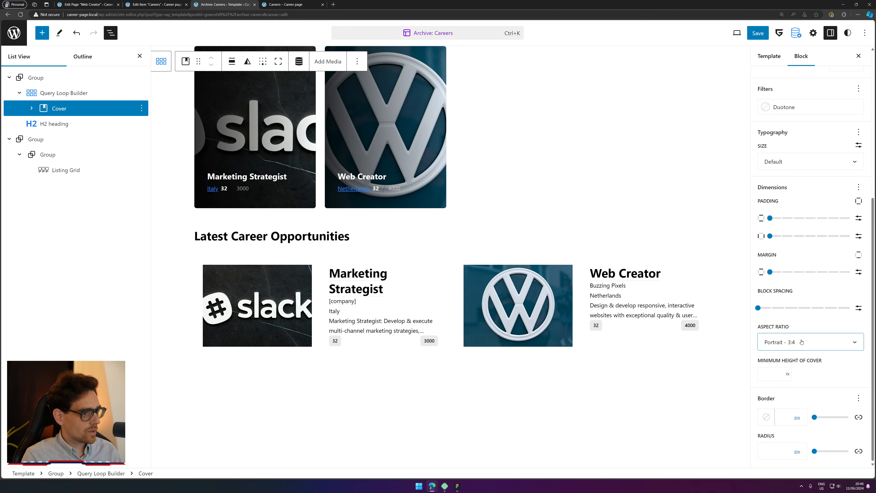
Step: Save the Archive: Careers template and reload the live Careers page to check the cover card proportions
{"action": "left_click", "coordinate": [758, 33]}
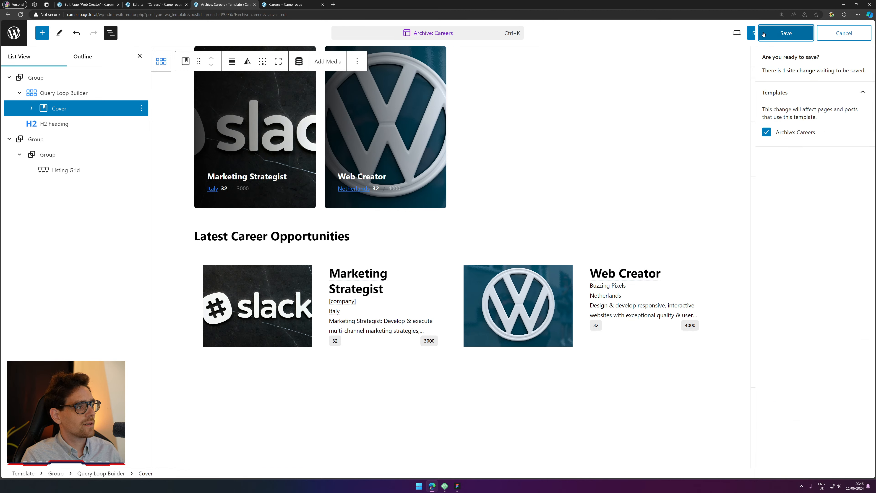
{"action": "left_click", "coordinate": [790, 33]}
{"action": "left_click", "coordinate": [286, 4]}
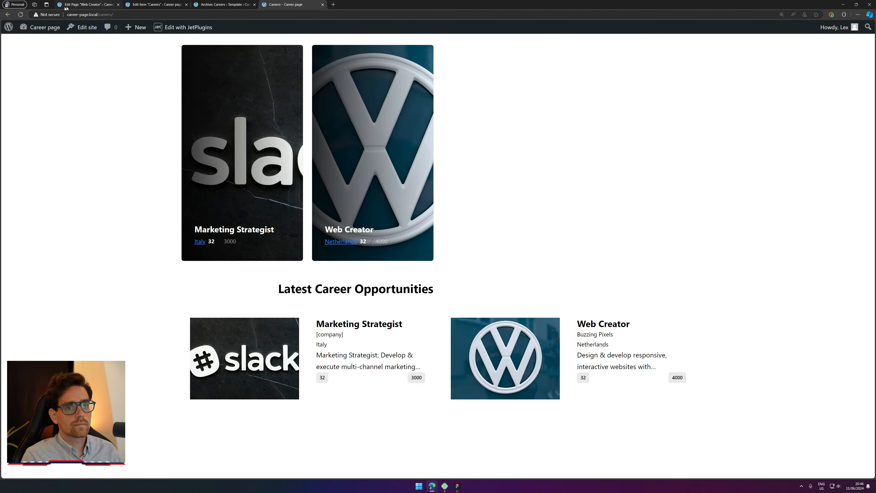
{"action": "left_click", "coordinate": [21, 15]}
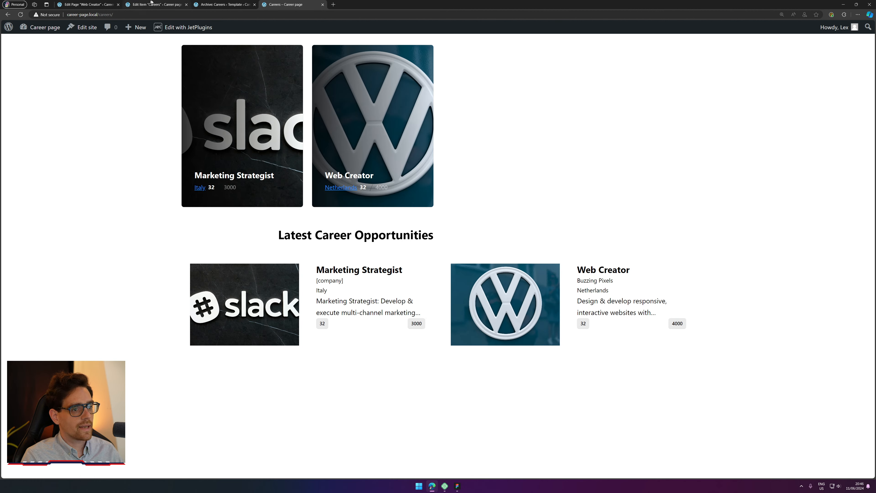
Step: Back in the archive template, set the alignment of the grouped Query Loop Builder to Full width
{"action": "left_click", "coordinate": [225, 4]}
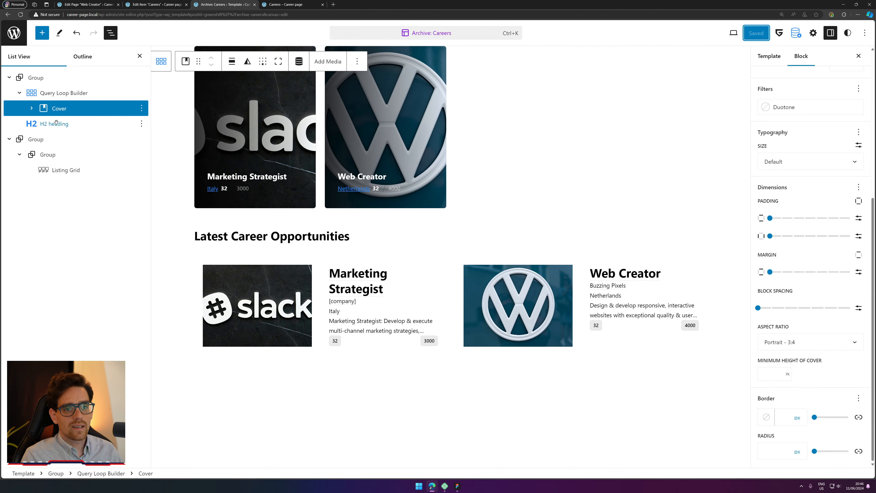
{"action": "left_click", "coordinate": [60, 93]}
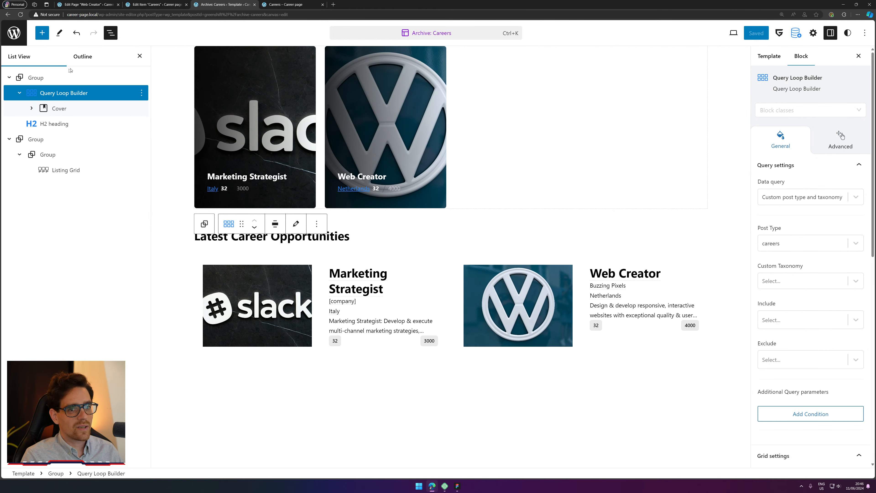
{"action": "left_click", "coordinate": [70, 77]}
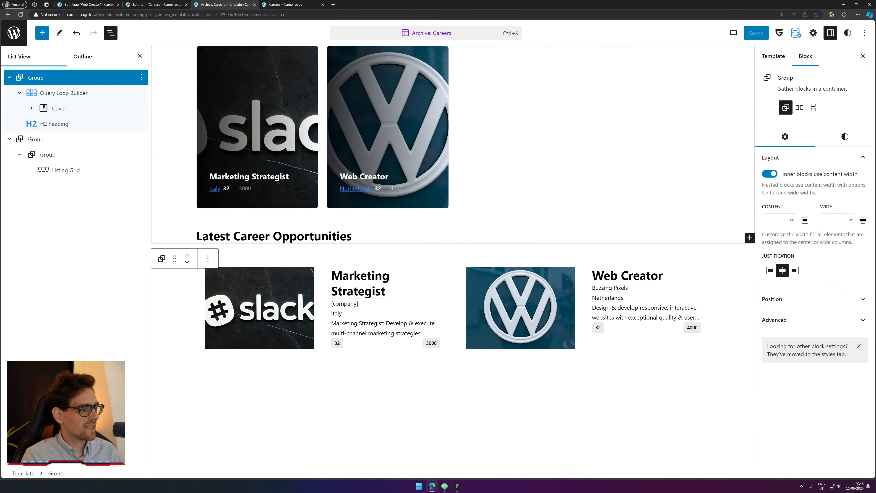
{"action": "left_click", "coordinate": [845, 136]}
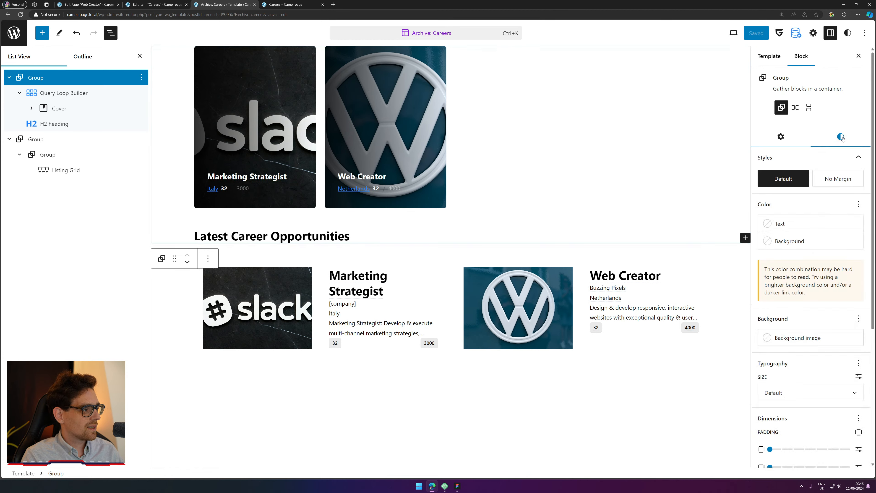
{"action": "left_click", "coordinate": [60, 93]}
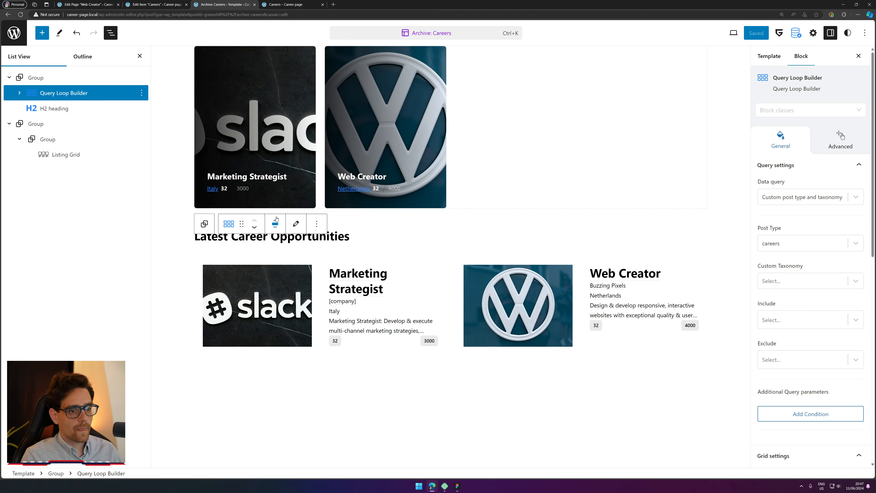
{"action": "left_click", "coordinate": [275, 224]}
{"action": "left_click", "coordinate": [280, 287]}
Step: Align the Latest Career Opportunities heading to Full width and save the template
{"action": "left_click", "coordinate": [275, 276]}
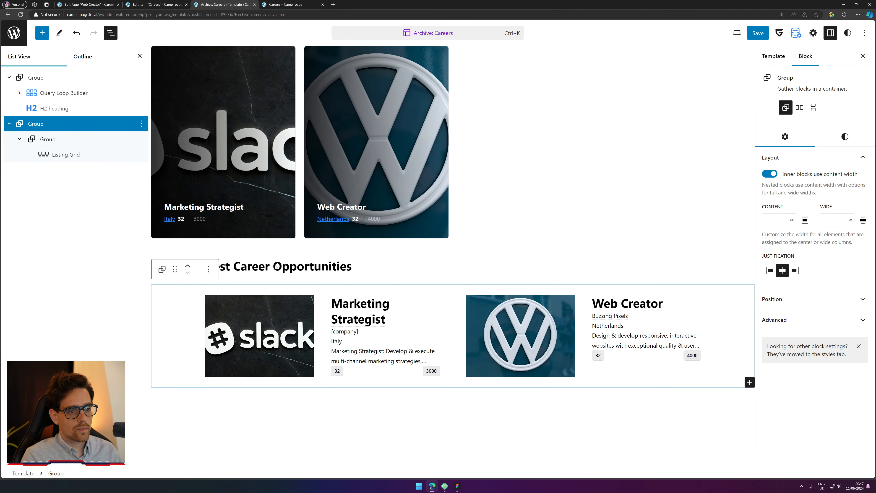
{"action": "left_click", "coordinate": [273, 266]}
{"action": "left_click", "coordinate": [277, 242]}
{"action": "left_click", "coordinate": [295, 308]}
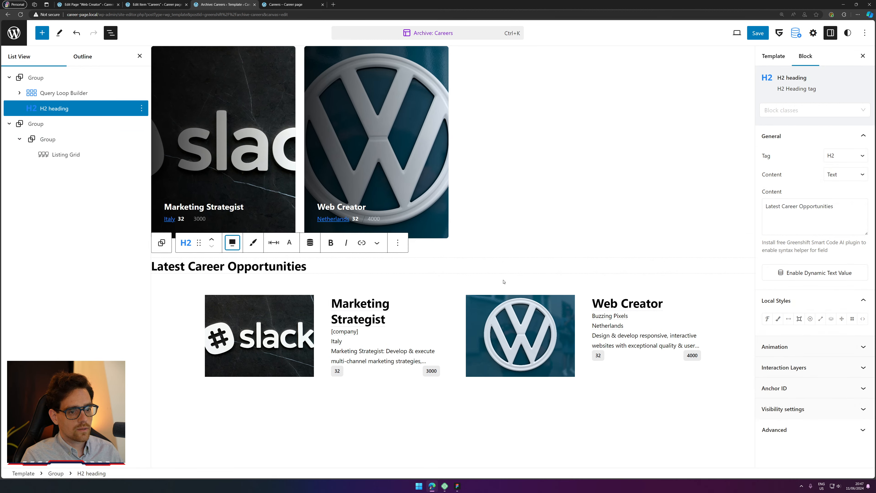
{"action": "left_click", "coordinate": [337, 365]}
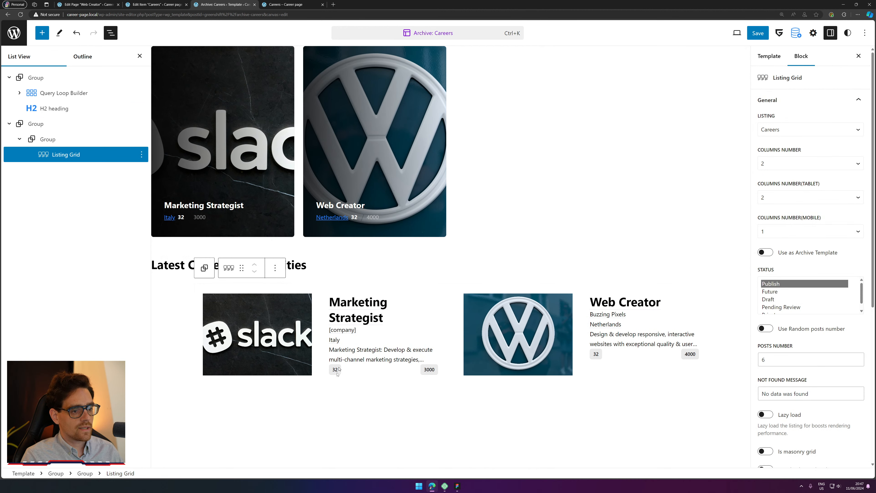
{"action": "left_click", "coordinate": [756, 32]}
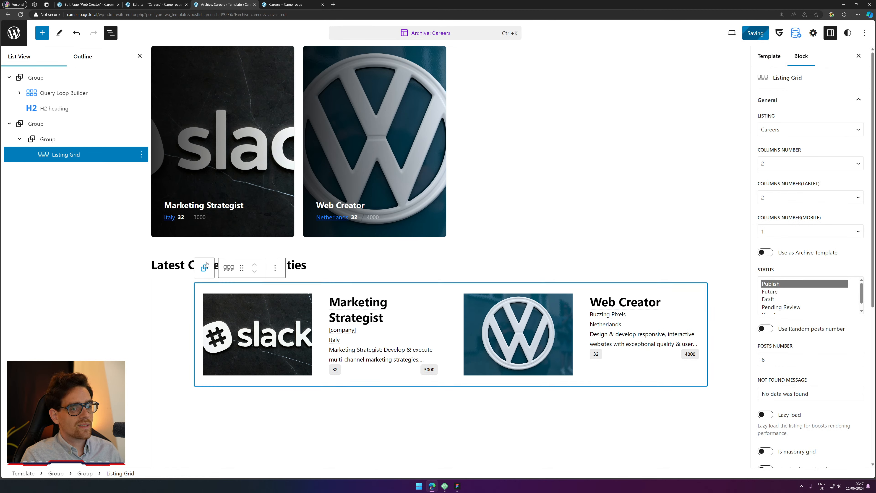
Step: Review the Query Loop Builder's query settings and the Listing Grid's available listings, keeping Careers selected
{"action": "left_click", "coordinate": [66, 93]}
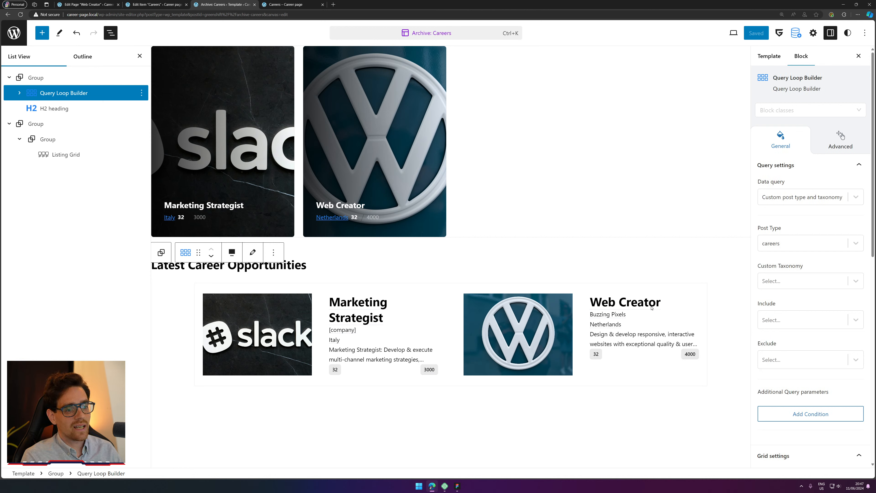
{"action": "left_click", "coordinate": [87, 155]}
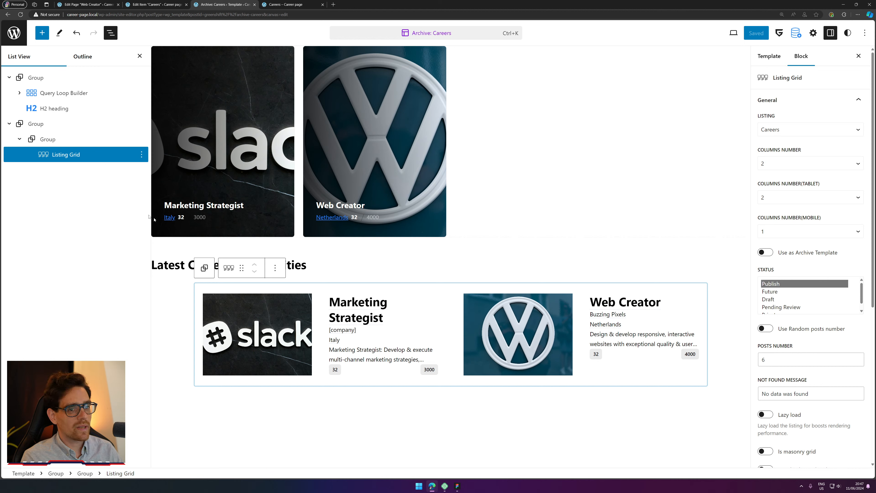
{"action": "left_click", "coordinate": [789, 131]}
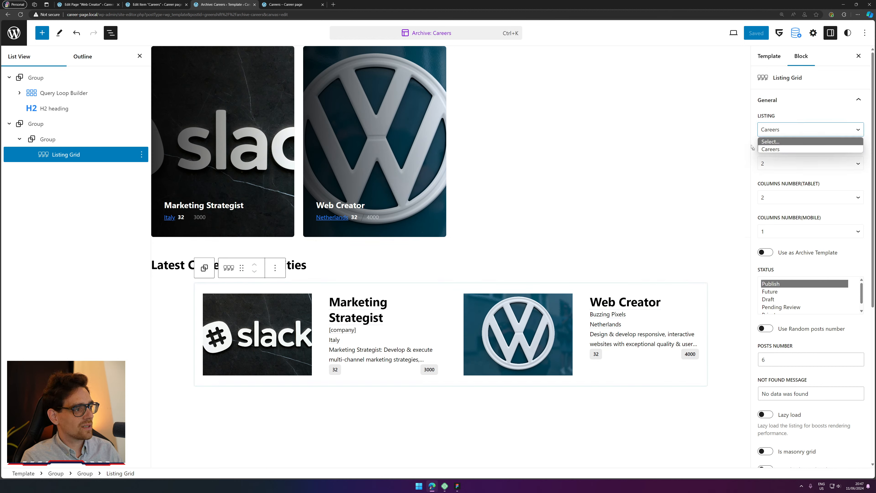
{"action": "left_click", "coordinate": [774, 149]}
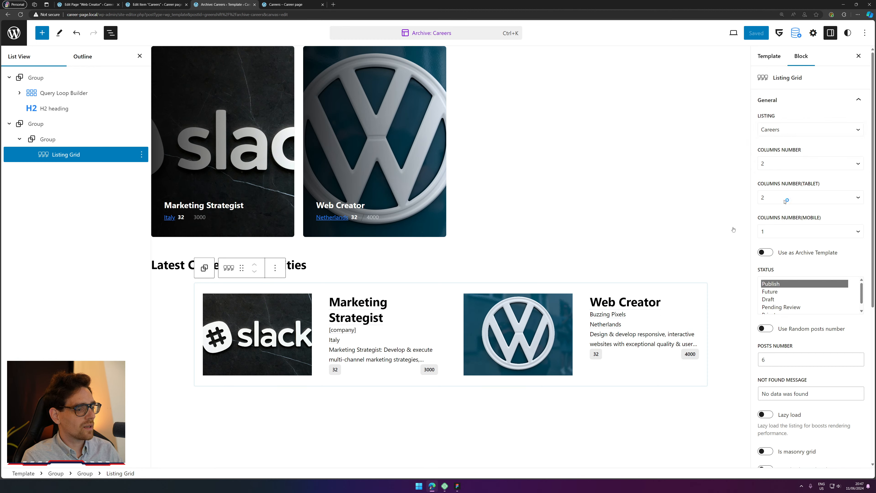
Step: Try to insert a block before the Listing Grid and remove the empty paragraph again
{"action": "left_click", "coordinate": [275, 268]}
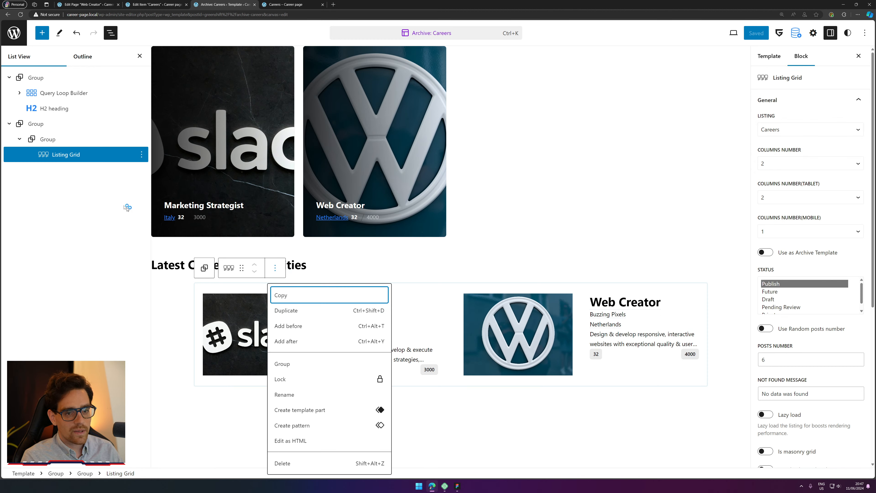
{"action": "left_click", "coordinate": [69, 142]}
{"action": "left_click", "coordinate": [69, 154]}
{"action": "left_click", "coordinate": [141, 155]}
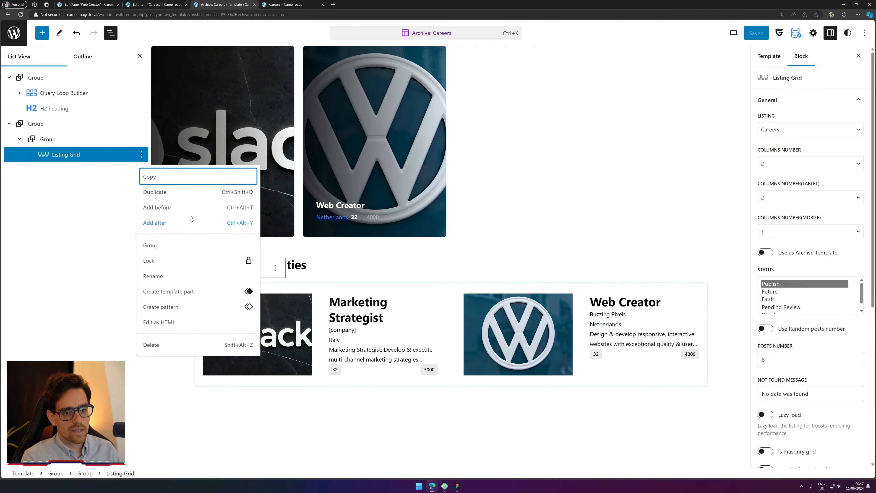
{"action": "left_click", "coordinate": [185, 209]}
{"action": "type", "text": "/sma"}
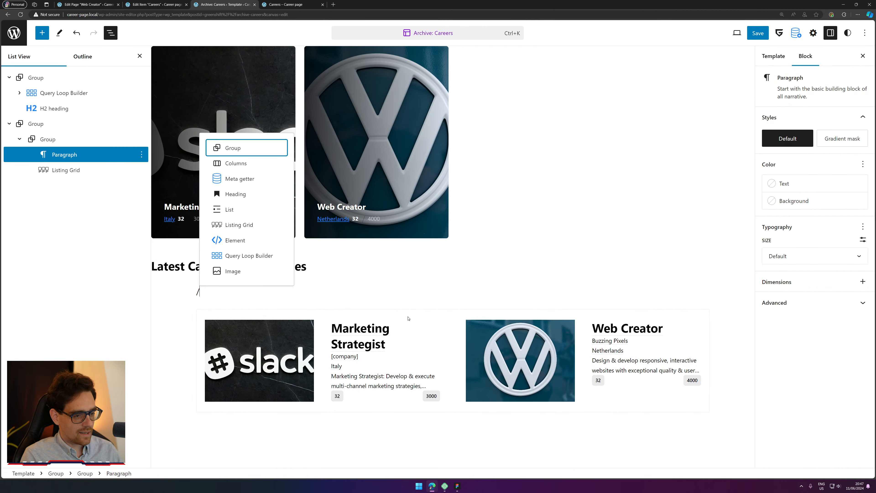
{"action": "key", "text": "BackSpace"}
{"action": "key", "text": "BackSpace"}
{"action": "key", "text": "BackSpace"}
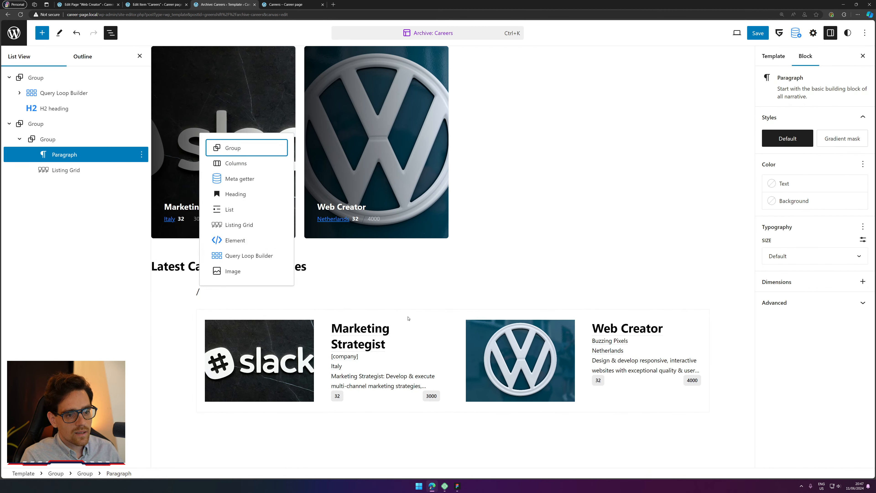
{"action": "key", "text": "BackSpace"}
{"action": "key", "text": "BackSpace"}
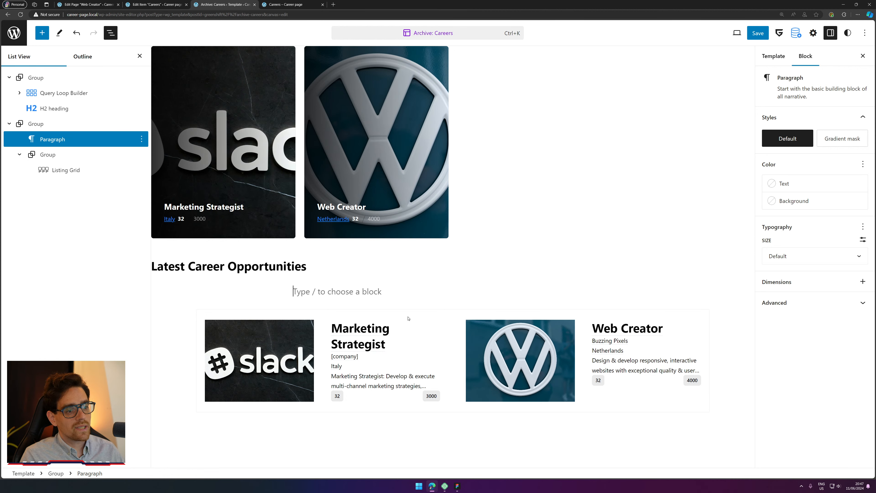
{"action": "key", "text": "Delete"}
{"action": "key", "text": "ctrl+z"}
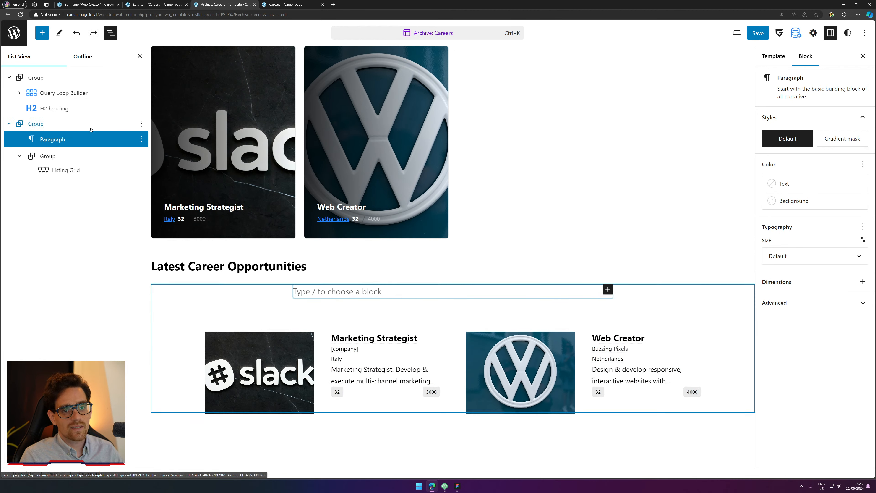
{"action": "key", "text": "Delete"}
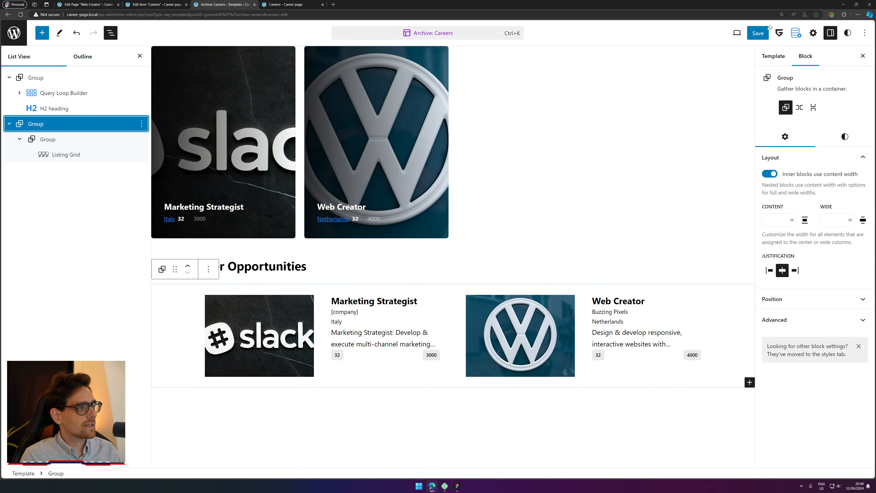
Step: Save the Archive: Careers template
{"action": "key", "text": "ctrl+s"}
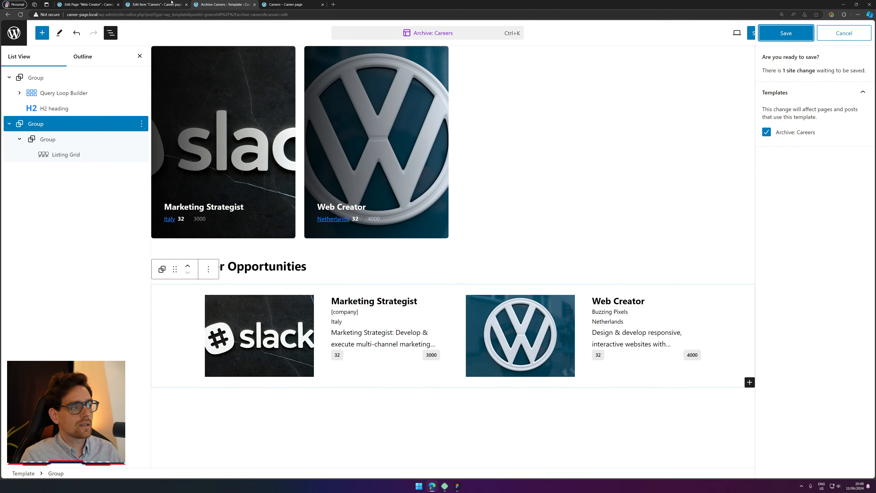
{"action": "key", "text": "ctrl+s"}
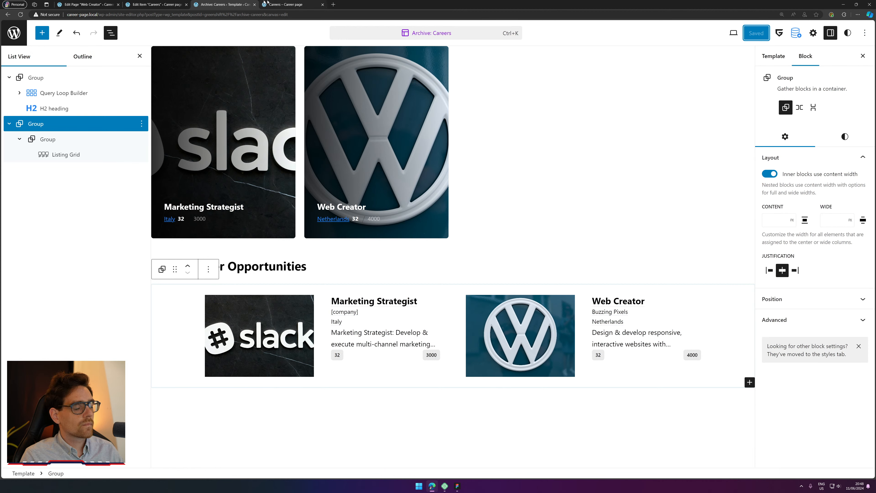
Step: In the Careers listing item, wrap the company and location elements together in a Container / Wrapper
{"action": "left_click", "coordinate": [152, 2]}
{"action": "left_click", "coordinate": [424, 169]}
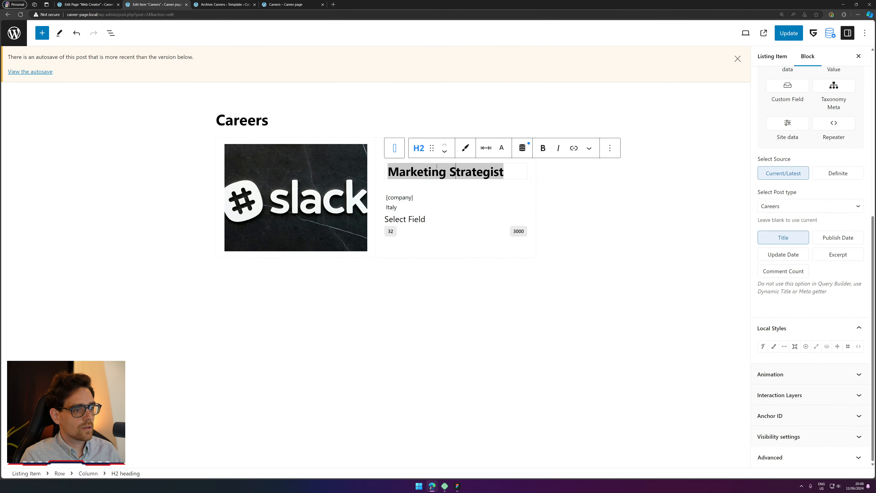
{"action": "left_click", "coordinate": [406, 199]}
{"action": "left_click", "coordinate": [406, 205], "text": "shift"}
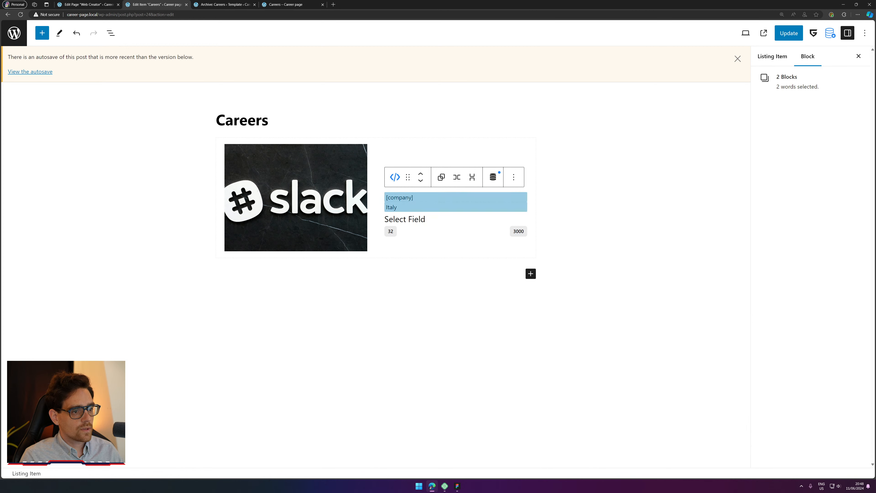
{"action": "left_click", "coordinate": [395, 177]}
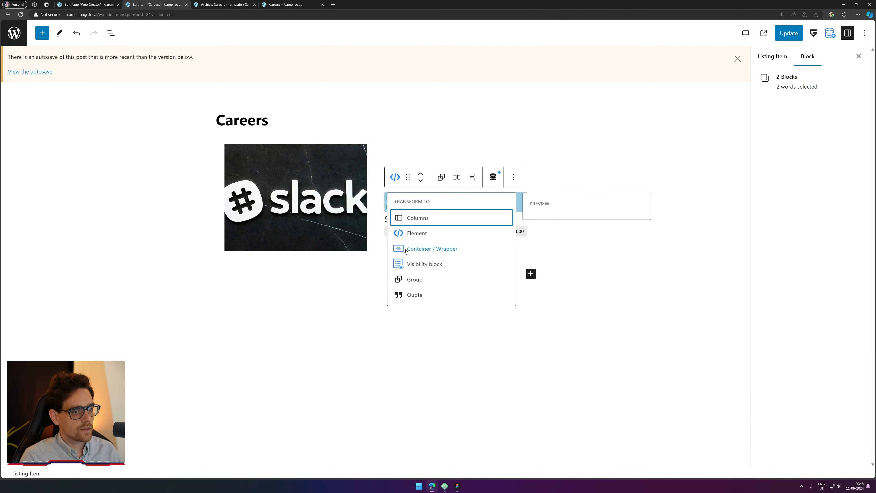
{"action": "left_click", "coordinate": [447, 249]}
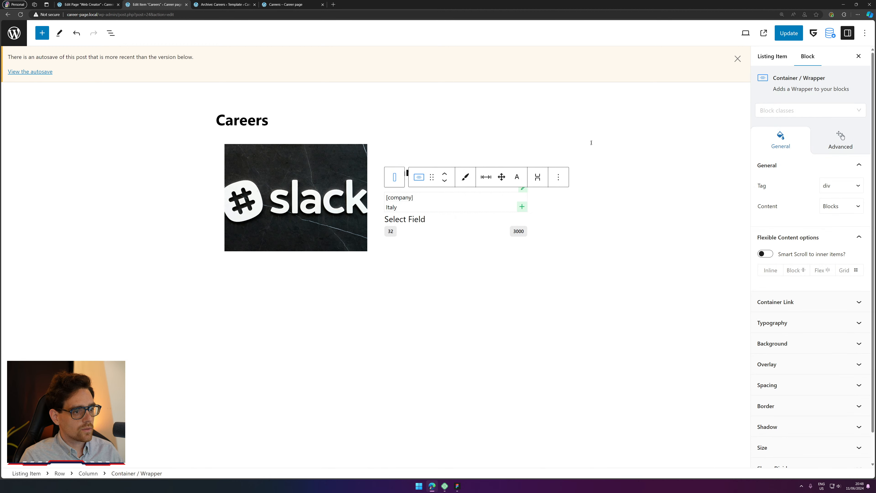
Step: Make the listing item's text column a vertical Flex layout with its content justified using space between
{"action": "left_click", "coordinate": [438, 165]}
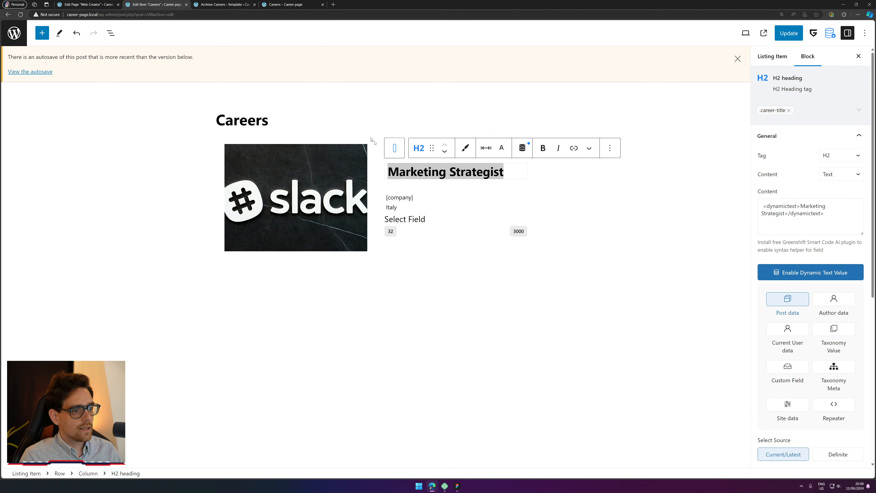
{"action": "left_click", "coordinate": [402, 152]}
{"action": "scroll", "coordinate": [865, 309], "scroll_direction": "down", "scroll_amount": 1}
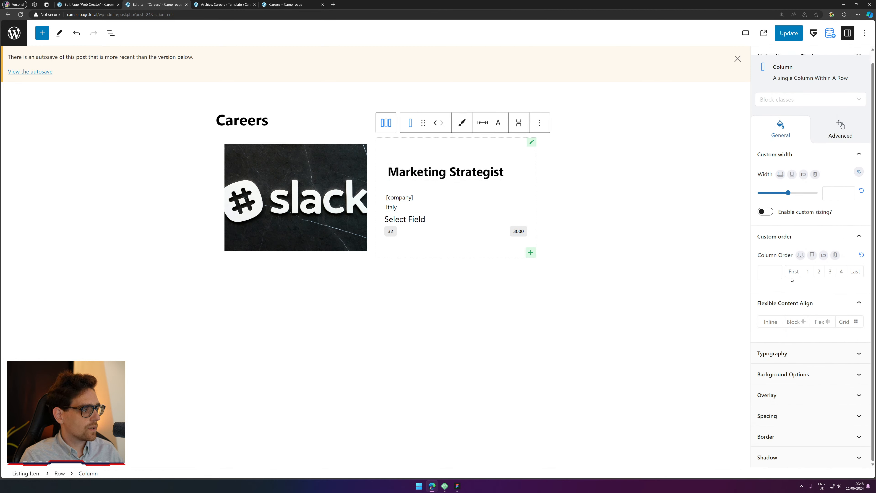
{"action": "left_click", "coordinate": [821, 322]}
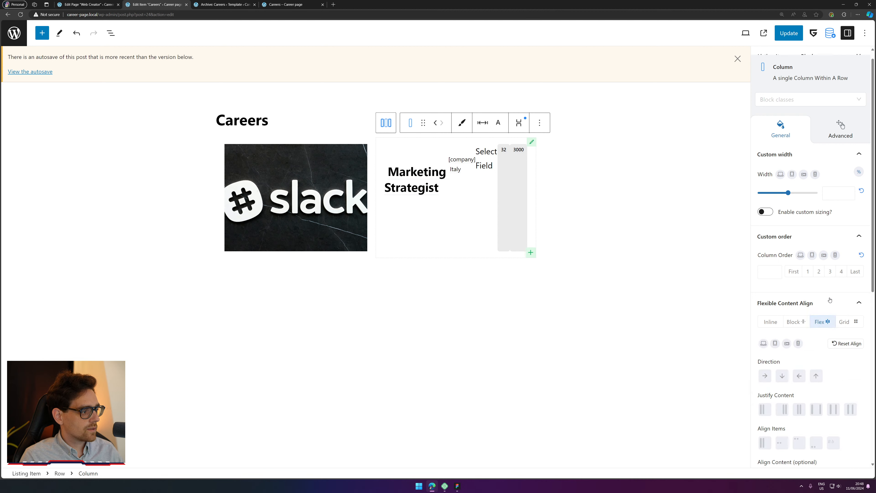
{"action": "scroll", "coordinate": [826, 299], "scroll_direction": "down", "scroll_amount": 3}
{"action": "left_click", "coordinate": [779, 261]}
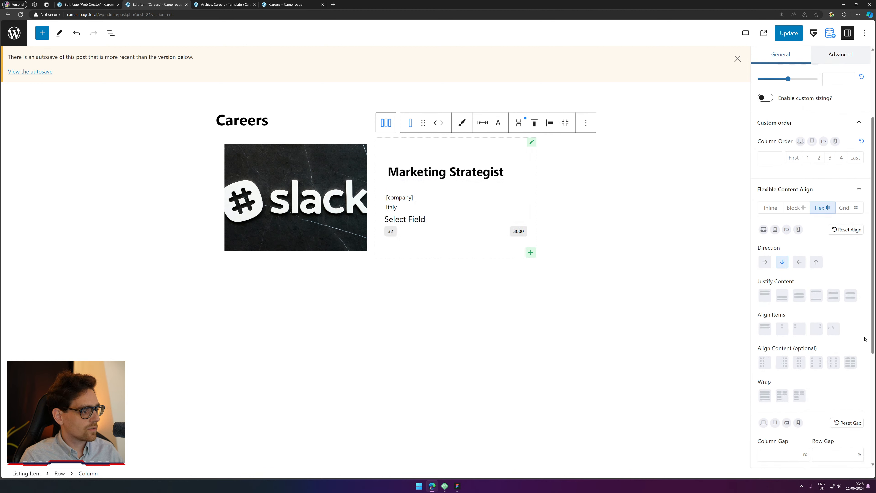
{"action": "left_click", "coordinate": [815, 296]}
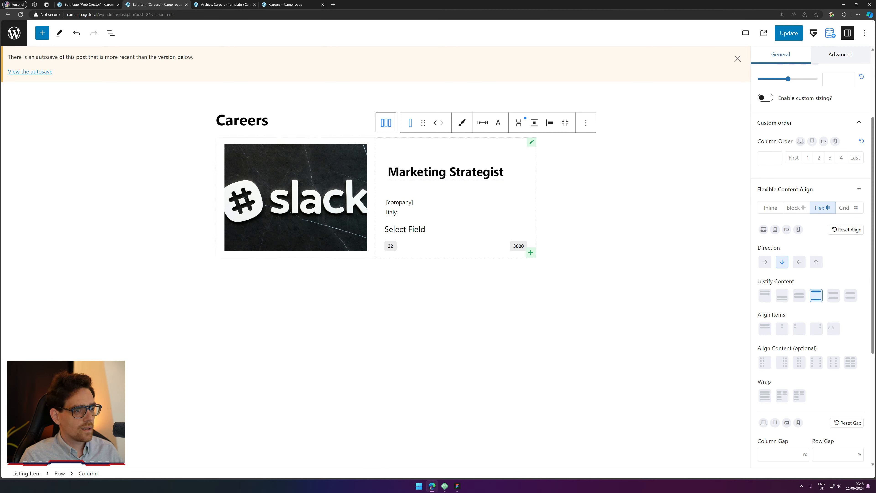
Step: Set the top margin of the listing item's Marketing Strategist heading to 0
{"action": "left_click", "coordinate": [445, 171]}
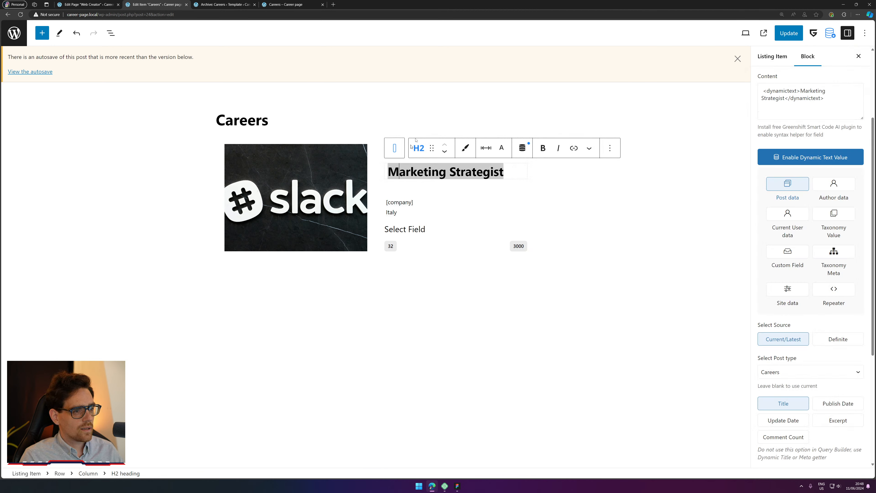
{"action": "left_click", "coordinate": [490, 151]}
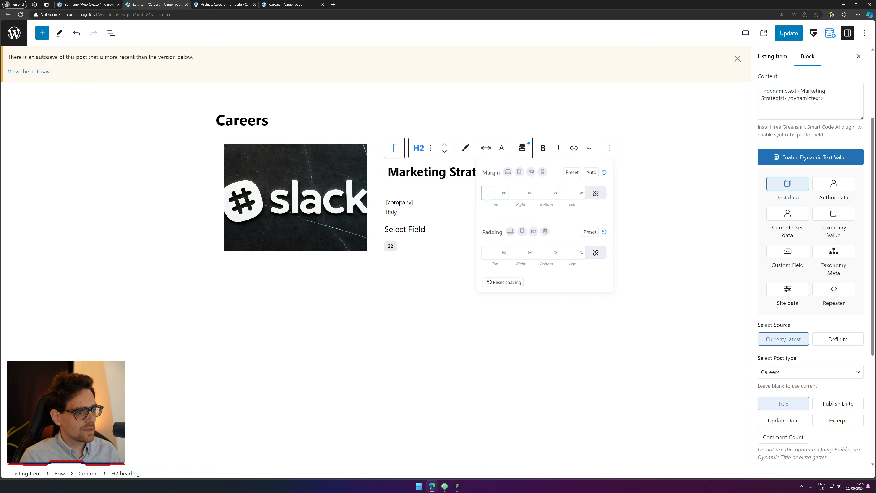
{"action": "type", "text": "0"}
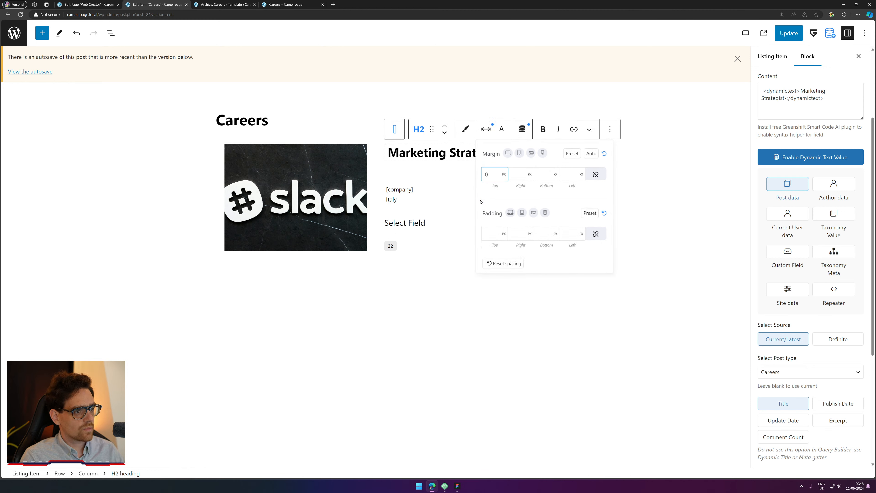
{"action": "left_click", "coordinate": [468, 239]}
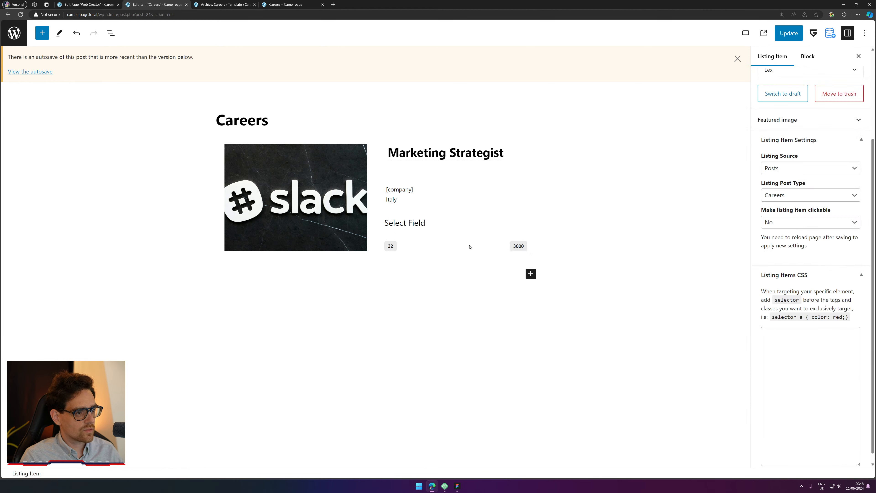
Step: Justify the content of the container holding the 32 and 3000 badges to Start
{"action": "left_click", "coordinate": [470, 247]}
{"action": "left_click", "coordinate": [518, 223]}
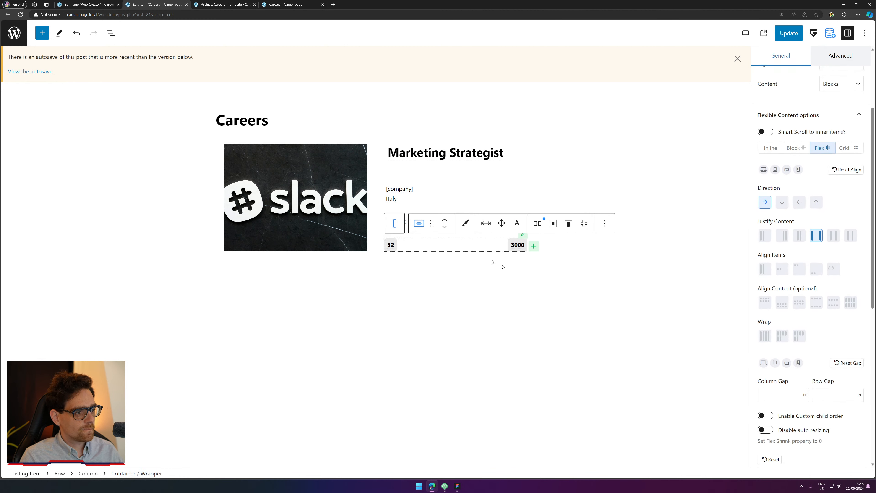
{"action": "left_click", "coordinate": [550, 226]}
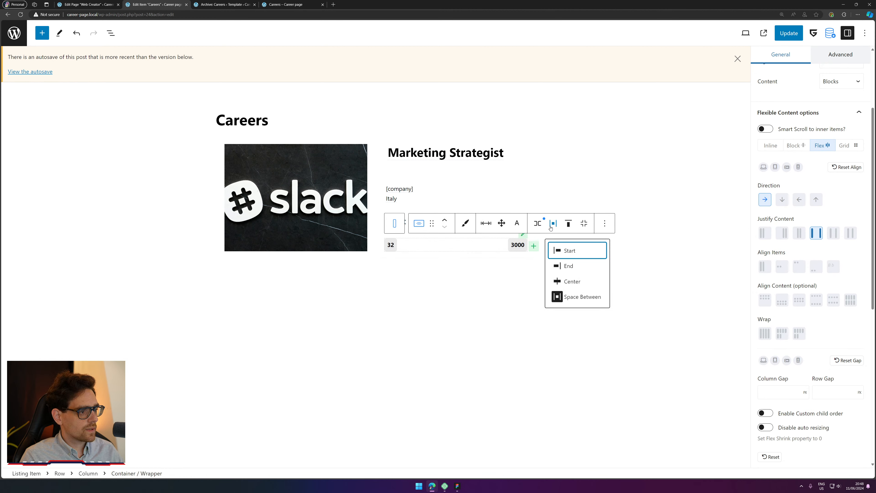
{"action": "left_click", "coordinate": [563, 254]}
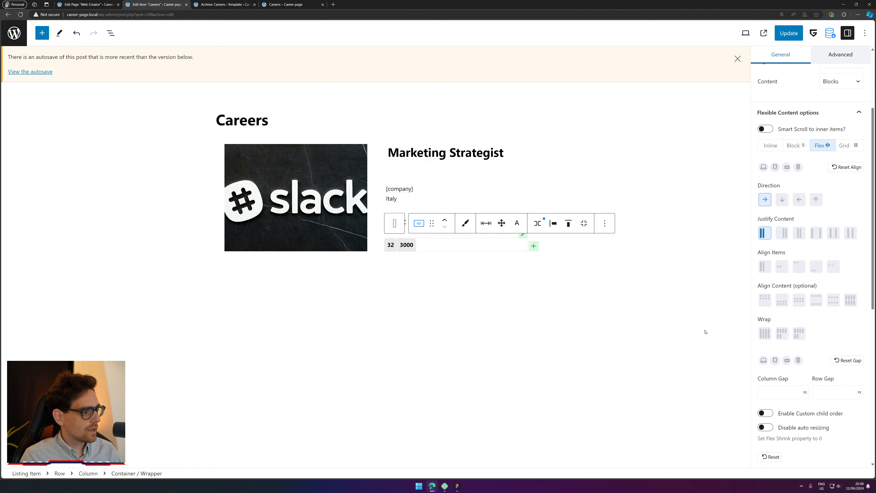
Step: Give the badge container a column gap of 0.5rem, entered as a custom value
{"action": "left_click", "coordinate": [774, 393]}
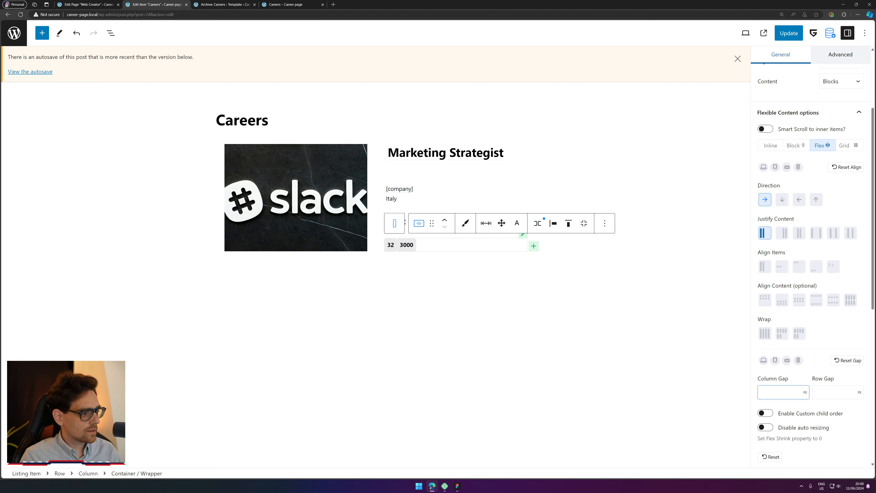
{"action": "left_click", "coordinate": [807, 396]}
{"action": "left_click", "coordinate": [806, 417]}
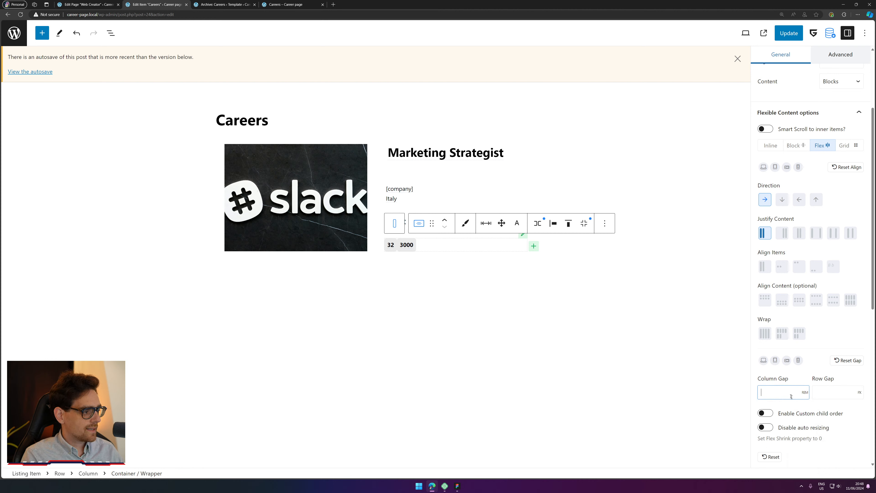
{"action": "left_click", "coordinate": [763, 403]}
{"action": "left_click", "coordinate": [763, 403]}
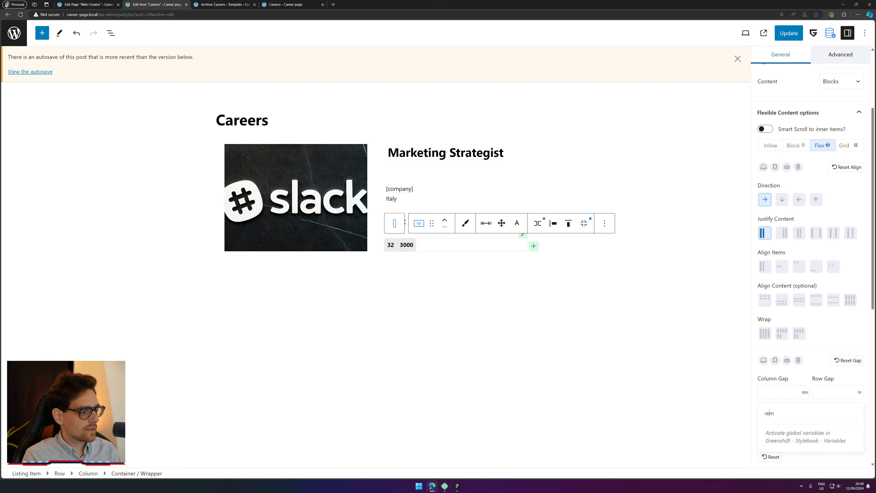
{"action": "type", "text": "1"}
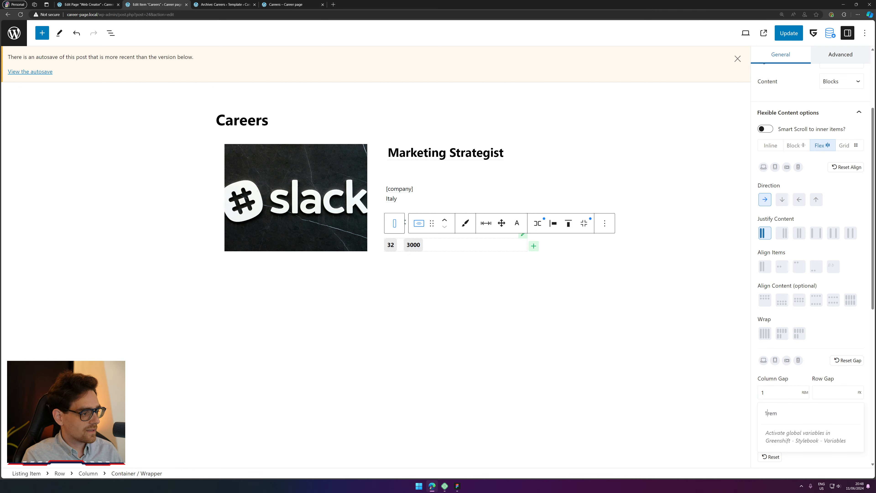
{"action": "key", "text": "BackSpace"}
{"action": "type", "text": ".5"}
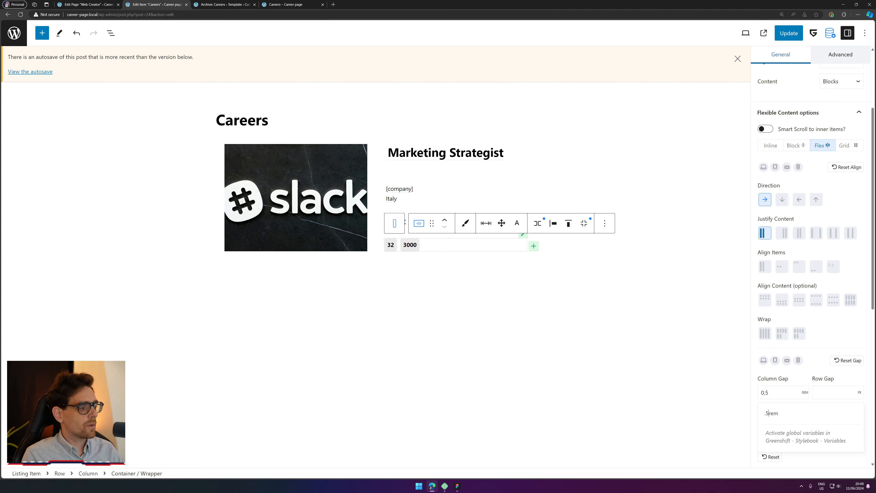
{"action": "left_click_drag", "start_coordinate": [775, 434], "coordinate": [837, 441]}
{"action": "left_click", "coordinate": [814, 366]}
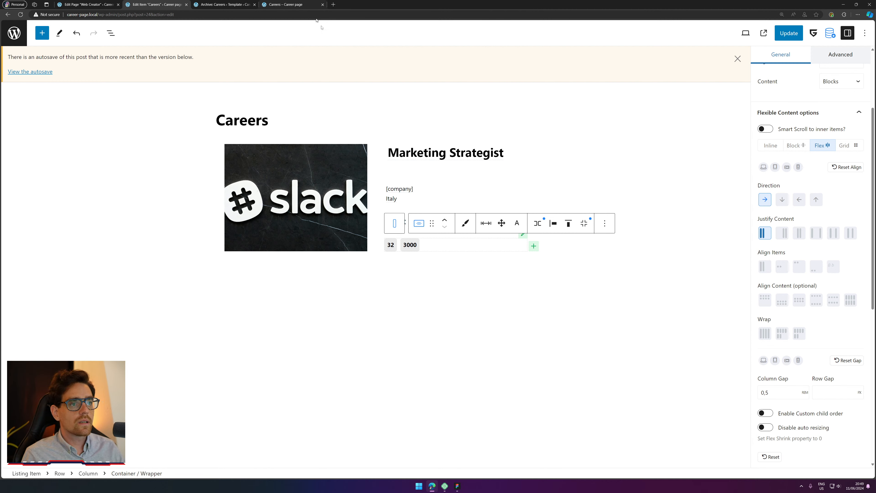
Step: Open the TasteWP dashboard templates page in a new browser tab
{"action": "left_click", "coordinate": [333, 3]}
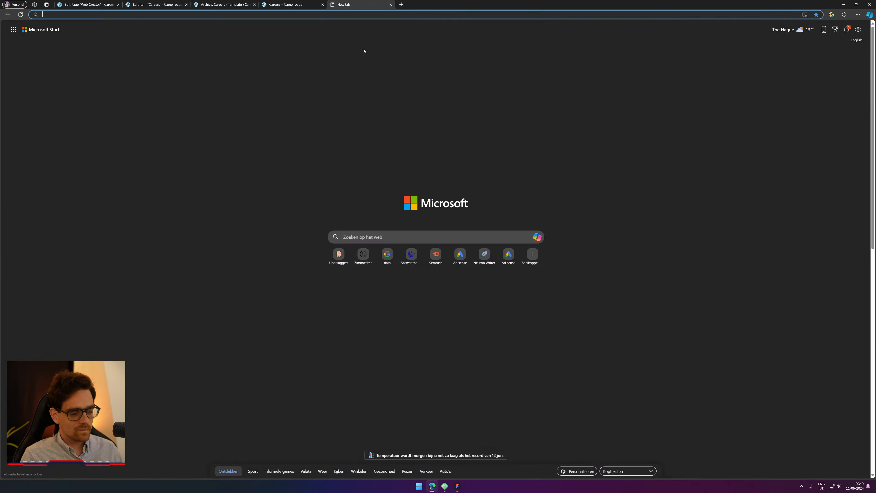
{"action": "type", "text": "tast"}
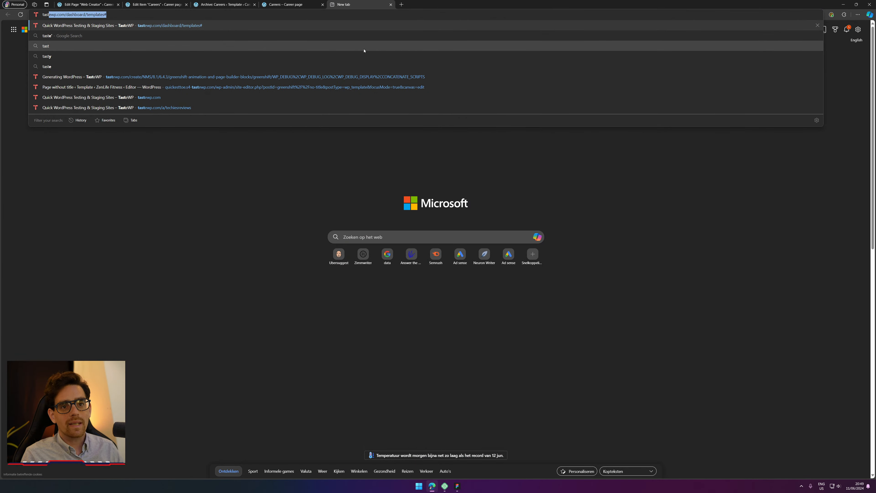
{"action": "key", "text": "Return"}
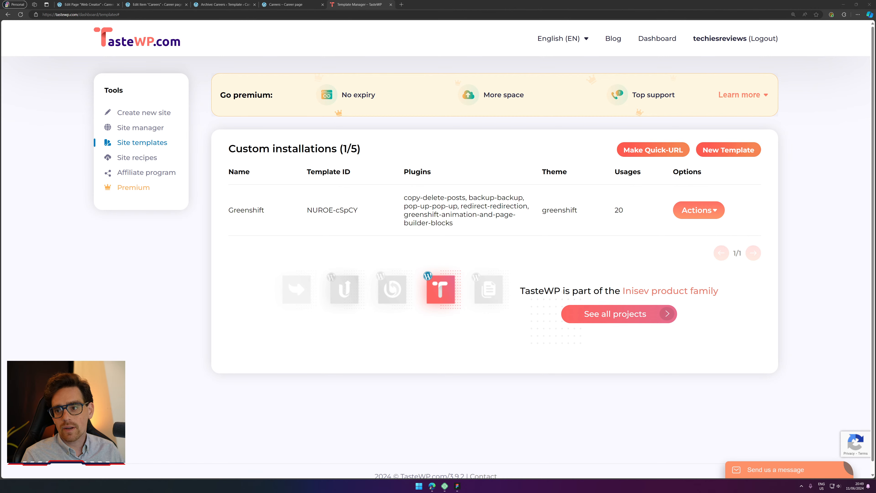
Step: Enlarge the text of the Notepad size list and review the size names with their rem values
{"action": "left_click_drag", "start_coordinate": [397, 103], "coordinate": [373, 176]}
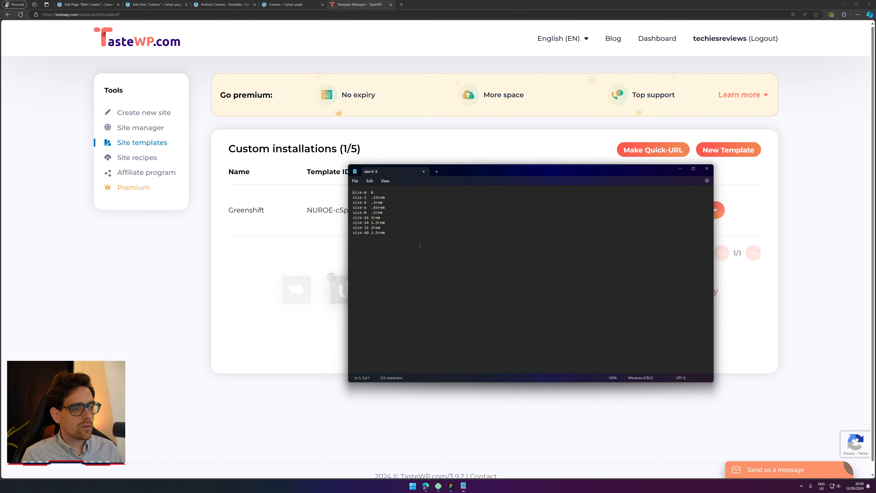
{"action": "key", "text": "ctrl+a"}
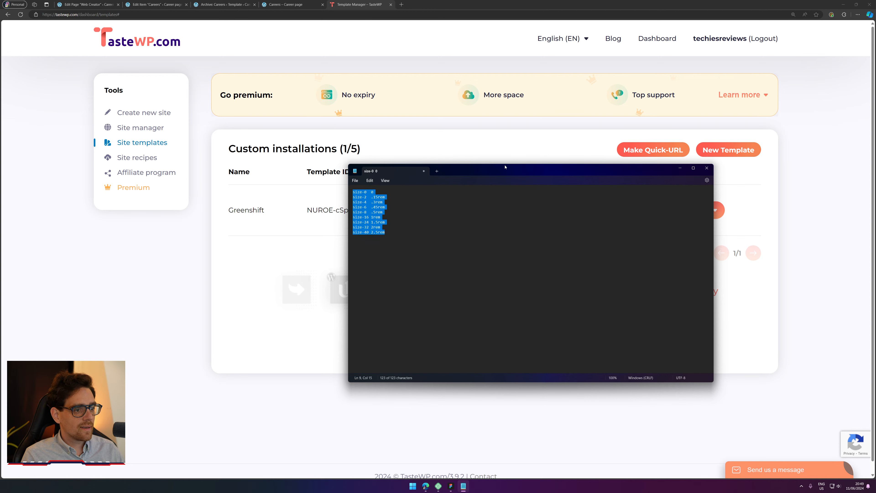
{"action": "scroll", "coordinate": [417, 237], "scroll_direction": "up", "scroll_amount": 10, "text": "ctrl"}
{"action": "scroll", "coordinate": [417, 238], "scroll_direction": "up", "scroll_amount": 7, "text": "ctrl"}
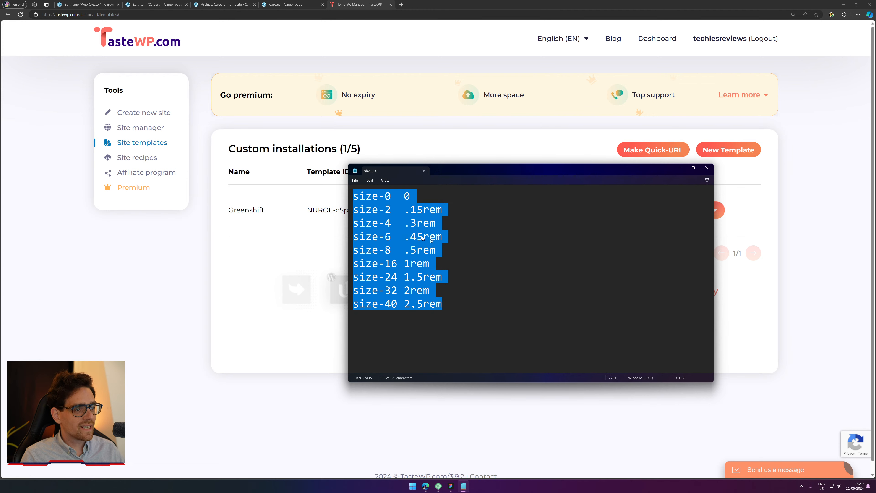
{"action": "double_click", "coordinate": [489, 291]}
{"action": "key", "text": "ctrl+a"}
{"action": "double_click", "coordinate": [603, 239]}
{"action": "left_click_drag", "start_coordinate": [589, 171], "coordinate": [0, 142]}
Step: Open the existing TasteWP site's admin from the site manager and bring up its GreenShift Stylebook in a separate tab
{"action": "left_click", "coordinate": [155, 129]}
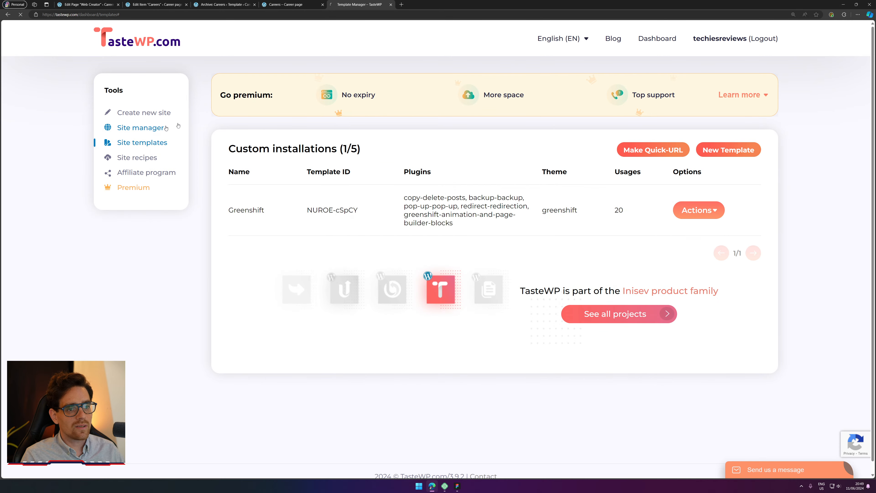
{"action": "left_click", "coordinate": [331, 209]}
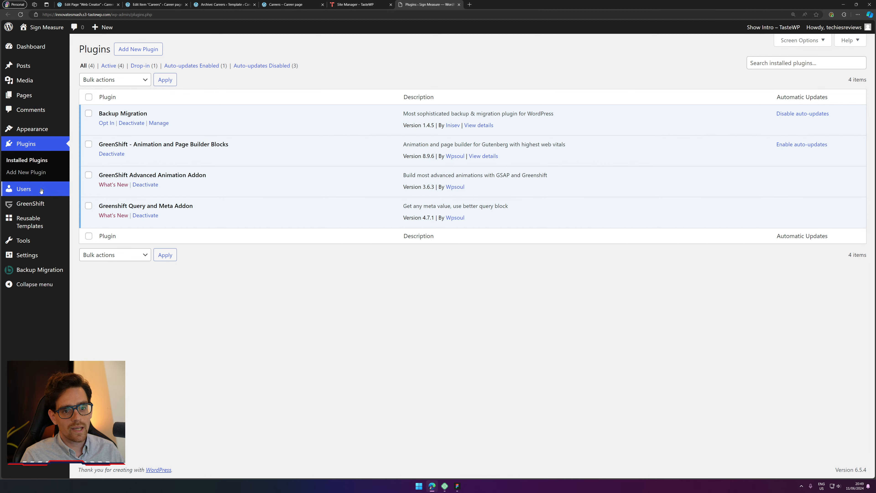
{"action": "mouse_move", "coordinate": [49, 207]}
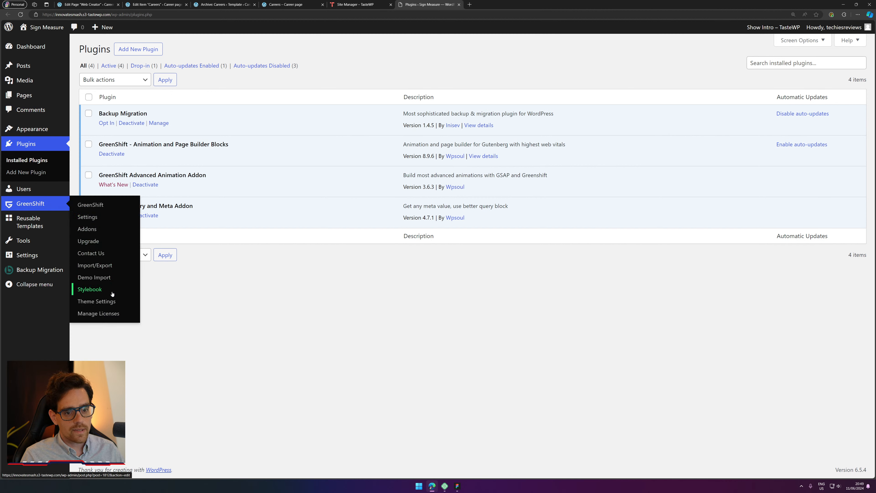
{"action": "middle_click", "coordinate": [89, 289]}
{"action": "left_click", "coordinate": [493, 3]}
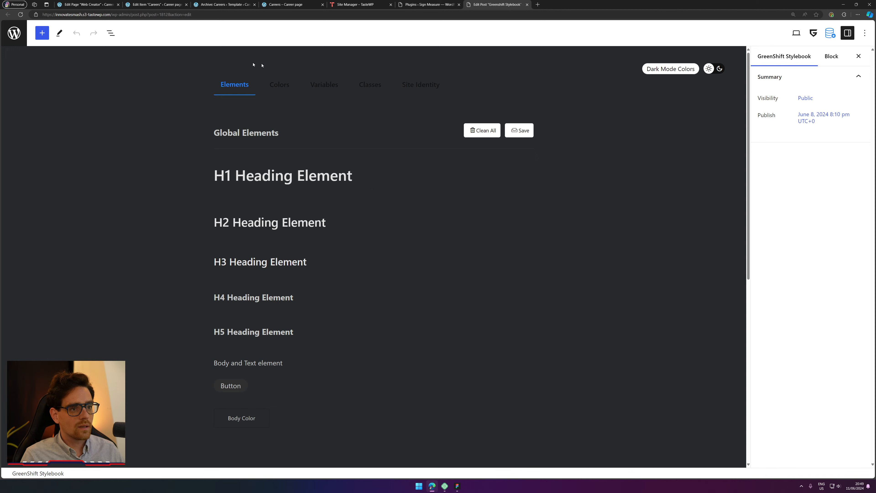
Step: Examine the Stylebook's Global Variables, comparing how the spacing variables reference the size variables
{"action": "left_click", "coordinate": [324, 85]}
{"action": "scroll", "coordinate": [328, 194], "scroll_direction": "down", "scroll_amount": 2}
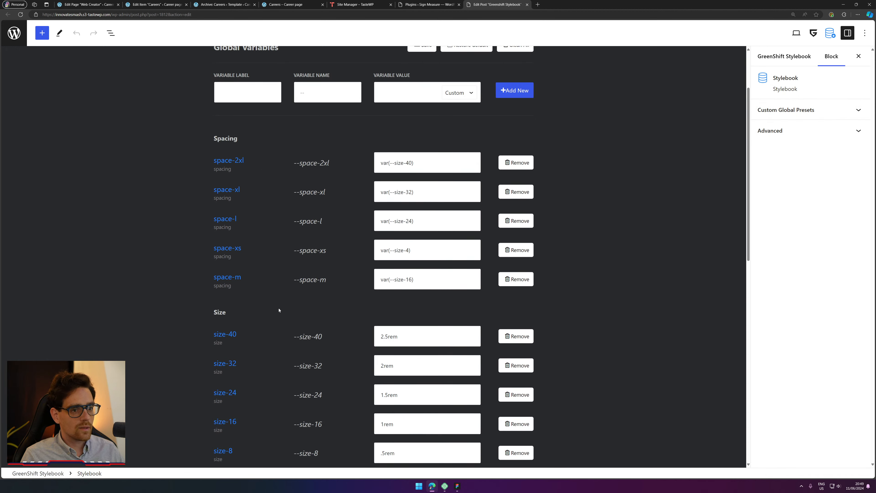
{"action": "scroll", "coordinate": [182, 174], "scroll_direction": "down", "scroll_amount": 3}
{"action": "scroll", "coordinate": [289, 303], "scroll_direction": "up", "scroll_amount": 5}
{"action": "scroll", "coordinate": [322, 362], "scroll_direction": "down", "scroll_amount": 1}
{"action": "left_click_drag", "start_coordinate": [213, 361], "coordinate": [222, 360]}
{"action": "scroll", "coordinate": [319, 358], "scroll_direction": "down", "scroll_amount": 6}
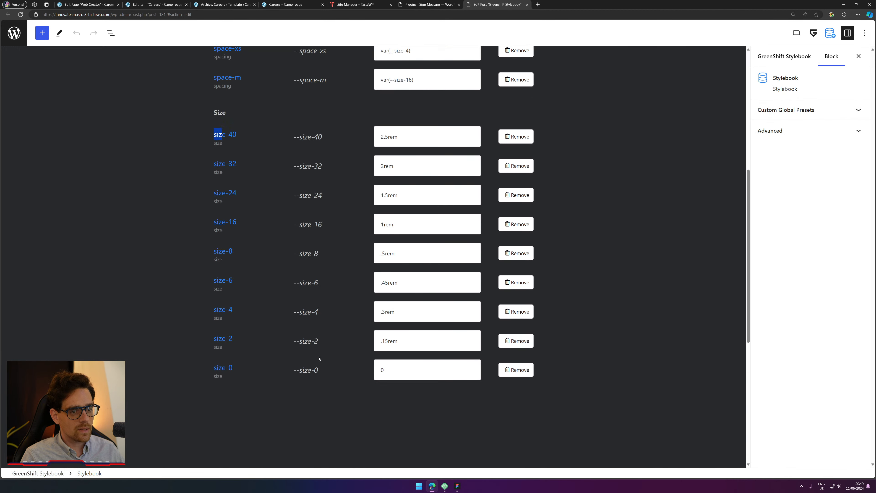
{"action": "left_click_drag", "start_coordinate": [0, 155], "coordinate": [0, 102]}
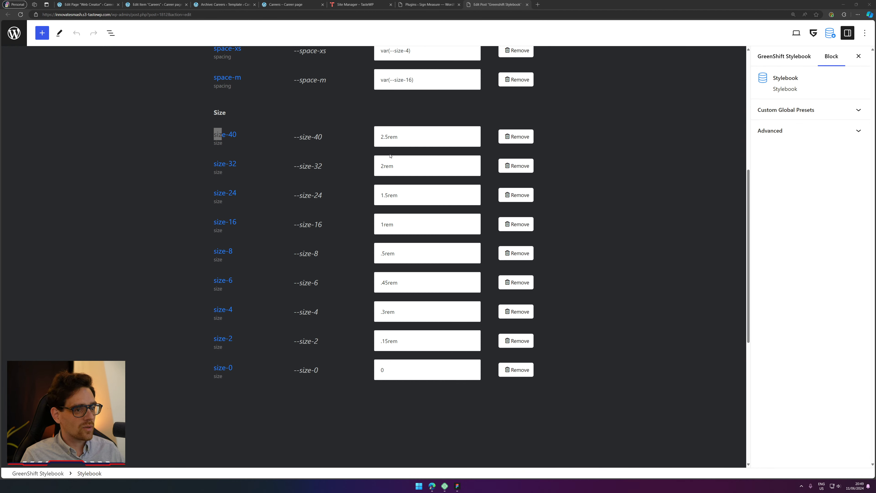
{"action": "scroll", "coordinate": [390, 156], "scroll_direction": "up", "scroll_amount": 6}
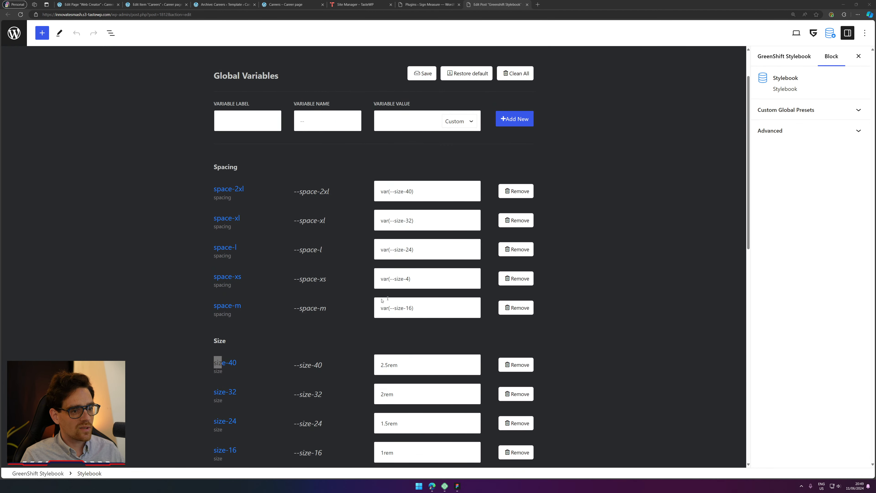
{"action": "scroll", "coordinate": [432, 337], "scroll_direction": "down", "scroll_amount": 2}
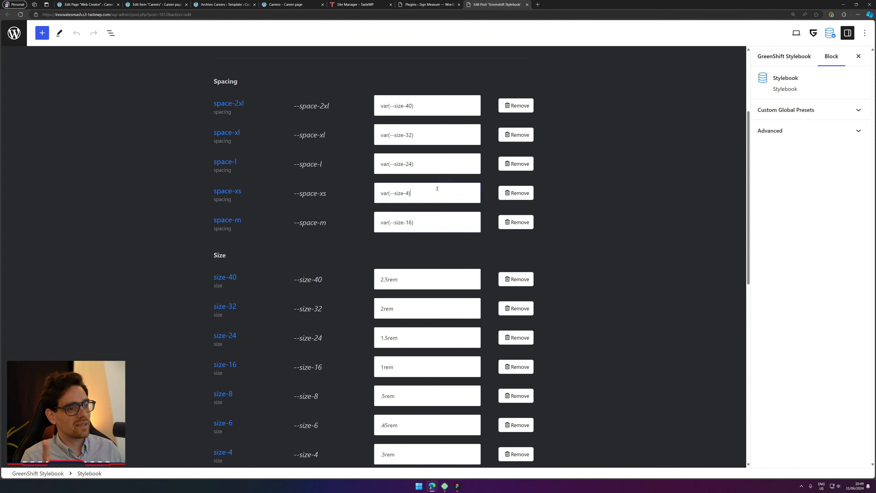
{"action": "left_click", "coordinate": [428, 164]}
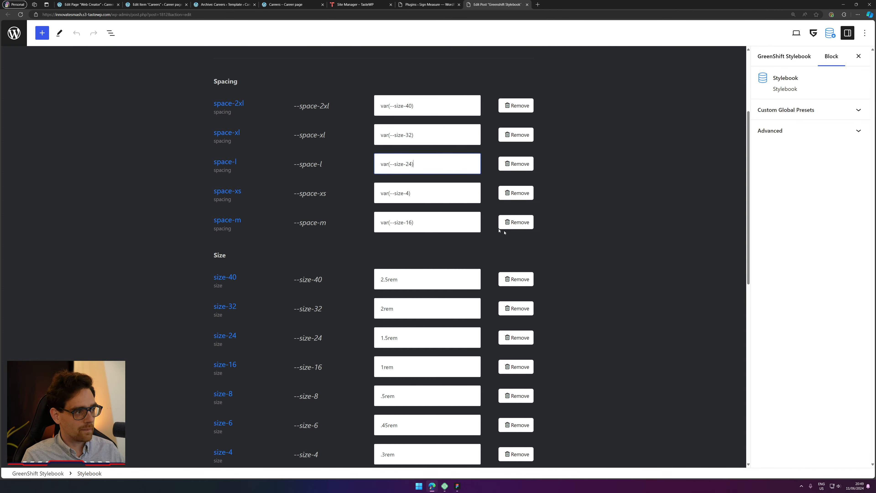
{"action": "scroll", "coordinate": [499, 230], "scroll_direction": "up", "scroll_amount": 3}
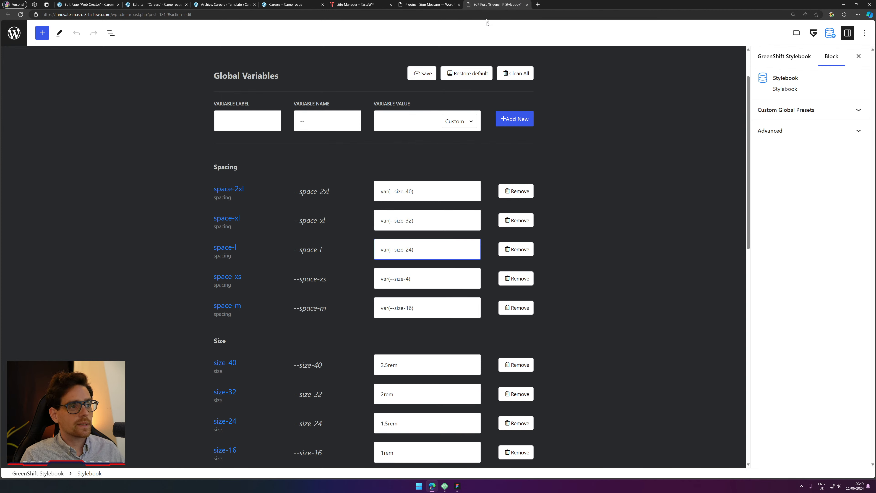
Step: Close the Stylebook, Plugins and TasteWP tabs and return to the Careers listing item editor
{"action": "left_click", "coordinate": [447, 3]}
{"action": "left_click", "coordinate": [484, 4]}
{"action": "left_click", "coordinate": [442, 2]}
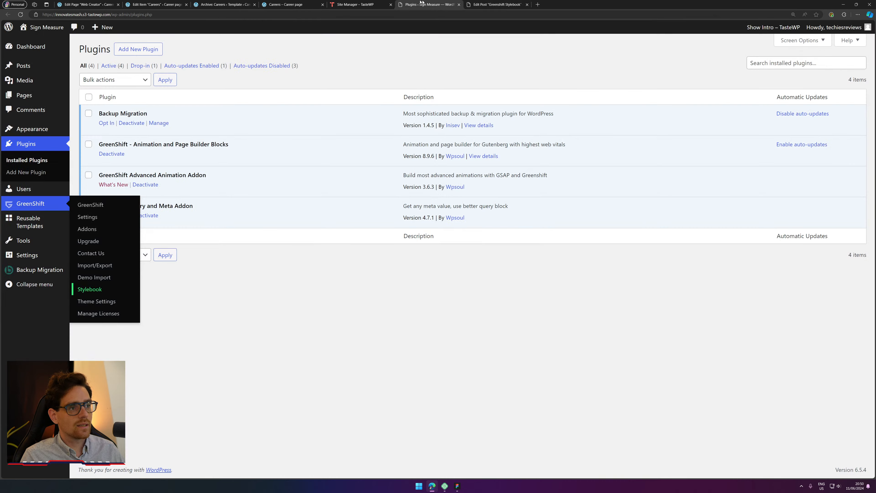
{"action": "key", "text": "ctrl+w"}
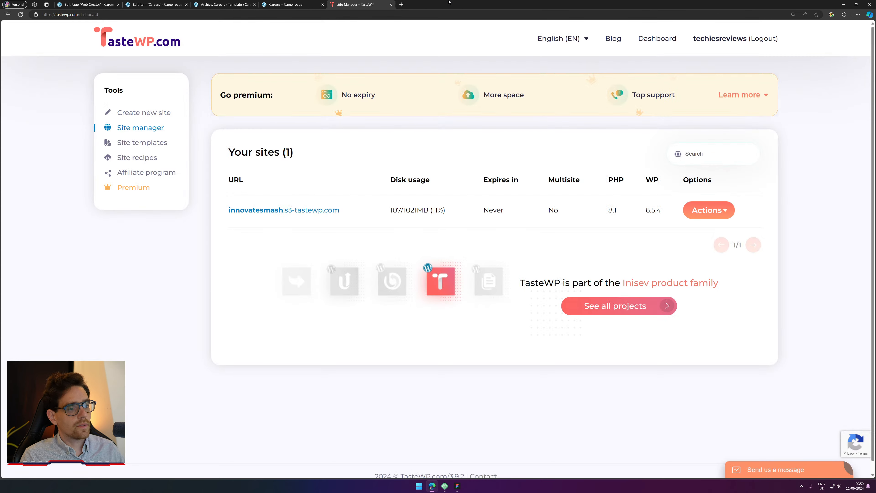
{"action": "key", "text": "ctrl+w"}
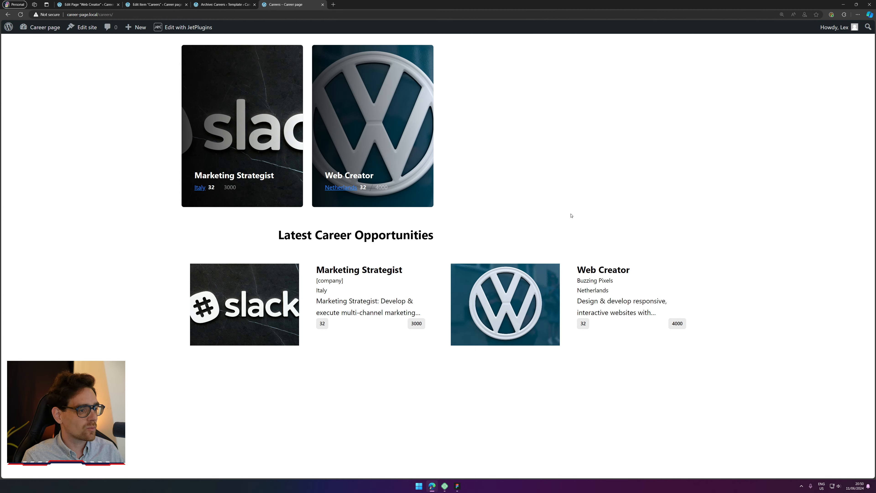
{"action": "left_click", "coordinate": [214, 4]}
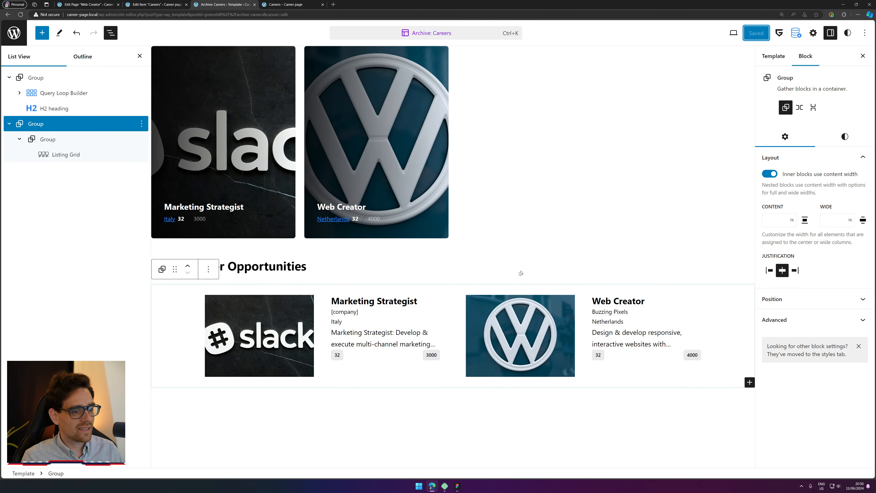
{"action": "left_click", "coordinate": [146, 3]}
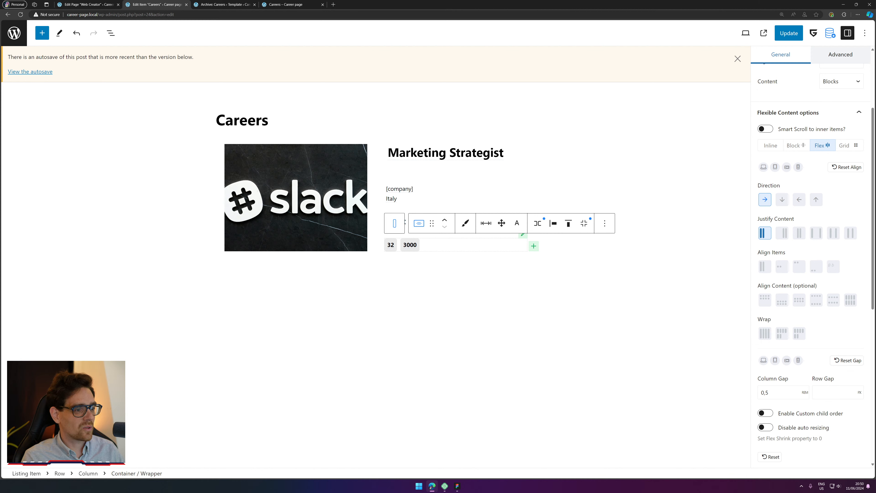
Step: Examine the label class applied to the salary badge in the Careers listing item
{"action": "left_click", "coordinate": [413, 245]}
{"action": "scroll", "coordinate": [829, 148], "scroll_direction": "up", "scroll_amount": 3}
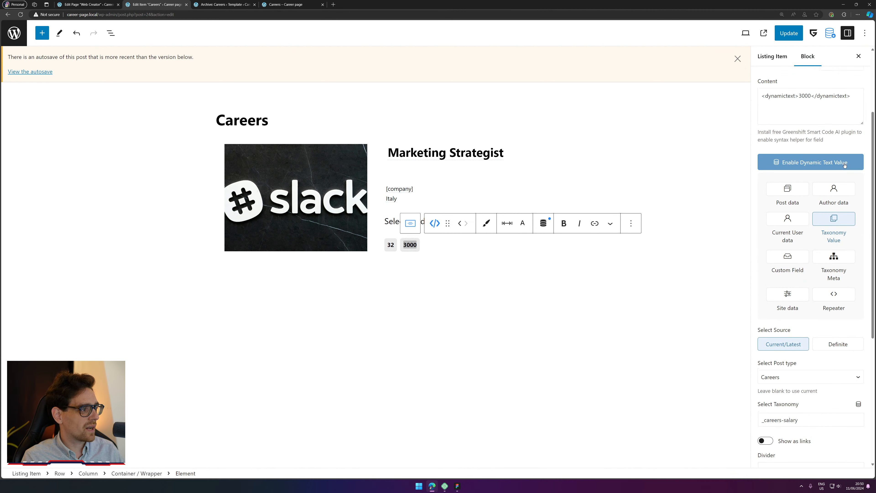
{"action": "left_click", "coordinate": [803, 110]}
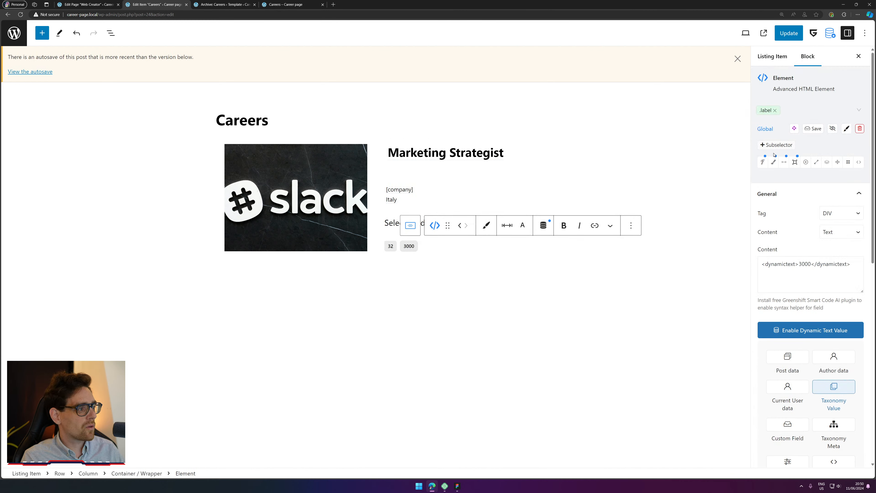
{"action": "left_click", "coordinate": [632, 166]}
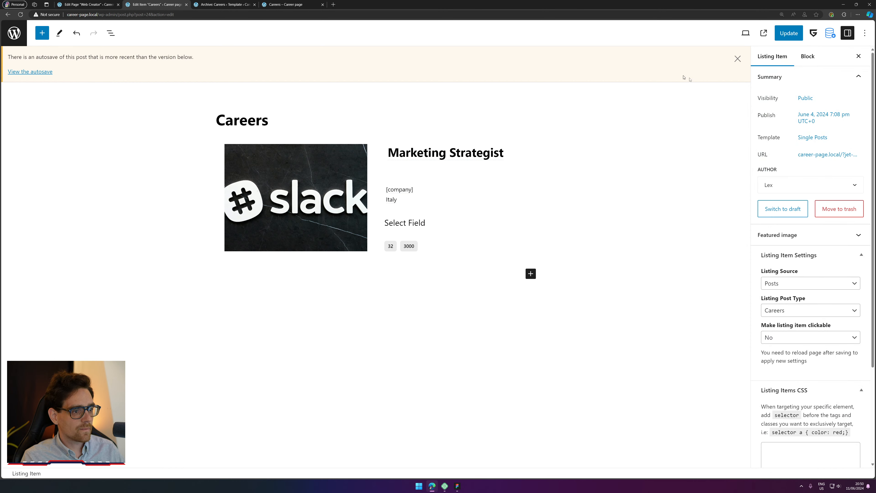
Step: Update the Careers listing item and reload the live Careers page
{"action": "left_click", "coordinate": [789, 33]}
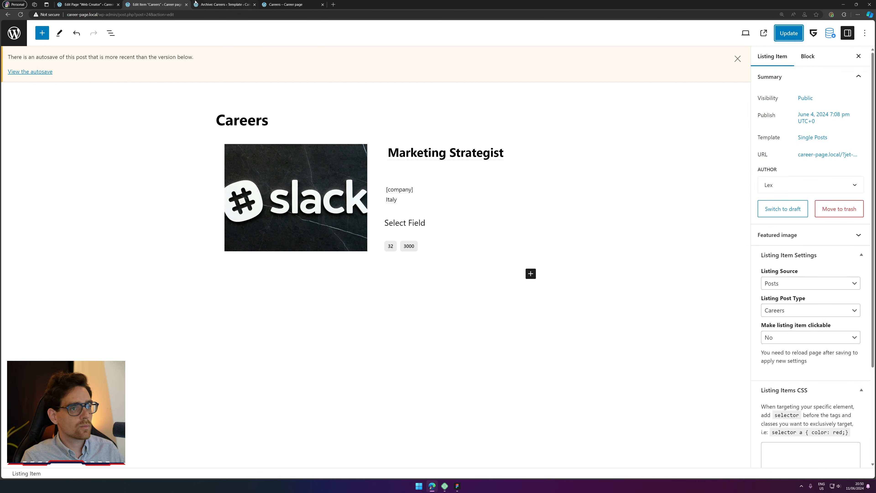
{"action": "left_click", "coordinate": [272, 3]}
{"action": "left_click", "coordinate": [19, 15]}
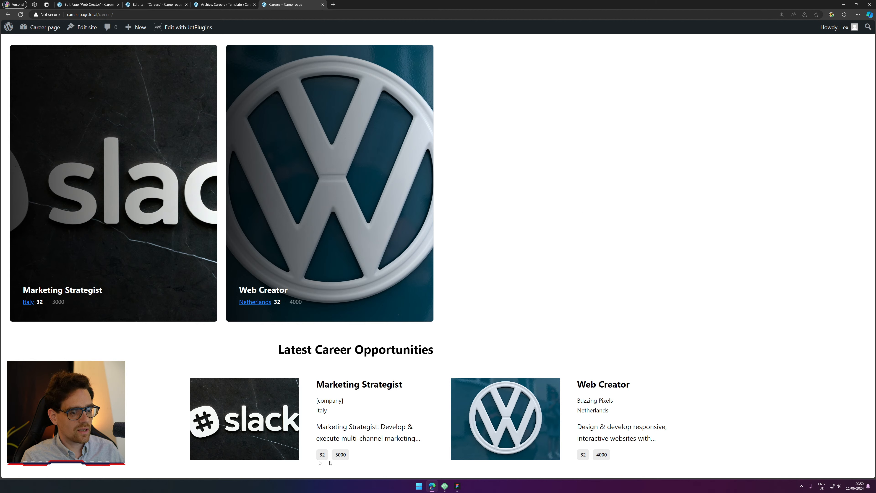
Step: Examine the large featured career cards and the Latest Career Opportunities listings on the live Careers page
{"action": "left_click_drag", "start_coordinate": [712, 410], "coordinate": [160, 399]}
{"action": "left_click_drag", "start_coordinate": [194, 361], "coordinate": [453, 377]}
{"action": "left_click", "coordinate": [701, 380]}
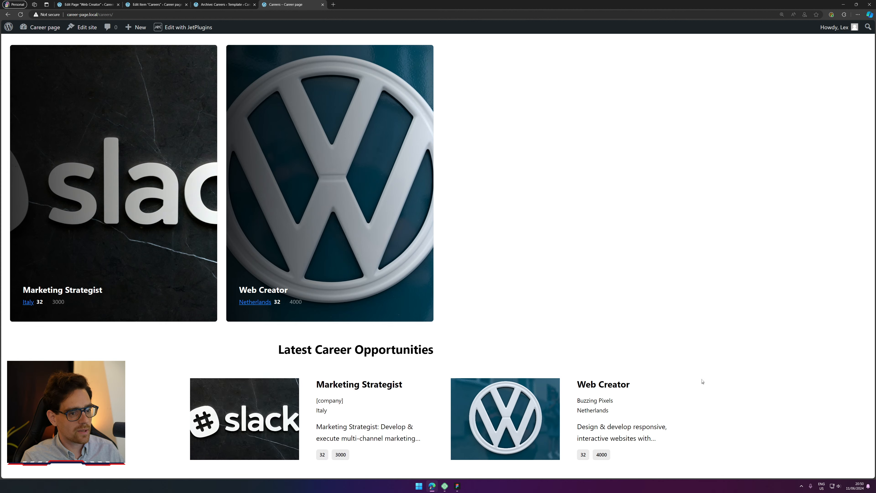
{"action": "left_click_drag", "start_coordinate": [179, 374], "coordinate": [704, 404]}
{"action": "left_click", "coordinate": [711, 399]}
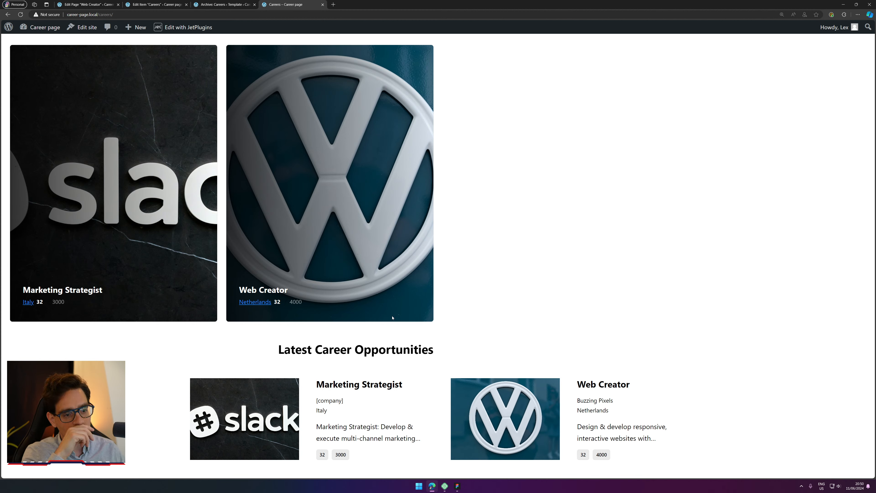
{"action": "left_click_drag", "start_coordinate": [598, 279], "coordinate": [126, 186]}
{"action": "left_click", "coordinate": [546, 174]}
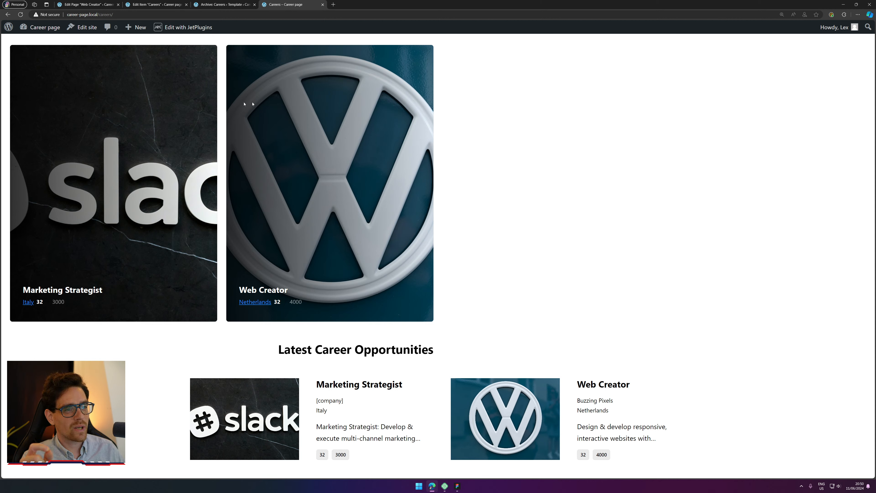
{"action": "left_click_drag", "start_coordinate": [491, 249], "coordinate": [192, 188]}
{"action": "left_click", "coordinate": [538, 193]}
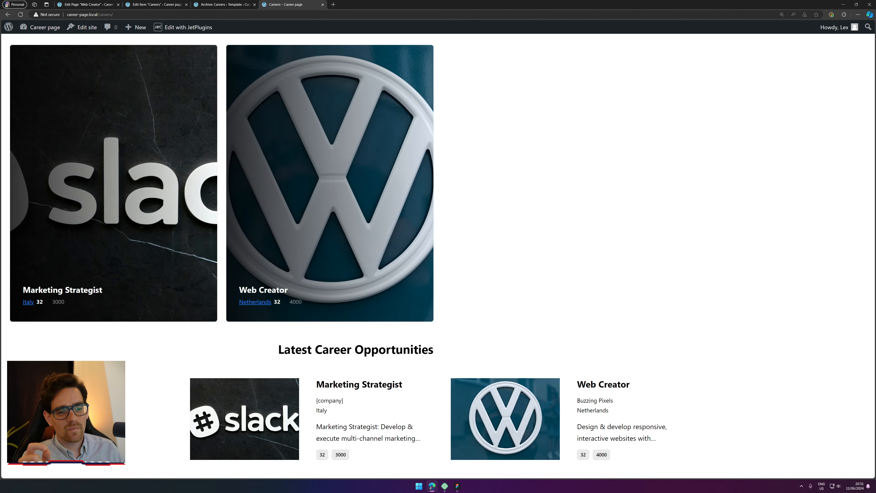
{"action": "left_click_drag", "start_coordinate": [522, 274], "coordinate": [176, 219]}
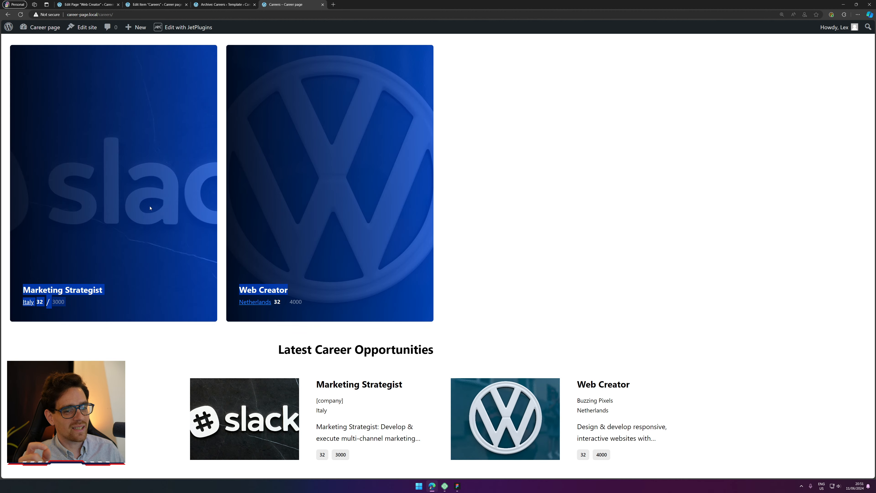
{"action": "left_click", "coordinate": [533, 243]}
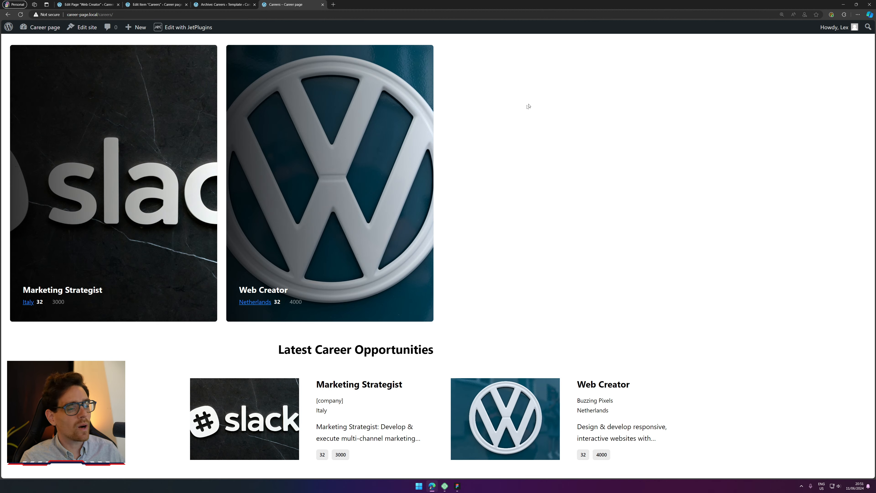
{"action": "left_click_drag", "start_coordinate": [527, 192], "coordinate": [325, 176]}
{"action": "left_click", "coordinate": [643, 181]}
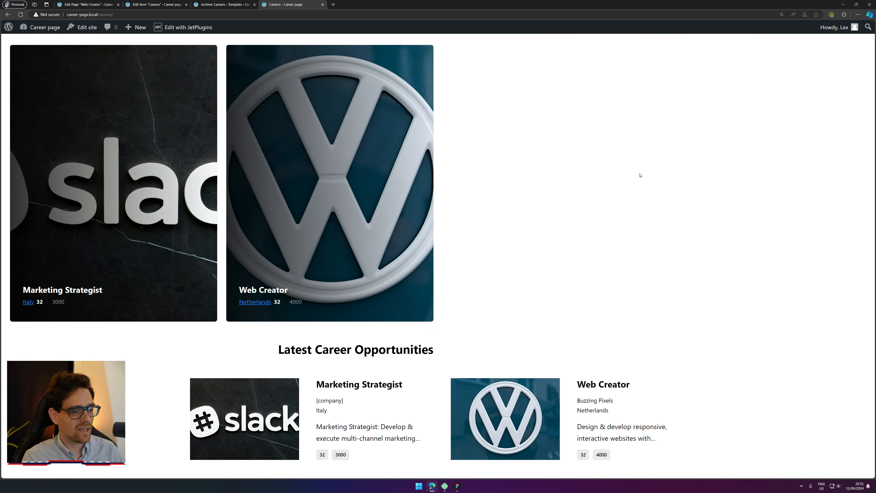
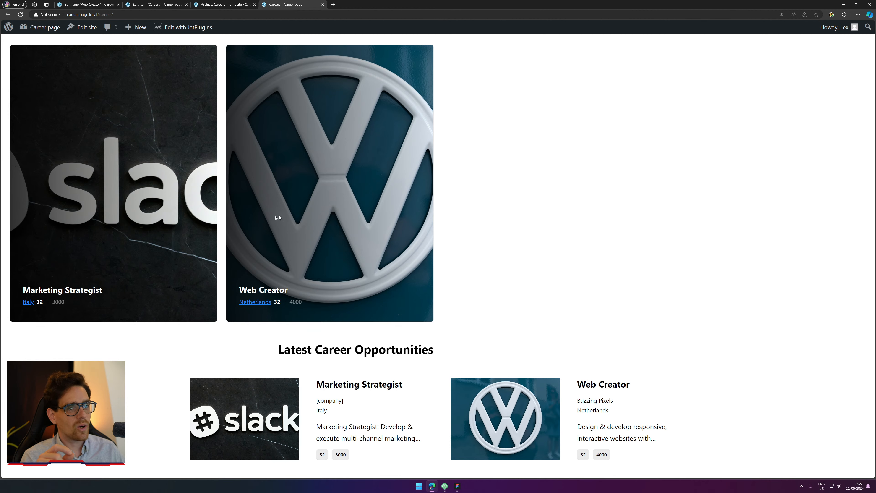
{"action": "mouse_move", "coordinate": [173, 29]}
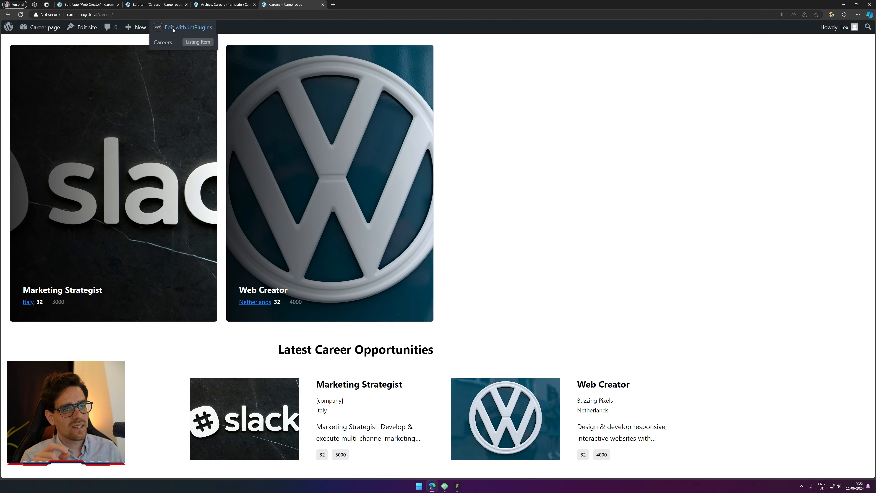
Step: Return to the Archive: Careers template and bring up the Query Loop Builder's additional query parameters
{"action": "left_click", "coordinate": [213, 2]}
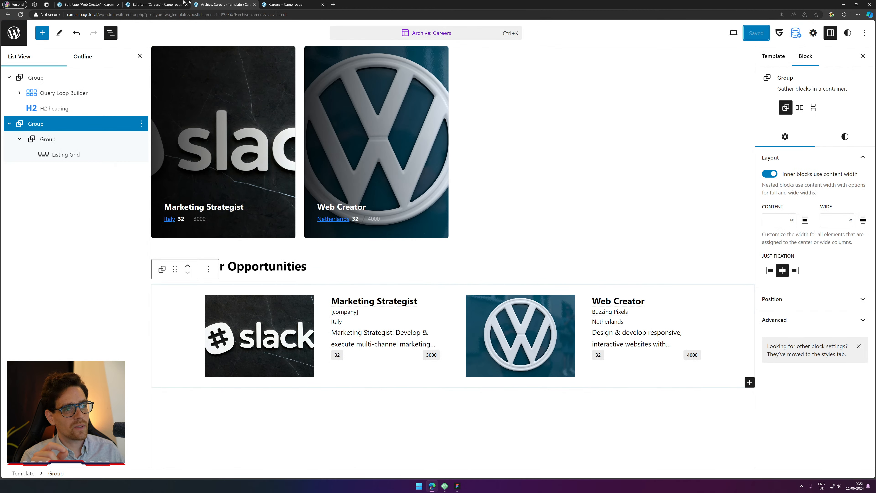
{"action": "left_click", "coordinate": [78, 93]}
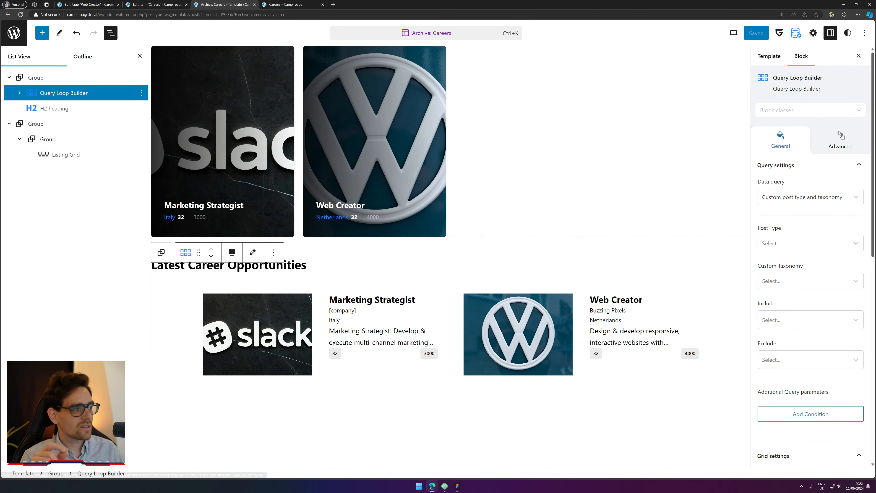
{"action": "scroll", "coordinate": [803, 189], "scroll_direction": "down", "scroll_amount": 4}
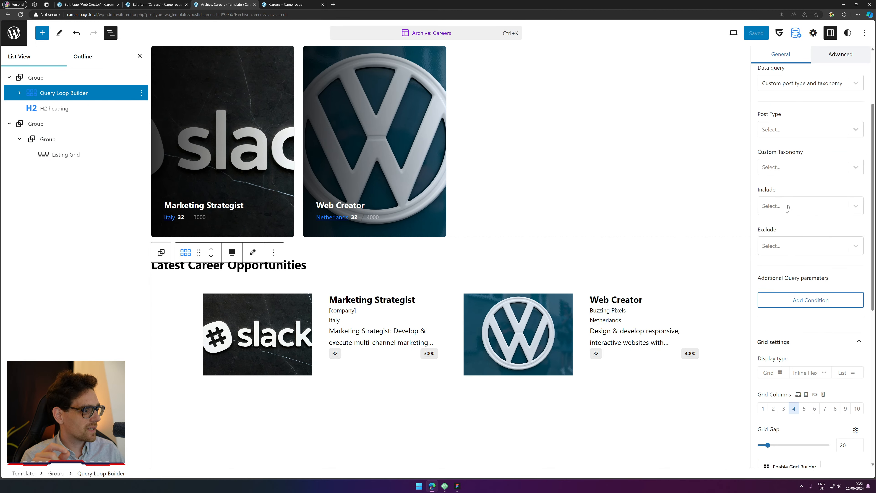
{"action": "left_click_drag", "start_coordinate": [782, 278], "coordinate": [836, 280]}
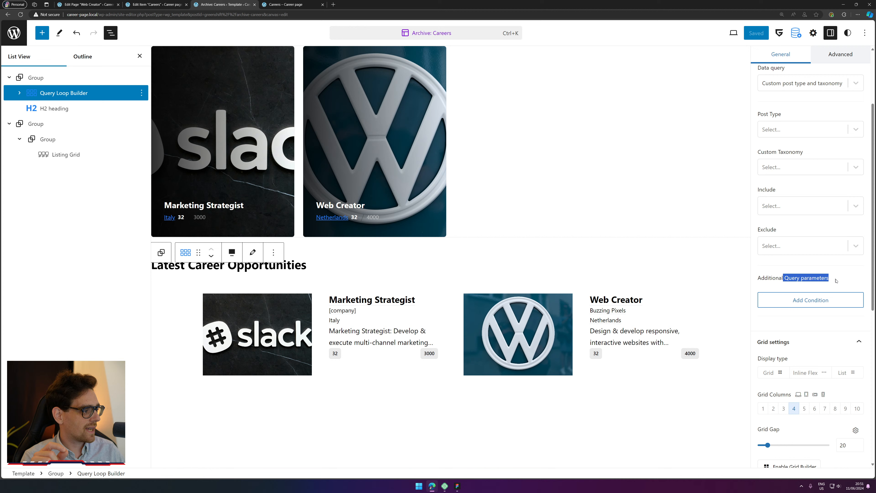
Step: Try a custom meta condition on the Query Loop Builder with field key Featured and value true, and remove it again
{"action": "left_click", "coordinate": [825, 305]}
{"action": "scroll", "coordinate": [804, 241], "scroll_direction": "down", "scroll_amount": 3}
{"action": "left_click", "coordinate": [795, 202]}
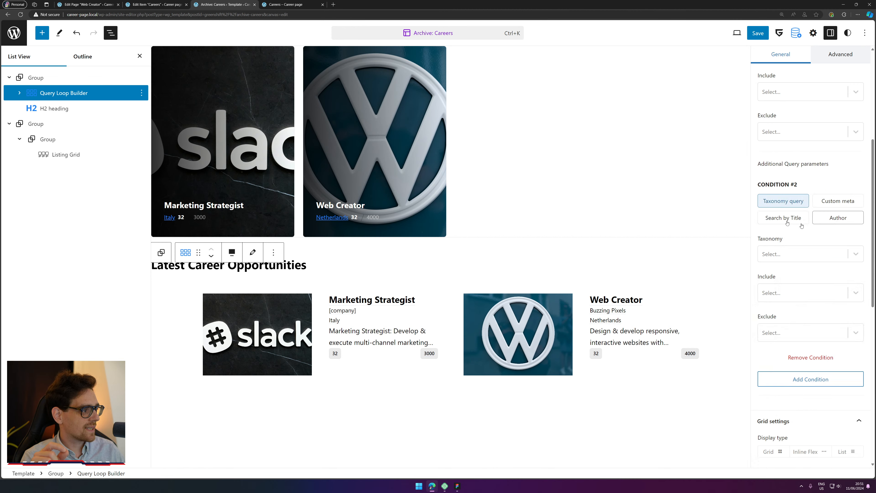
{"action": "left_click", "coordinate": [831, 202]}
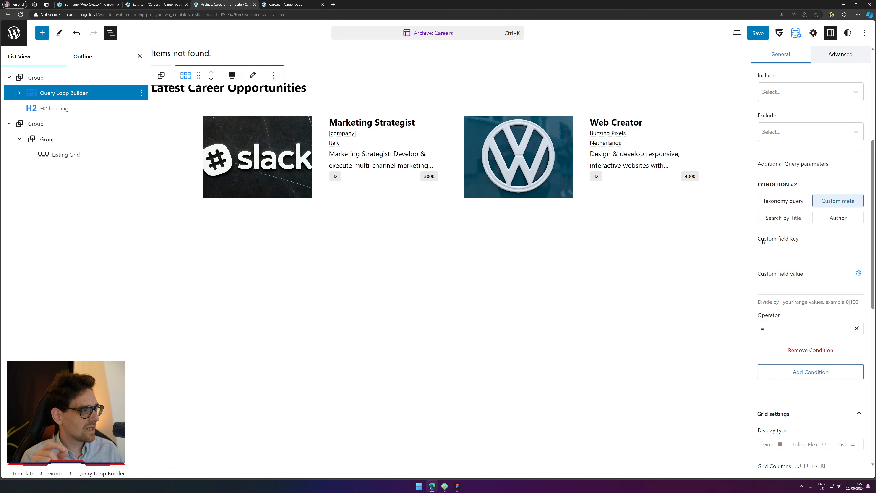
{"action": "type", "text": "Feate"}
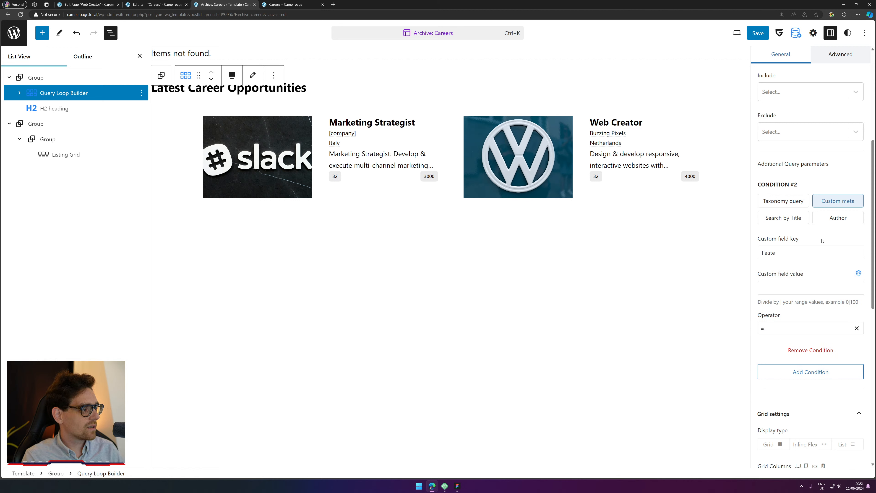
{"action": "key", "text": "BackSpace"}
{"action": "type", "text": "ured"}
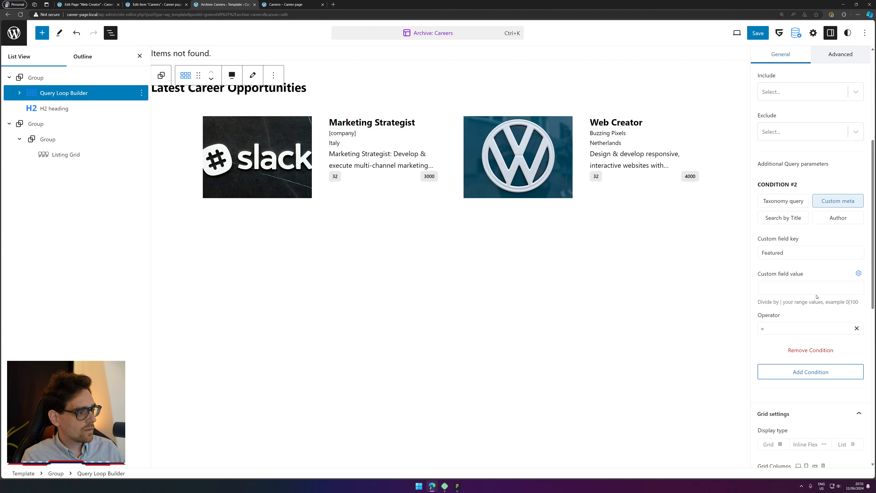
{"action": "type", "text": "true"}
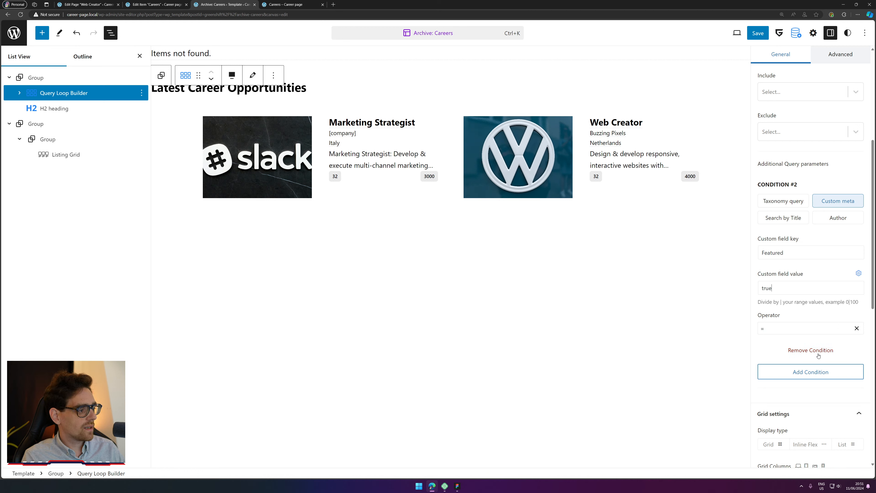
{"action": "key", "text": "shift+Tab"}
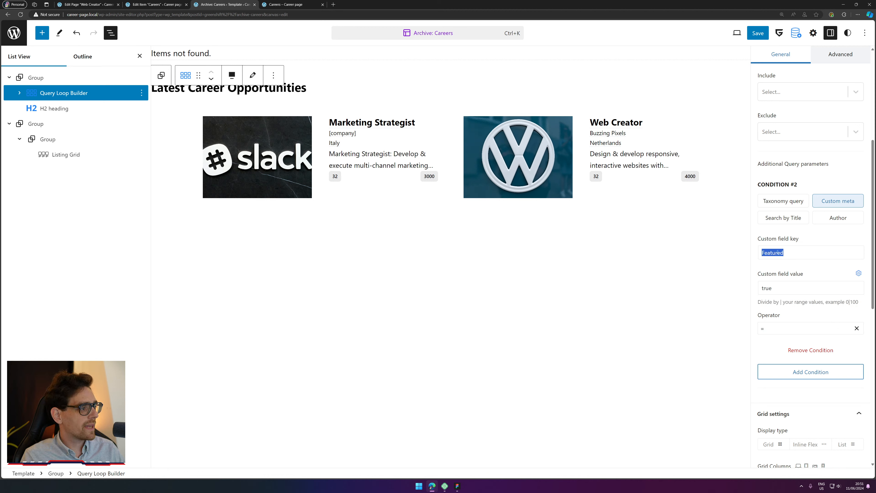
{"action": "left_click", "coordinate": [808, 351]}
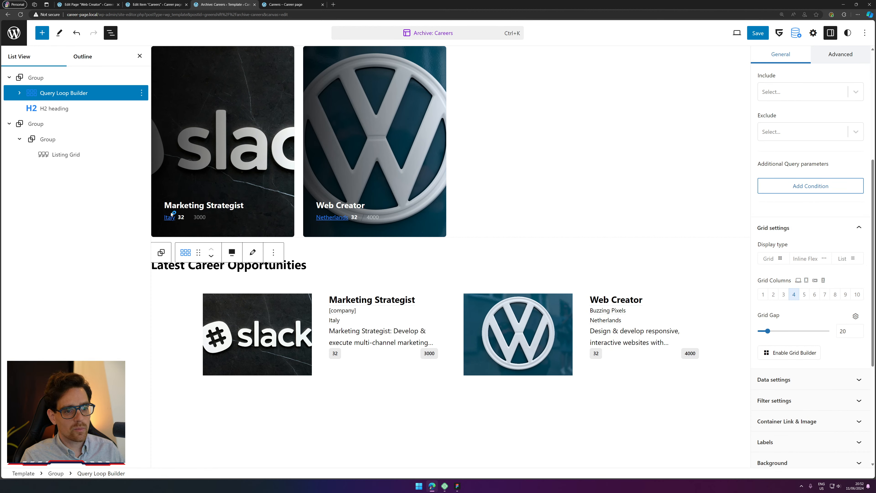
Step: Open the Query Loop Builder's card layout for editing and select the Meta getter that shows the career location
{"action": "left_click", "coordinate": [20, 93]}
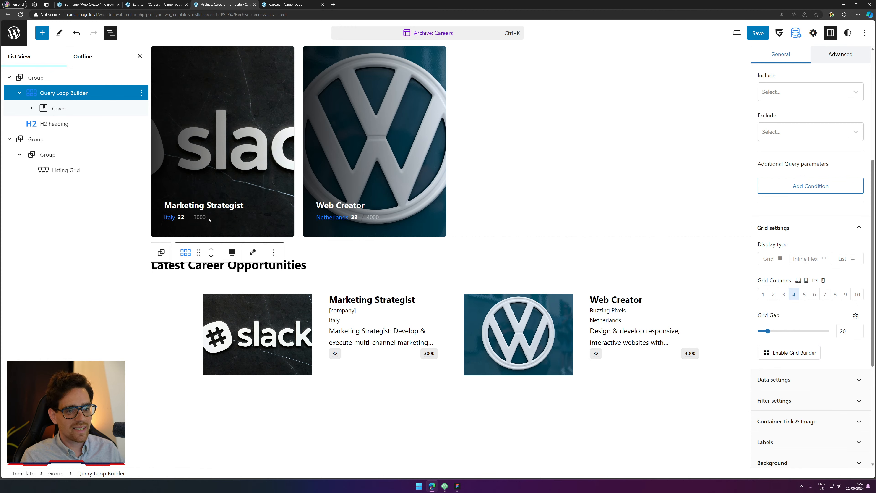
{"action": "left_click", "coordinate": [252, 252]}
{"action": "left_click", "coordinate": [178, 217]}
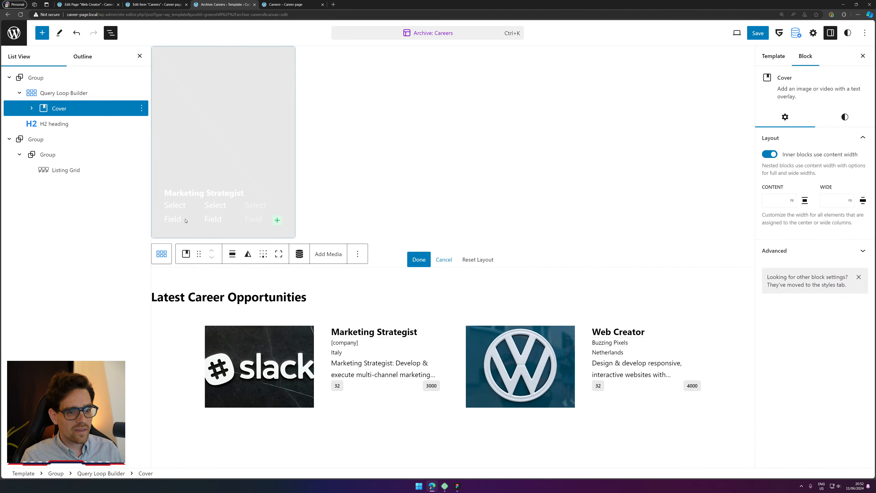
{"action": "left_click", "coordinate": [178, 217]}
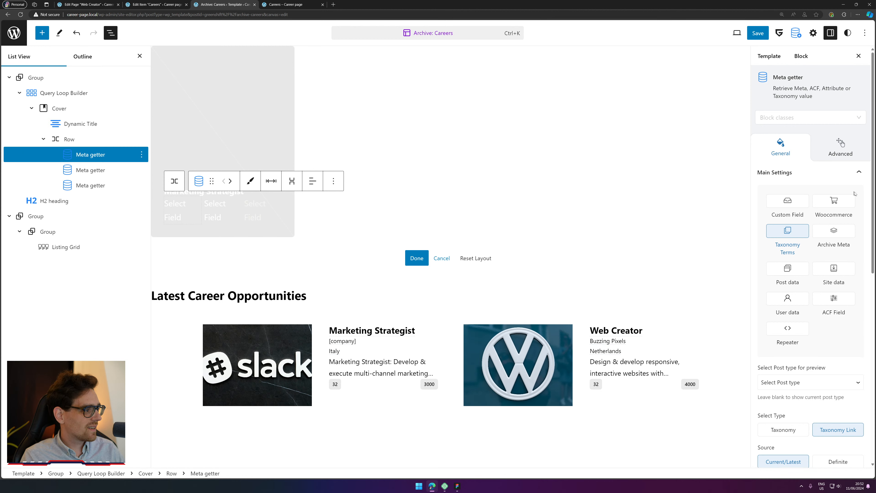
{"action": "scroll", "coordinate": [842, 274], "scroll_direction": "down", "scroll_amount": 4}
{"action": "scroll", "coordinate": [841, 274], "scroll_direction": "down", "scroll_amount": 6}
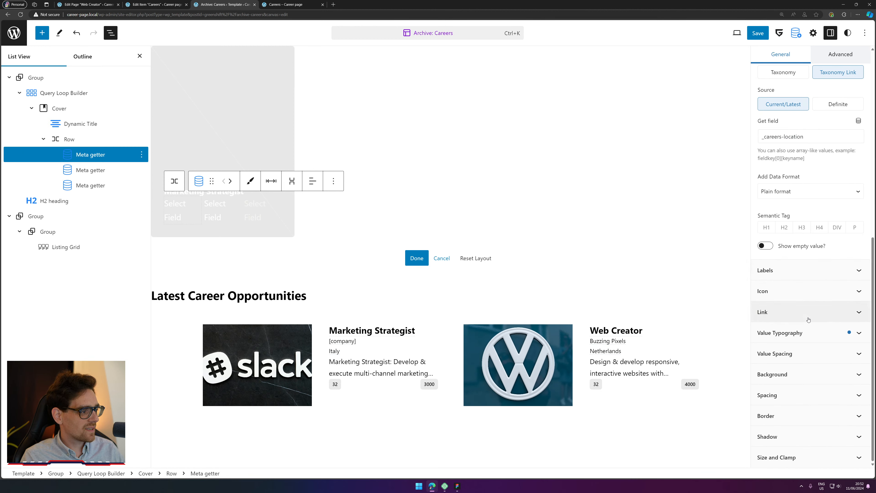
Step: Set the location Meta getter's links color to white in its value typography
{"action": "left_click", "coordinate": [810, 305]}
{"action": "left_click", "coordinate": [793, 293]}
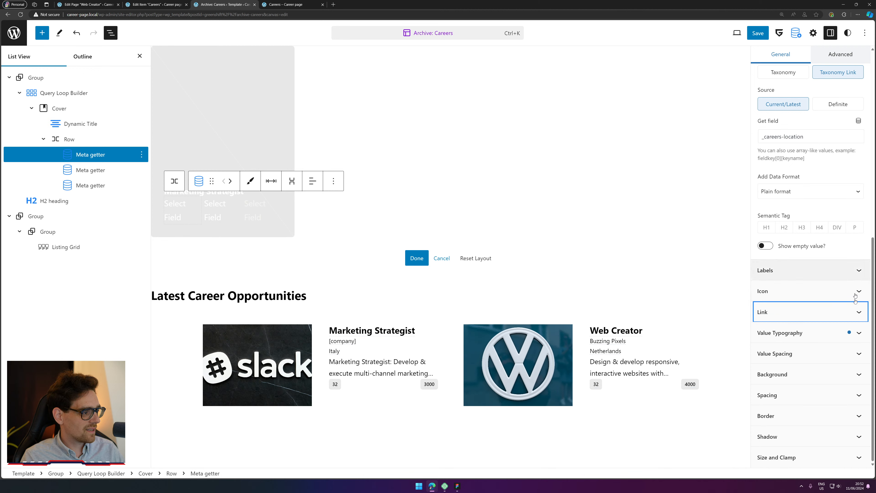
{"action": "left_click", "coordinate": [806, 329]}
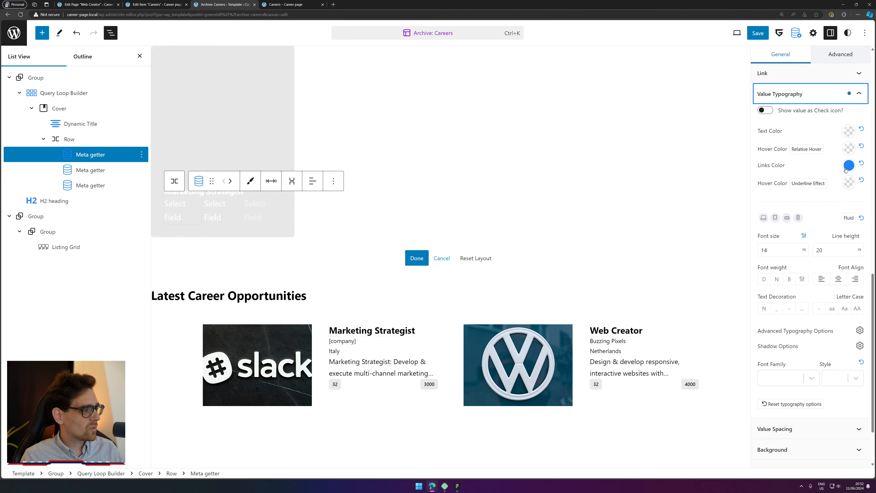
{"action": "left_click", "coordinate": [847, 167]}
{"action": "left_click", "coordinate": [785, 342]}
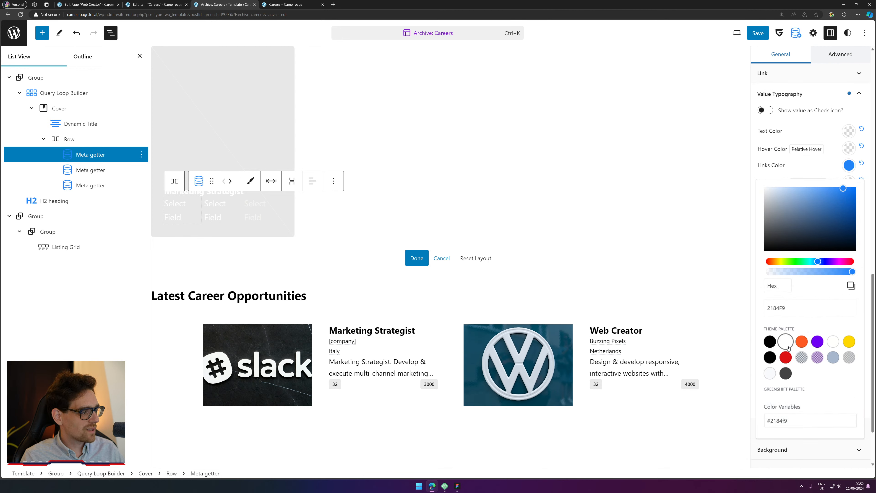
{"action": "left_click", "coordinate": [828, 132]}
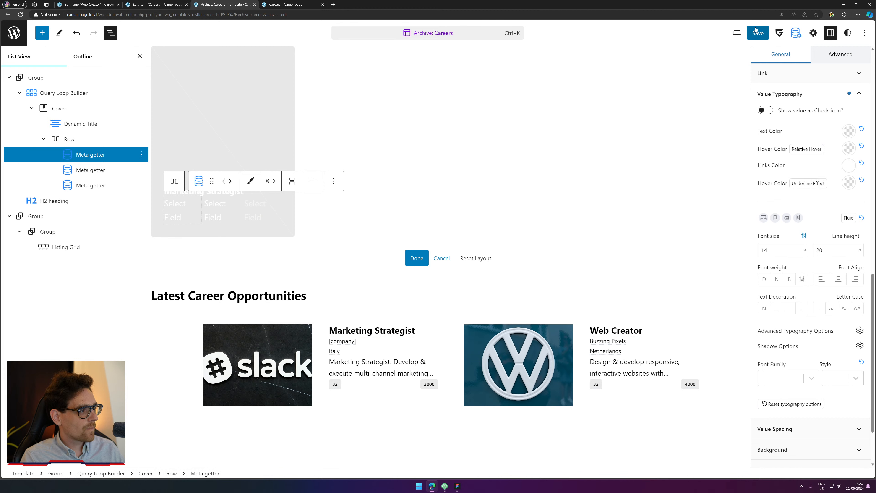
Step: Save the Archive: Careers template and reload the live Careers page to check the featured cards
{"action": "left_click", "coordinate": [762, 33]}
{"action": "left_click", "coordinate": [769, 34]}
{"action": "left_click", "coordinate": [284, 5]}
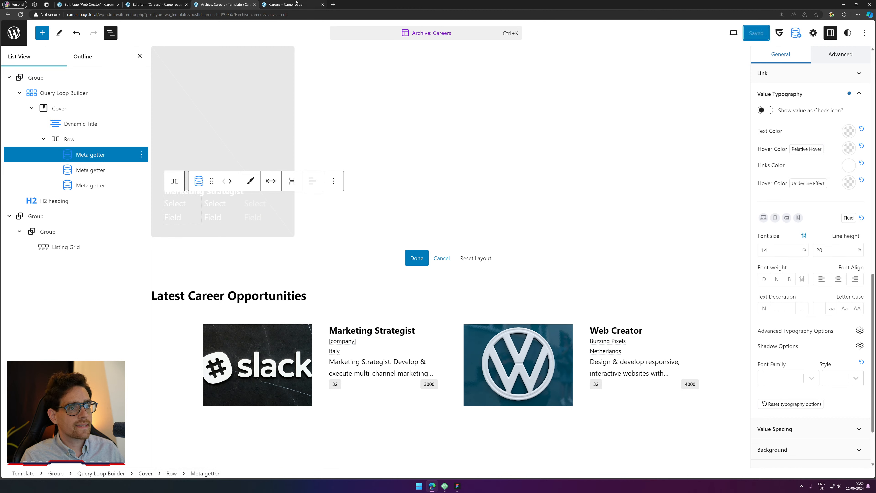
{"action": "left_click", "coordinate": [21, 15]}
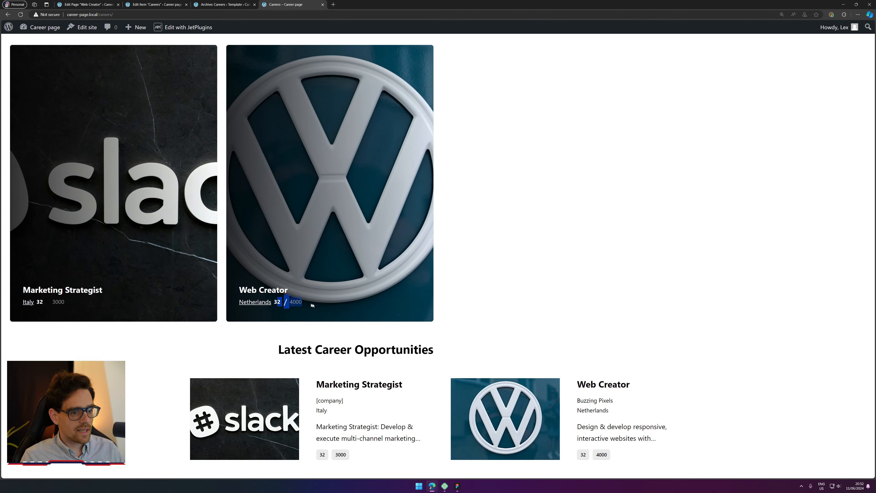
Step: Remove the "/" postfix label from the working-week Meta getter in the featured card's row
{"action": "left_click_drag", "start_coordinate": [284, 302], "coordinate": [304, 304]}
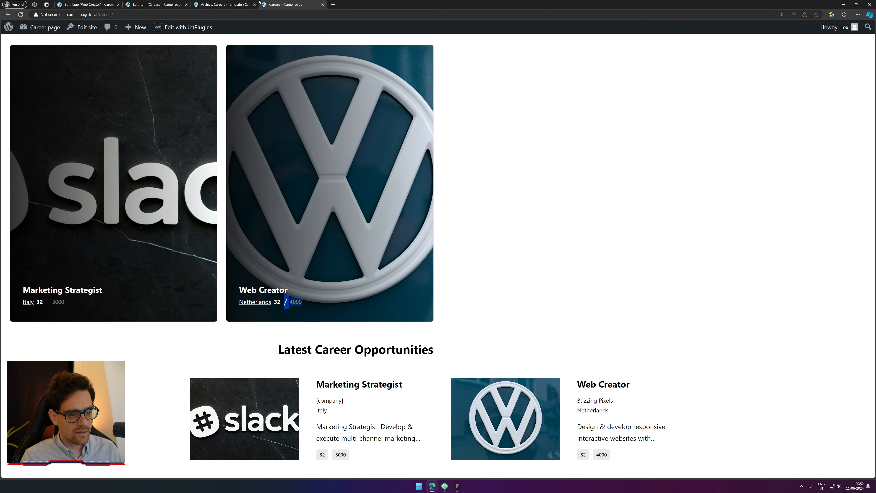
{"action": "left_click", "coordinate": [209, 3]}
{"action": "left_click", "coordinate": [214, 216]}
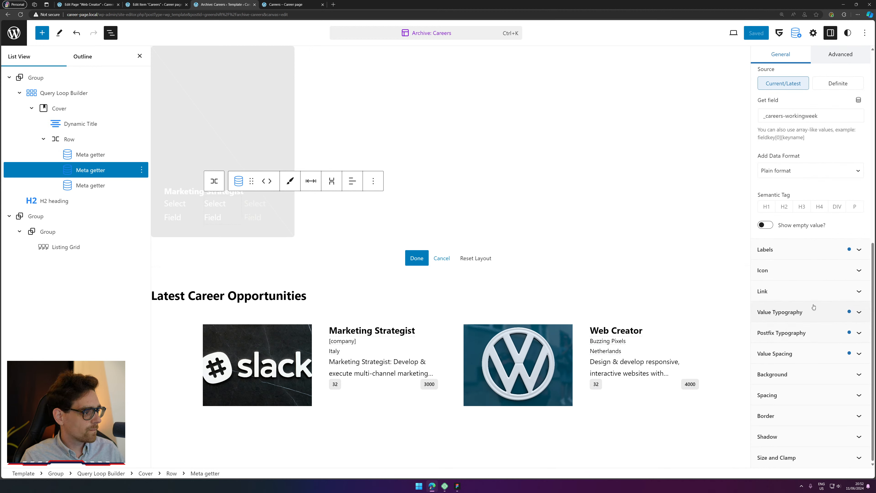
{"action": "left_click", "coordinate": [815, 335]}
{"action": "scroll", "coordinate": [807, 328], "scroll_direction": "down", "scroll_amount": 5}
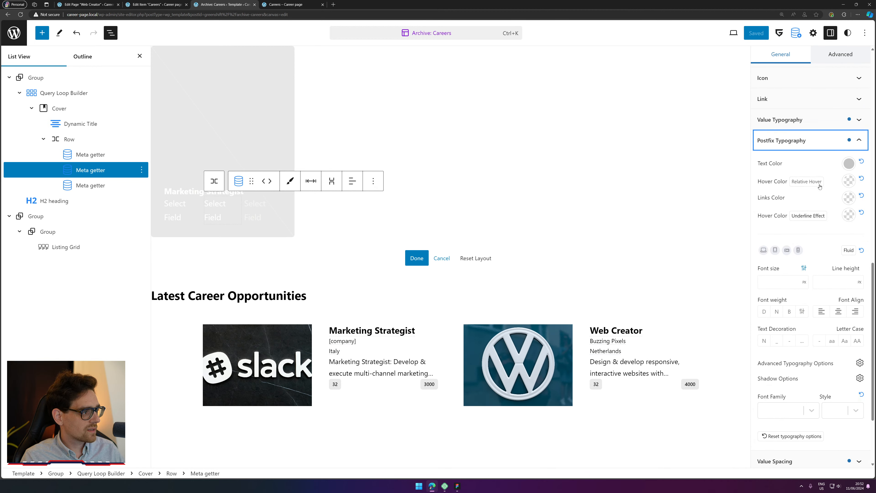
{"action": "scroll", "coordinate": [784, 151], "scroll_direction": "up", "scroll_amount": 3}
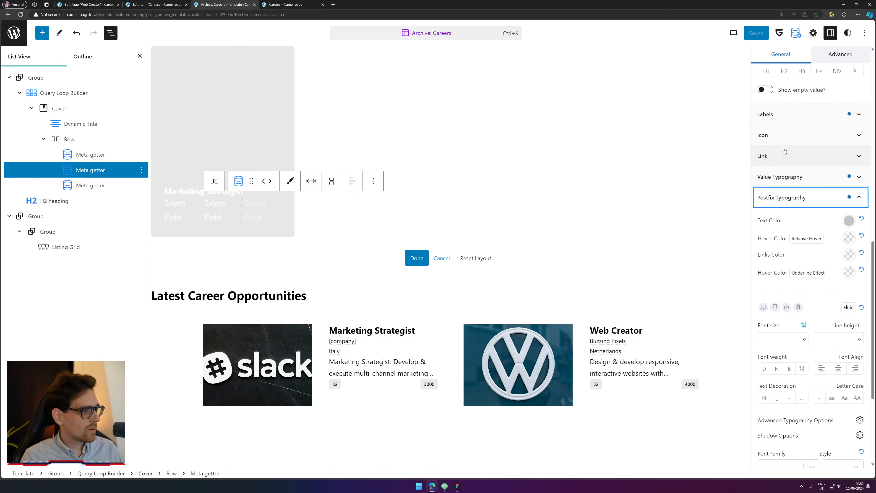
{"action": "left_click", "coordinate": [795, 116]}
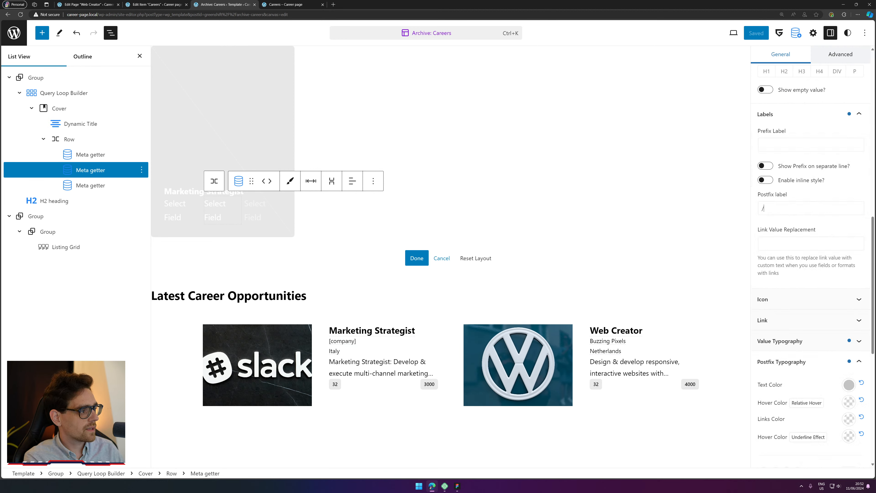
{"action": "left_click", "coordinate": [795, 113]}
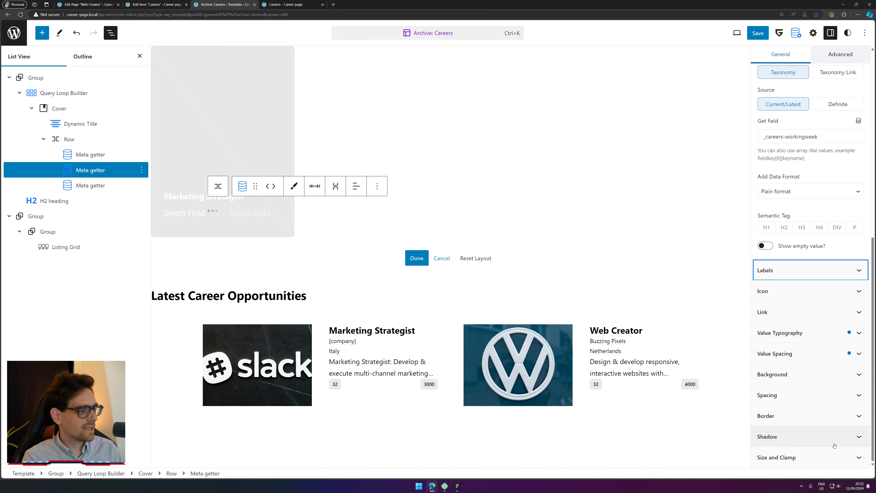
Step: Clear the right margin in the working-week Meta getter's value spacing and reset that spacing
{"action": "left_click", "coordinate": [789, 353]}
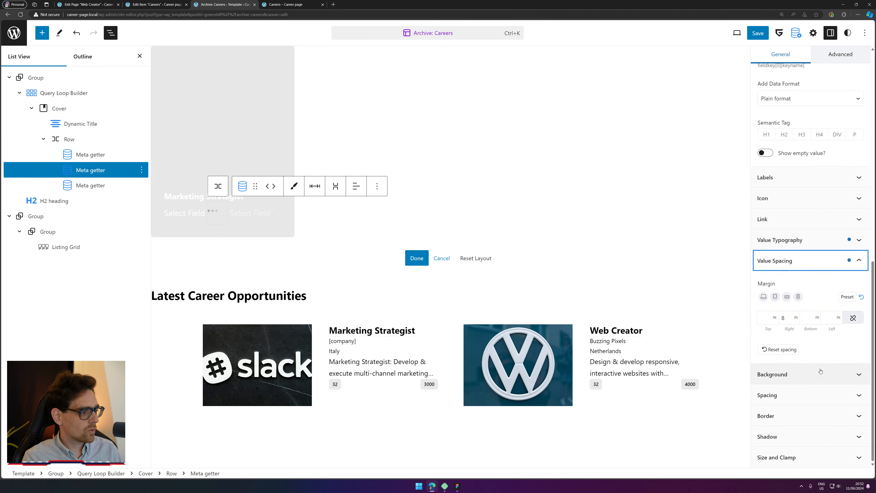
{"action": "left_click", "coordinate": [785, 318]}
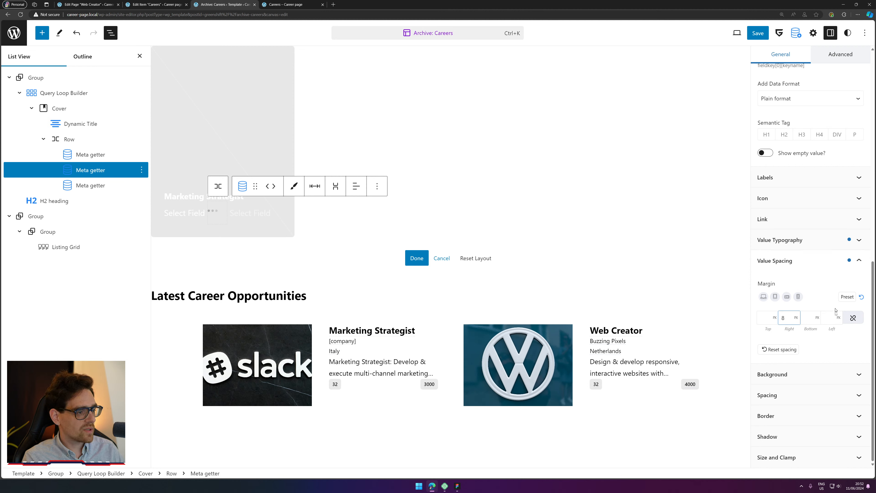
{"action": "key", "text": "BackSpace"}
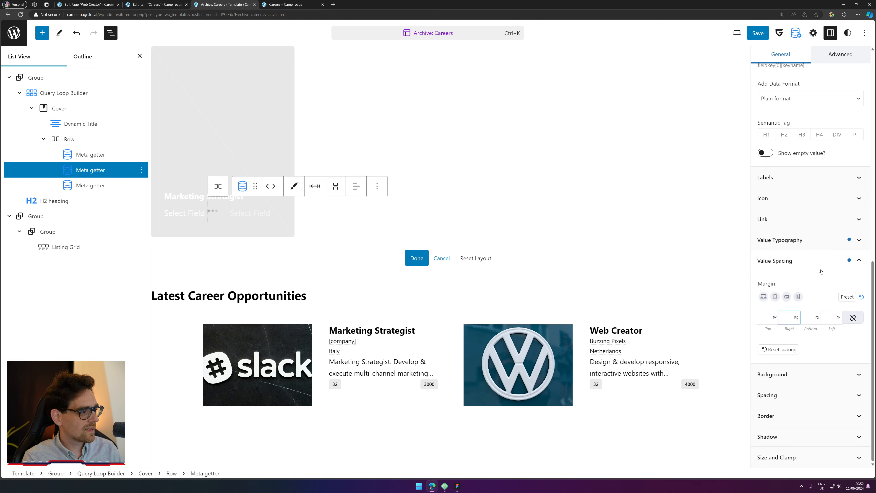
{"action": "left_click", "coordinate": [778, 350]}
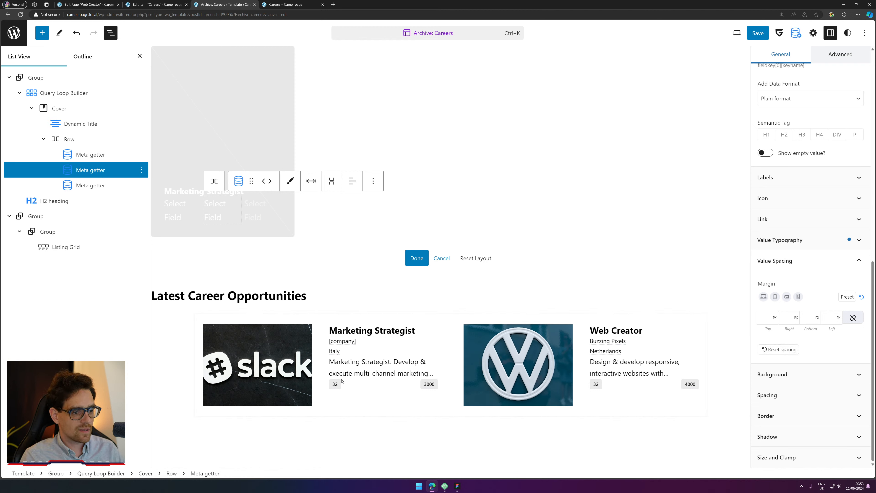
Step: Apply the saved global class label to the working-week Meta getter
{"action": "scroll", "coordinate": [765, 213], "scroll_direction": "up", "scroll_amount": 10}
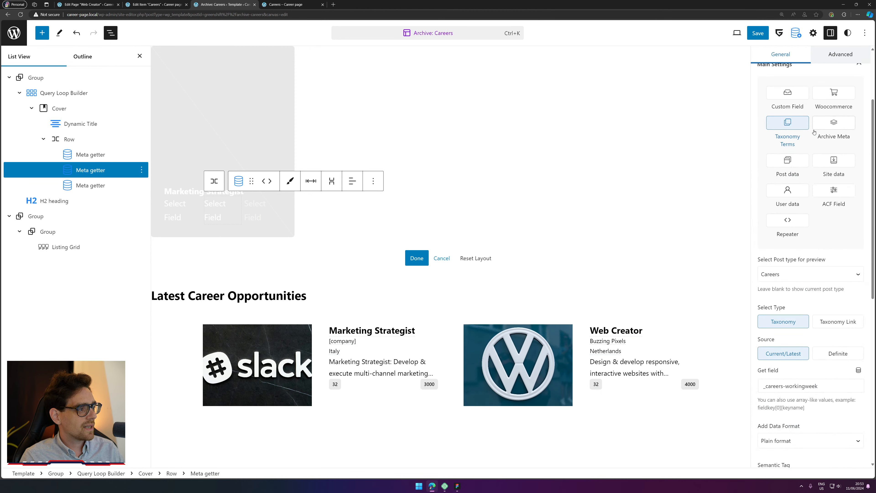
{"action": "left_click", "coordinate": [811, 119]}
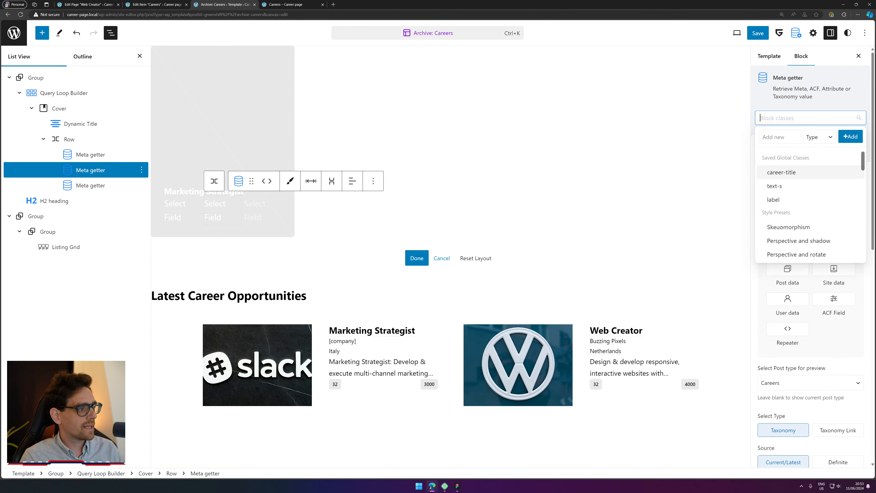
{"action": "key", "text": "Down"}
{"action": "key", "text": "Down"}
{"action": "key", "text": "Down"}
{"action": "key", "text": "Return"}
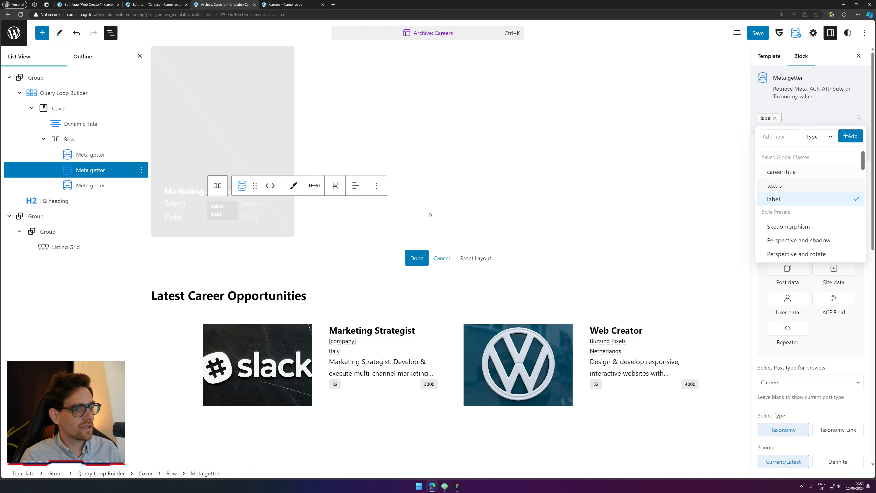
Step: Apply the global class label to the salary Meta getter and save the Archive: Careers template
{"action": "left_click", "coordinate": [261, 210]}
{"action": "left_click", "coordinate": [807, 118]}
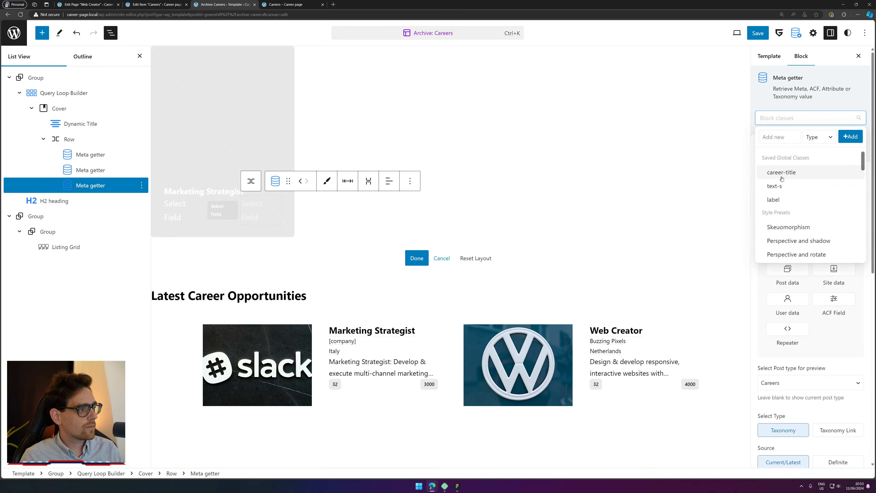
{"action": "left_click", "coordinate": [782, 199]}
{"action": "left_click", "coordinate": [761, 33]}
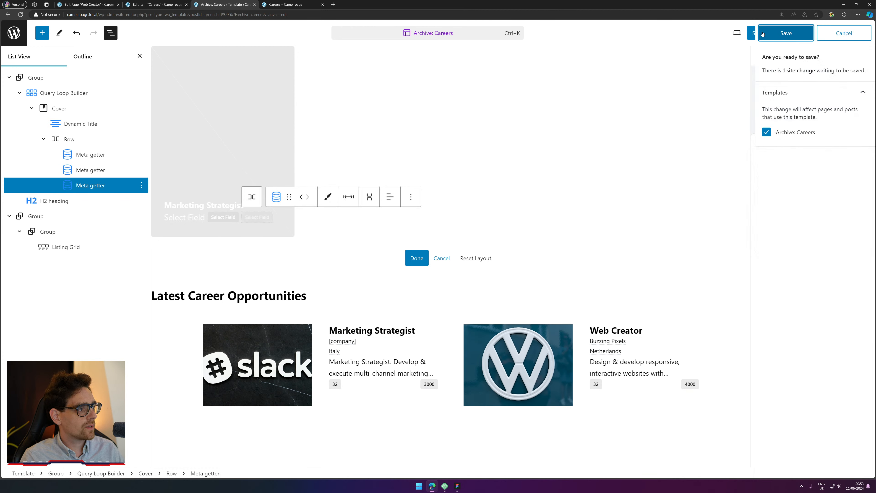
{"action": "left_click", "coordinate": [762, 33]}
Step: Set the salary Meta getter's text color to white in its value typography
{"action": "scroll", "coordinate": [762, 245], "scroll_direction": "down", "scroll_amount": 5}
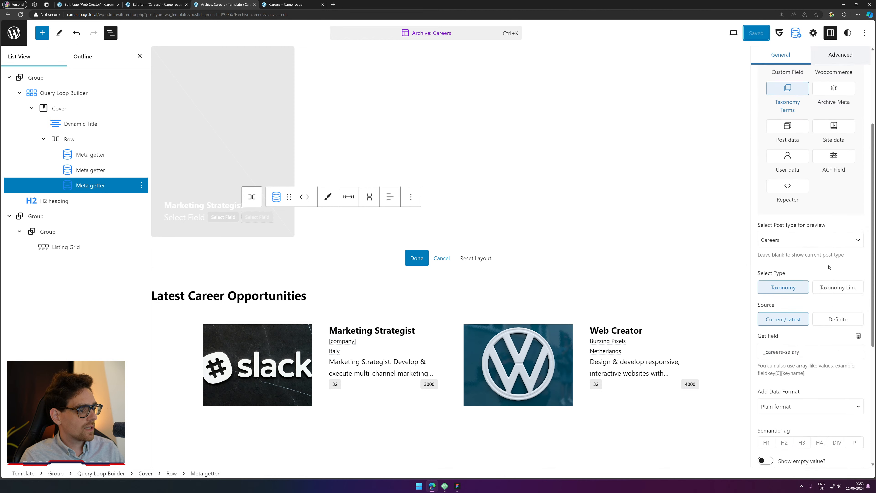
{"action": "scroll", "coordinate": [812, 186], "scroll_direction": "up", "scroll_amount": 4}
{"action": "scroll", "coordinate": [766, 75], "scroll_direction": "up", "scroll_amount": 1}
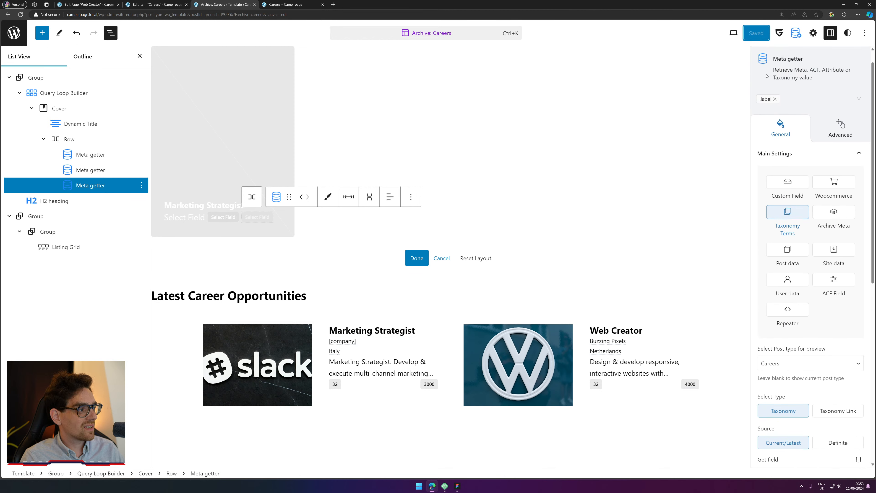
{"action": "left_click", "coordinate": [765, 99]}
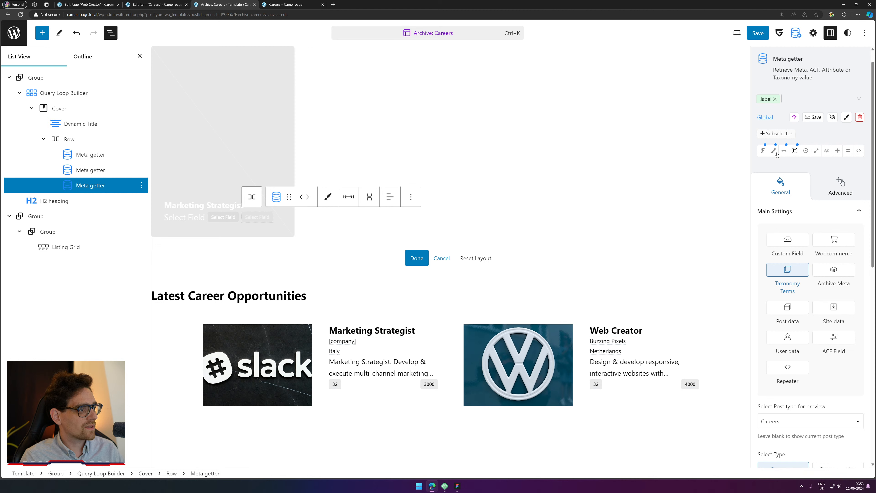
{"action": "scroll", "coordinate": [796, 311], "scroll_direction": "down", "scroll_amount": 10}
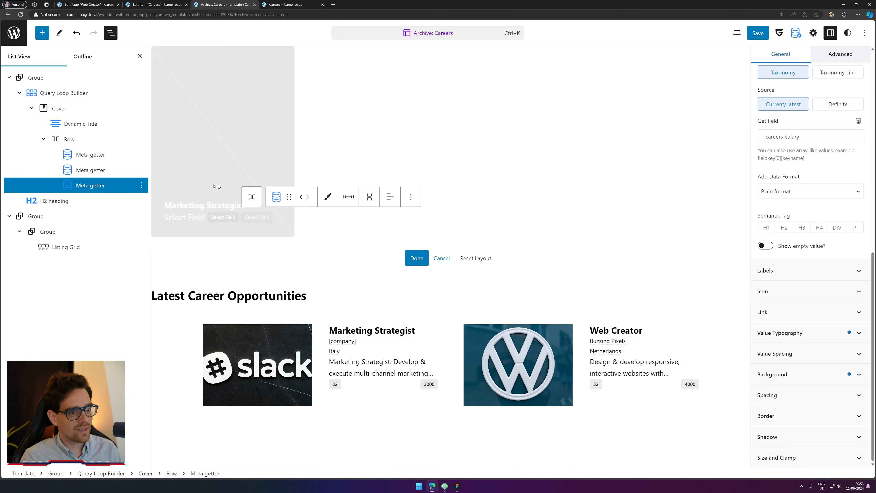
{"action": "left_click", "coordinate": [779, 333]}
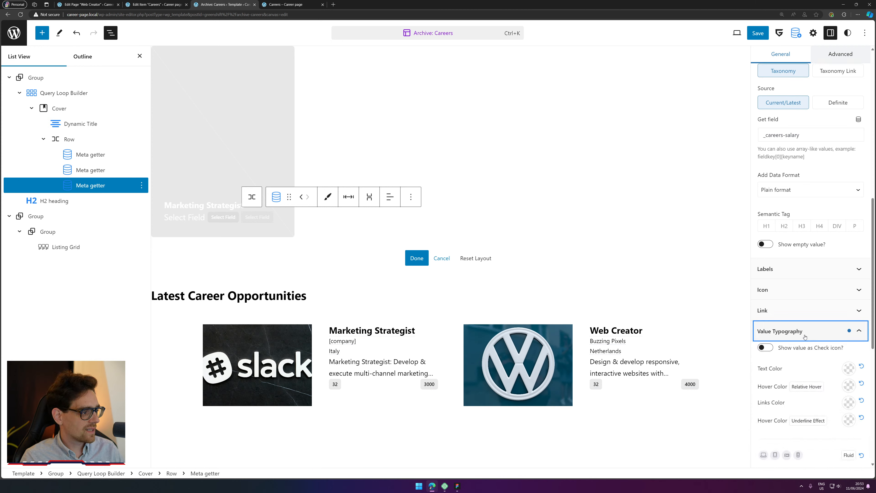
{"action": "left_click", "coordinate": [787, 109]}
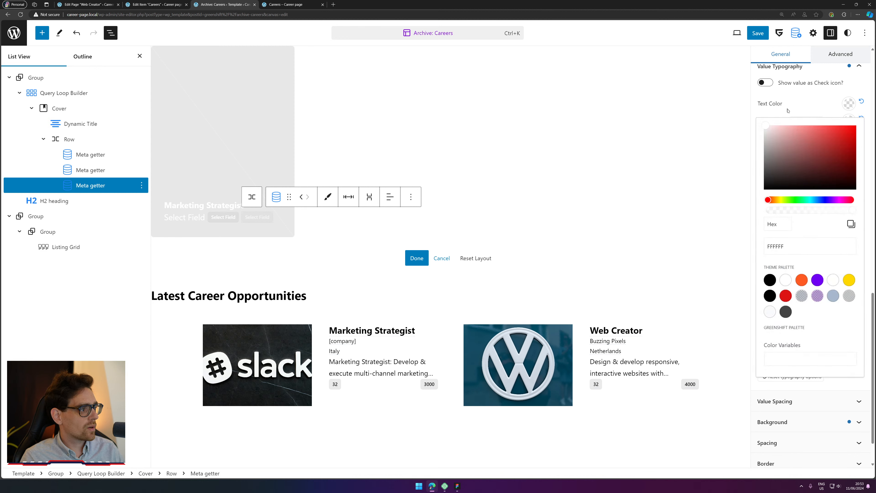
{"action": "left_click", "coordinate": [785, 279]}
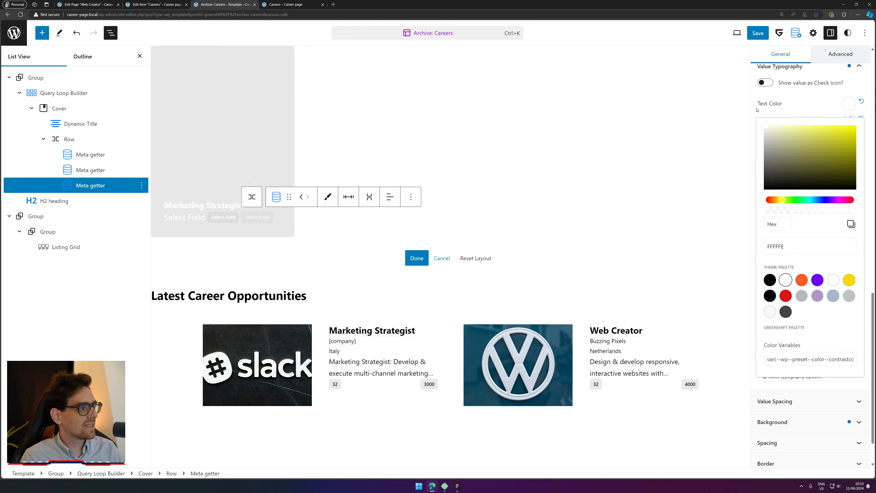
Step: Save the Archive: Careers template and inspect the title and badges of the featured cards on the live Careers page
{"action": "left_click", "coordinate": [758, 33]}
{"action": "left_click", "coordinate": [782, 32]}
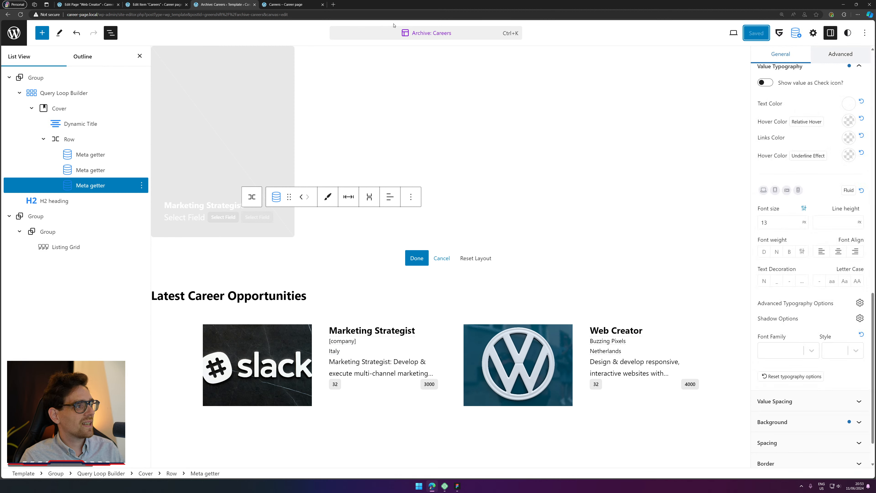
{"action": "left_click", "coordinate": [286, 4]}
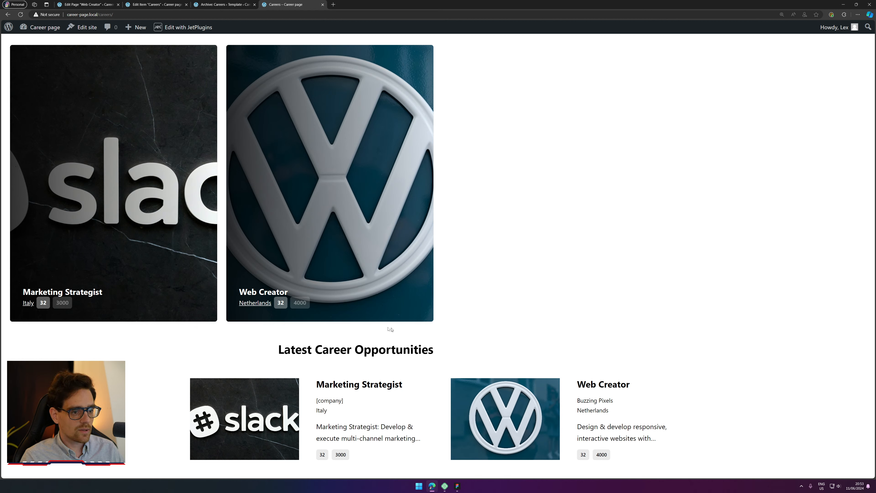
{"action": "left_click_drag", "start_coordinate": [301, 303], "coordinate": [559, 255]}
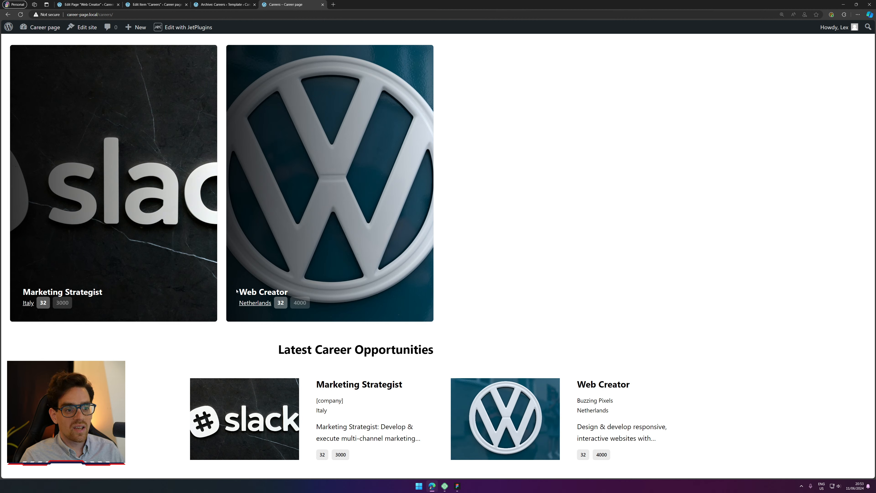
{"action": "left_click_drag", "start_coordinate": [235, 291], "coordinate": [289, 292]}
{"action": "left_click", "coordinate": [333, 288]}
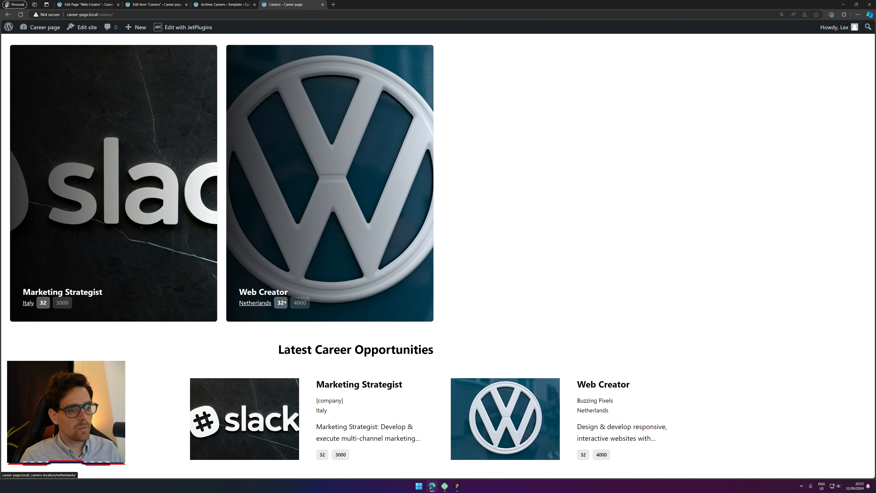
Step: Return to the Archive: Careers template editor and select the working-week Meta getter in the featured card
{"action": "left_click", "coordinate": [243, 3]}
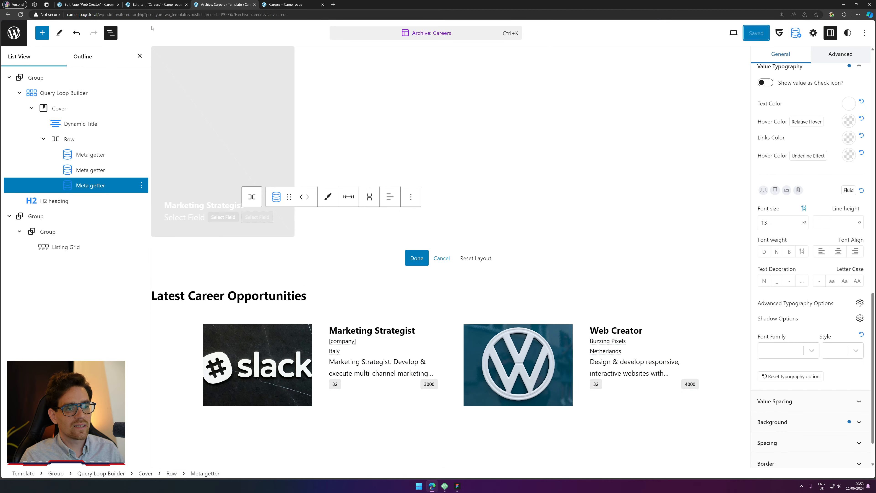
{"action": "left_click", "coordinate": [217, 218]}
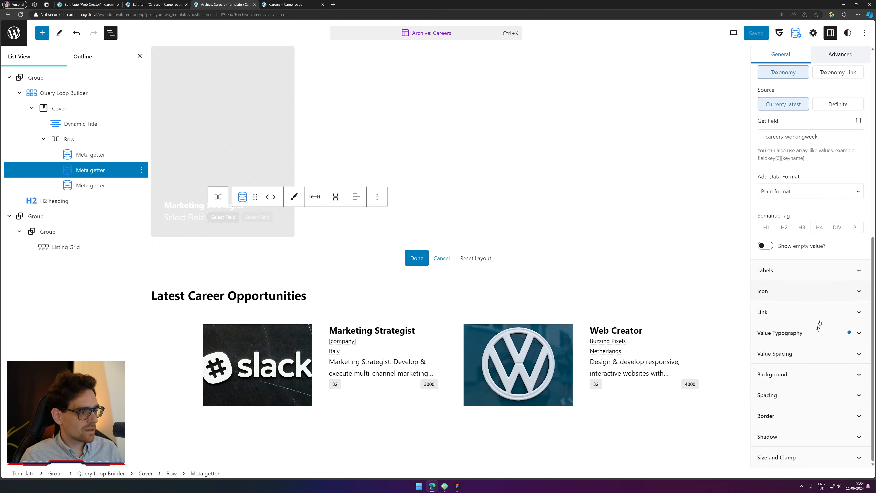
Step: Set the postfix label of the working-week Meta getter to "hrs" in the career card row
{"action": "left_click", "coordinate": [793, 272]}
{"action": "scroll", "coordinate": [796, 280], "scroll_direction": "down", "scroll_amount": 3}
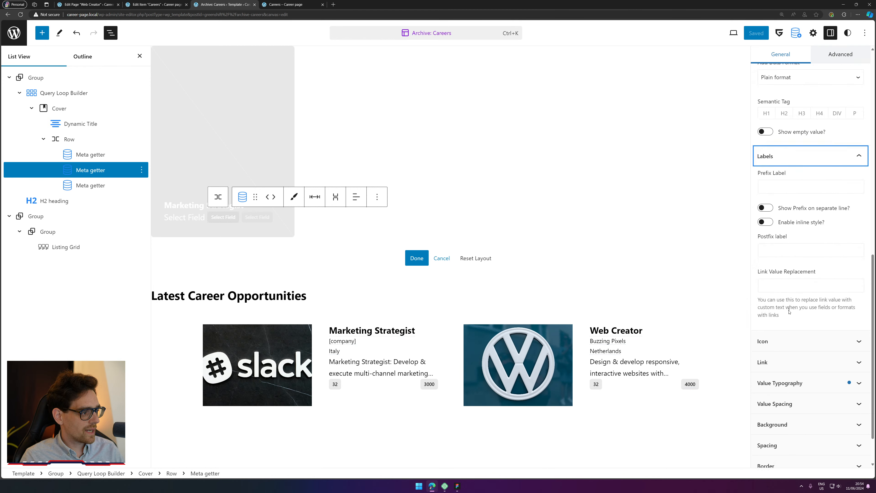
{"action": "left_click", "coordinate": [792, 249]}
{"action": "type", "text": "hrs"}
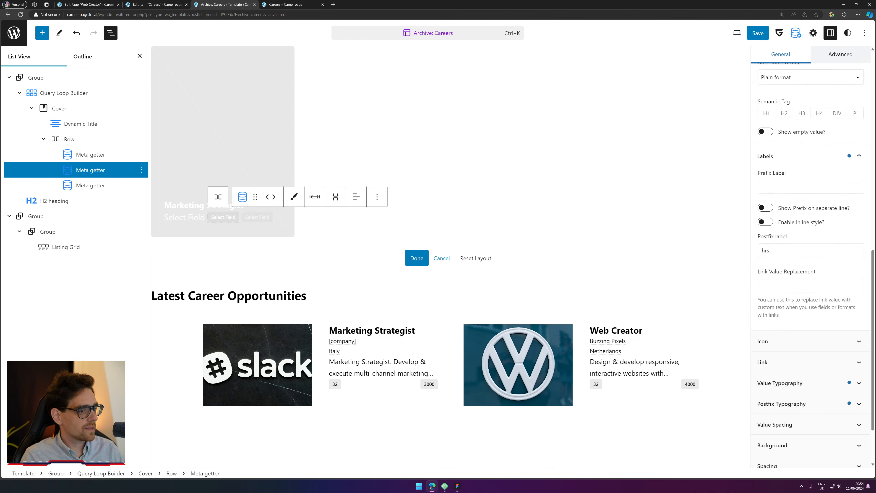
Step: Open the label settings of the salary Meta getter in the career card row
{"action": "left_click", "coordinate": [249, 217]}
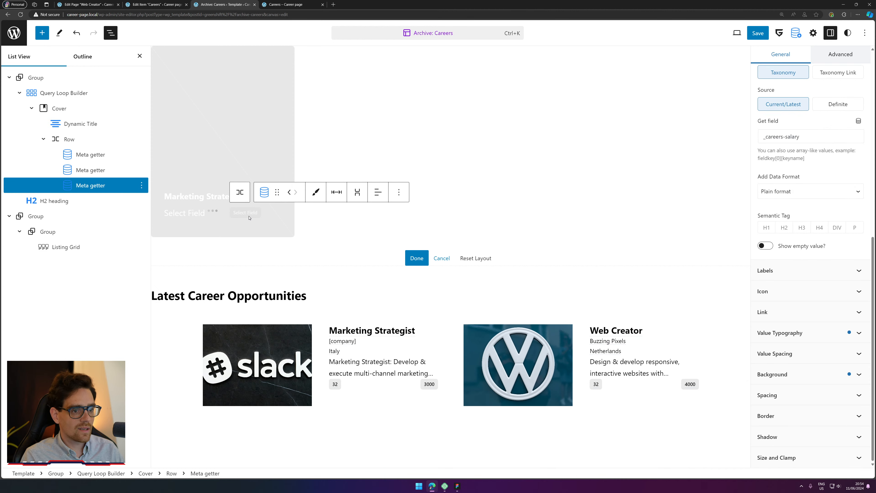
{"action": "left_click", "coordinate": [793, 270]}
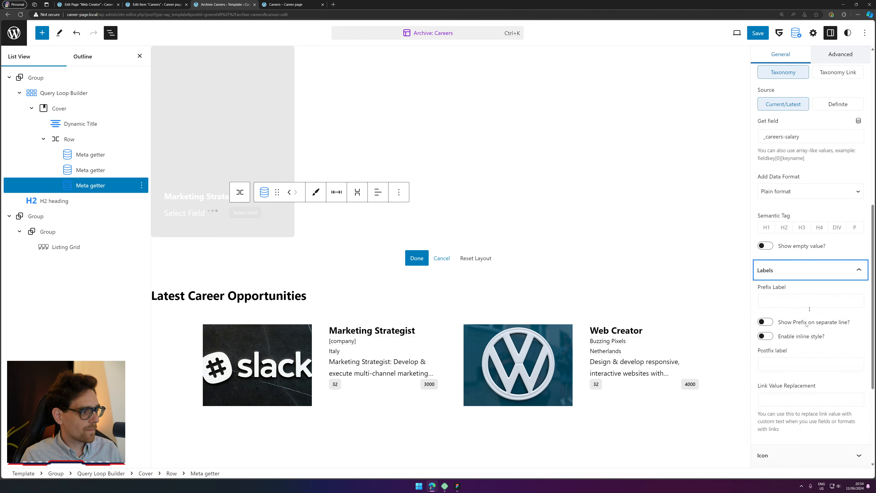
{"action": "left_click", "coordinate": [785, 399]}
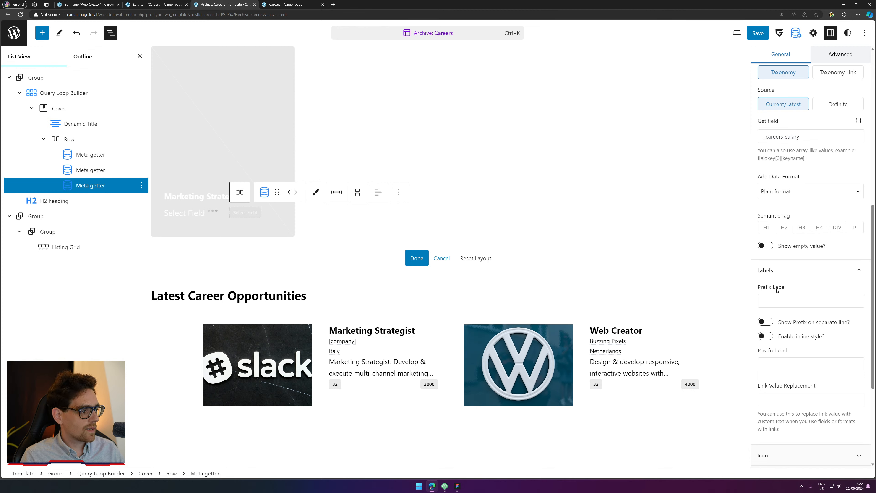
Step: Search the web for "euro symbol keyboard" and copy the € sign from the results
{"action": "left_click", "coordinate": [336, 6]}
{"action": "type", "text": "euro s"}
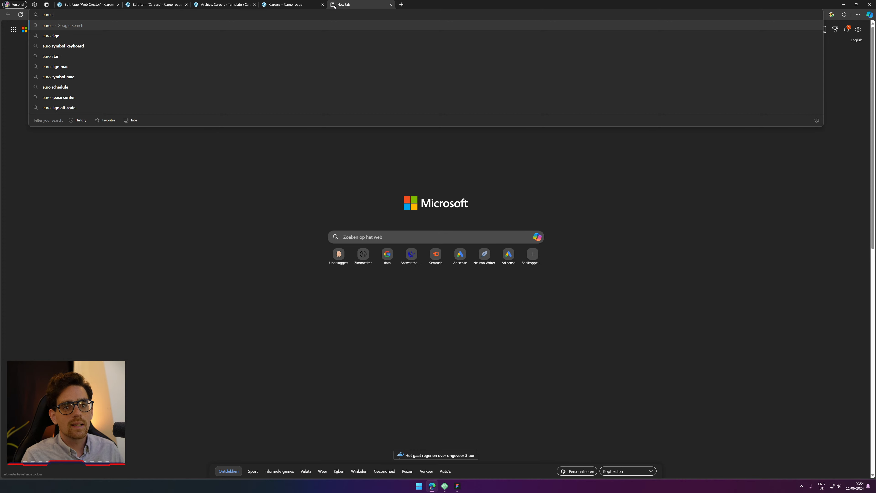
{"action": "key", "text": "Down"}
{"action": "key", "text": "Down"}
{"action": "key", "text": "Return"}
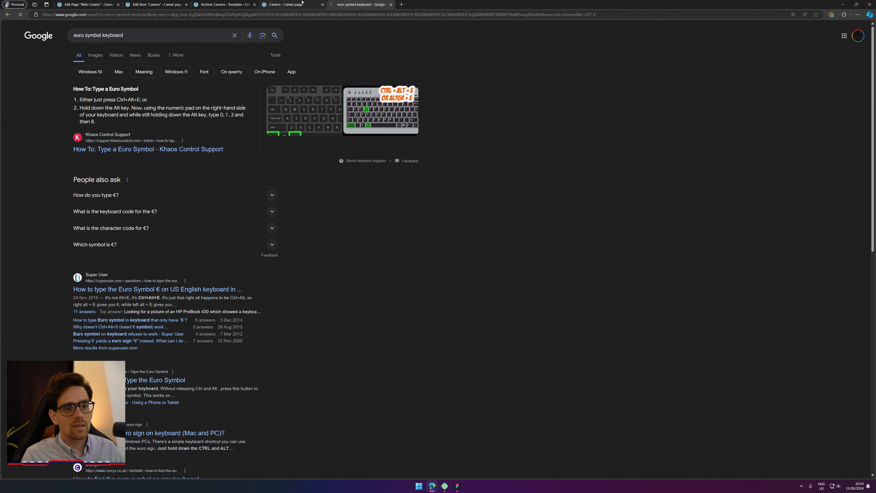
{"action": "left_click", "coordinate": [237, 4]}
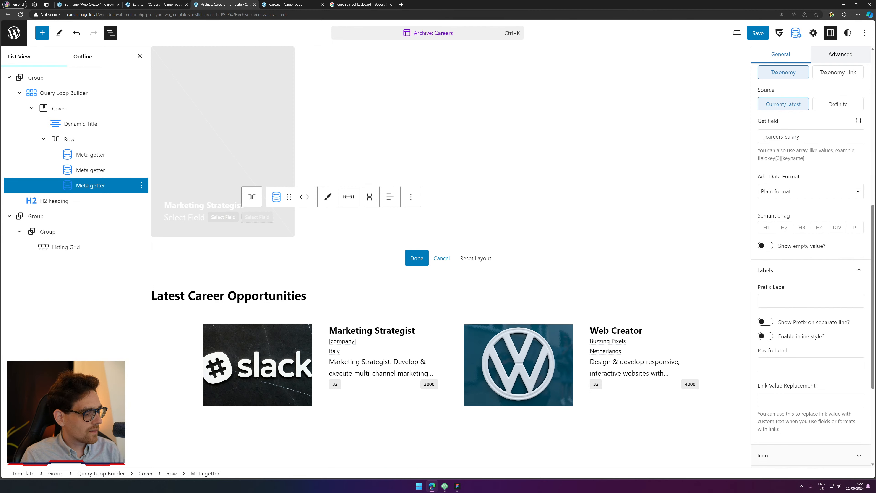
{"action": "left_click", "coordinate": [345, 4]}
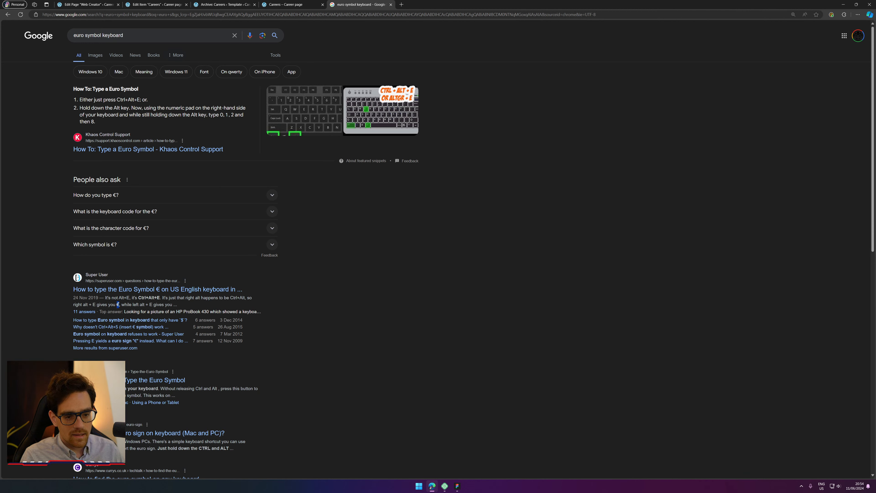
Step: Set the salary Meta getter's prefix label to € and save the Archive: Careers template
{"action": "left_click", "coordinate": [155, 4]}
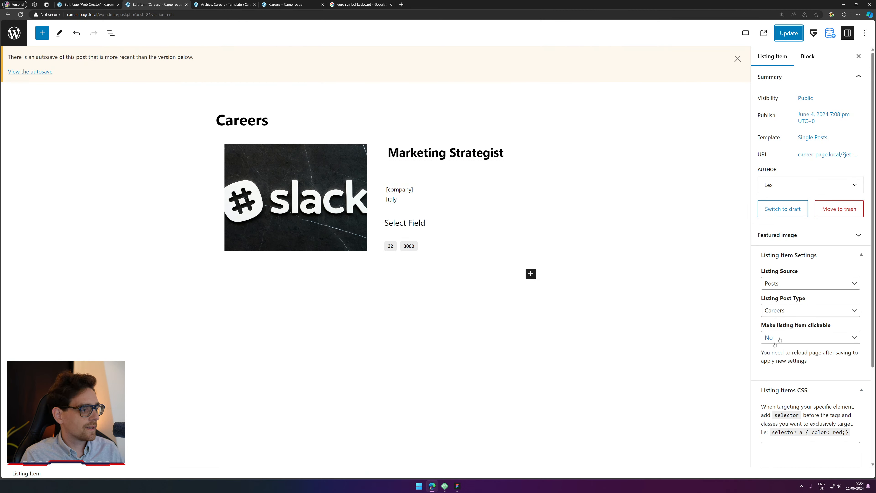
{"action": "key", "text": "ctrl+Tab"}
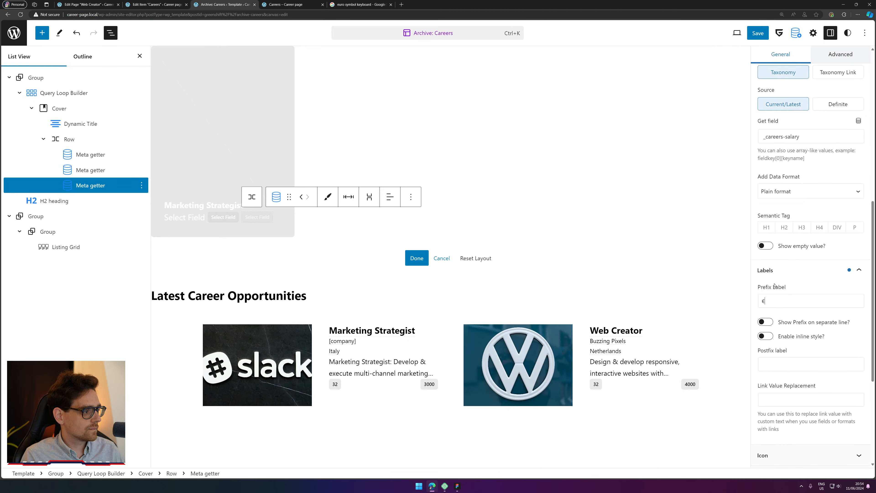
{"action": "left_click", "coordinate": [758, 33]}
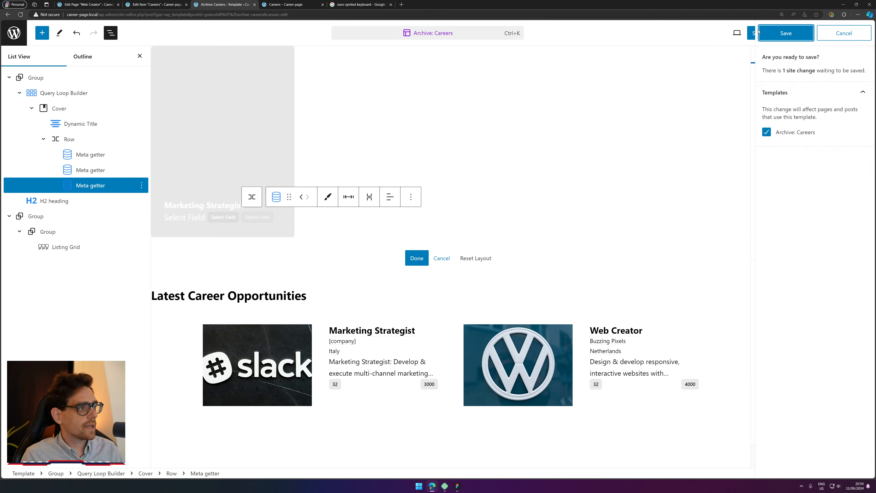
{"action": "left_click", "coordinate": [759, 32]}
Step: In the Careers listing item, insert € before the dynamic text of the salary Element's content
{"action": "left_click", "coordinate": [182, 4]}
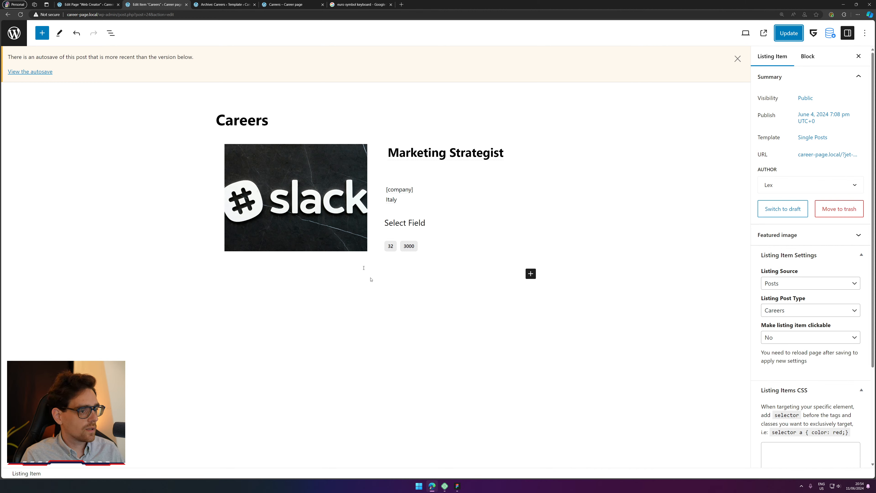
{"action": "left_click", "coordinate": [402, 248]}
{"action": "scroll", "coordinate": [787, 285], "scroll_direction": "down", "scroll_amount": 3}
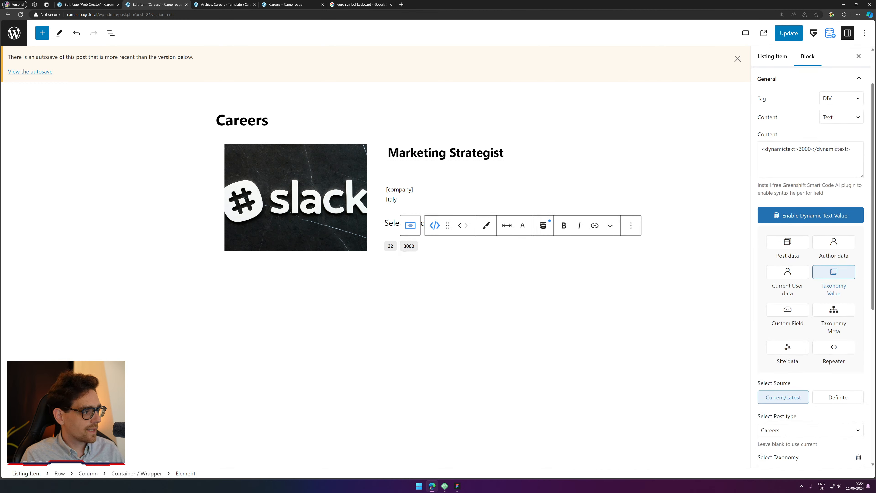
{"action": "scroll", "coordinate": [787, 285], "scroll_direction": "down", "scroll_amount": 5}
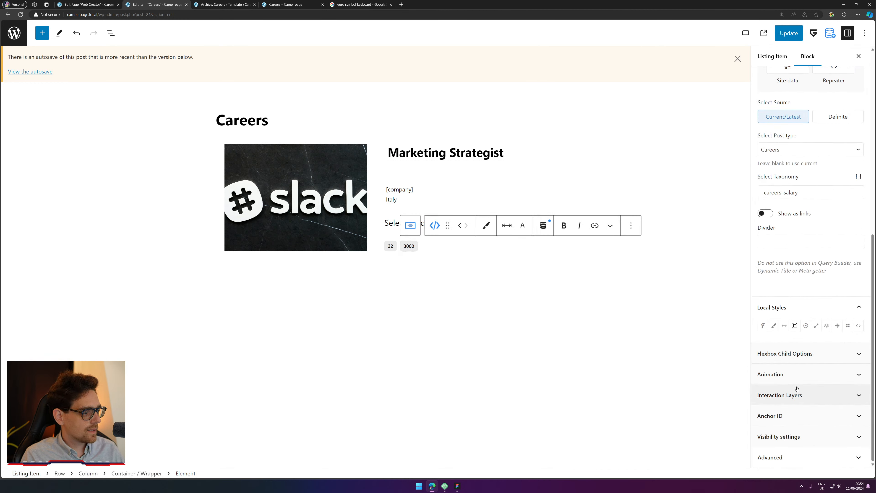
{"action": "scroll", "coordinate": [804, 369], "scroll_direction": "up", "scroll_amount": 5}
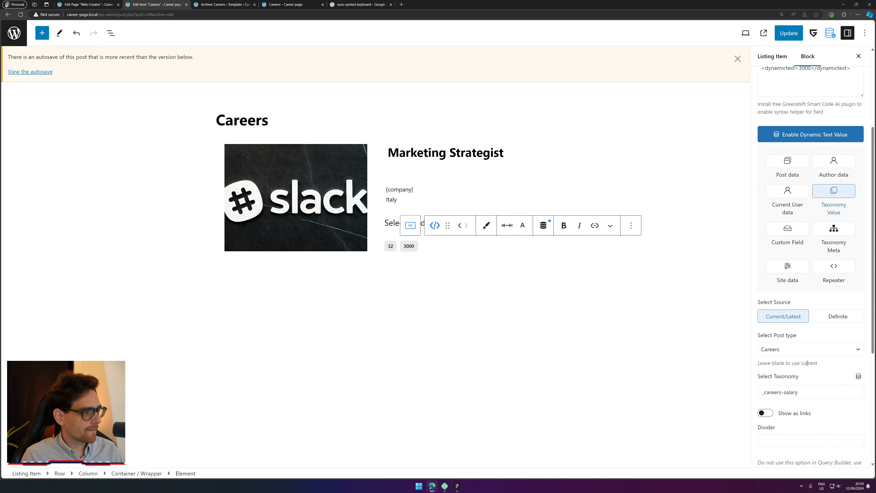
{"action": "scroll", "coordinate": [784, 200], "scroll_direction": "down", "scroll_amount": 5}
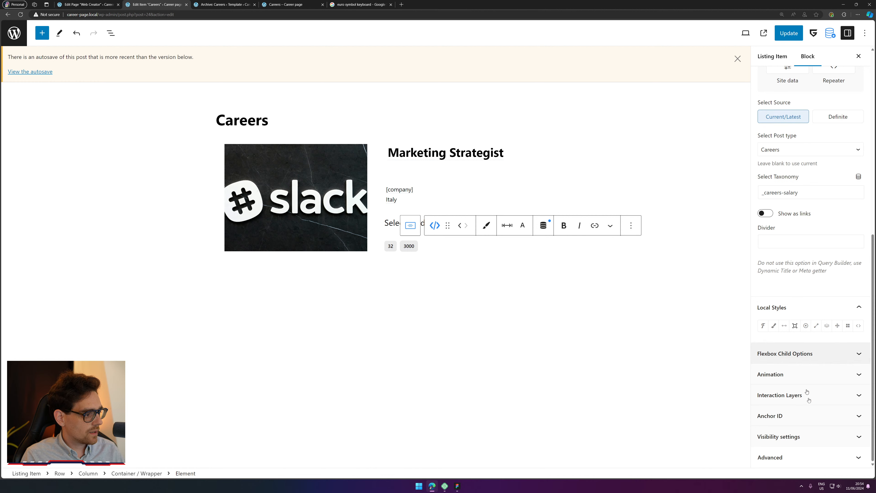
{"action": "scroll", "coordinate": [791, 385], "scroll_direction": "up", "scroll_amount": 10}
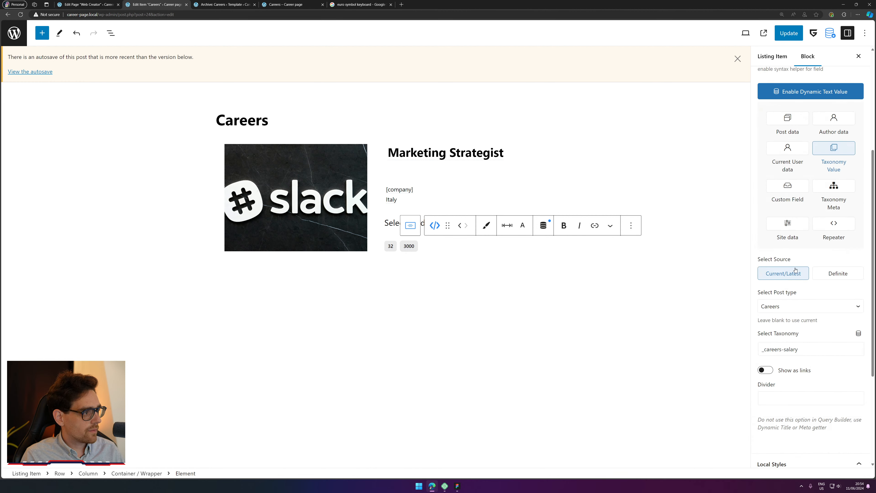
{"action": "left_click", "coordinate": [762, 206]}
{"action": "type", "text": "€"}
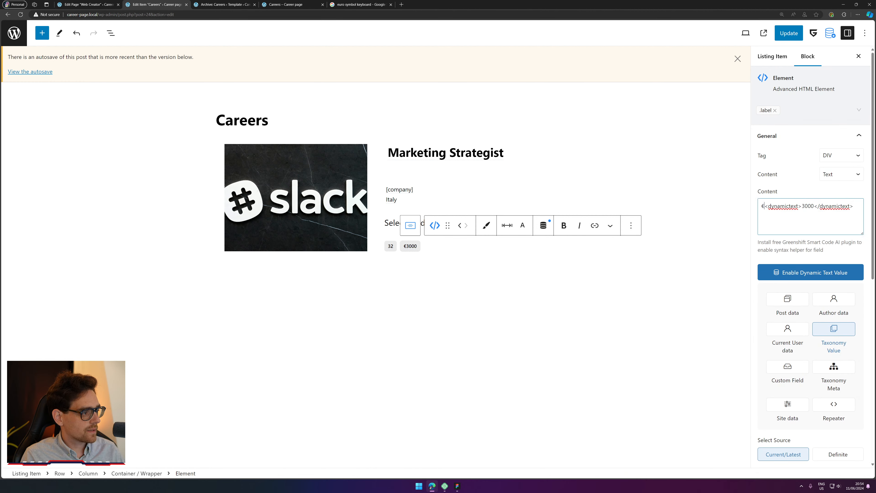
Step: Append "hrs" after the dynamic text of the working-week Element and update the Careers listing item
{"action": "left_click", "coordinate": [394, 246]}
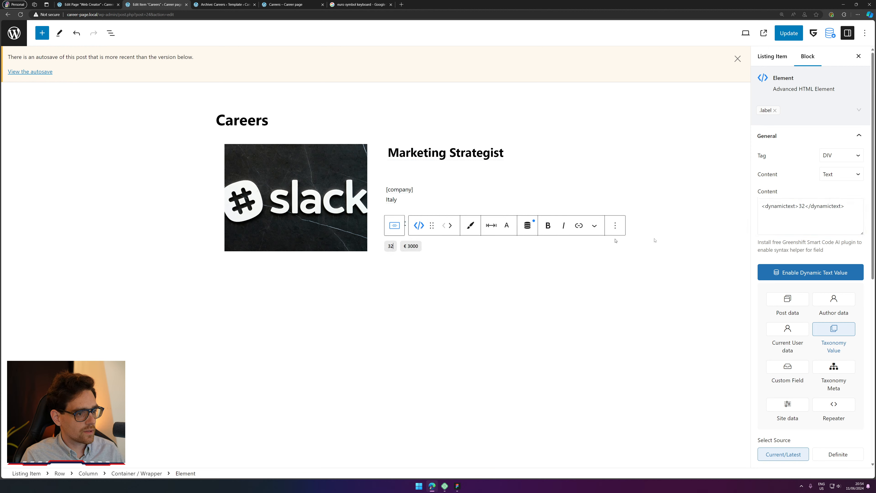
{"action": "left_click", "coordinate": [842, 215]}
{"action": "type", "text": "hrs"}
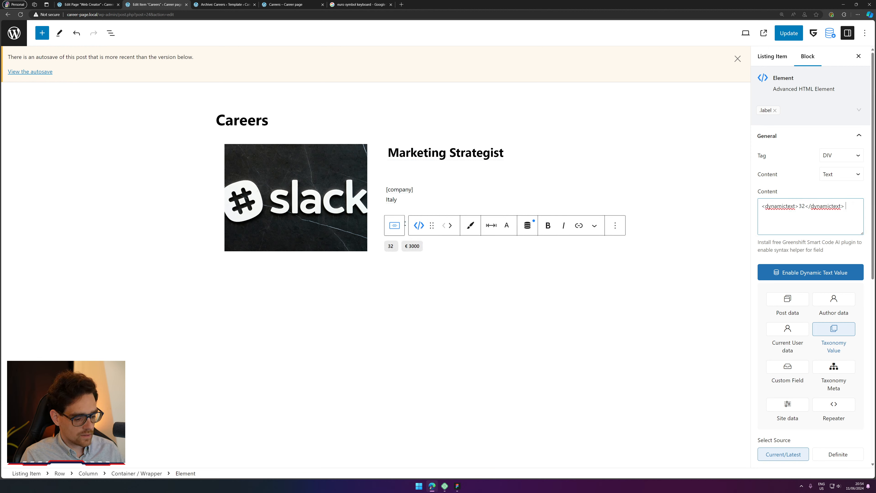
{"action": "left_click", "coordinate": [799, 34]}
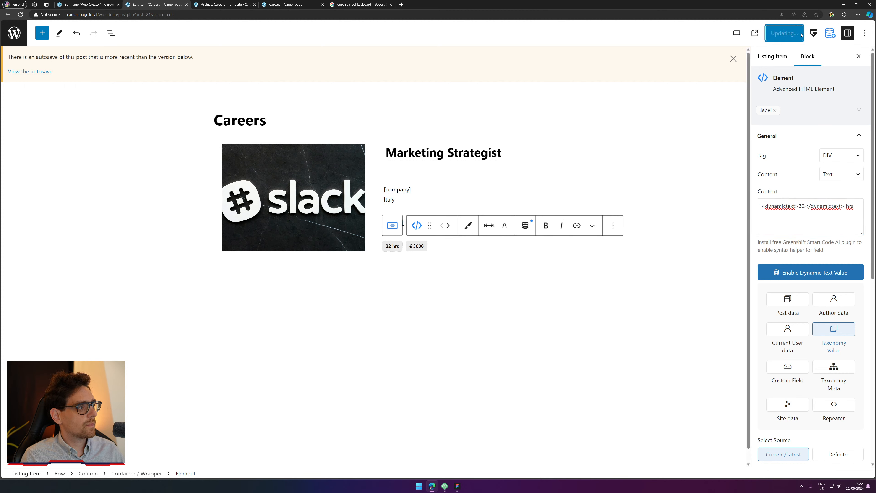
Step: Reload the live Careers page and check the hours and salary labels on the career cards
{"action": "left_click", "coordinate": [223, 4]}
{"action": "left_click", "coordinate": [282, 3]}
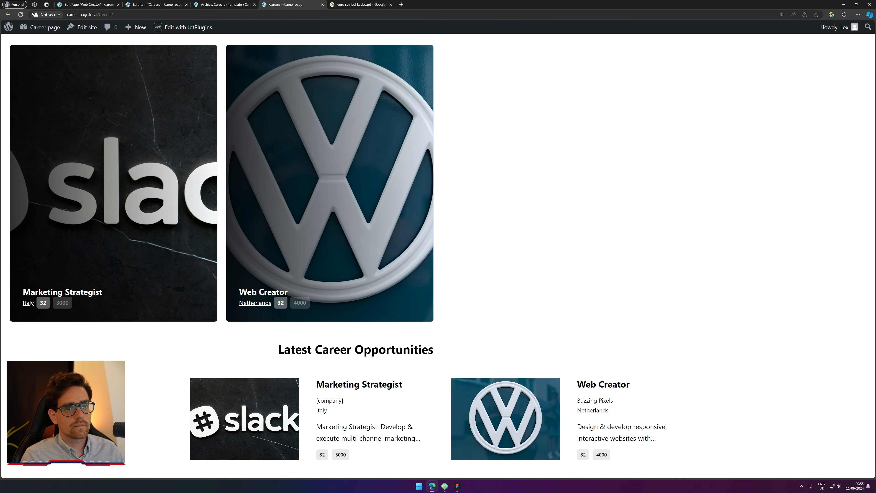
{"action": "left_click", "coordinate": [21, 15]}
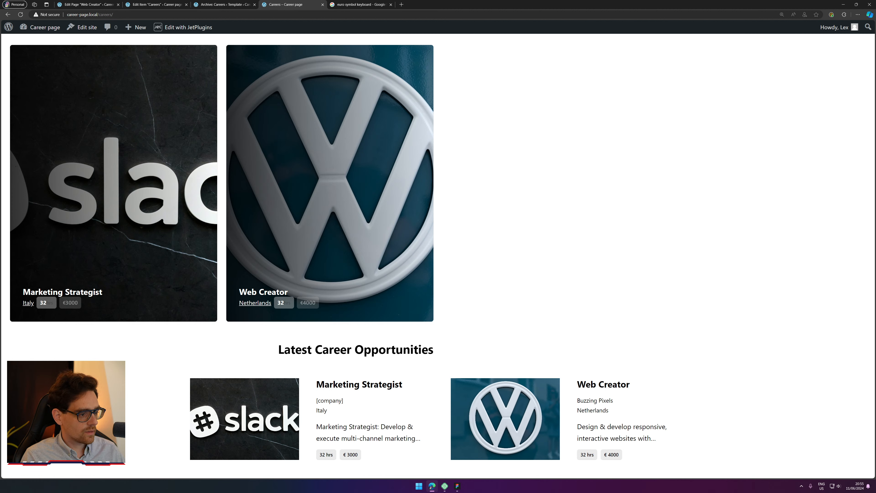
{"action": "left_click_drag", "start_coordinate": [609, 454], "coordinate": [477, 455]}
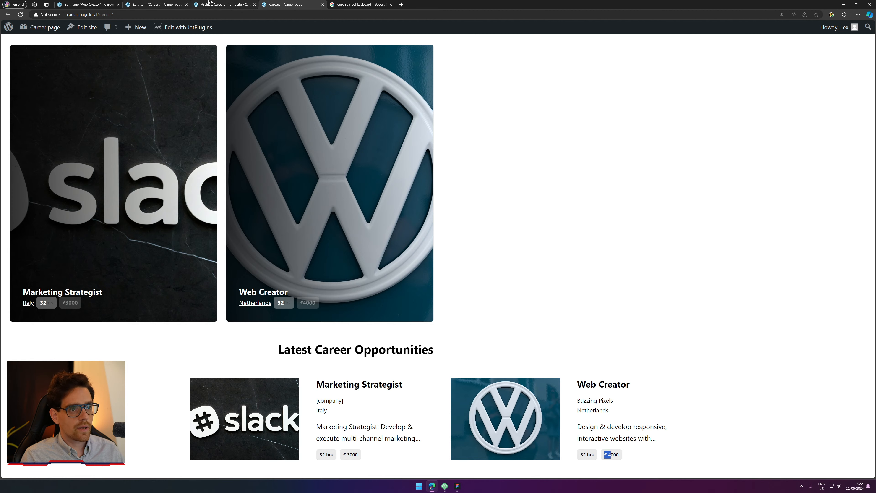
Step: Copy the working-week Element block from the Careers listing item
{"action": "left_click", "coordinate": [225, 5]}
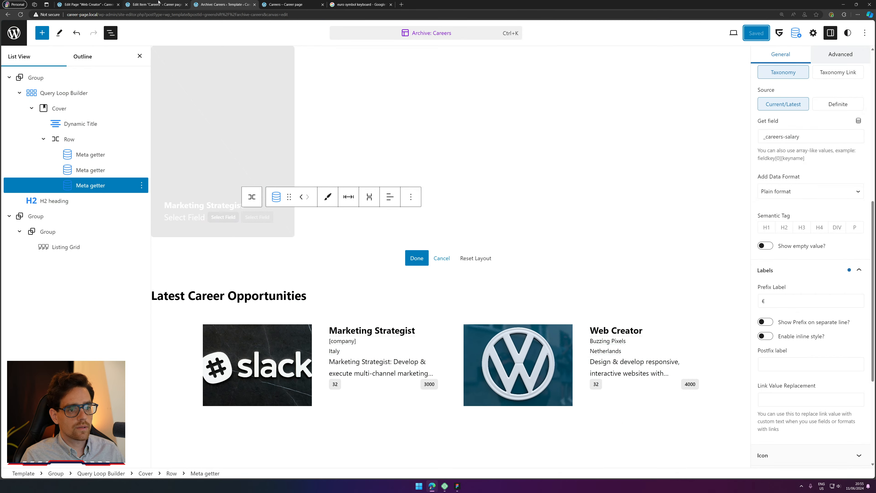
{"action": "left_click", "coordinate": [91, 169]}
{"action": "left_click", "coordinate": [171, 4]}
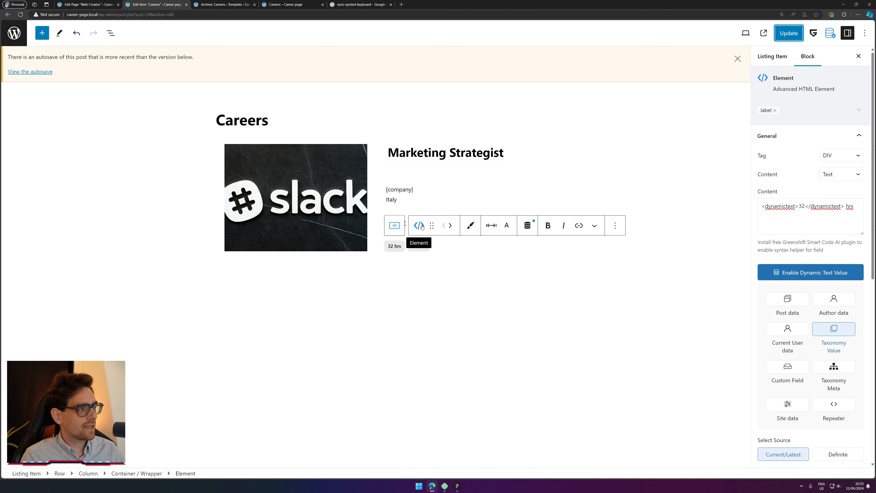
{"action": "left_click", "coordinate": [615, 225]}
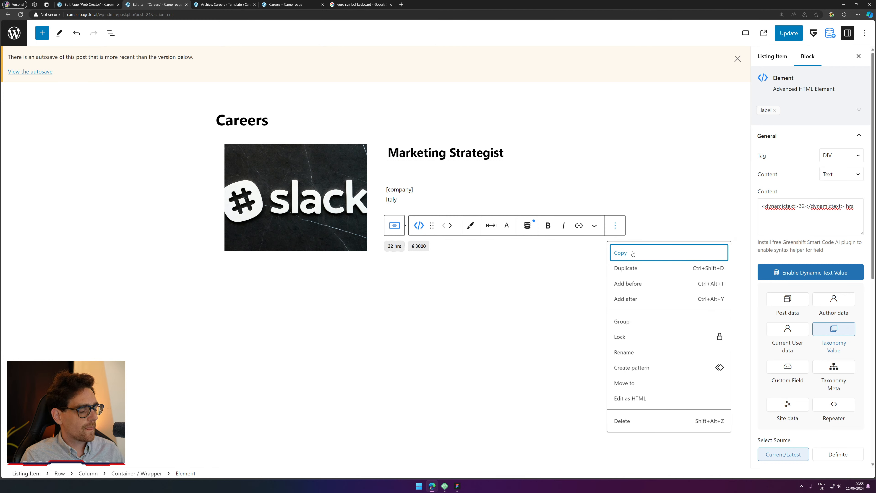
Step: Paste the copied Element after the location Meta getter in the Archive: Careers template's card row and duplicate it
{"action": "left_click", "coordinate": [242, 4]}
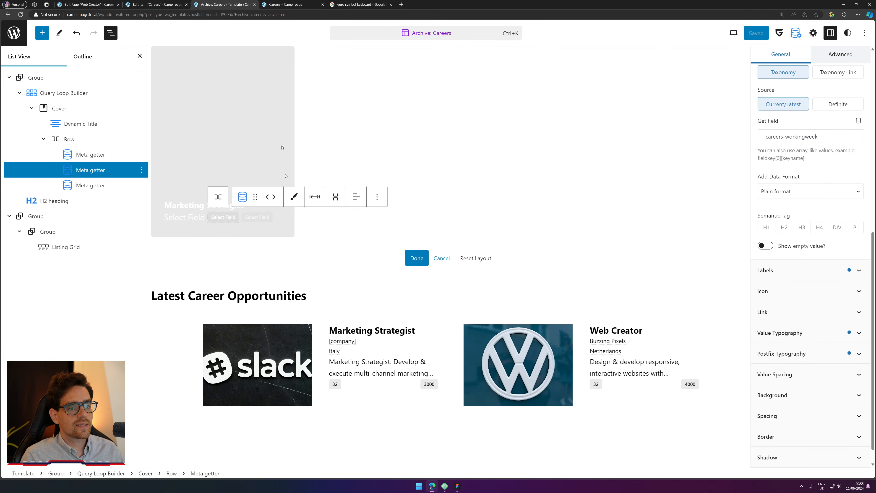
{"action": "left_click", "coordinate": [137, 159]}
{"action": "left_click", "coordinate": [141, 155]}
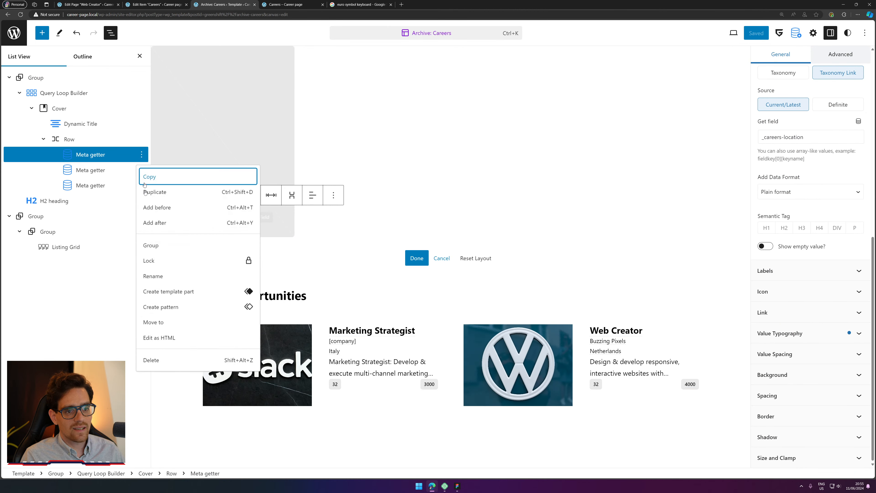
{"action": "left_click", "coordinate": [151, 221]}
{"action": "key", "text": "ctrl+v"}
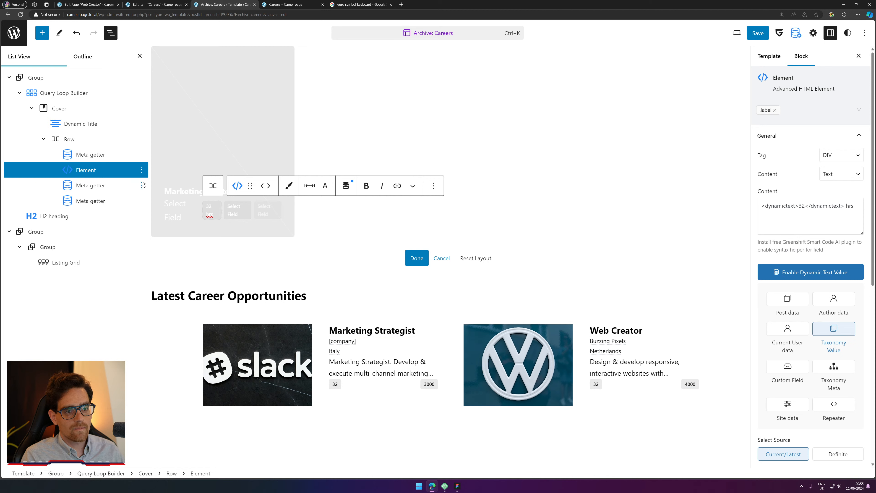
{"action": "left_click", "coordinate": [142, 170]}
{"action": "left_click", "coordinate": [154, 207]}
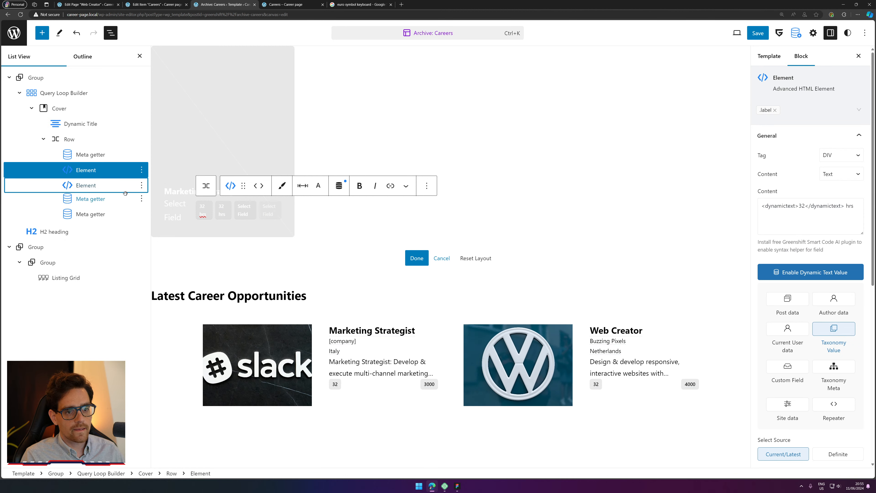
Step: Delete the working-week and salary Meta getters from the card row
{"action": "left_click", "coordinate": [141, 200]}
{"action": "left_click", "coordinate": [151, 406]}
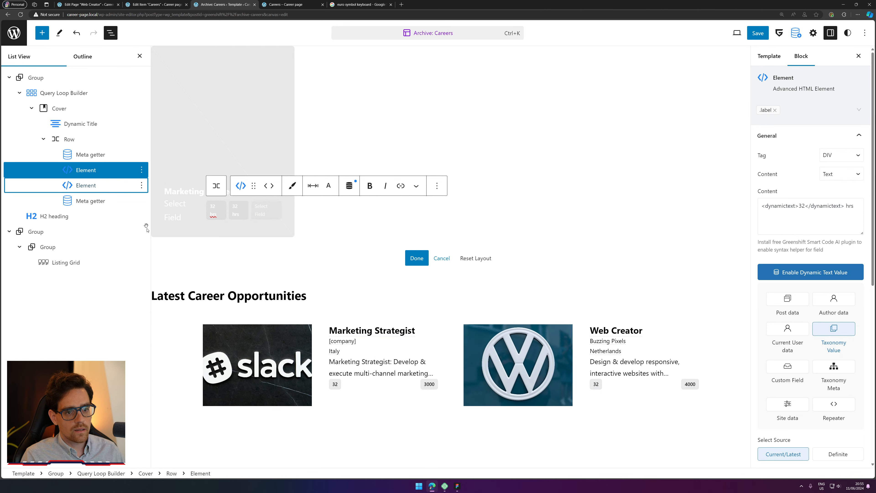
{"action": "left_click", "coordinate": [141, 200]}
{"action": "left_click", "coordinate": [152, 406]}
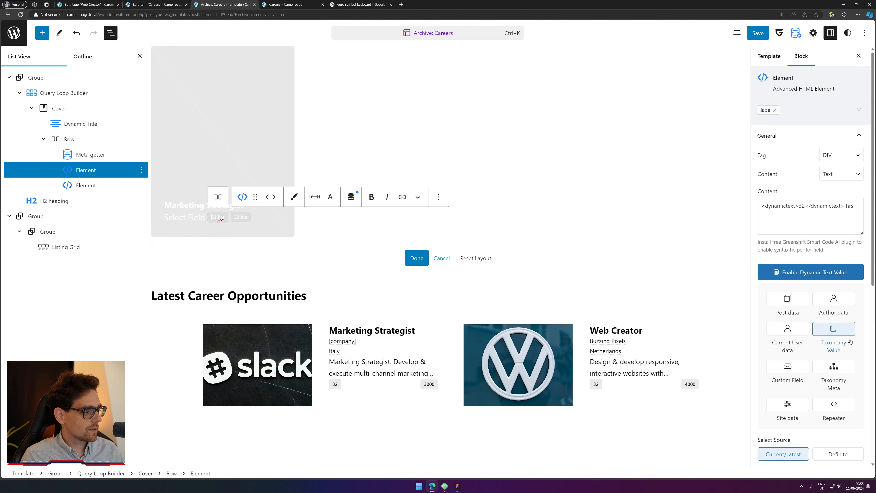
{"action": "scroll", "coordinate": [849, 340], "scroll_direction": "down", "scroll_amount": 3}
{"action": "scroll", "coordinate": [848, 340], "scroll_direction": "down", "scroll_amount": 2}
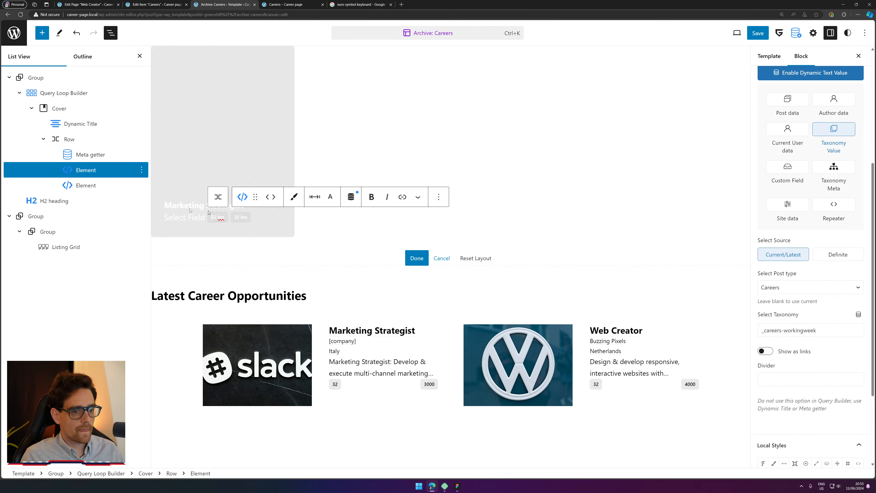
Step: Set the taxonomy of the second Element in the card row to Careers Salary
{"action": "left_click", "coordinate": [240, 216]}
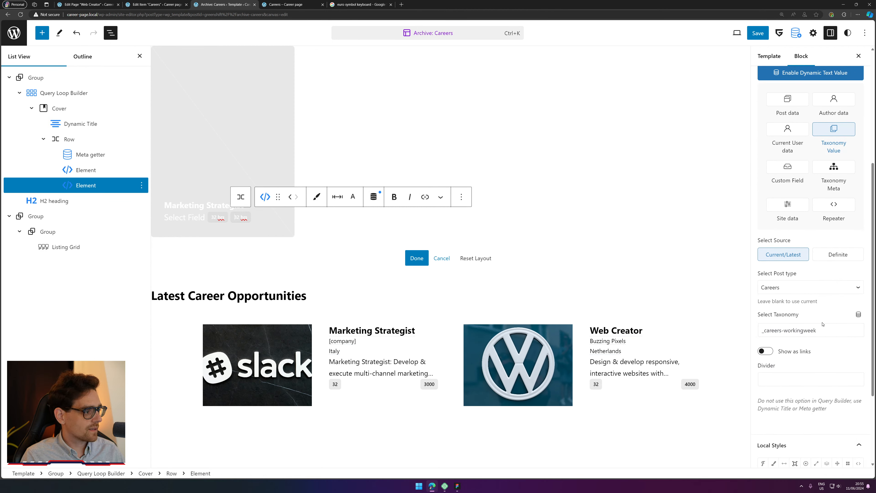
{"action": "left_click", "coordinate": [858, 313]}
{"action": "left_click", "coordinate": [823, 334]}
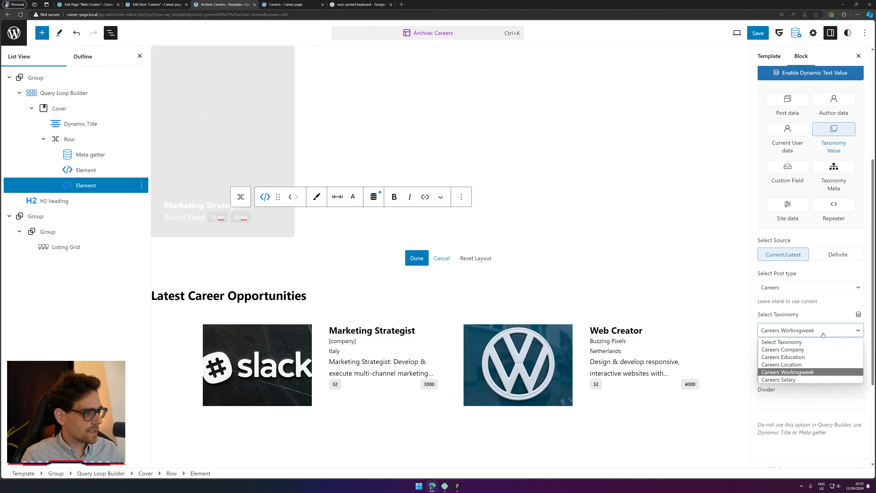
{"action": "left_click", "coordinate": [814, 379]}
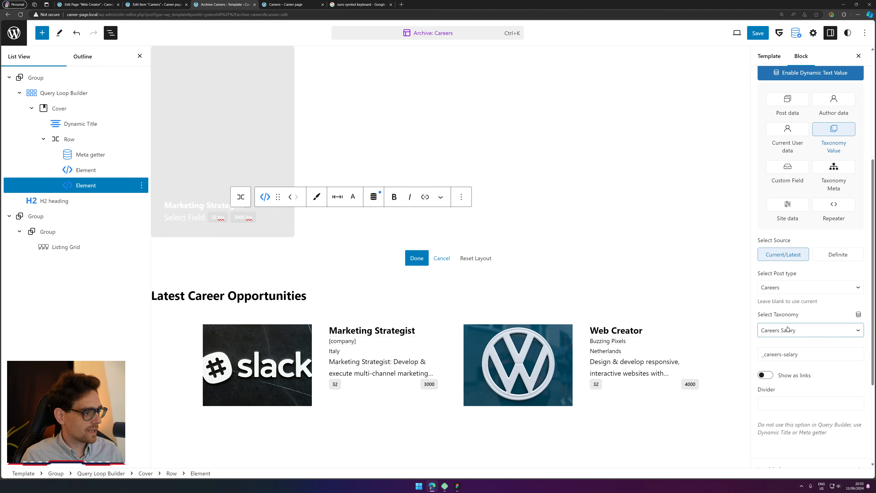
{"action": "left_click", "coordinate": [809, 330]}
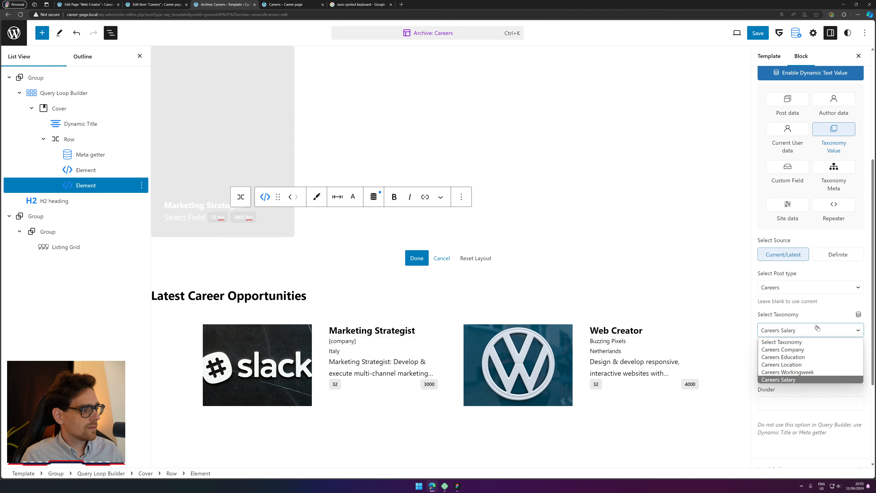
{"action": "left_click", "coordinate": [859, 313]}
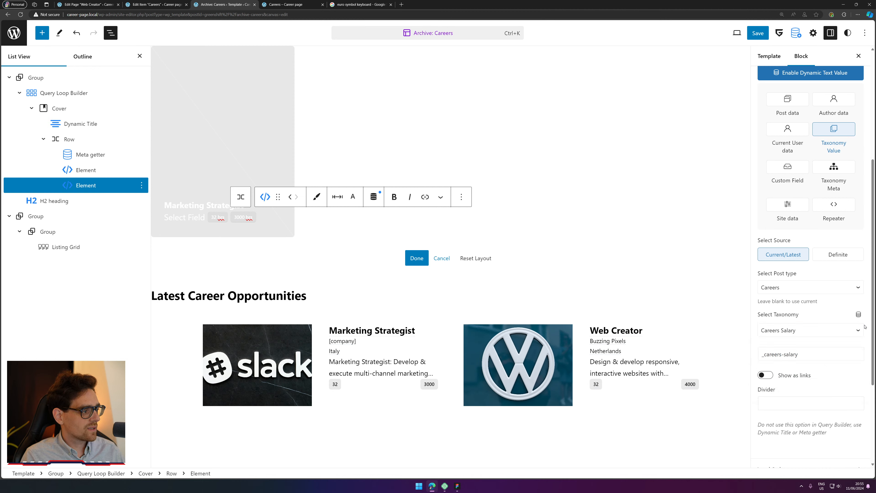
{"action": "left_click", "coordinate": [858, 314]}
{"action": "left_click", "coordinate": [858, 315]}
{"action": "left_click", "coordinate": [819, 332]}
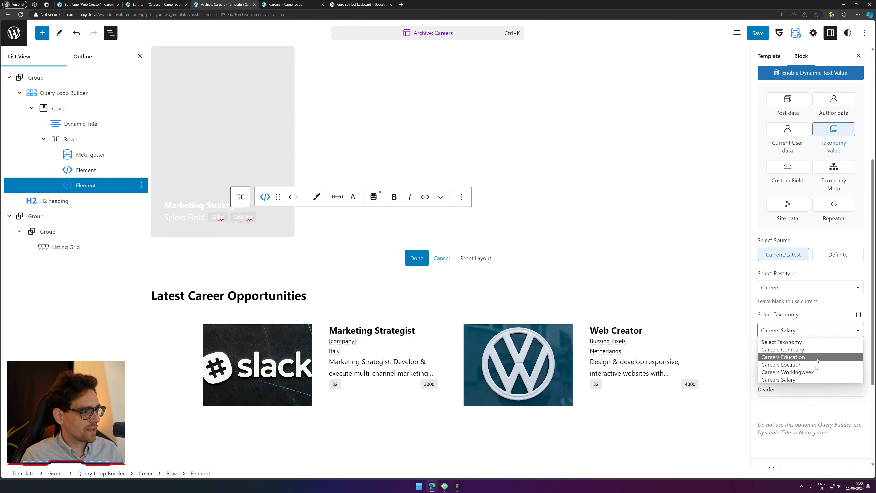
{"action": "left_click", "coordinate": [815, 379]}
Step: Save the Archive: Careers template and finish editing the query loop's card layout
{"action": "left_click", "coordinate": [758, 33]}
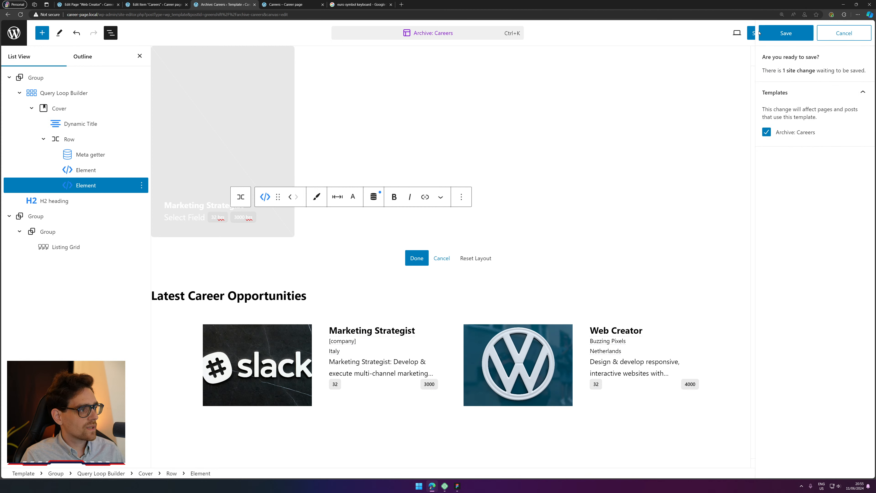
{"action": "left_click", "coordinate": [785, 33]}
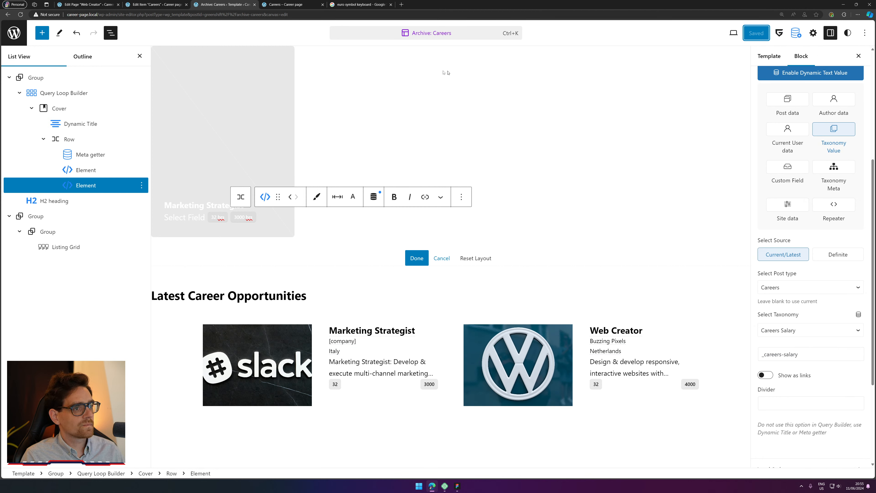
{"action": "left_click", "coordinate": [416, 257]}
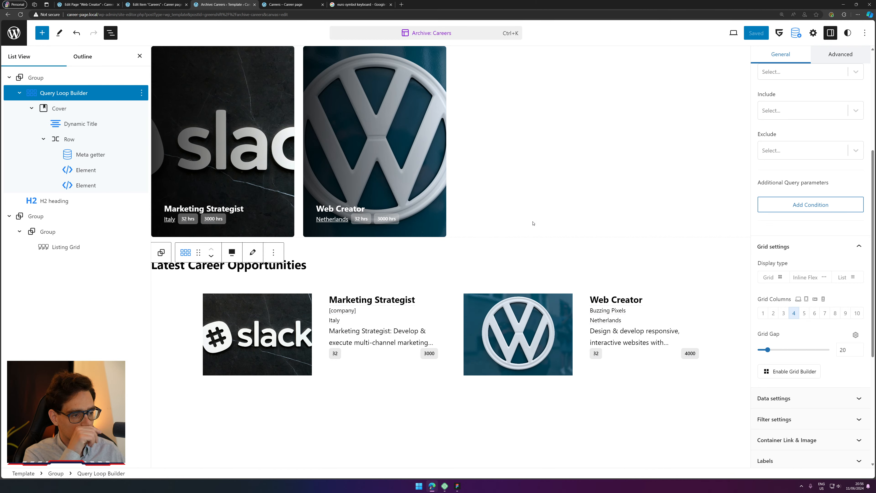
Step: Reload the live Careers page, check the labels on the archive cards and return to the template editor
{"action": "left_click", "coordinate": [307, 3]}
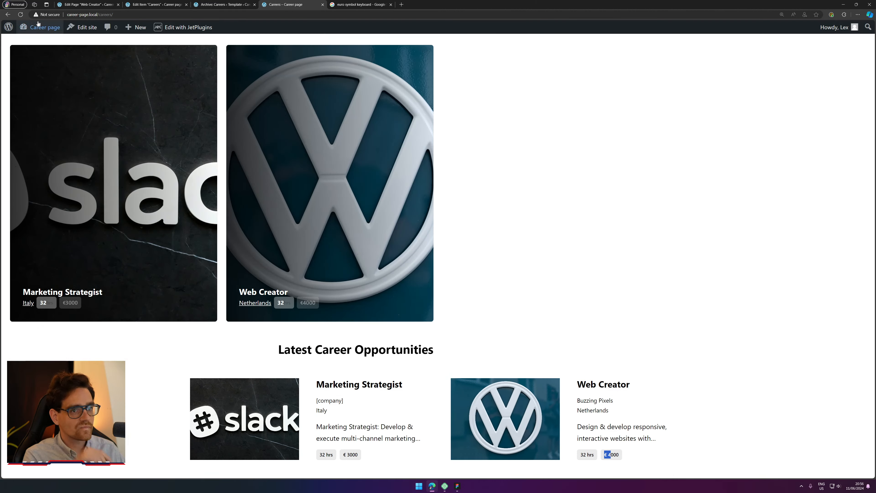
{"action": "left_click", "coordinate": [20, 15]}
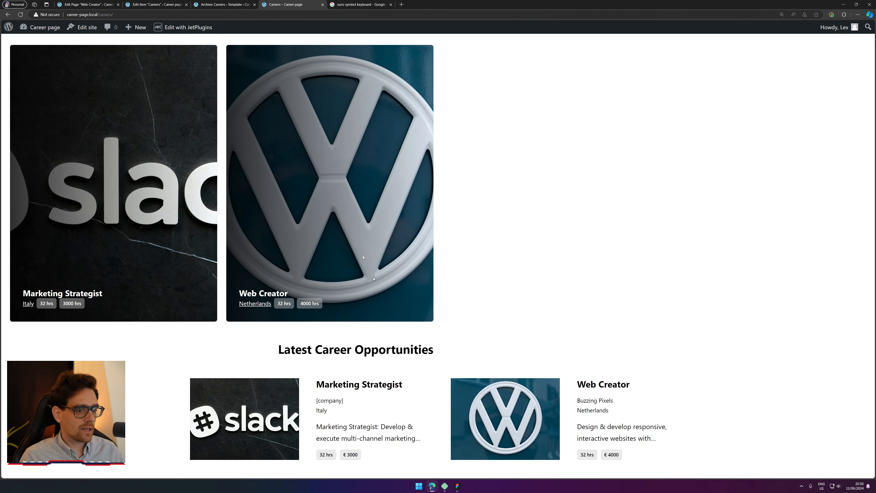
{"action": "key", "text": "ctrl+shift+Tab"}
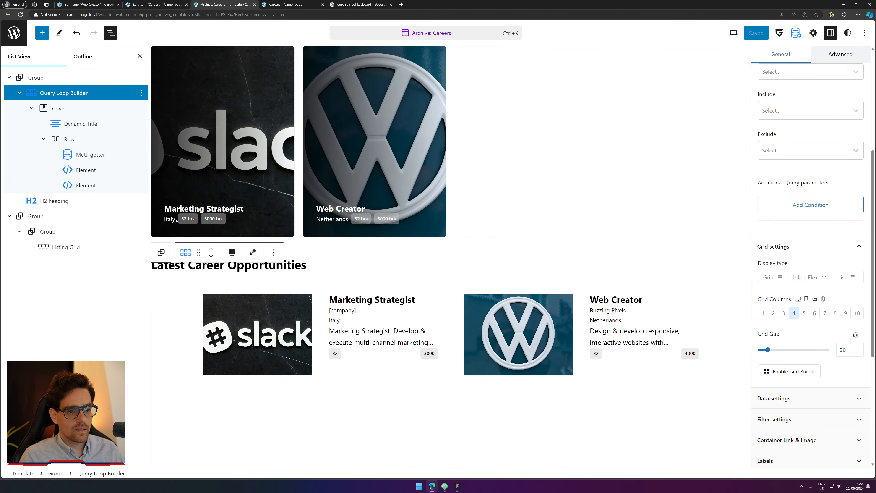
Step: Wrap the hours and salary Elements of the card row together in a Container / Wrapper
{"action": "left_click", "coordinate": [86, 170]}
{"action": "left_click", "coordinate": [86, 185], "text": "shift"}
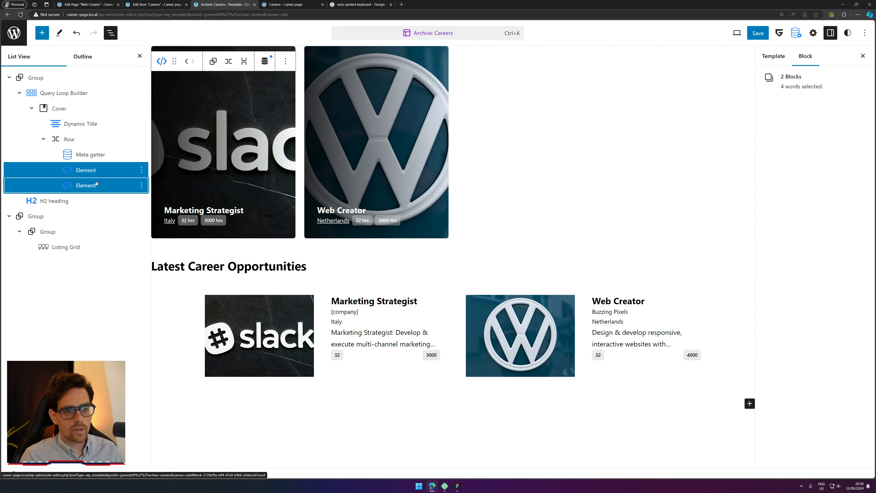
{"action": "key", "text": "ctrl+f"}
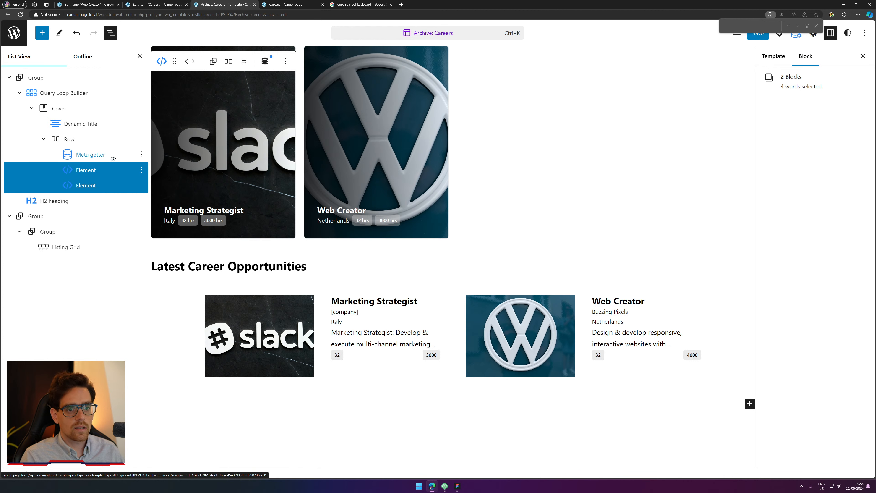
{"action": "left_click", "coordinate": [161, 61]}
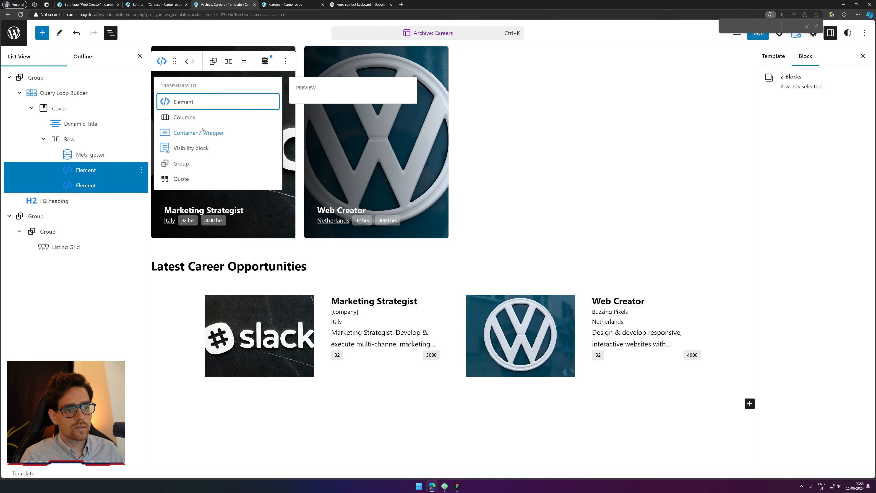
{"action": "left_click", "coordinate": [200, 120]}
Step: Justify the card row with space between its items and set the Container / Wrapper's layout to Flex
{"action": "left_click", "coordinate": [90, 139]}
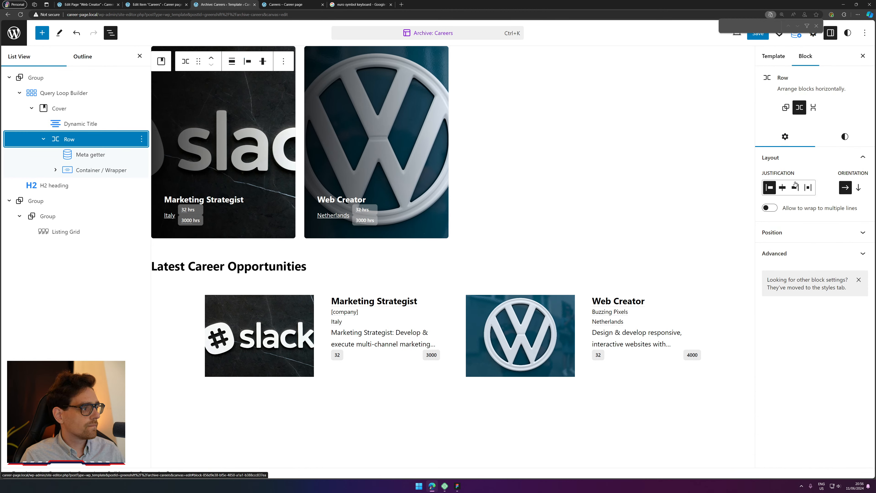
{"action": "left_click", "coordinate": [809, 192]}
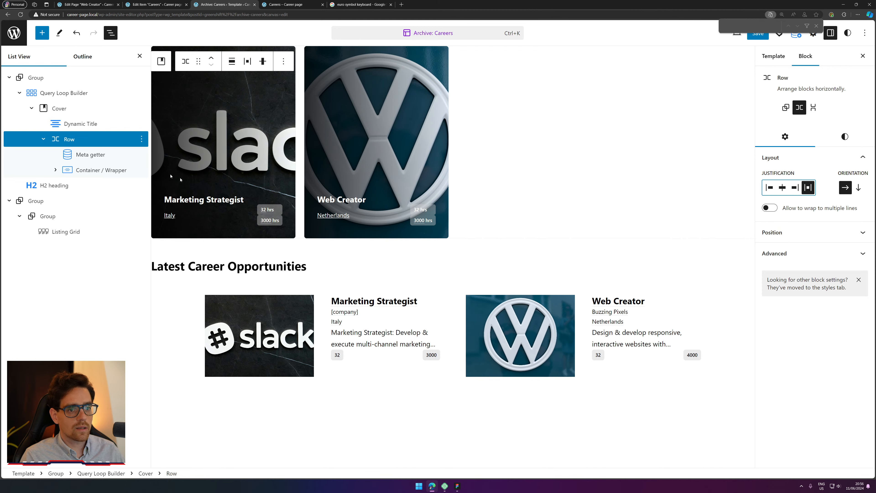
{"action": "left_click", "coordinate": [103, 170]}
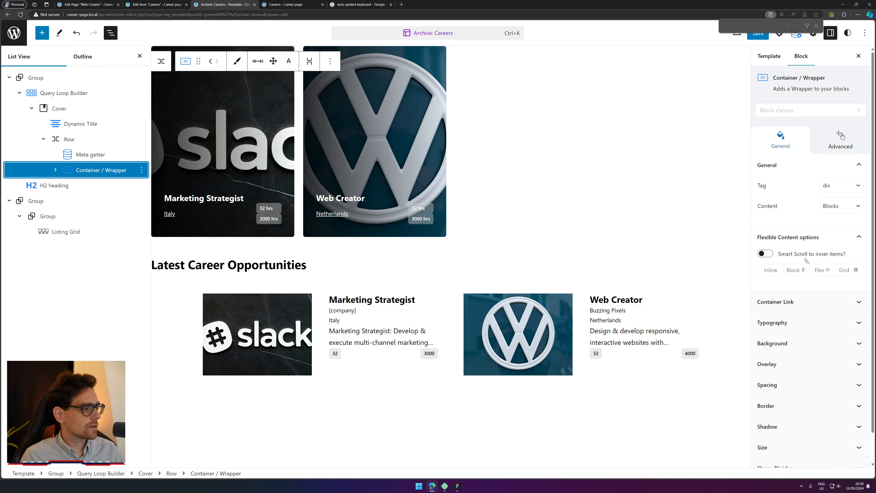
{"action": "left_click", "coordinate": [822, 269]}
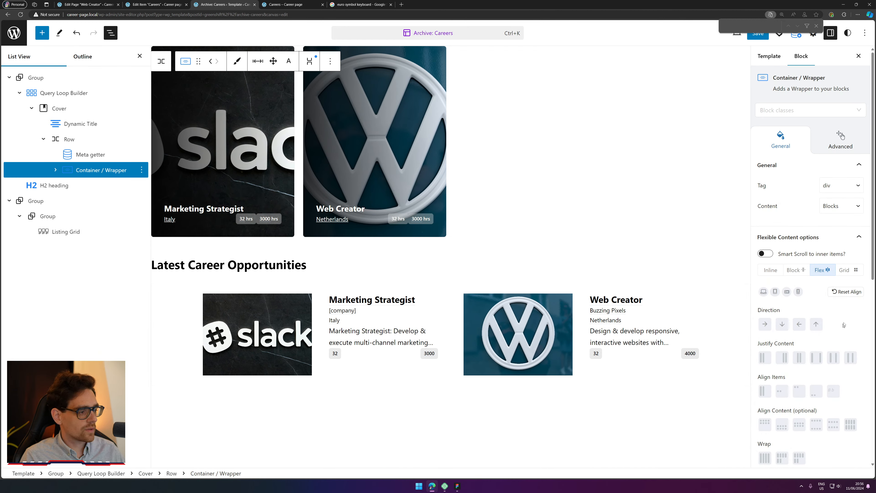
Step: Set the Container / Wrapper's column gap to 0.5 rem
{"action": "scroll", "coordinate": [843, 324], "scroll_direction": "down", "scroll_amount": 3}
{"action": "left_click", "coordinate": [832, 406]}
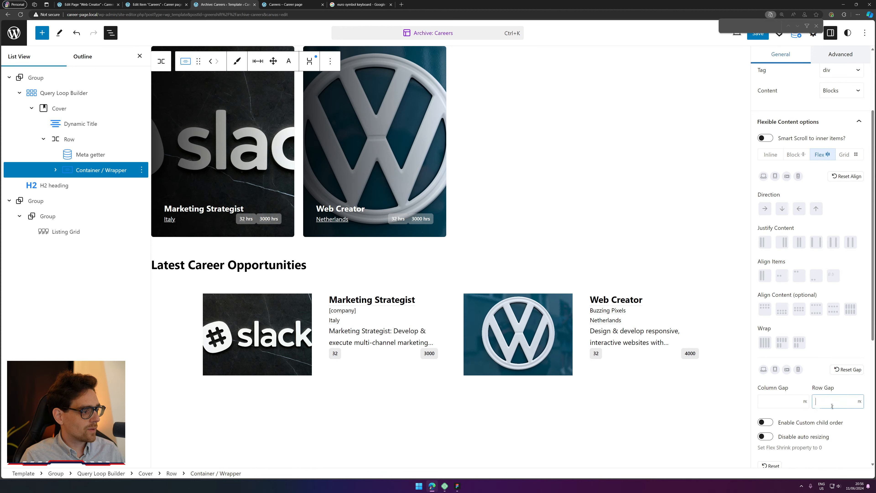
{"action": "left_click", "coordinate": [794, 402]}
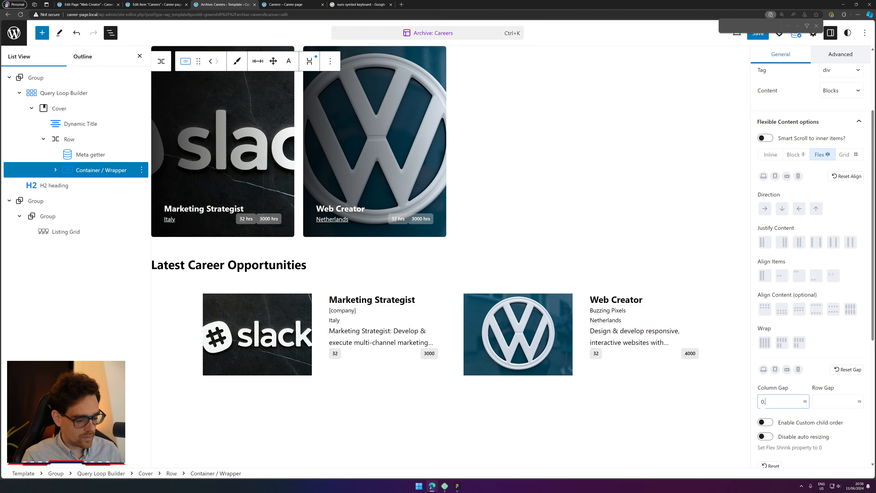
{"action": "type", "text": "0.5"}
{"action": "left_click", "coordinate": [804, 401]}
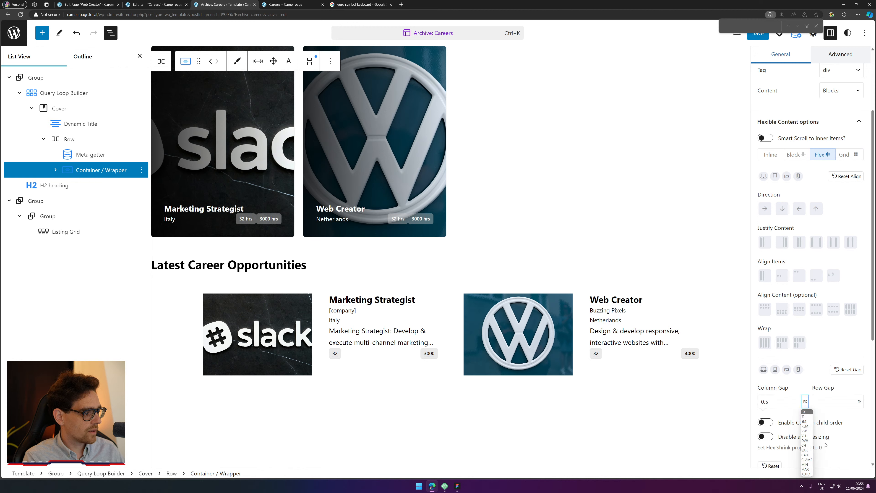
{"action": "left_click", "coordinate": [807, 424]}
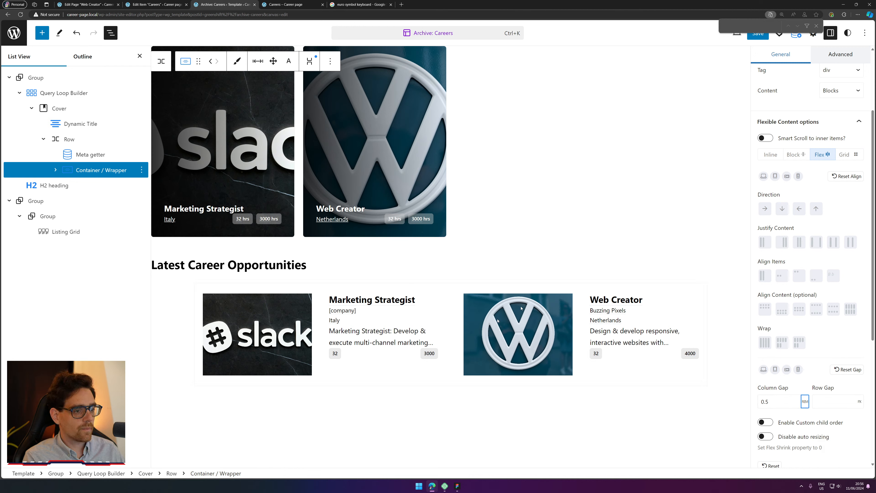
Step: Save the Archive: Careers template and reload the live Careers page
{"action": "left_click", "coordinate": [758, 33]}
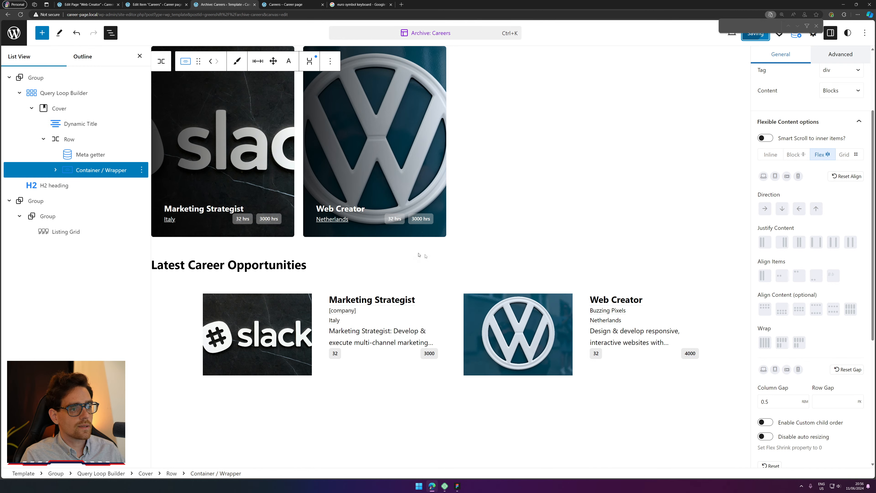
{"action": "left_click", "coordinate": [286, 4]}
{"action": "left_click", "coordinate": [21, 15]}
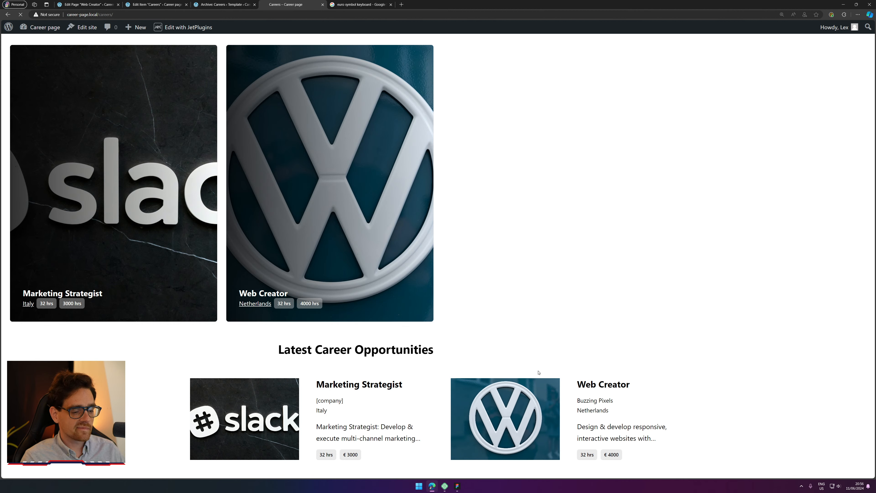
{"action": "left_click", "coordinate": [224, 4]}
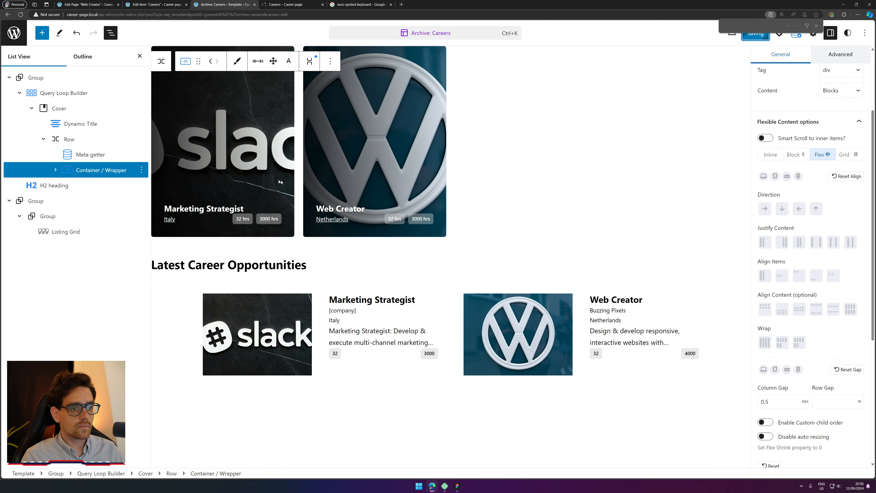
Step: Add a new global class named career-img to the Image Advanced block in the Careers listing item
{"action": "key", "text": "ctrl+1"}
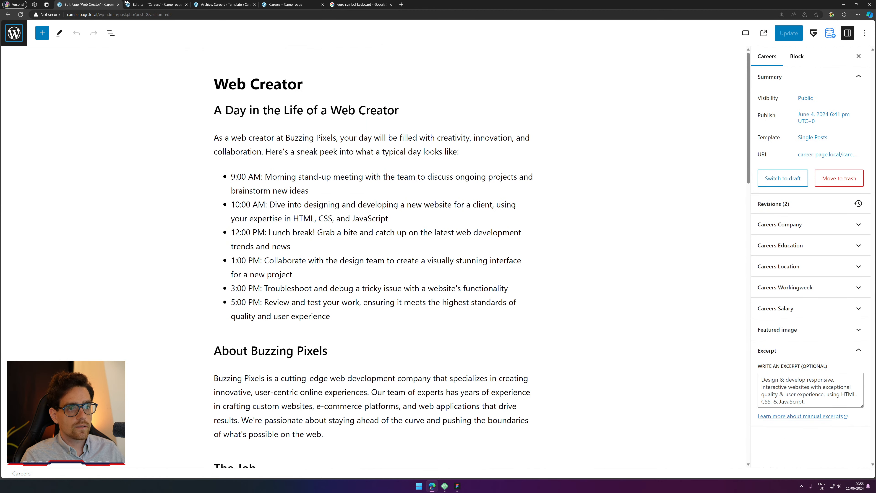
{"action": "left_click", "coordinate": [126, 5]}
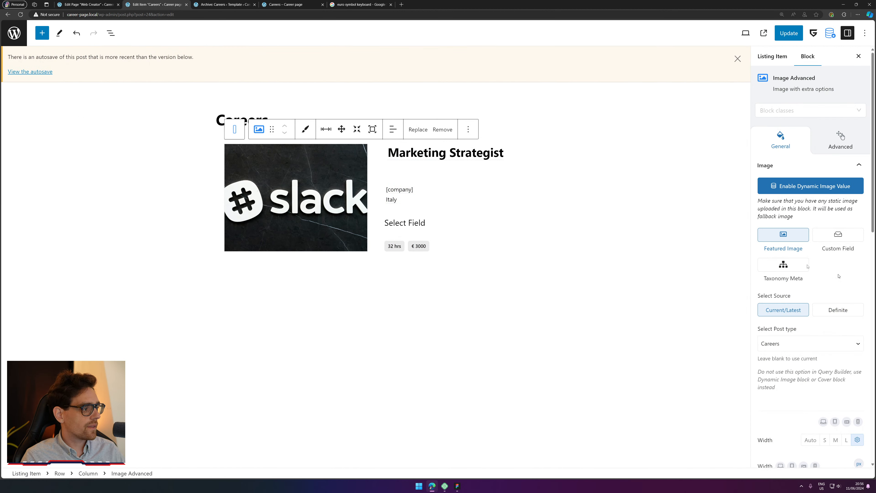
{"action": "scroll", "coordinate": [793, 294], "scroll_direction": "down", "scroll_amount": 3}
{"action": "scroll", "coordinate": [787, 290], "scroll_direction": "up", "scroll_amount": 2}
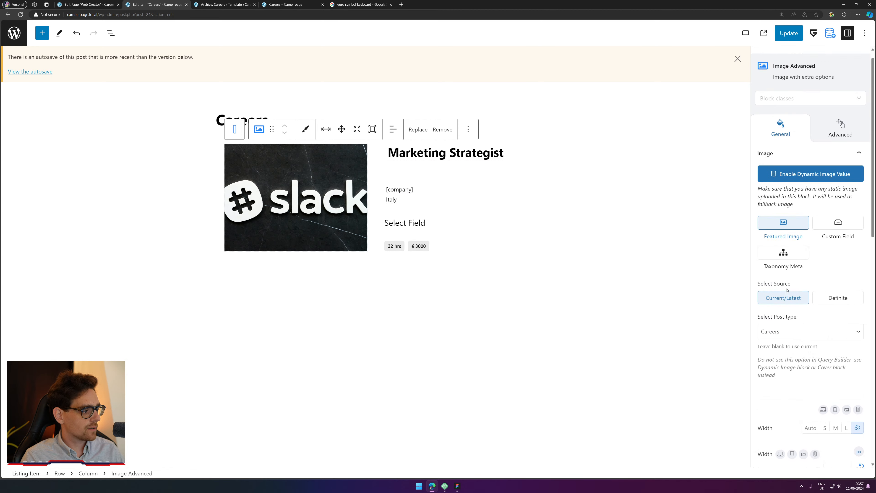
{"action": "scroll", "coordinate": [787, 290], "scroll_direction": "up", "scroll_amount": 1}
{"action": "left_click", "coordinate": [803, 110]}
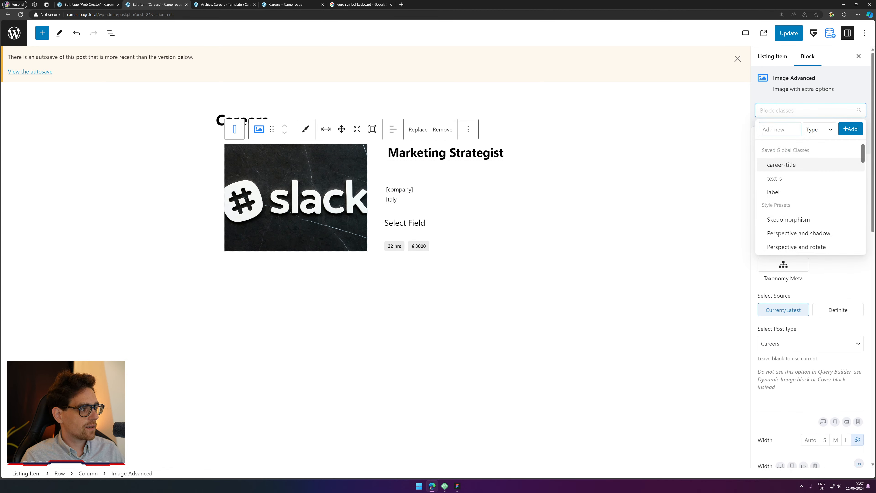
{"action": "type", "text": "img-"}
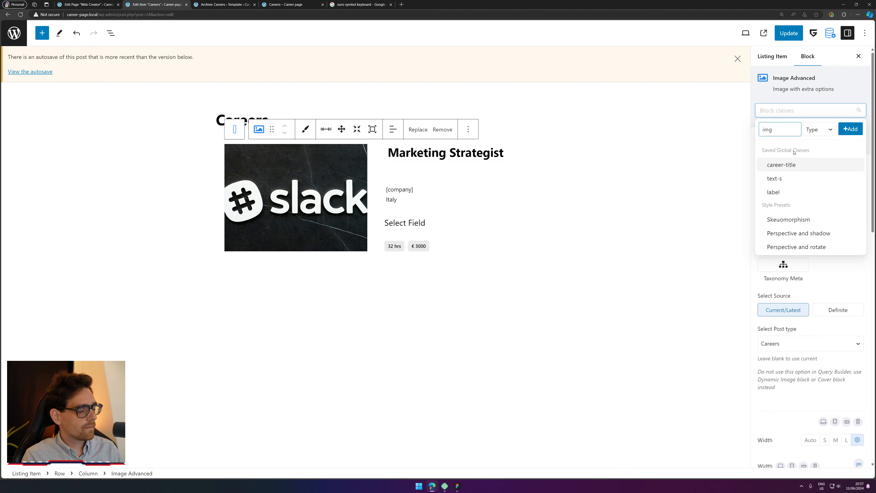
{"action": "key", "text": "ctrl+a"}
{"action": "type", "text": "car"}
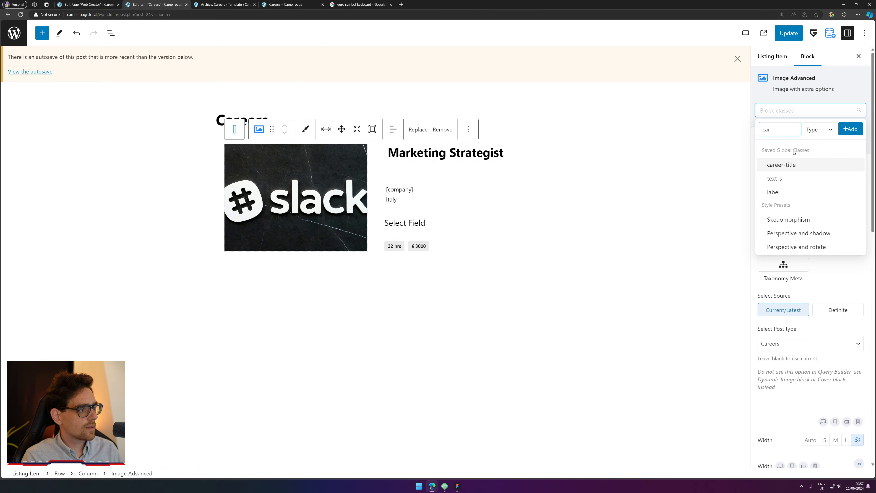
{"action": "type", "text": "eer-img"}
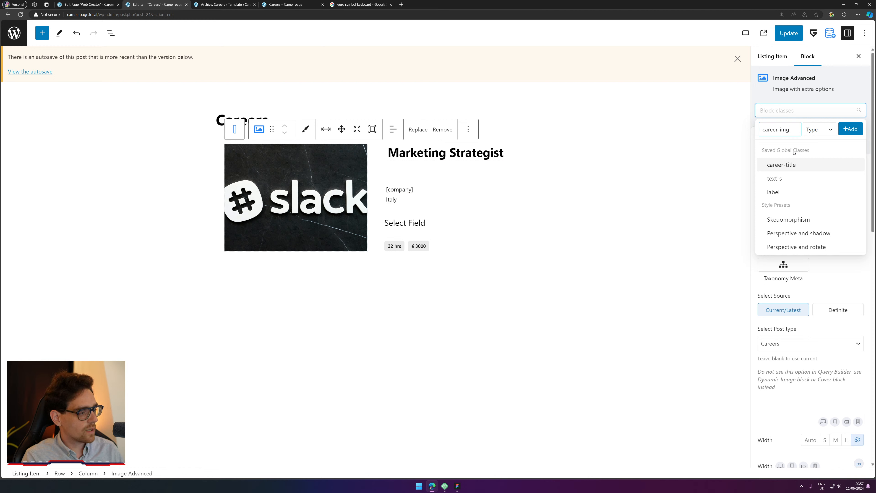
{"action": "left_click", "coordinate": [815, 134]}
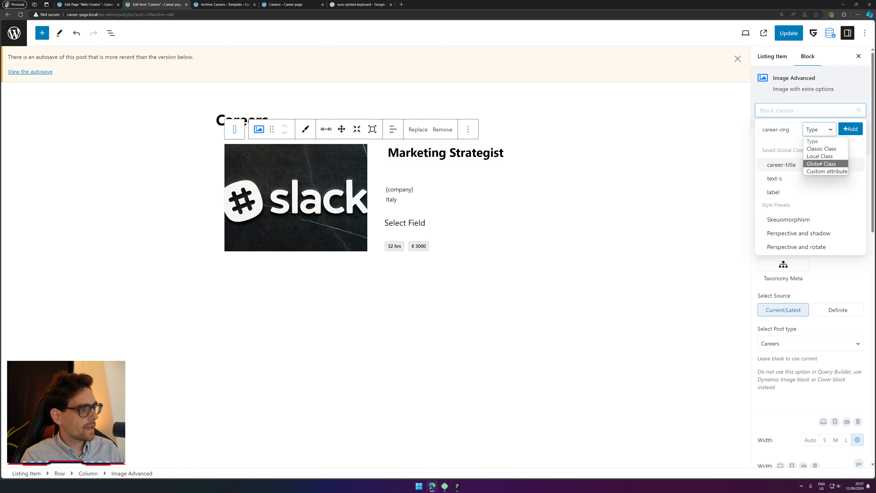
{"action": "left_click", "coordinate": [817, 162]}
{"action": "left_click", "coordinate": [855, 128]}
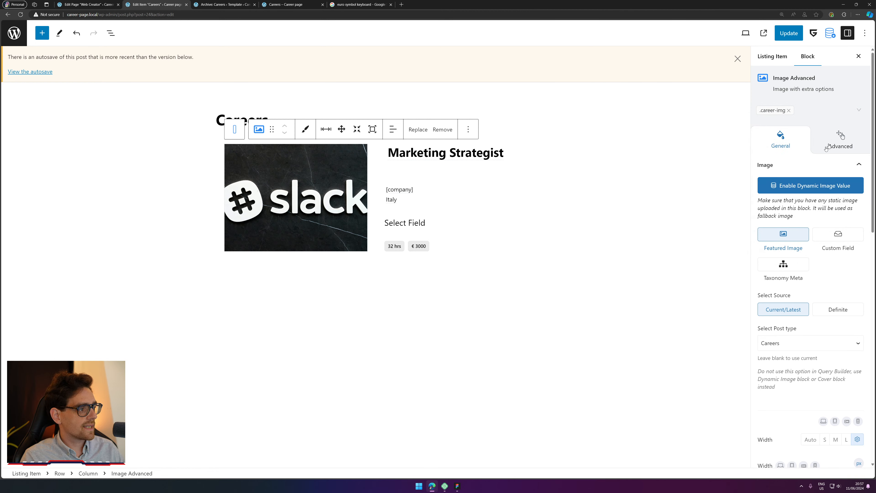
Step: Apply the 5 px rounded border preset to the career-img class, save the class and update the listing item
{"action": "left_click", "coordinate": [781, 111]}
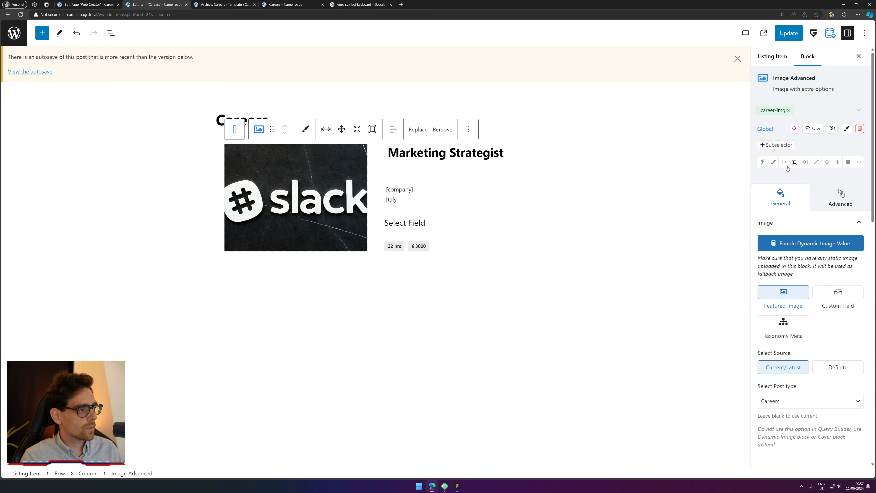
{"action": "left_click", "coordinate": [794, 161]}
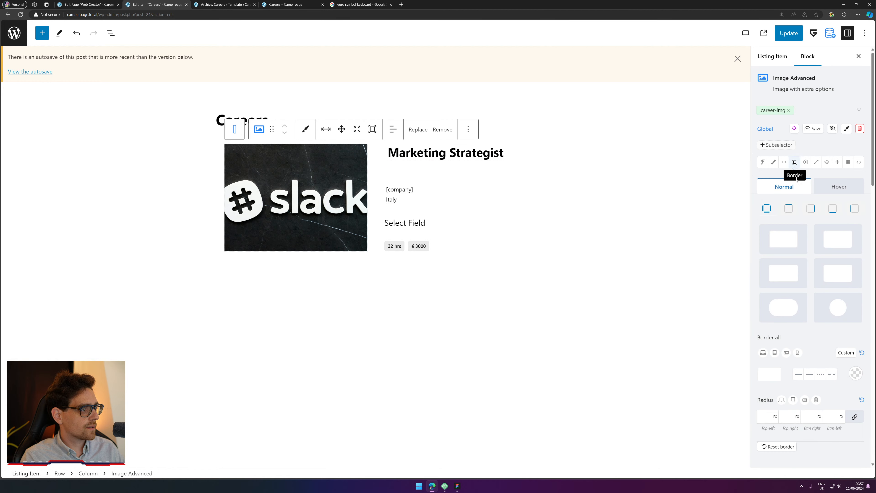
{"action": "left_click", "coordinate": [828, 276]}
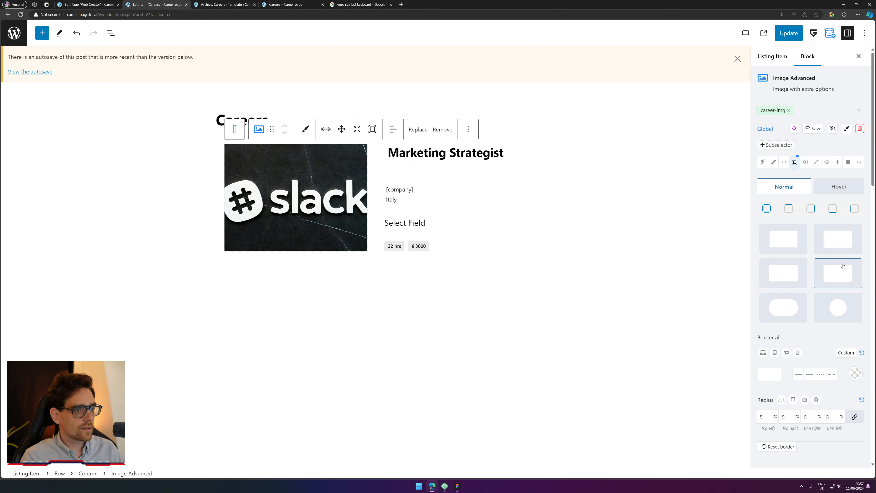
{"action": "left_click", "coordinate": [816, 131]}
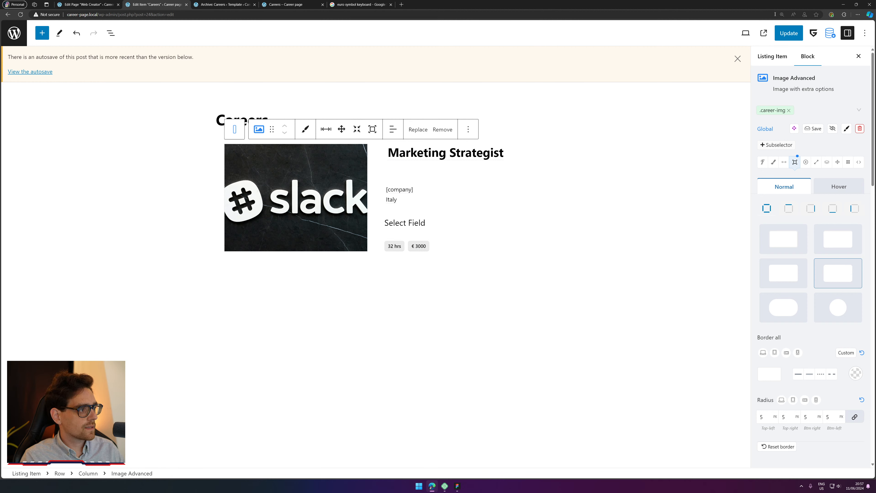
{"action": "left_click", "coordinate": [788, 33]}
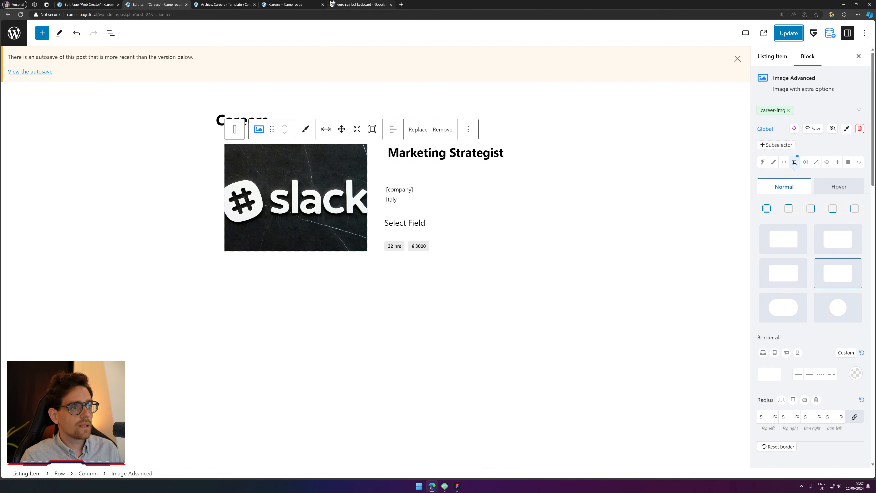
Step: Reload the live Careers page to check the listing images' corners, and inspect the Listing Grid in the Archive: Careers template
{"action": "key", "text": "ctrl+Tab"}
{"action": "key", "text": "ctrl+Tab"}
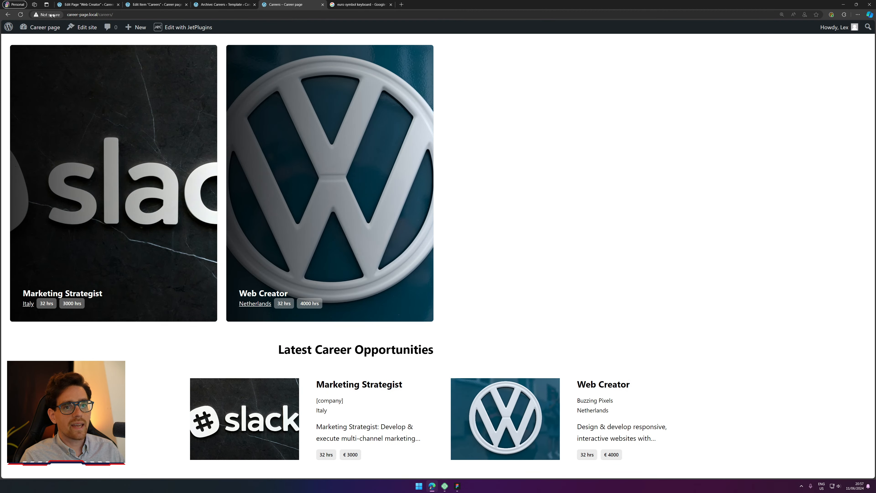
{"action": "left_click", "coordinate": [21, 15]}
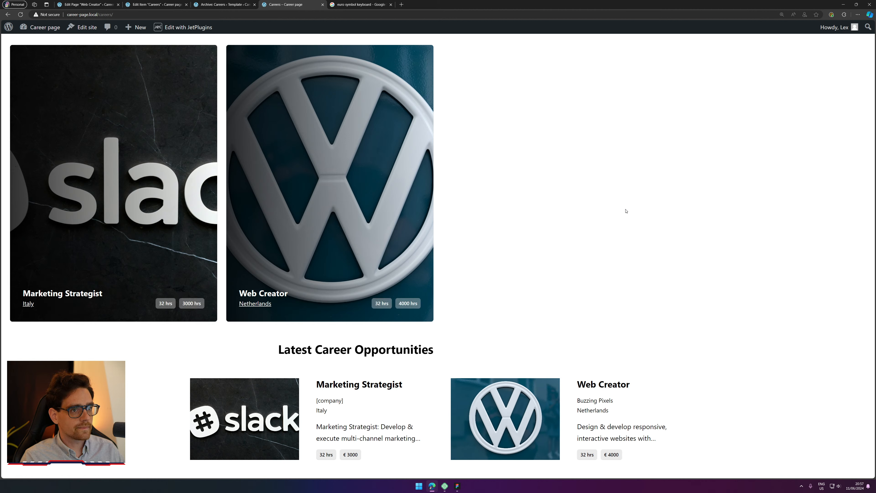
{"action": "left_click", "coordinate": [20, 15]}
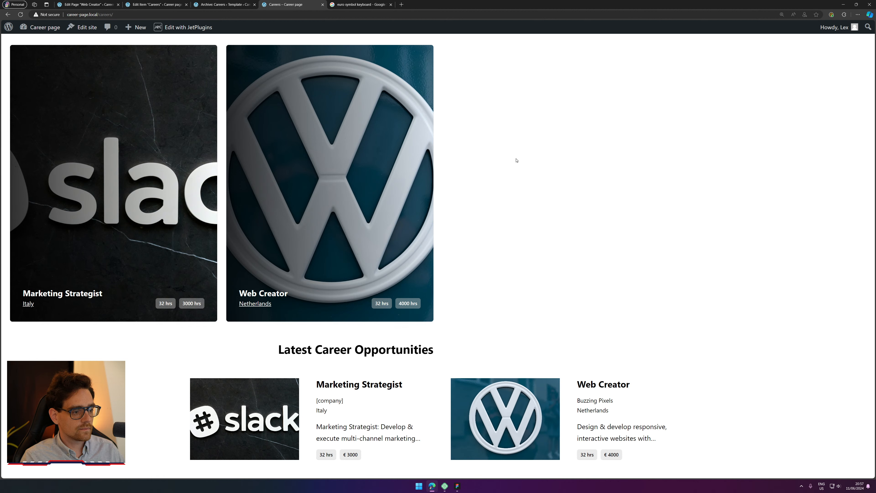
{"action": "left_click", "coordinate": [20, 14]}
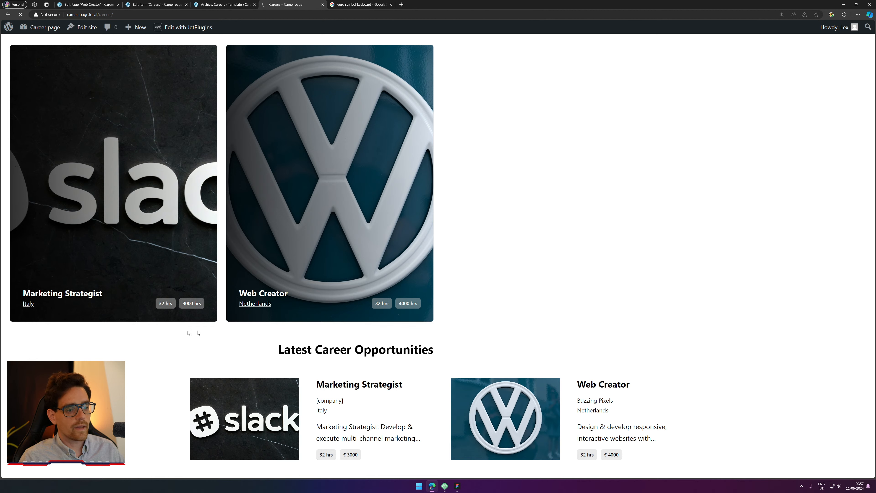
{"action": "left_click", "coordinate": [246, 3]}
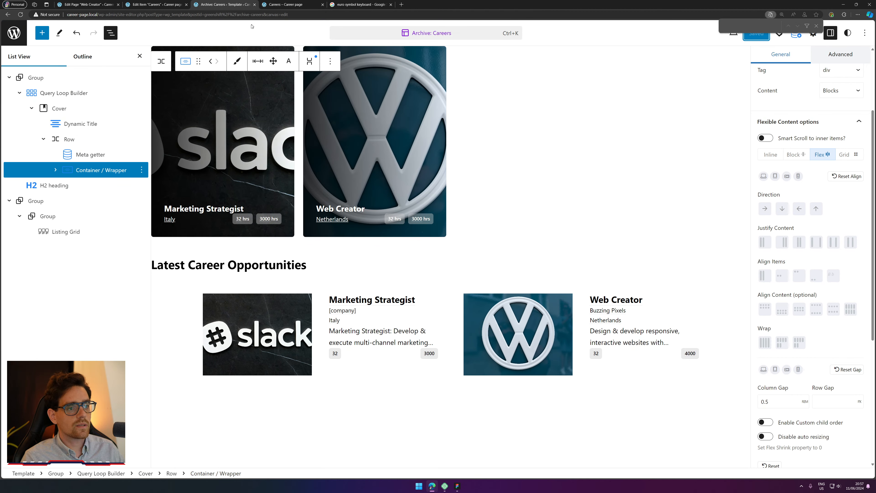
{"action": "left_click", "coordinate": [223, 345]}
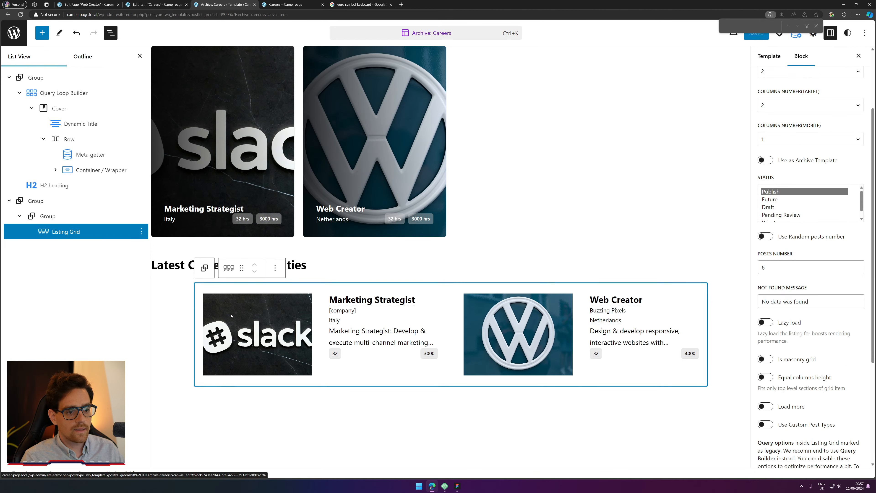
Step: Give the career-img class in the Careers listing item a solid border style with the 5 px rounded preset and update the item
{"action": "left_click", "coordinate": [168, 4]}
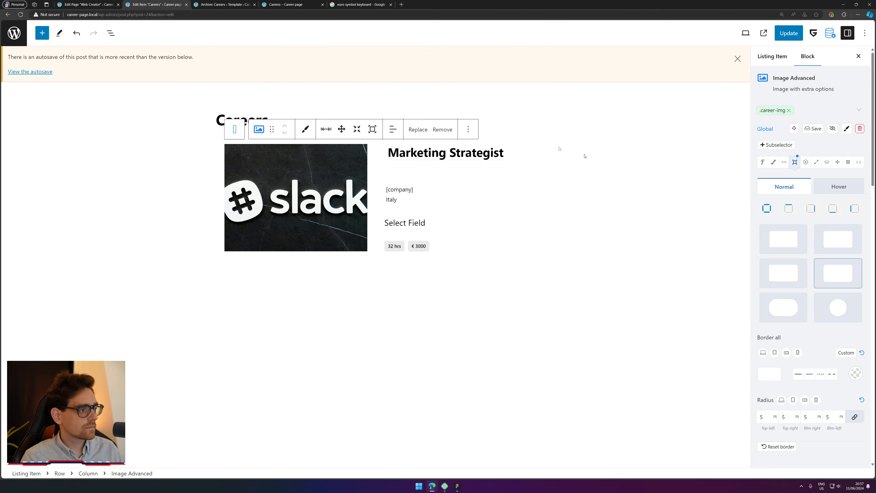
{"action": "scroll", "coordinate": [810, 273], "scroll_direction": "down", "scroll_amount": 3}
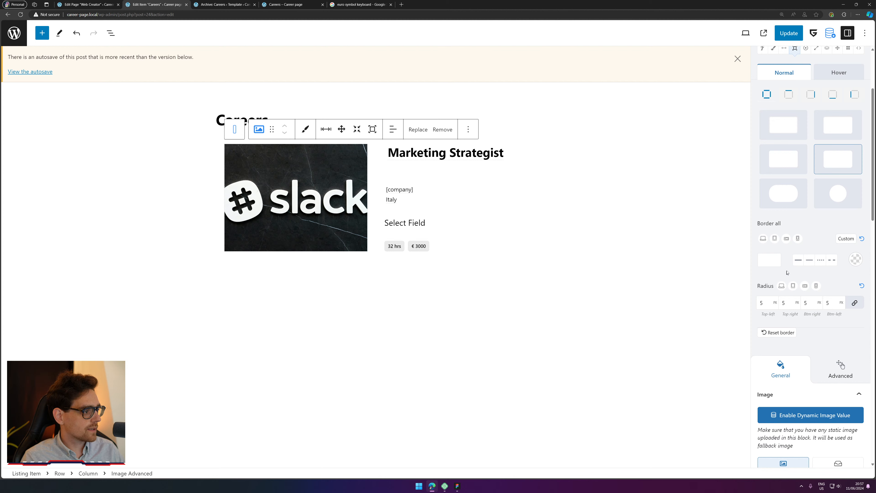
{"action": "left_click", "coordinate": [796, 261]}
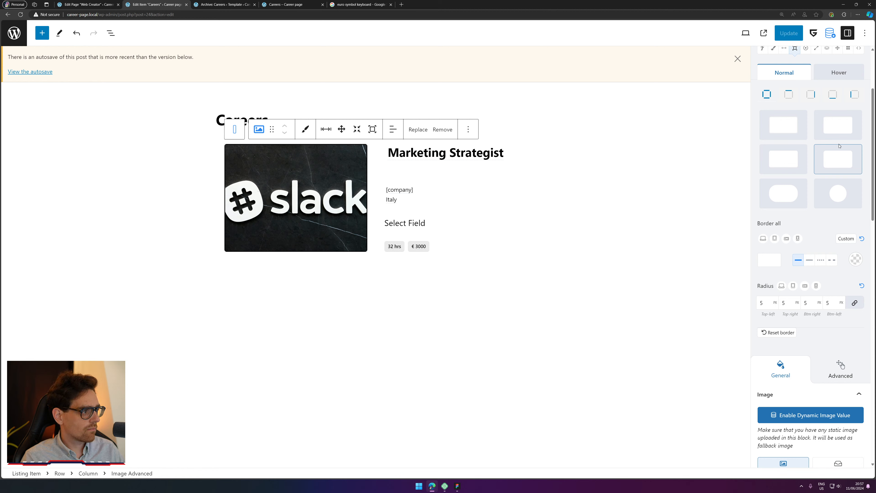
{"action": "left_click", "coordinate": [796, 169]}
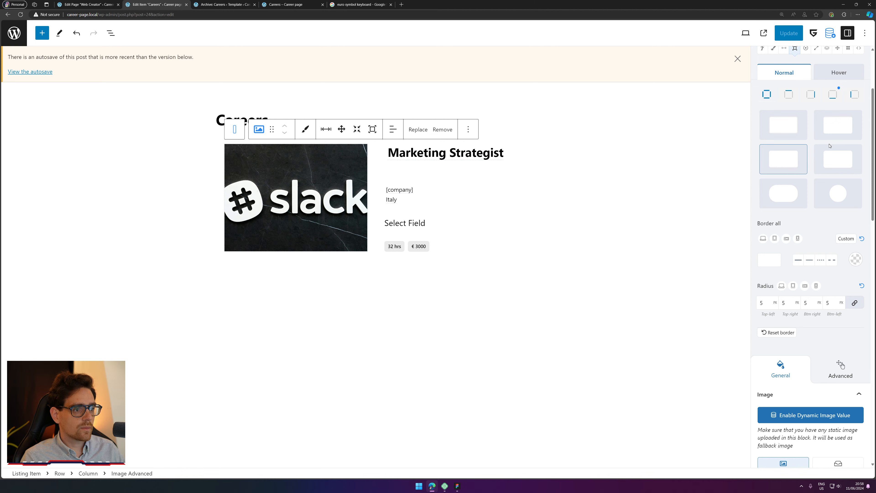
{"action": "left_click", "coordinate": [827, 166]}
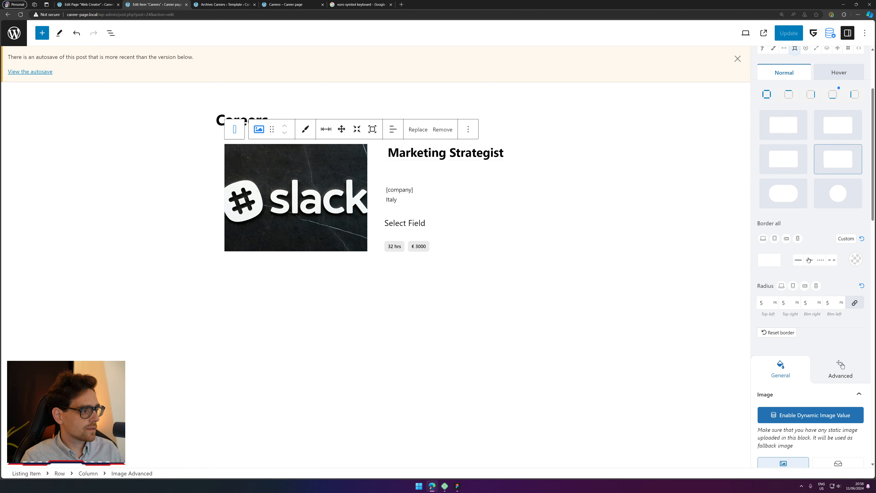
{"action": "left_click", "coordinate": [799, 262]}
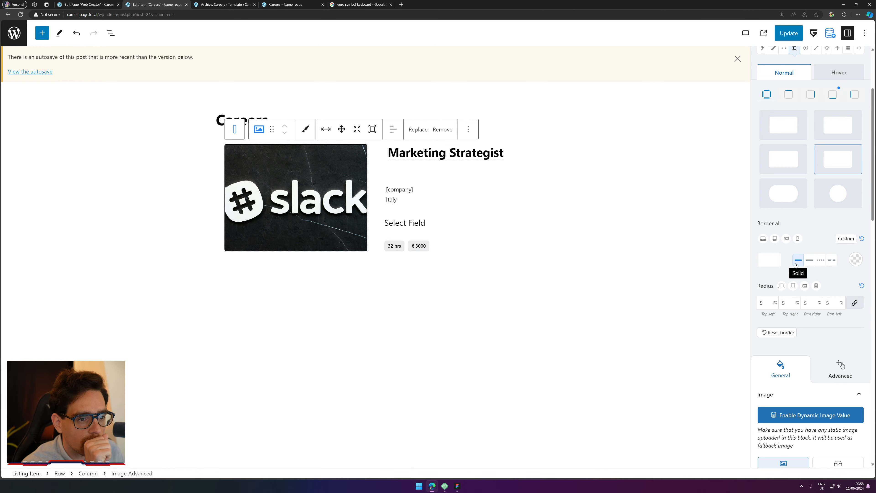
{"action": "left_click", "coordinate": [511, 304]}
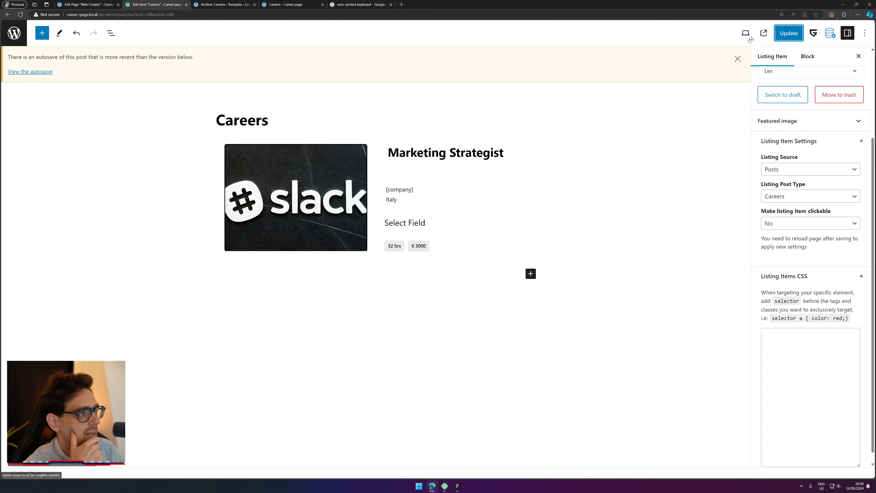
Step: Switch the career-img border to the second row's first rounded preset and set its border style to Solid
{"action": "left_click", "coordinate": [304, 183]}
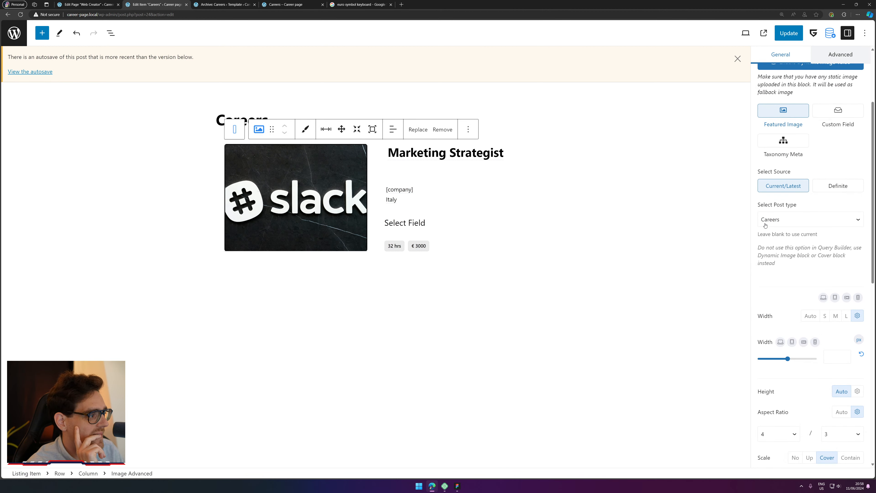
{"action": "scroll", "coordinate": [816, 163], "scroll_direction": "down", "scroll_amount": 12}
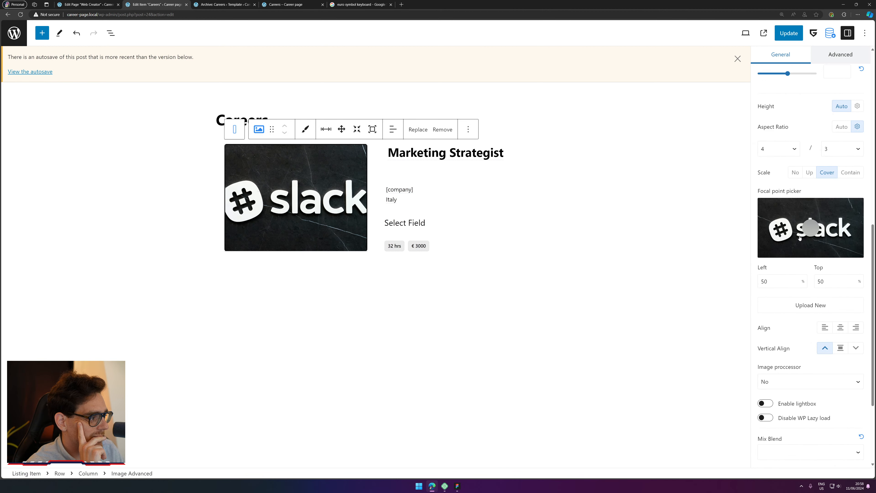
{"action": "scroll", "coordinate": [795, 277], "scroll_direction": "up", "scroll_amount": 15}
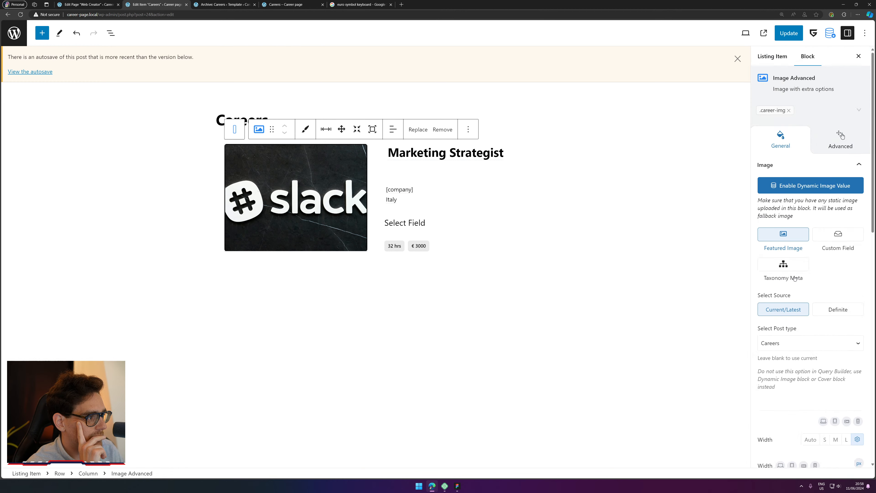
{"action": "scroll", "coordinate": [787, 272], "scroll_direction": "down", "scroll_amount": 5}
{"action": "scroll", "coordinate": [788, 272], "scroll_direction": "up", "scroll_amount": 5}
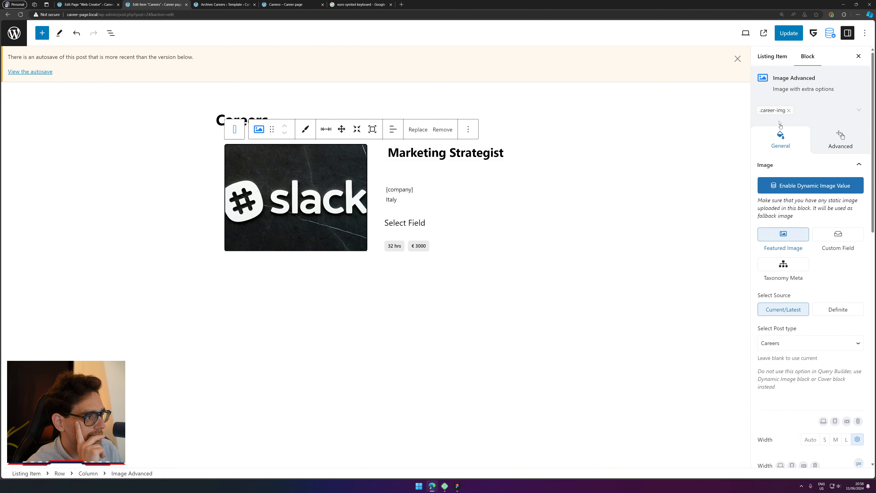
{"action": "left_click", "coordinate": [795, 162]}
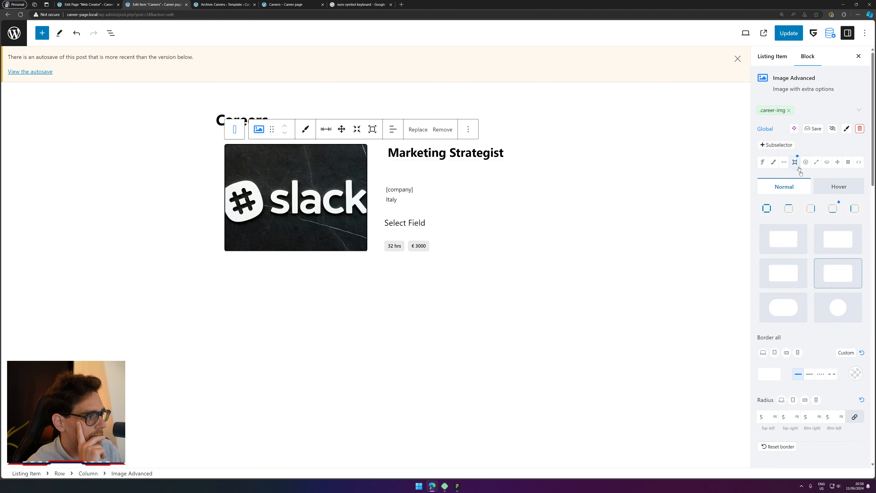
{"action": "scroll", "coordinate": [825, 316], "scroll_direction": "down", "scroll_amount": 3}
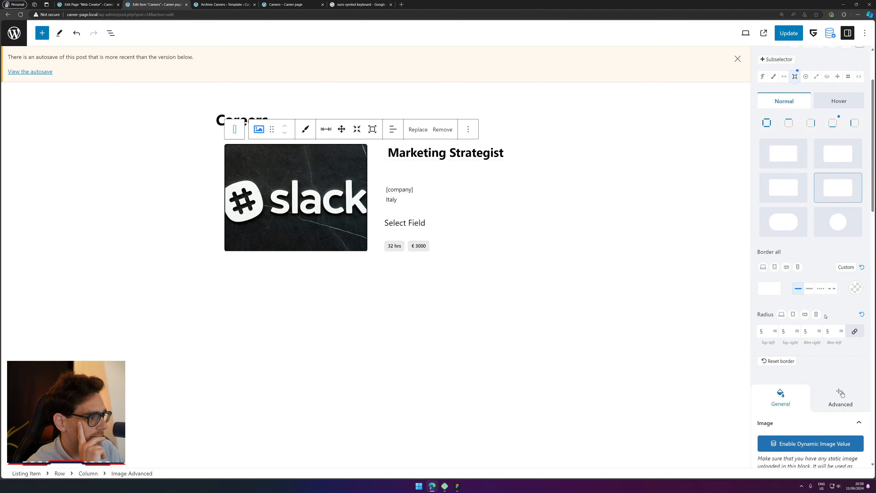
{"action": "left_click", "coordinate": [768, 200]}
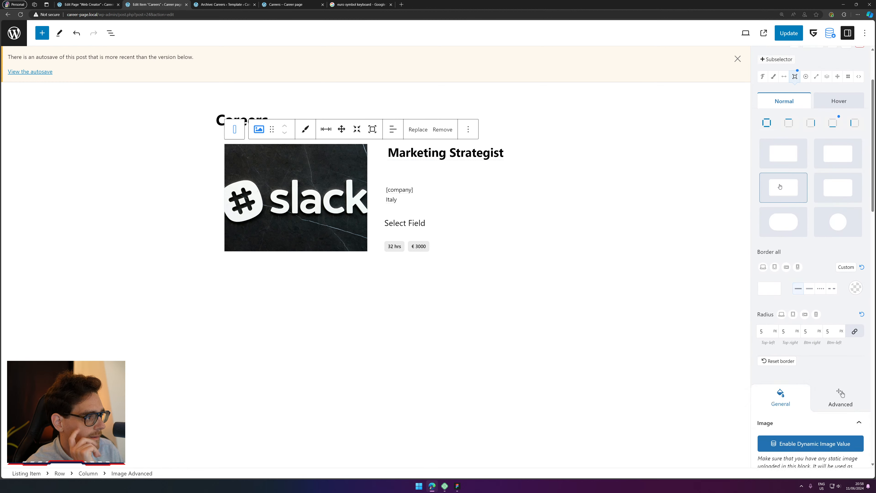
{"action": "left_click", "coordinate": [798, 289]}
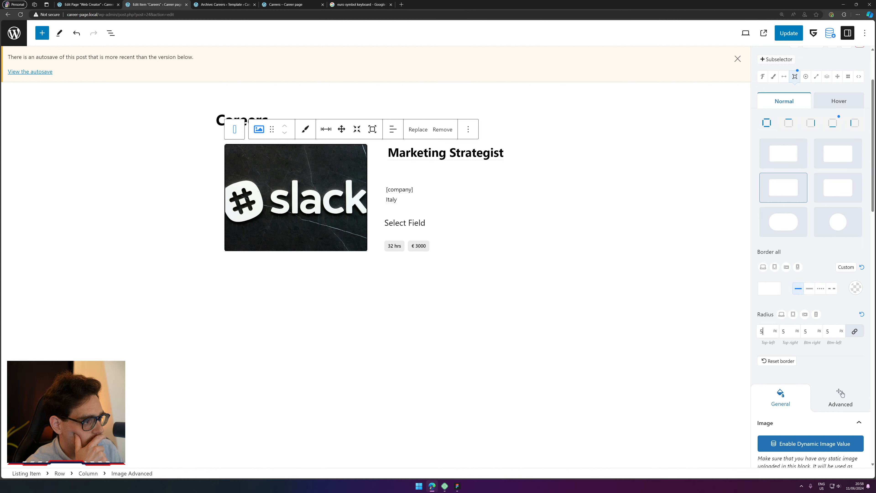
Step: Change the career-img corner radius unit to rem and set all four corners to 2 rem
{"action": "left_click", "coordinate": [774, 332]}
{"action": "left_click", "coordinate": [797, 337]}
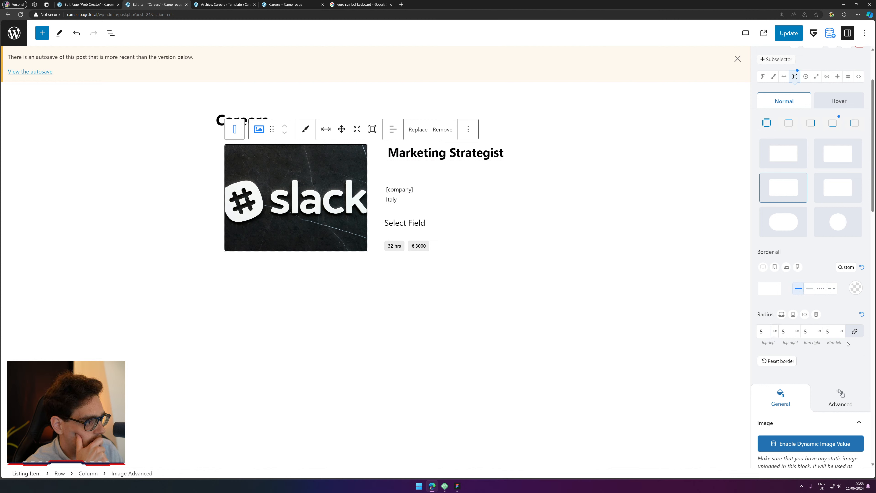
{"action": "left_click", "coordinate": [795, 333]}
{"action": "left_click", "coordinate": [777, 353]}
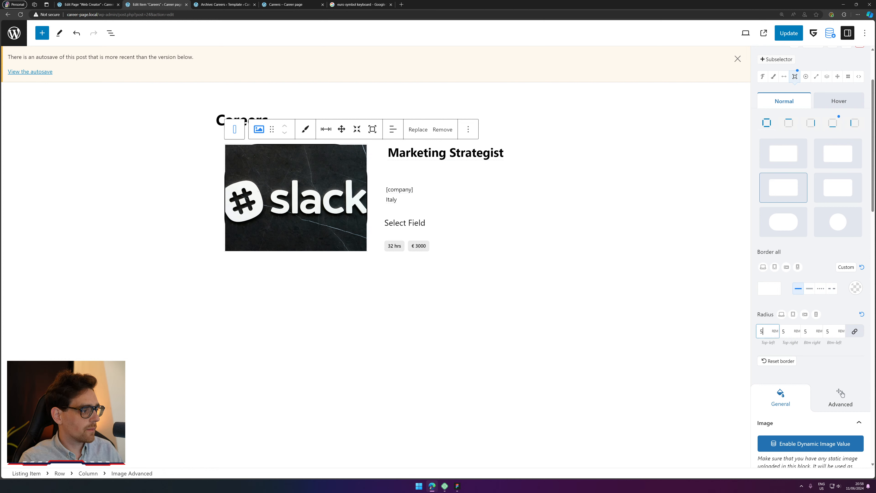
{"action": "type", "text": "2"}
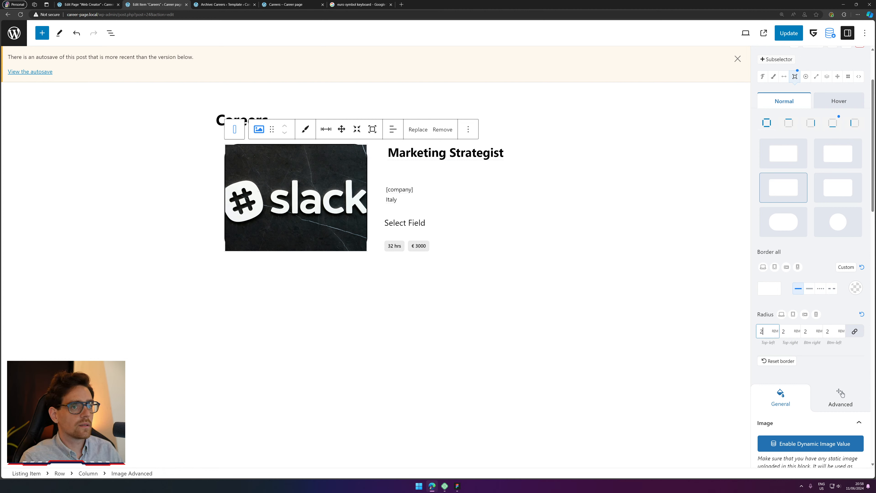
Step: Show the listing item's block structure and expand the second column
{"action": "left_click", "coordinate": [111, 37]}
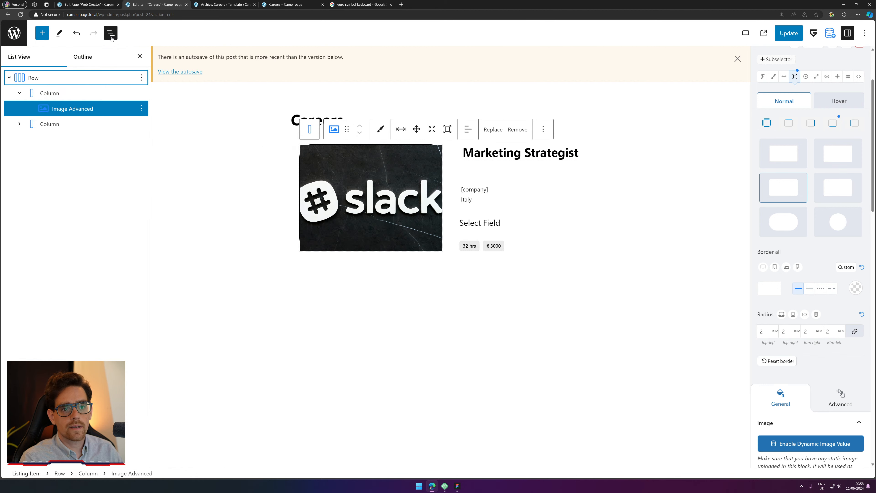
{"action": "left_click", "coordinate": [33, 126]}
{"action": "left_click", "coordinate": [19, 126]}
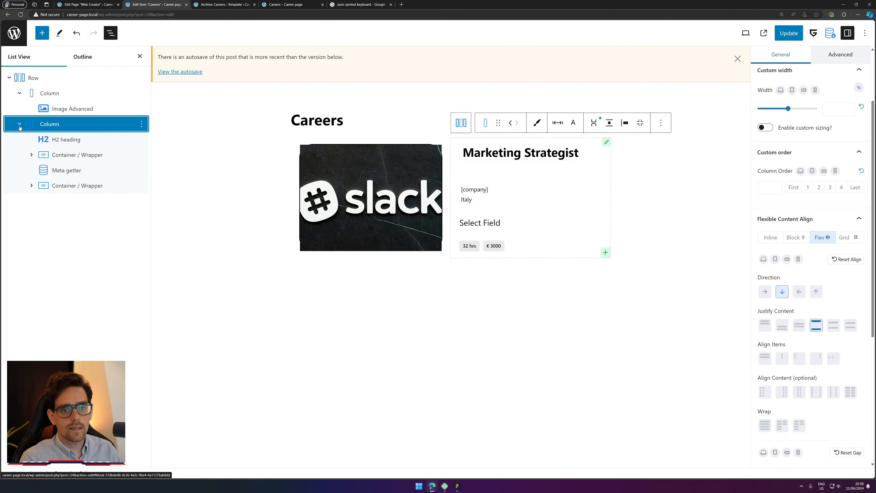
Step: Try deleting the Image Advanced block from the first column and undo the deletion
{"action": "left_click", "coordinate": [57, 94]}
{"action": "left_click", "coordinate": [65, 108]}
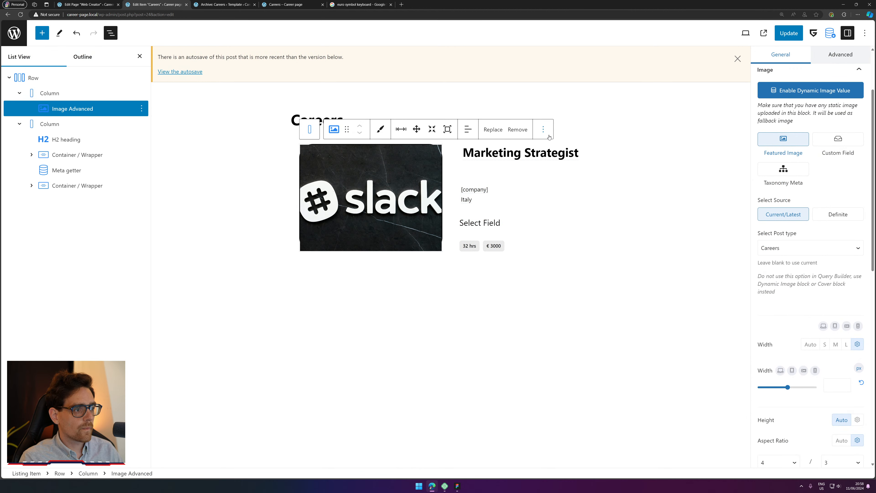
{"action": "left_click", "coordinate": [543, 130]}
{"action": "left_click", "coordinate": [589, 309]}
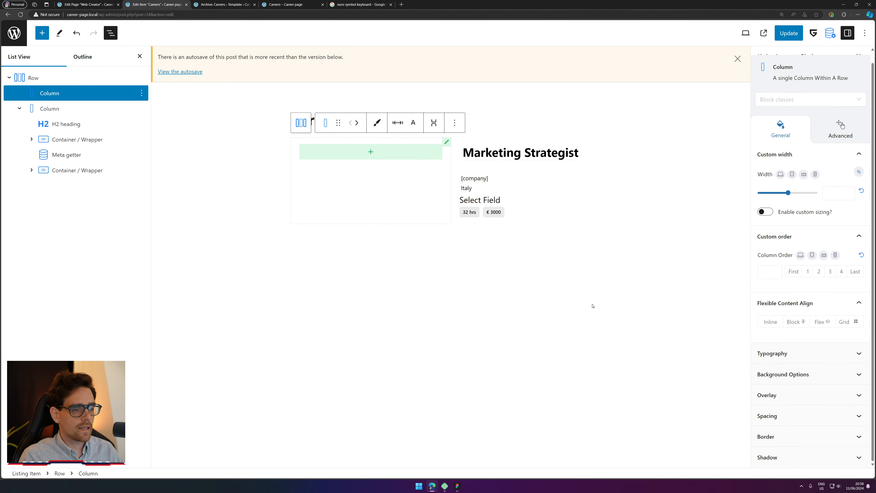
{"action": "key", "text": "ctrl+z"}
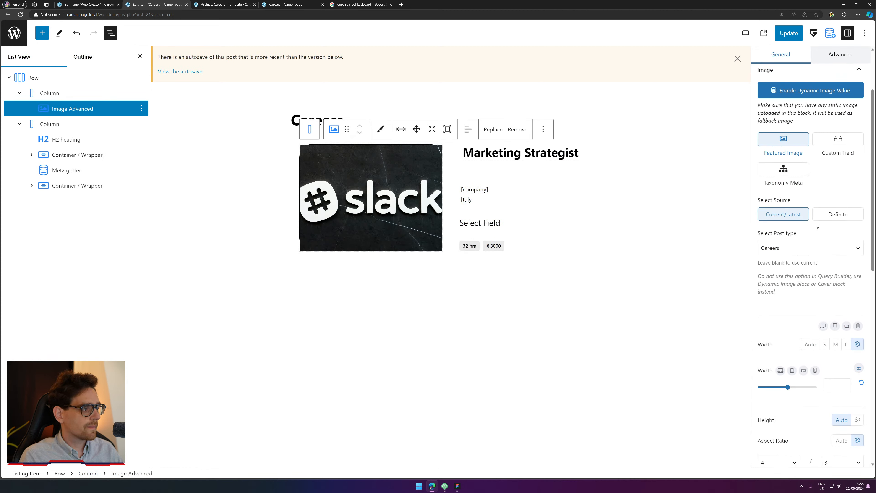
Step: Look through the Image Advanced block's general settings and update the Careers listing item
{"action": "scroll", "coordinate": [816, 227], "scroll_direction": "down", "scroll_amount": 1}
{"action": "scroll", "coordinate": [803, 338], "scroll_direction": "down", "scroll_amount": 10}
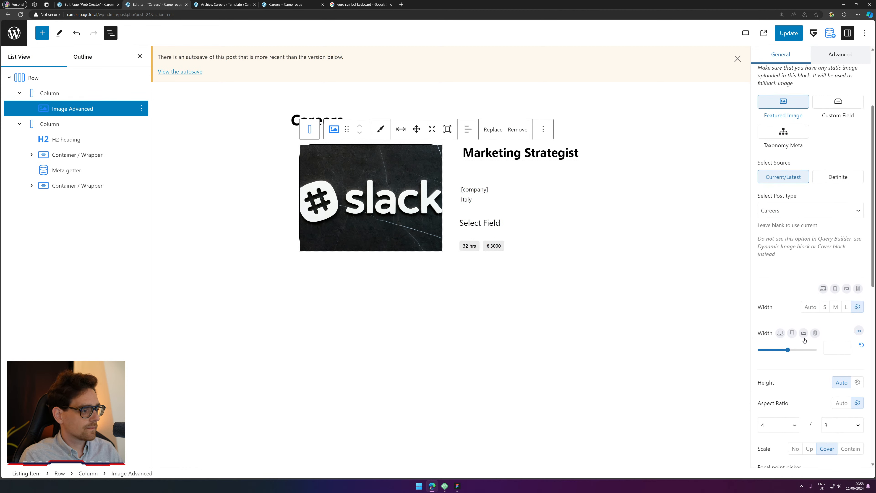
{"action": "scroll", "coordinate": [804, 338], "scroll_direction": "down", "scroll_amount": 1}
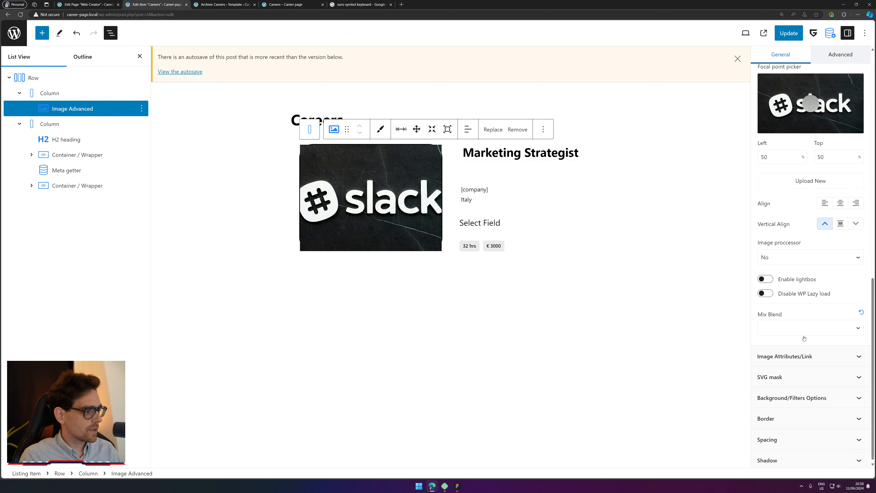
{"action": "left_click", "coordinate": [796, 34]}
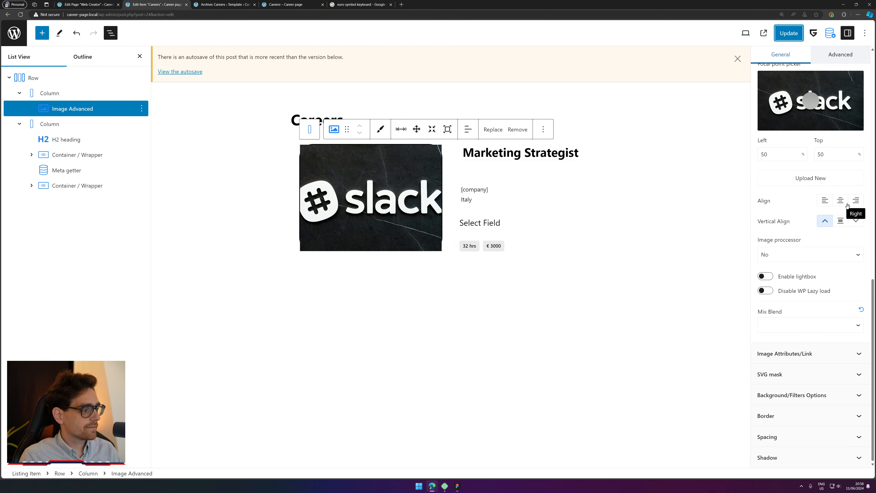
Step: Switch the career-img border to the first row's second preset, set its style to Solid and update the listing item
{"action": "scroll", "coordinate": [803, 165], "scroll_direction": "up", "scroll_amount": 12}
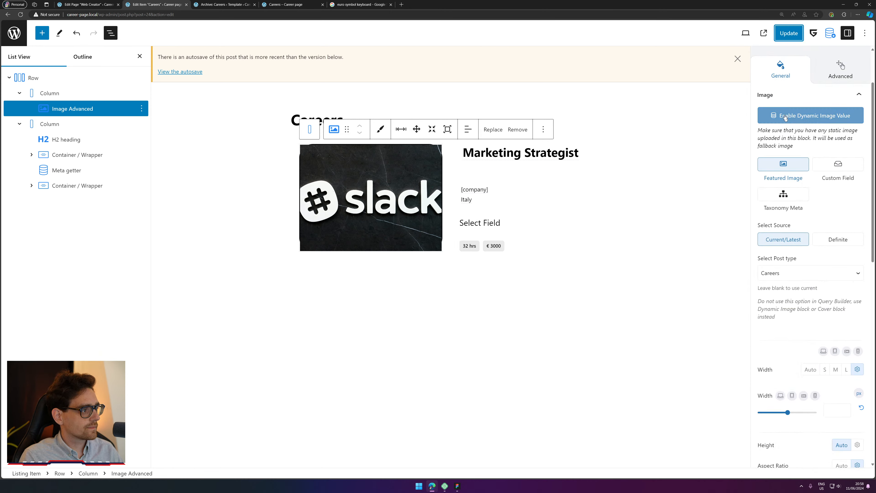
{"action": "scroll", "coordinate": [783, 115], "scroll_direction": "up", "scroll_amount": 4}
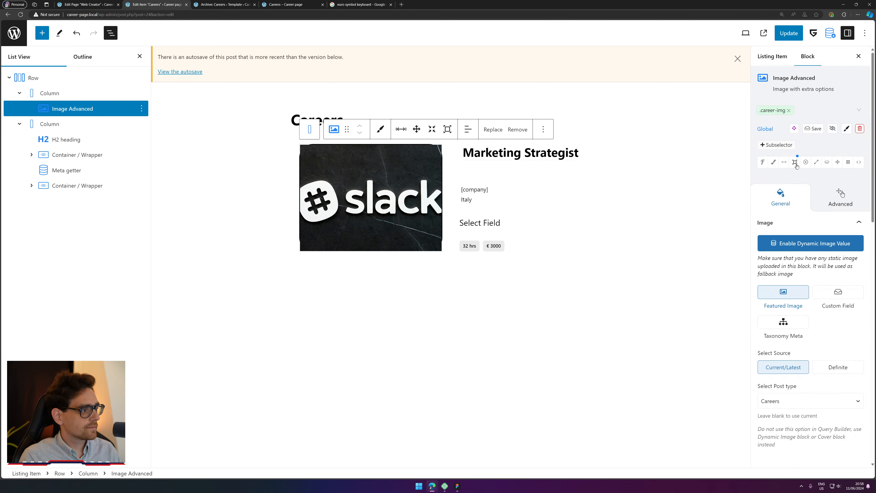
{"action": "left_click", "coordinate": [795, 163]}
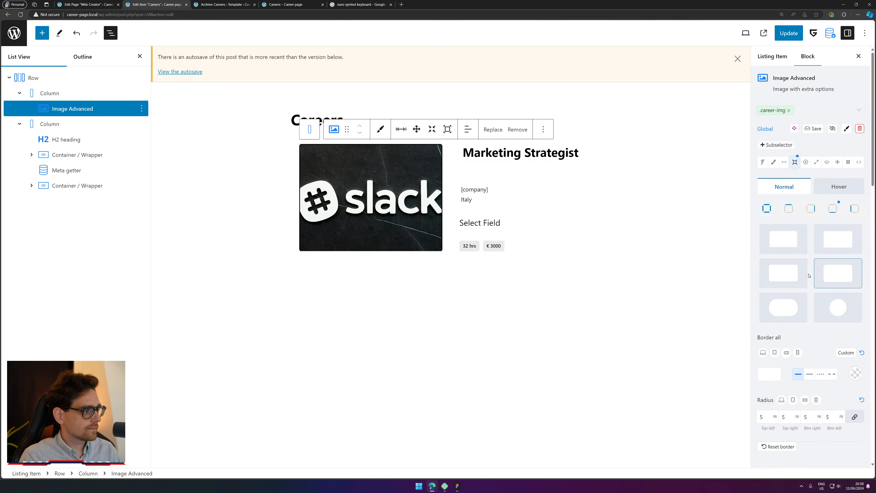
{"action": "left_click", "coordinate": [825, 249]}
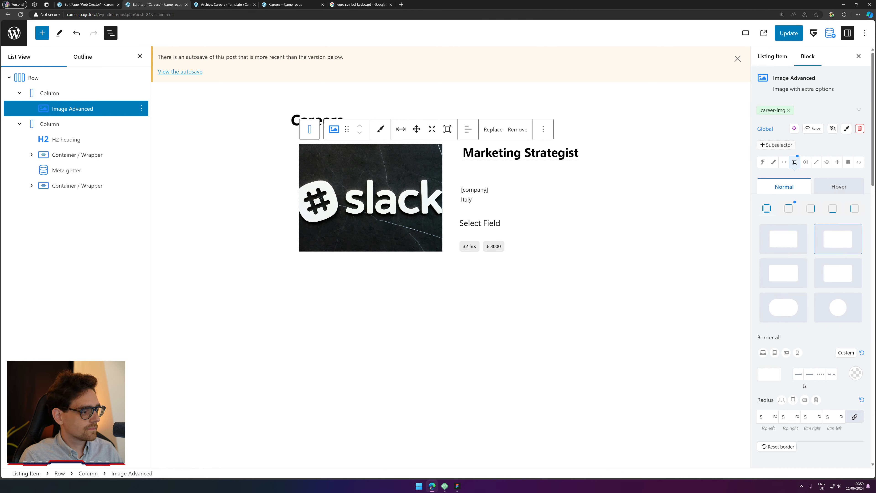
{"action": "left_click", "coordinate": [800, 372]}
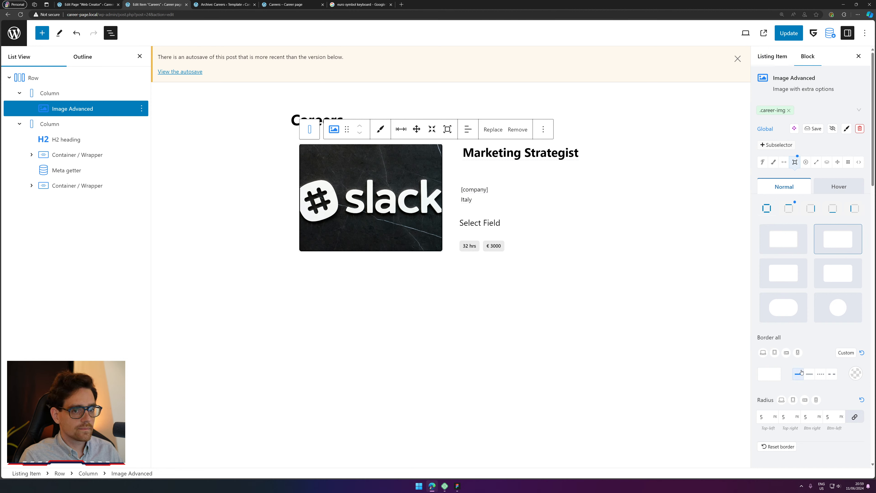
{"action": "left_click", "coordinate": [791, 34]}
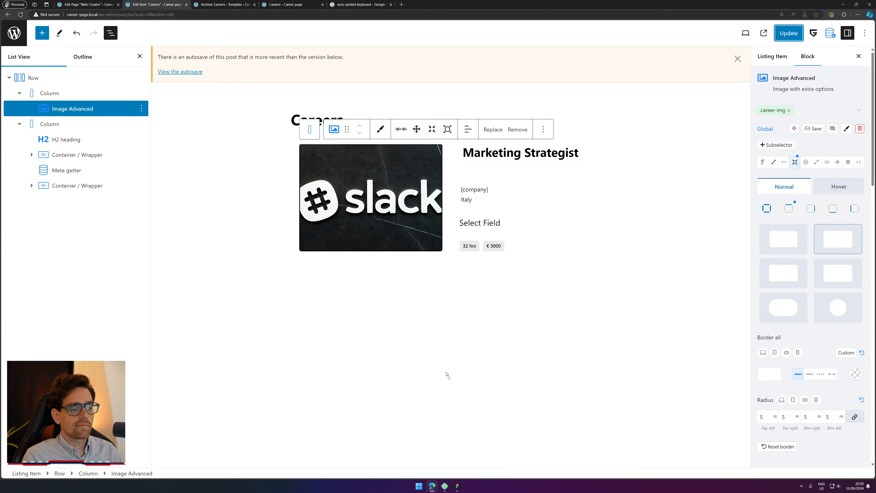
Step: Switch to the live Careers page and reload it to check the listing images' corners
{"action": "left_click", "coordinate": [244, 3]}
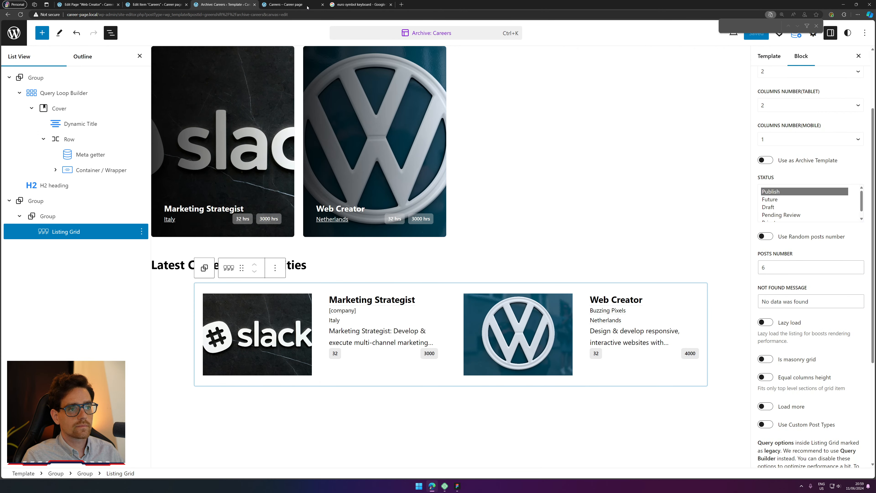
{"action": "left_click", "coordinate": [284, 4]}
{"action": "left_click", "coordinate": [20, 14]}
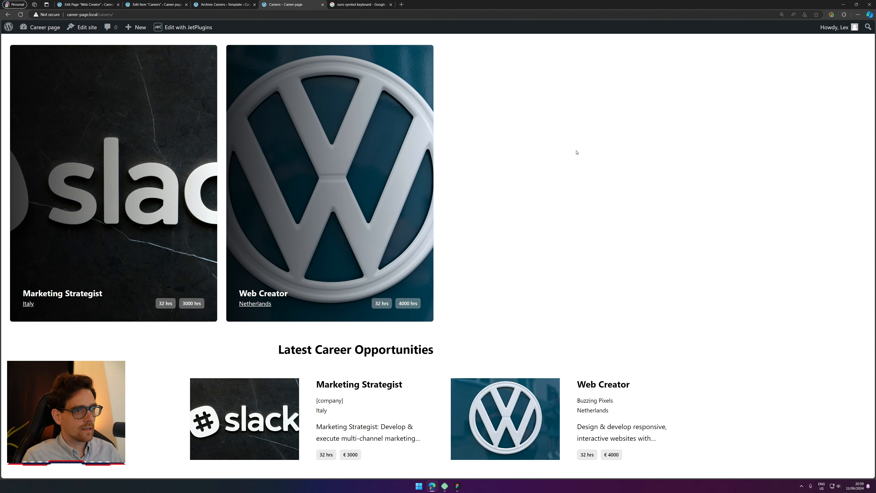
Step: Inspect the Slack listing image in DevTools and view the computed styles of the image and its career-img wrapper
{"action": "right_click", "coordinate": [218, 404]}
{"action": "left_click", "coordinate": [244, 403]}
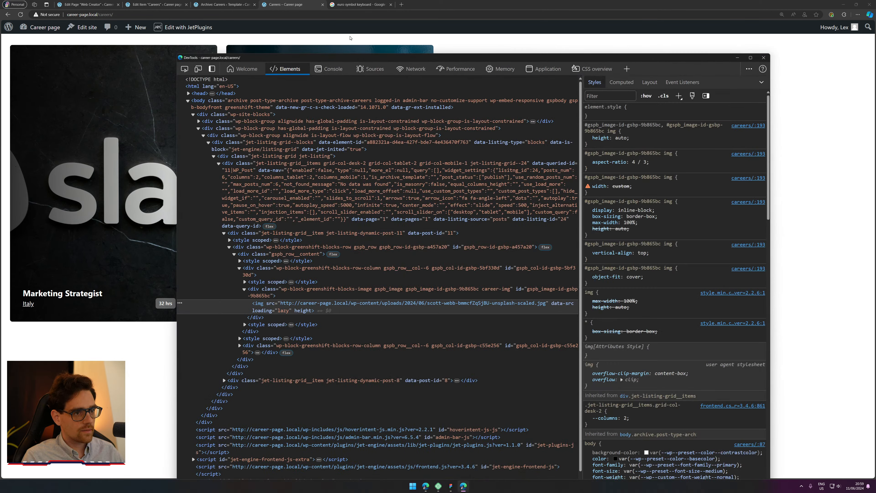
{"action": "left_click_drag", "start_coordinate": [349, 58], "coordinate": [540, 24]}
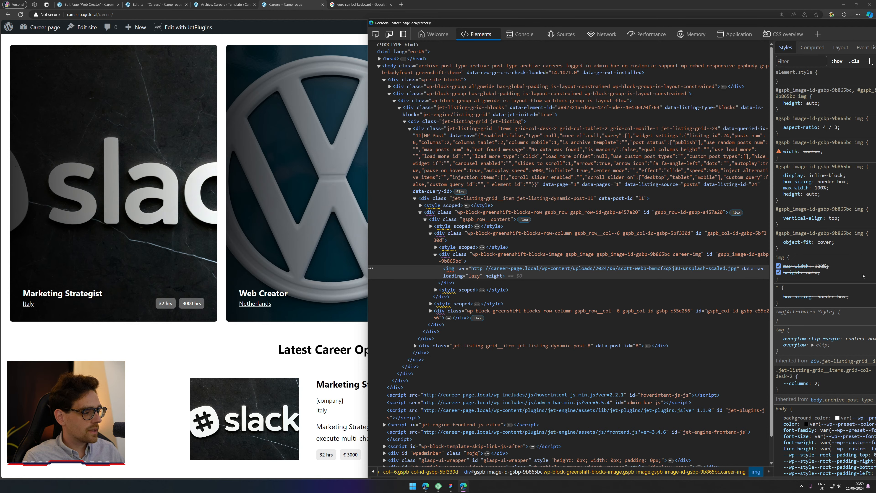
{"action": "scroll", "coordinate": [862, 276], "scroll_direction": "down", "scroll_amount": 5}
{"action": "left_click", "coordinate": [811, 48]}
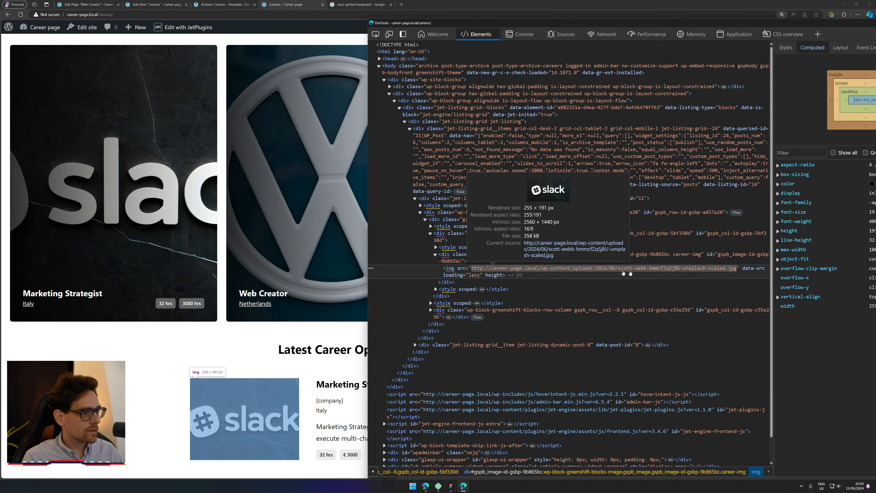
{"action": "left_click", "coordinate": [679, 255]}
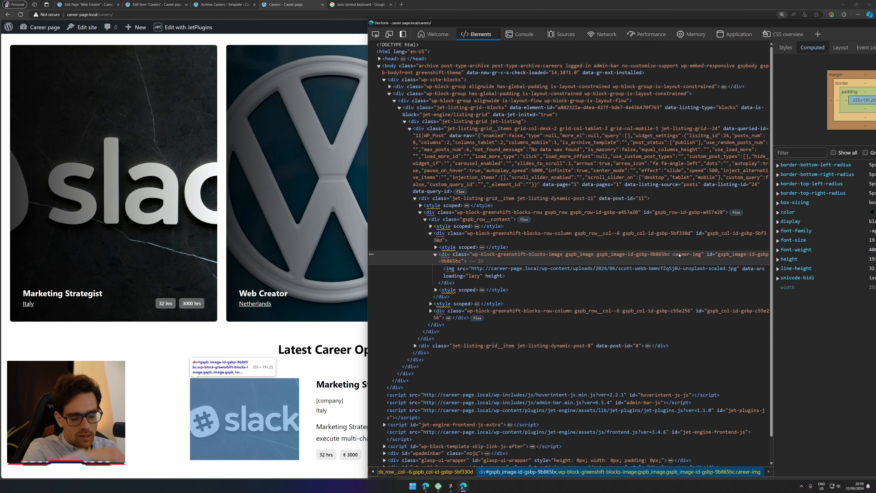
Step: Capture a screen snip of the career-img wrapper's markup in the DevTools element tree
{"action": "key", "text": "super"}
{"action": "key", "text": "super"}
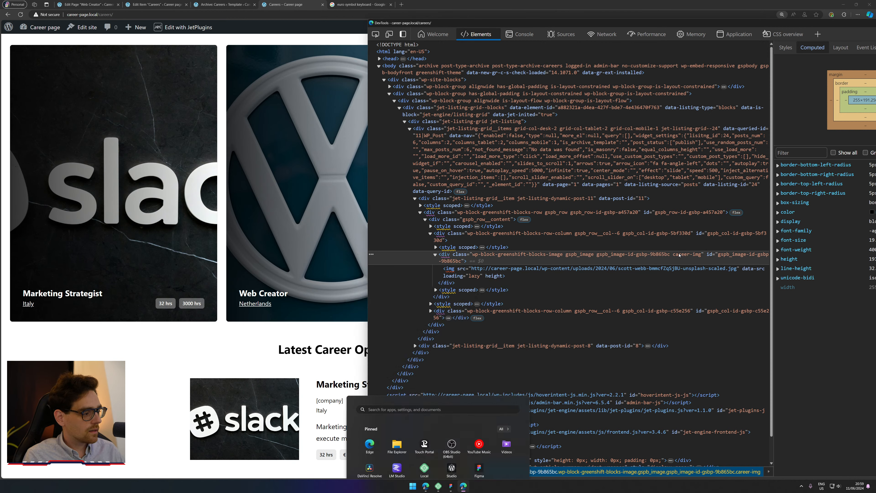
{"action": "key", "text": "super+shift+s"}
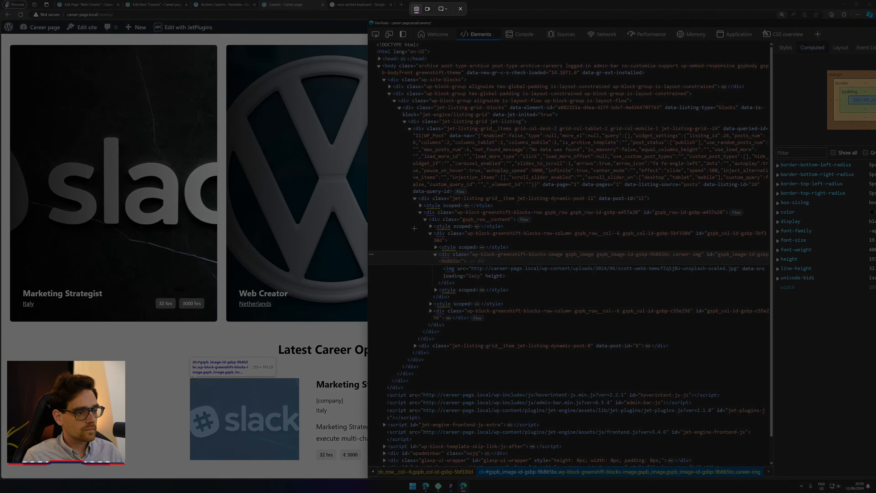
{"action": "left_click_drag", "start_coordinate": [414, 225], "coordinate": [760, 319]}
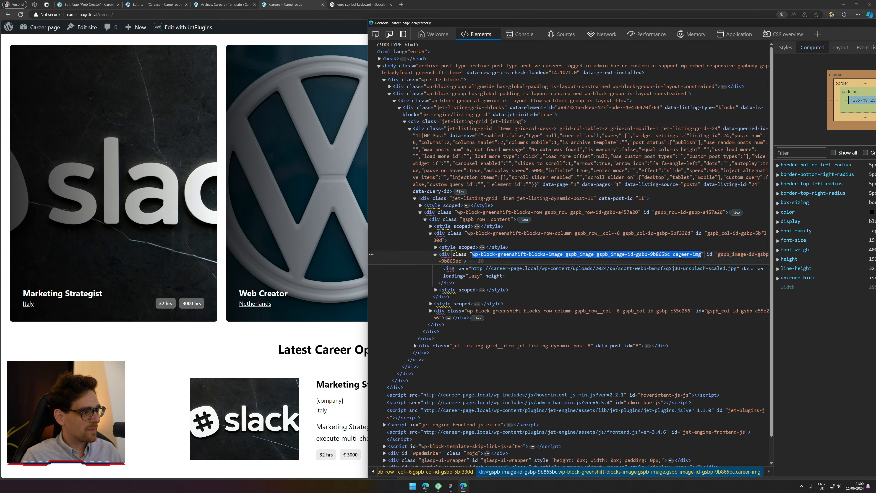
Step: Examine the career-img class on the wrapper and the nested img element, then leave the element inspection
{"action": "double_click", "coordinate": [680, 256]}
{"action": "left_click_drag", "start_coordinate": [674, 255], "coordinate": [701, 255]}
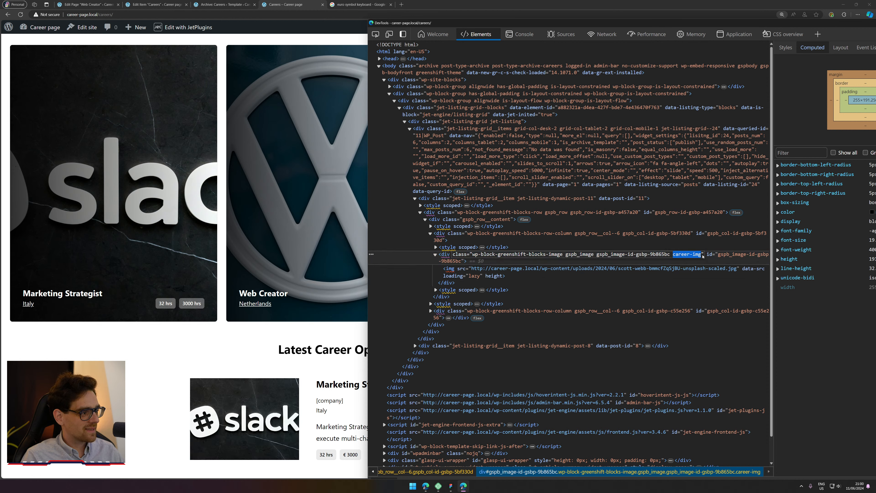
{"action": "key", "text": "Escape"}
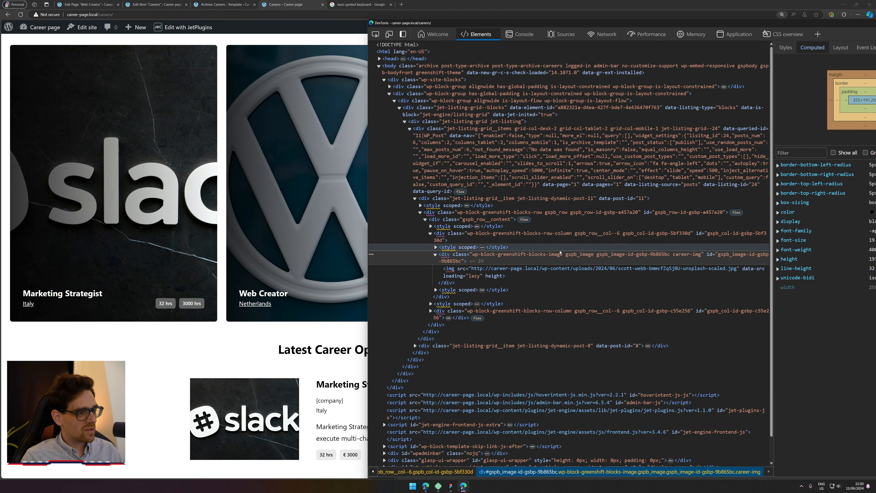
{"action": "left_click", "coordinate": [493, 276]}
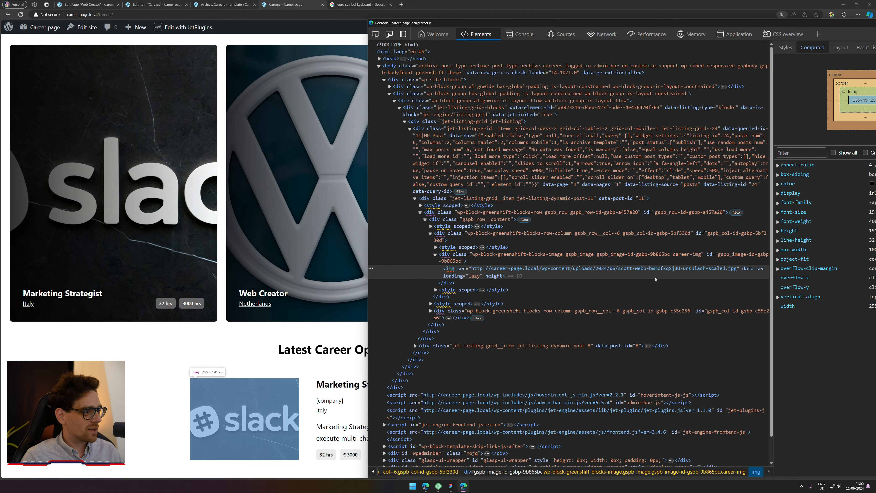
{"action": "key", "text": "F12"}
Step: Check the Listing Grid block's settings in the Archive: Careers template
{"action": "key", "text": "ctrl+shift+Tab"}
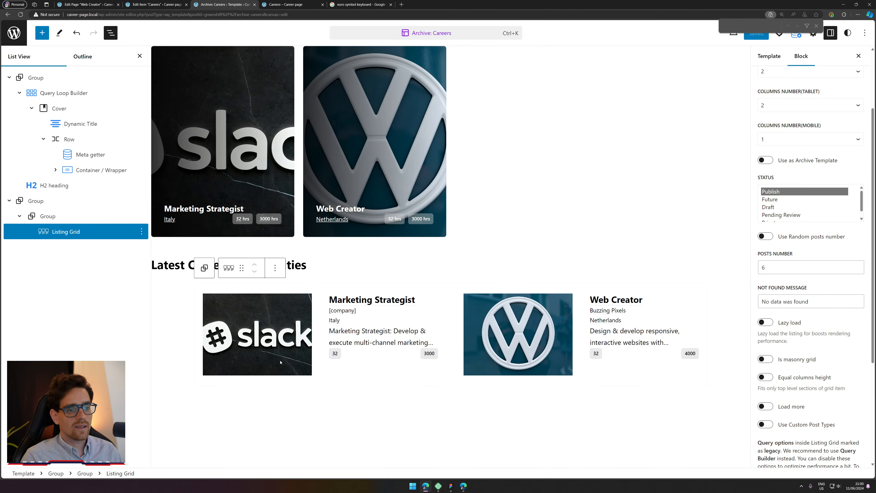
{"action": "left_click", "coordinate": [293, 332]}
{"action": "scroll", "coordinate": [785, 271], "scroll_direction": "up", "scroll_amount": 3}
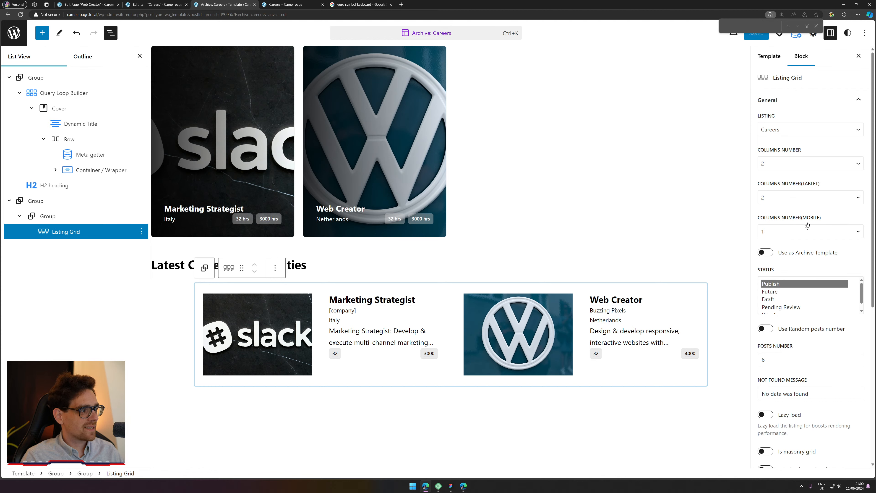
Step: Return to the Careers listing item and set the Image Advanced block's overflow to Hidden
{"action": "key", "text": "ctrl+shift+Tab"}
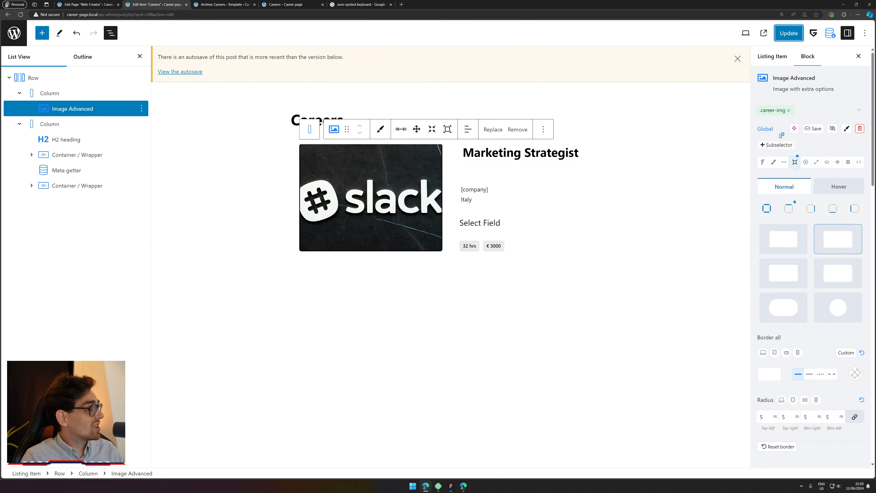
{"action": "left_click", "coordinate": [786, 263]}
{"action": "scroll", "coordinate": [762, 294], "scroll_direction": "down", "scroll_amount": 5}
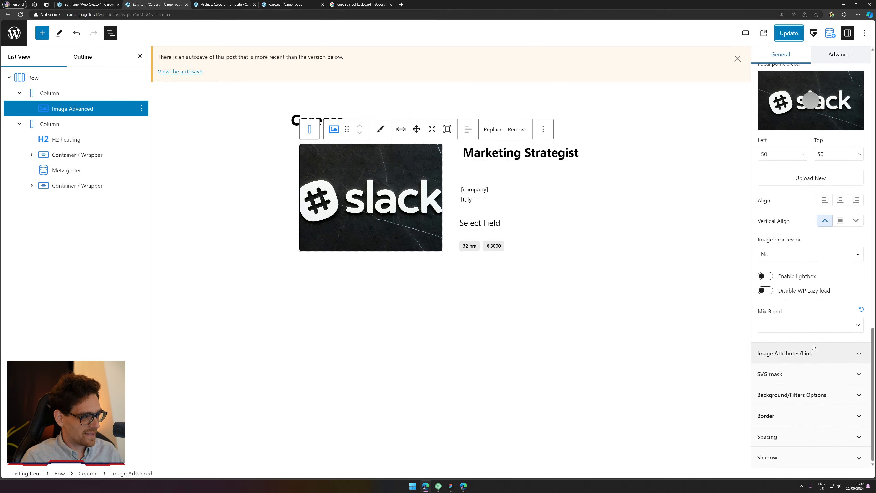
{"action": "left_click", "coordinate": [789, 439]}
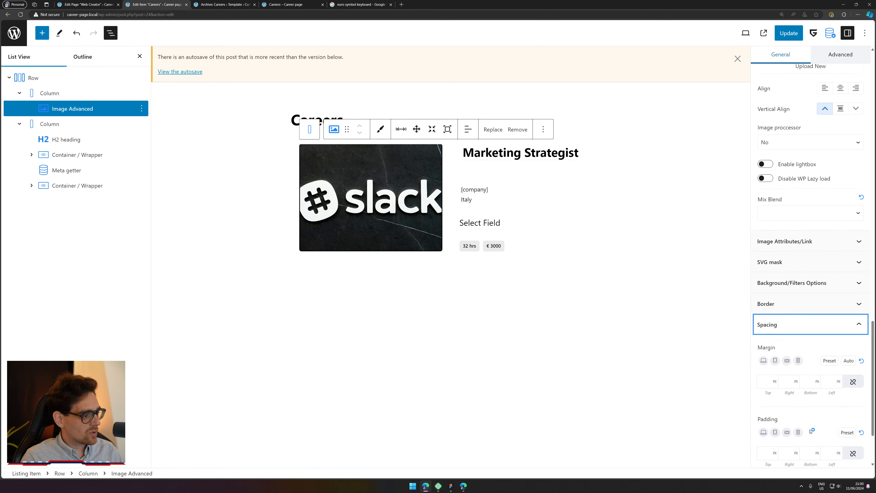
{"action": "left_click", "coordinate": [797, 414]}
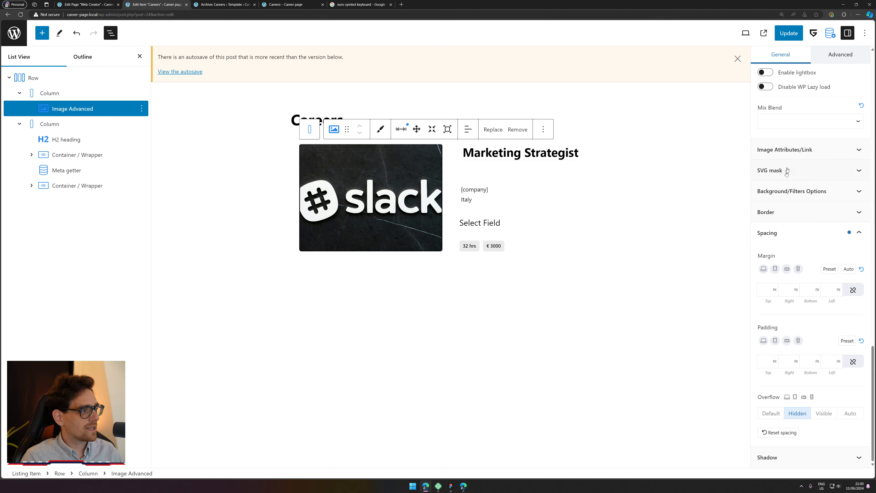
{"action": "scroll", "coordinate": [808, 224], "scroll_direction": "up", "scroll_amount": 8}
{"action": "scroll", "coordinate": [811, 200], "scroll_direction": "down", "scroll_amount": 8}
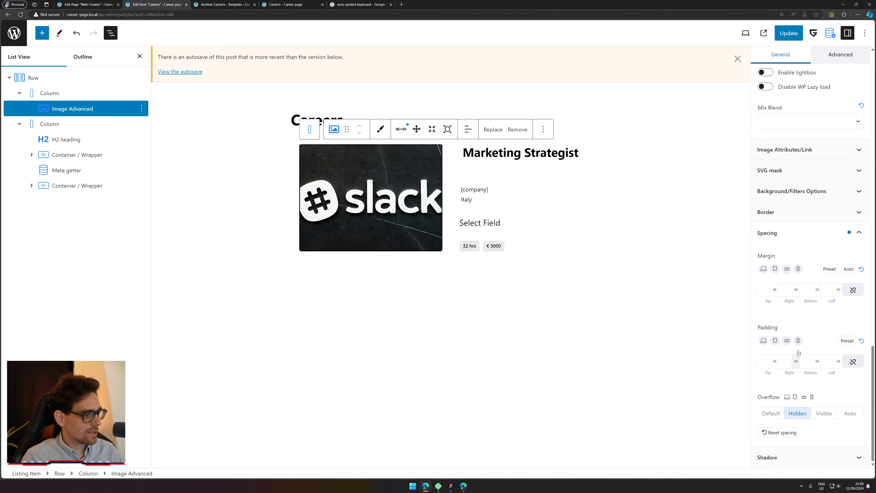
Step: Give the image block's own border the second row's second preset and set all four corner radii to 1 rem
{"action": "left_click", "coordinate": [794, 212]}
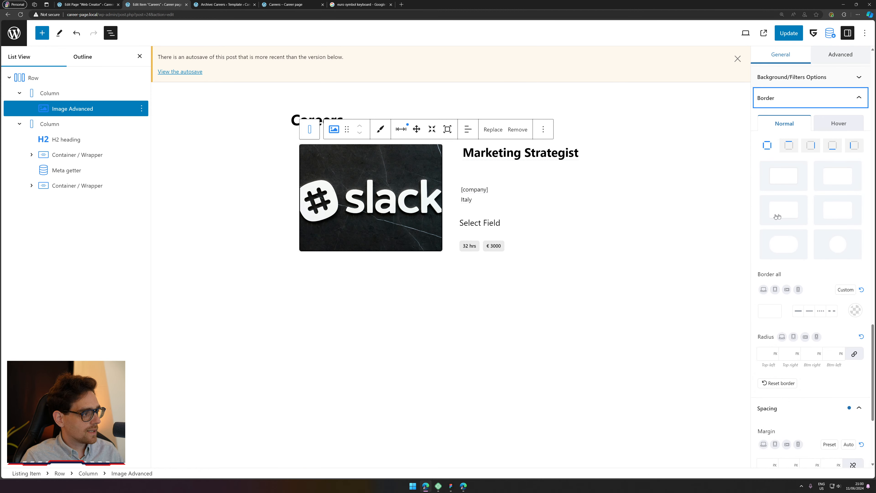
{"action": "left_click", "coordinate": [825, 216]}
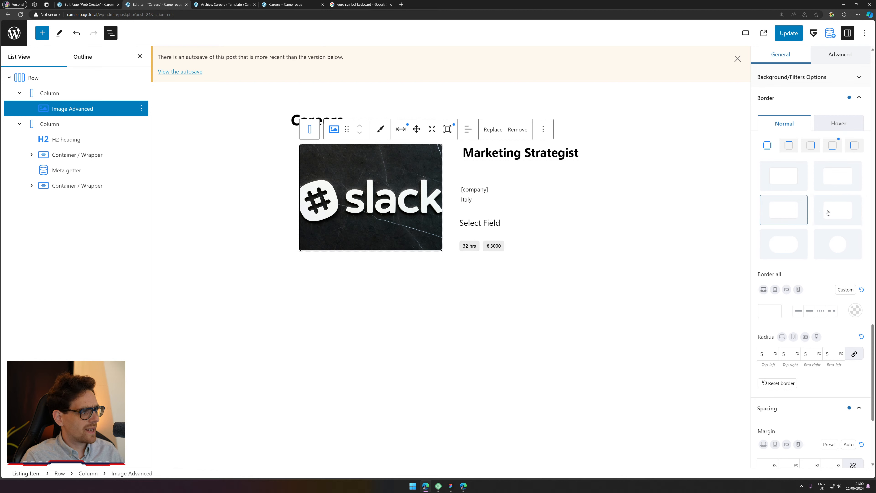
{"action": "left_click", "coordinate": [785, 211]}
{"action": "left_click", "coordinate": [833, 213]}
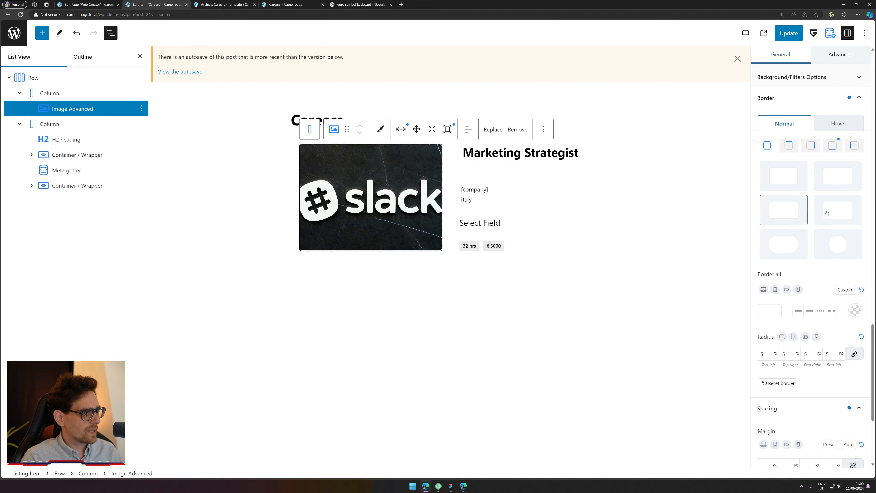
{"action": "left_click", "coordinate": [775, 353]}
{"action": "left_click", "coordinate": [774, 378]}
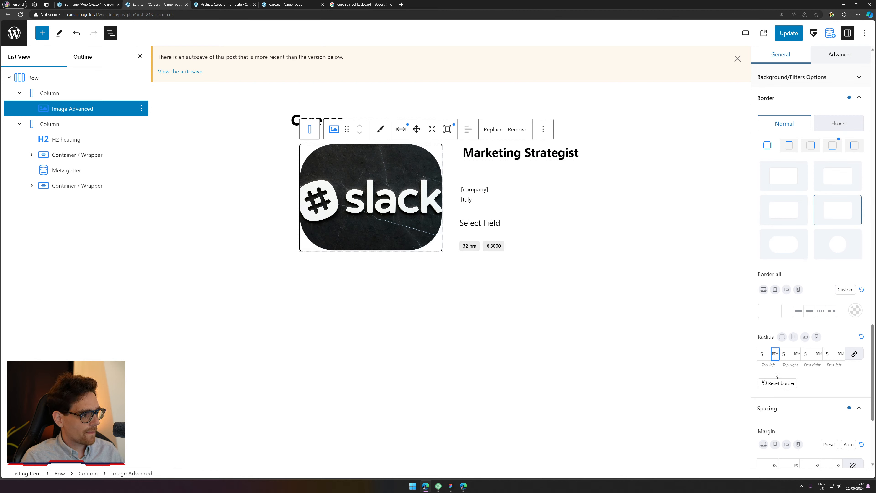
{"action": "double_click", "coordinate": [762, 354]}
{"action": "type", "text": "2"}
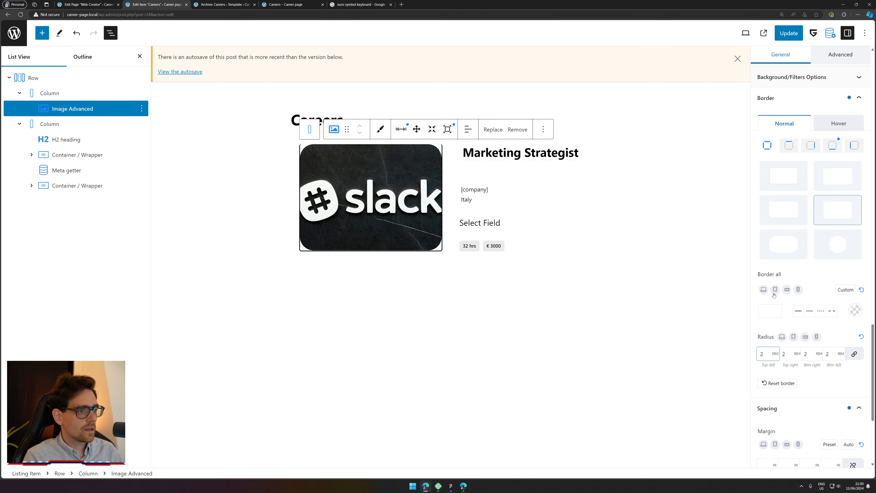
{"action": "key", "text": "BackSpace"}
{"action": "type", "text": "1"}
Step: Give the image block's all-sides border a fully transparent colour and update the listing item
{"action": "left_click", "coordinate": [765, 310]}
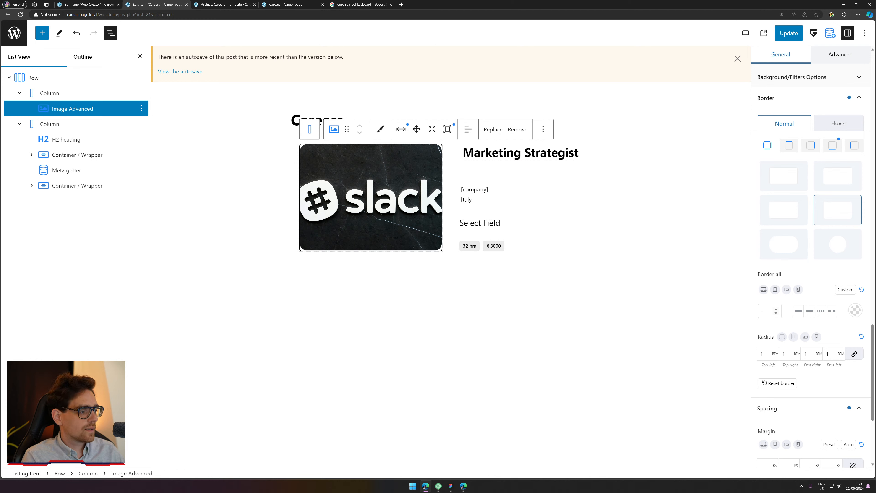
{"action": "left_click", "coordinate": [855, 309]}
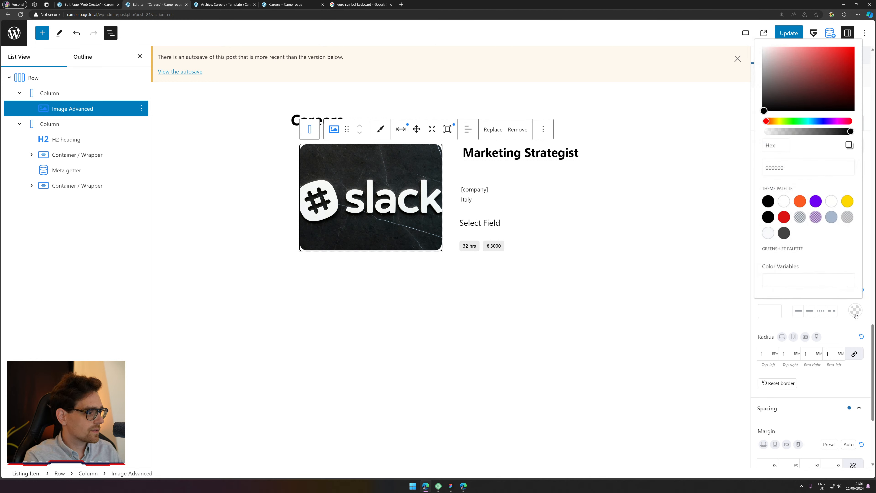
{"action": "left_click", "coordinate": [835, 203]}
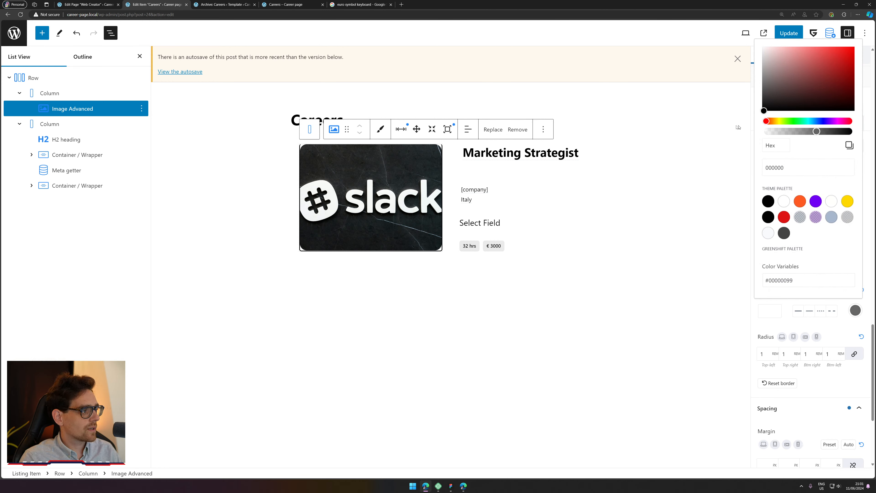
{"action": "left_click", "coordinate": [773, 303]}
{"action": "left_click", "coordinate": [786, 37]}
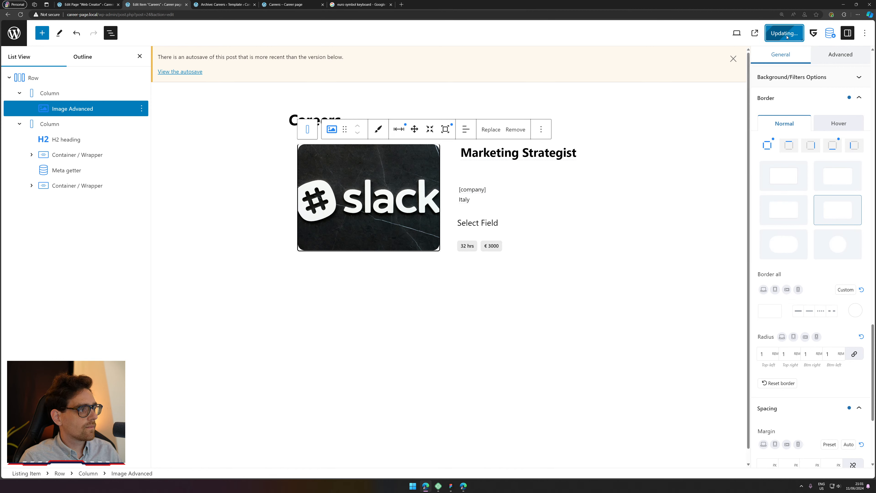
Step: Check the image block's bottom border, reset all of its border settings, and return to the all-sides border
{"action": "left_click", "coordinate": [832, 146]}
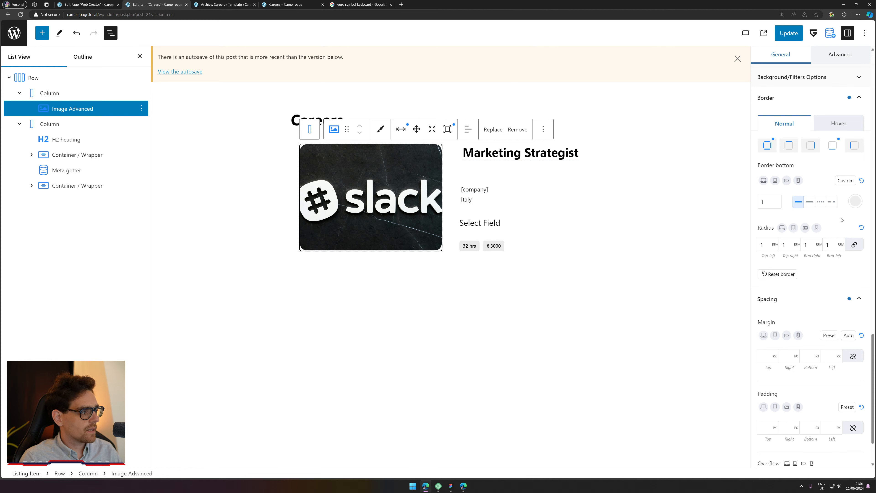
{"action": "left_click", "coordinate": [780, 274]}
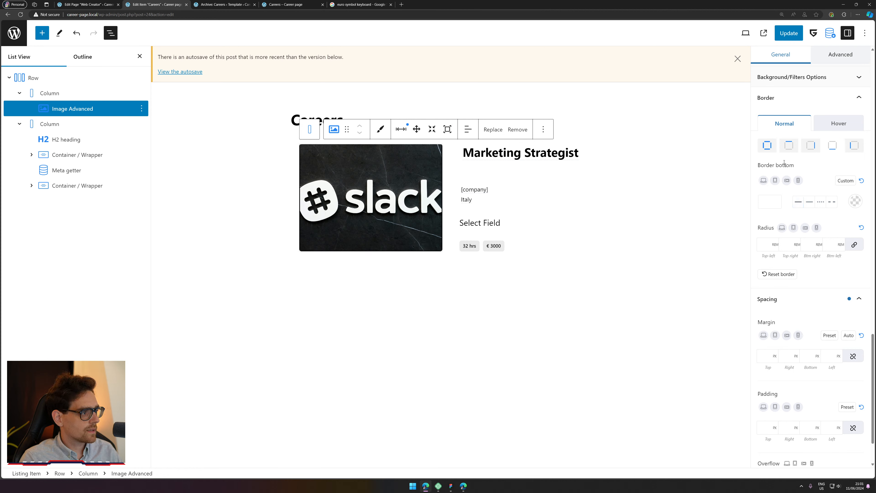
{"action": "left_click", "coordinate": [771, 145]}
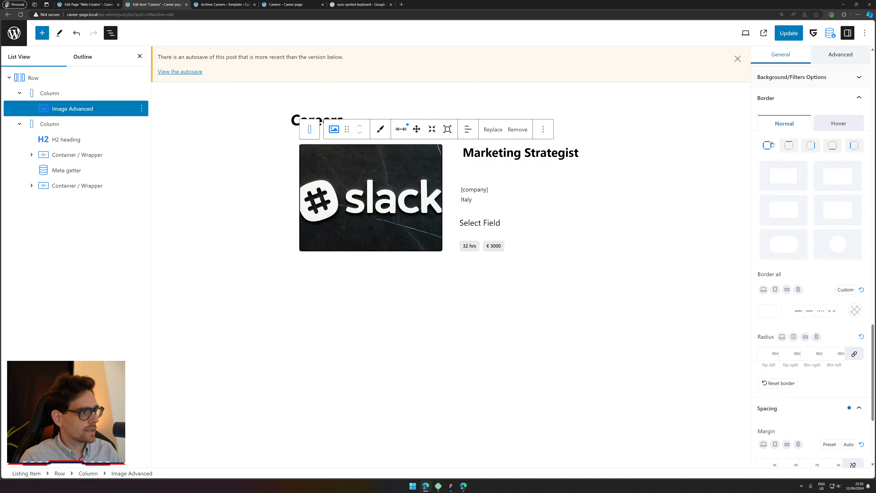
Step: Apply the second row's second border preset to the image block and set all four corner radii to 1 rem
{"action": "left_click", "coordinate": [830, 216]}
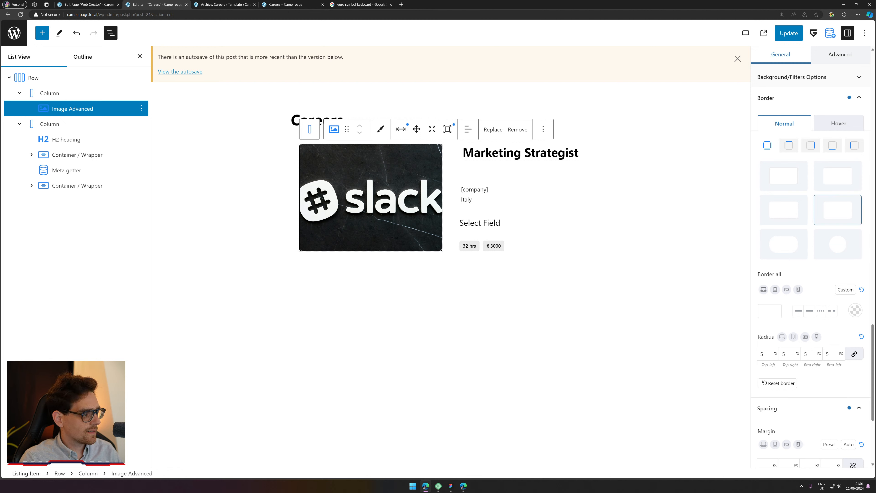
{"action": "left_click", "coordinate": [775, 354]}
{"action": "left_click", "coordinate": [774, 373]}
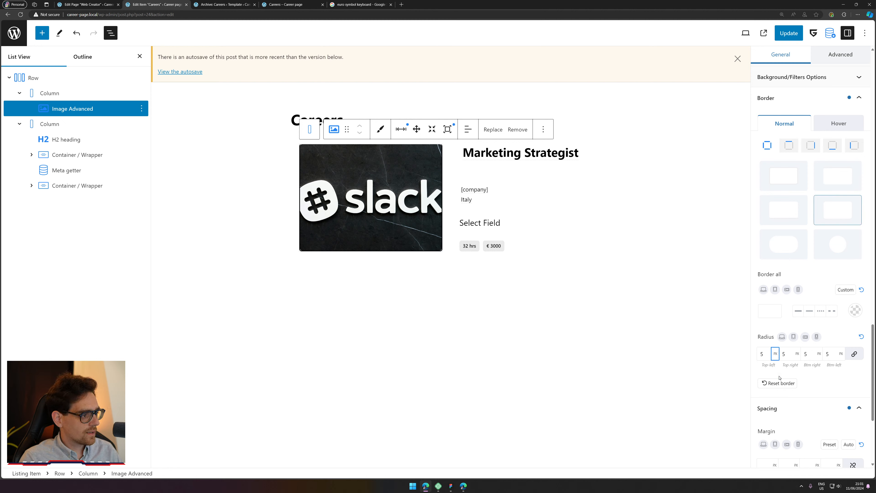
{"action": "double_click", "coordinate": [765, 349]}
{"action": "type", "text": "2"}
{"action": "left_click", "coordinate": [775, 353]}
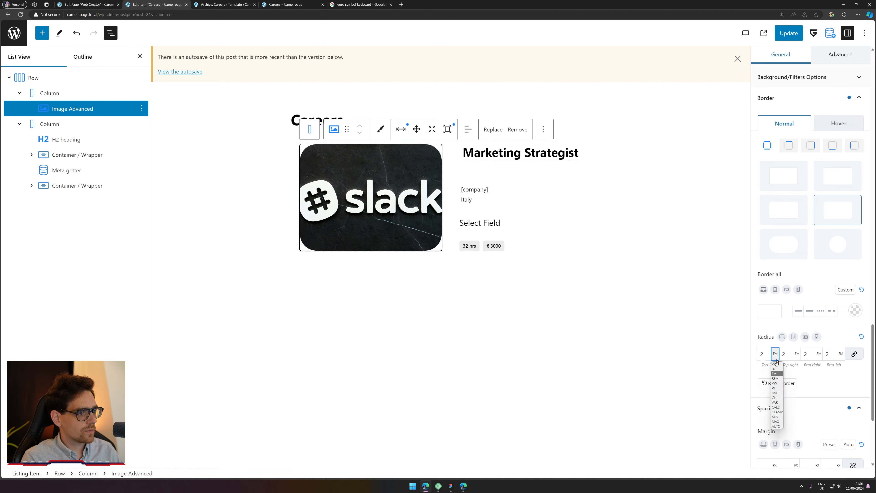
{"action": "left_click", "coordinate": [774, 381]}
{"action": "double_click", "coordinate": [762, 353]}
{"action": "type", "text": "1"}
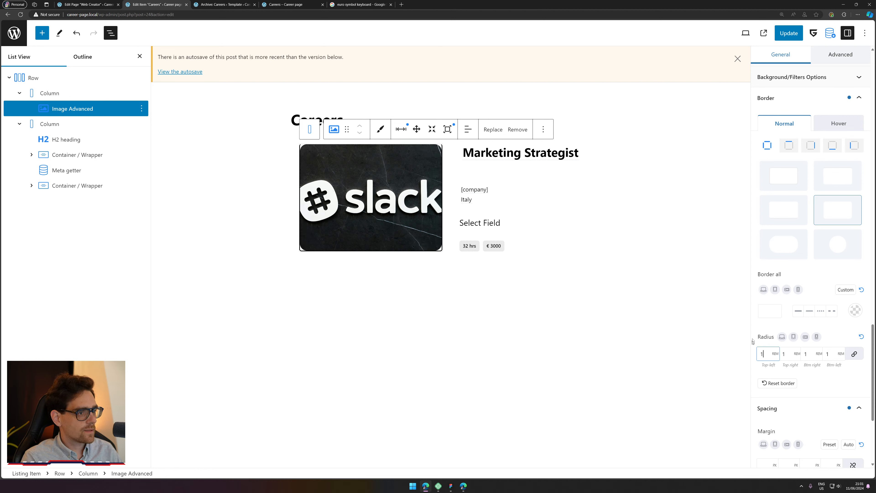
Step: Make the image block's all-sides border colour fully transparent and save the Careers listing item
{"action": "left_click", "coordinate": [760, 311]}
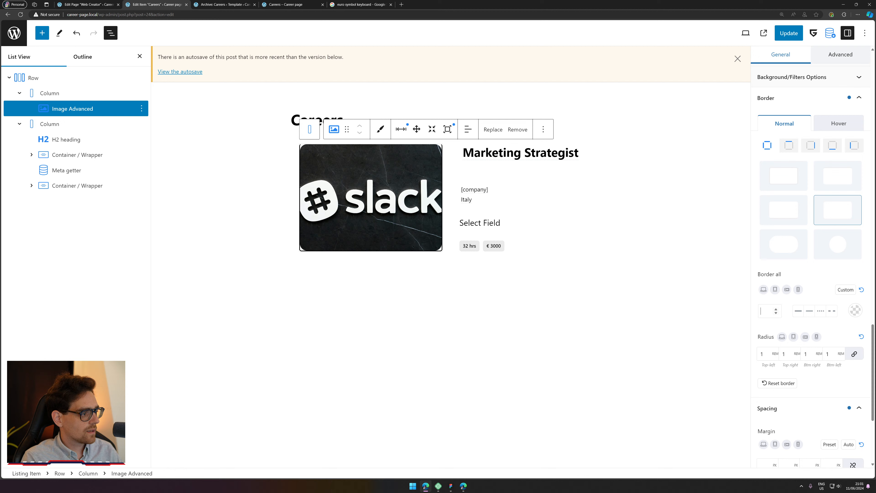
{"action": "left_click", "coordinate": [856, 311]}
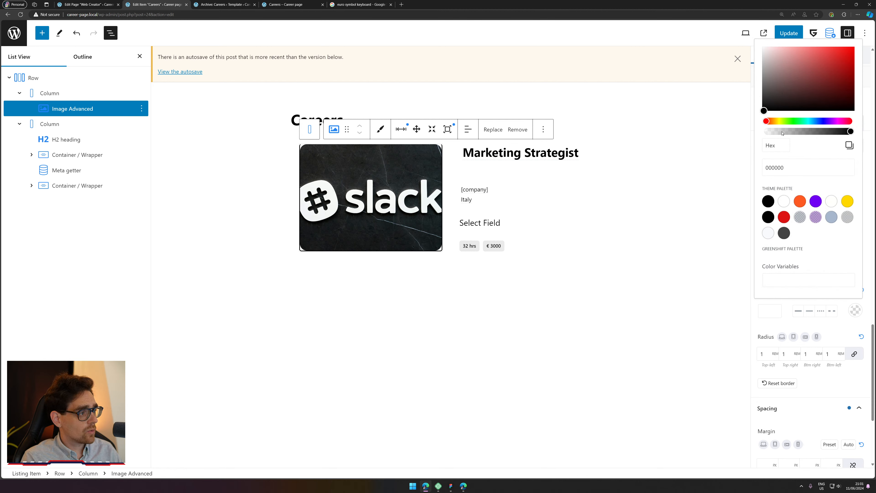
{"action": "left_click_drag", "start_coordinate": [782, 132], "coordinate": [733, 127]}
{"action": "left_click", "coordinate": [773, 333]}
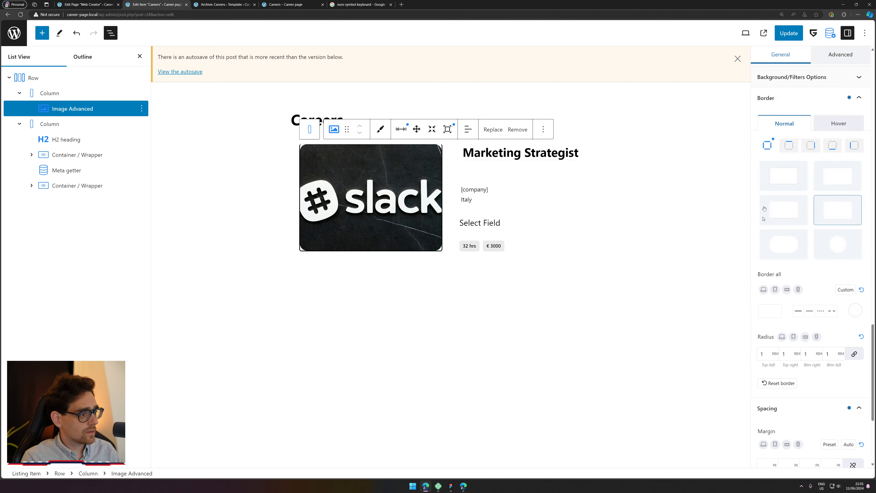
{"action": "left_click", "coordinate": [790, 35]}
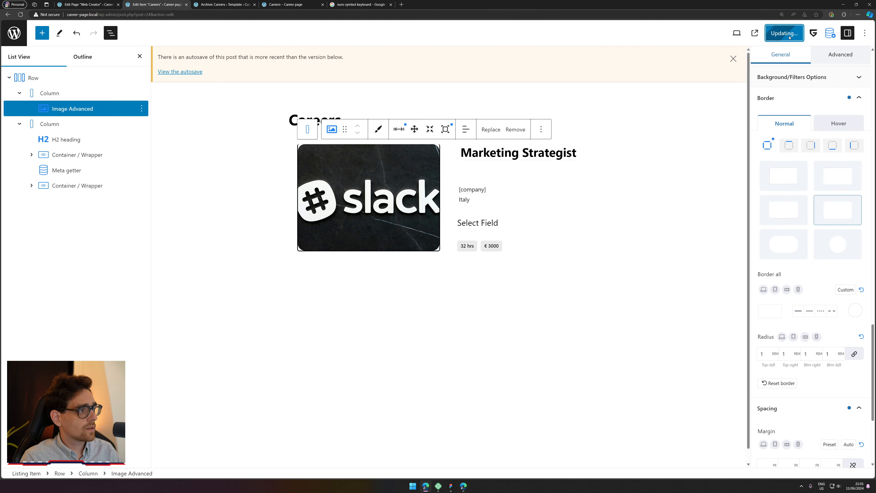
Step: Reload the live Careers archive page to check the corners of the listing images
{"action": "left_click", "coordinate": [224, 4]}
{"action": "left_click", "coordinate": [284, 4]}
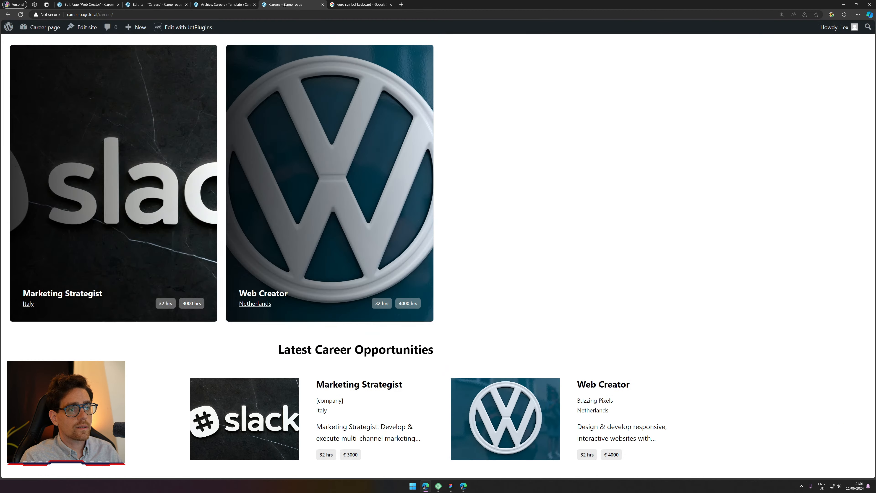
{"action": "left_click", "coordinate": [21, 14]}
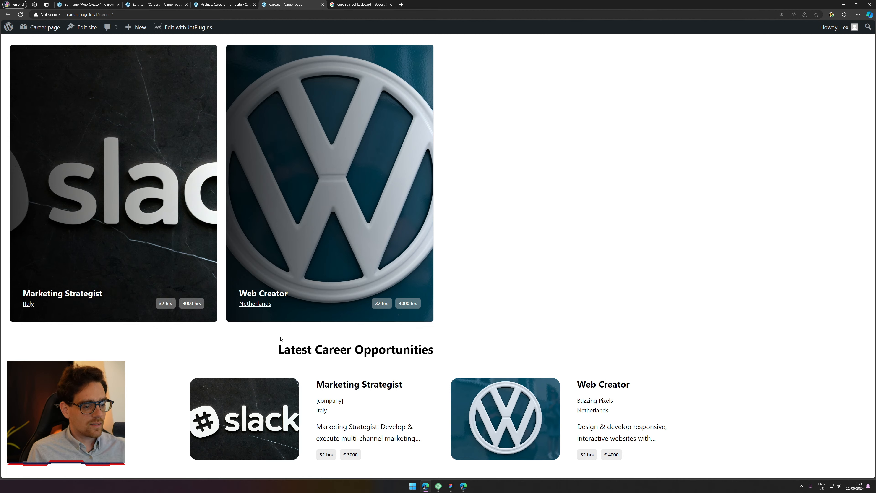
Step: Return to the Archive: Careers template and review the Listing Grid block's transform options and general settings
{"action": "left_click", "coordinate": [243, 3]}
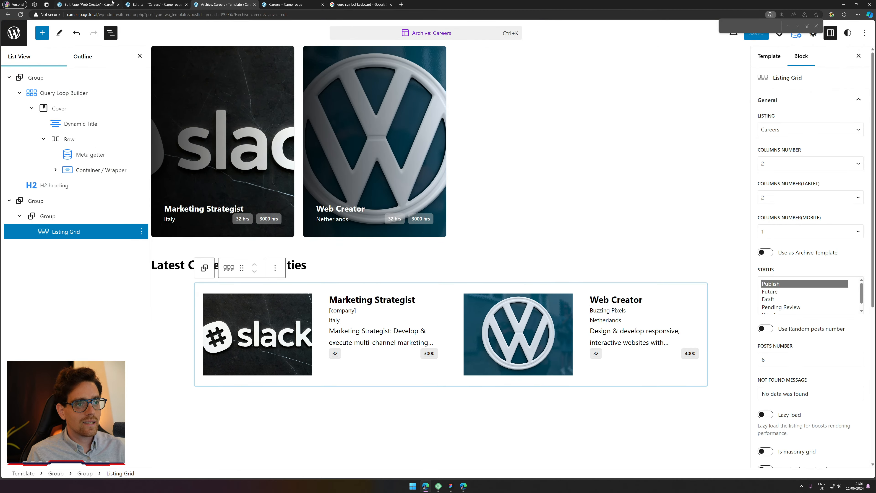
{"action": "left_click", "coordinate": [227, 268]}
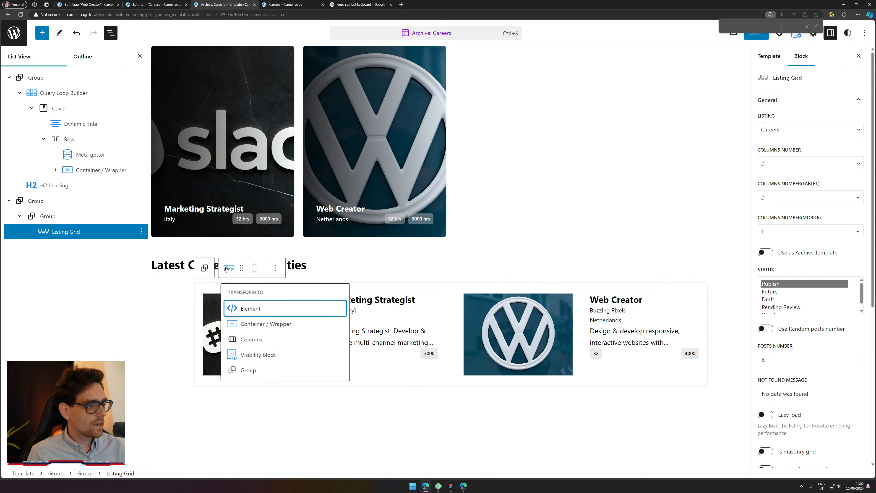
{"action": "left_click", "coordinate": [227, 268]}
{"action": "scroll", "coordinate": [835, 235], "scroll_direction": "down", "scroll_amount": 2}
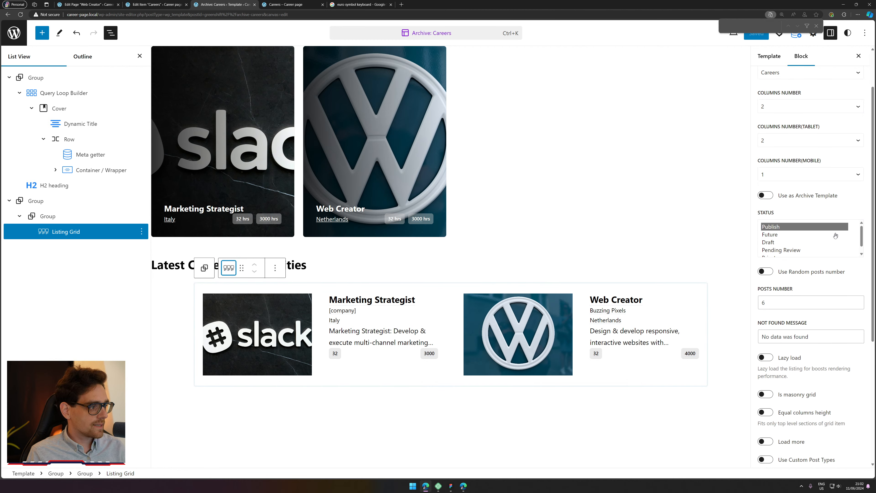
{"action": "scroll", "coordinate": [831, 248], "scroll_direction": "up", "scroll_amount": 2}
{"action": "scroll", "coordinate": [793, 276], "scroll_direction": "down", "scroll_amount": 8}
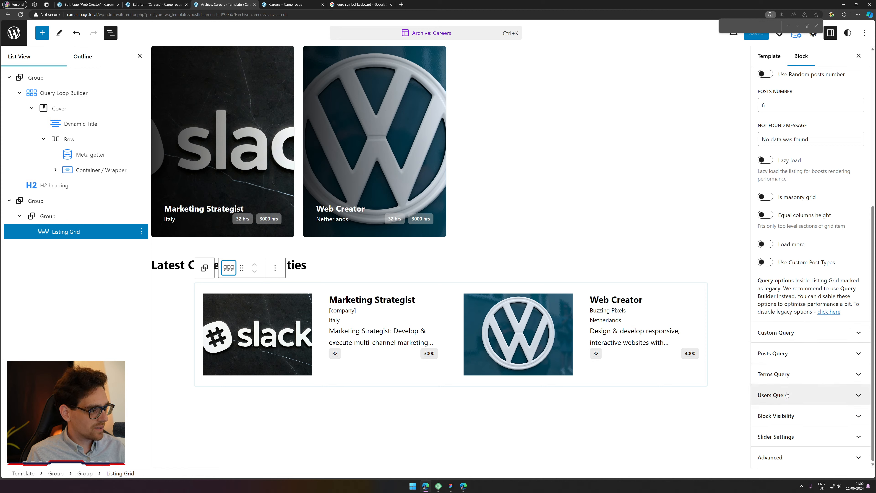
Step: Try the Listing Grid's slider and scroll slider options, then leave both turned off and close the slider settings
{"action": "left_click", "coordinate": [800, 437]}
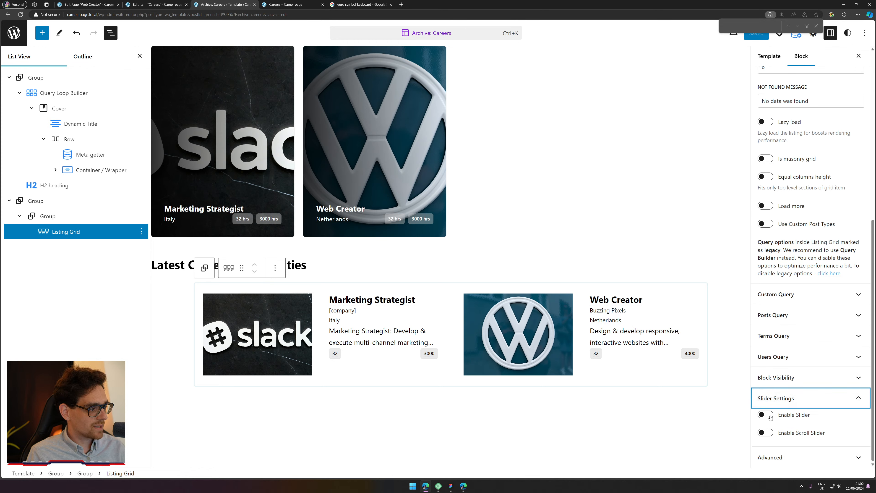
{"action": "left_click", "coordinate": [765, 415]}
{"action": "left_click", "coordinate": [770, 416]}
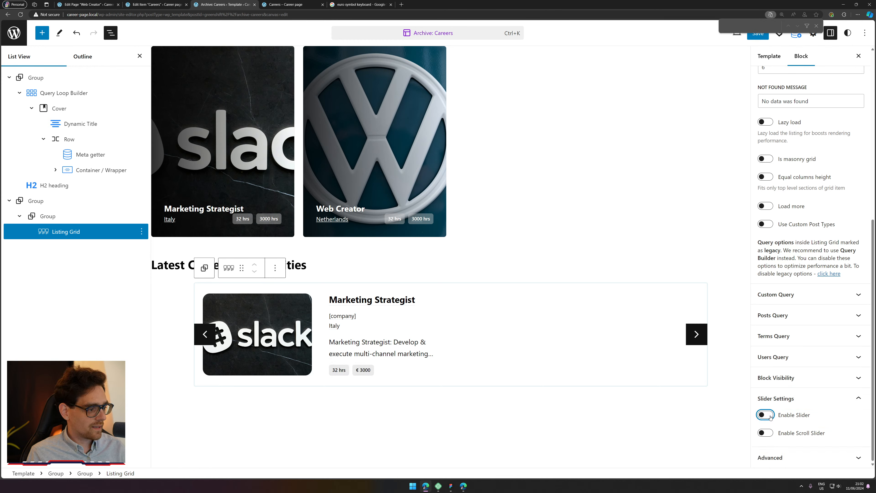
{"action": "left_click", "coordinate": [769, 434]}
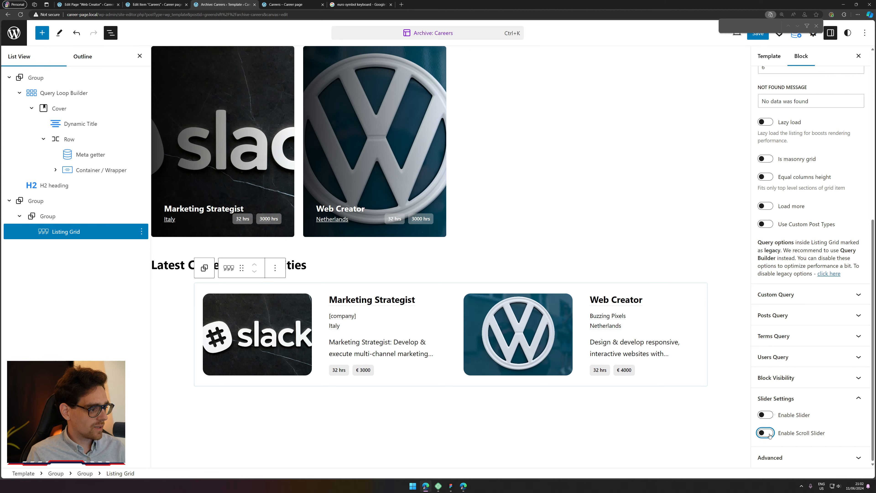
{"action": "left_click", "coordinate": [765, 415]}
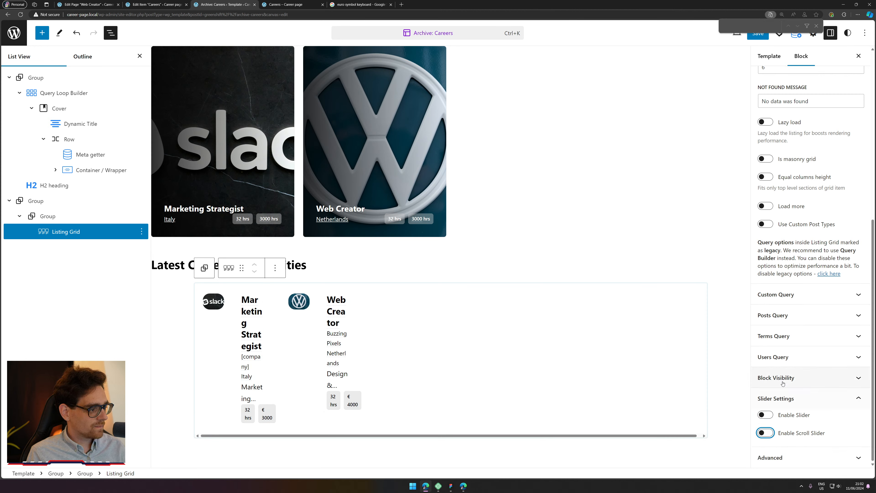
{"action": "left_click", "coordinate": [820, 397]}
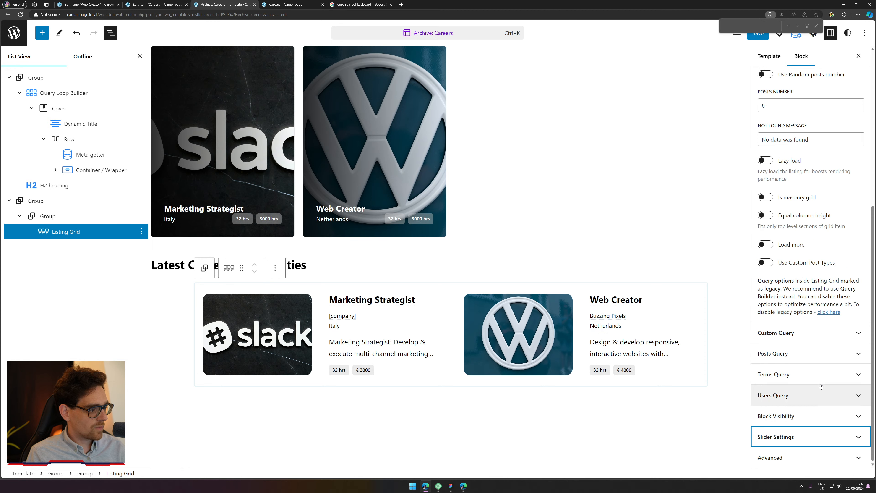
Step: Look through the Listing Grid's block visibility and users query settings, then return to its general settings
{"action": "left_click", "coordinate": [822, 418]}
{"action": "scroll", "coordinate": [815, 410], "scroll_direction": "down", "scroll_amount": 2}
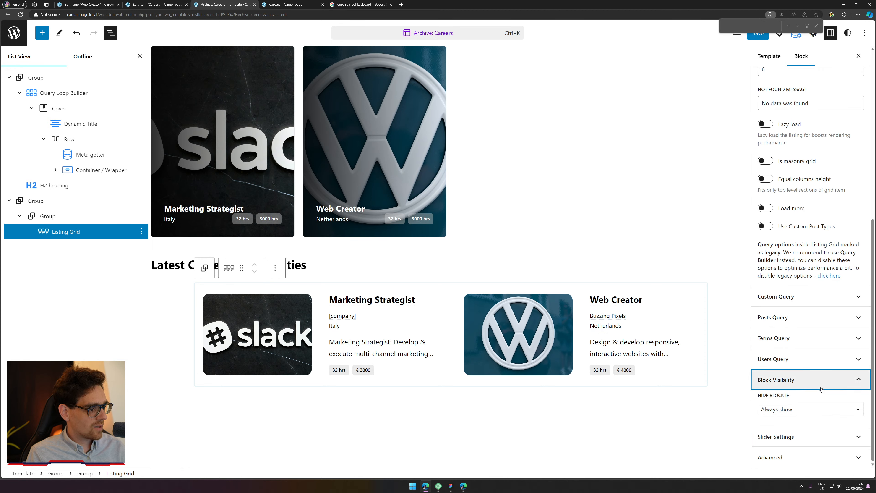
{"action": "left_click", "coordinate": [820, 387]}
{"action": "left_click", "coordinate": [819, 400]}
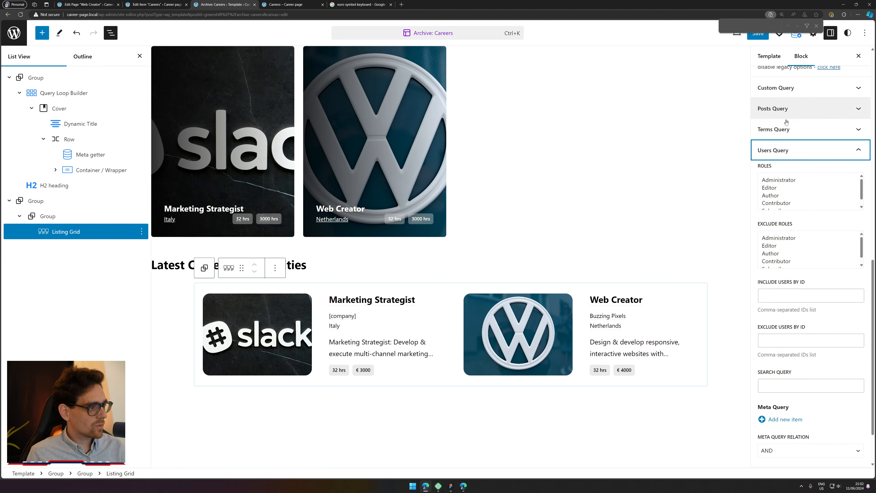
{"action": "left_click", "coordinate": [791, 146]}
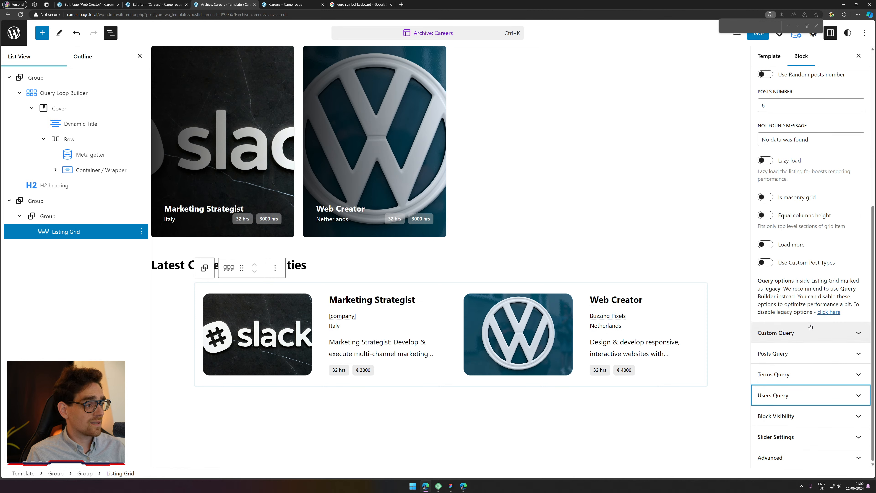
{"action": "scroll", "coordinate": [812, 181], "scroll_direction": "up", "scroll_amount": 8}
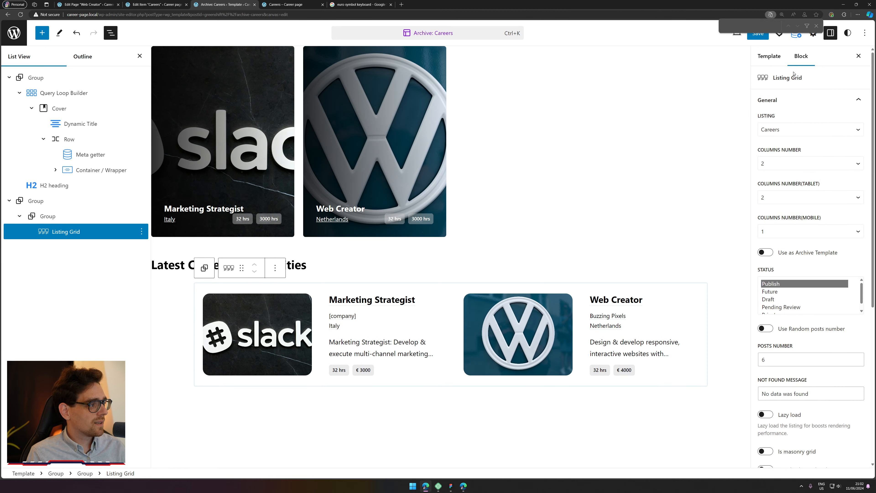
{"action": "left_click", "coordinate": [793, 99]}
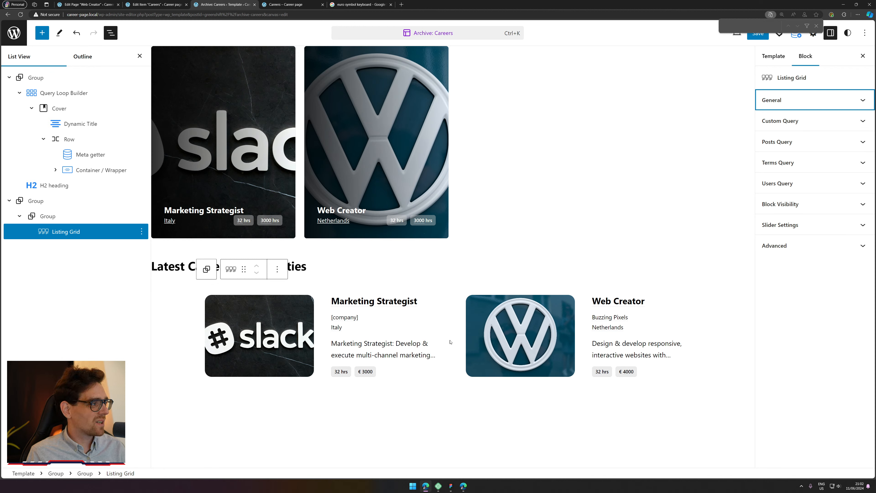
{"action": "left_click", "coordinate": [773, 56]}
{"action": "left_click", "coordinate": [805, 56]}
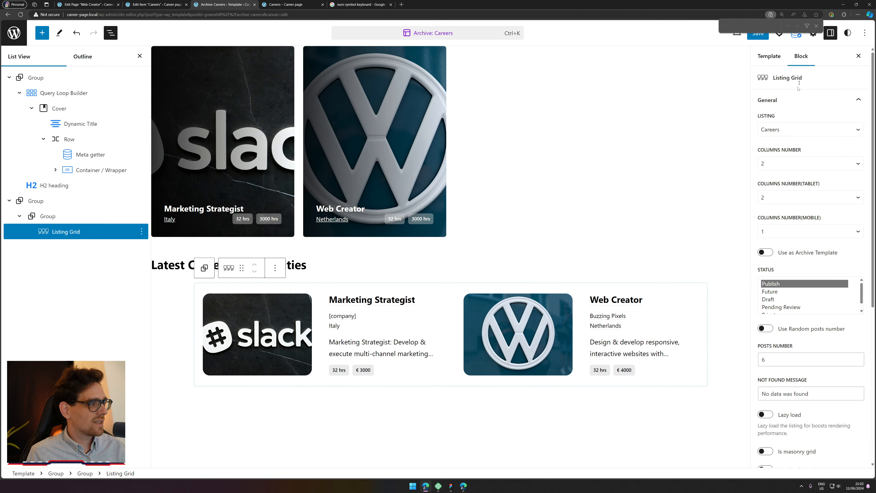
Step: Turn on Equal columns height for the Listing Grid in the Archive: Careers template
{"action": "scroll", "coordinate": [790, 238], "scroll_direction": "down", "scroll_amount": 5}
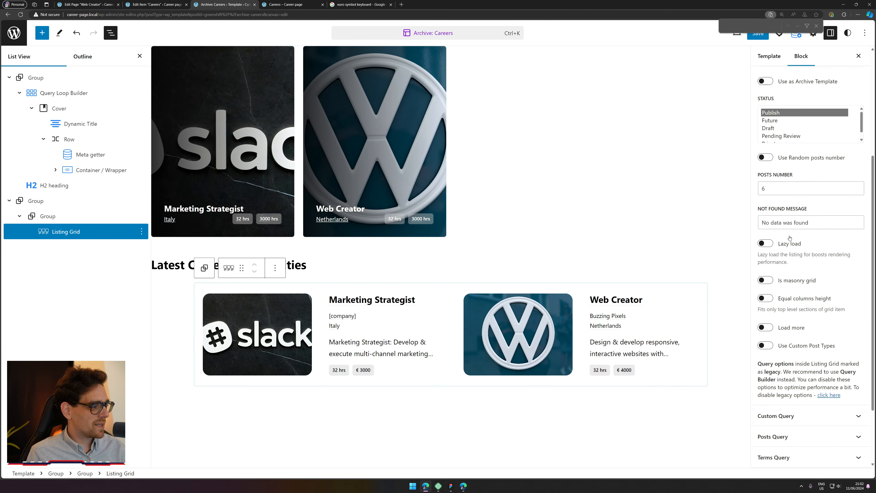
{"action": "scroll", "coordinate": [790, 238], "scroll_direction": "down", "scroll_amount": 1}
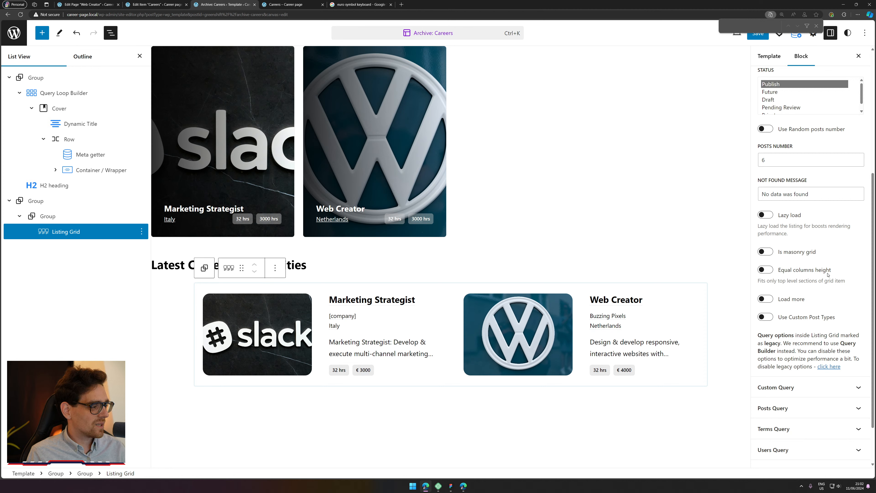
{"action": "left_click", "coordinate": [765, 269]}
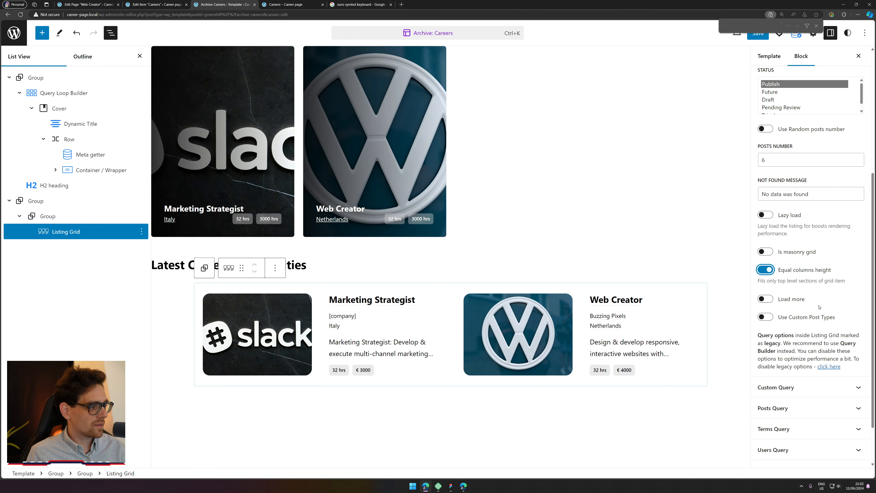
Step: Turn on Load more for the Listing Grid with type By Click and element ID "More Careers are waiting for you"
{"action": "scroll", "coordinate": [838, 303], "scroll_direction": "down", "scroll_amount": 2}
{"action": "left_click", "coordinate": [764, 245]}
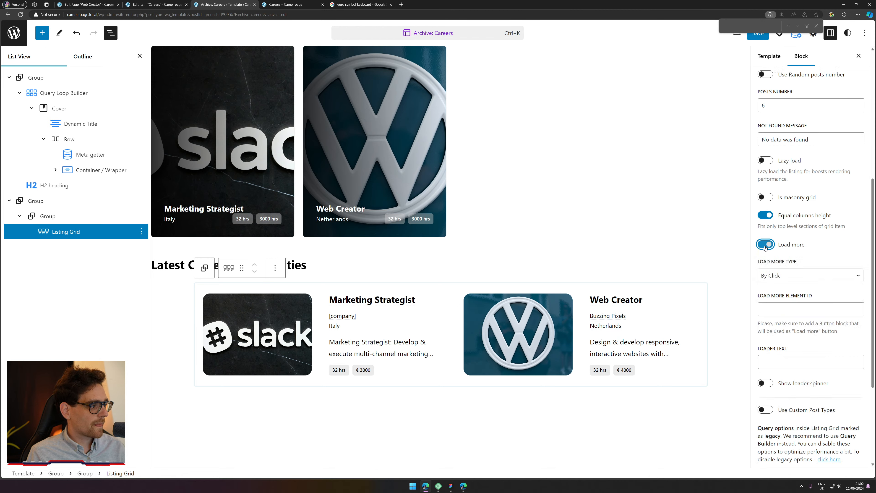
{"action": "left_click", "coordinate": [774, 275]}
{"action": "left_click", "coordinate": [800, 309]}
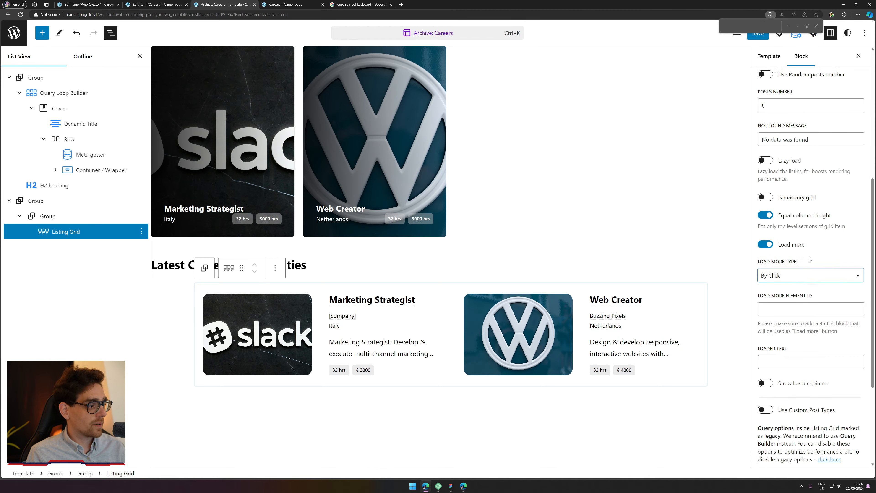
{"action": "scroll", "coordinate": [804, 304], "scroll_direction": "down", "scroll_amount": 4}
{"action": "type", "text": "M"}
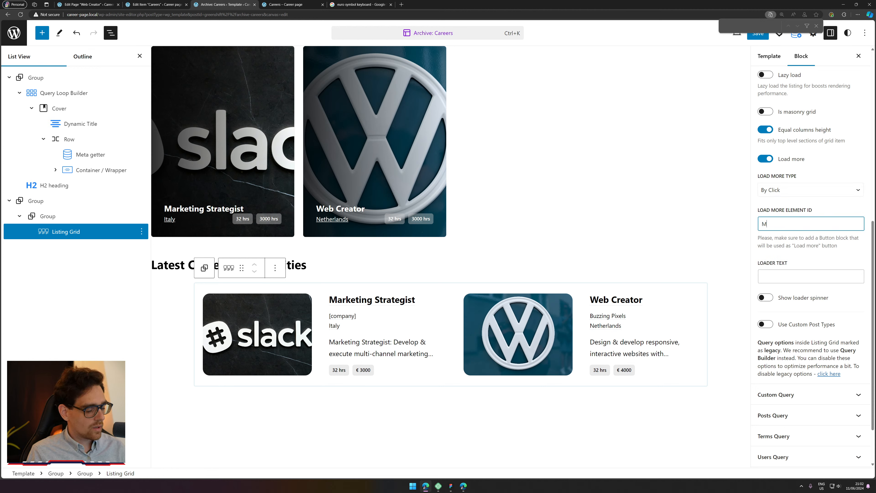
{"action": "type", "text": "ore"}
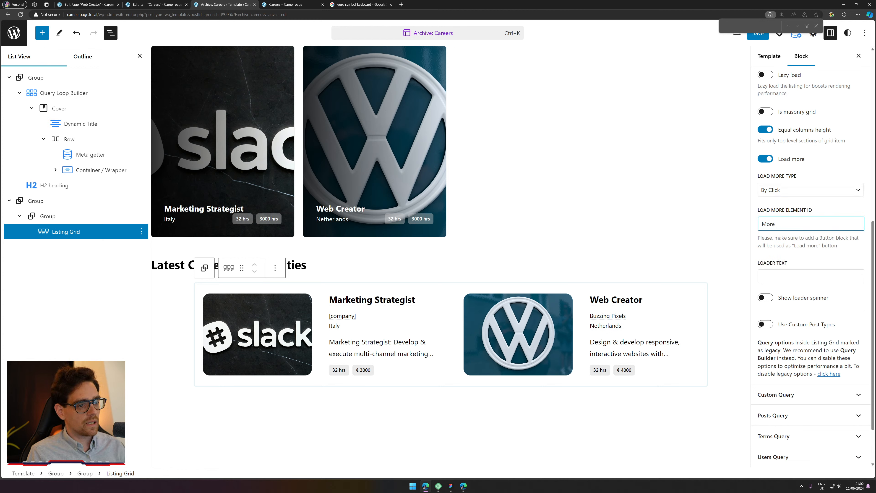
{"action": "type", "text": " Car"}
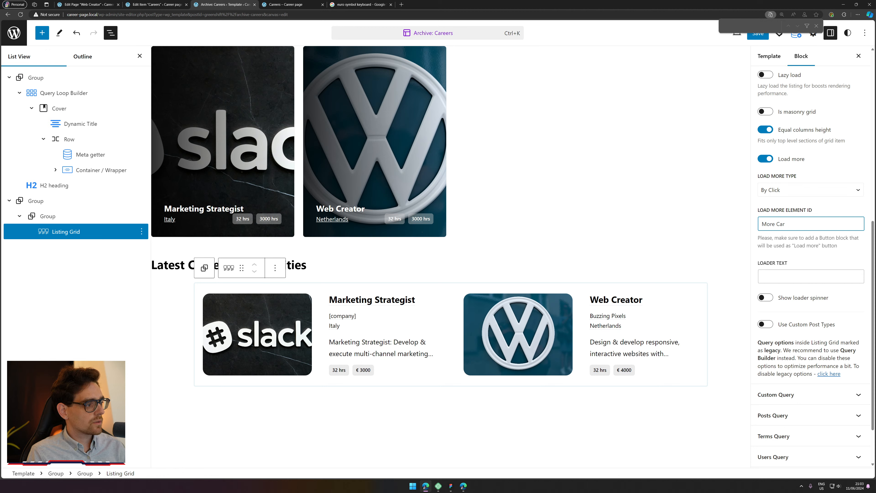
{"action": "type", "text": "reers are W"}
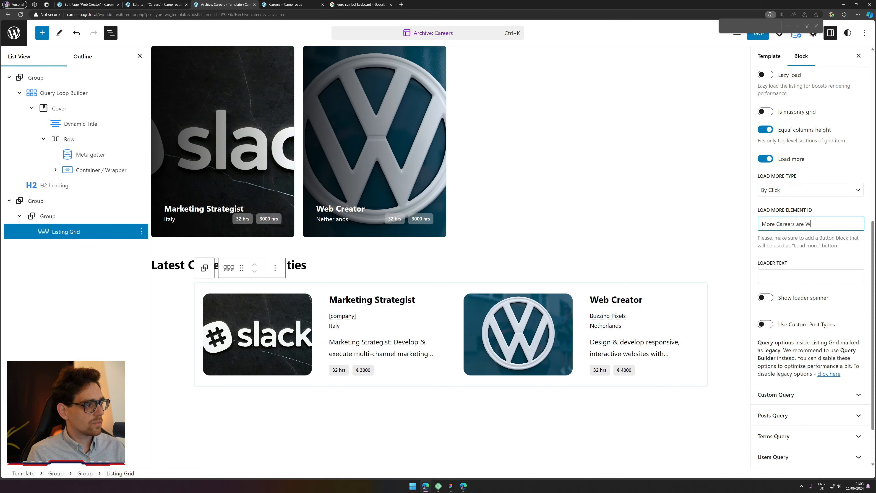
{"action": "type", "text": "waiting dforyou"}
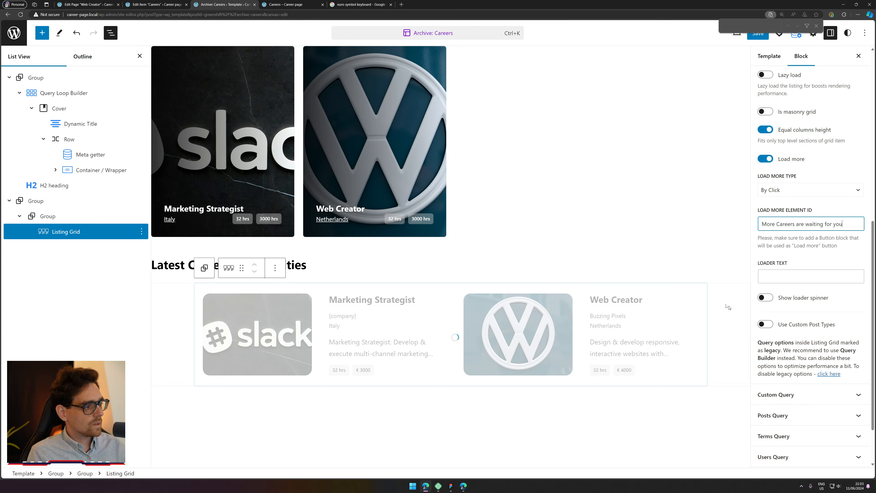
Step: Set the Listing Grid's loader text to "Getting You Future careers" and turn on the loader spinner
{"action": "left_click", "coordinate": [806, 276]}
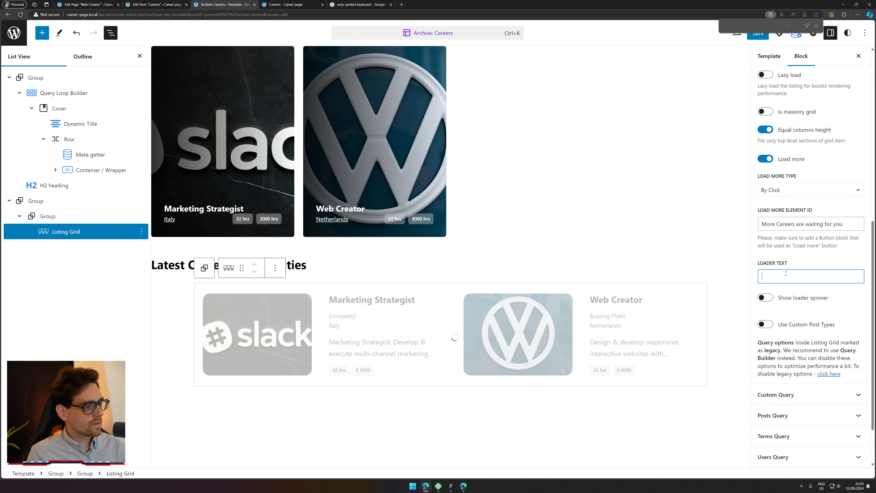
{"action": "type", "text": "Getting "}
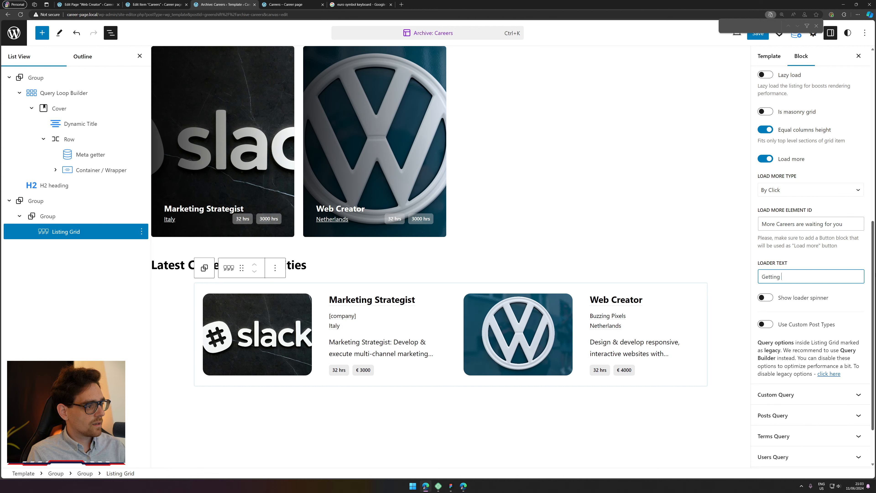
{"action": "type", "text": "Y"}
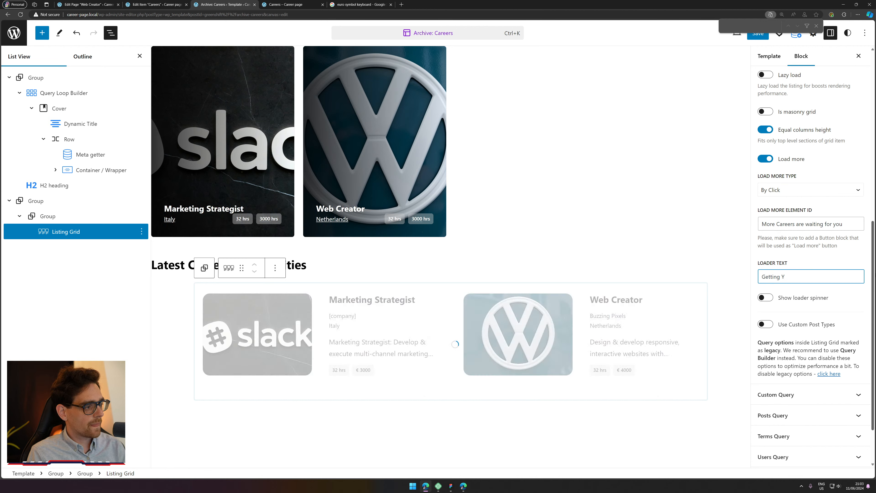
{"action": "type", "text": "ou Fu"}
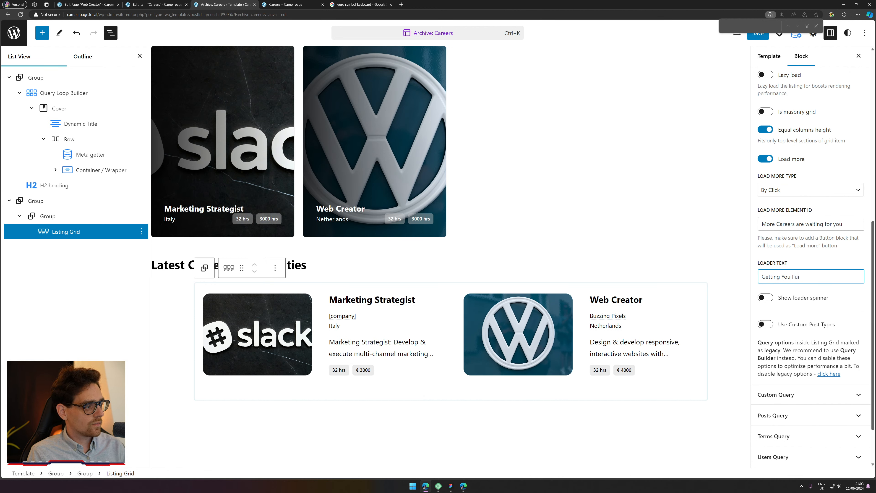
{"action": "type", "text": "ture careers"}
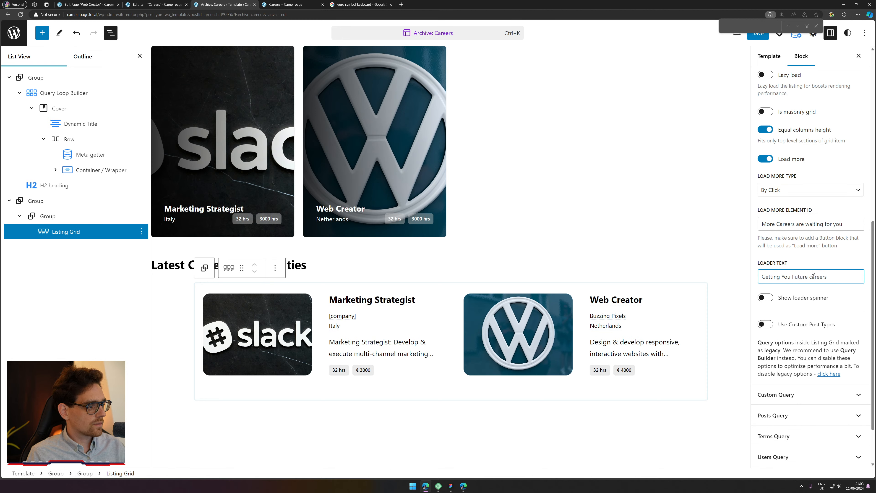
{"action": "left_click", "coordinate": [803, 297]}
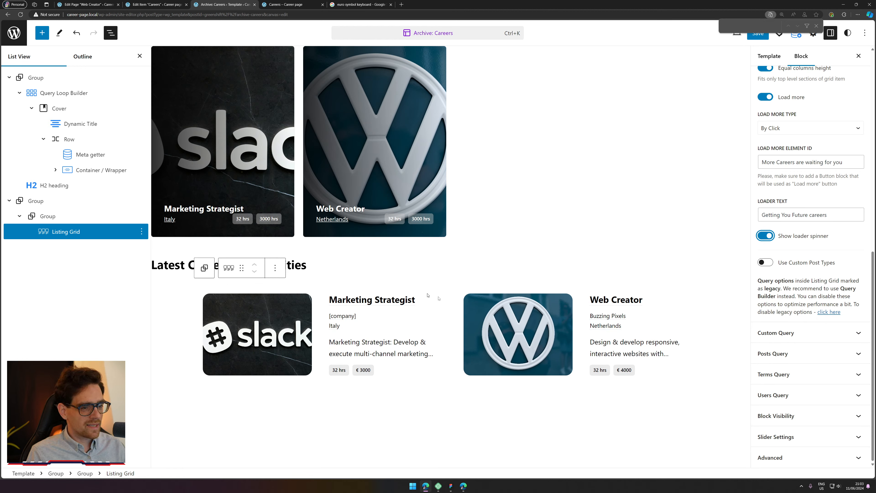
Step: Save the Archive: Careers template
{"action": "scroll", "coordinate": [793, 242], "scroll_direction": "up", "scroll_amount": 15}
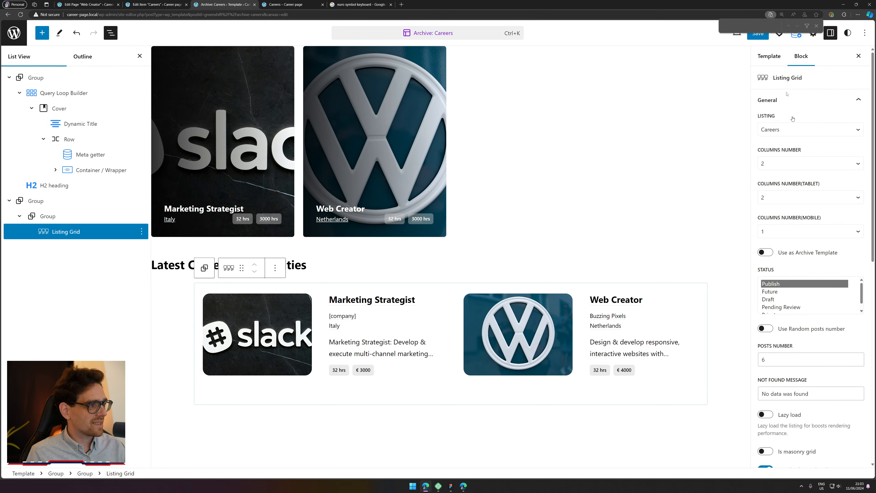
{"action": "left_click", "coordinate": [759, 39]}
{"action": "left_click", "coordinate": [765, 38]}
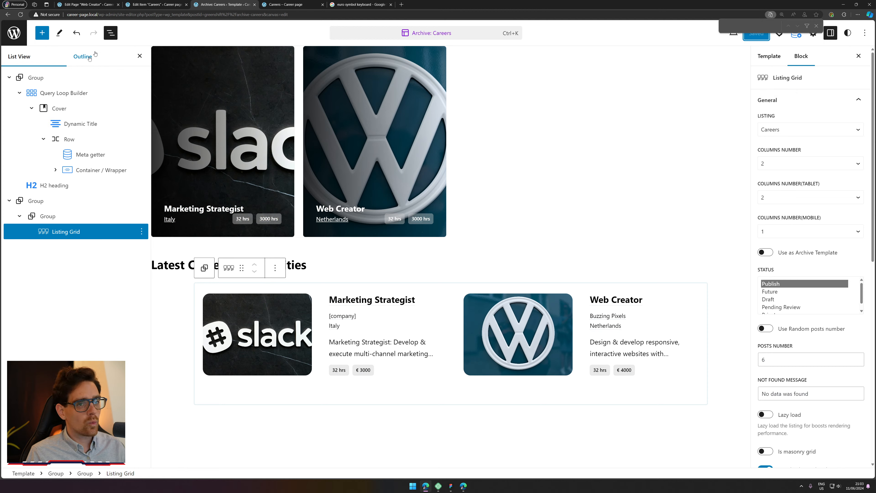
Step: Collapse the Query Loop Builder in the block outline and look over the groups, Listing Grid and H2 heading blocks
{"action": "left_click", "coordinate": [18, 77]}
{"action": "left_click", "coordinate": [9, 77]}
{"action": "left_click", "coordinate": [9, 77]}
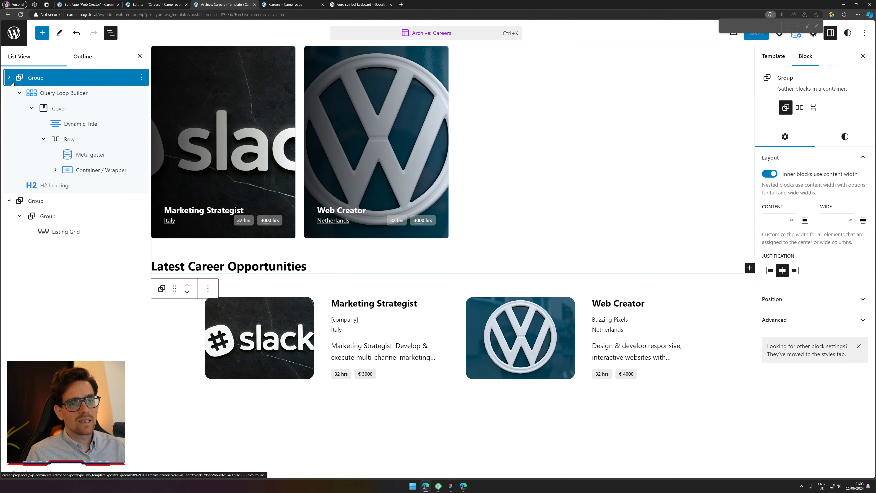
{"action": "left_click", "coordinate": [19, 93]}
{"action": "left_click", "coordinate": [36, 93]}
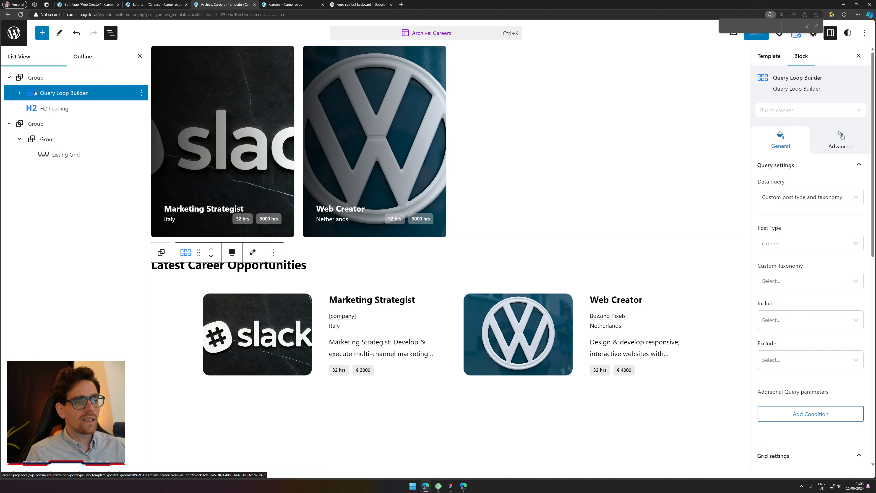
{"action": "left_click", "coordinate": [9, 78]}
{"action": "left_click", "coordinate": [9, 78]}
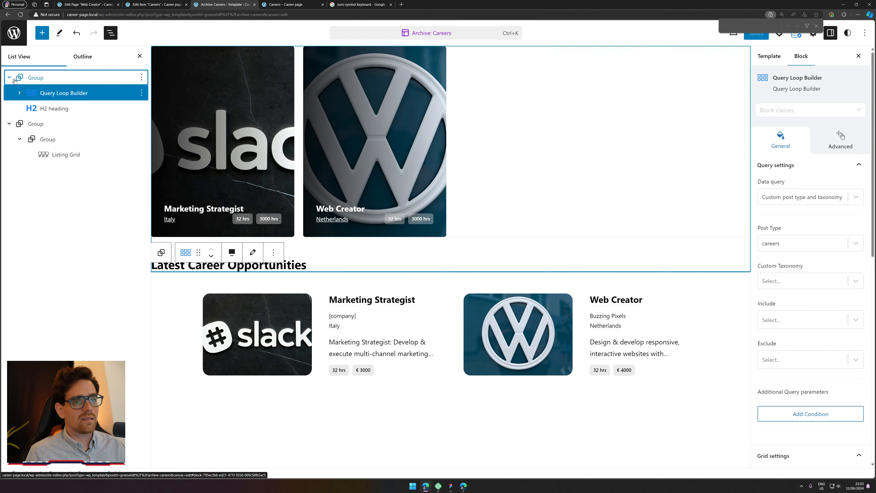
{"action": "left_click", "coordinate": [104, 154]}
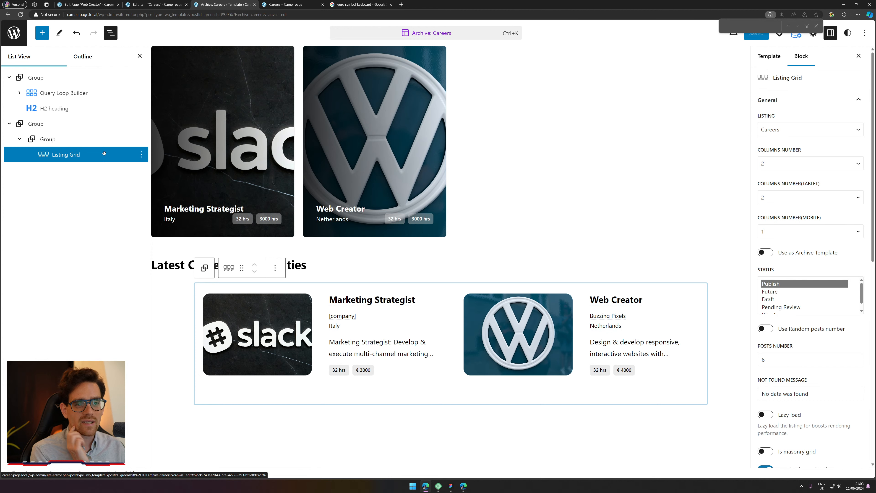
{"action": "left_click", "coordinate": [141, 155]}
{"action": "left_click", "coordinate": [423, 263]}
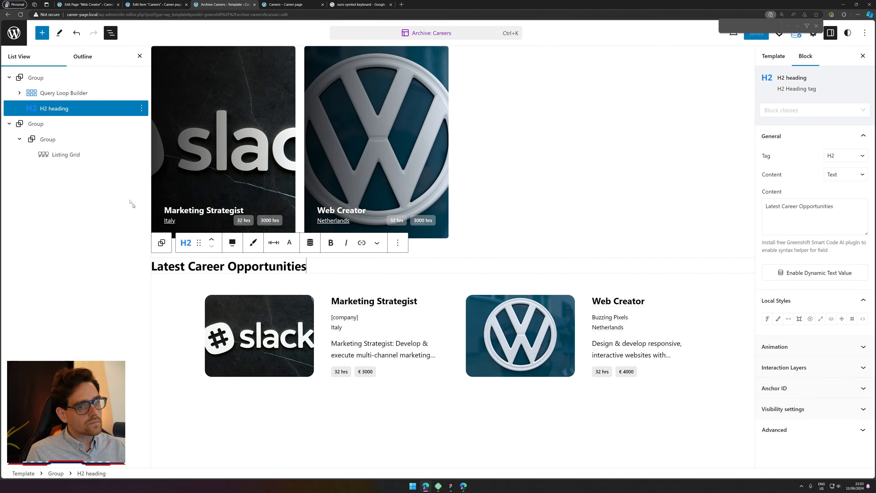
Step: Insert a Query Loop block directly before the Listing Grid
{"action": "left_click", "coordinate": [104, 154]}
{"action": "left_click", "coordinate": [142, 154]}
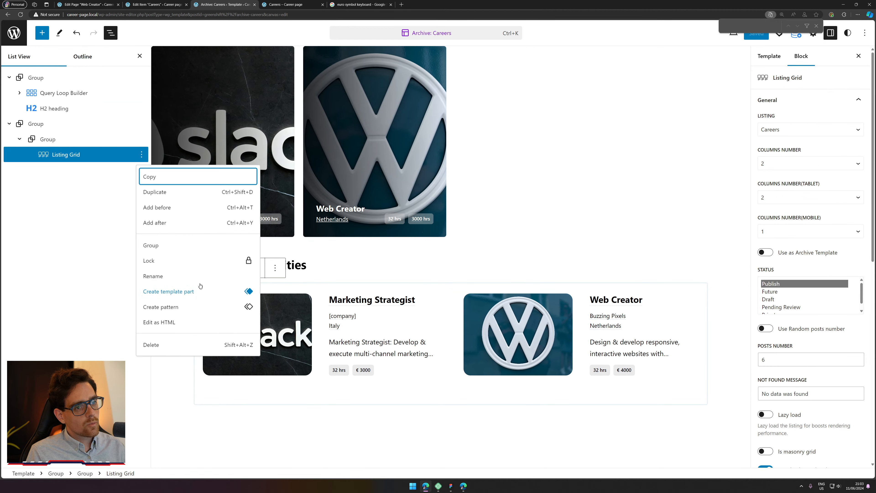
{"action": "left_click", "coordinate": [157, 207]}
{"action": "type", "text": "/"}
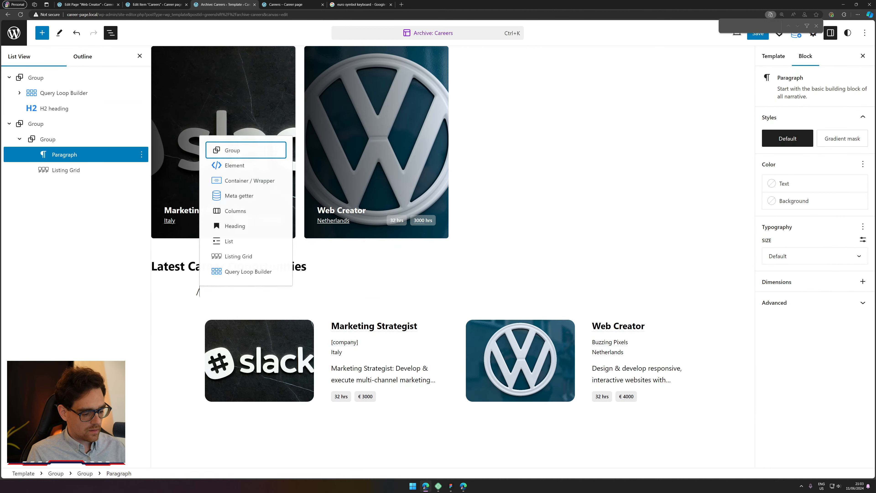
{"action": "type", "text": "que"}
{"action": "key", "text": "Return"}
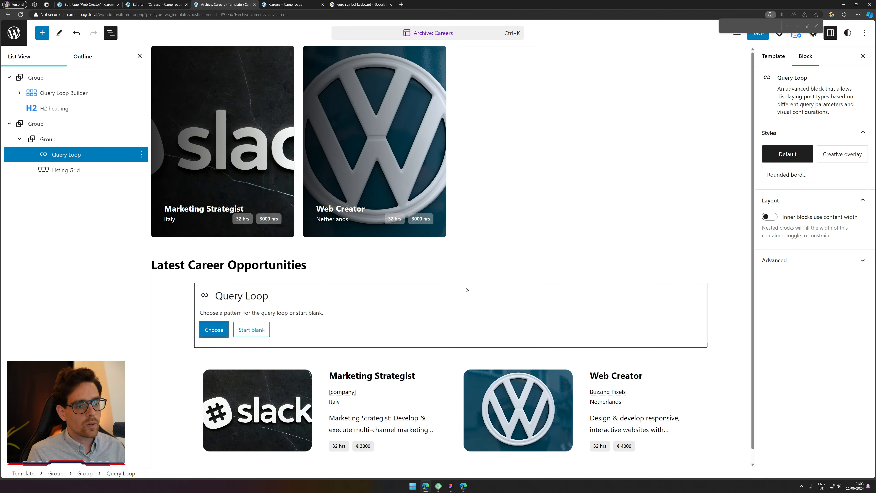
Step: Delete the Query Loop block above the Listing Grid and save the Archive: Careers template
{"action": "left_click", "coordinate": [274, 267]}
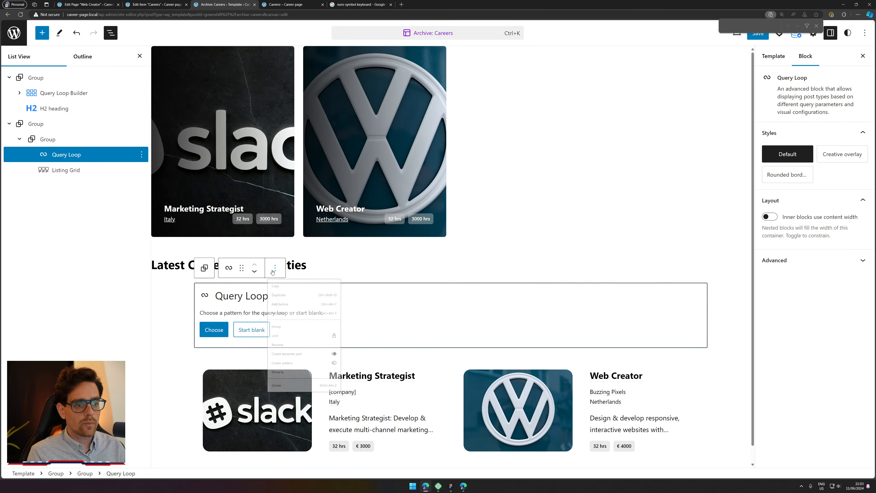
{"action": "left_click", "coordinate": [303, 467]}
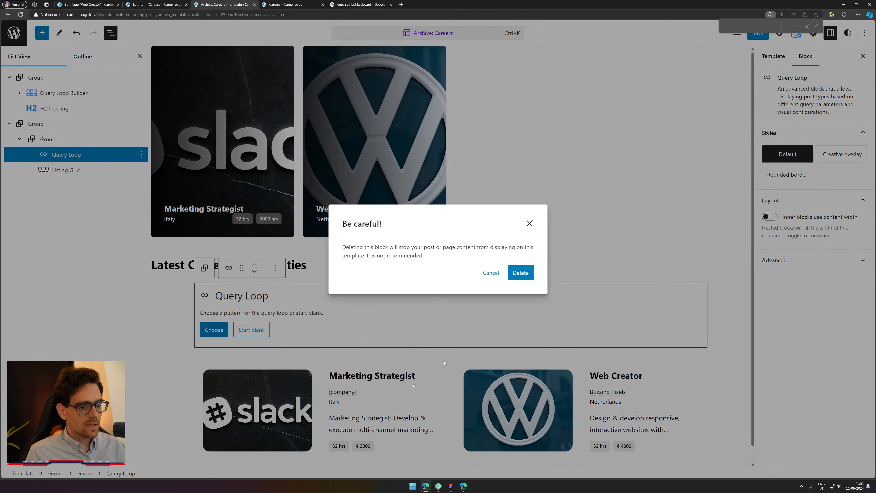
{"action": "left_click", "coordinate": [510, 276]}
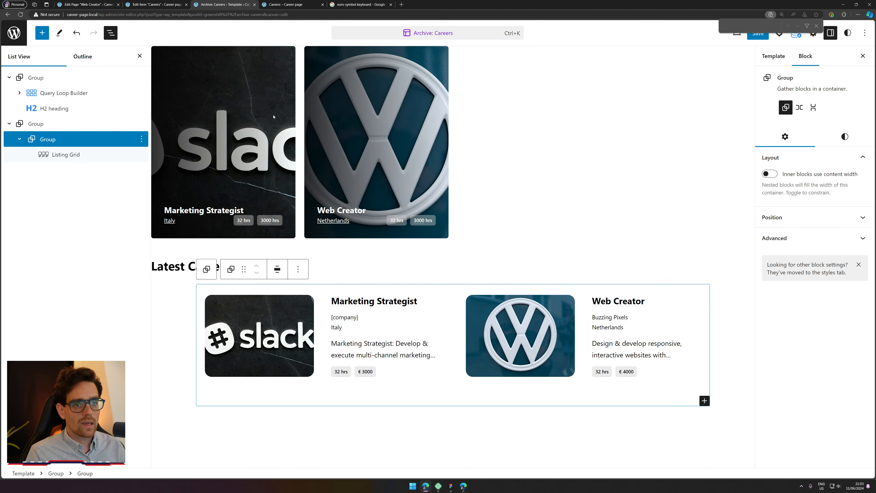
{"action": "left_click", "coordinate": [754, 37]}
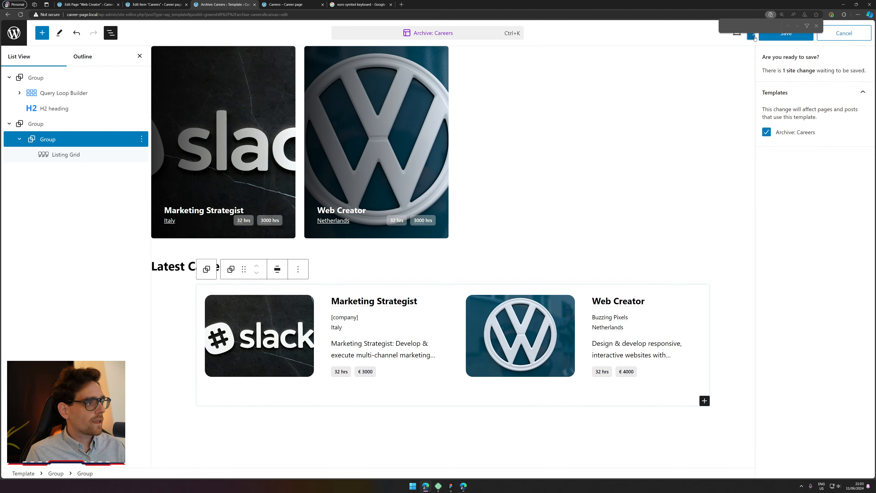
{"action": "left_click", "coordinate": [767, 38]}
Step: Switch to the Careers listing item and review its Row block's layout settings
{"action": "left_click", "coordinate": [157, 5]}
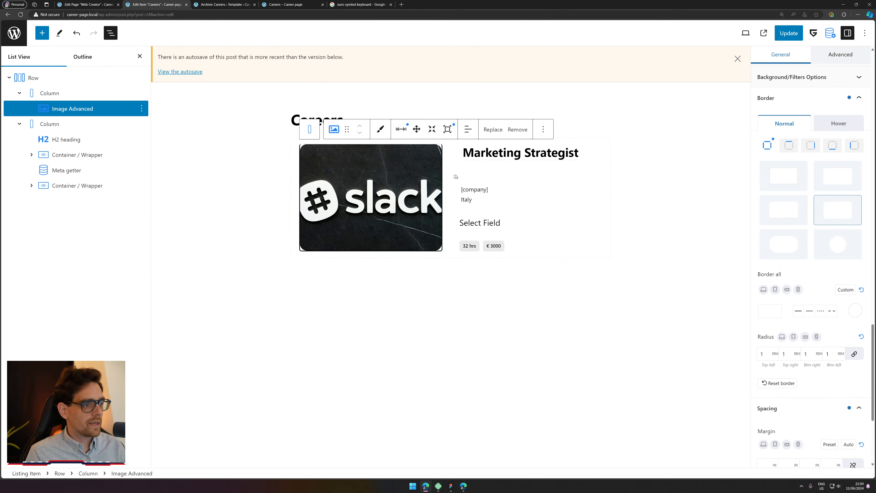
{"action": "left_click", "coordinate": [34, 77]}
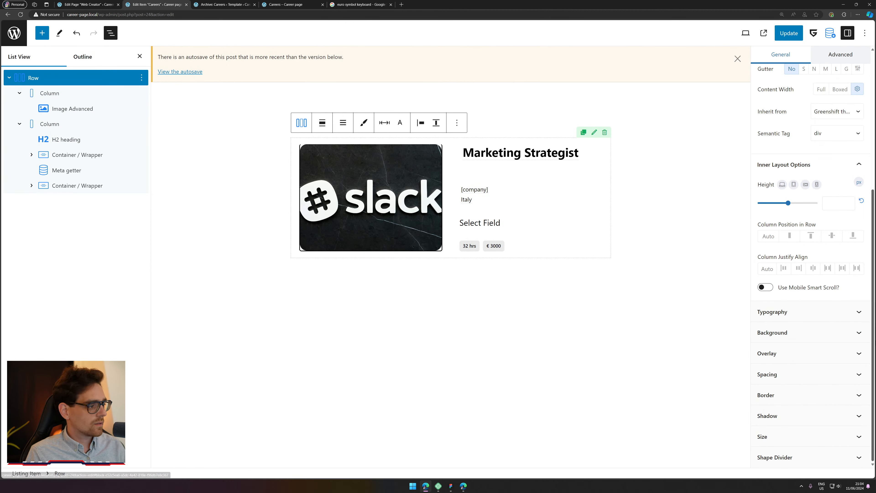
{"action": "scroll", "coordinate": [793, 207], "scroll_direction": "up", "scroll_amount": 5}
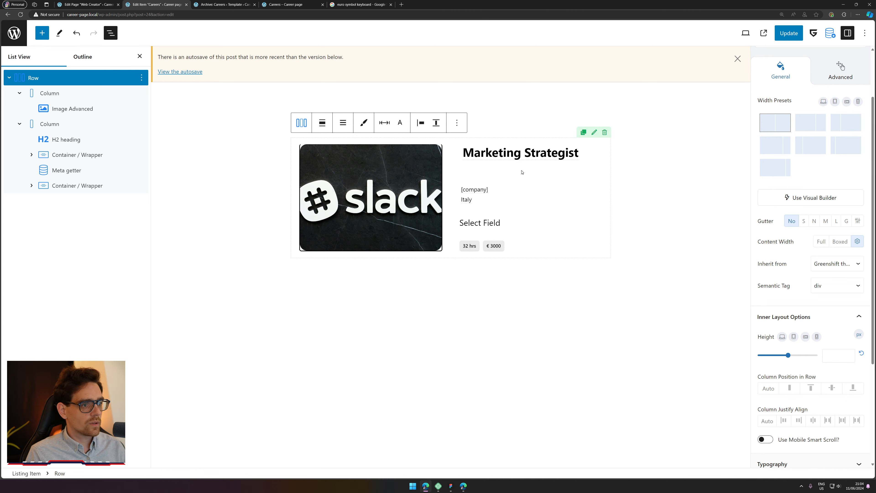
Step: Set the margin and padding of the image column in the Careers listing item to 0 on all sides
{"action": "left_click", "coordinate": [117, 98]}
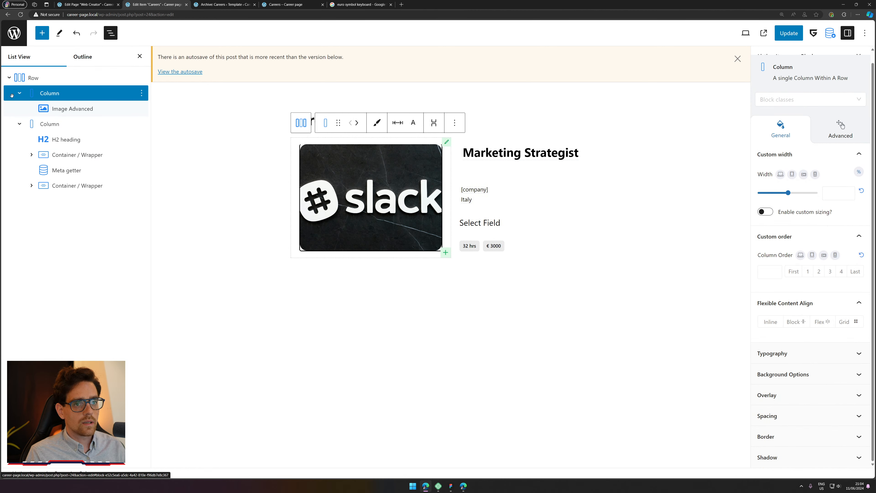
{"action": "left_click", "coordinate": [19, 93]}
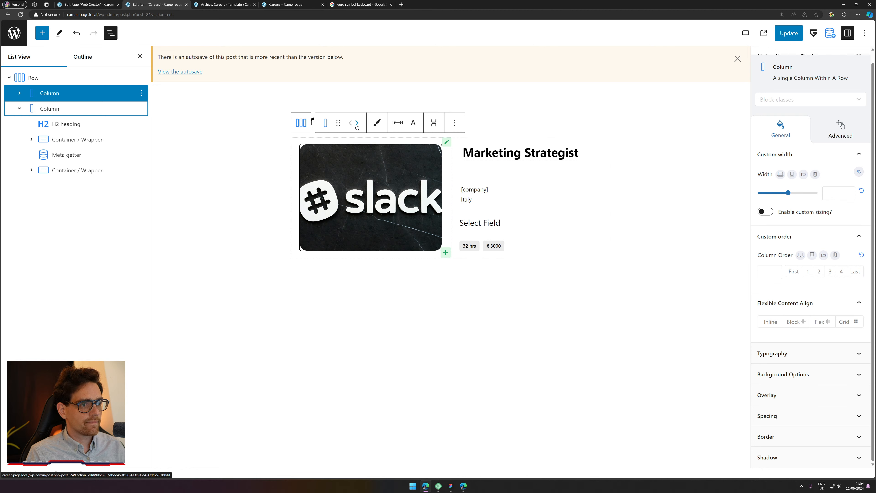
{"action": "left_click", "coordinate": [434, 123]}
{"action": "left_click", "coordinate": [398, 169]}
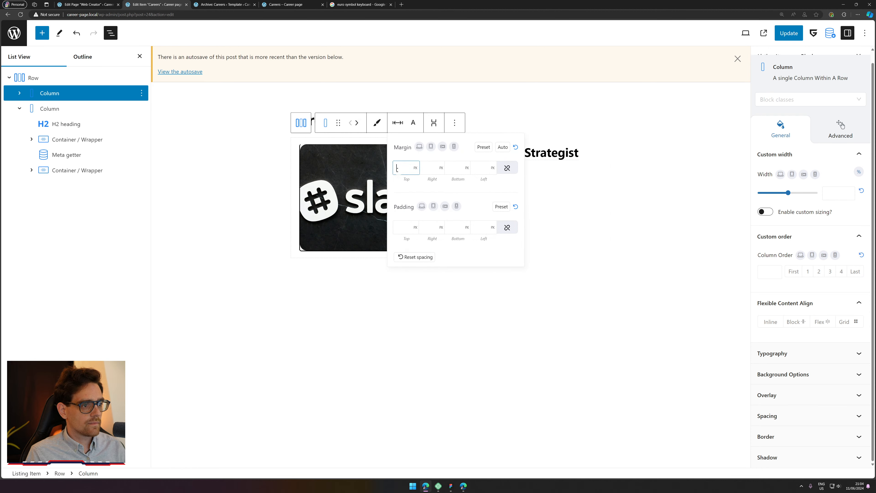
{"action": "type", "text": "0"}
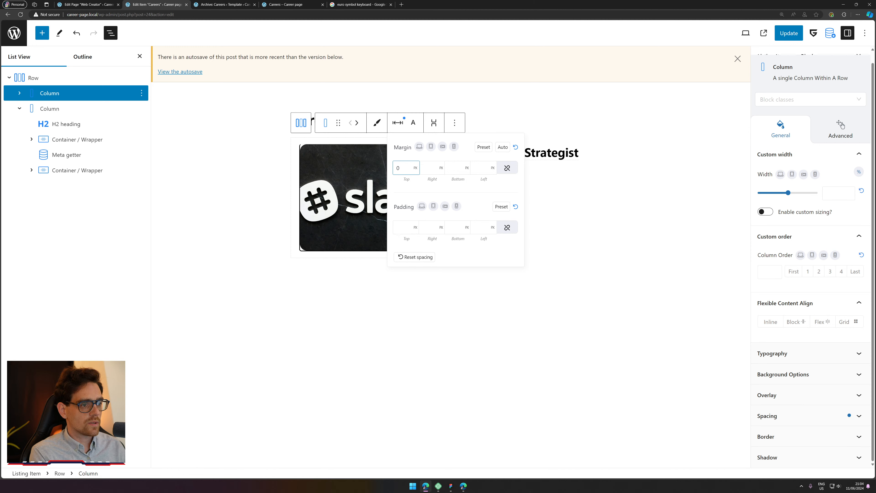
{"action": "left_click", "coordinate": [507, 167]}
{"action": "left_click", "coordinate": [507, 227]}
{"action": "left_click", "coordinate": [482, 167]}
{"action": "left_click", "coordinate": [646, 243]}
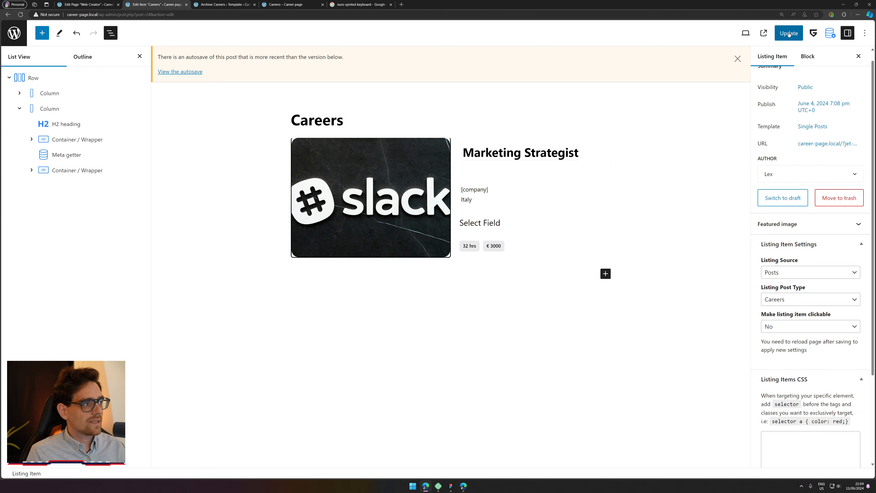
Step: Save the Careers listing item and check the image column's spacing options
{"action": "left_click", "coordinate": [796, 37]}
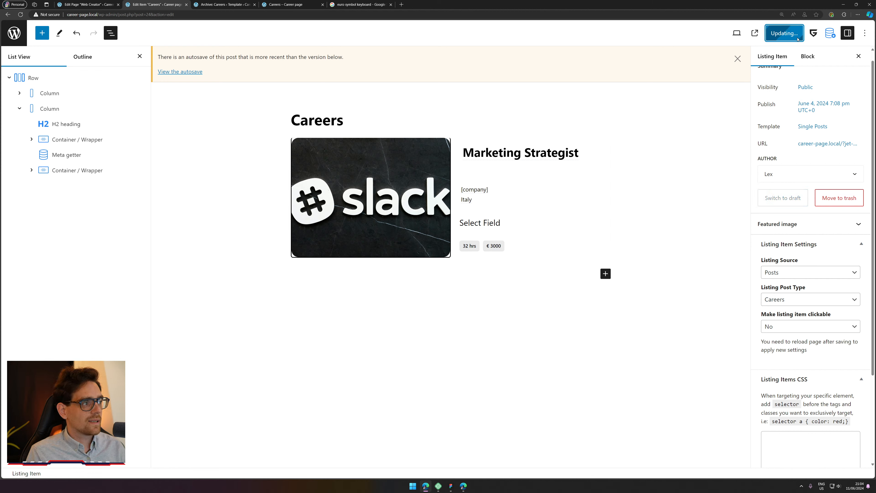
{"action": "left_click", "coordinate": [66, 96]}
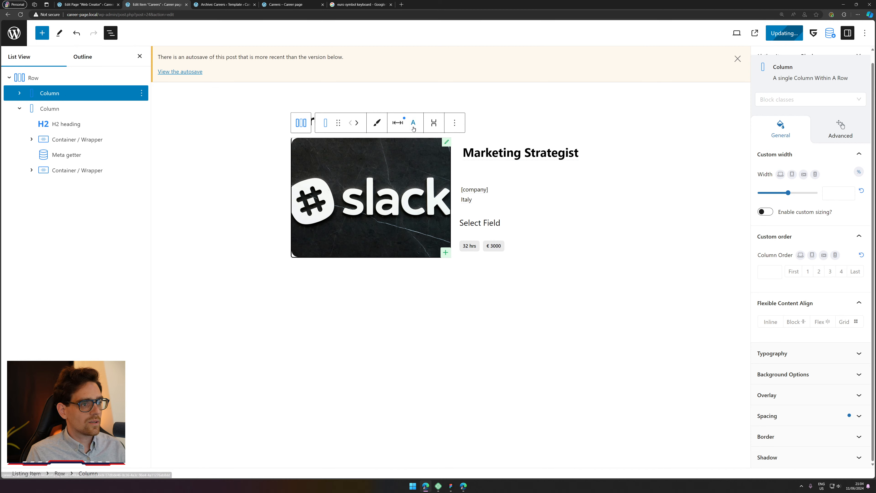
{"action": "left_click", "coordinate": [397, 123]}
{"action": "left_click", "coordinate": [611, 325]}
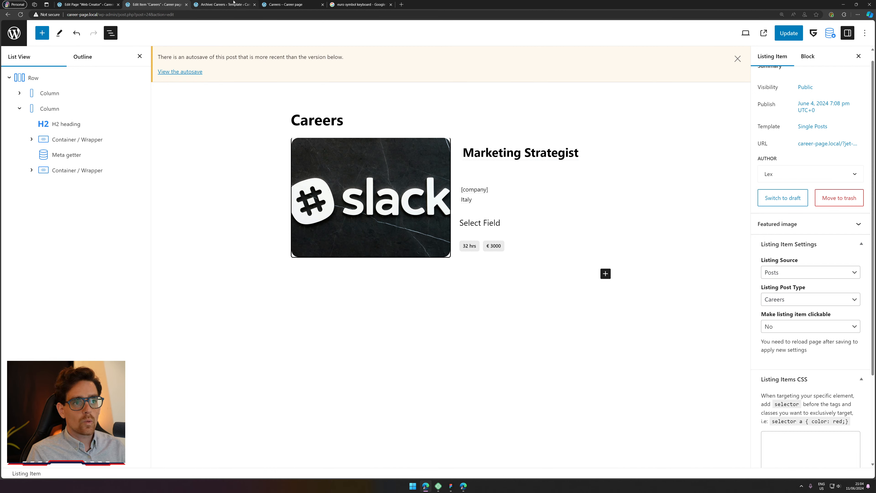
Step: Reload the live Careers page and examine the image and text spacing in the Latest Career Opportunities listing
{"action": "left_click", "coordinate": [284, 4]}
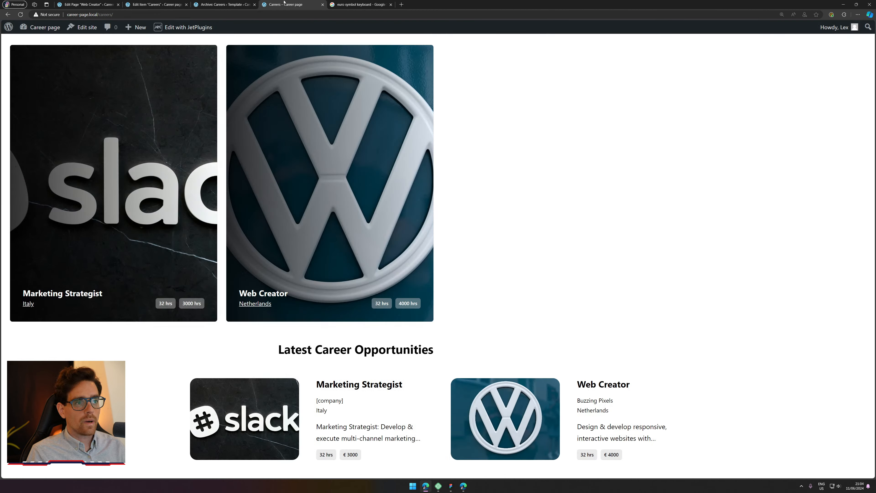
{"action": "left_click", "coordinate": [20, 14]}
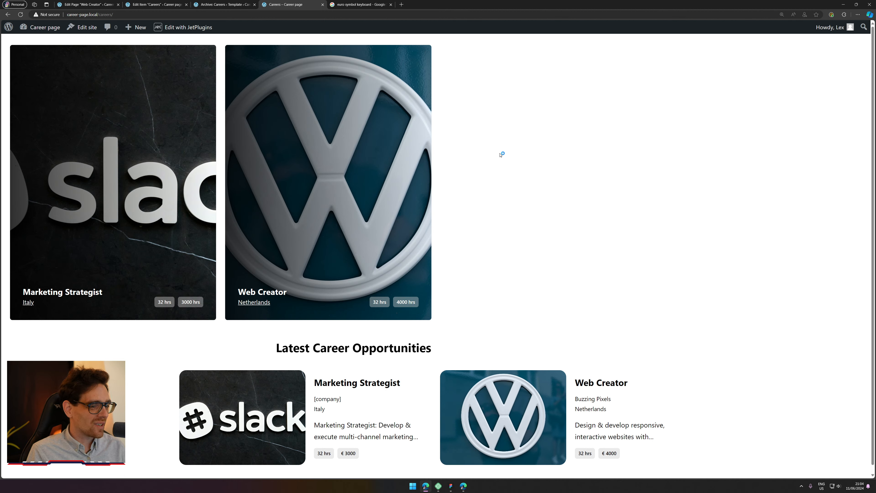
{"action": "scroll", "coordinate": [452, 158], "scroll_direction": "down", "scroll_amount": 1}
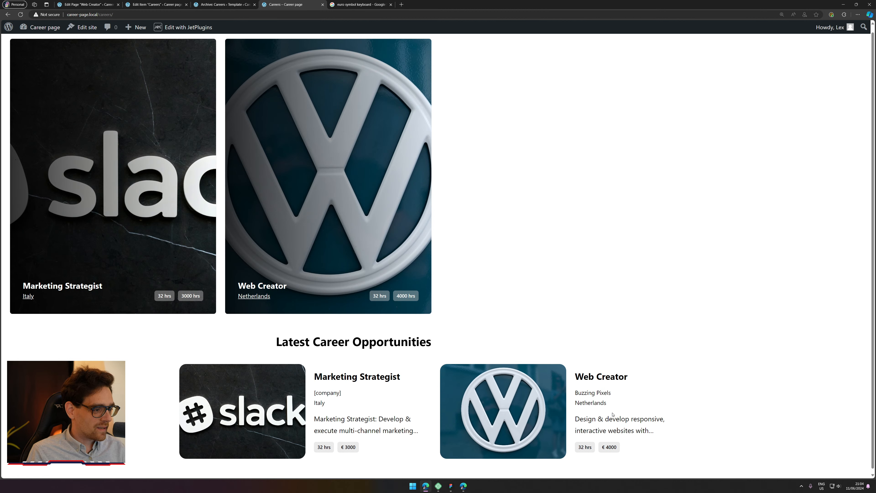
{"action": "left_click_drag", "start_coordinate": [315, 391], "coordinate": [333, 447]}
{"action": "left_click", "coordinate": [352, 415]}
{"action": "left_click", "coordinate": [333, 447]}
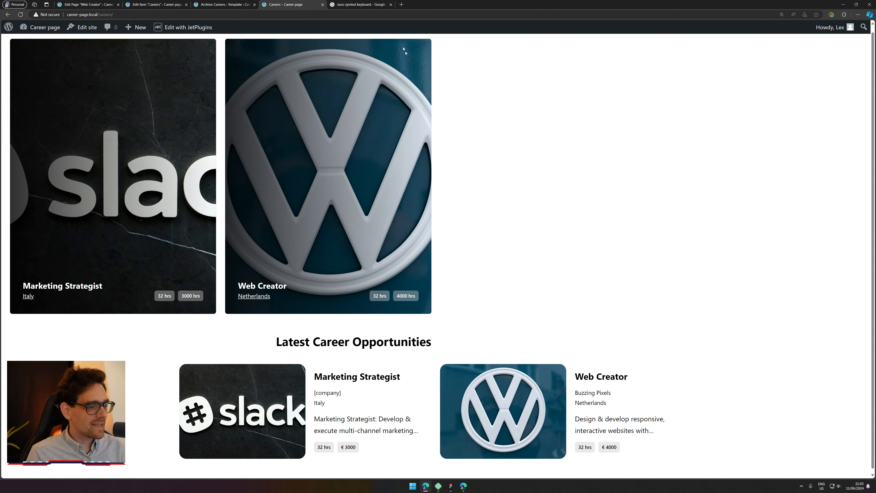
Step: Review the Listing Grid's general, load-more and custom query settings in the Archive: Careers template
{"action": "left_click", "coordinate": [215, 3]}
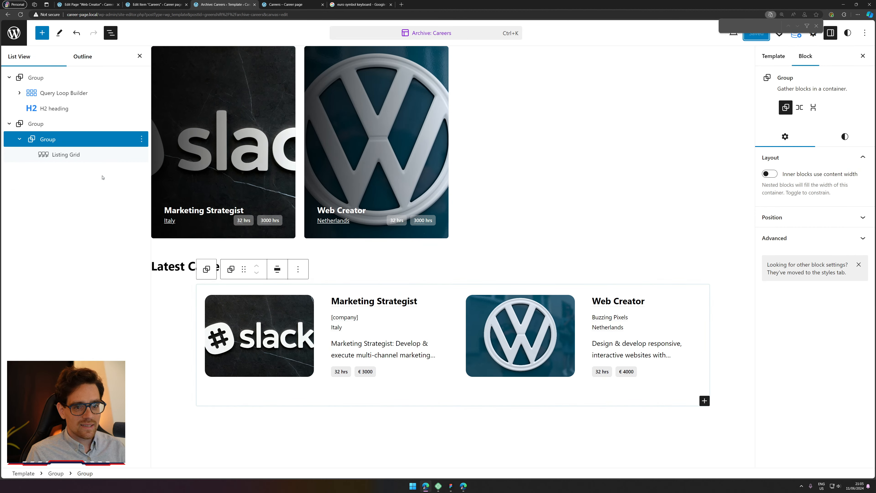
{"action": "left_click", "coordinate": [78, 154]}
{"action": "scroll", "coordinate": [862, 245], "scroll_direction": "down", "scroll_amount": 10}
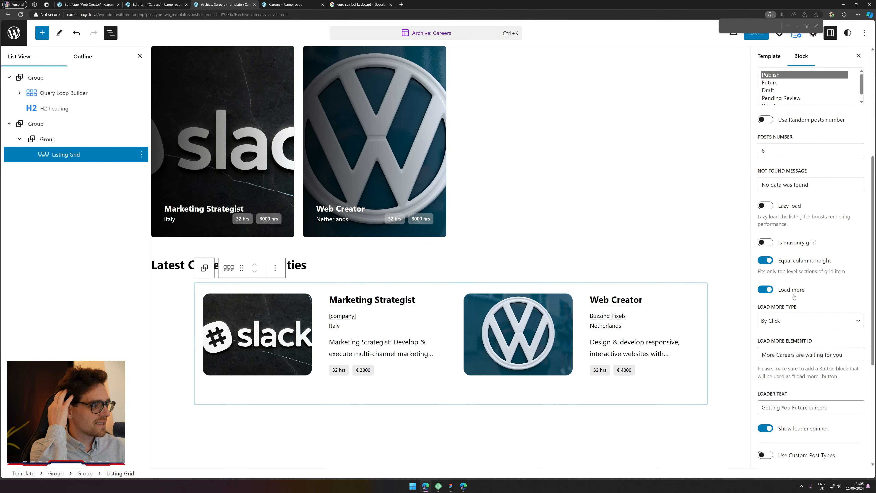
{"action": "scroll", "coordinate": [811, 266], "scroll_direction": "down", "scroll_amount": 1}
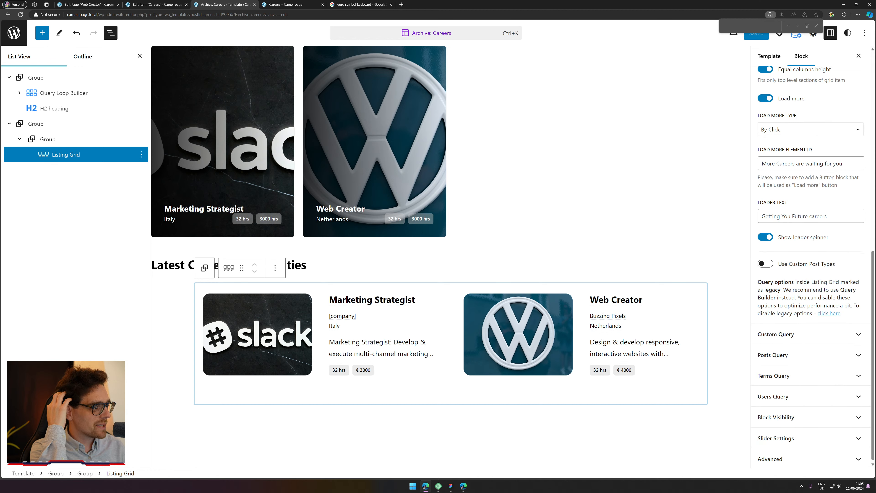
{"action": "left_click", "coordinate": [805, 360]}
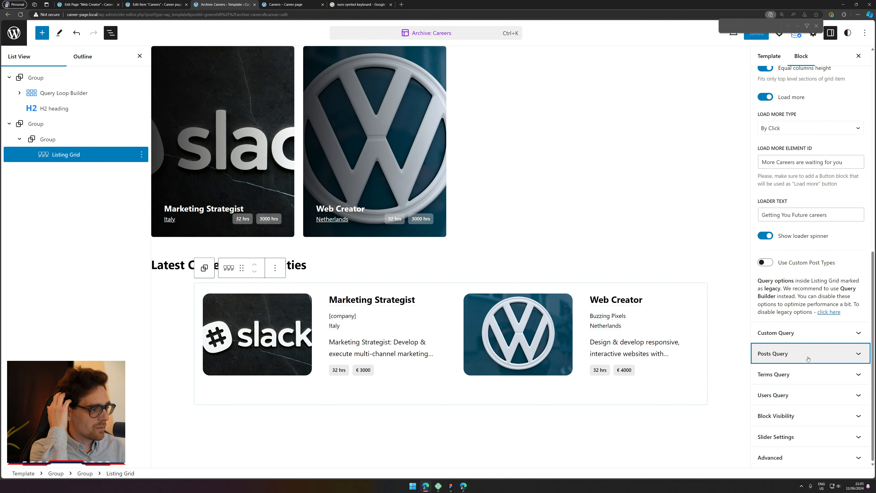
{"action": "left_click", "coordinate": [827, 280]}
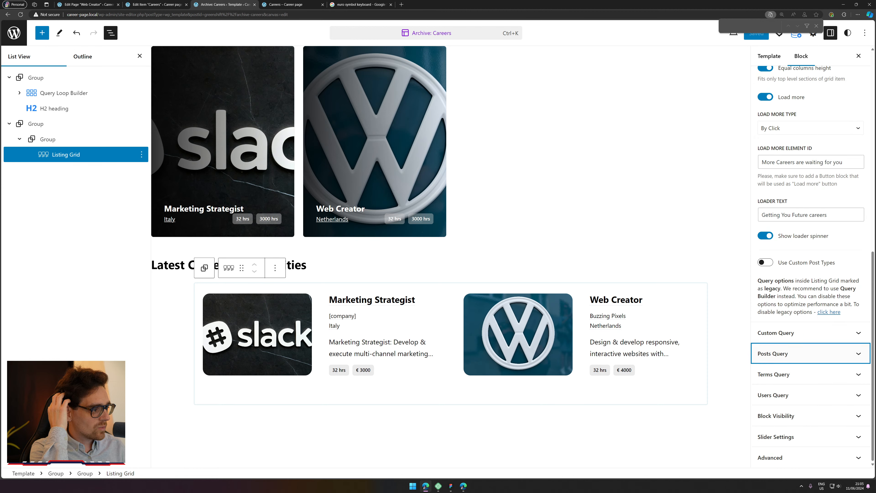
{"action": "left_click", "coordinate": [807, 332]}
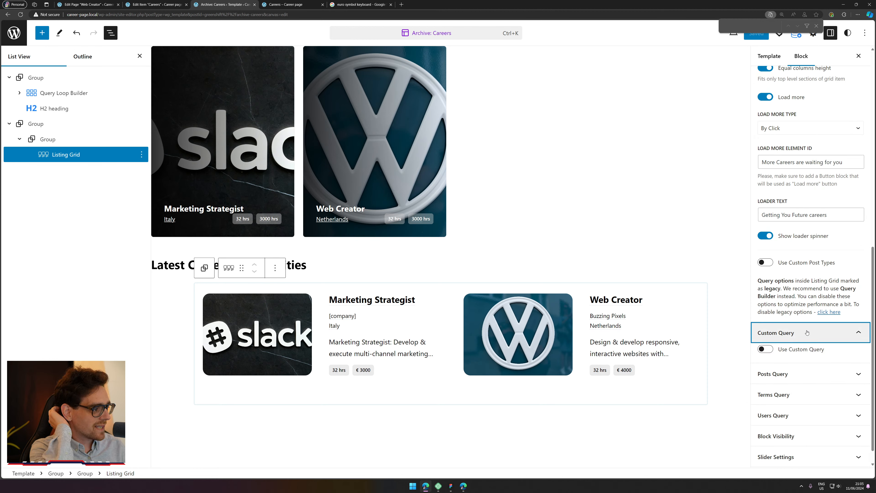
{"action": "scroll", "coordinate": [807, 332], "scroll_direction": "up", "scroll_amount": 10}
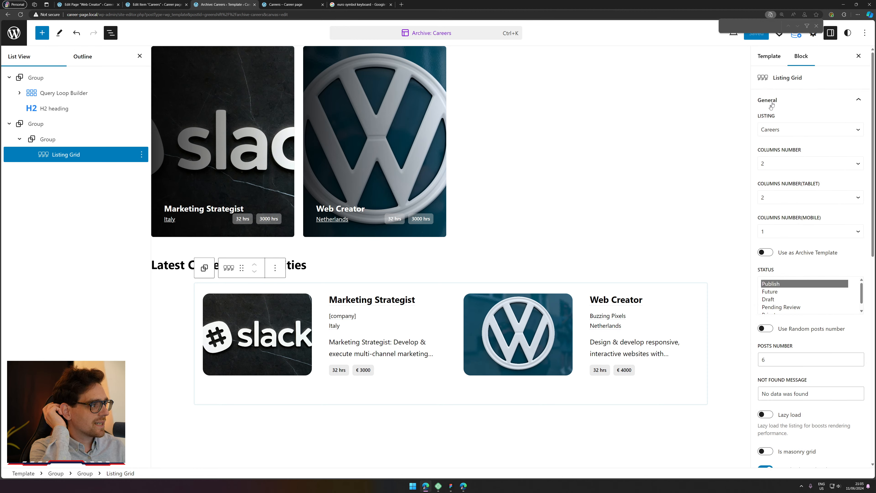
{"action": "left_click", "coordinate": [795, 100]}
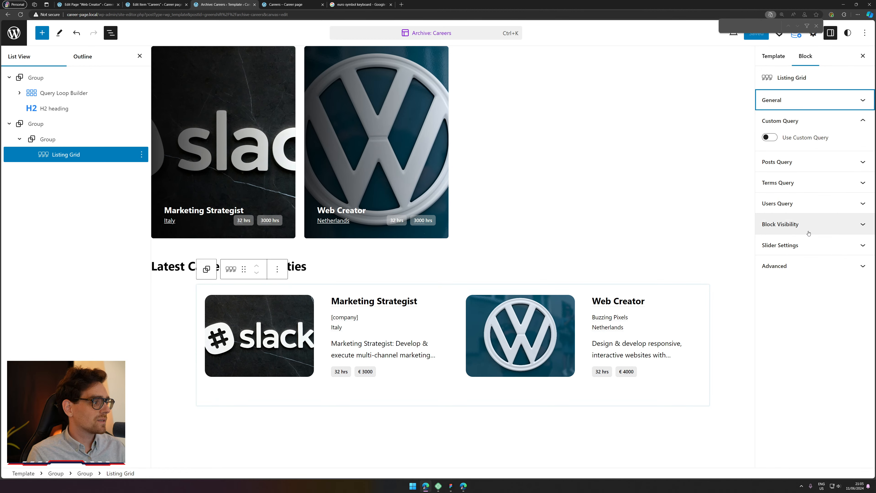
Step: Return to the Careers listing item and review its Row block's gutter, content width and inner layout settings
{"action": "left_click", "coordinate": [155, 4]}
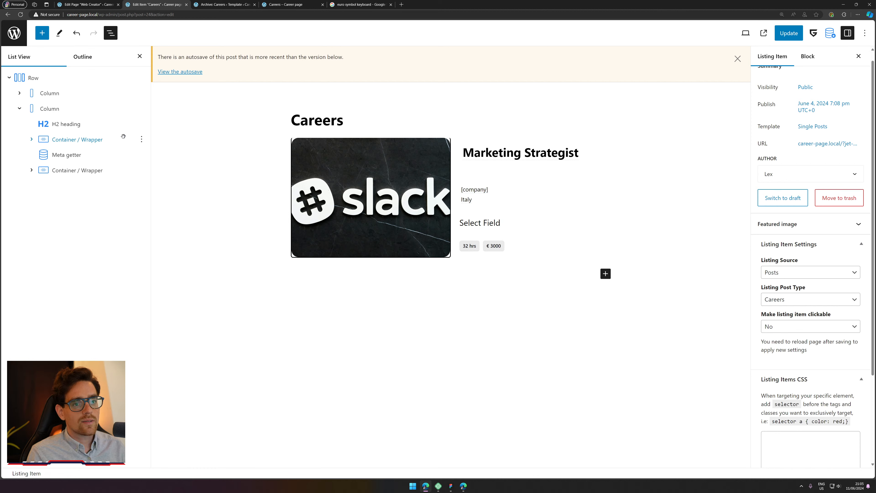
{"action": "left_click", "coordinate": [51, 78]}
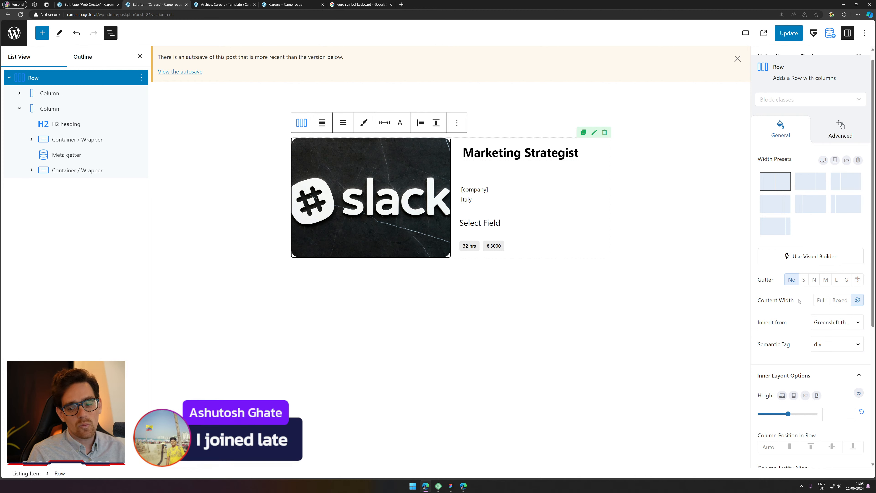
{"action": "scroll", "coordinate": [811, 288], "scroll_direction": "down", "scroll_amount": 3}
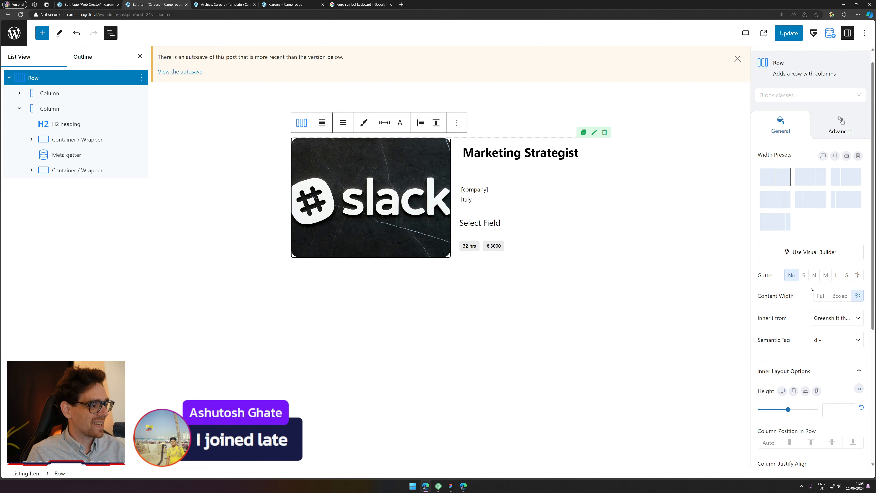
{"action": "scroll", "coordinate": [813, 293], "scroll_direction": "down", "scroll_amount": 3}
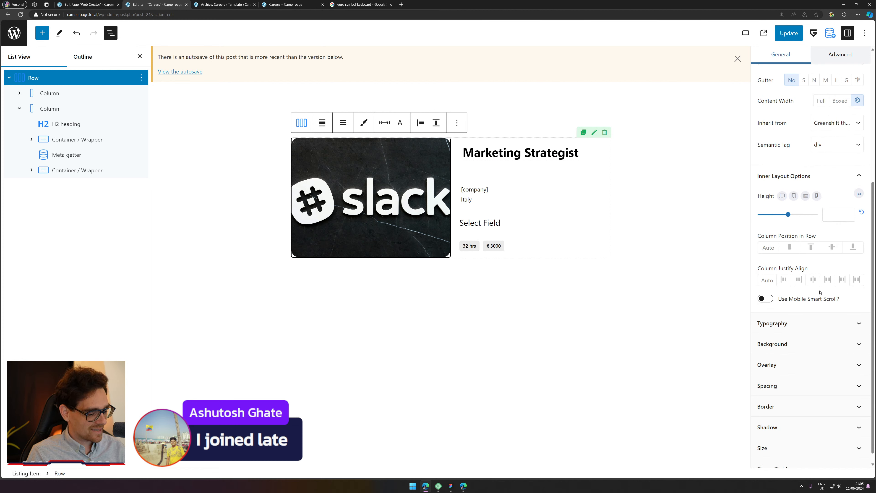
{"action": "scroll", "coordinate": [855, 261], "scroll_direction": "down", "scroll_amount": 1}
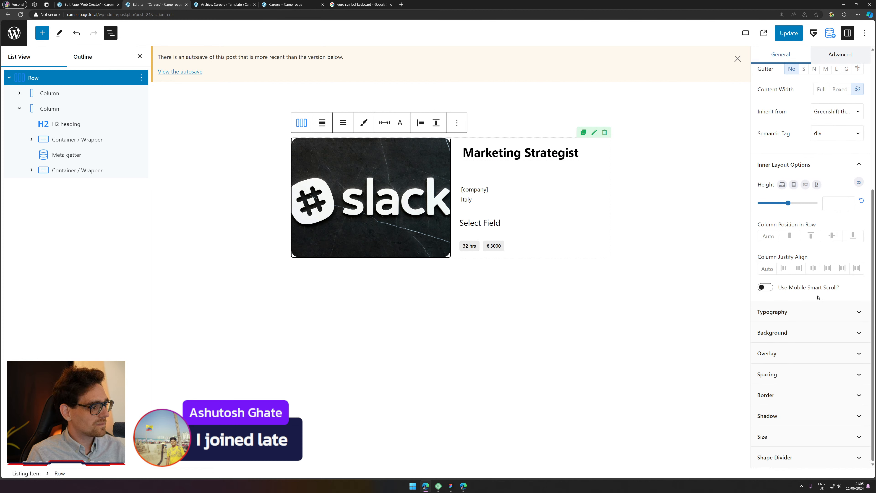
{"action": "scroll", "coordinate": [791, 425], "scroll_direction": "up", "scroll_amount": 7}
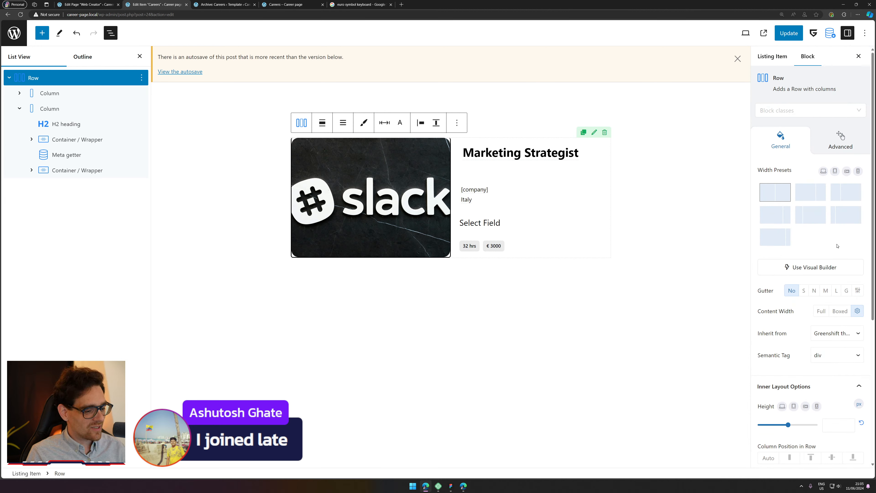
Step: Collapse the text column in the block tree and check the Row block's semantic tag choices
{"action": "left_click", "coordinate": [20, 108]}
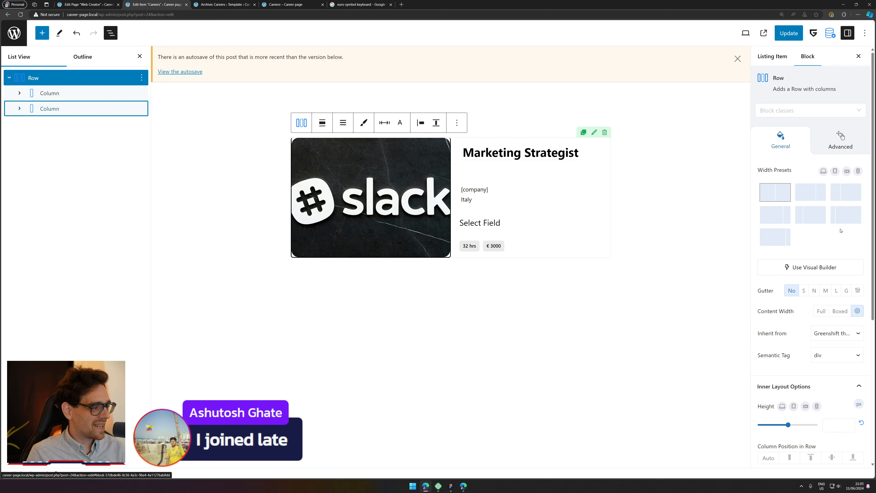
{"action": "scroll", "coordinate": [835, 259], "scroll_direction": "down", "scroll_amount": 4}
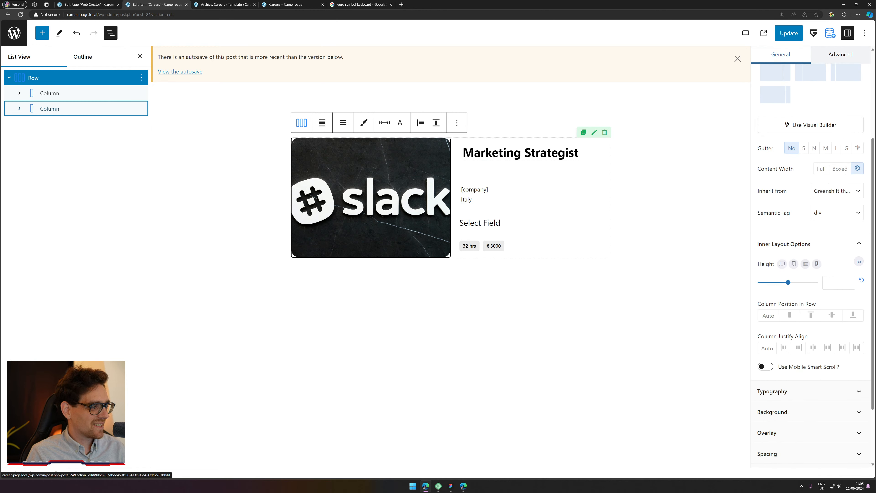
{"action": "left_click", "coordinate": [829, 217]}
{"action": "left_click", "coordinate": [830, 217]}
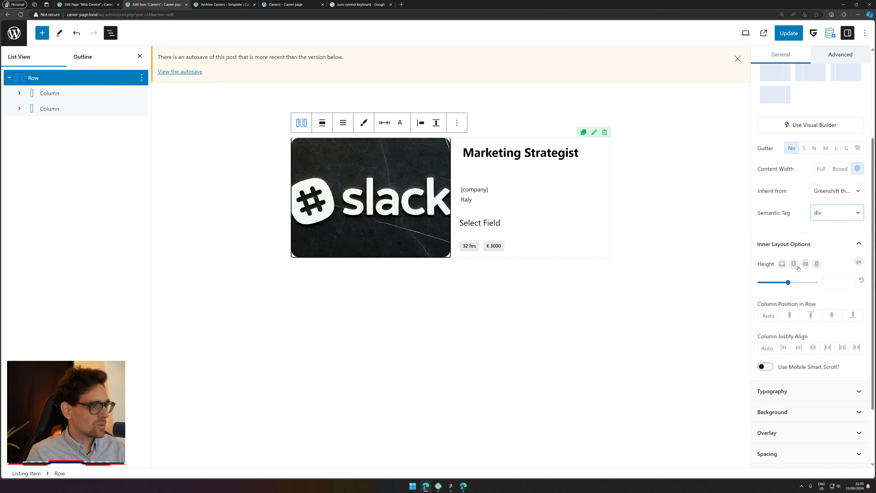
Step: Examine all of the Row block's general settings, from the width presets to the shape divider, for layout options
{"action": "scroll", "coordinate": [807, 302], "scroll_direction": "down", "scroll_amount": 3}
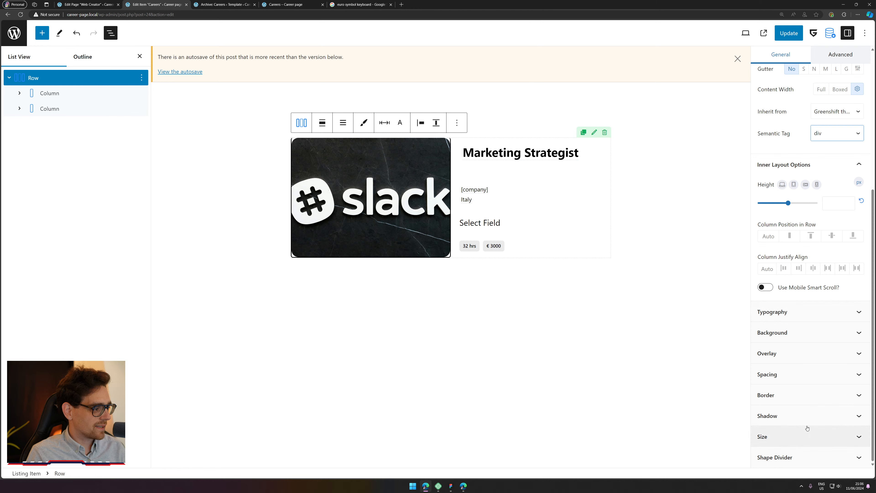
{"action": "scroll", "coordinate": [795, 266], "scroll_direction": "up", "scroll_amount": 2}
{"action": "scroll", "coordinate": [793, 242], "scroll_direction": "up", "scroll_amount": 1}
{"action": "scroll", "coordinate": [814, 192], "scroll_direction": "up", "scroll_amount": 3}
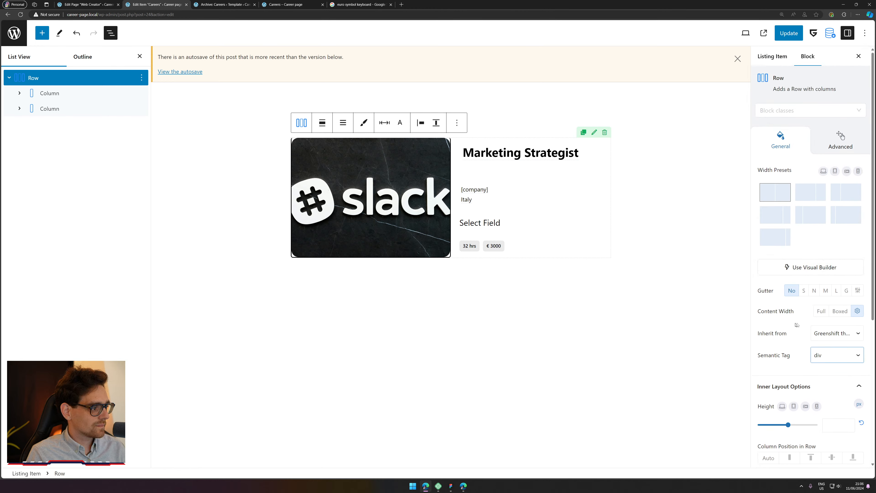
{"action": "scroll", "coordinate": [799, 262], "scroll_direction": "down", "scroll_amount": 4}
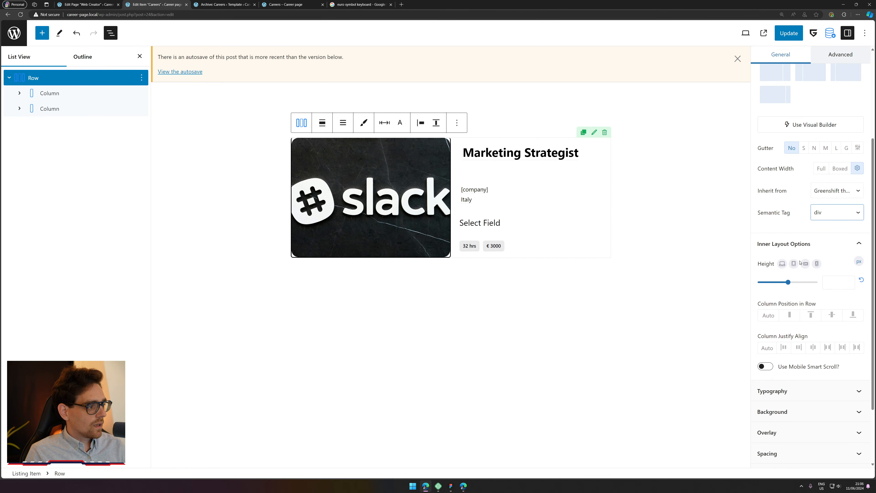
{"action": "scroll", "coordinate": [802, 352], "scroll_direction": "down", "scroll_amount": 2}
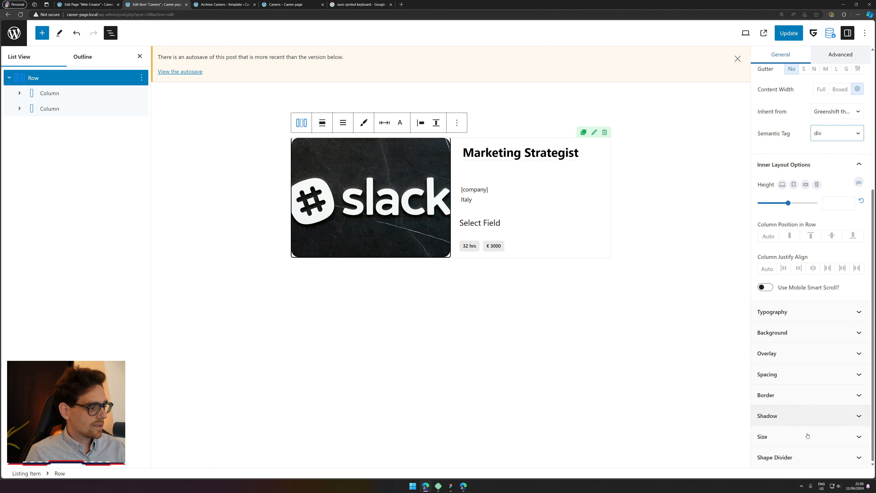
{"action": "scroll", "coordinate": [819, 463], "scroll_direction": "up", "scroll_amount": 5}
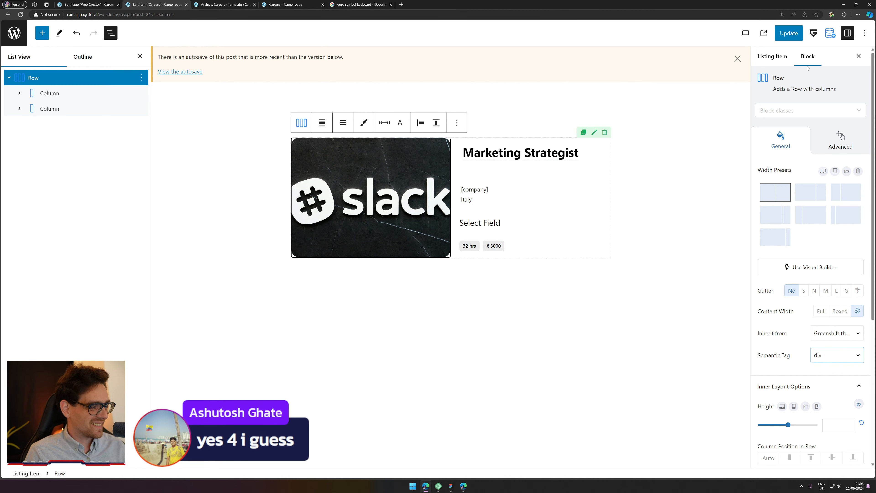
{"action": "scroll", "coordinate": [801, 150], "scroll_direction": "down", "scroll_amount": 1}
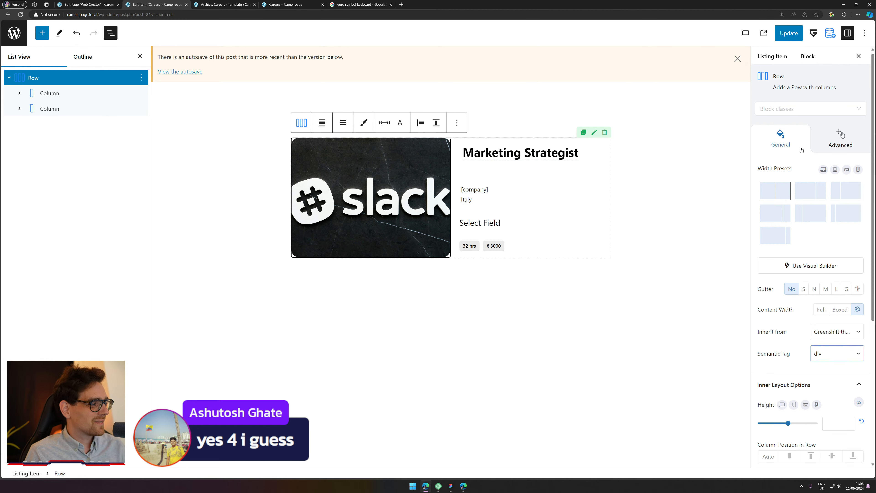
{"action": "scroll", "coordinate": [801, 150], "scroll_direction": "down", "scroll_amount": 5}
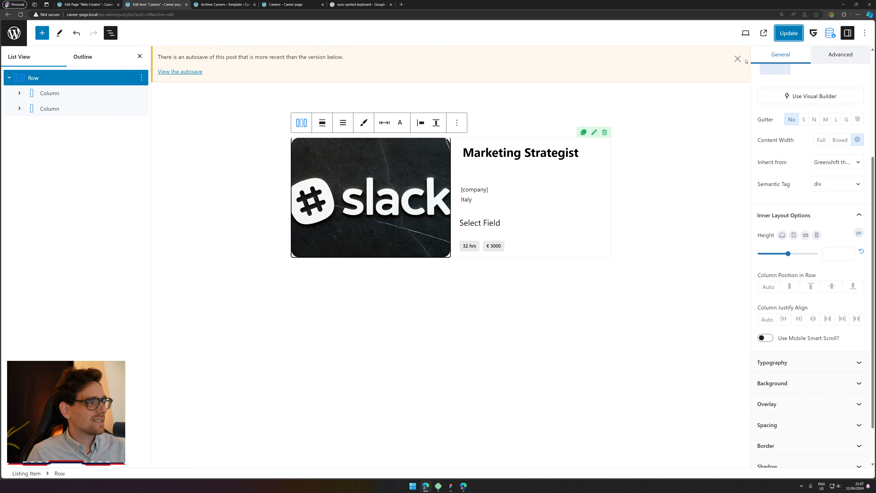
Step: Dismiss the autosave notice and look through the semantic tags available for the Row block
{"action": "left_click", "coordinate": [737, 58]}
{"action": "scroll", "coordinate": [780, 173], "scroll_direction": "down", "scroll_amount": 1}
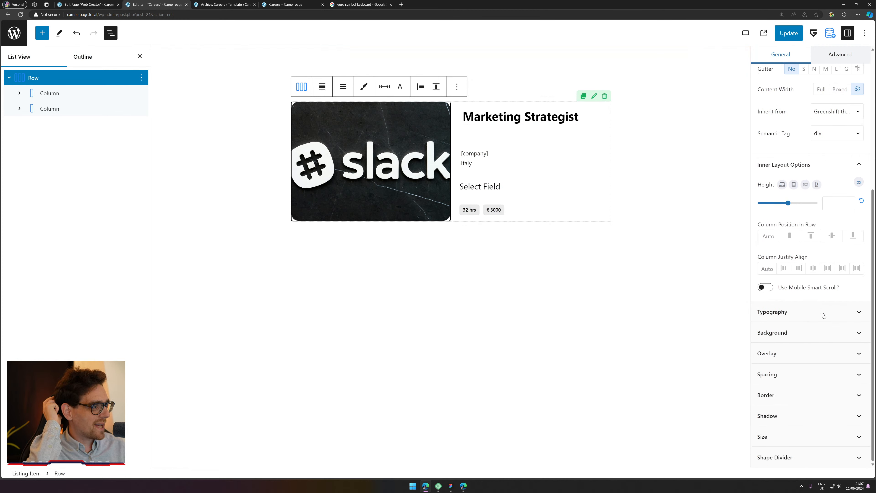
{"action": "scroll", "coordinate": [824, 315], "scroll_direction": "up", "scroll_amount": 2}
{"action": "left_click", "coordinate": [837, 248]}
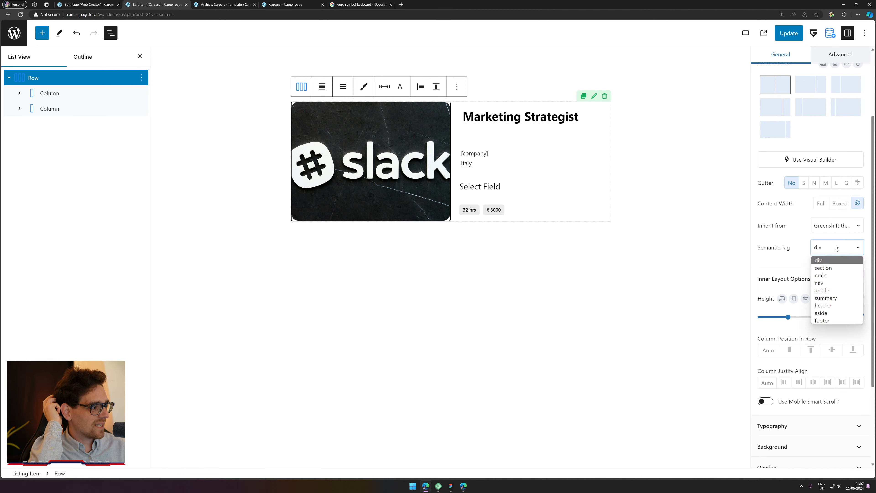
{"action": "left_click", "coordinate": [836, 249]}
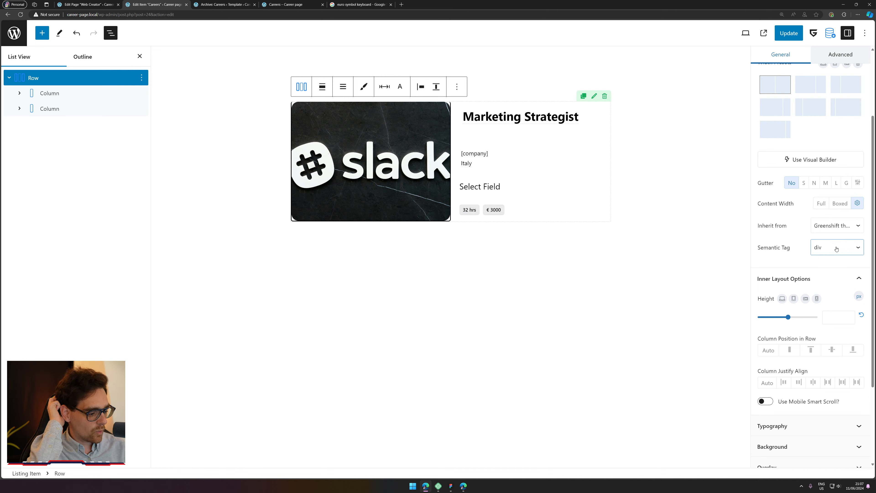
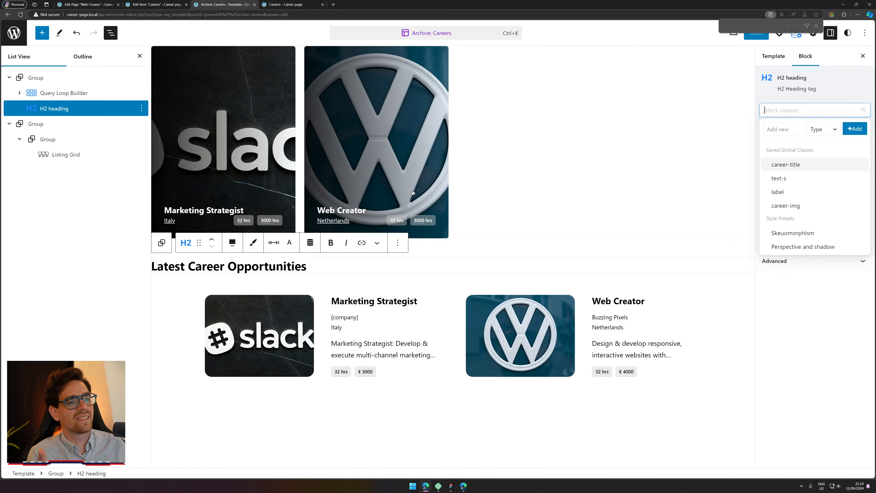
Step: Look through the H2 heading's style copy and paste options and its list of saved global classes
{"action": "left_click", "coordinate": [253, 243]}
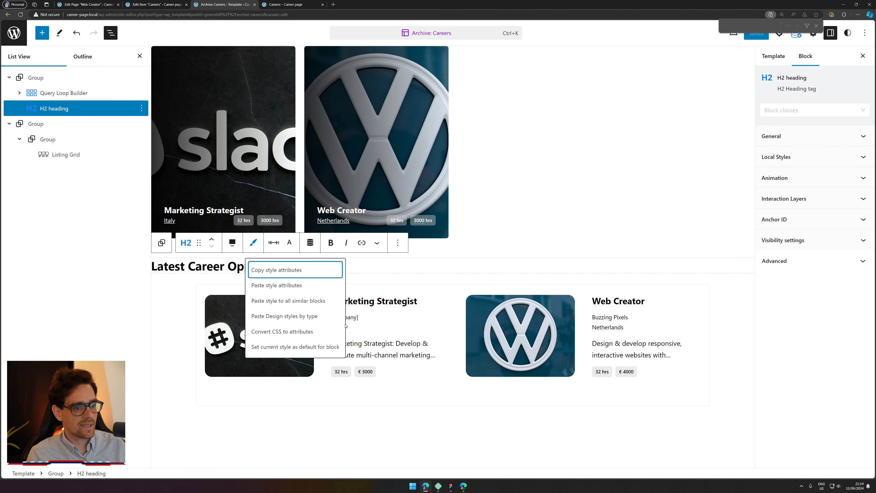
{"action": "left_click", "coordinate": [761, 111]}
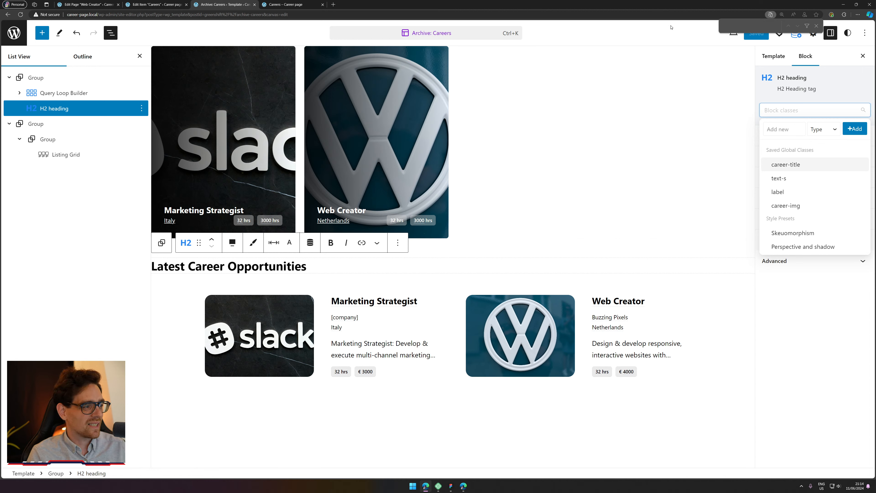
{"action": "left_click", "coordinate": [855, 374]}
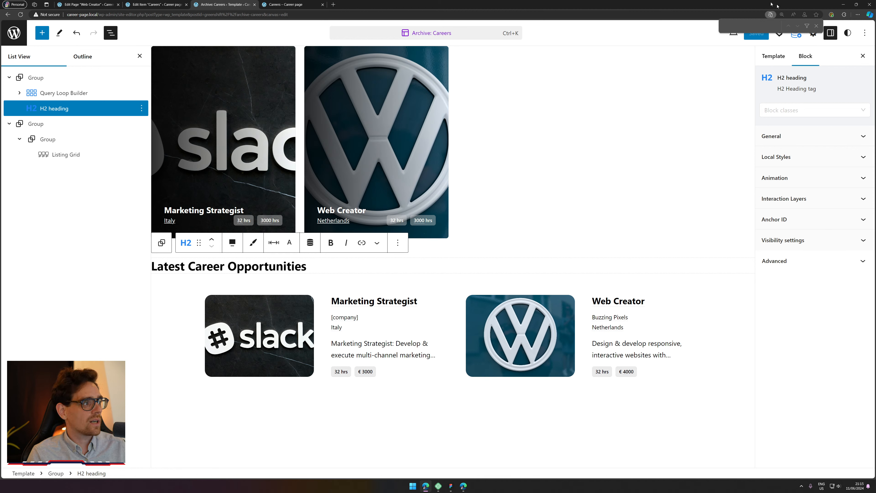
{"action": "left_click", "coordinate": [816, 26]}
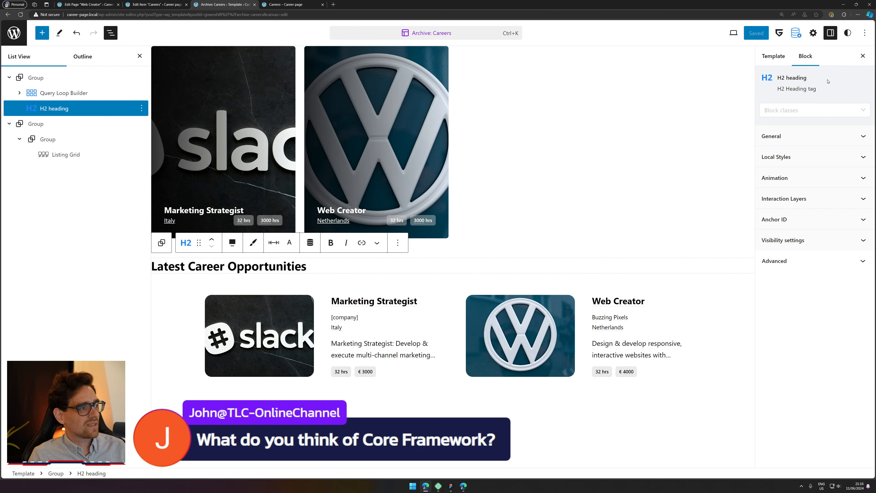
{"action": "left_click", "coordinate": [814, 110]}
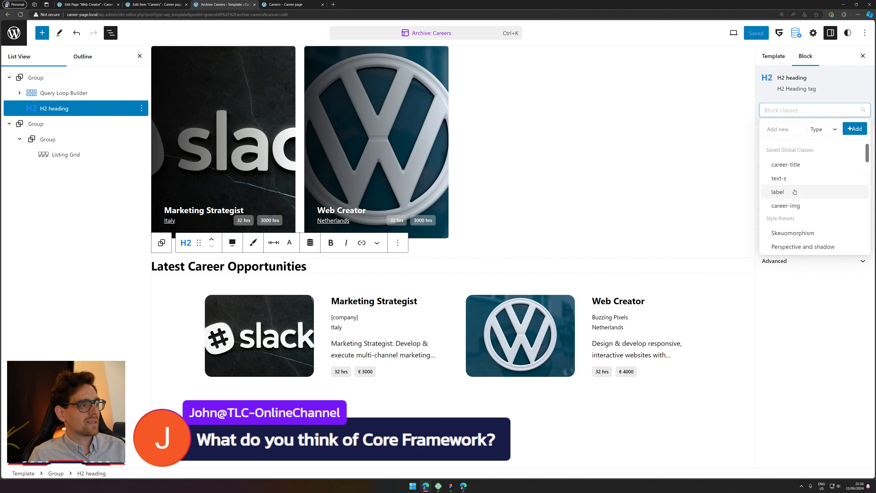
{"action": "left_click", "coordinate": [782, 129]}
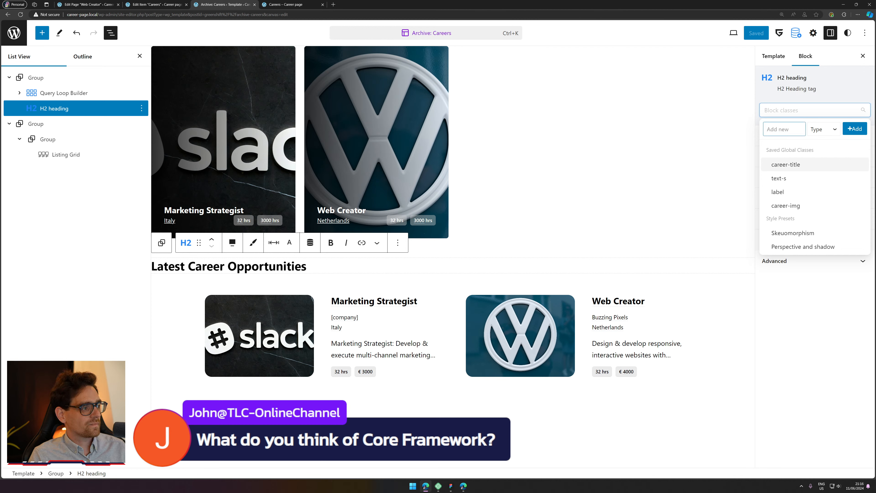
{"action": "left_click", "coordinate": [821, 92]}
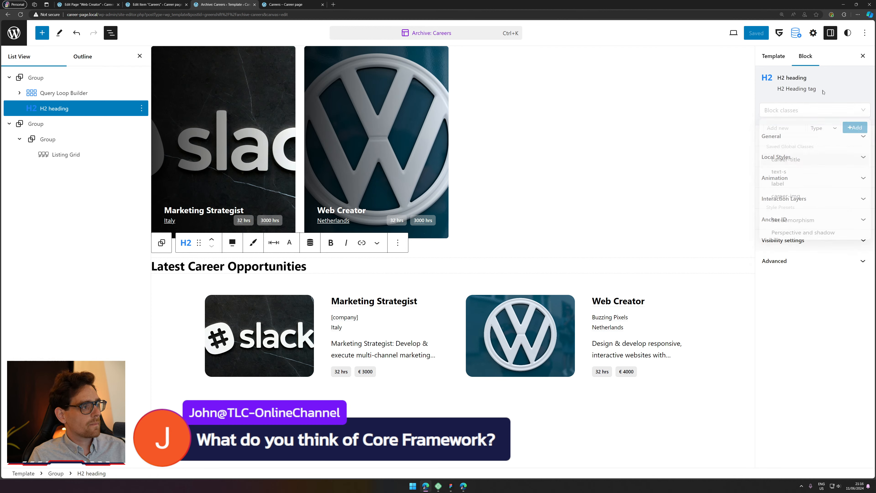
Step: Assign the career-title global class to the "Latest Career Opportunities" heading and open the class's style controls
{"action": "left_click", "coordinate": [779, 109]}
{"action": "left_click", "coordinate": [785, 165]}
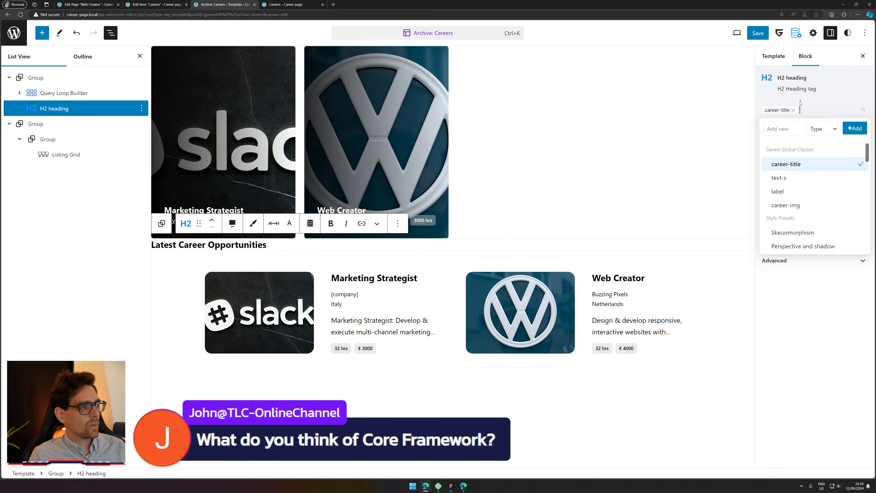
{"action": "left_click", "coordinate": [782, 110]}
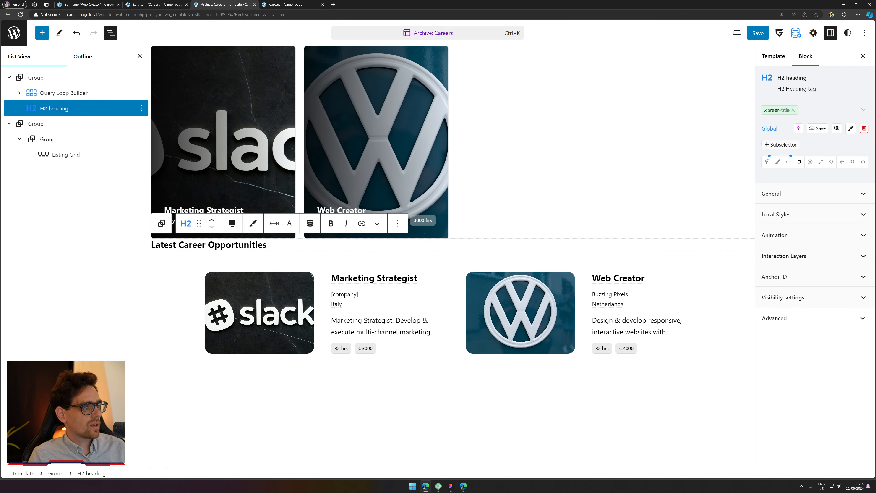
{"action": "left_click", "coordinate": [799, 109]}
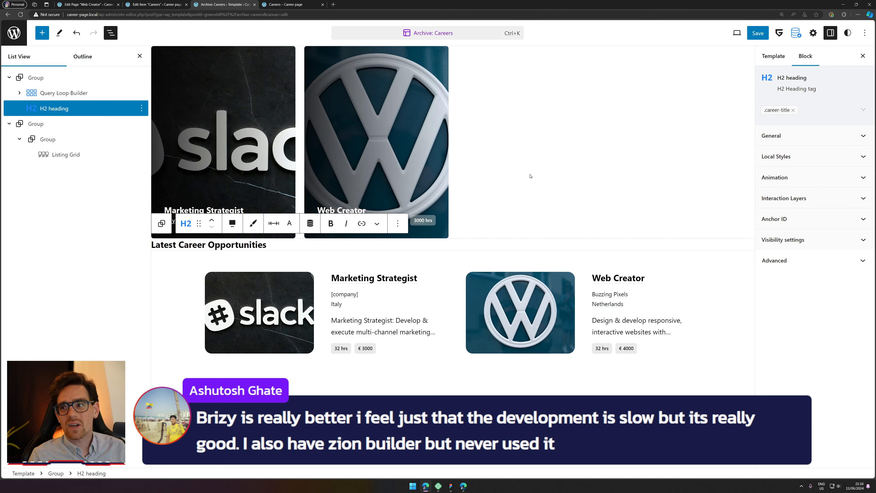
Step: Save the Archive: Careers template and reload the live Careers page to check the restyled heading
{"action": "left_click", "coordinate": [757, 32]}
{"action": "left_click", "coordinate": [776, 33]}
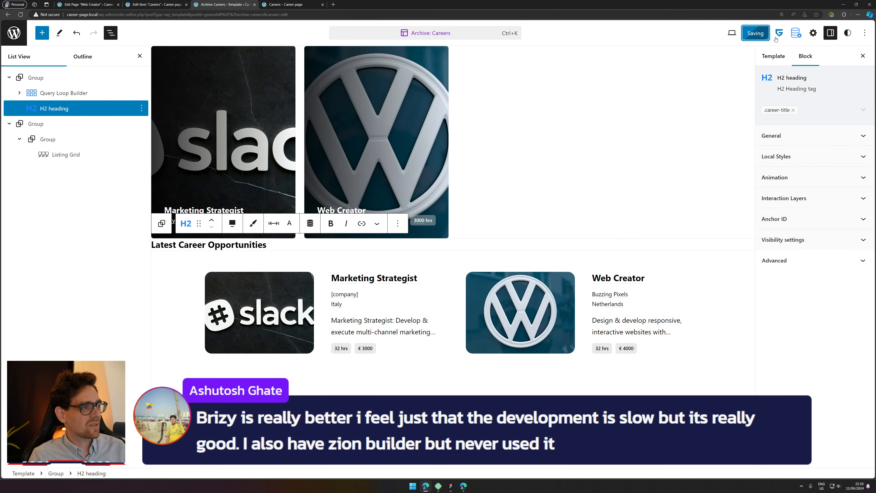
{"action": "left_click", "coordinate": [283, 4]}
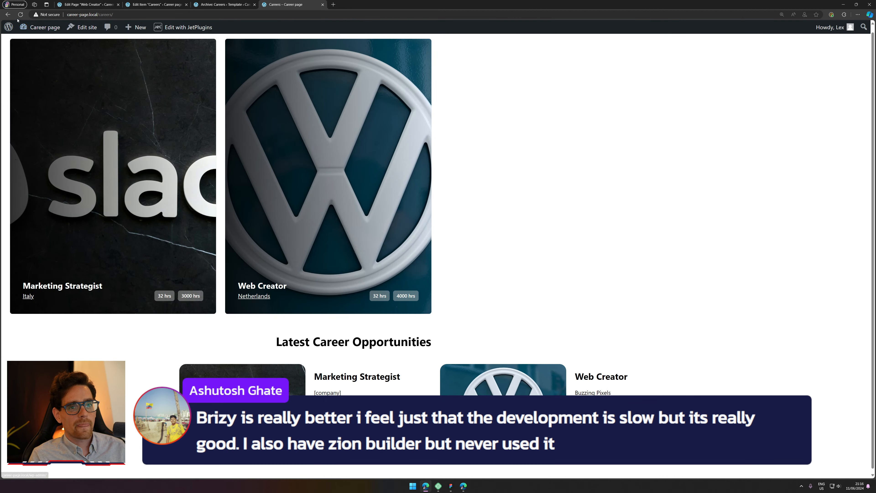
{"action": "left_click", "coordinate": [21, 14]}
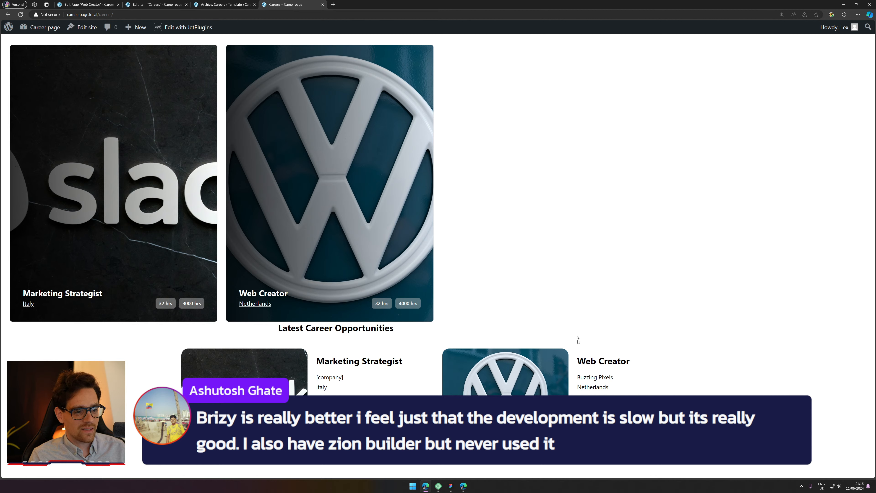
Step: Switch to Figma, place the wireframe beside the live Careers page and compare their "Latest Career Opportunities" headings
{"action": "left_click", "coordinate": [450, 486]}
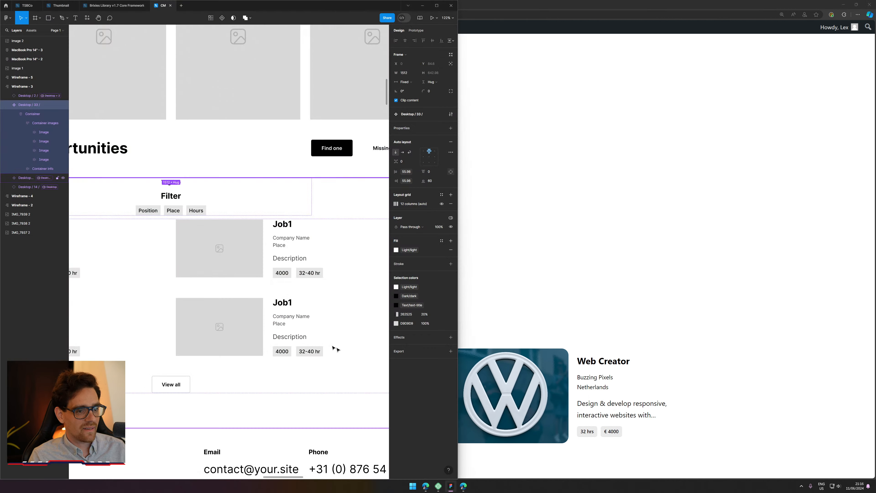
{"action": "scroll", "coordinate": [290, 321], "scroll_direction": "down", "scroll_amount": 6}
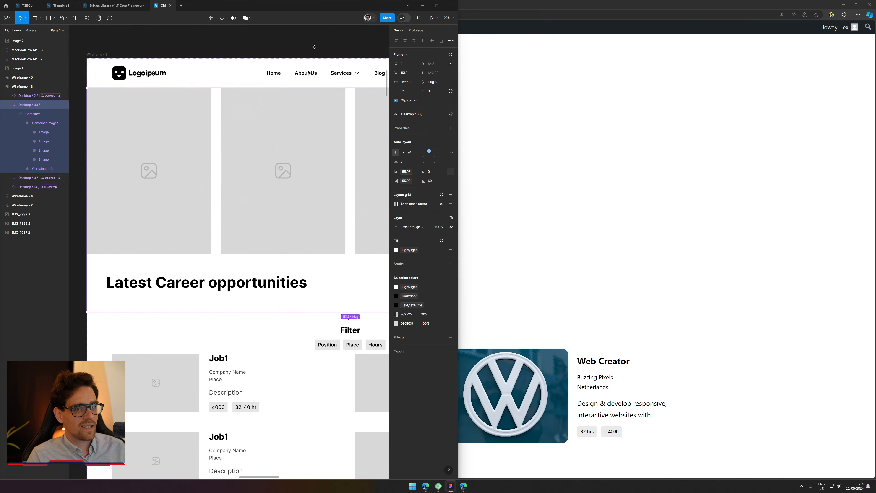
{"action": "left_click", "coordinate": [625, 220]}
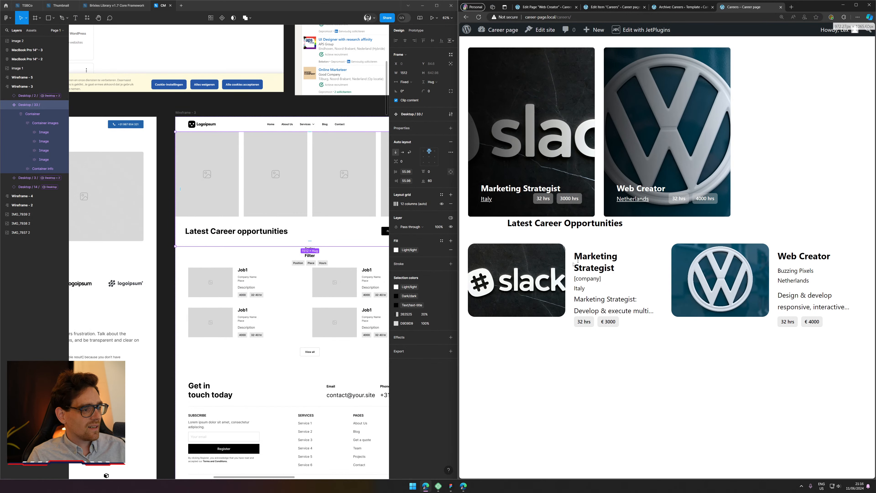
{"action": "left_click_drag", "start_coordinate": [507, 223], "coordinate": [549, 223]}
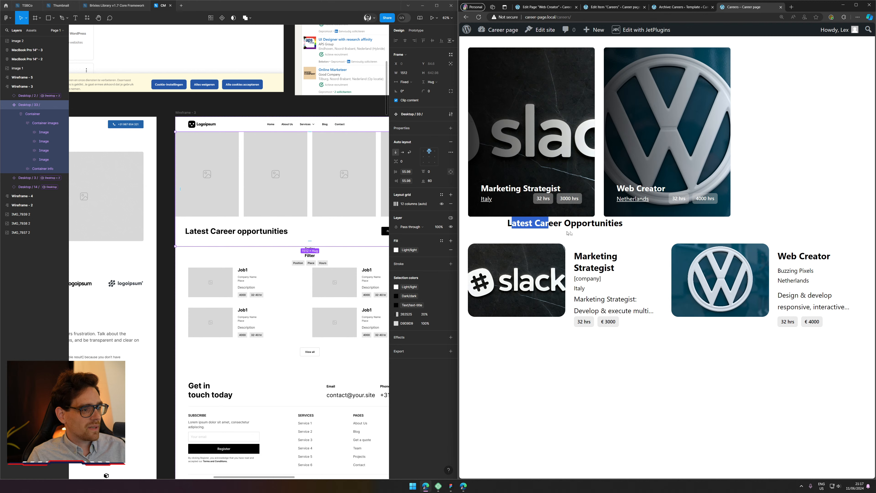
Step: Remove the career-title class from the H2 heading in the Archive: Careers template and save the template
{"action": "left_click", "coordinate": [669, 7]}
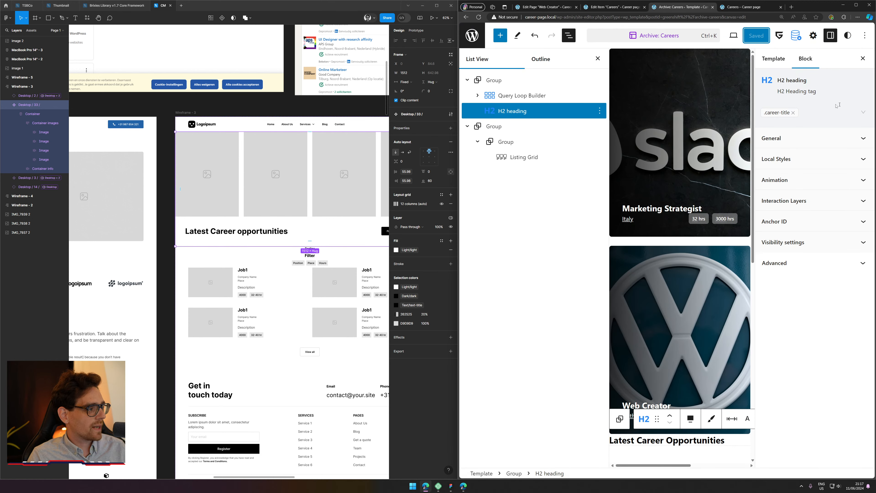
{"action": "left_click", "coordinate": [776, 112]}
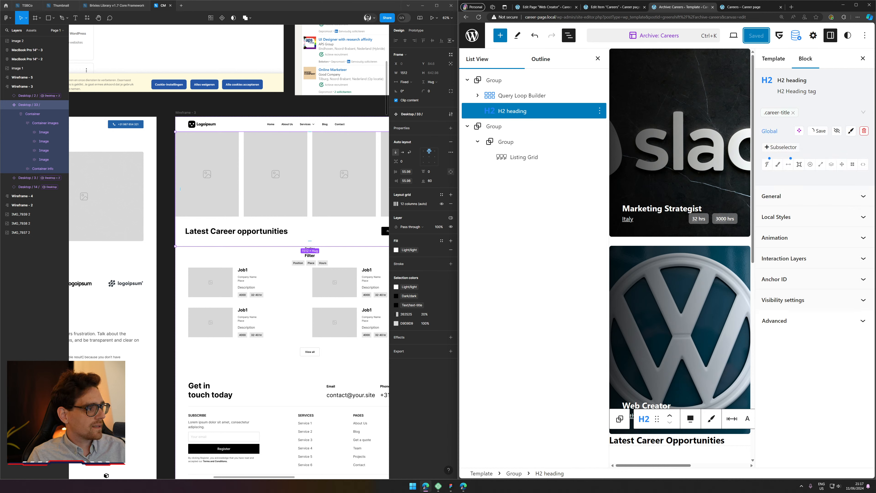
{"action": "left_click", "coordinate": [793, 112]}
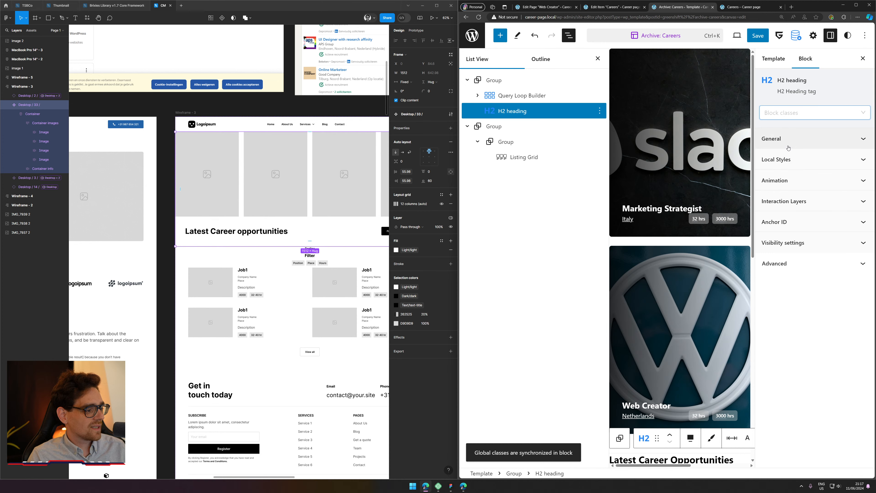
{"action": "left_click", "coordinate": [758, 36]}
{"action": "left_click", "coordinate": [778, 36]}
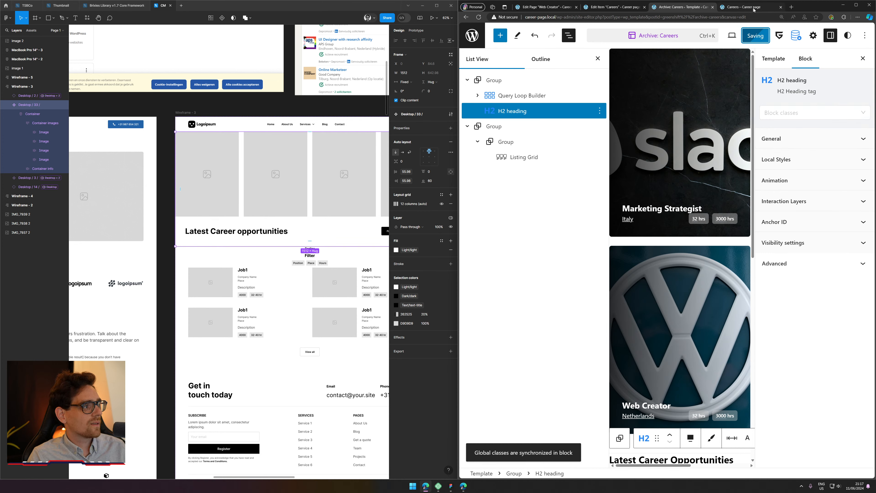
Step: Reload the live Careers page and widen the browser beside the wireframe to inspect the card layout
{"action": "left_click", "coordinate": [746, 7]}
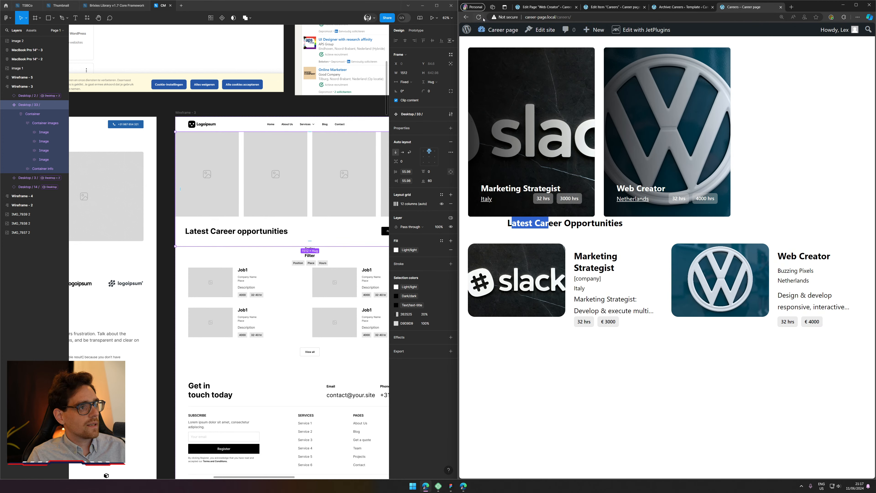
{"action": "left_click", "coordinate": [479, 18]}
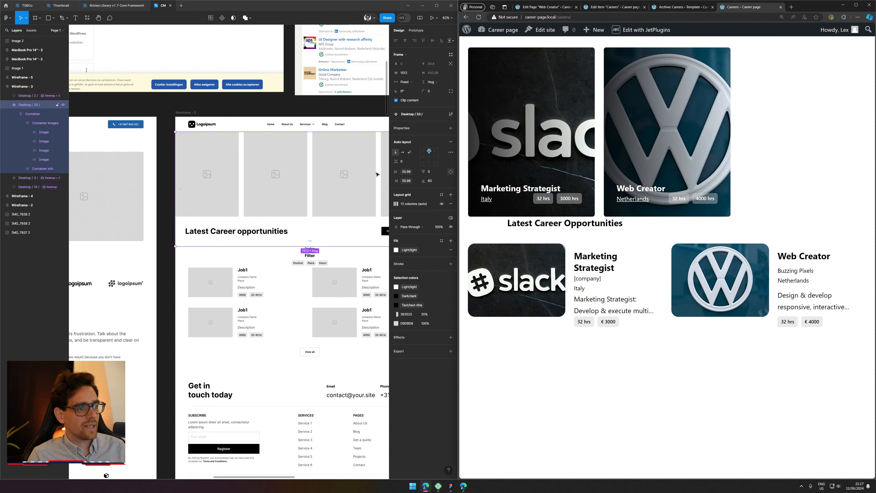
{"action": "left_click_drag", "start_coordinate": [805, 137], "coordinate": [497, 88]}
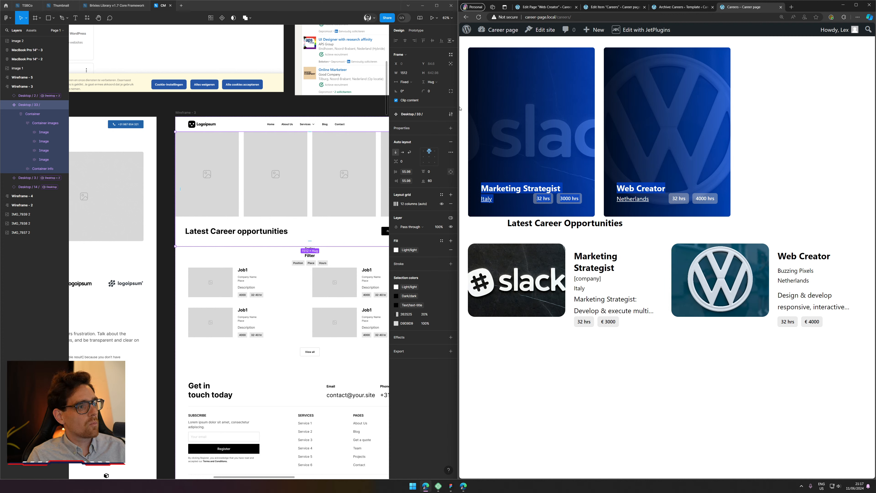
{"action": "left_click", "coordinate": [778, 136]}
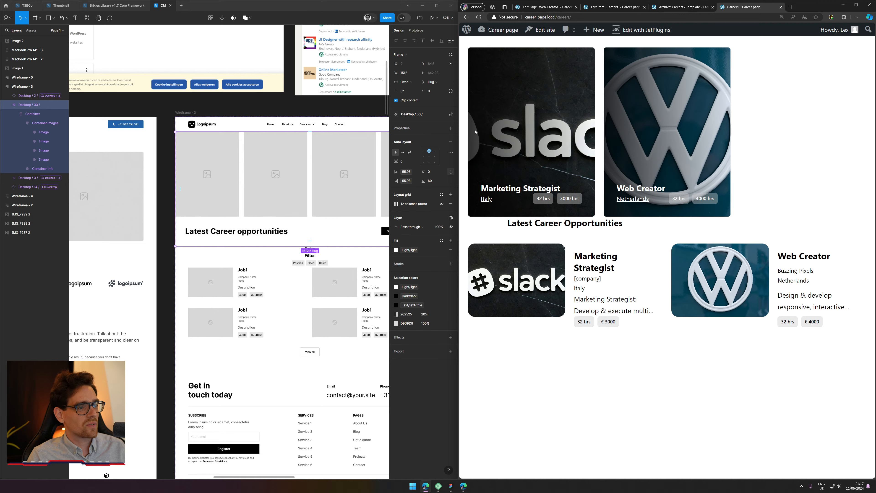
{"action": "mouse_move", "coordinate": [457, 123]}
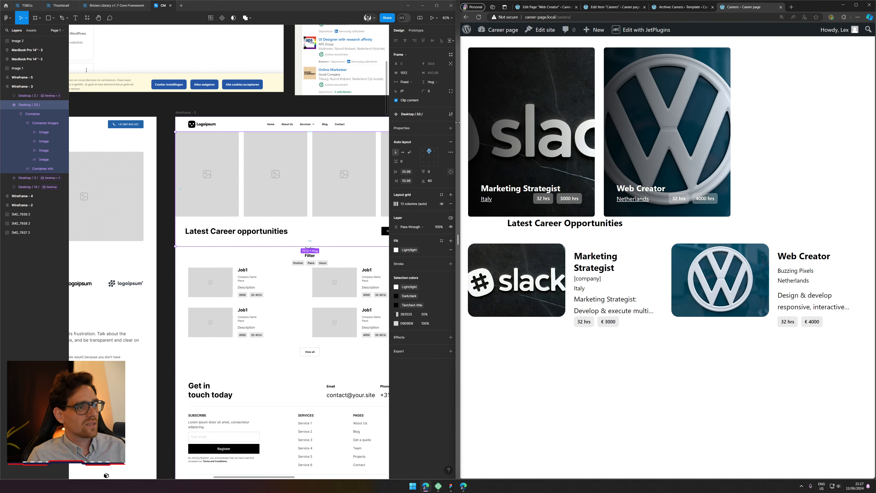
{"action": "left_click_drag", "start_coordinate": [457, 230], "coordinate": [356, 231]}
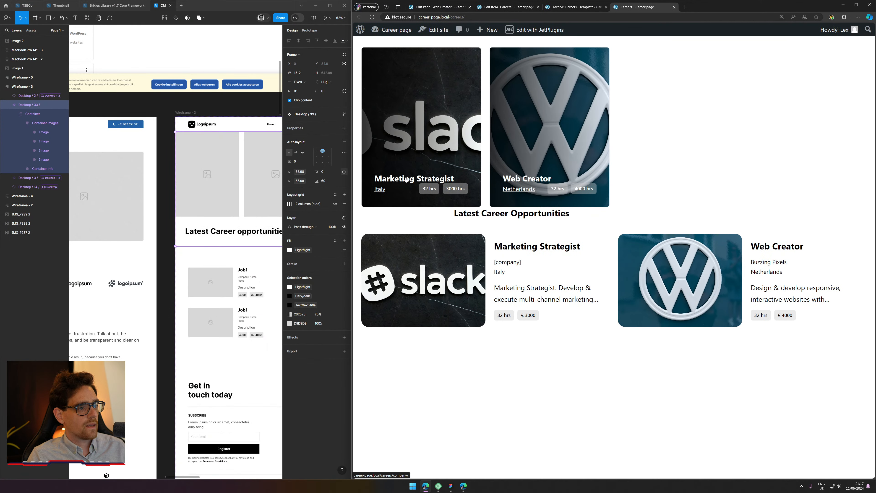
Step: Open the featured Marketing Strategist career in a separate background tab and look over the listing's text
{"action": "middle_click", "coordinate": [406, 179]}
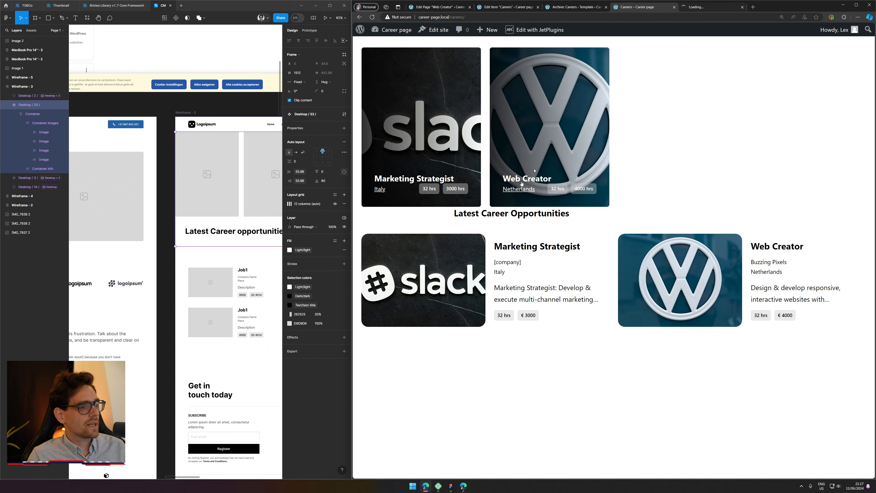
{"action": "left_click_drag", "start_coordinate": [510, 247], "coordinate": [776, 196]}
{"action": "left_click", "coordinate": [670, 362]}
{"action": "left_click", "coordinate": [776, 195]}
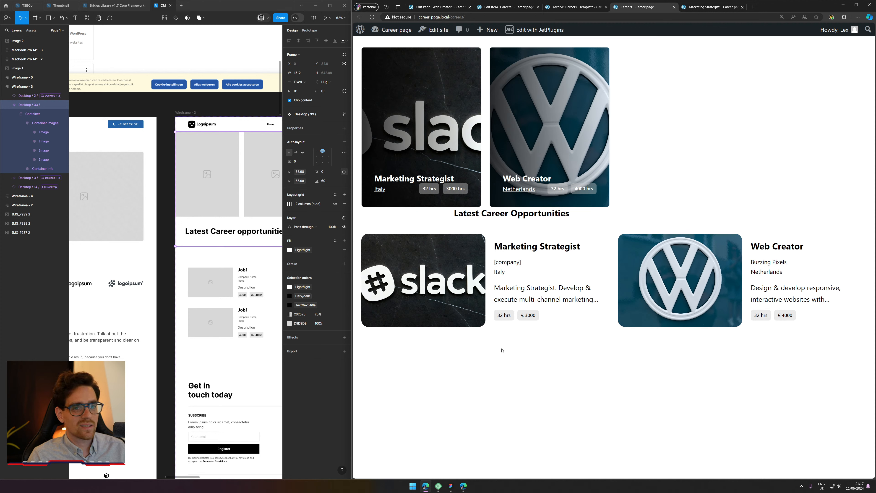
Step: Select the job list section in the Figma wireframe and compare its spacing with the live Careers page
{"action": "left_click", "coordinate": [256, 365]}
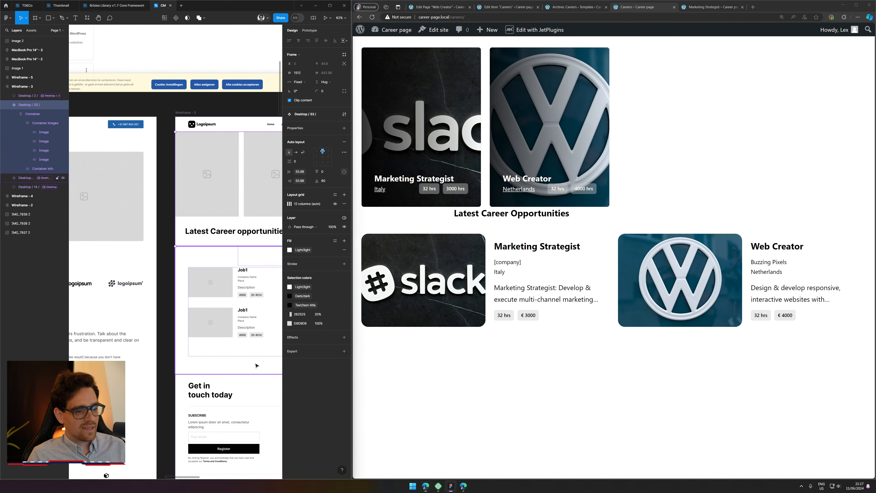
{"action": "left_click", "coordinate": [256, 365]}
{"action": "left_click", "coordinate": [371, 353]}
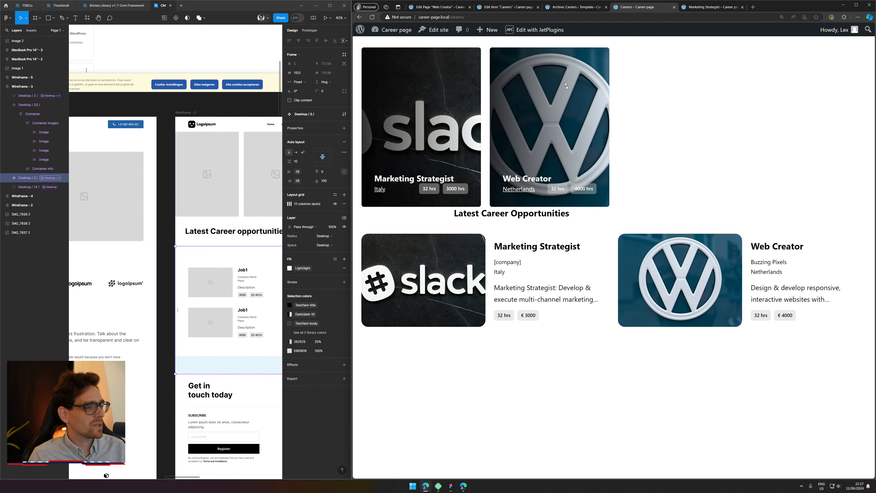
{"action": "left_click_drag", "start_coordinate": [819, 325], "coordinate": [708, 156]}
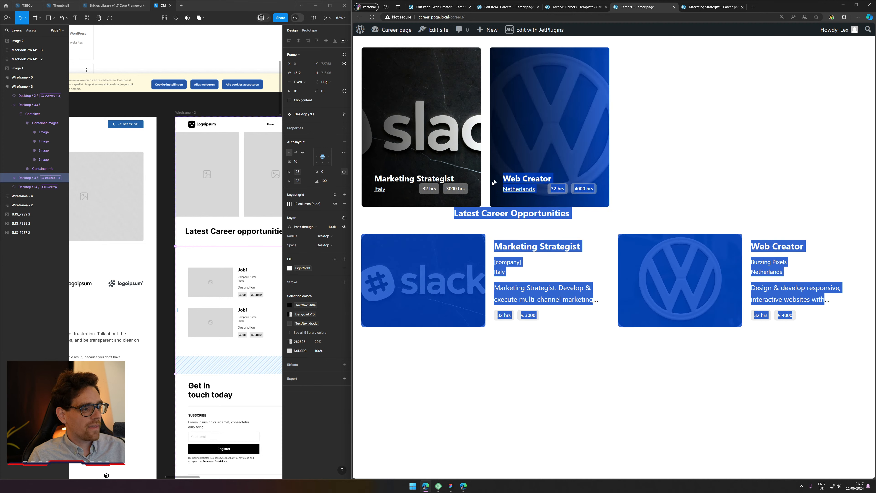
{"action": "left_click", "coordinate": [708, 156]}
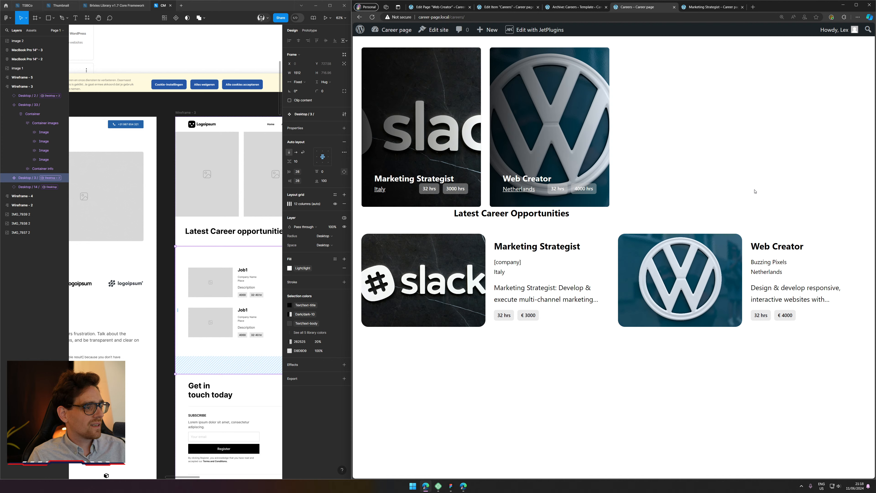
{"action": "left_click_drag", "start_coordinate": [593, 197], "coordinate": [664, 24]}
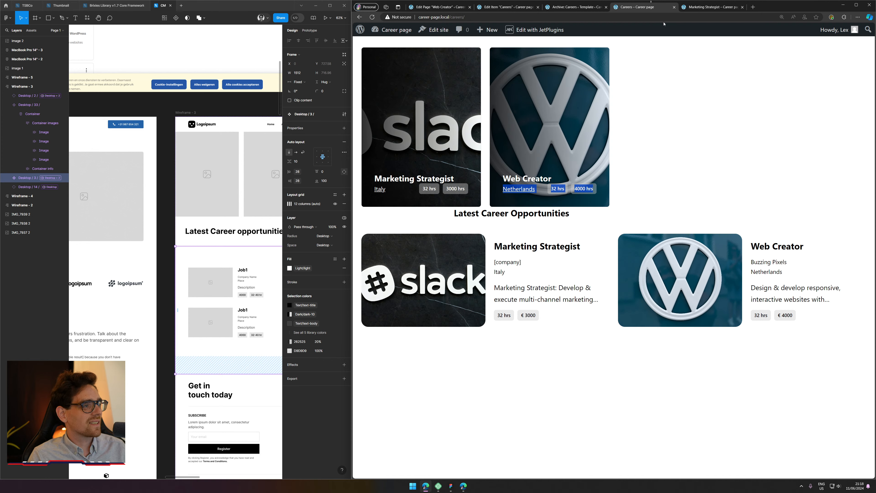
Step: Remove the "hrs" suffix from the salary label in the featured cards' Query Loop Builder in the Archive: Careers template
{"action": "left_click", "coordinate": [583, 6]}
{"action": "left_click", "coordinate": [595, 192]}
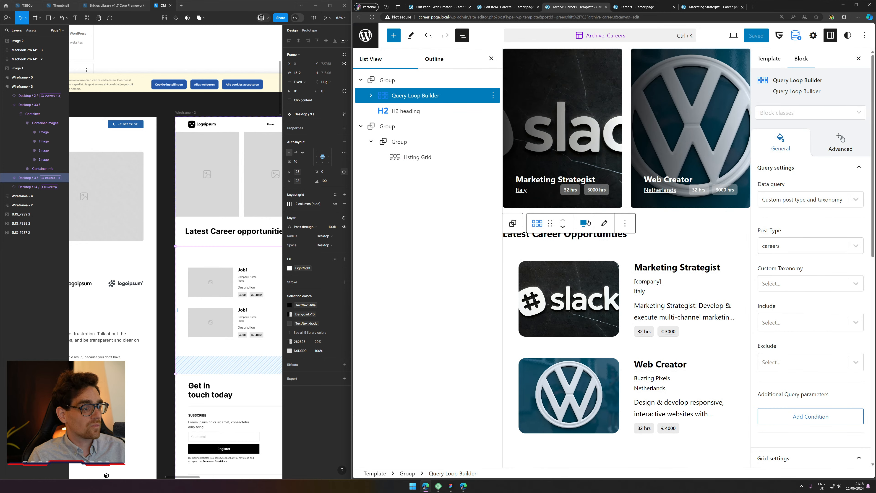
{"action": "left_click", "coordinate": [604, 223]}
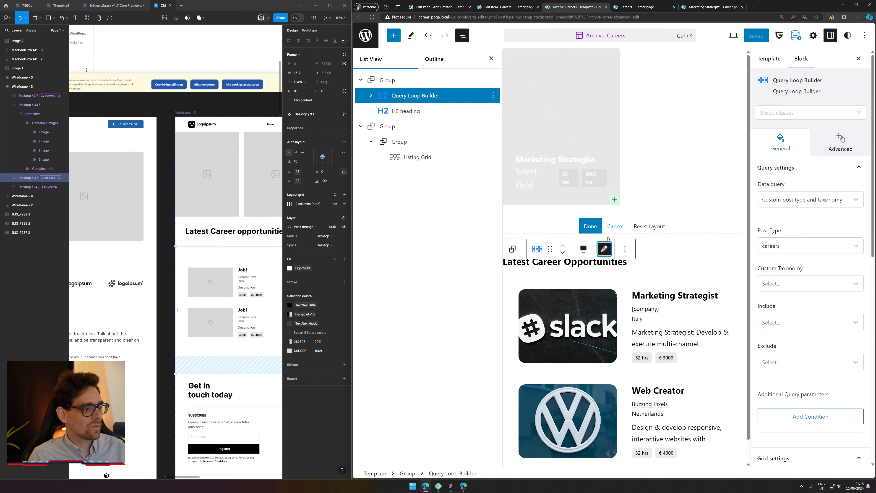
{"action": "left_click", "coordinate": [592, 184]}
{"action": "key", "text": "BackSpace"}
{"action": "key", "text": "BackSpace"}
{"action": "key", "text": "BackSpace"}
{"action": "key", "text": "BackSpace"}
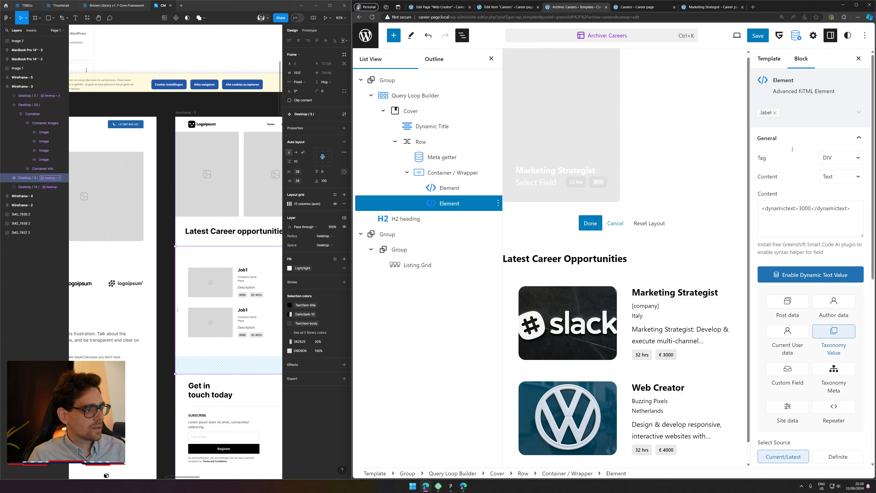
Step: Copy the euro sign in front of the dynamic salary value in the Careers listing item
{"action": "left_click", "coordinate": [669, 355]}
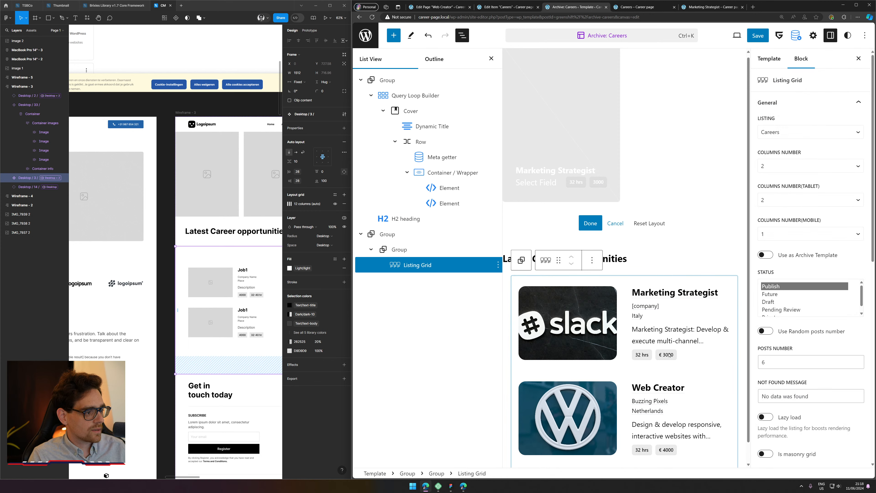
{"action": "triple_click", "coordinate": [669, 355]}
{"action": "triple_click", "coordinate": [668, 359]}
{"action": "left_click", "coordinate": [668, 370]}
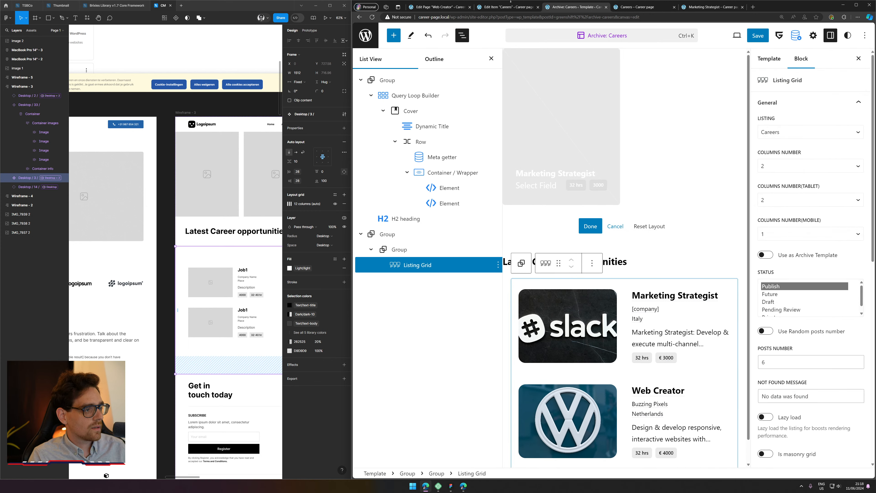
{"action": "left_click", "coordinate": [514, 6]}
{"action": "left_click", "coordinate": [669, 195]}
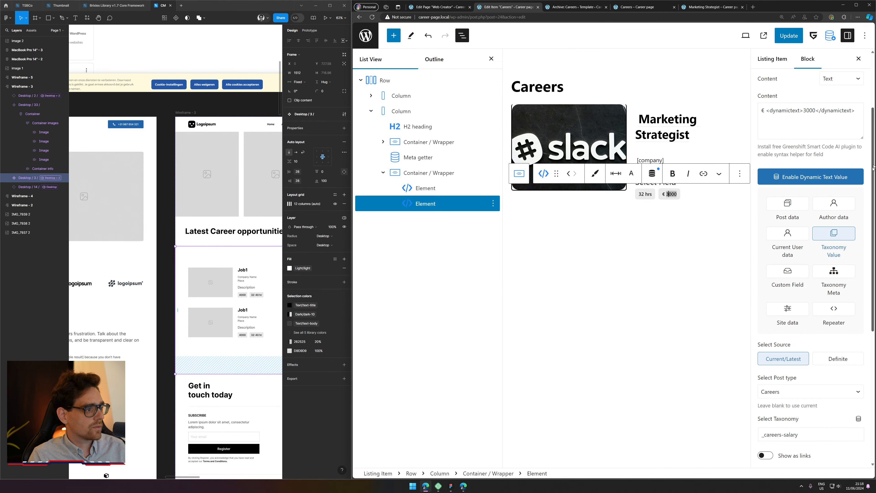
{"action": "double_click", "coordinate": [763, 110]}
{"action": "key", "text": "ctrl+c"}
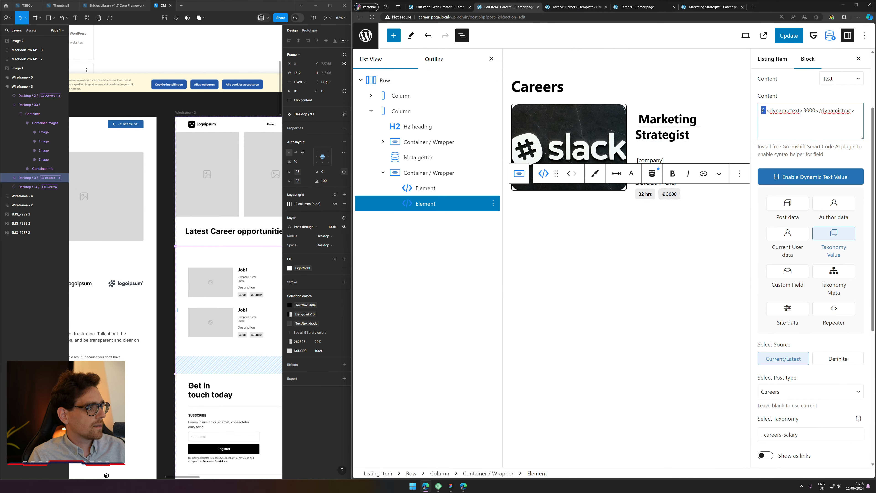
Step: Paste the euro sign before the dynamic salary value in the archive's featured cards and save the template
{"action": "left_click", "coordinate": [574, 7]}
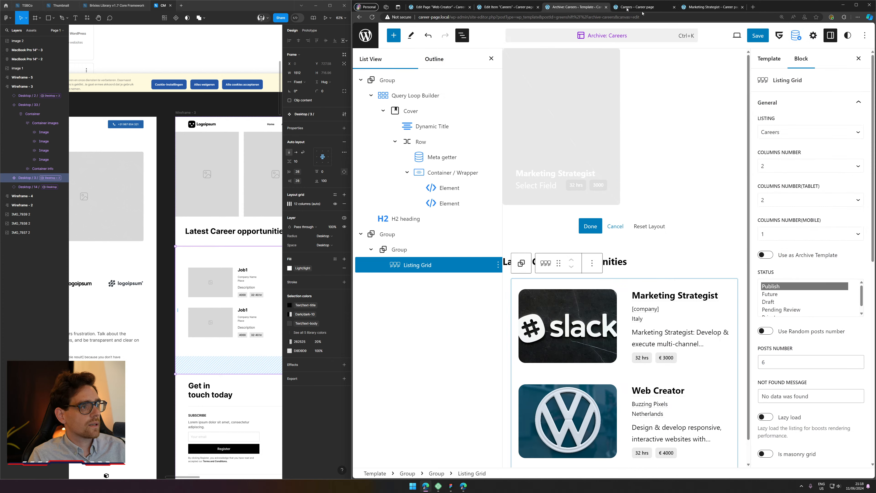
{"action": "left_click", "coordinate": [602, 186]}
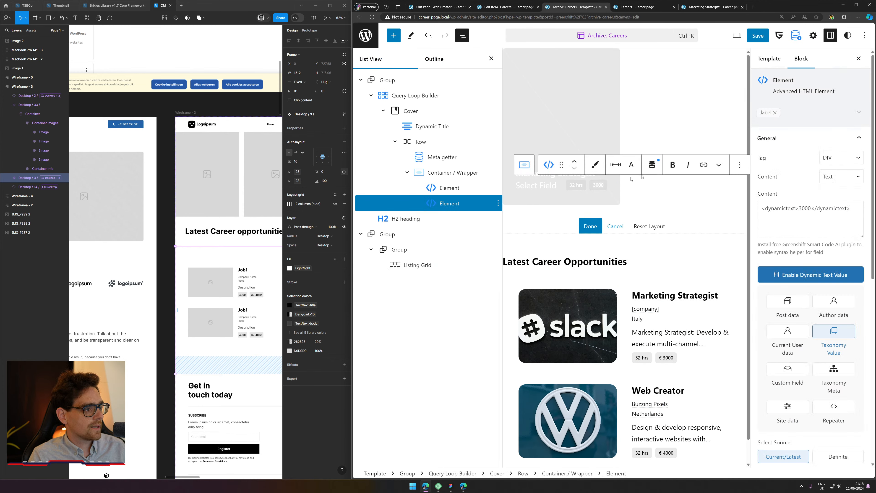
{"action": "left_click", "coordinate": [761, 208]}
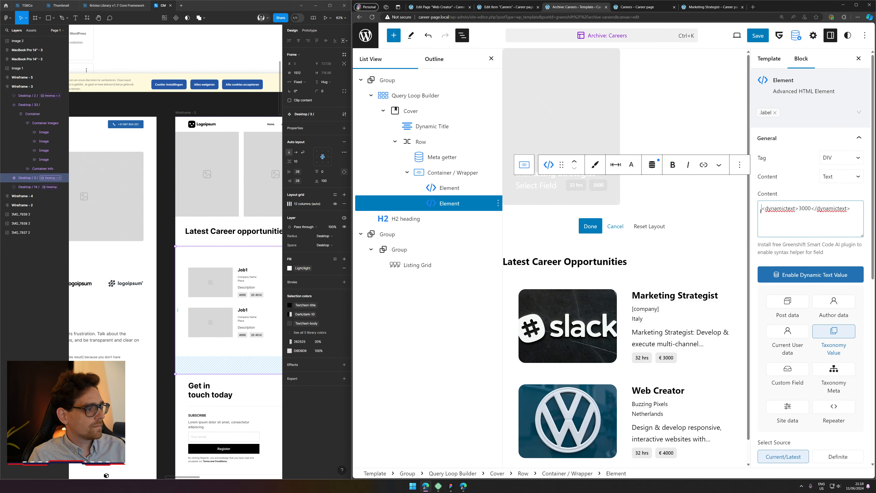
{"action": "key", "text": "ctrl+v"}
{"action": "left_click", "coordinate": [590, 226]}
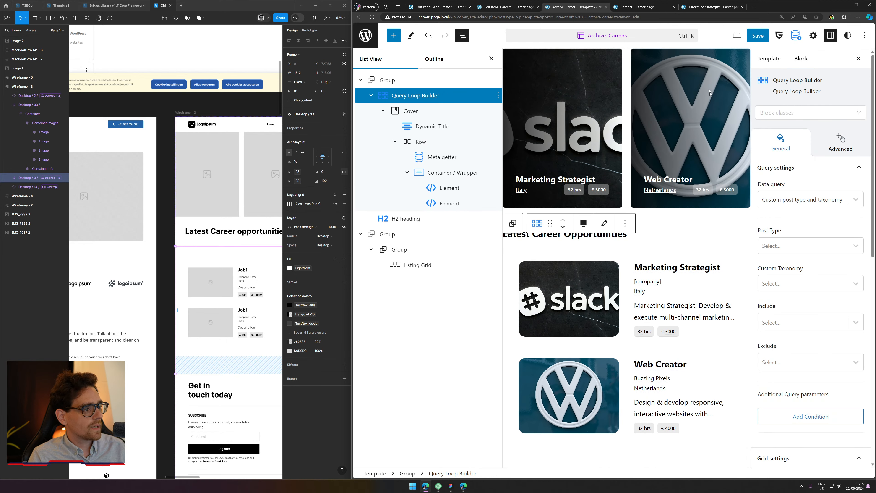
{"action": "left_click", "coordinate": [757, 35]}
{"action": "left_click", "coordinate": [783, 33]}
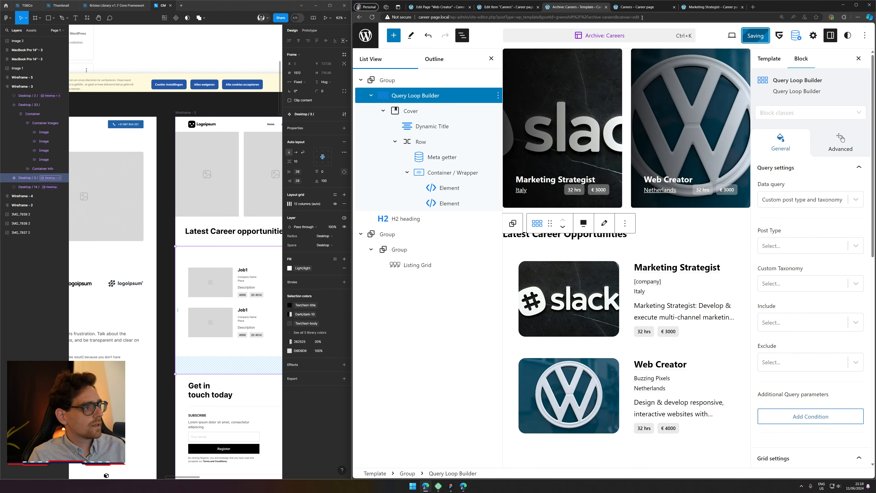
Step: Reload the live Careers page in a maximized browser and inspect the alignment of the "Latest Career Opportunities" heading
{"action": "left_click", "coordinate": [636, 7]}
{"action": "left_click", "coordinate": [372, 17]}
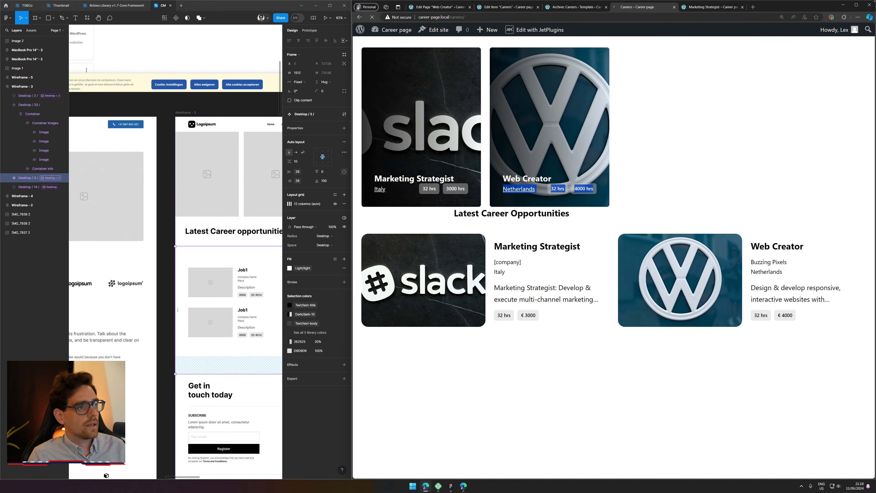
{"action": "left_click", "coordinate": [856, 5]}
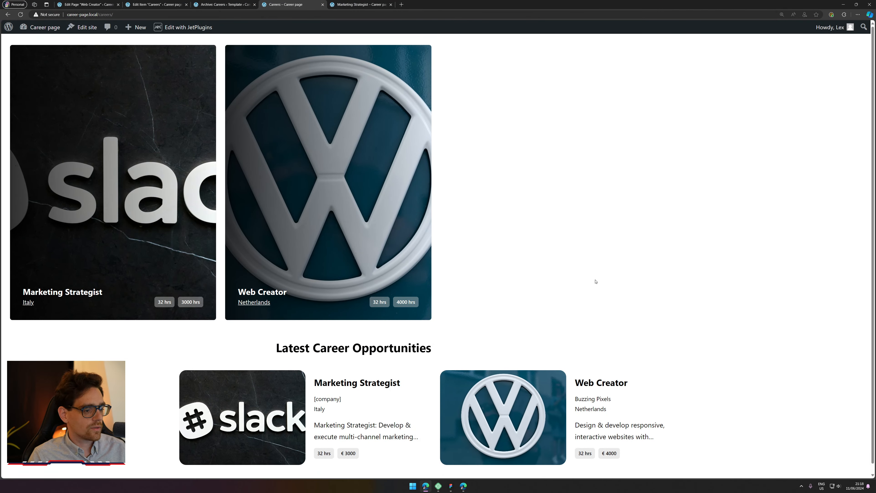
{"action": "left_click_drag", "start_coordinate": [275, 347], "coordinate": [446, 348]}
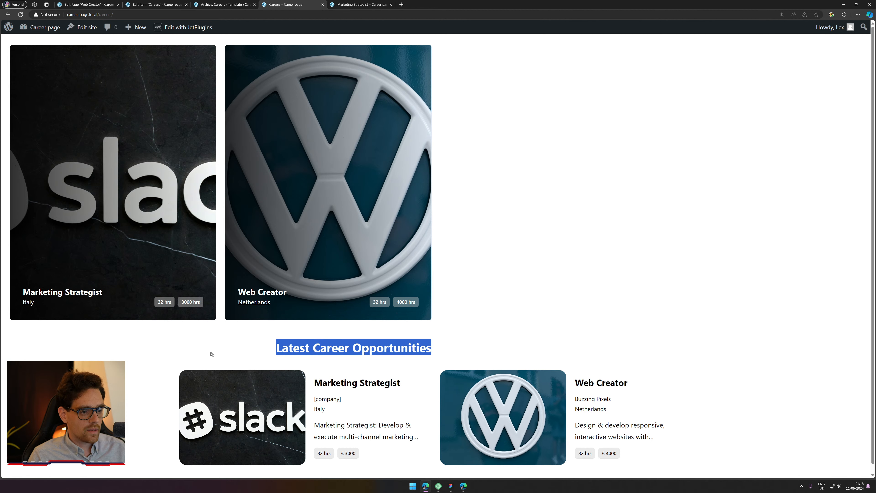
Step: Try Wide width and None alignment on the template's Query Loop Builder, and return it to Full width
{"action": "left_click", "coordinate": [200, 3]}
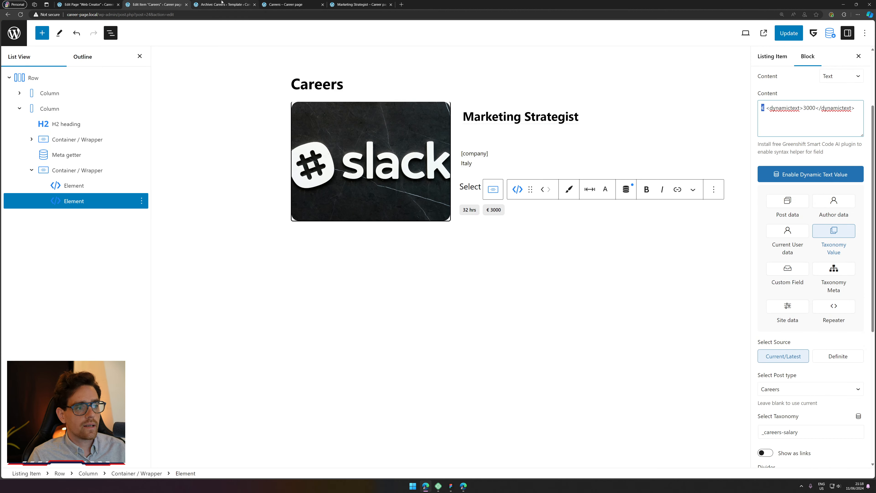
{"action": "left_click", "coordinate": [231, 252]}
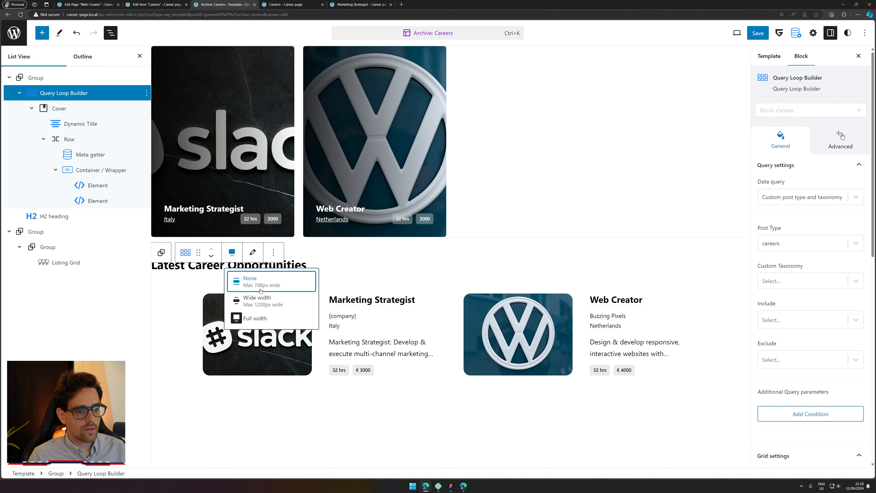
{"action": "left_click", "coordinate": [265, 298]}
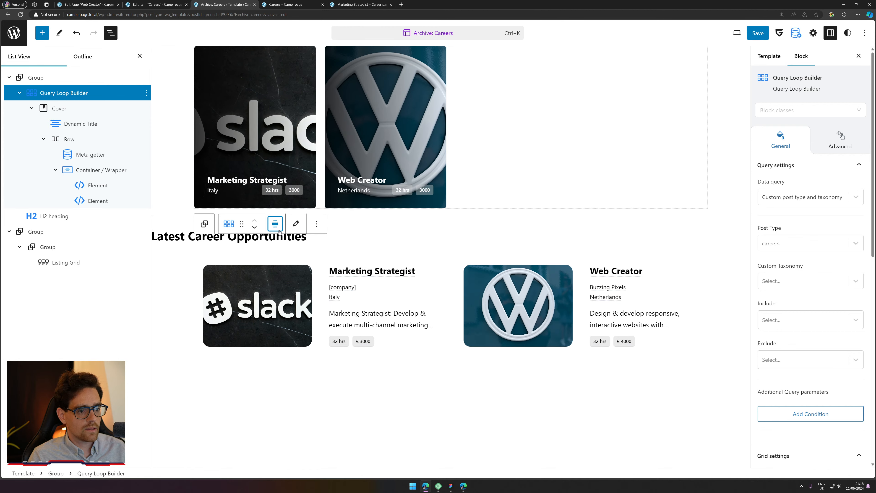
{"action": "left_click", "coordinate": [274, 223]}
{"action": "left_click", "coordinate": [293, 251]}
{"action": "left_click", "coordinate": [372, 159]}
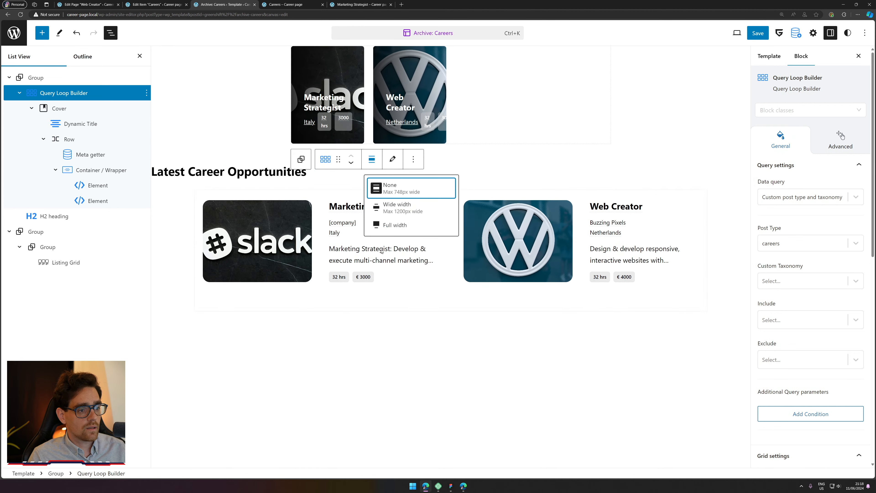
{"action": "left_click", "coordinate": [379, 224]}
Step: Align the "Latest Career Opportunities" H2 heading to Wide width and save the template
{"action": "left_click", "coordinate": [257, 255]}
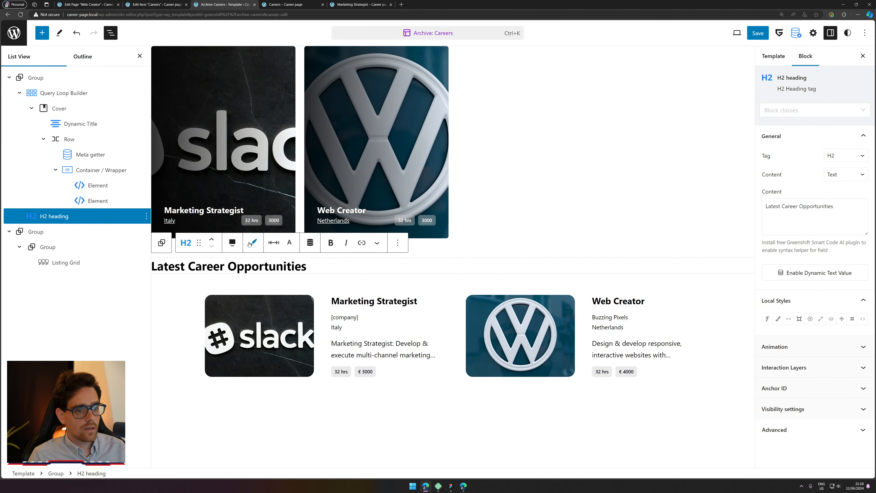
{"action": "left_click", "coordinate": [232, 242]}
{"action": "left_click", "coordinate": [304, 278]}
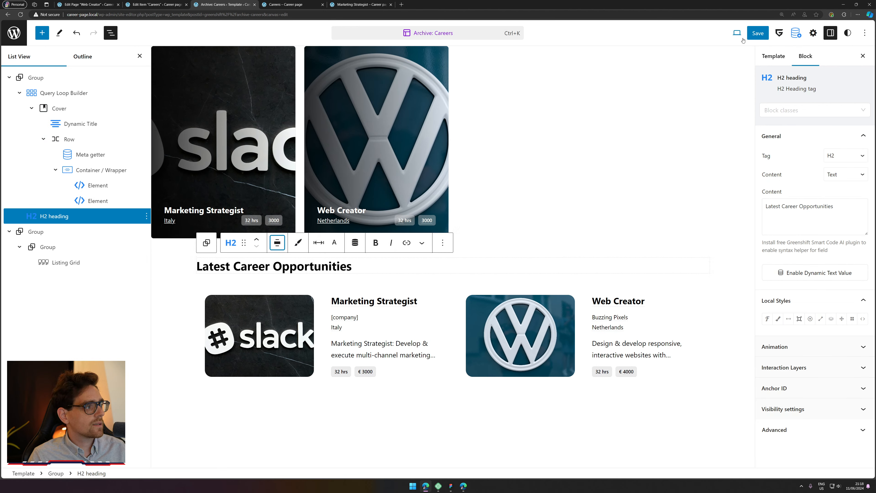
{"action": "left_click", "coordinate": [758, 32]}
{"action": "left_click", "coordinate": [786, 34]}
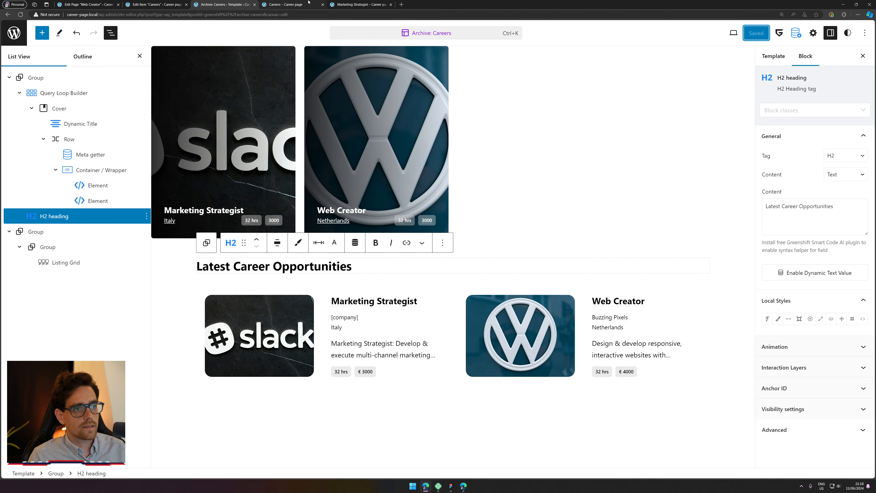
Step: Reload the live Careers page and bring up Figma in a wider window to compare it with the archive wireframe
{"action": "left_click", "coordinate": [281, 2]}
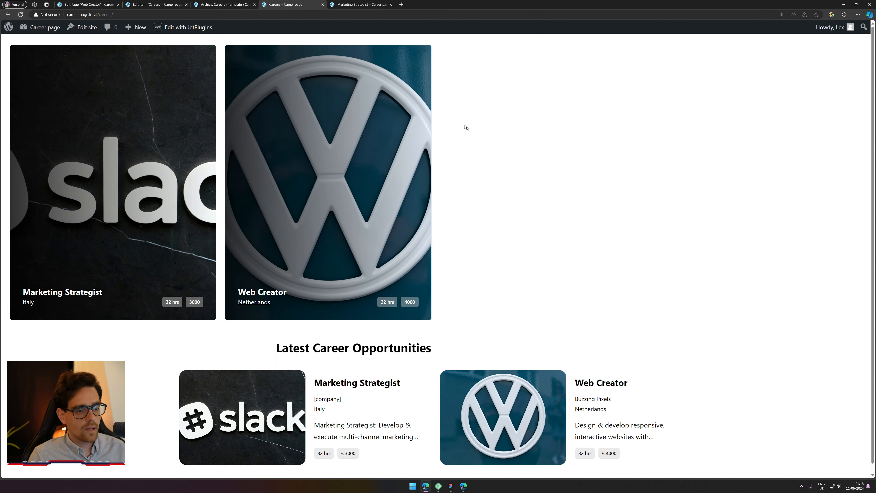
{"action": "key", "text": "F5"}
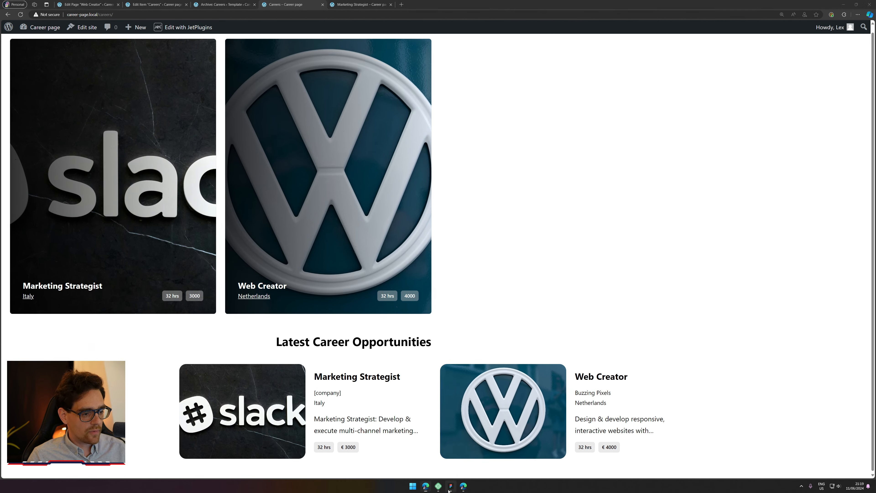
{"action": "left_click", "coordinate": [450, 485]}
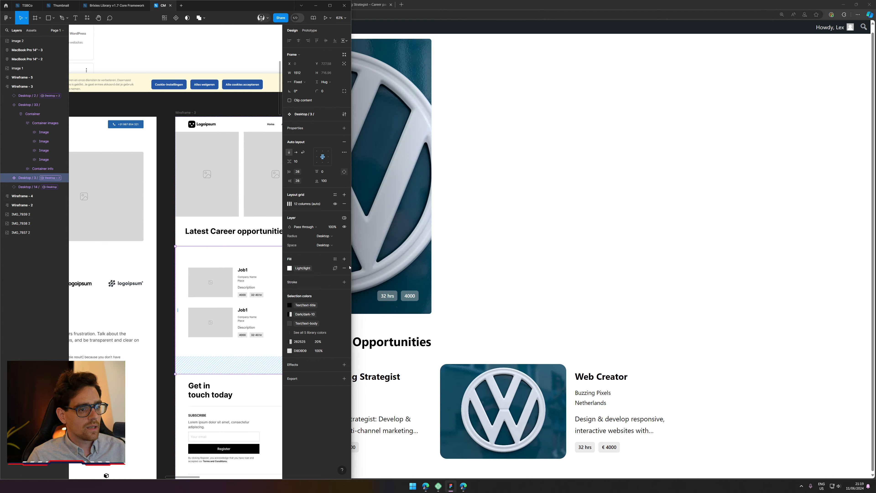
{"action": "left_click_drag", "start_coordinate": [350, 265], "coordinate": [669, 265]}
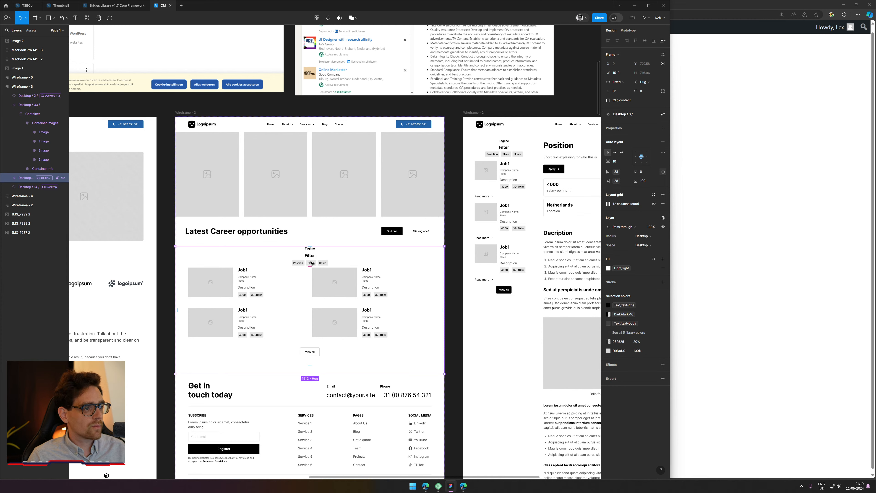
Step: Examine the career archive wireframe and the neighbouring Position detail wireframe, selecting the detail page's content frame
{"action": "scroll", "coordinate": [490, 332], "scroll_direction": "down", "scroll_amount": 2}
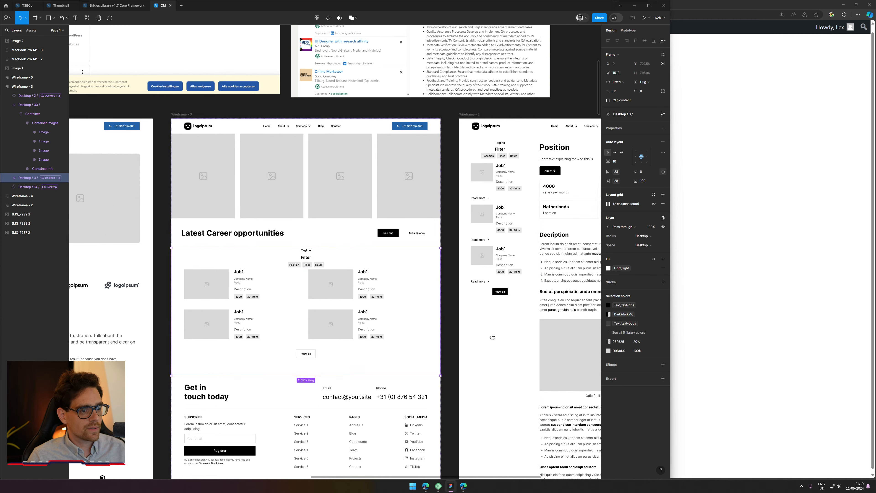
{"action": "scroll", "coordinate": [476, 311], "scroll_direction": "right", "scroll_amount": 1}
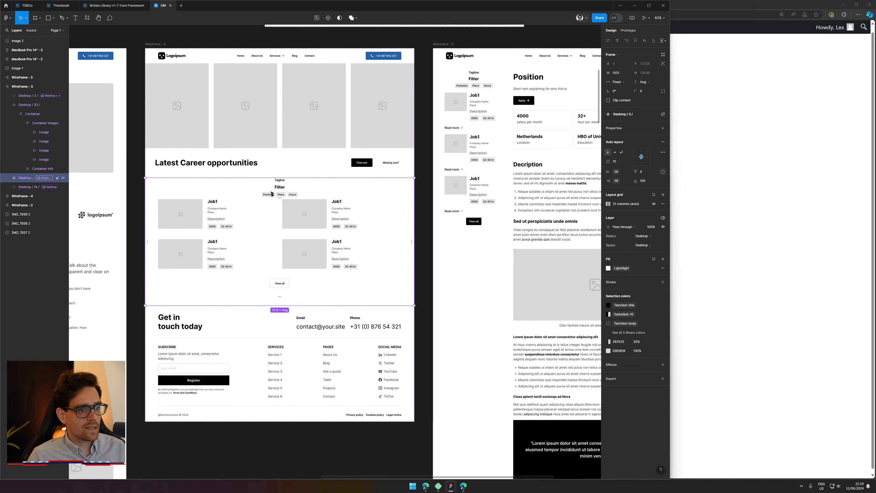
{"action": "left_click_drag", "start_coordinate": [462, 298], "coordinate": [362, 304]}
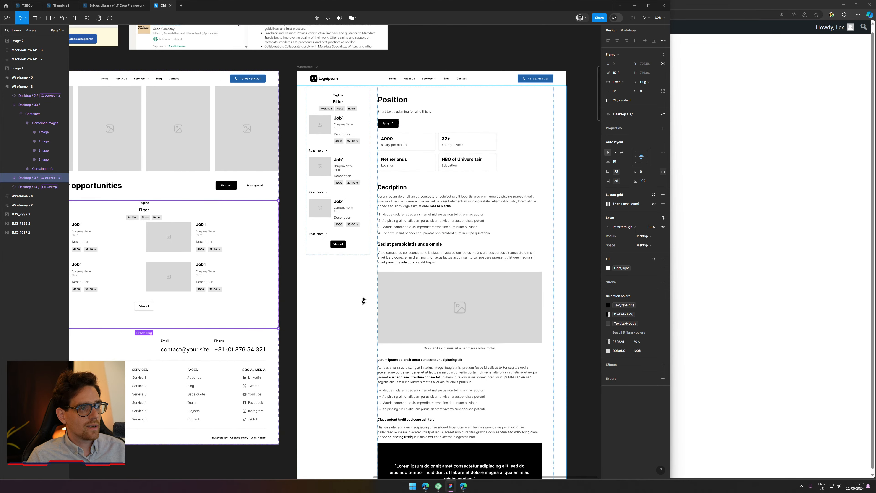
{"action": "left_click", "coordinate": [442, 116]}
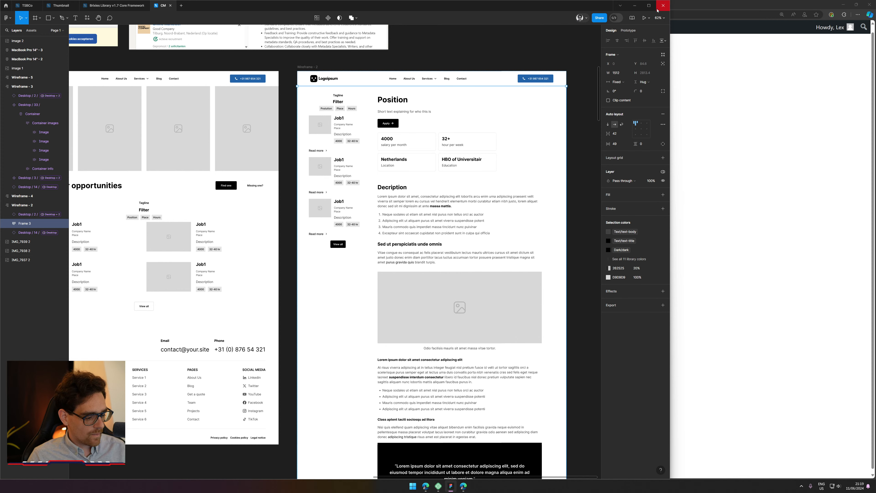
{"action": "left_click", "coordinate": [657, 10]}
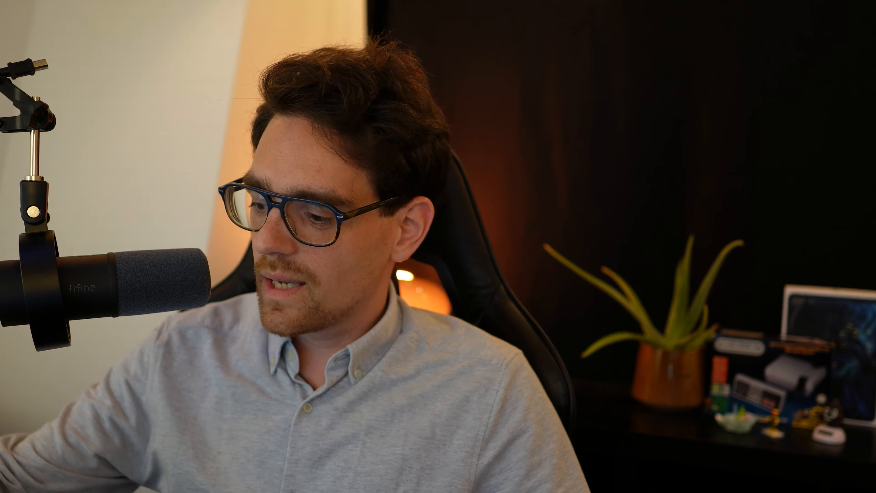